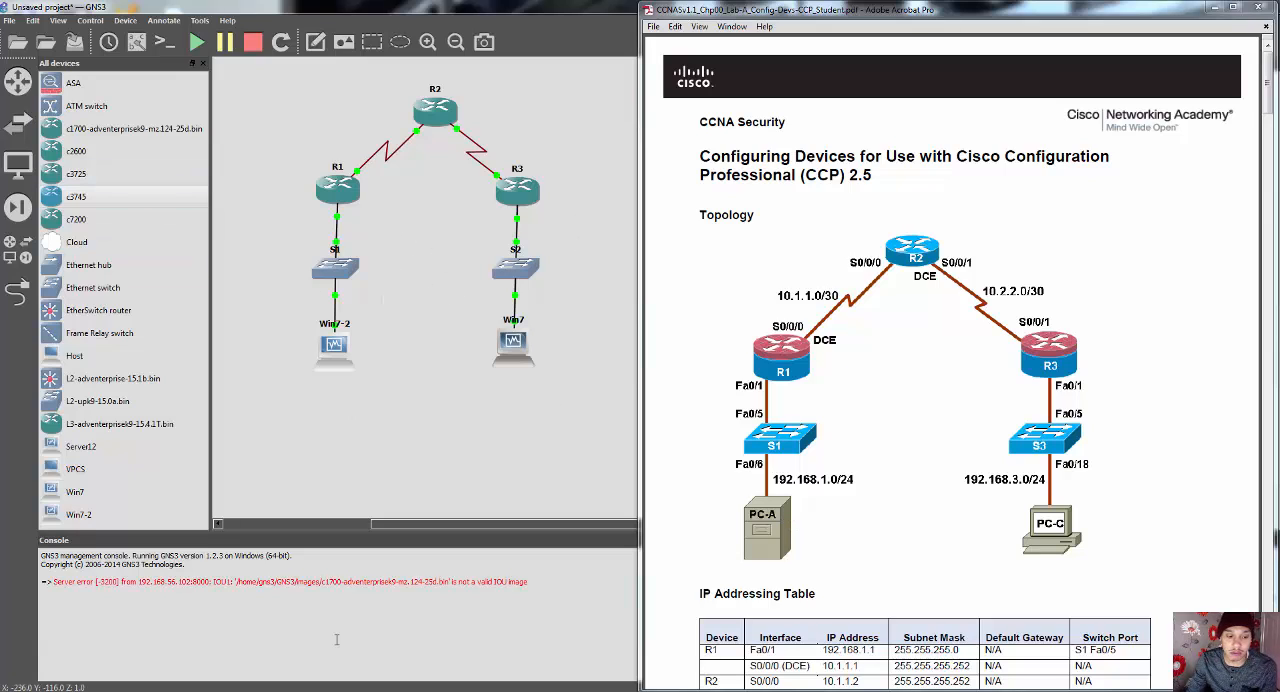
# Step: Switch to the Win7 virtual machine to inspect its desktop and Cisco Configuration Professional's Community View, and minimise the VM window
pyautogui.moveTo(266, 690)
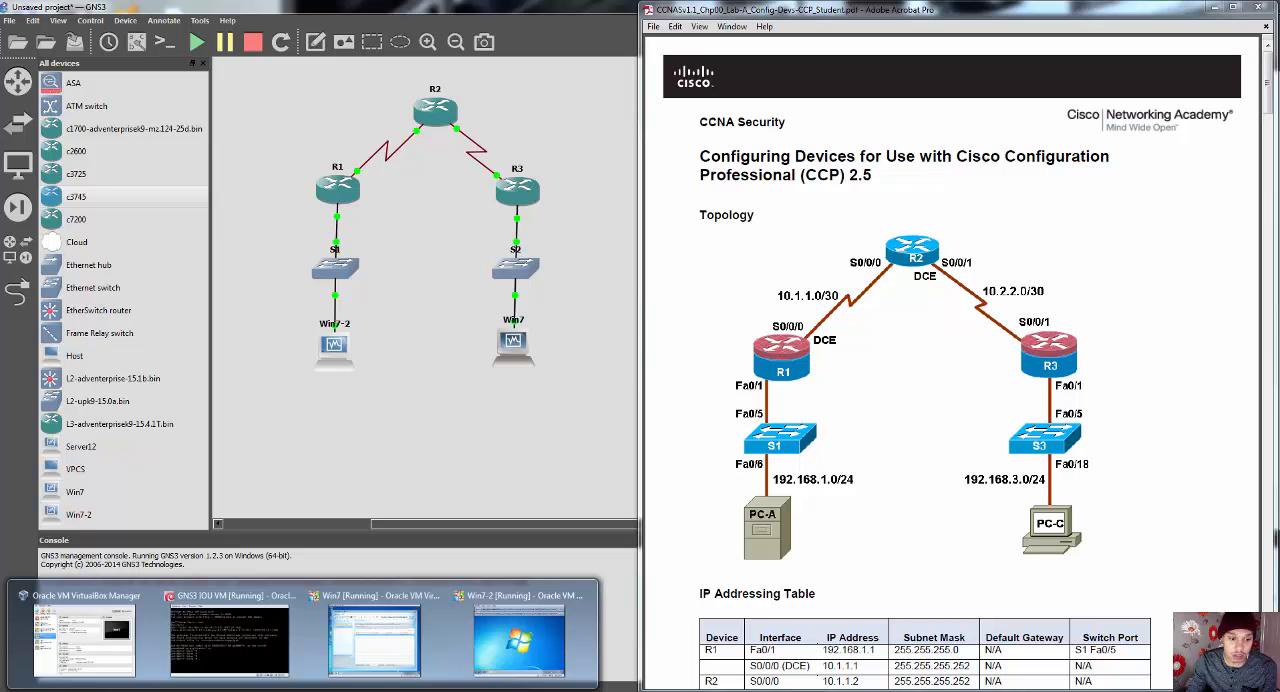
pyautogui.click(414, 658)
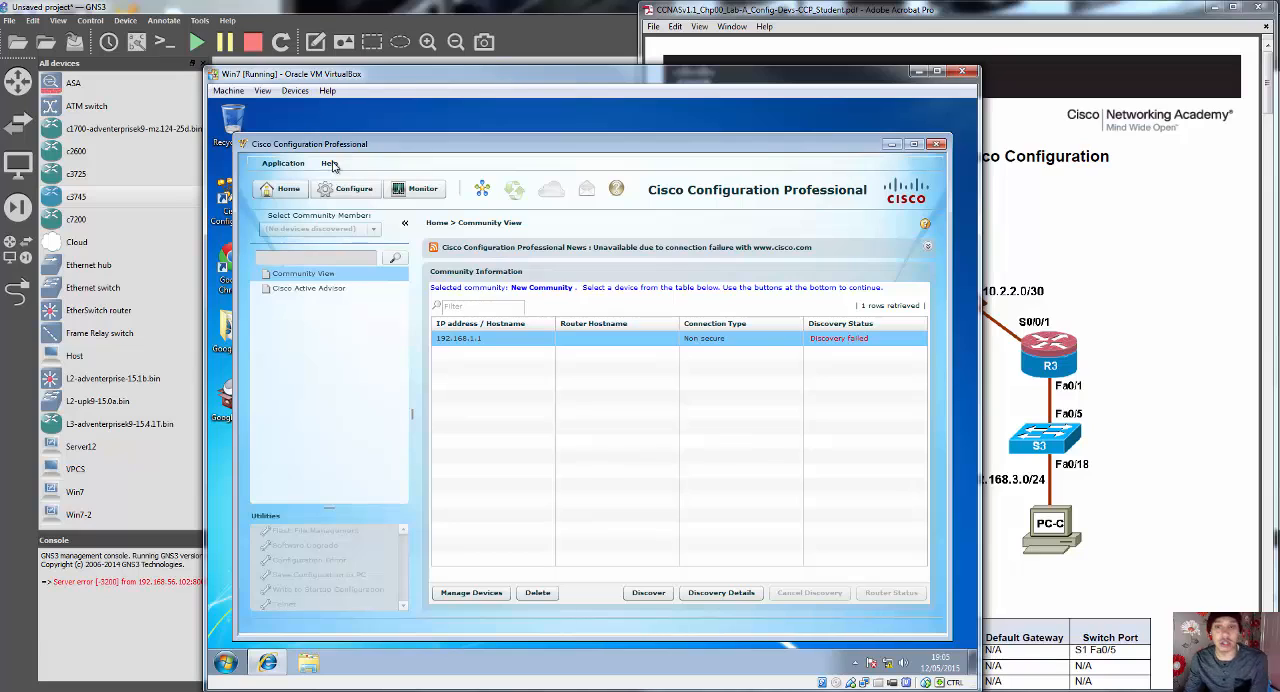
pyautogui.click(890, 146)
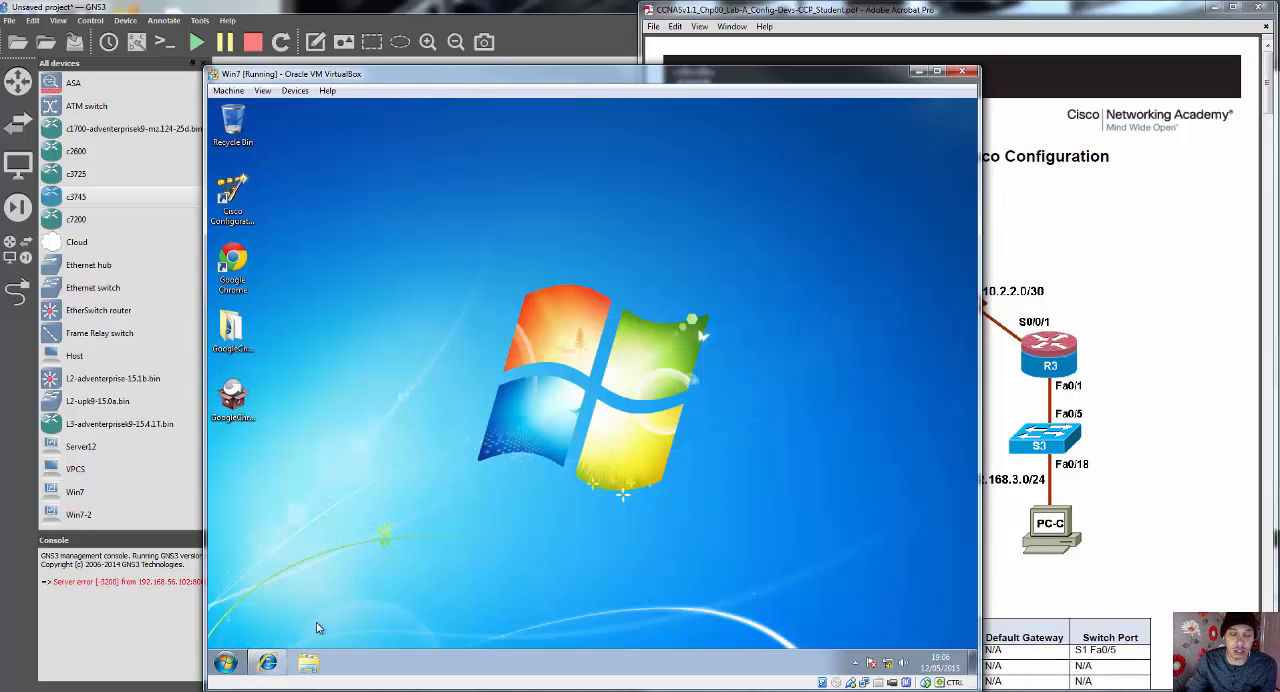
pyautogui.click(268, 662)
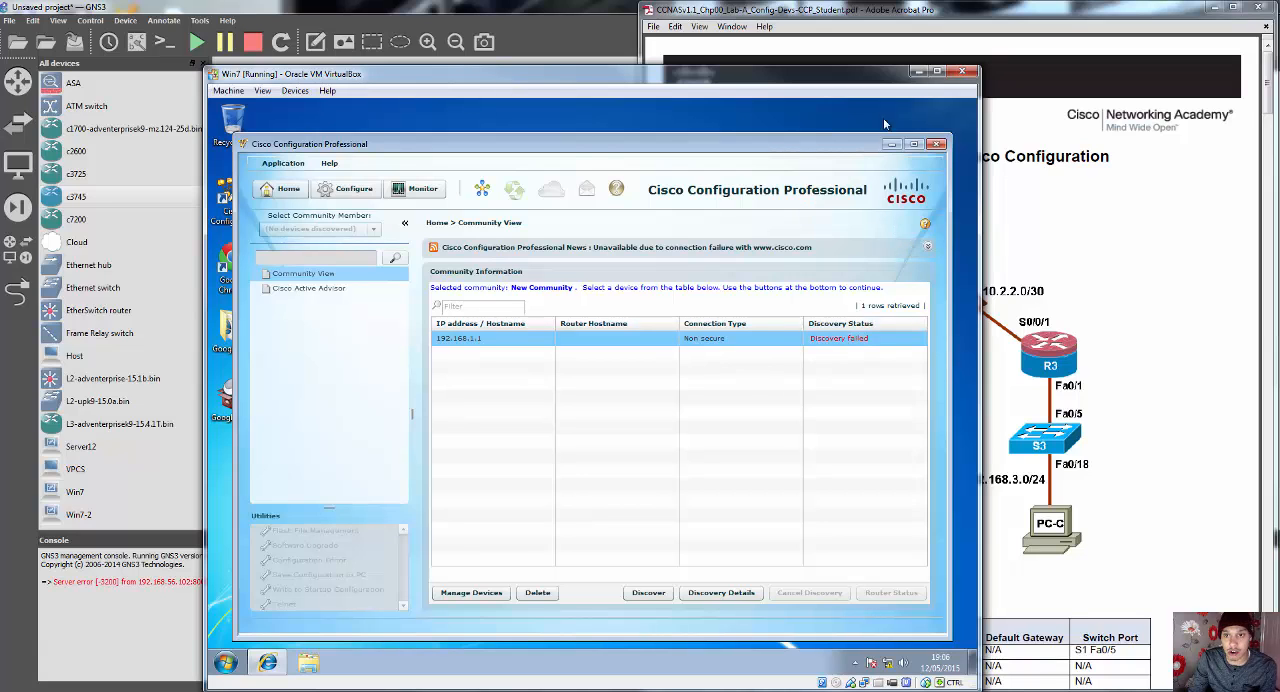
pyautogui.click(912, 71)
# Step: Switch to the Win7-2 virtual machine, dismiss its keyboard capture and mouse integration notices, and minimise its window after viewing the desktop
pyautogui.moveTo(310, 688)
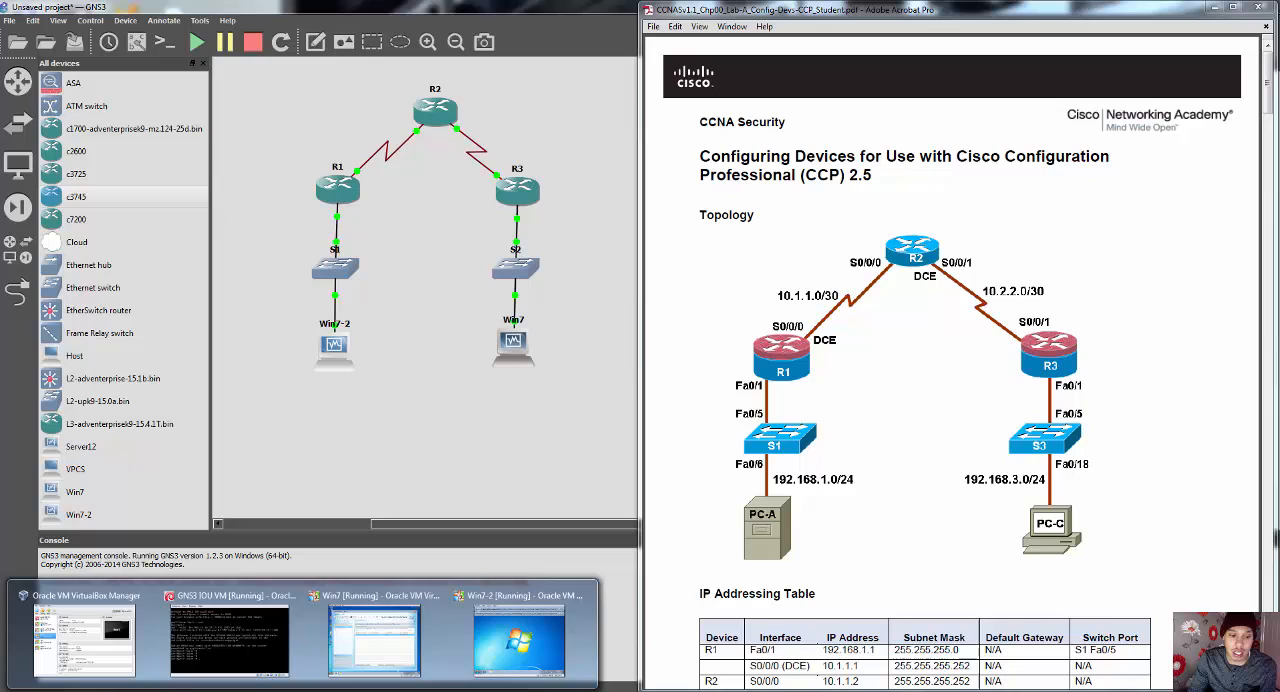
pyautogui.click(505, 648)
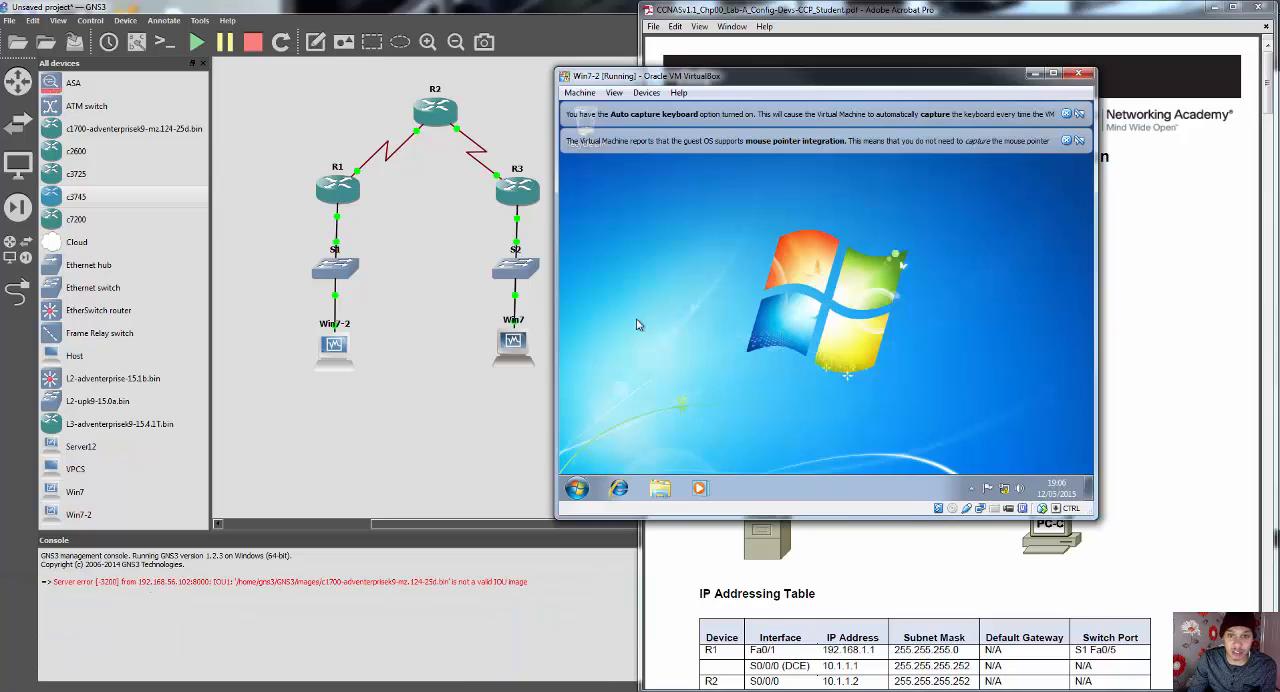
pyautogui.click(1066, 141)
pyautogui.click(1066, 115)
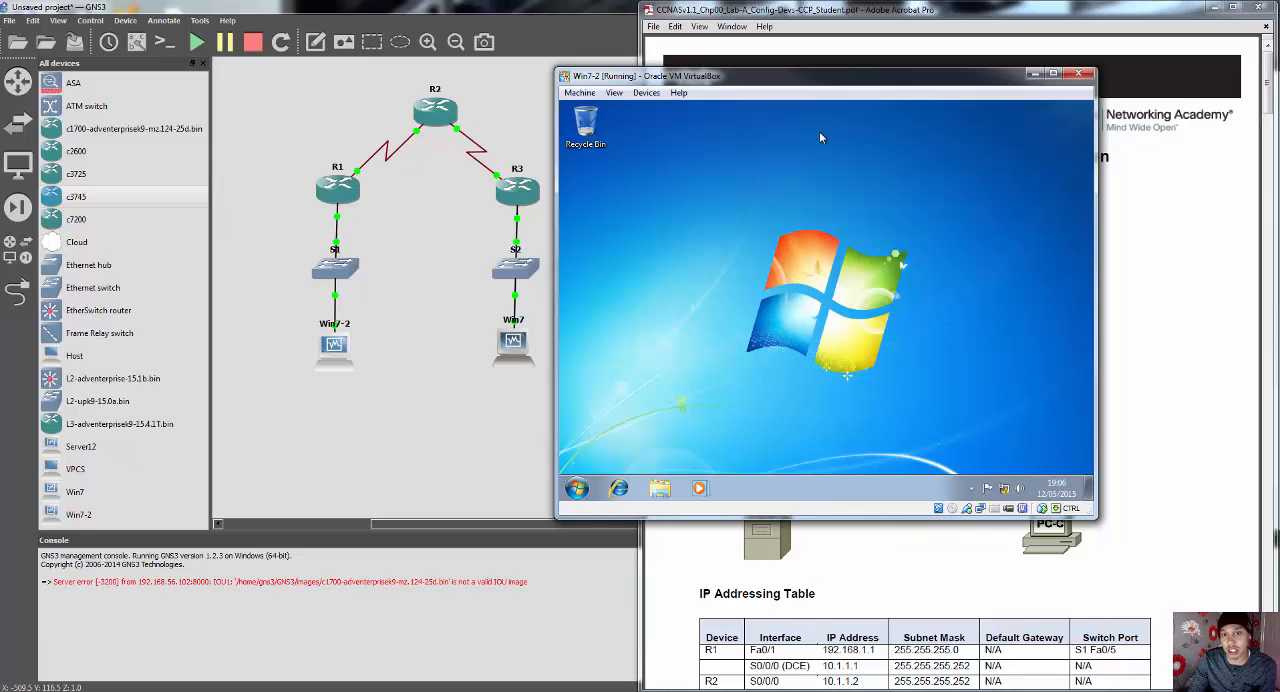
pyautogui.moveTo(814, 84); pyautogui.dragTo(788, 60)
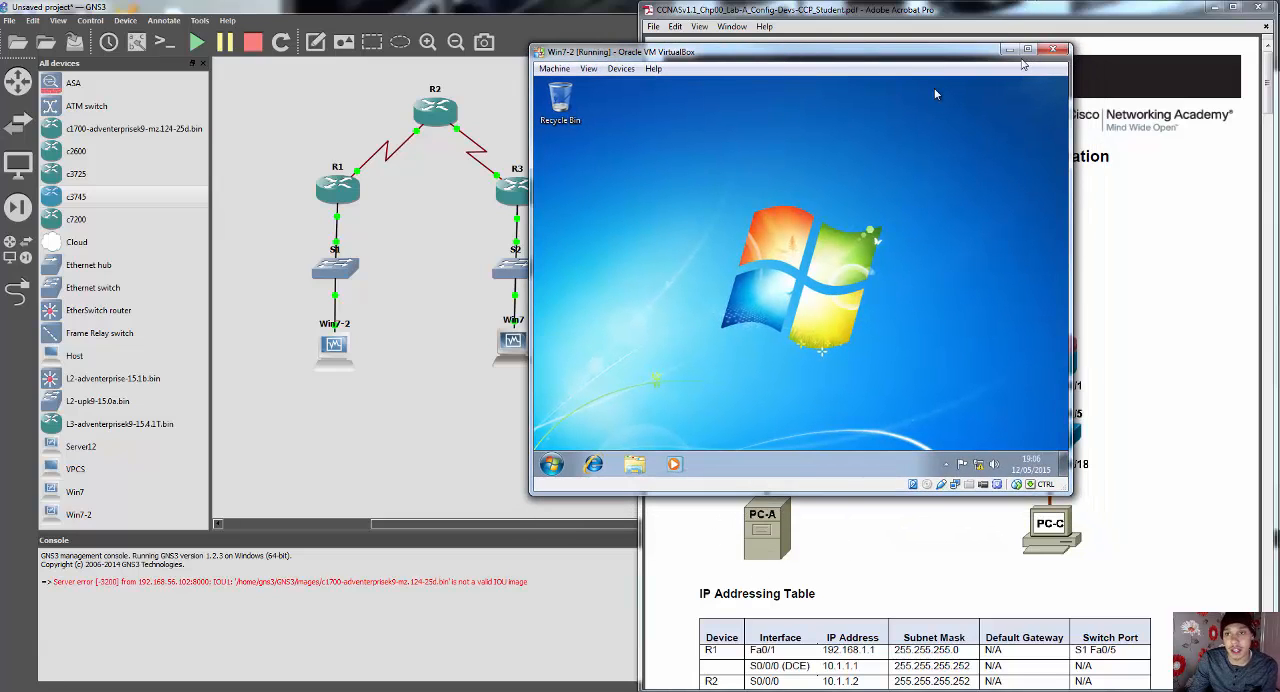
pyautogui.click(1009, 49)
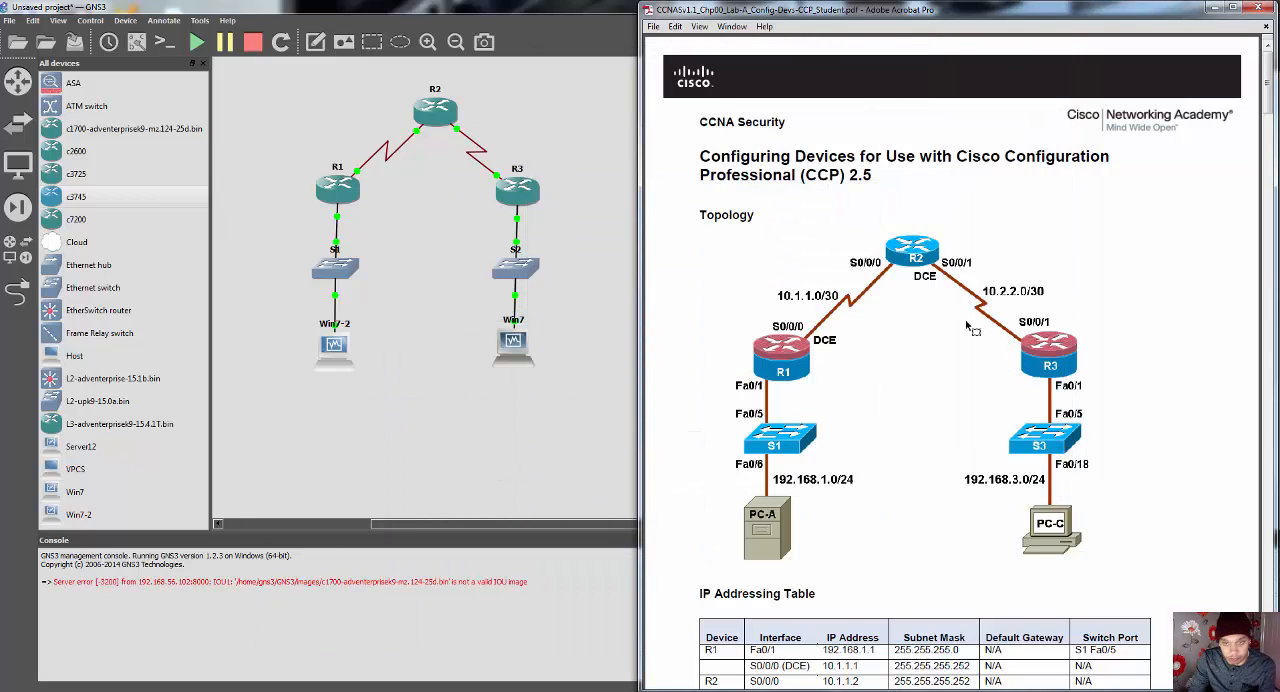
# Step: Review the lab PDF's IP Addressing Table, Objectives, Background/Scenario and Required Resources sections
pyautogui.scroll(-10, 966, 335)
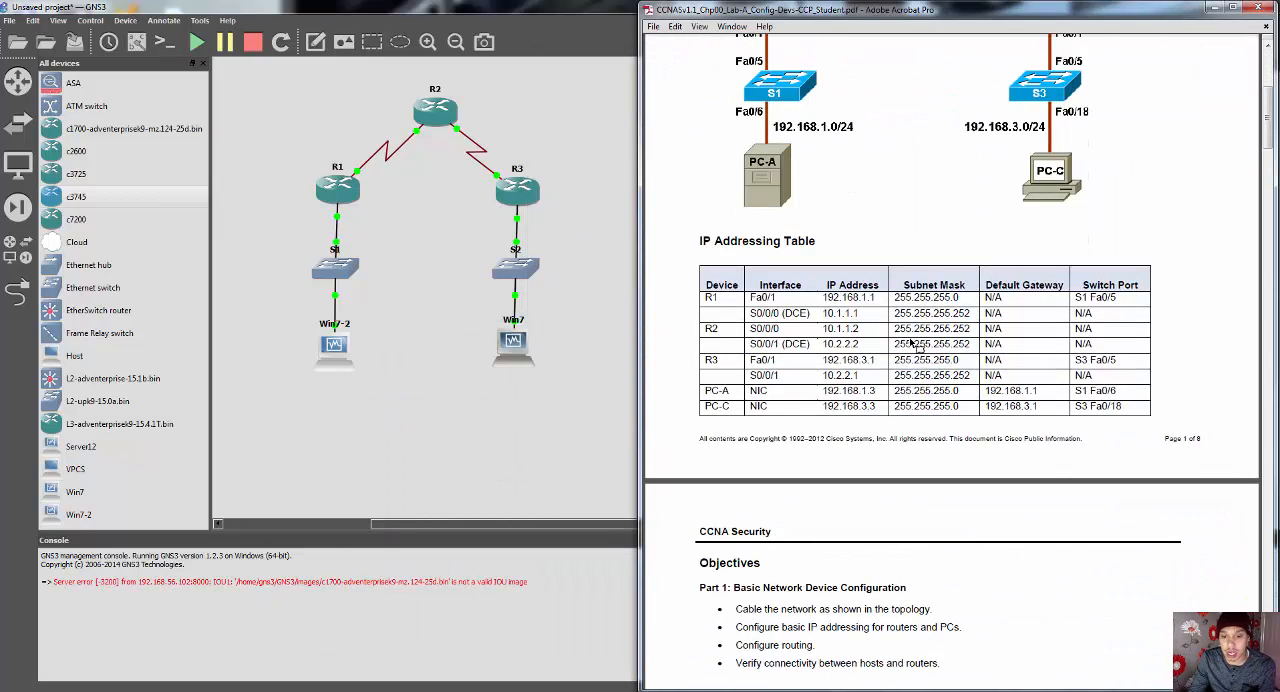
pyautogui.scroll(-5, 918, 340)
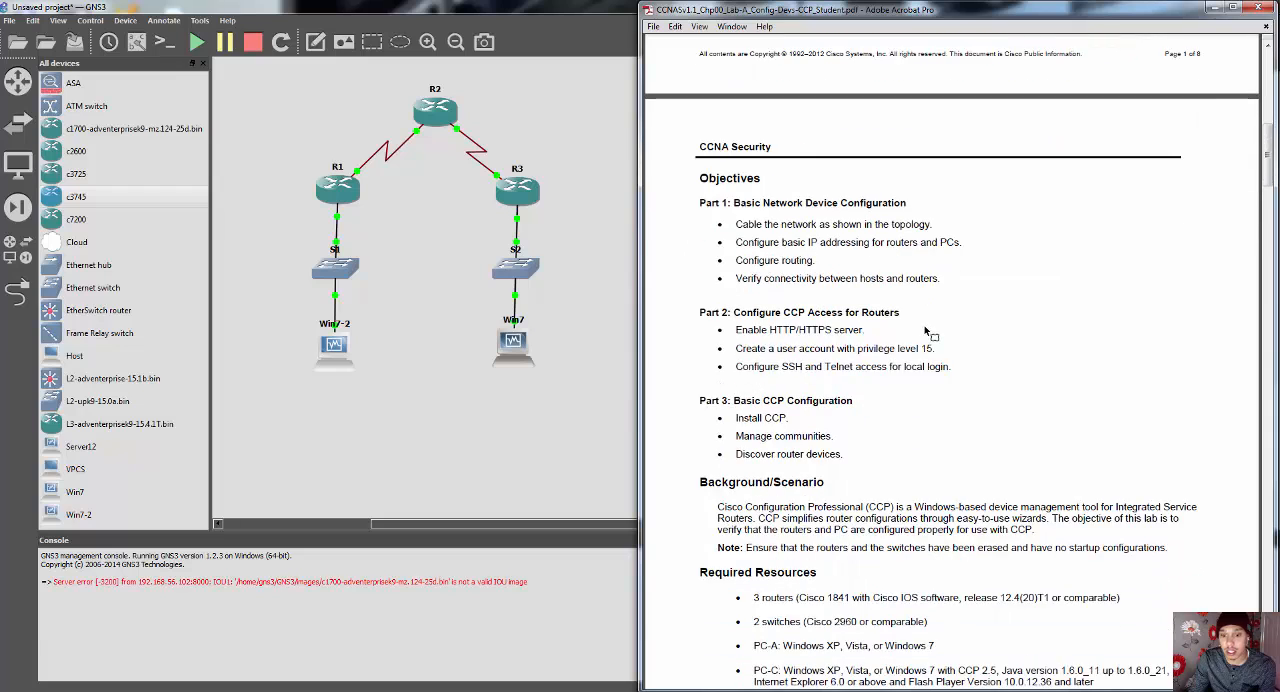
pyautogui.scroll(-4, 928, 336)
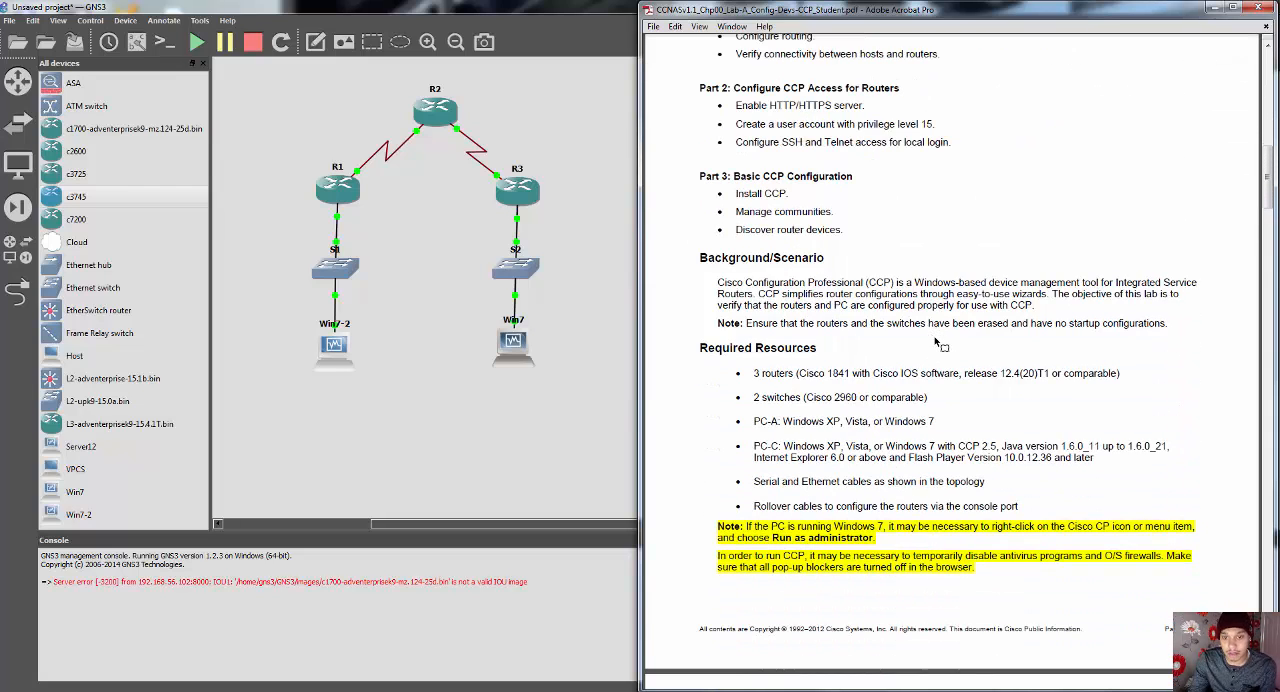
pyautogui.scroll(-1, 936, 343)
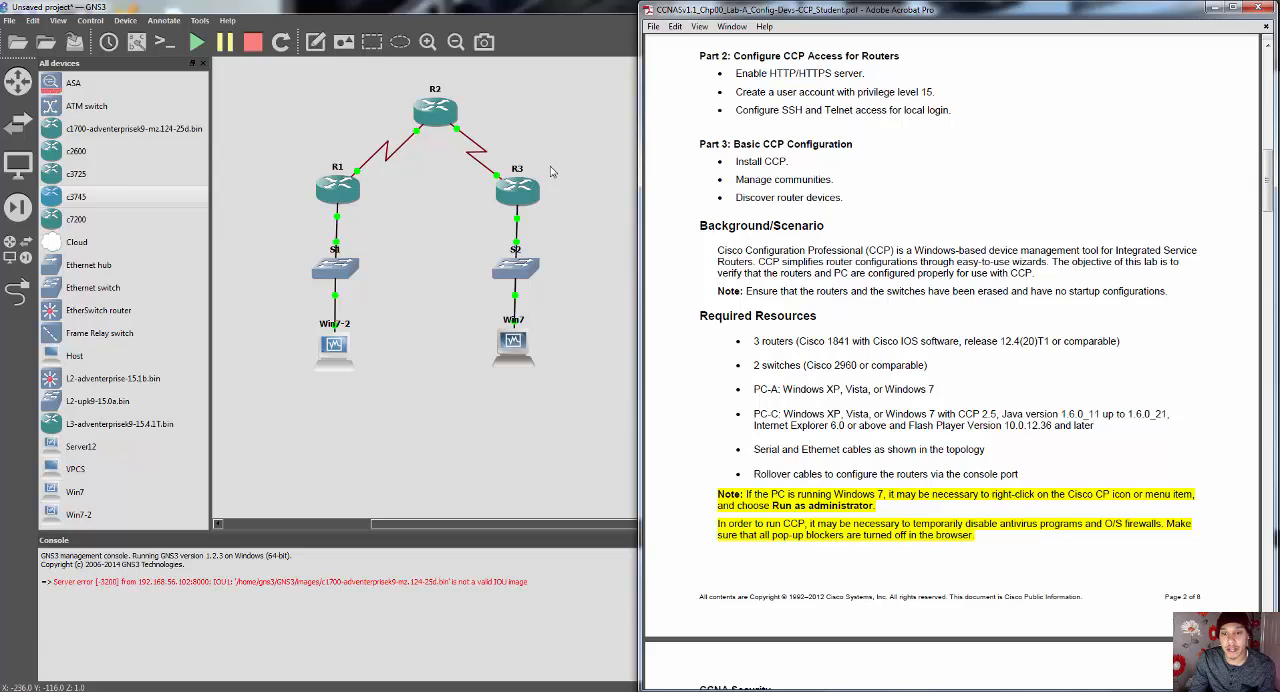
# Step: Open router R1's console in GNS3, leave configuration mode with end, and run show version
pyautogui.rightClick(330, 188)
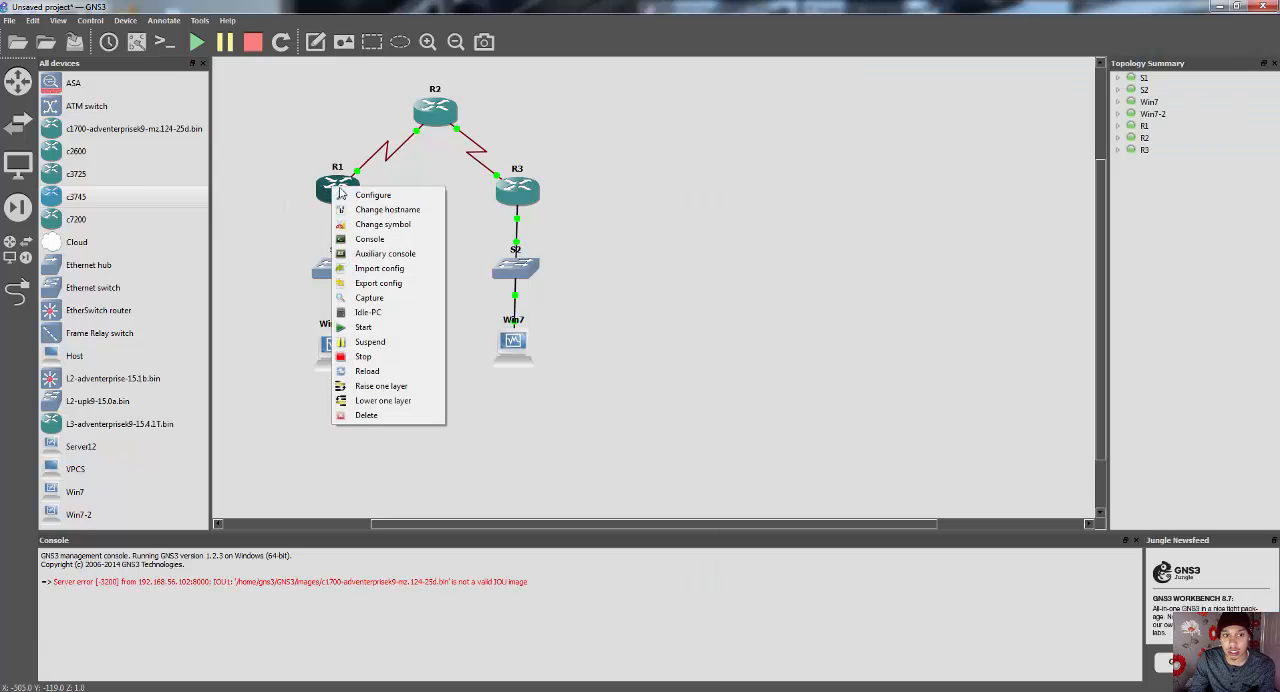
pyautogui.click(394, 240)
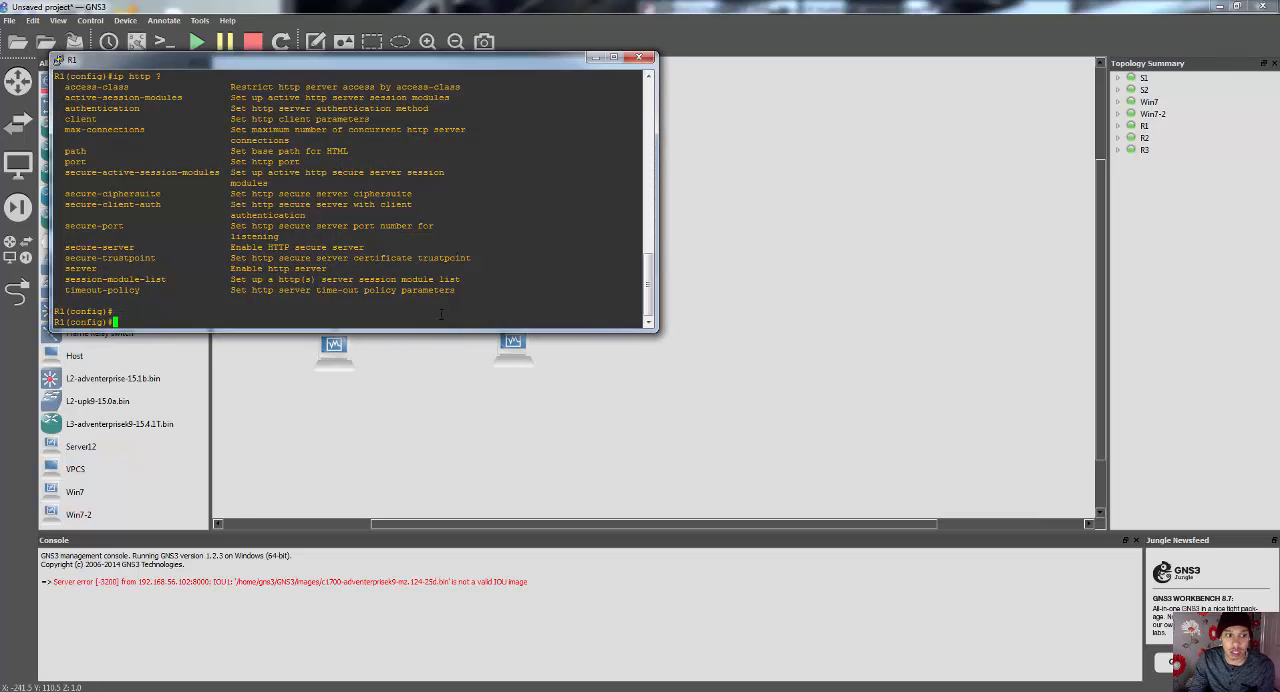
pyautogui.write('end')
pyautogui.press('Return')
pyautogui.write('sh')
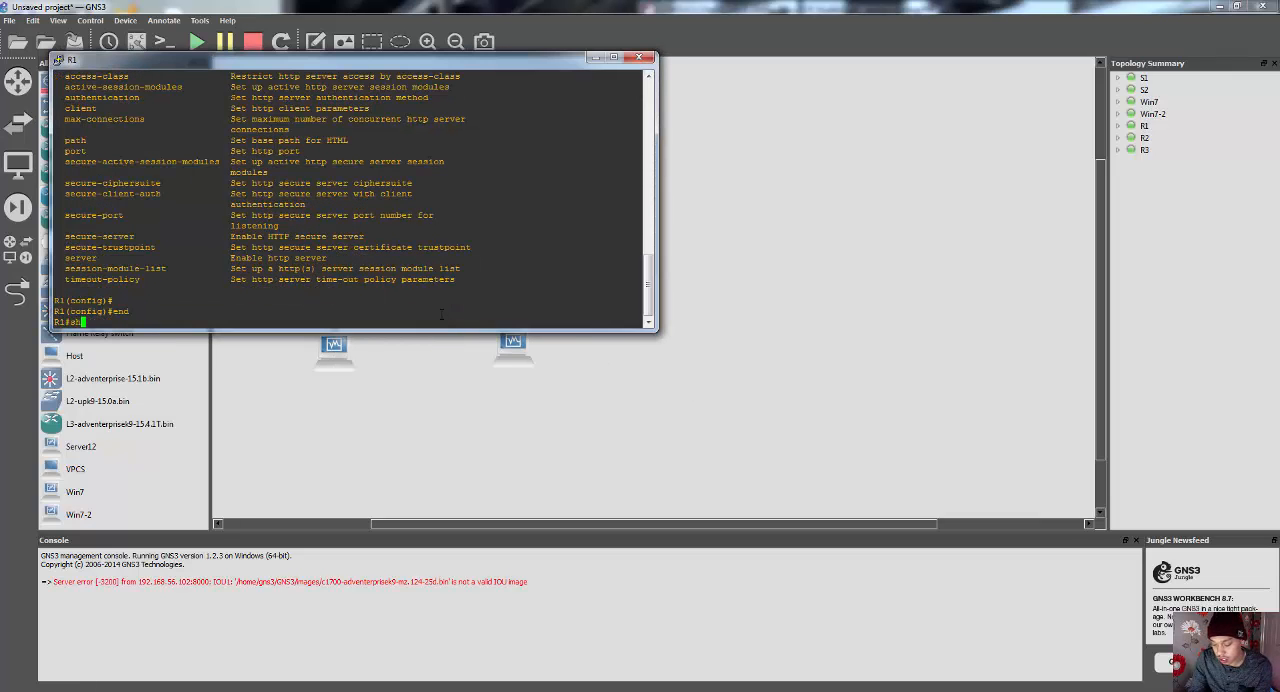
pyautogui.write('ow vers')
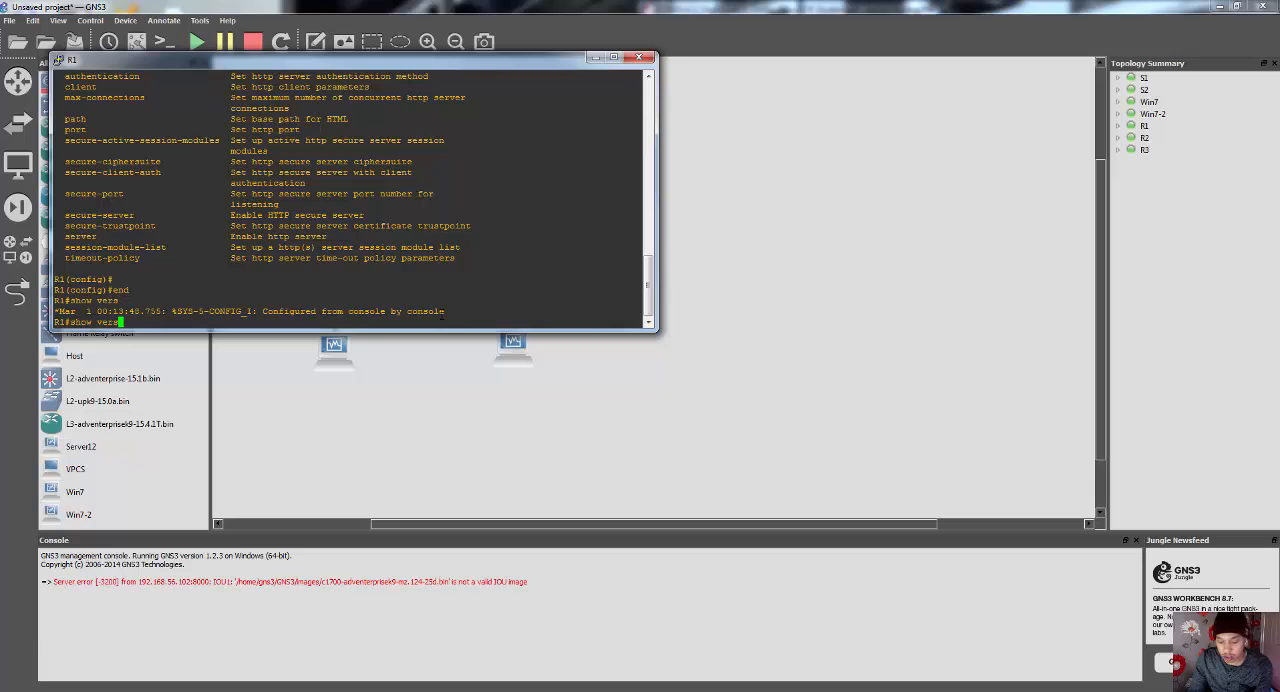
pyautogui.write('ion')
pyautogui.press('Return')
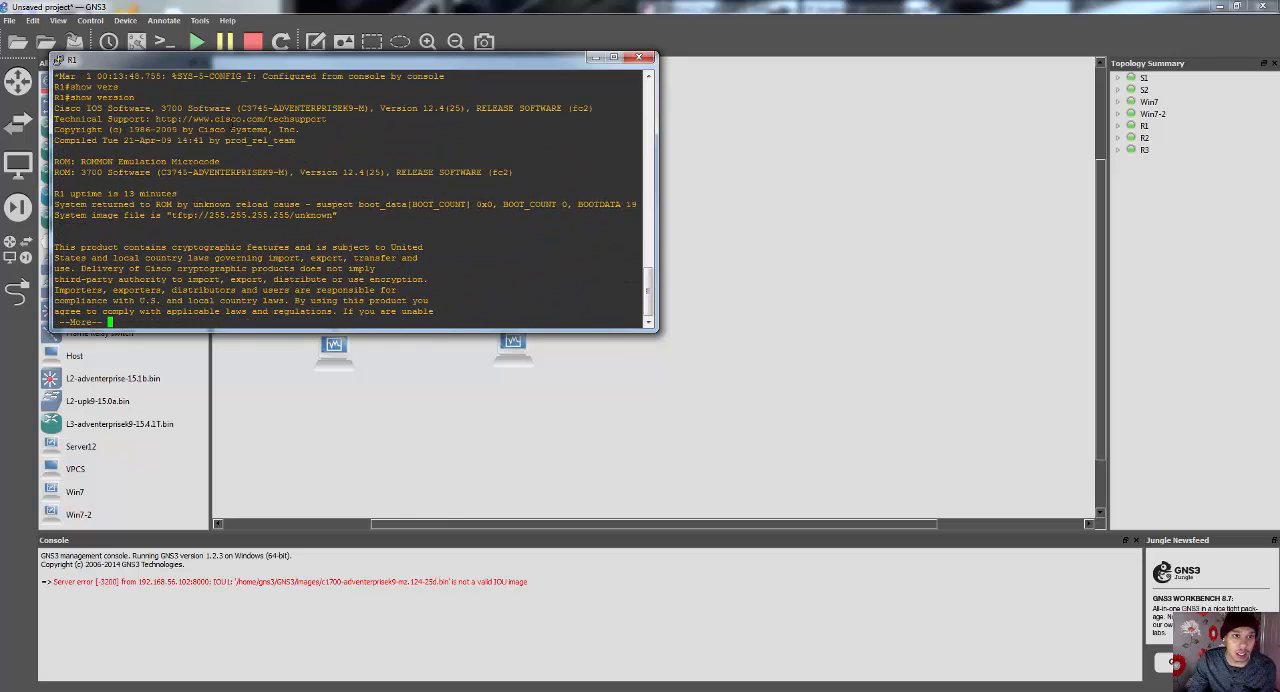
# Step: Highlight the IOS version and the K9 feature-set suffix in R1's version output, and close the console
pyautogui.moveTo(381, 110); pyautogui.dragTo(428, 108)
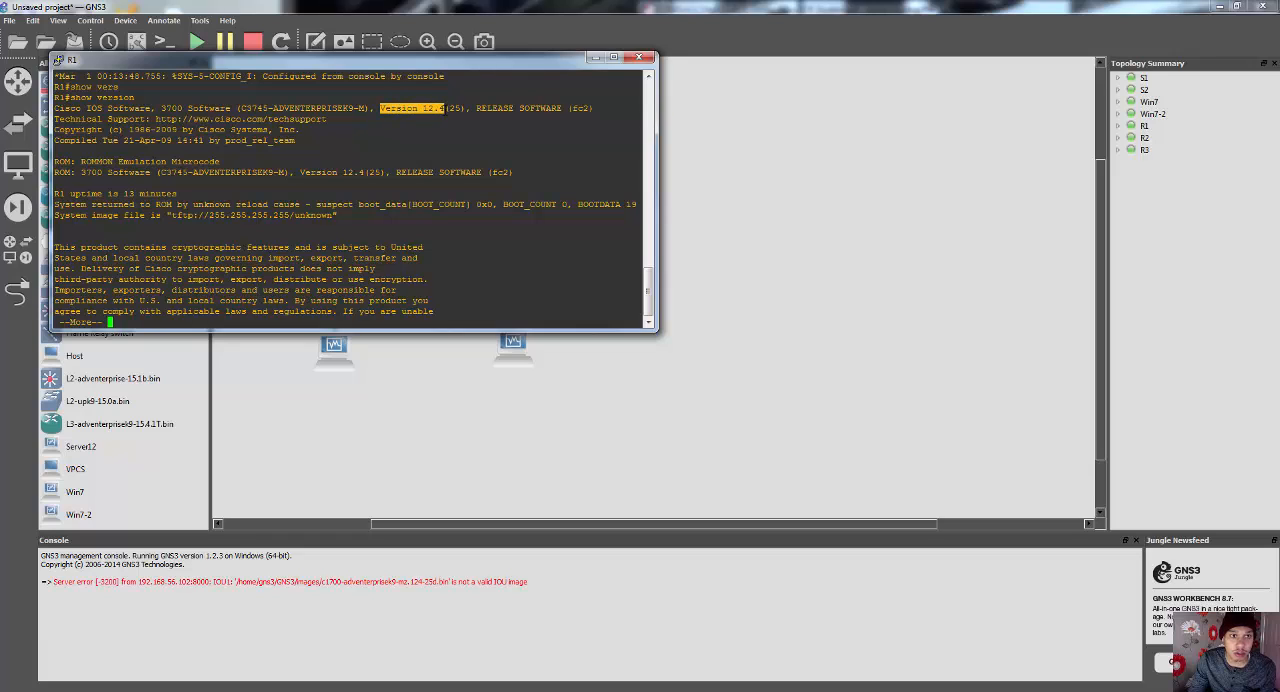
pyautogui.moveTo(332, 109); pyautogui.dragTo(366, 109)
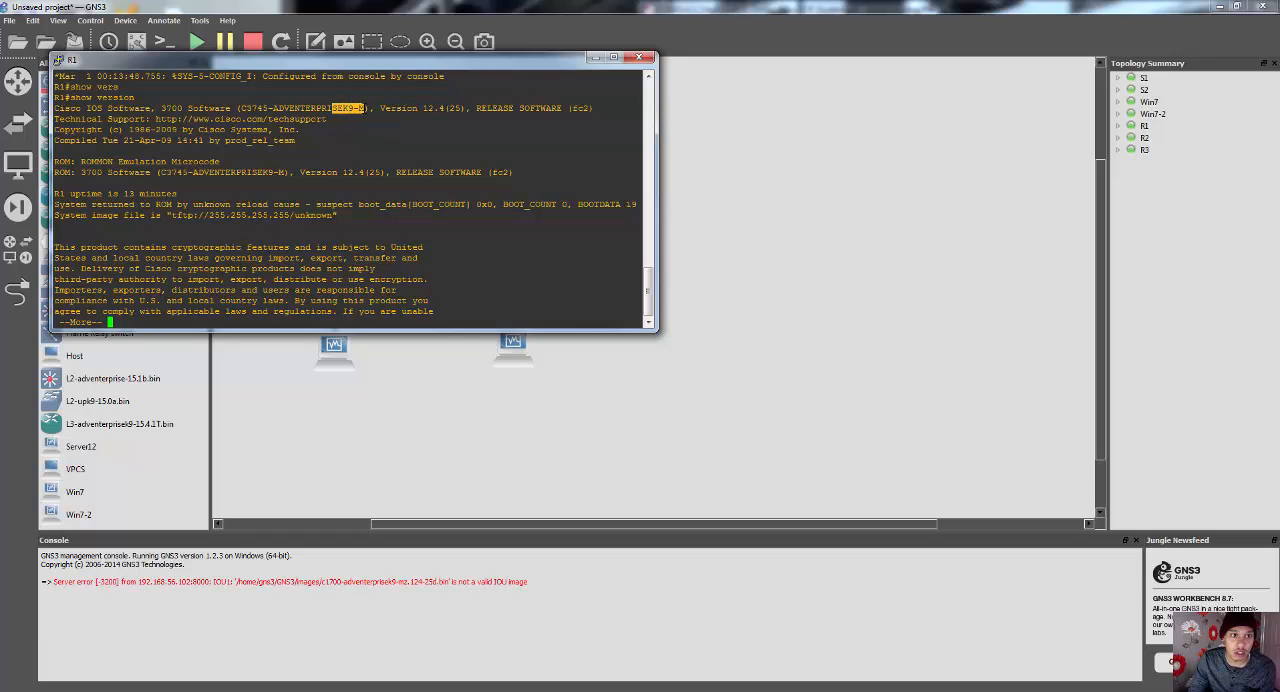
pyautogui.click(638, 57)
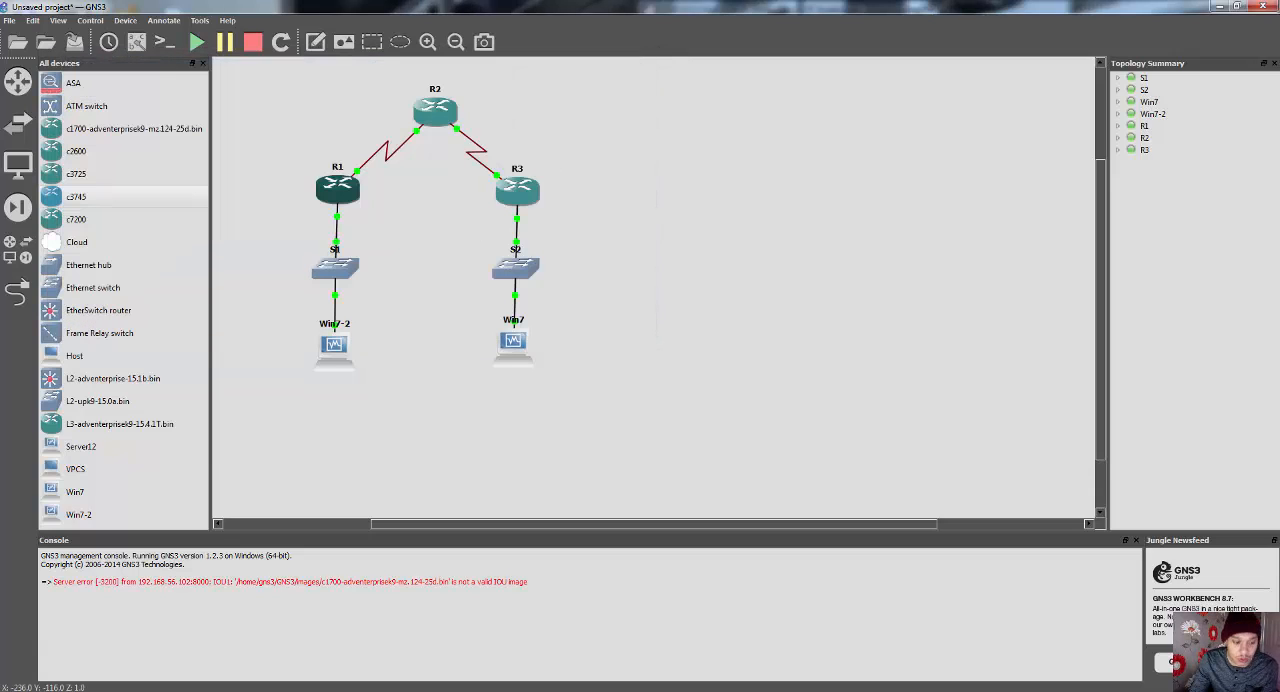
# Step: Return to the lab PDF and read from Required Resources and the highlighted notes through the Part 1: Basic Router Configuration steps
pyautogui.moveTo(300, 690)
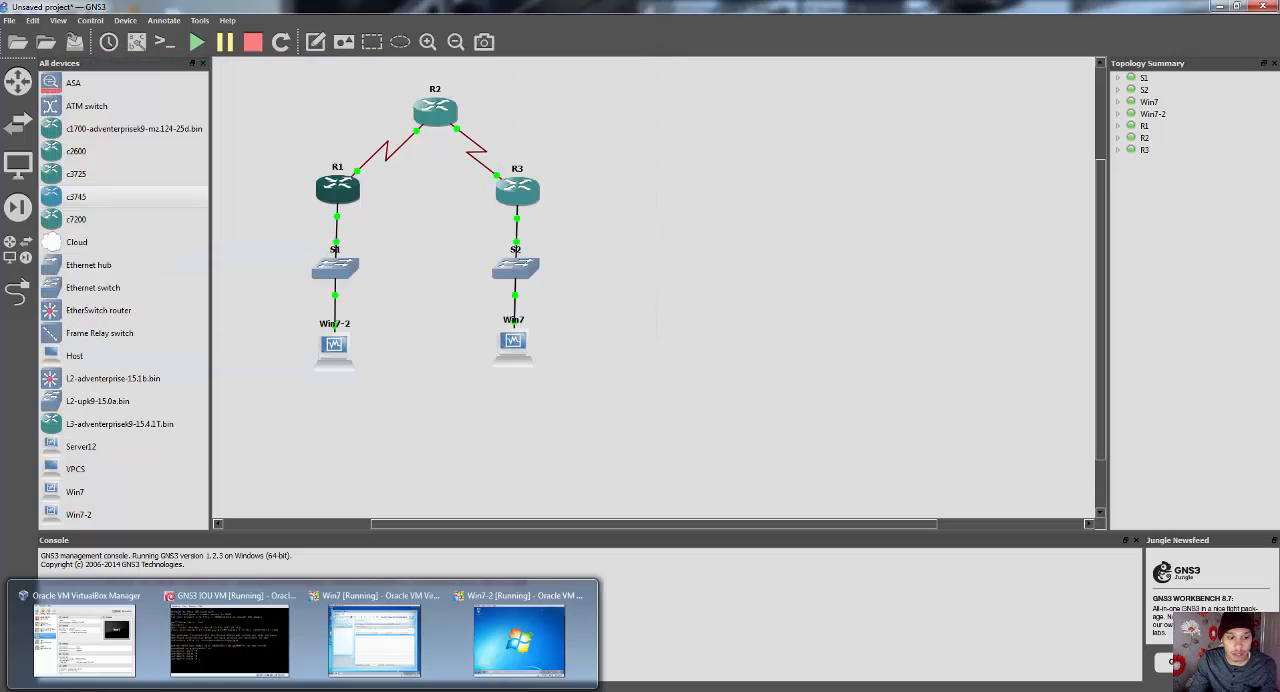
pyautogui.click(259, 690)
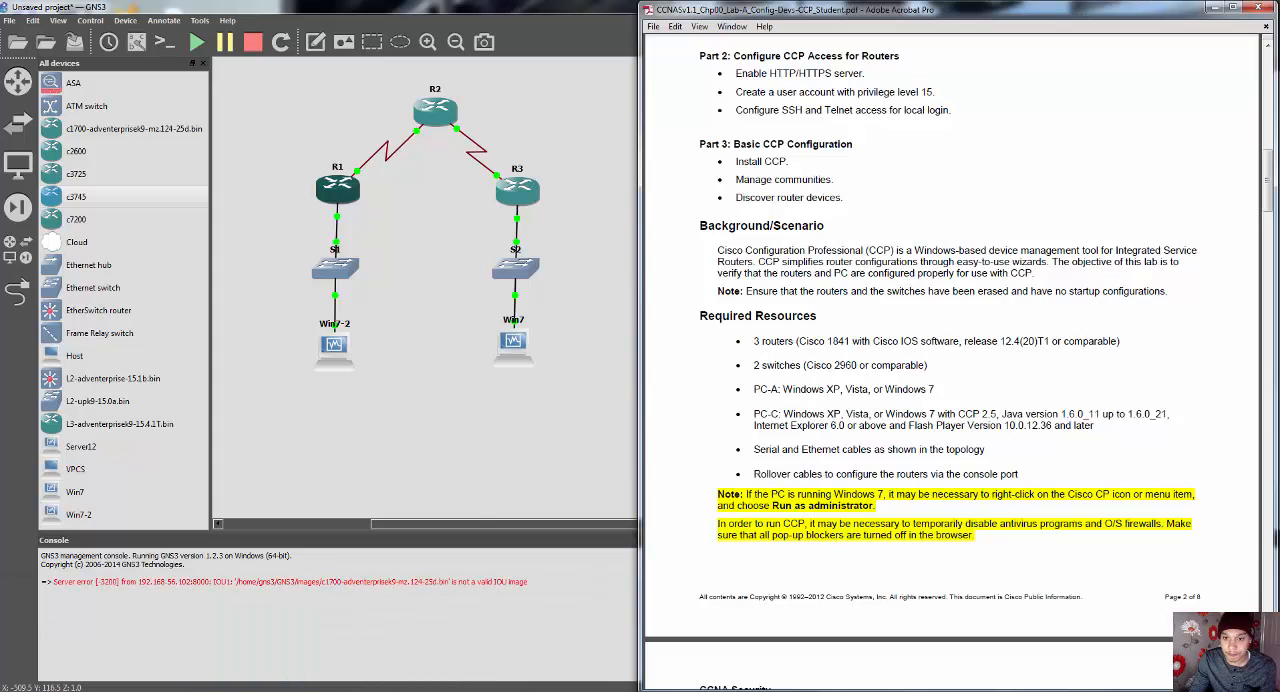
pyautogui.scroll(-1, 995, 378)
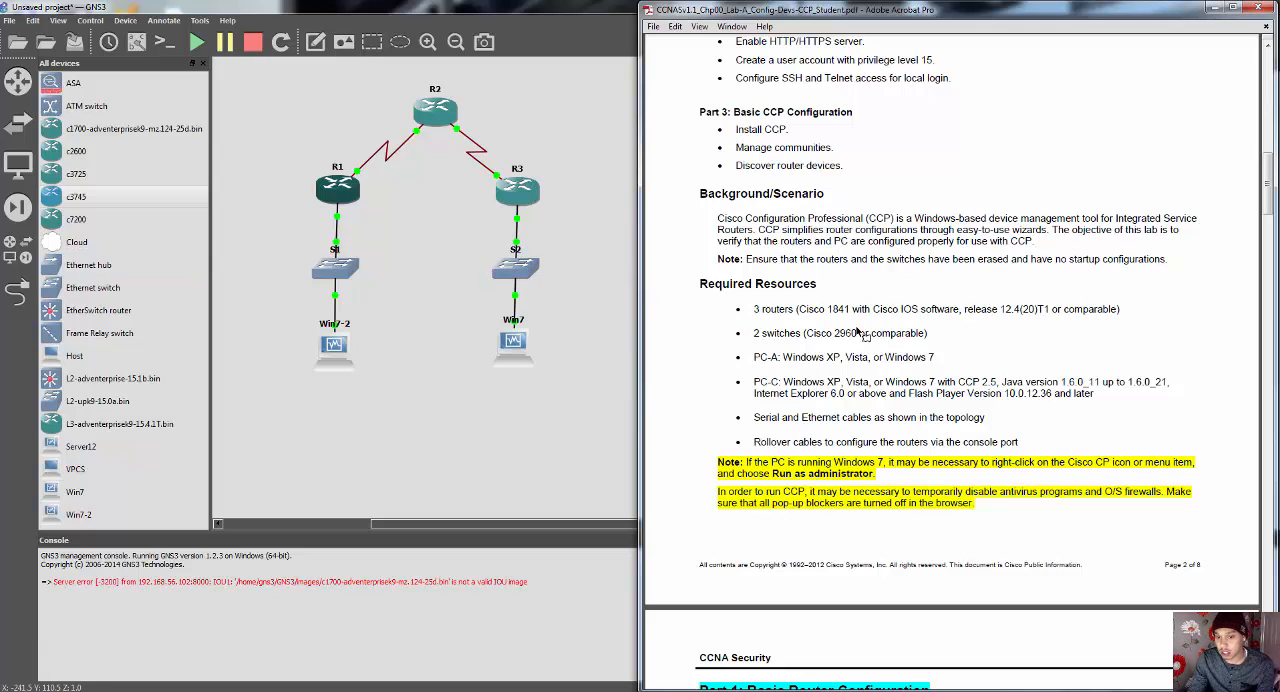
pyautogui.scroll(-1, 858, 340)
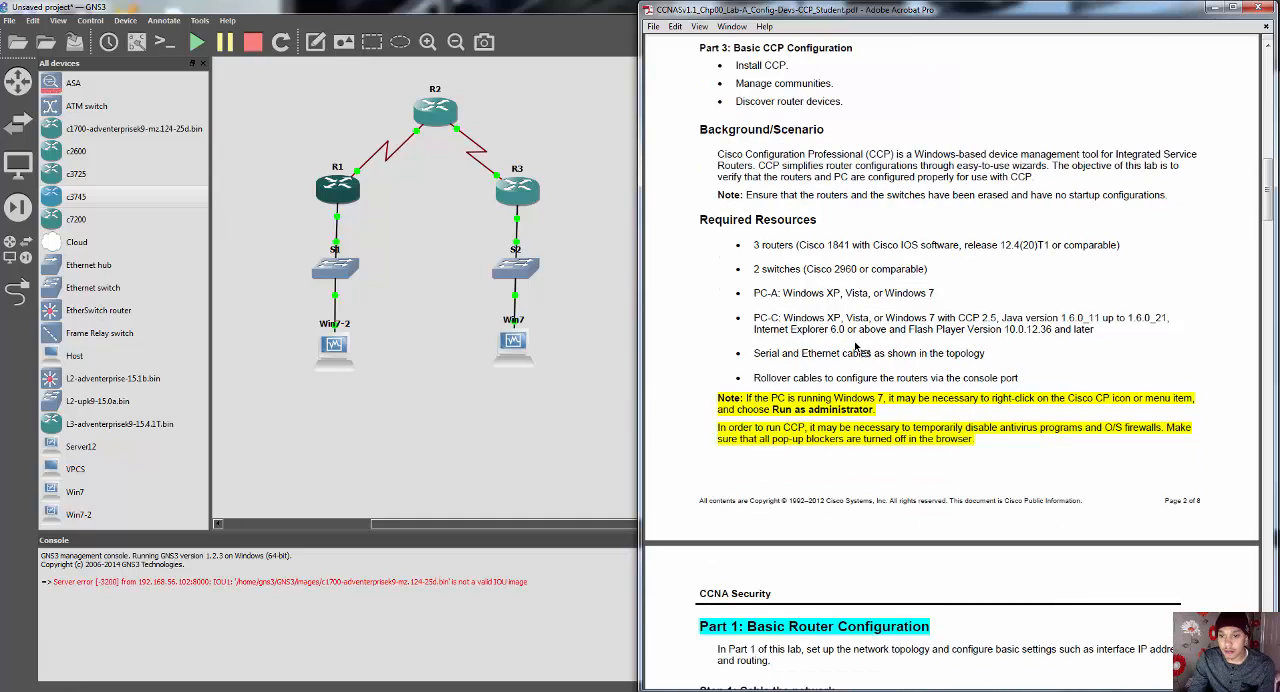
pyautogui.scroll(-2, 855, 345)
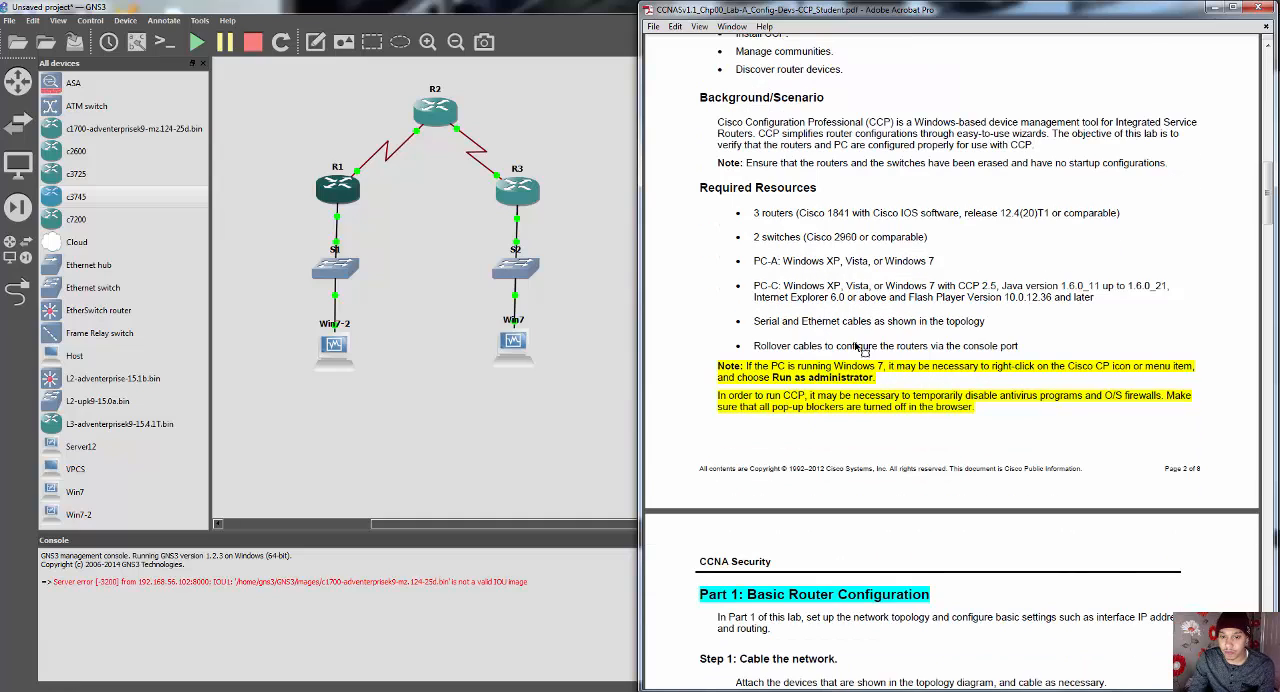
pyautogui.scroll(-1, 838, 345)
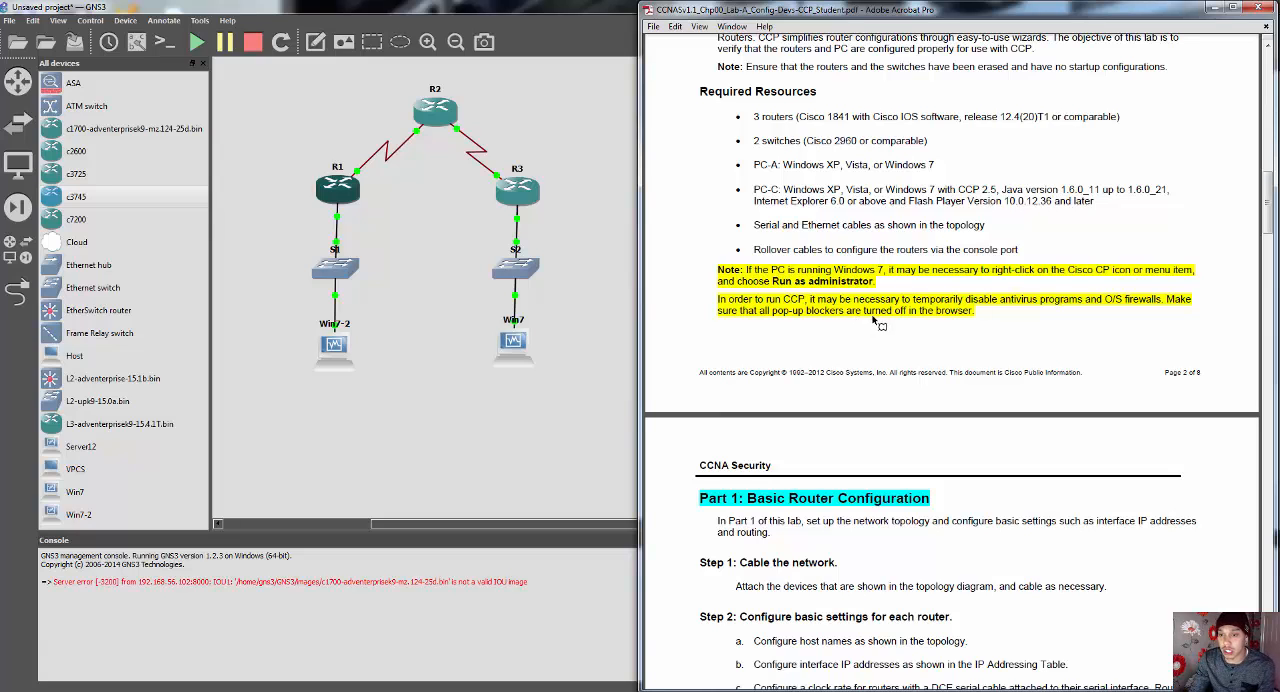
pyautogui.scroll(-5, 908, 328)
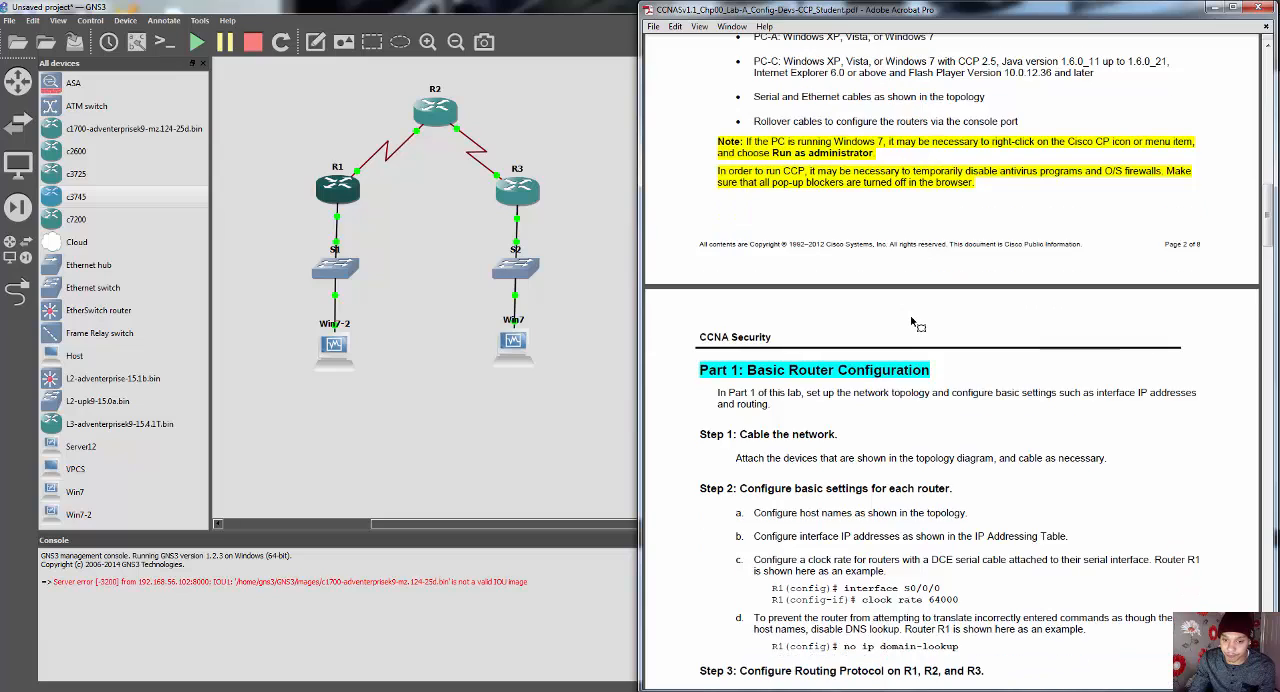
pyautogui.scroll(-3, 912, 316)
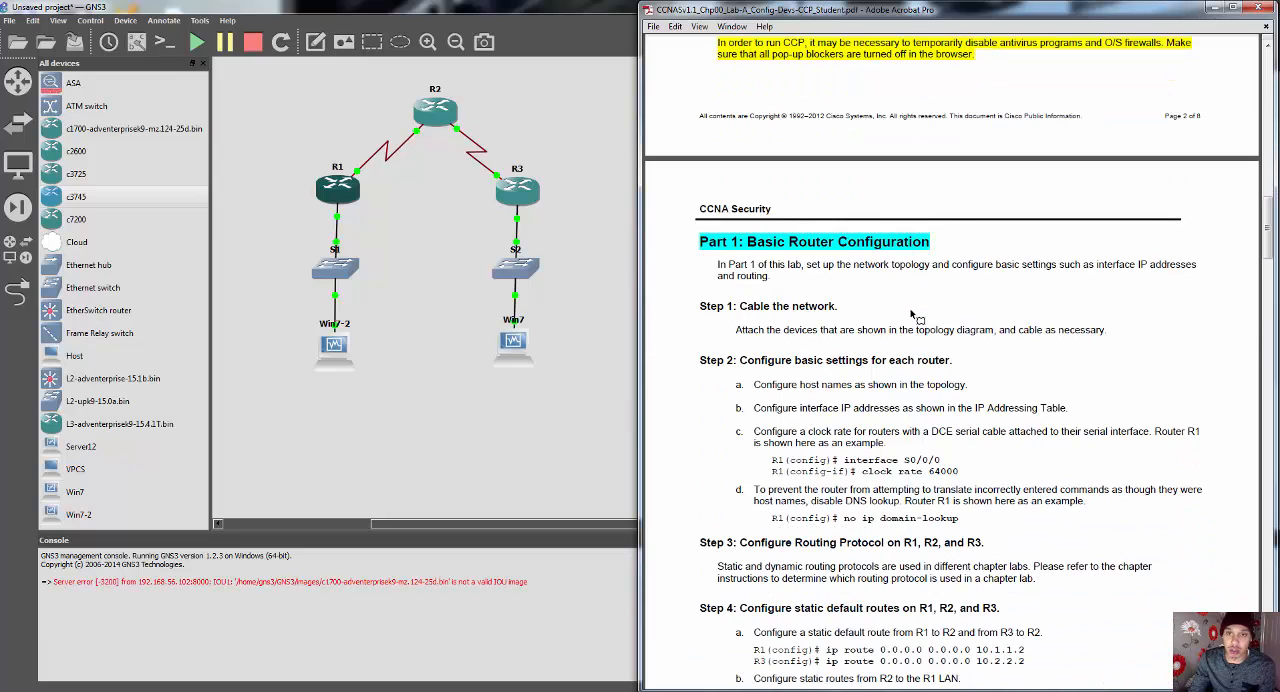
pyautogui.scroll(-5, 910, 314)
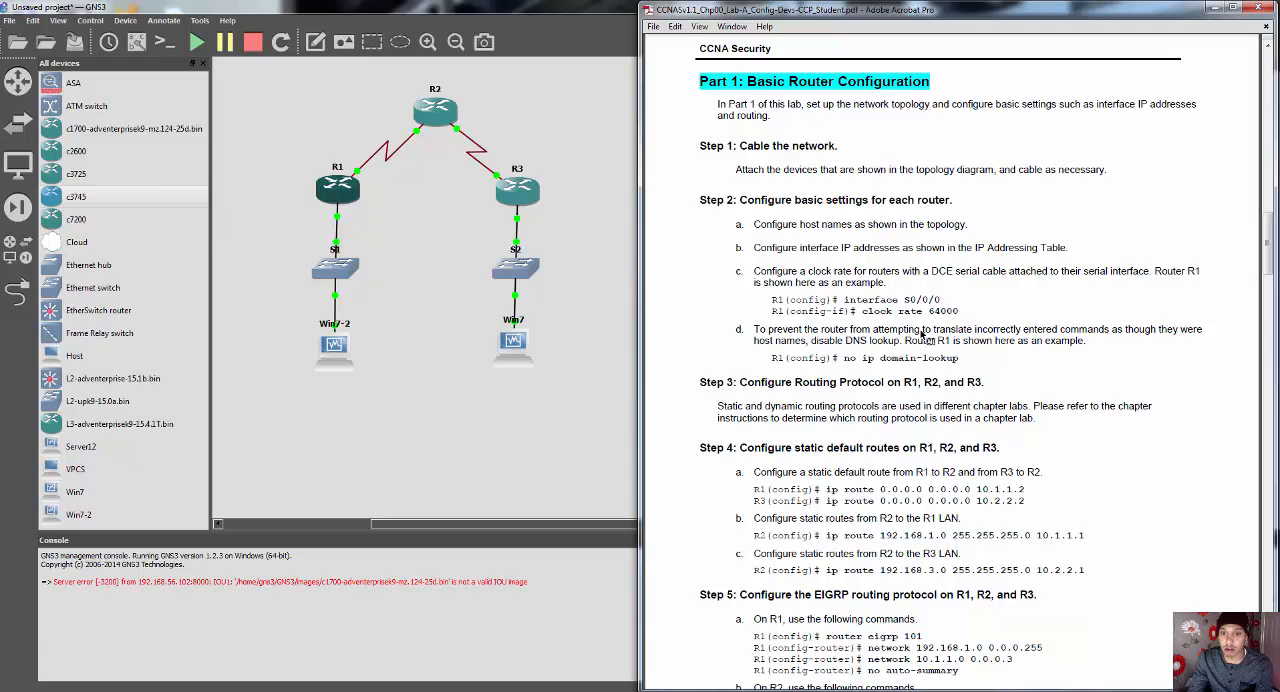
# Step: Recheck the lab PDF's topology diagram and IP Addressing Table, and return to the start of Part 1: Basic Router Configuration
pyautogui.scroll(3, 912, 334)
pyautogui.scroll(20, 912, 334)
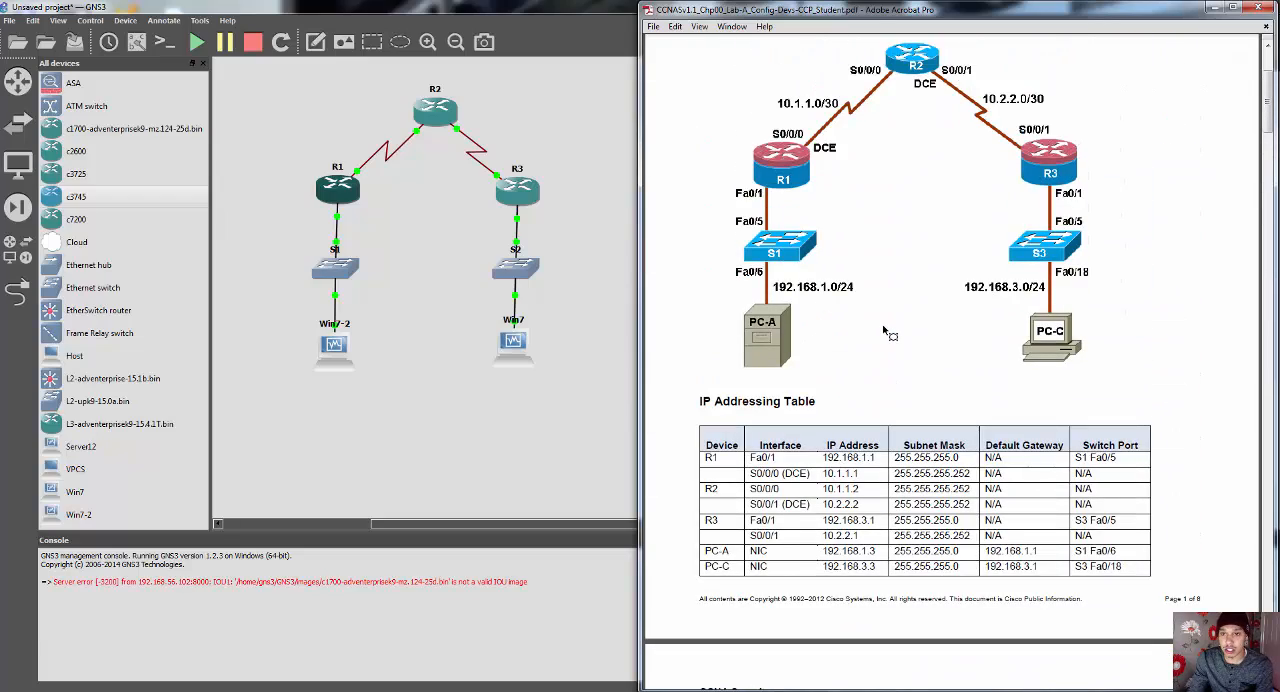
pyautogui.scroll(1, 887, 333)
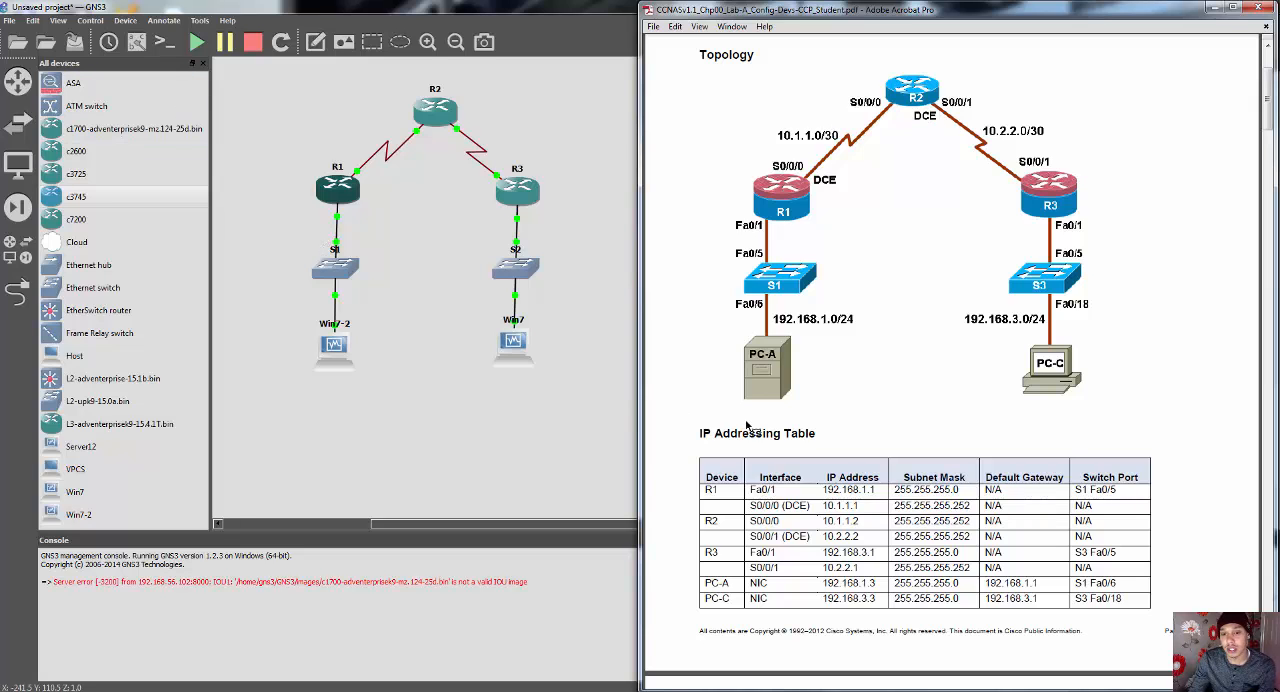
pyautogui.scroll(-8, 797, 393)
pyautogui.scroll(-6, 797, 393)
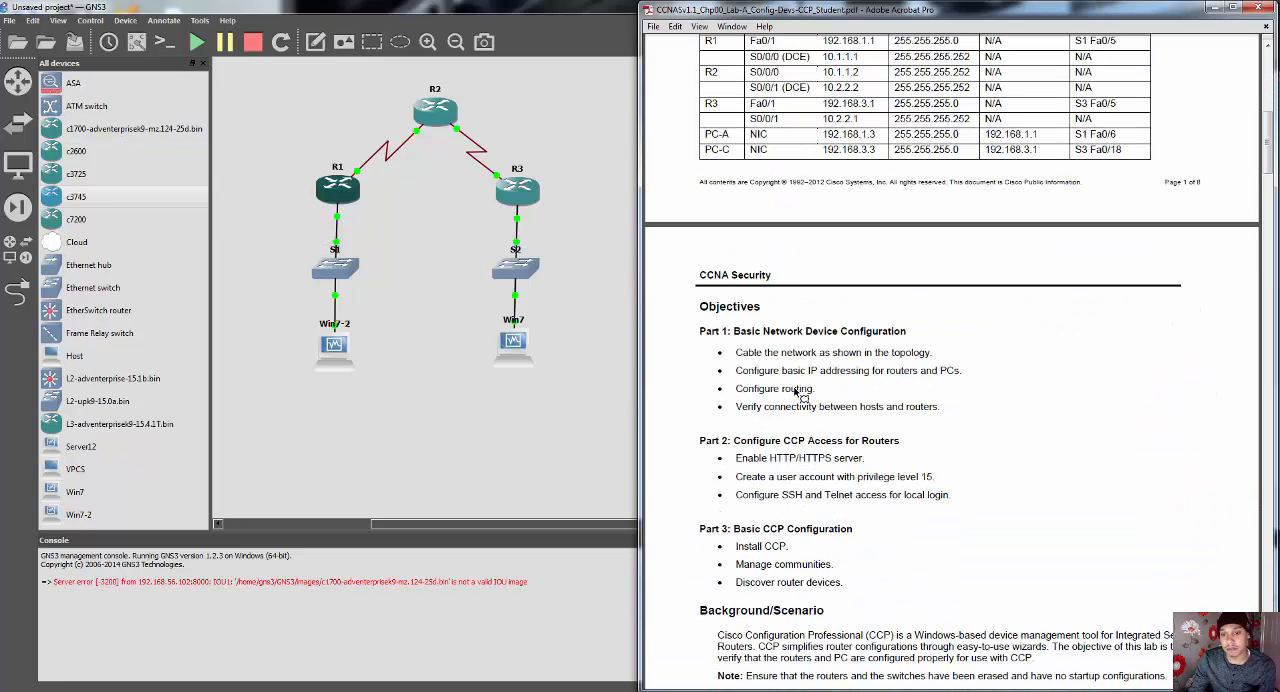
pyautogui.scroll(-2, 797, 393)
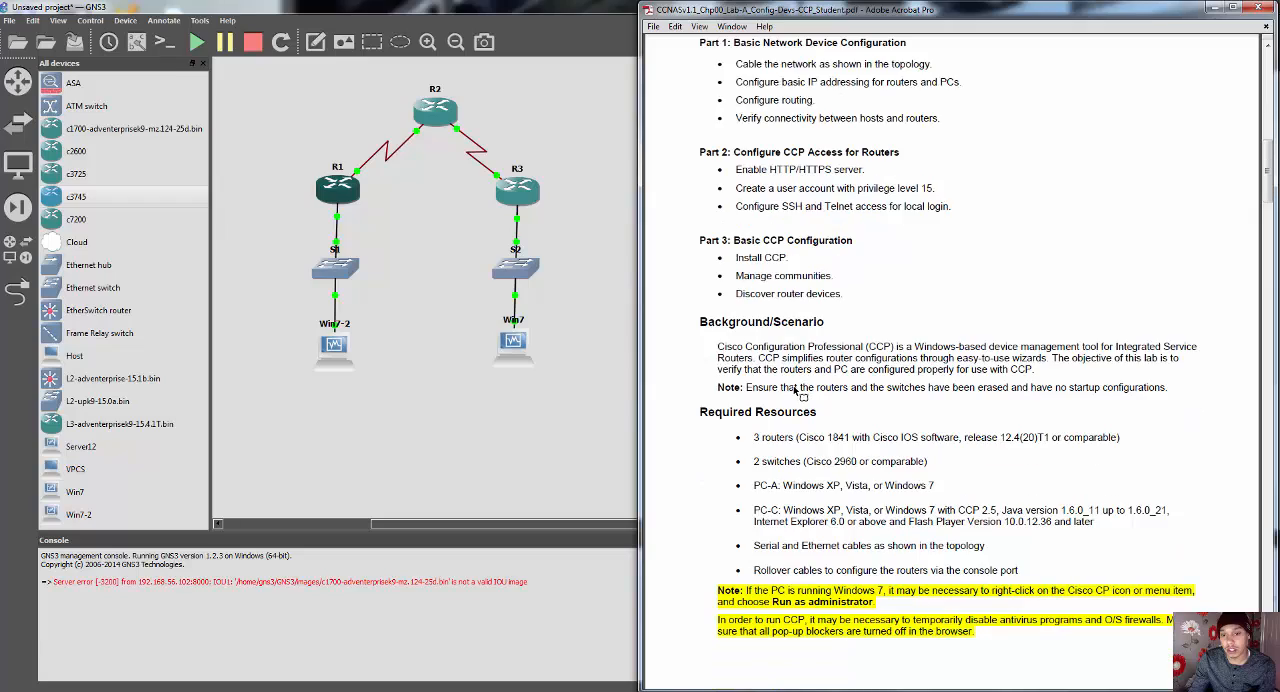
pyautogui.scroll(-12, 795, 392)
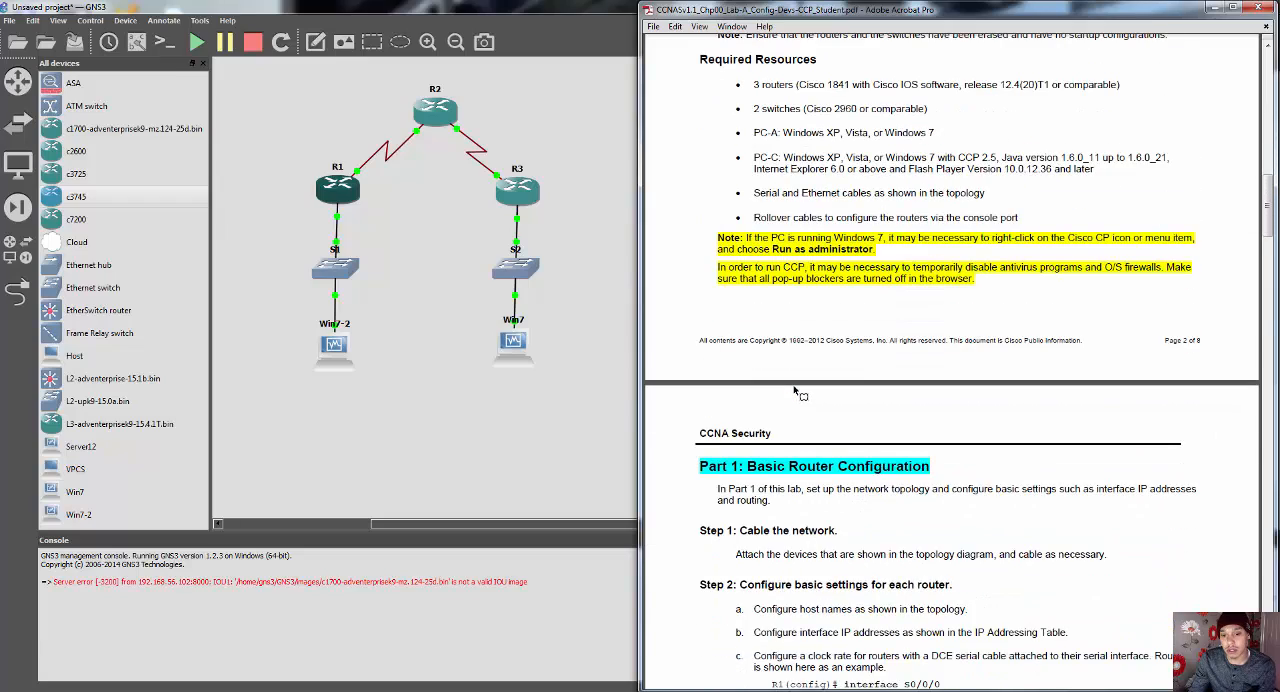
# Step: Read Part 1: Basic Router Configuration in the lab PDF, and return to the topology diagram and IP Addressing Table
pyautogui.scroll(-2, 797, 393)
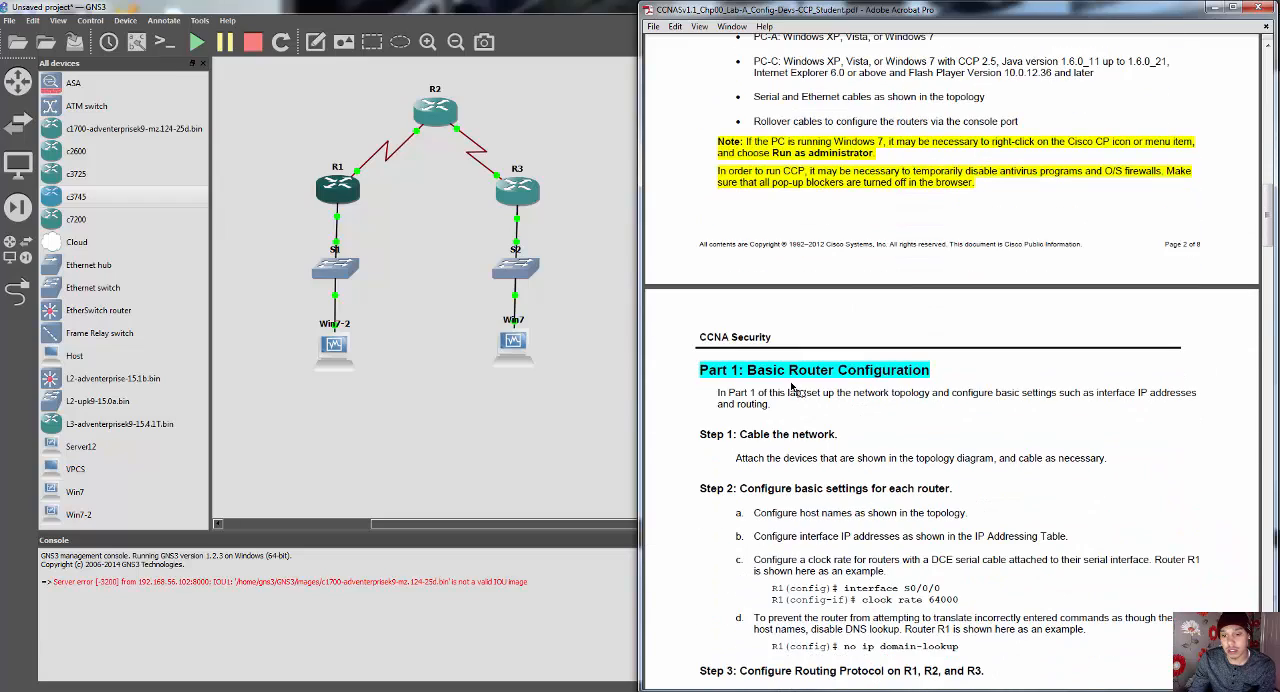
pyautogui.scroll(-5, 793, 388)
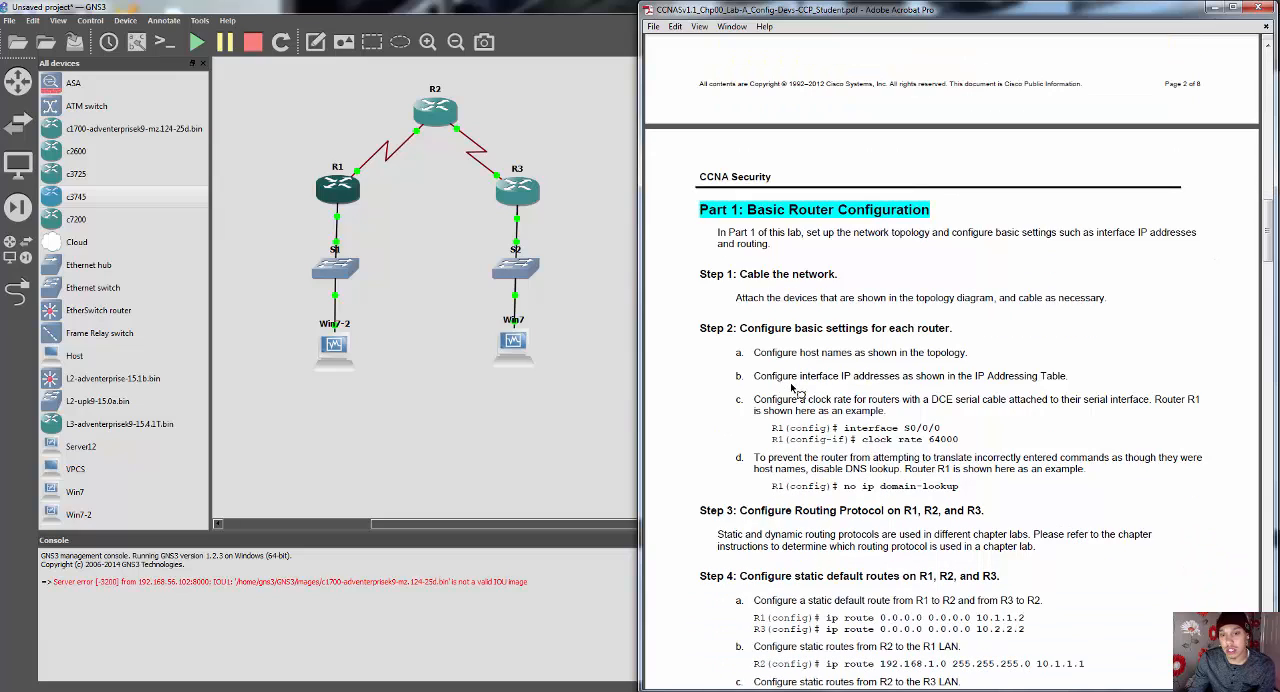
pyautogui.scroll(-1, 793, 388)
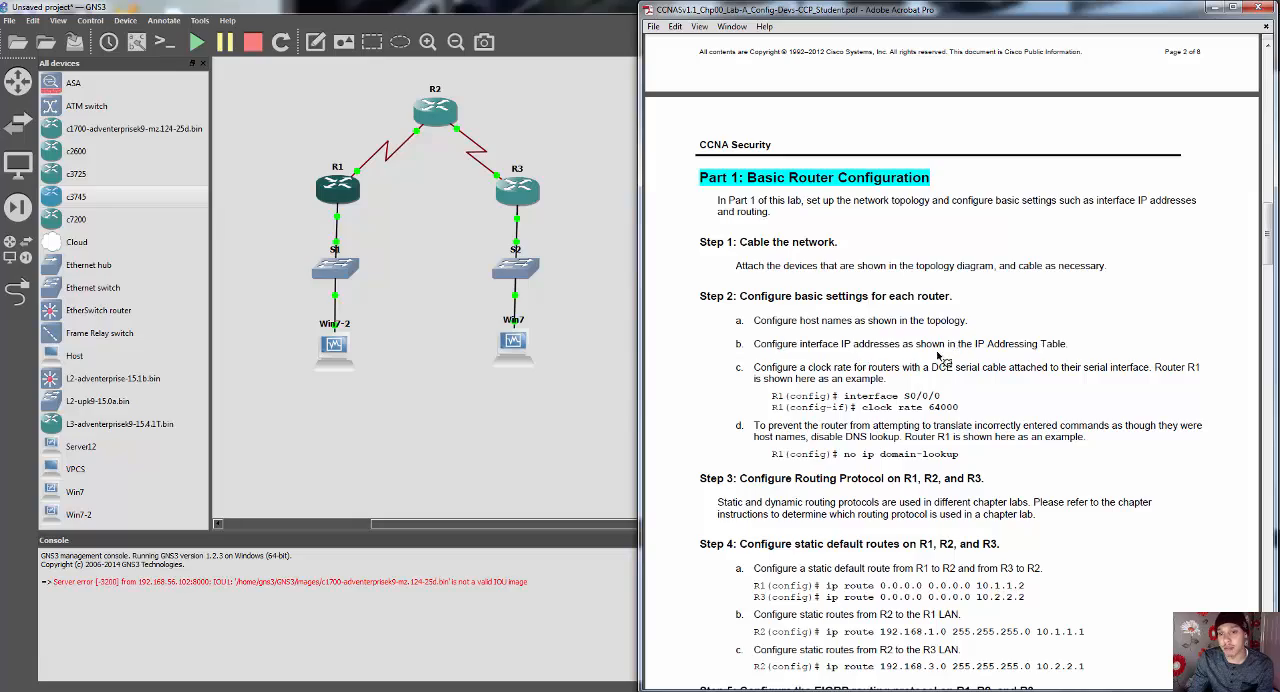
pyautogui.scroll(5, 1021, 378)
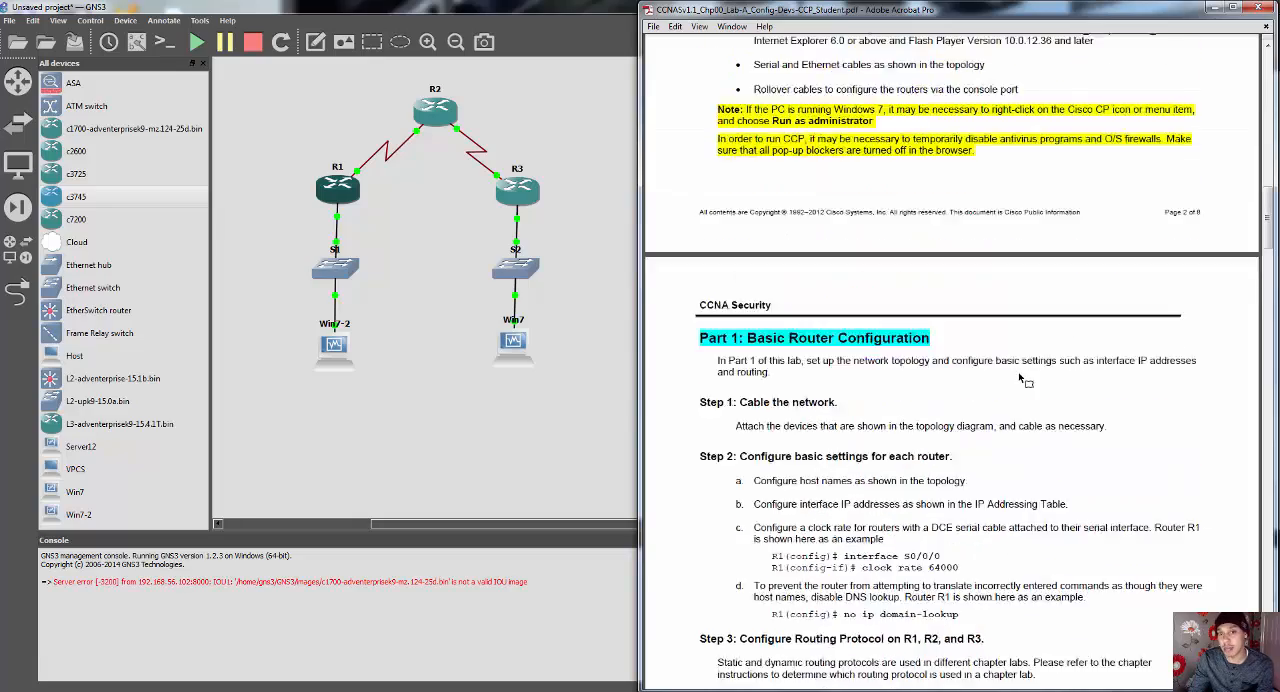
pyautogui.scroll(10, 1021, 378)
pyautogui.scroll(-8, 1021, 382)
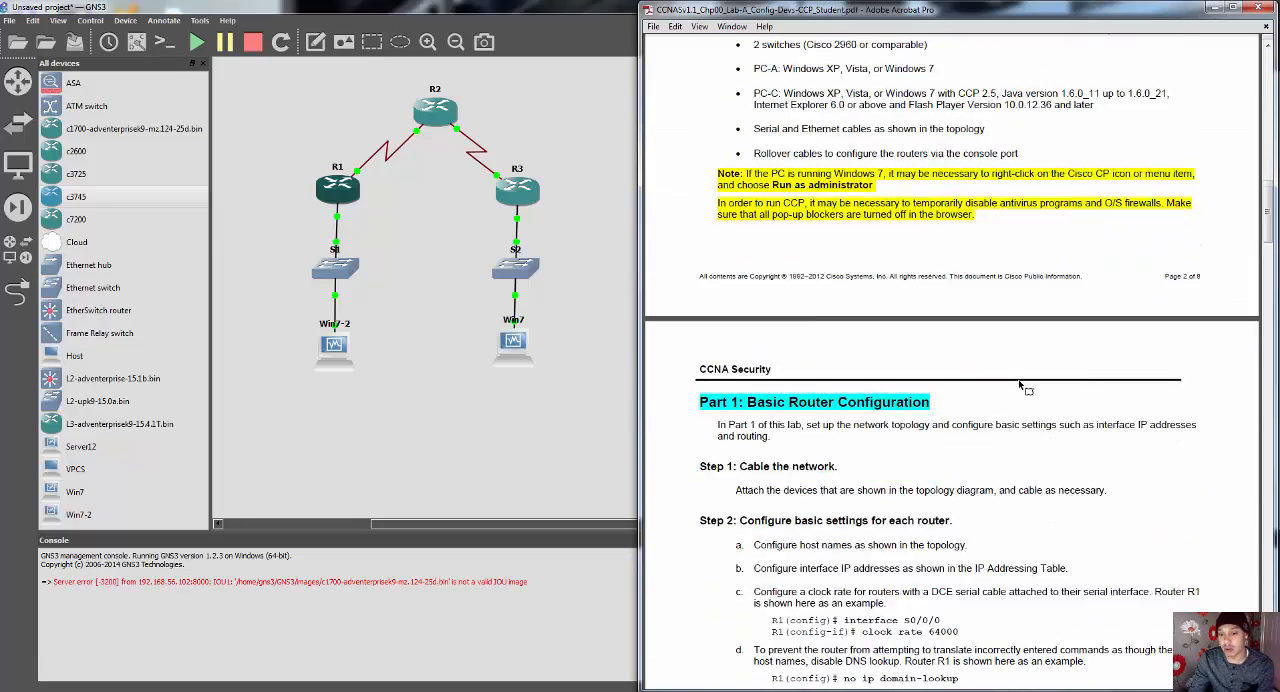
pyautogui.scroll(-4, 1021, 385)
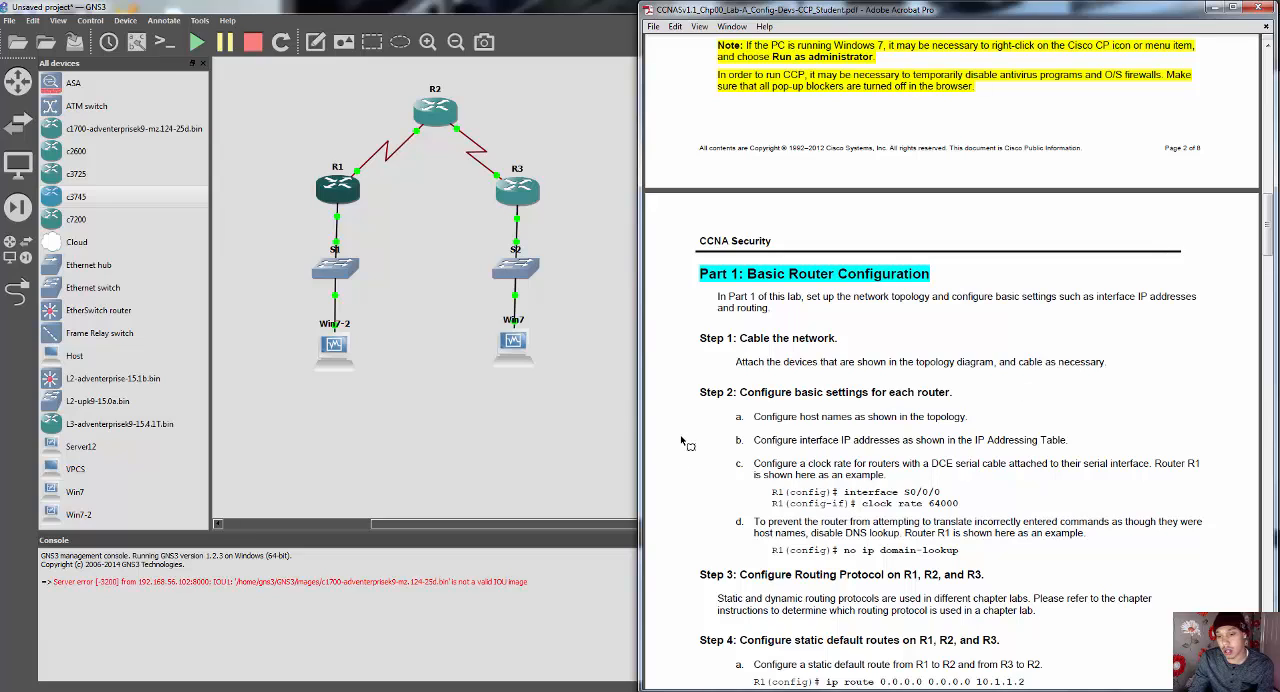
pyautogui.scroll(7, 960, 450)
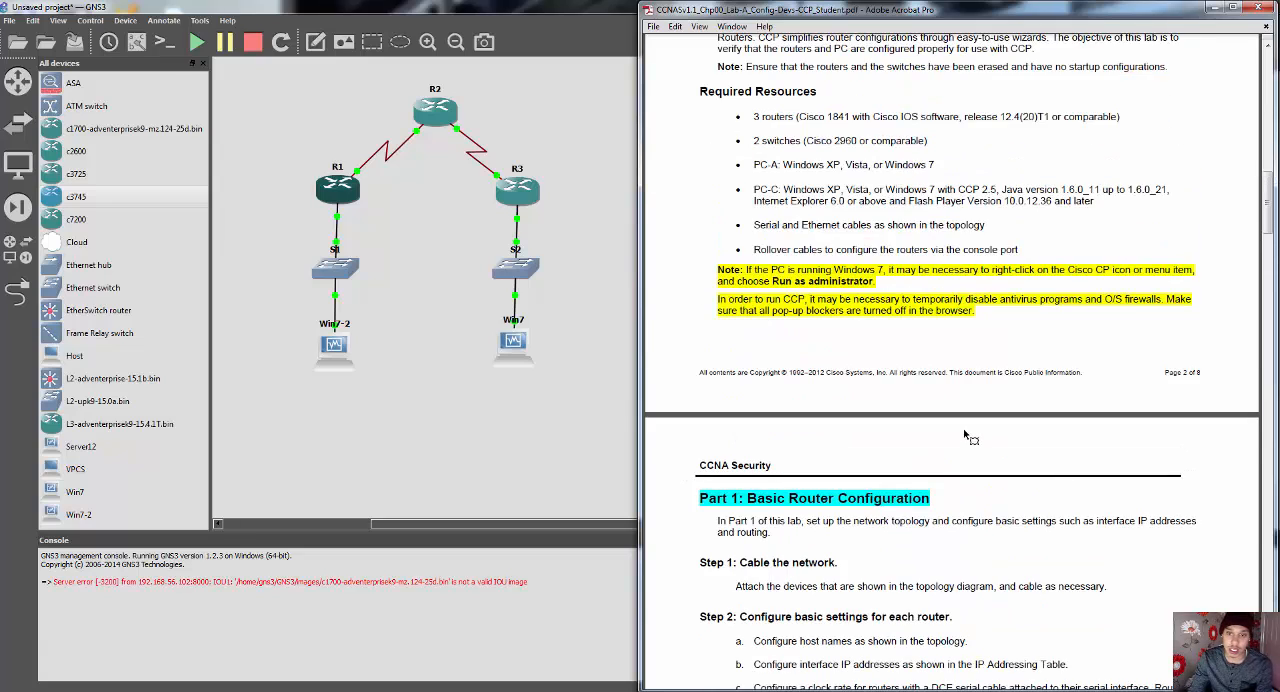
pyautogui.scroll(20, 966, 436)
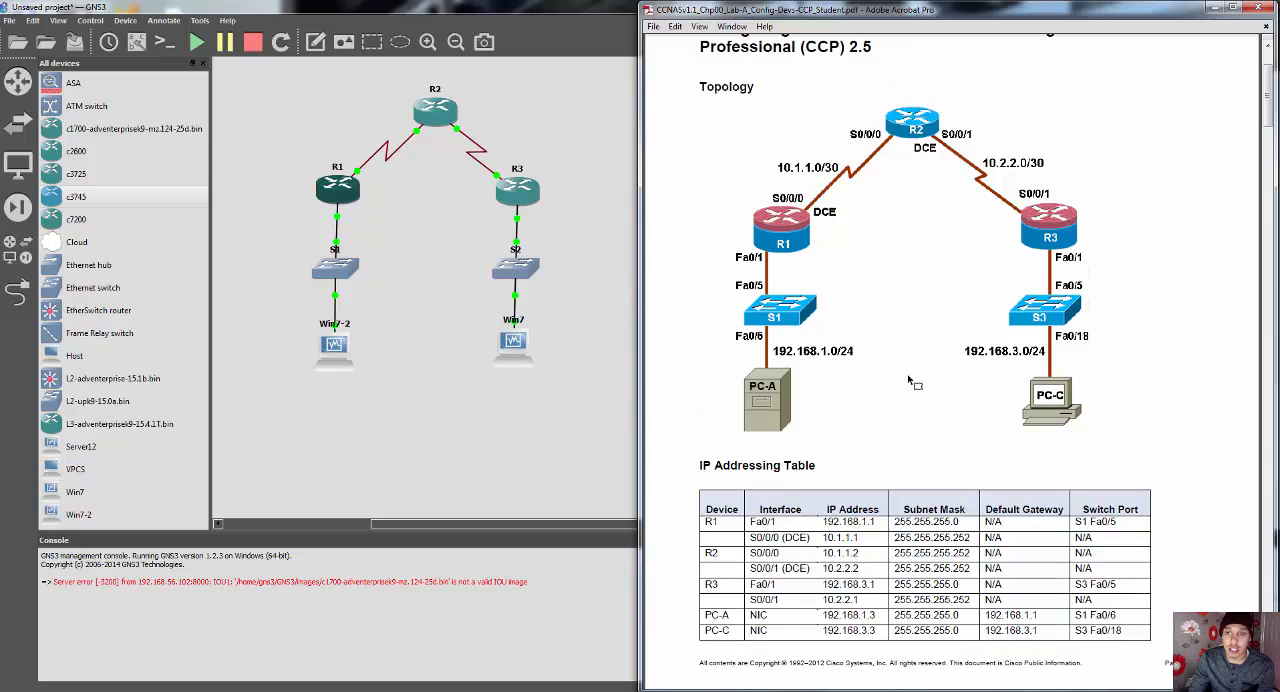
pyautogui.scroll(4, 909, 378)
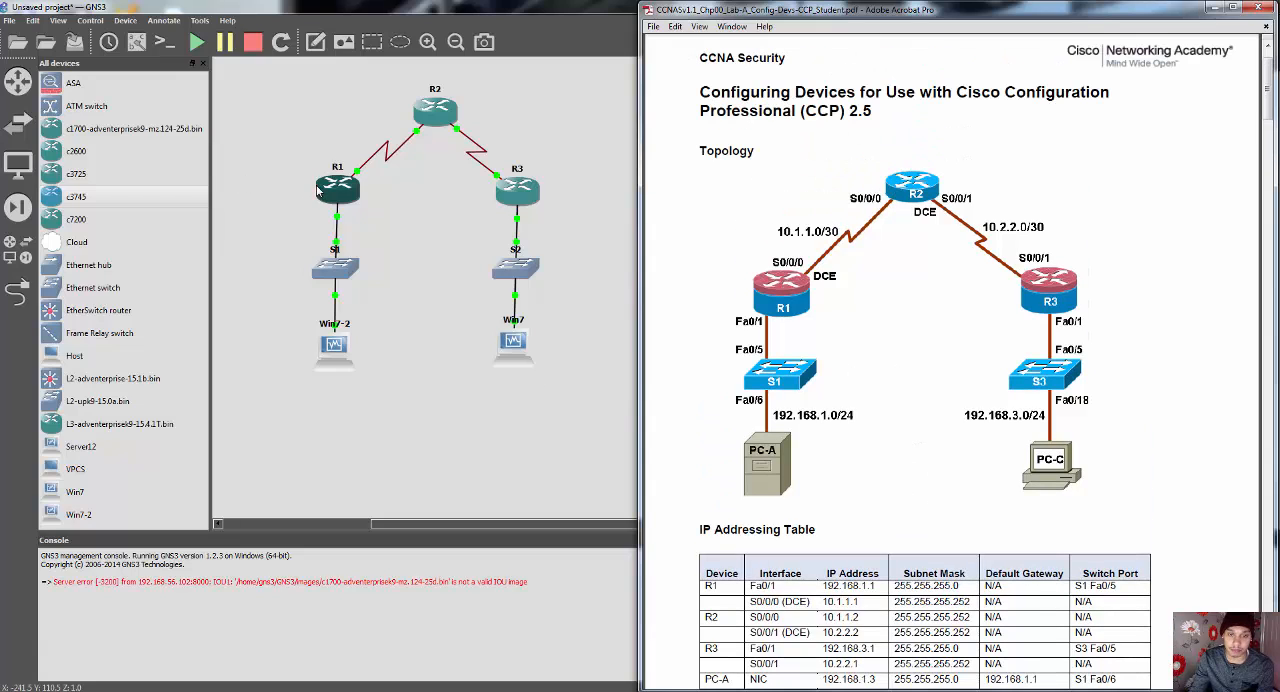
# Step: Open R1's console from the GNS3 topology, place it beside the lab PDF, and quit the paged version output
pyautogui.rightClick(340, 187)
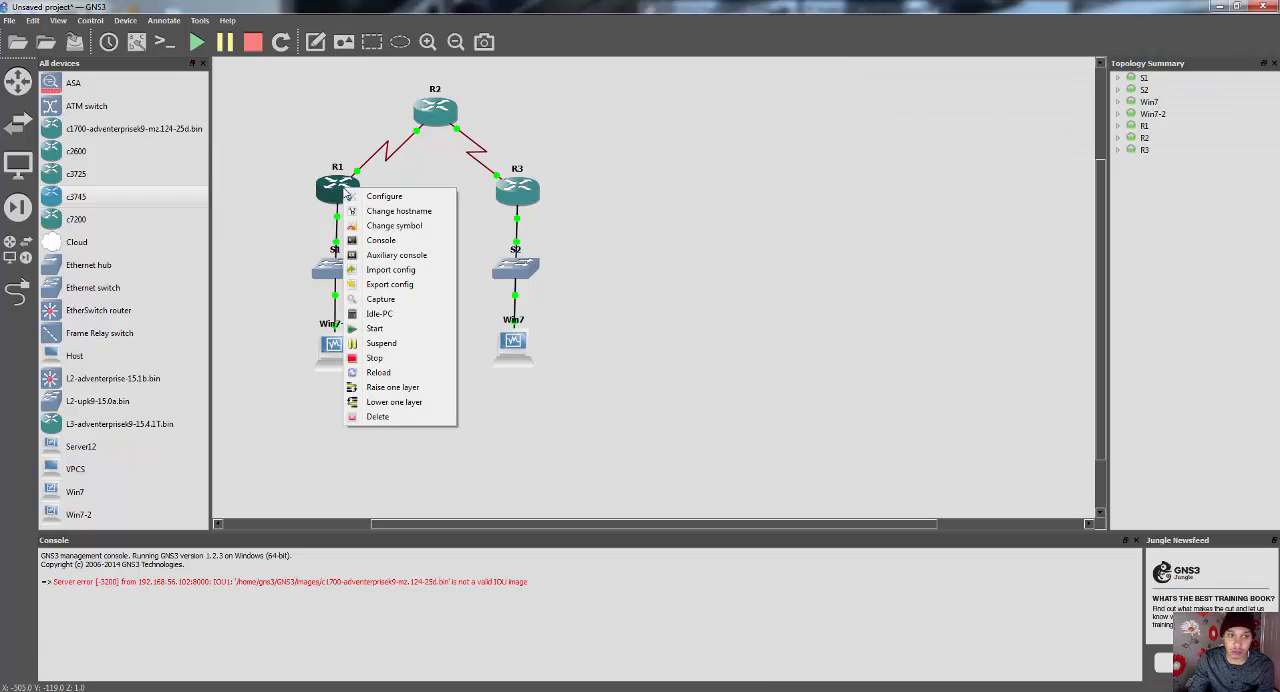
pyautogui.click(403, 256)
pyautogui.moveTo(410, 76); pyautogui.dragTo(370, 338)
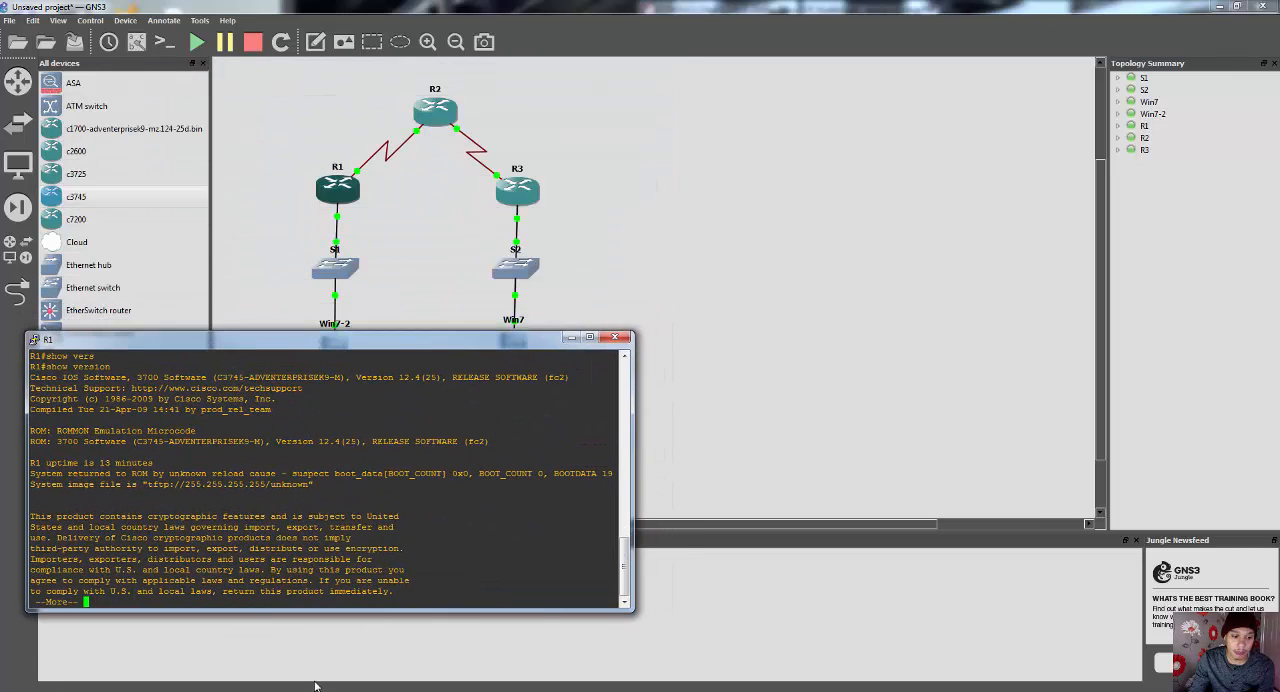
pyautogui.hotkey('alt', 'Tab')
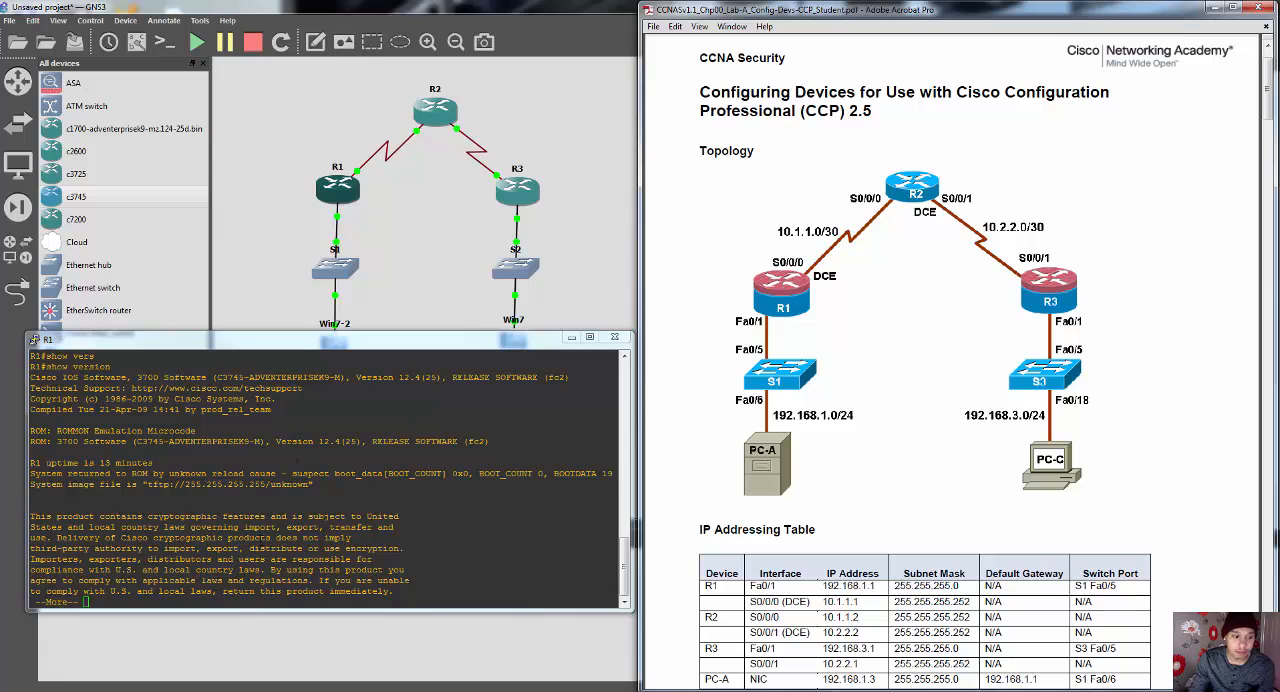
pyautogui.click(190, 596)
pyautogui.press('q')
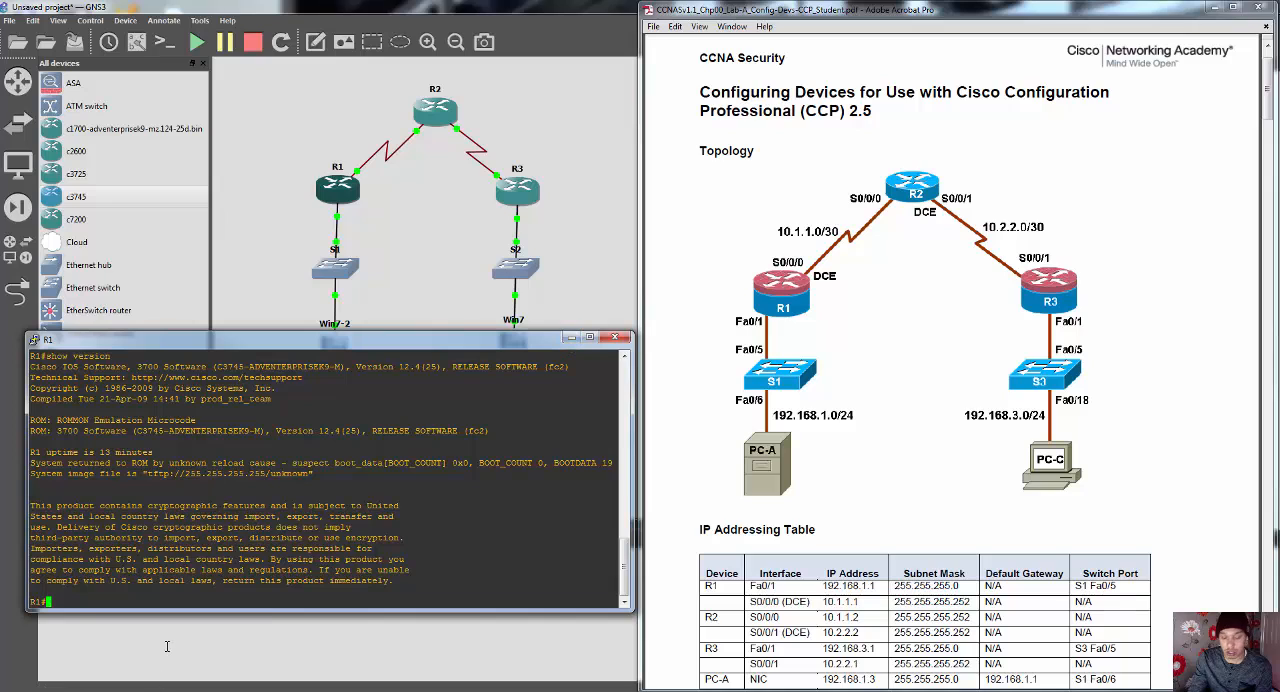
# Step: Enter global configuration mode on R1 with config t, and minimize the console to look at the GNS3 topology
pyautogui.write('conf')
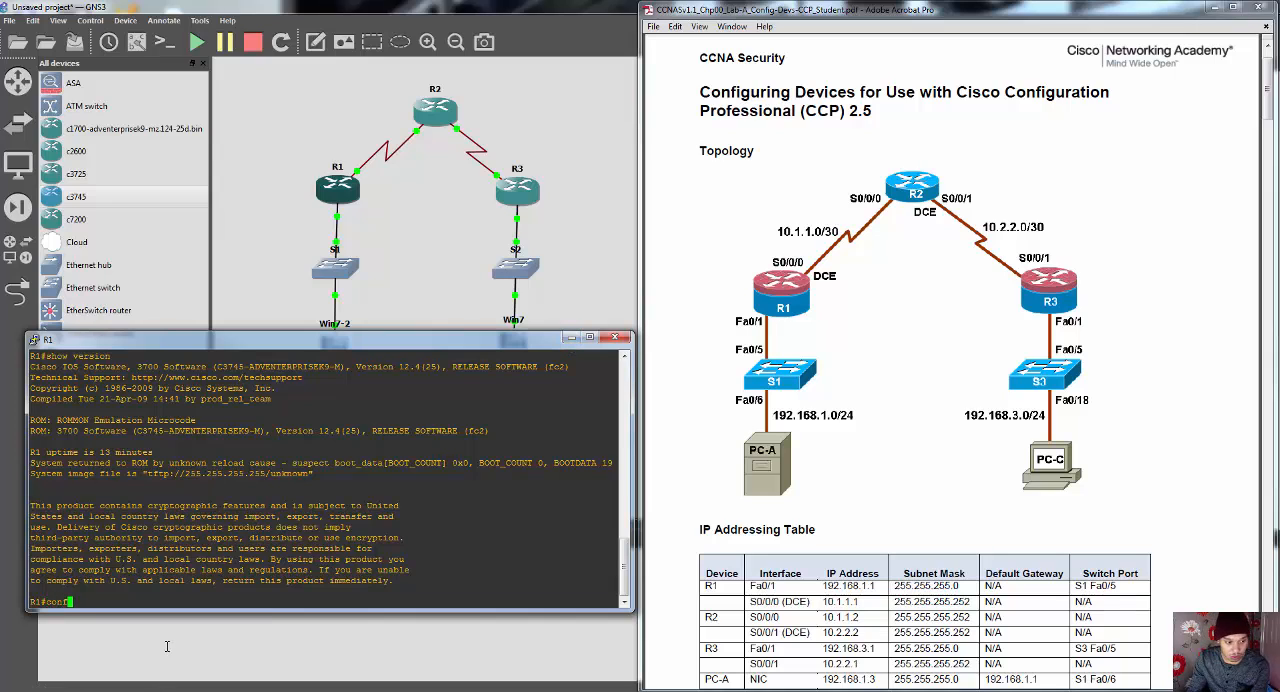
pyautogui.press('BackSpace')
pyautogui.press('BackSpace')
pyautogui.write('n')
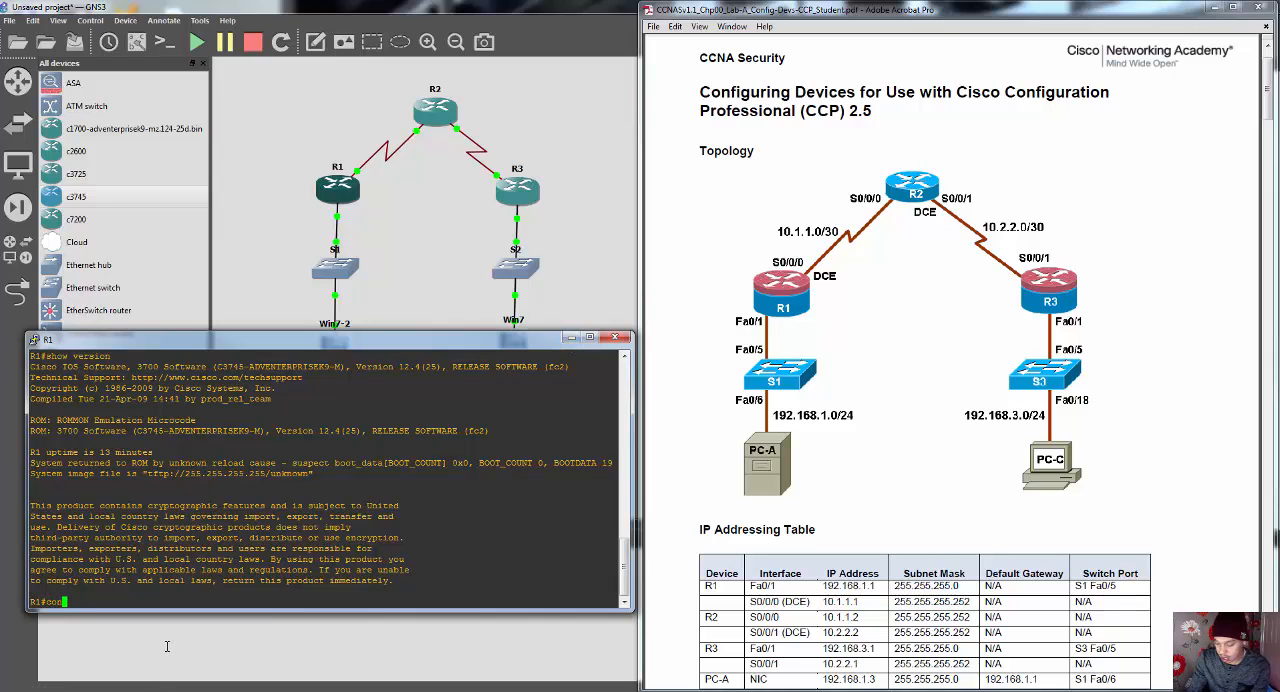
pyautogui.write('fig t')
pyautogui.press('Return')
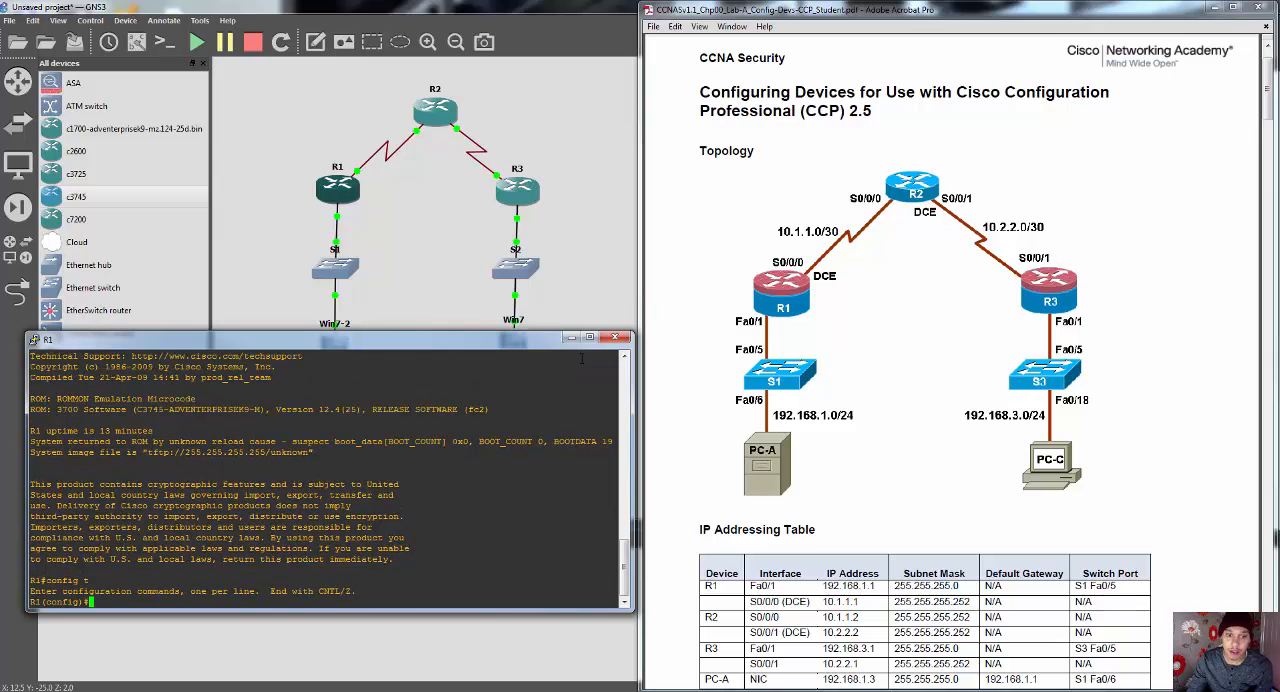
pyautogui.click(570, 337)
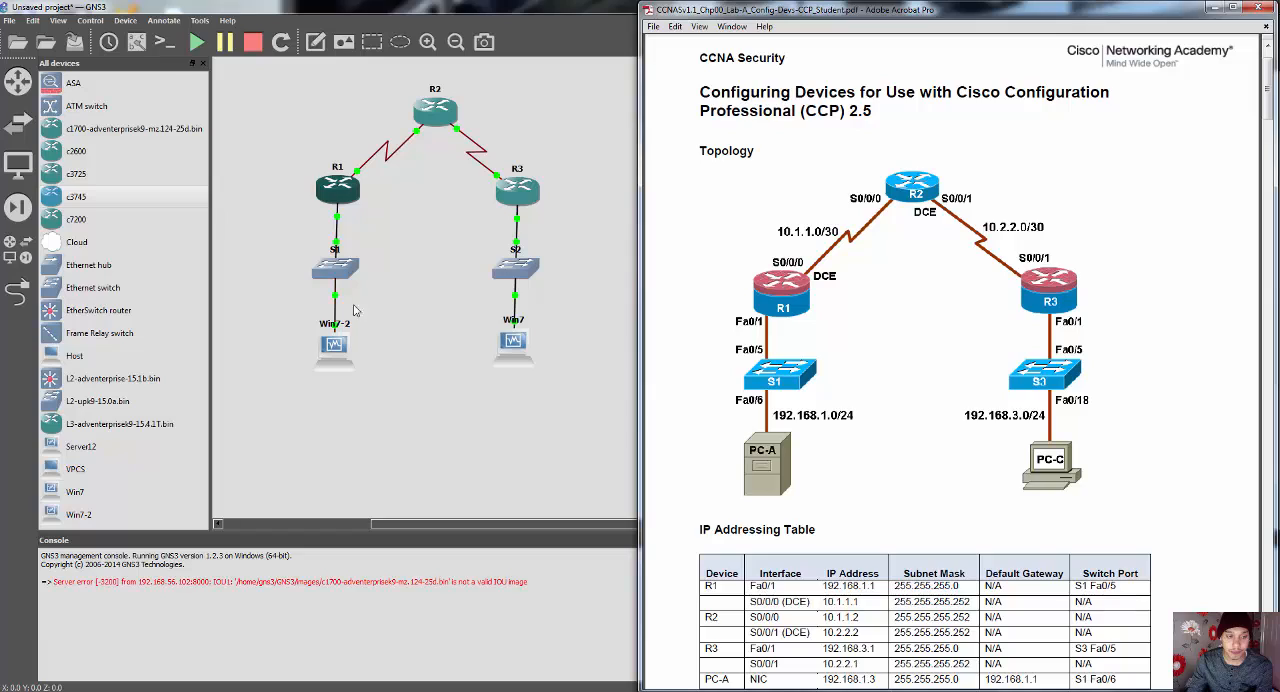
pyautogui.click(384, 306)
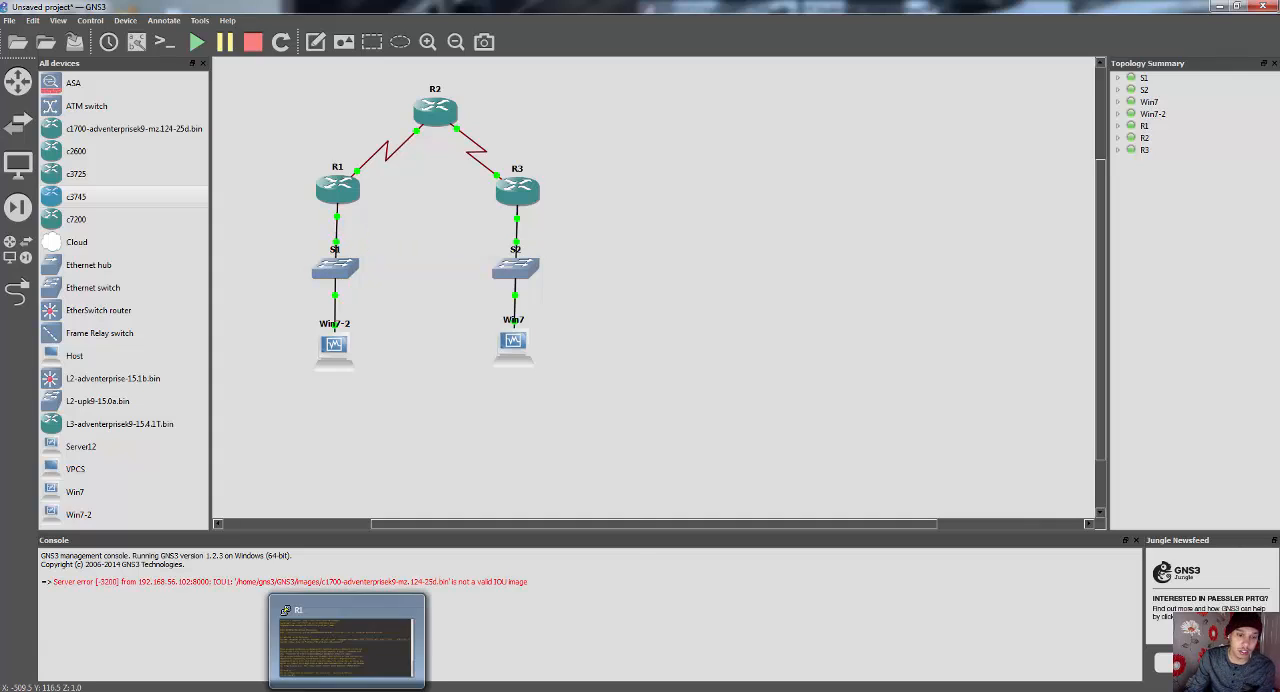
# Step: Restore R1's console, enter interface configuration with int fa0/0, and bring the lab PDF back alongside it
pyautogui.click(375, 668)
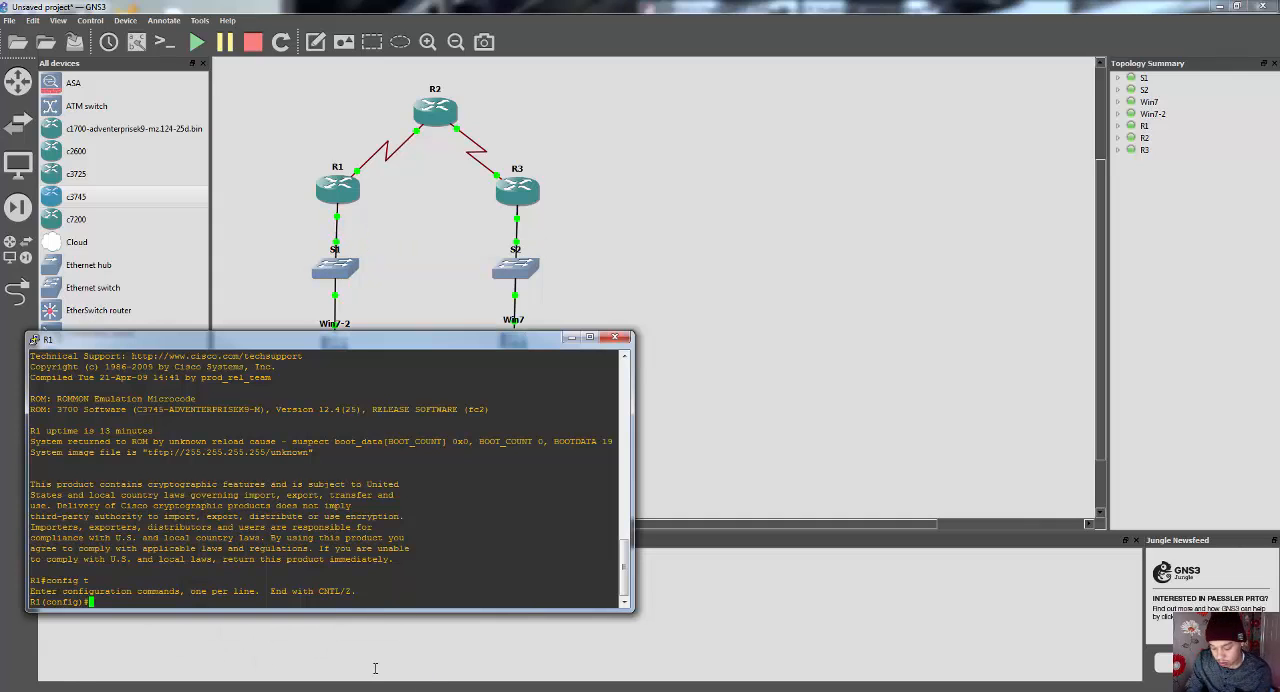
pyautogui.write('int fa')
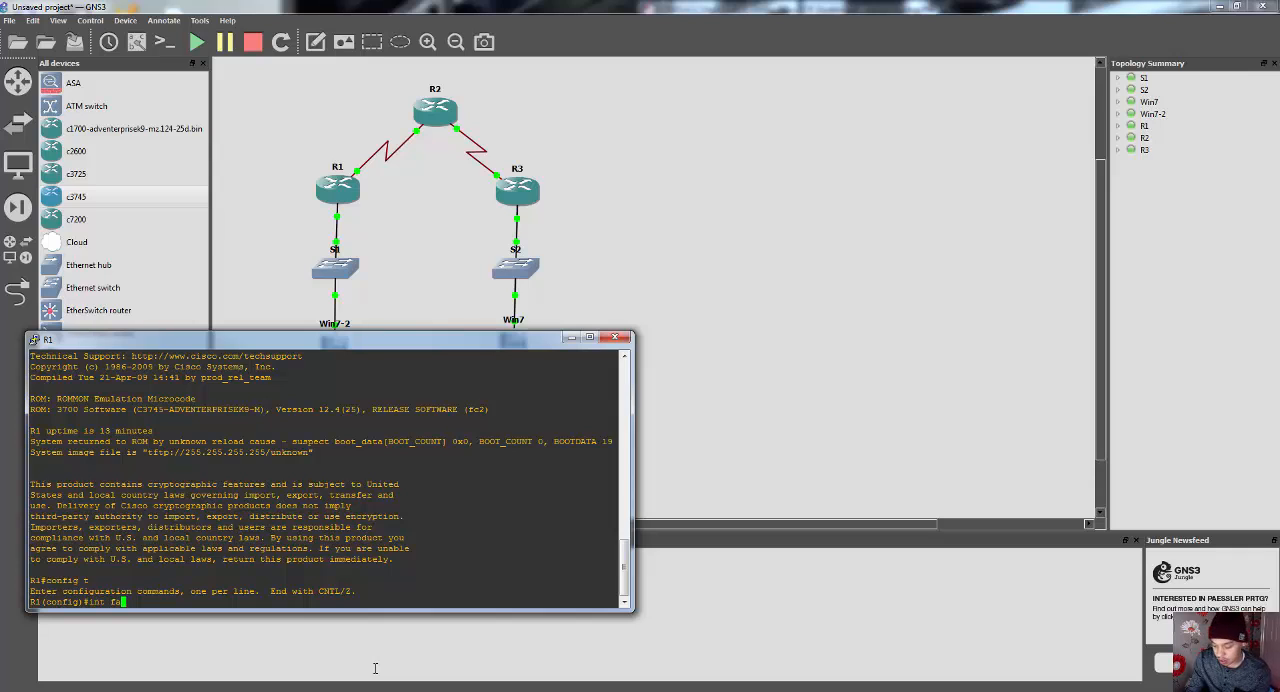
pyautogui.write('0/0')
pyautogui.press('Return')
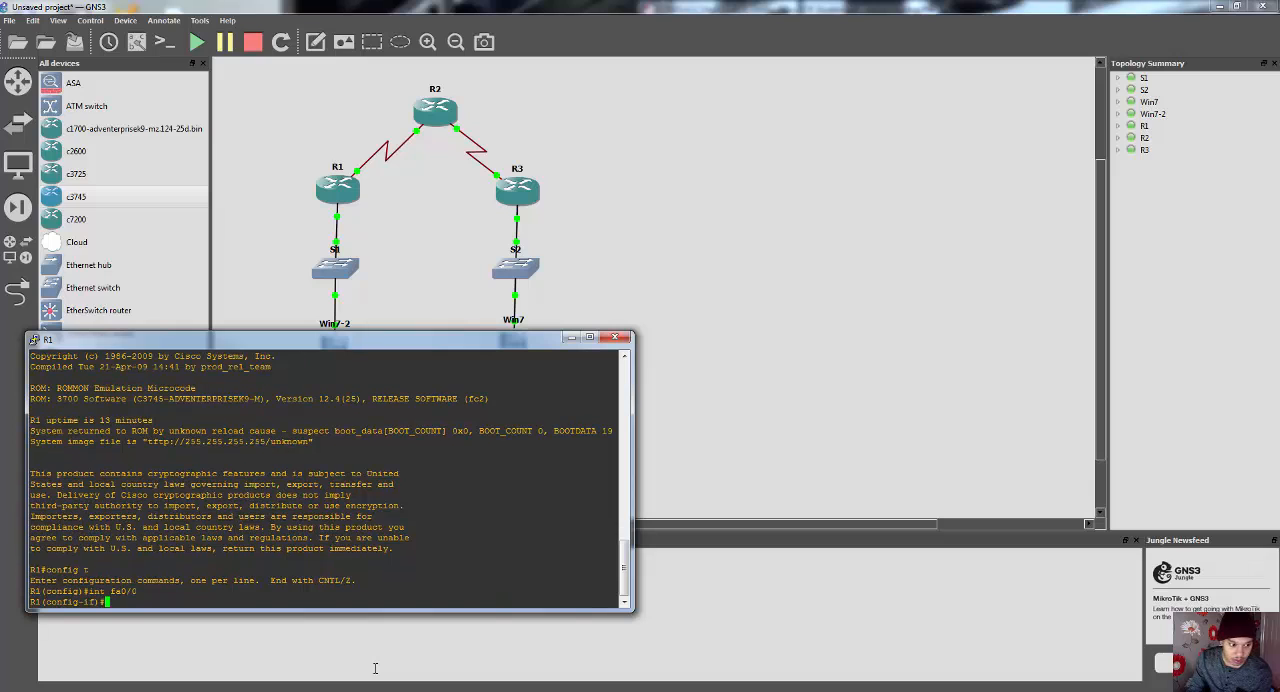
pyautogui.click(571, 337)
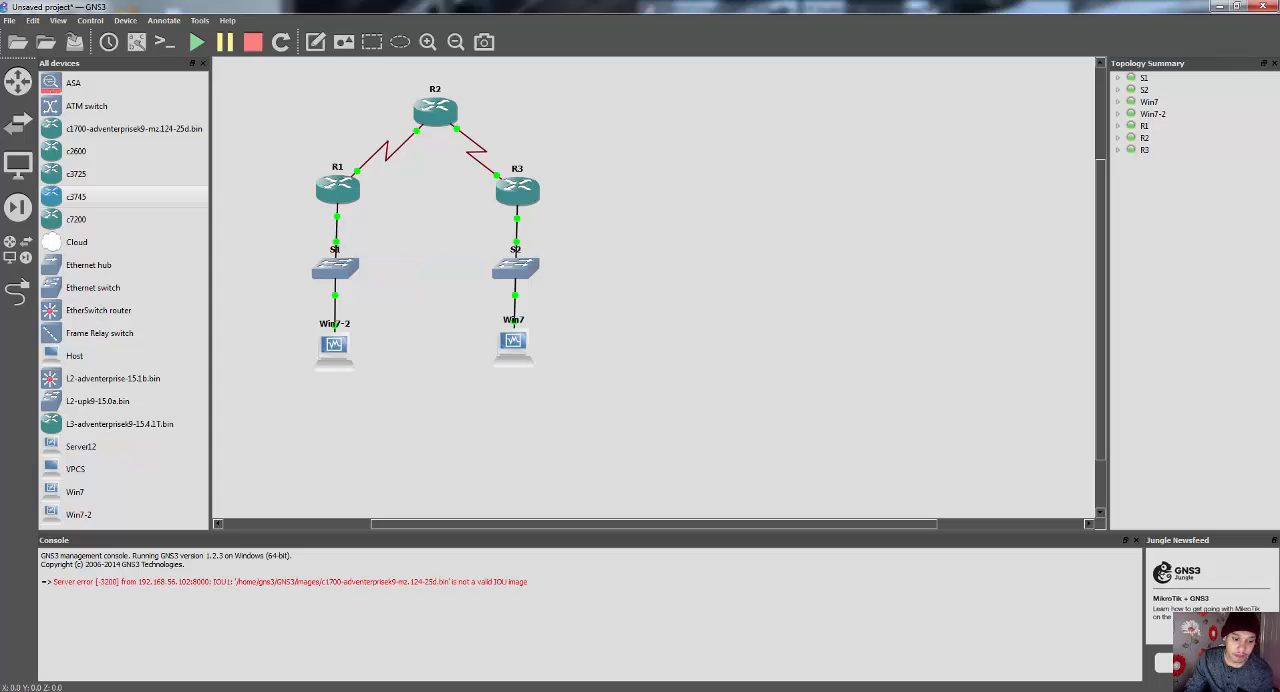
pyautogui.click(347, 690)
pyautogui.click(253, 688)
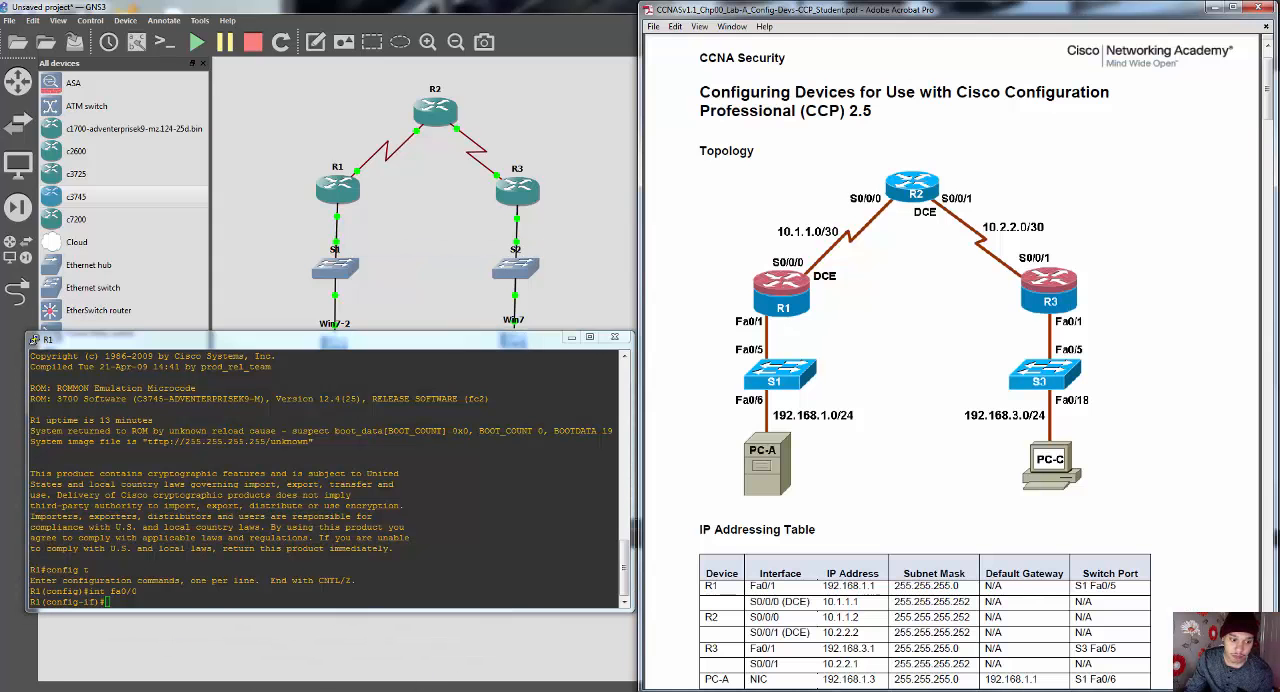
# Step: Assign IP address 192.168.1.1 with mask 255.255.255.0 to R1's fa0/0 interface
pyautogui.click(204, 607)
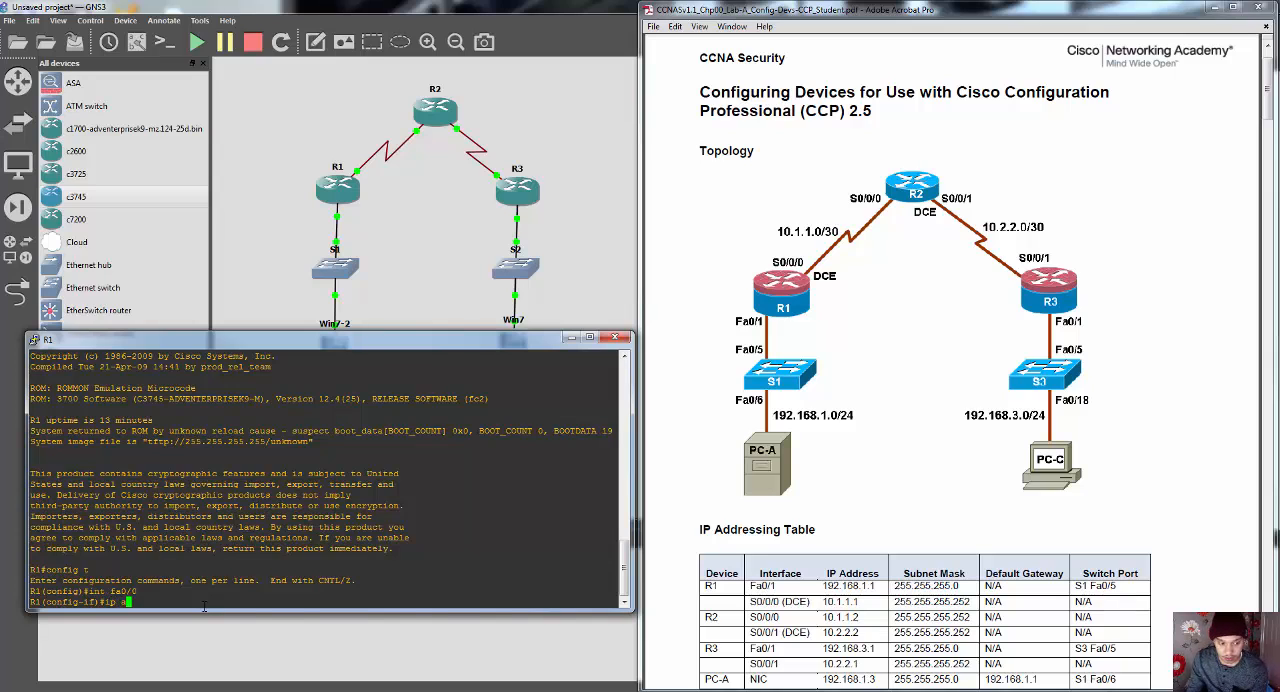
pyautogui.write('ip add')
pyautogui.press('Tab')
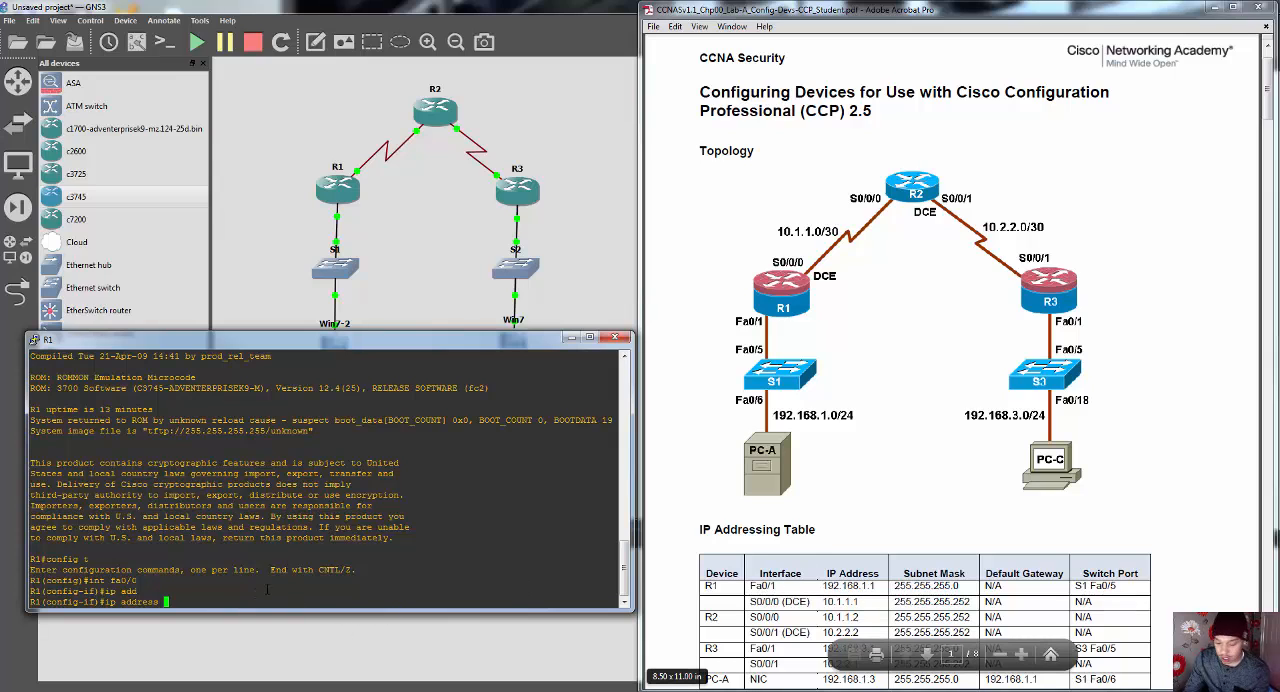
pyautogui.write('8.')
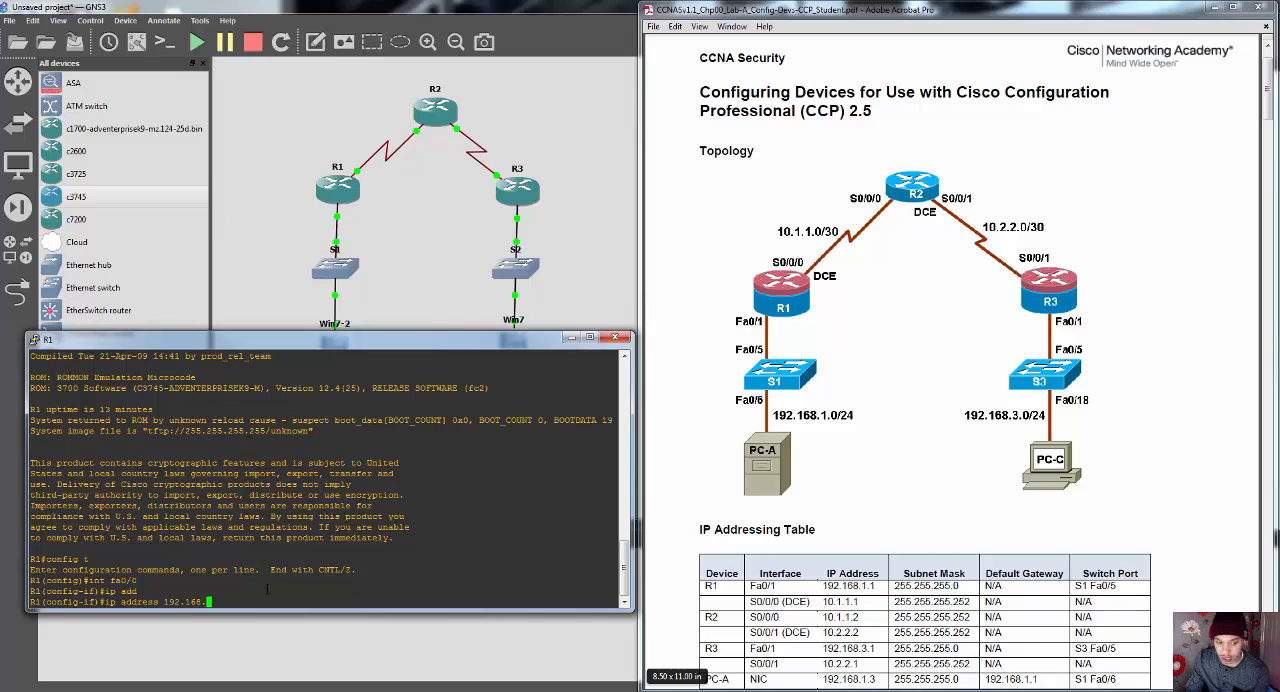
pyautogui.write('1.1 255.255.255.0')
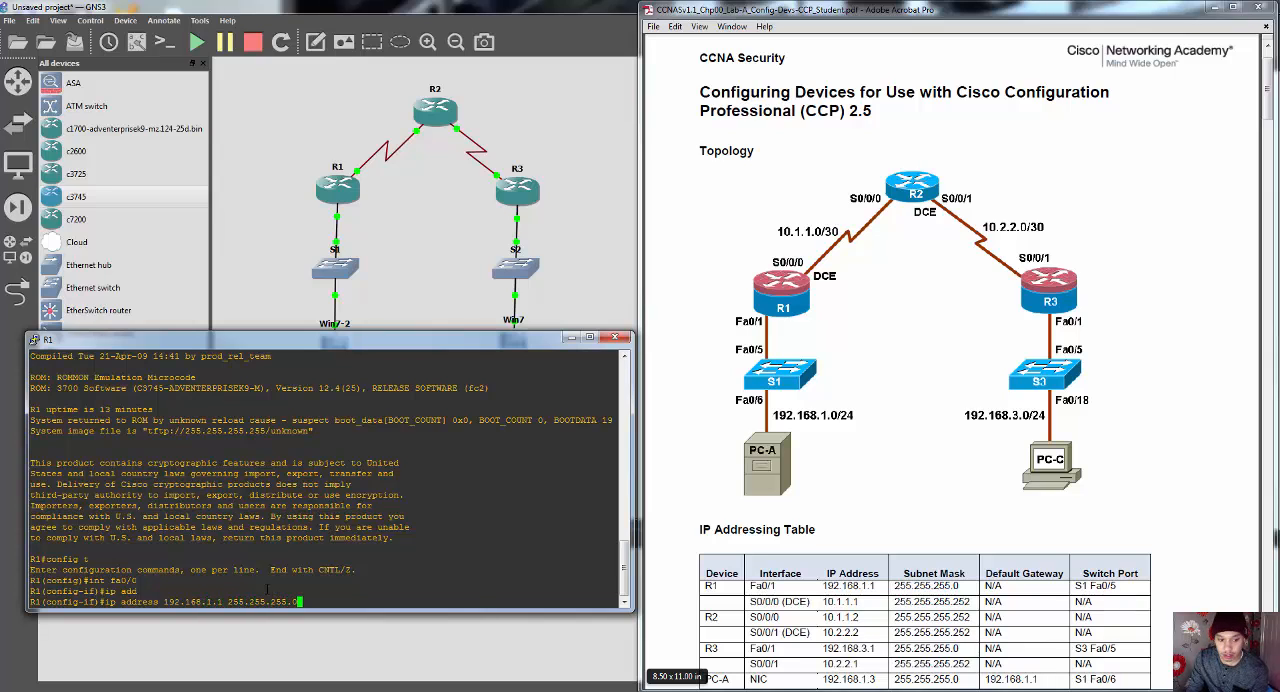
pyautogui.press('Return')
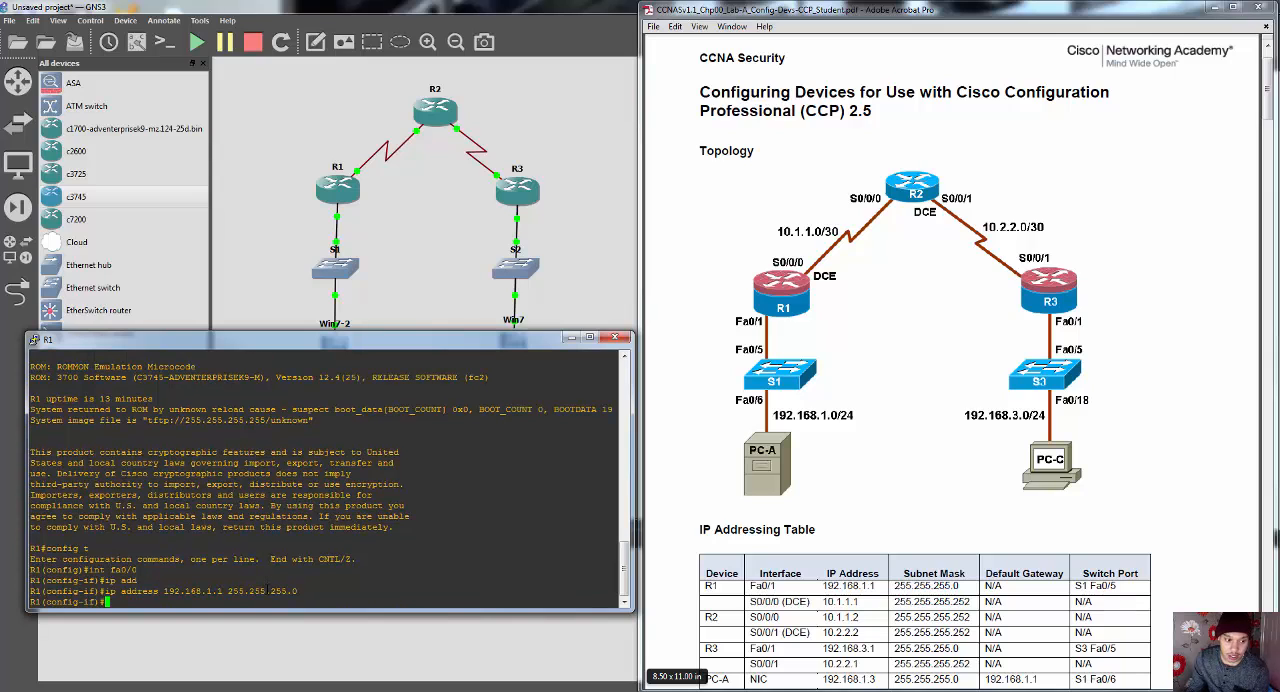
# Step: Enable R1's fa0/0 interface with no shut, and exit its interface configuration
pyautogui.write('no shut')
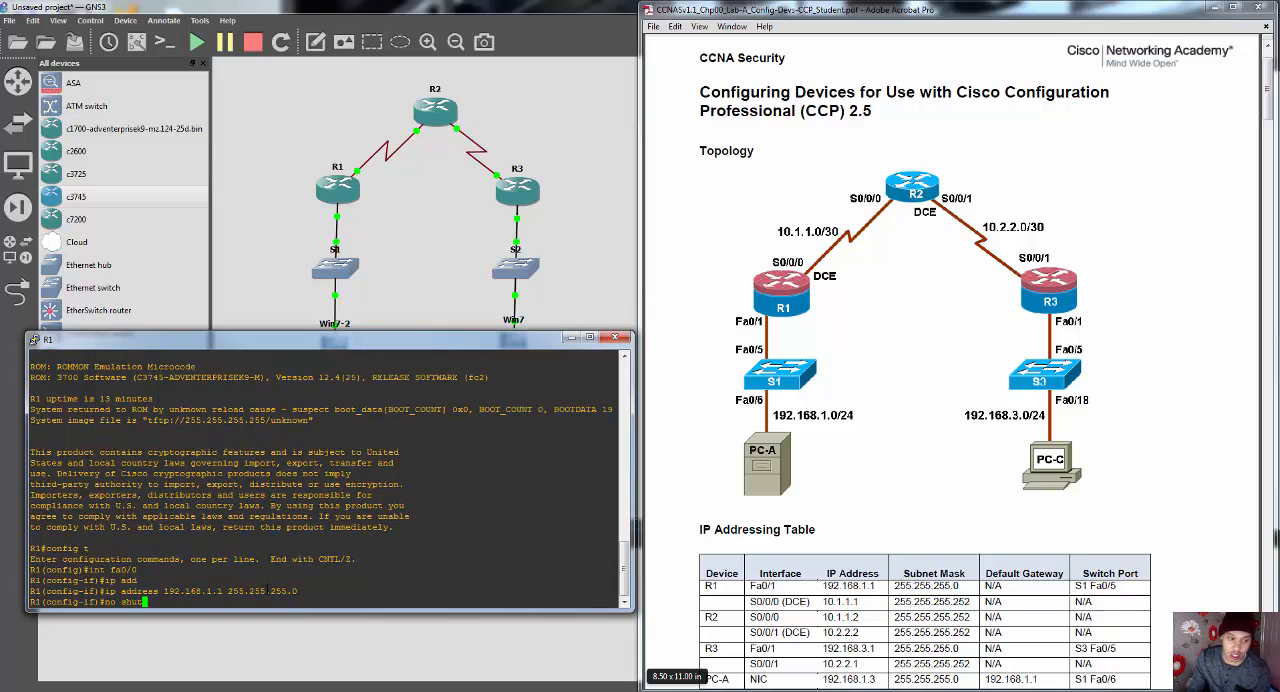
pyautogui.press('Return')
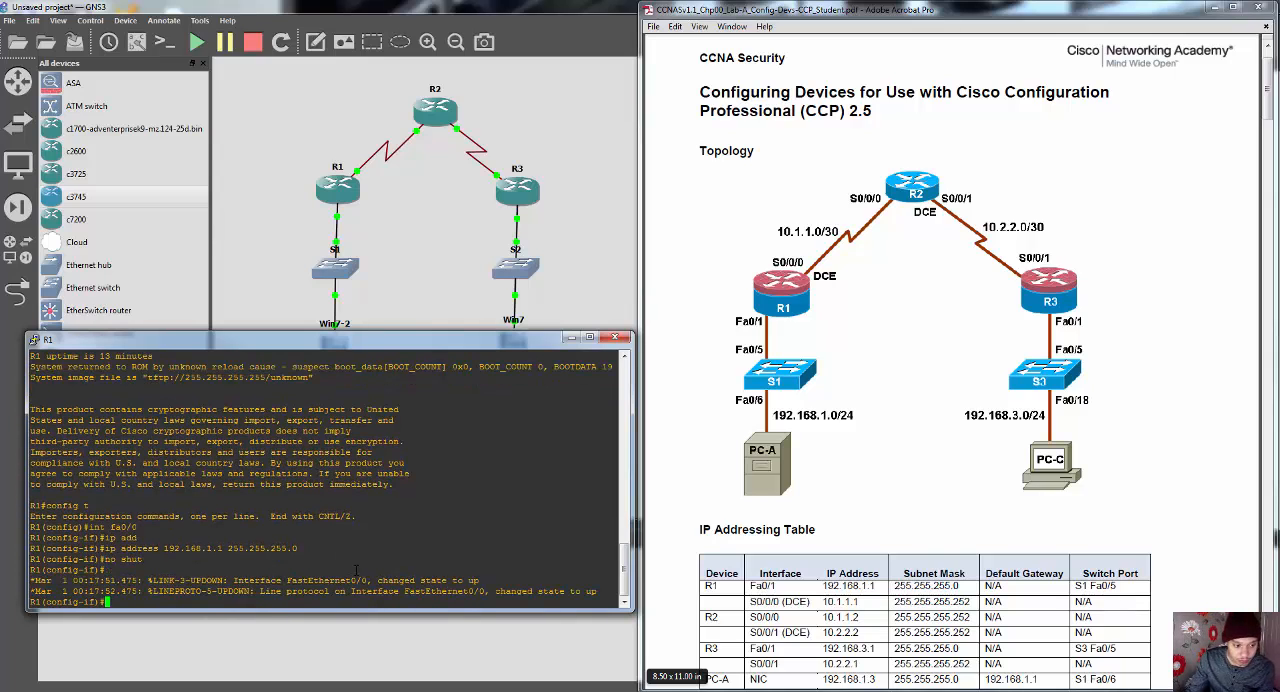
pyautogui.write('exit')
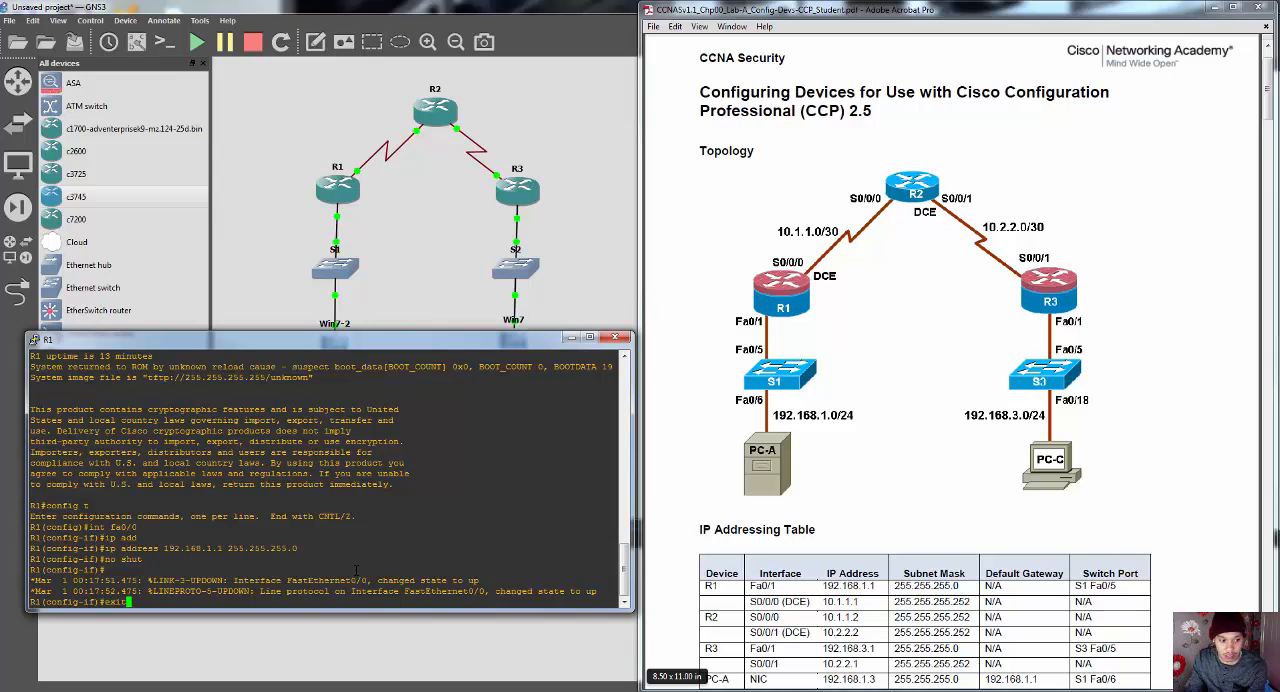
pyautogui.press('Return')
# Step: Enter R1's s0/0 interface configuration and assign IP address 10.1.1.1 with mask 255.255.255.252
pyautogui.write('int ')
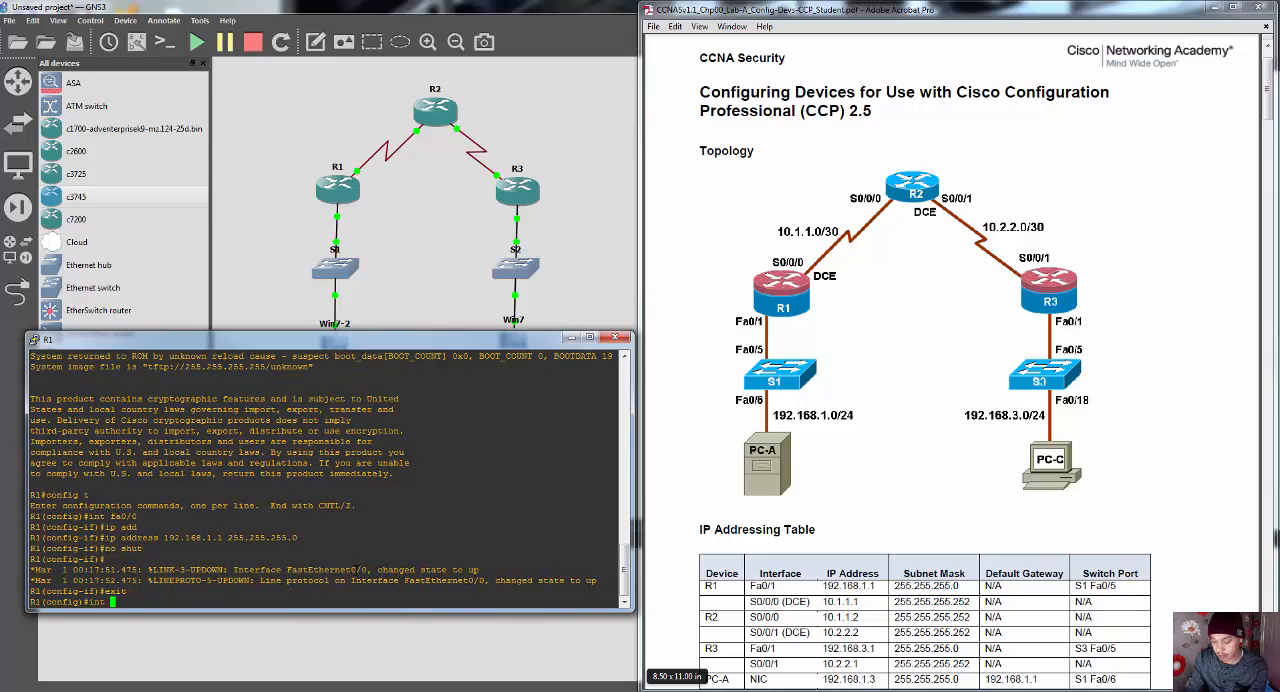
pyautogui.write('s0/0')
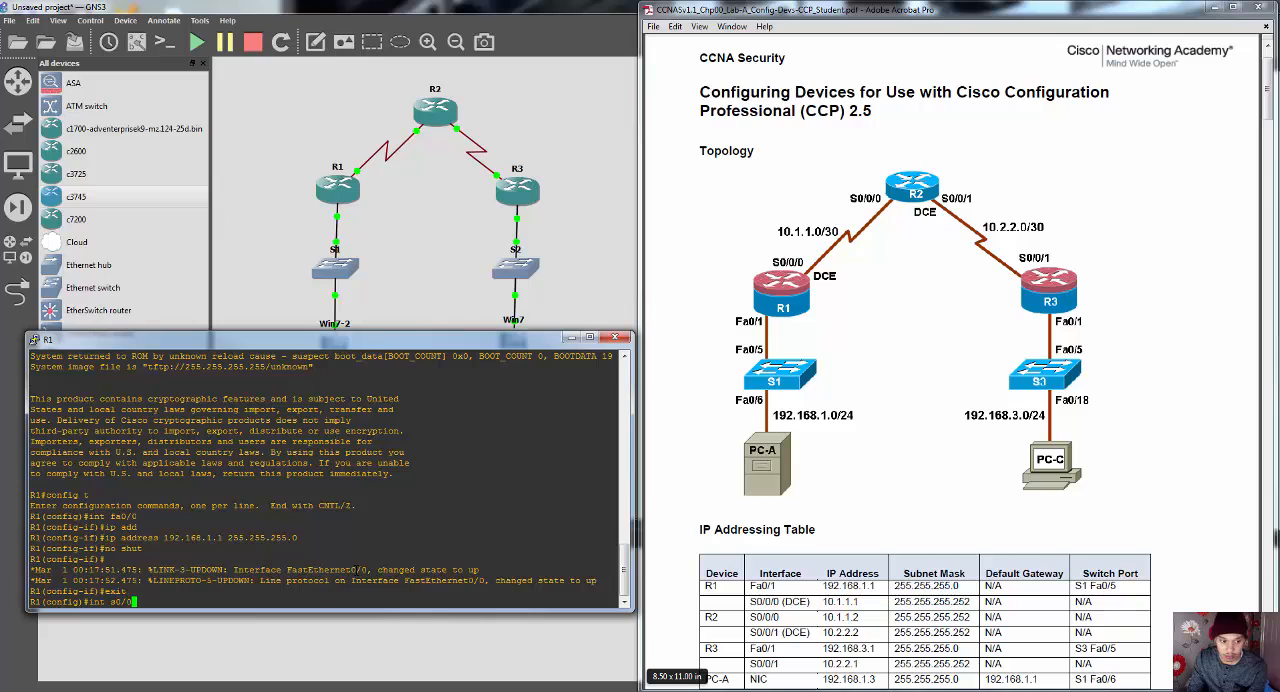
pyautogui.press('Return')
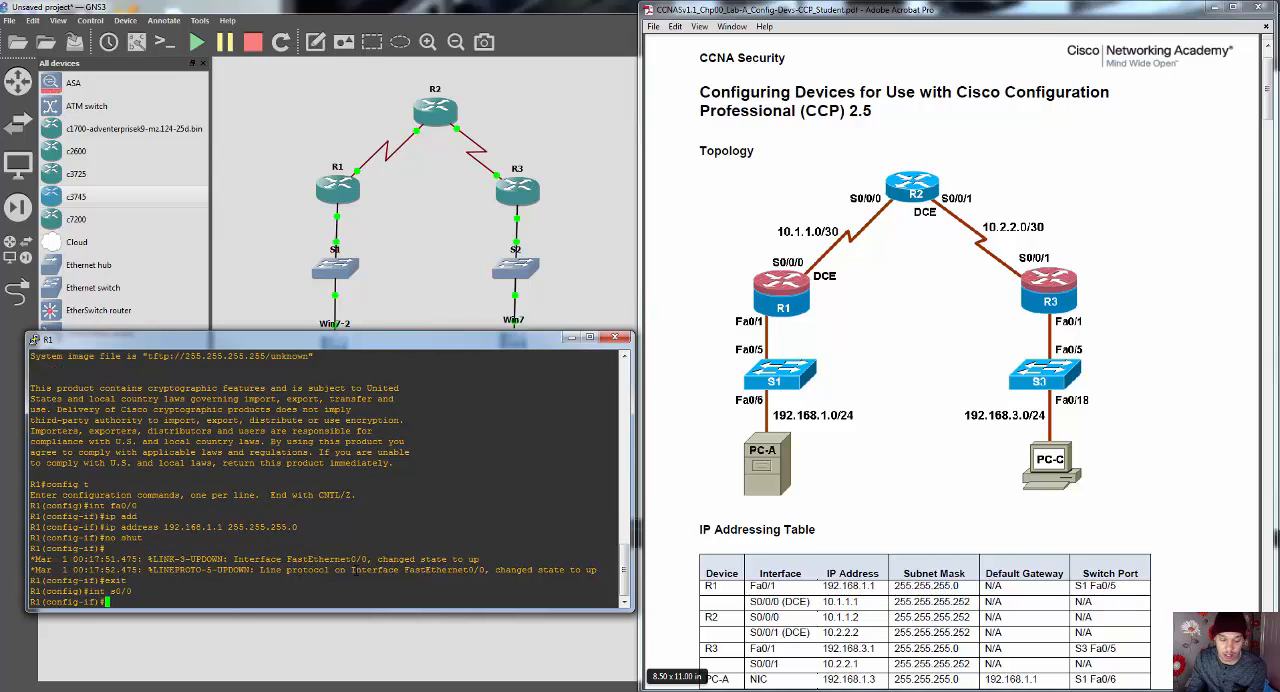
pyautogui.write('ip add')
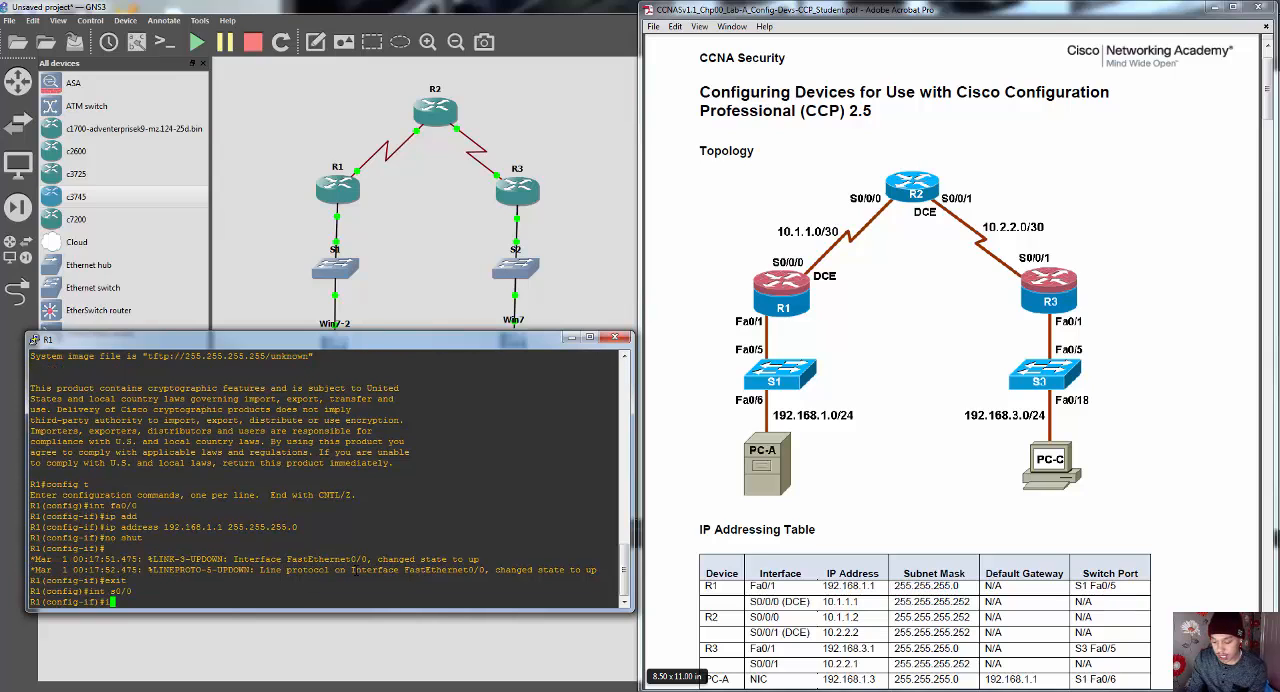
pyautogui.press('Tab')
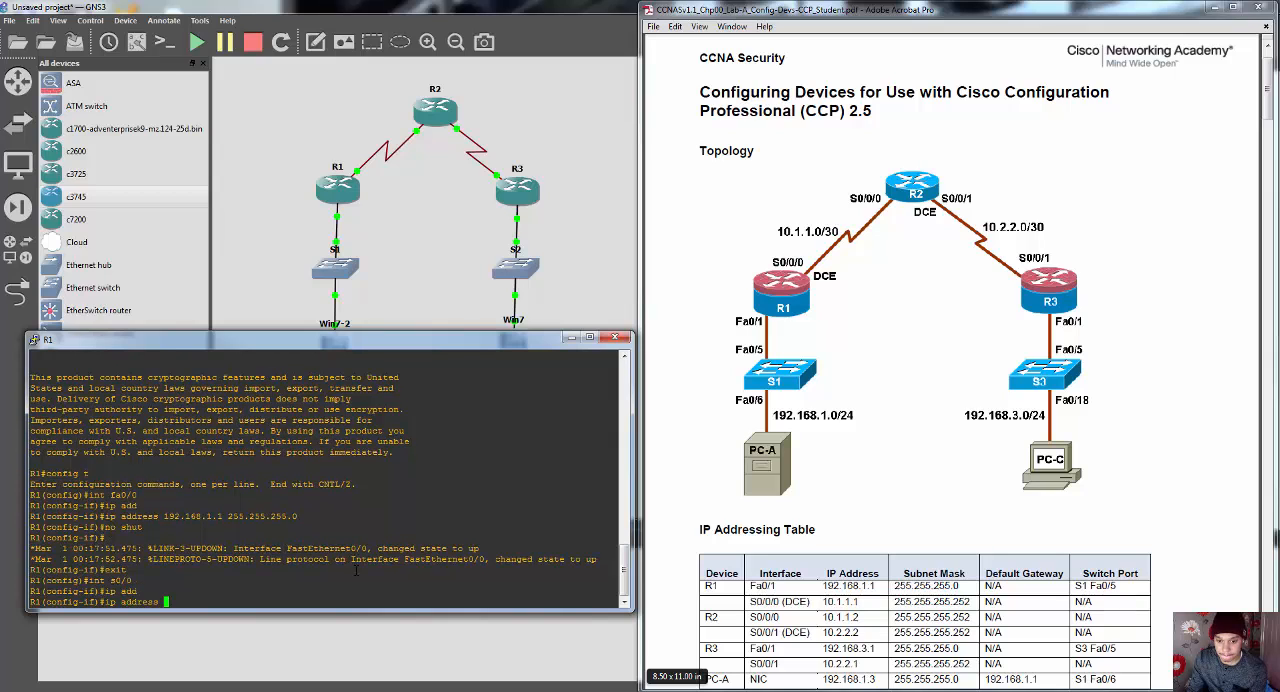
pyautogui.write('10')
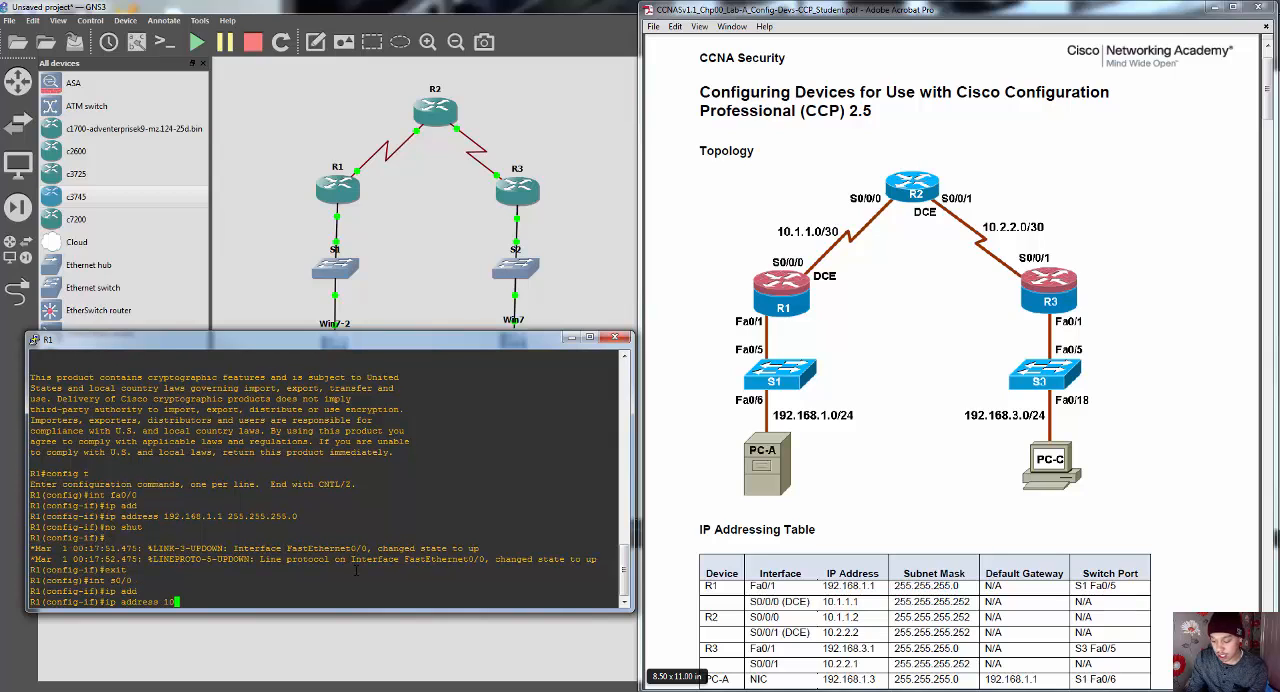
pyautogui.write('.1.1')
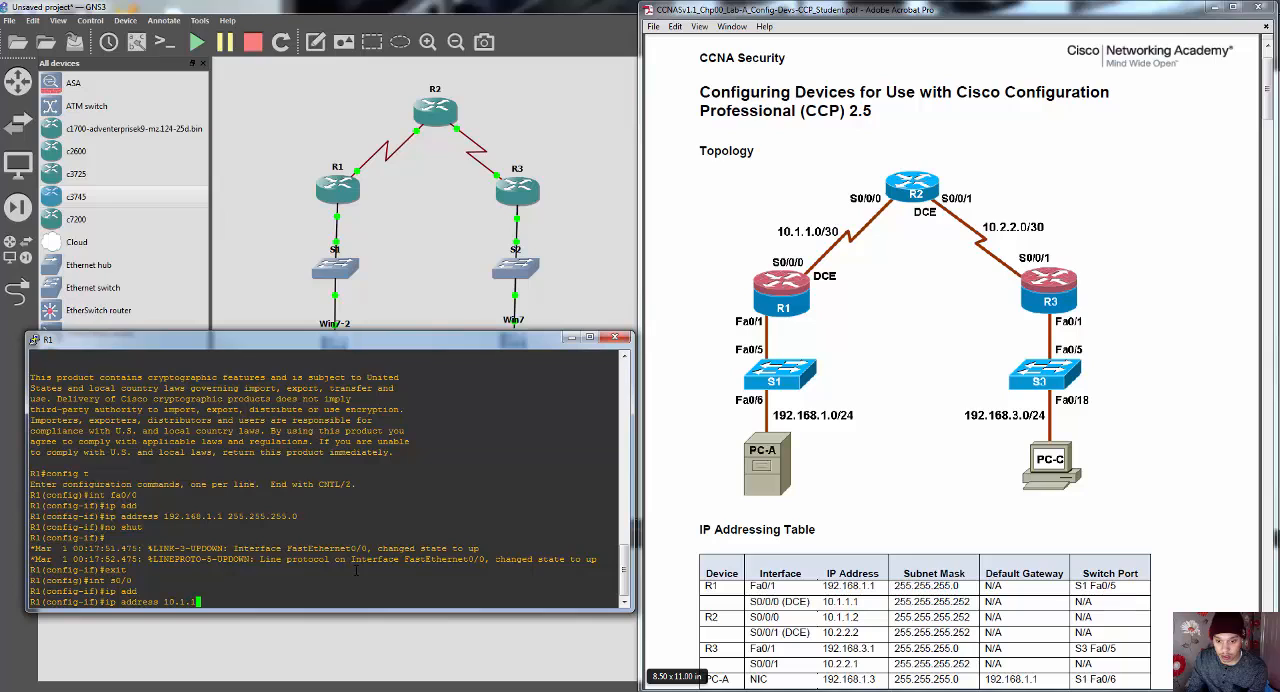
pyautogui.write('.1')
pyautogui.write(' 255.255.')
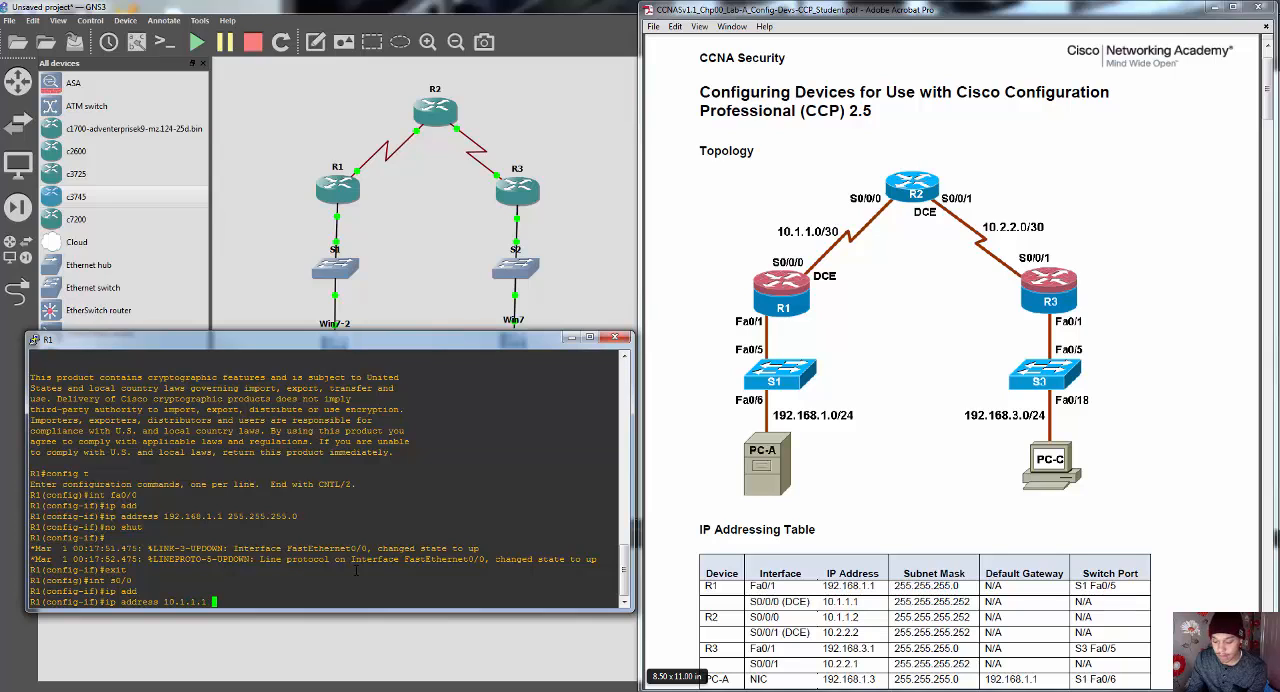
pyautogui.write('255.252')
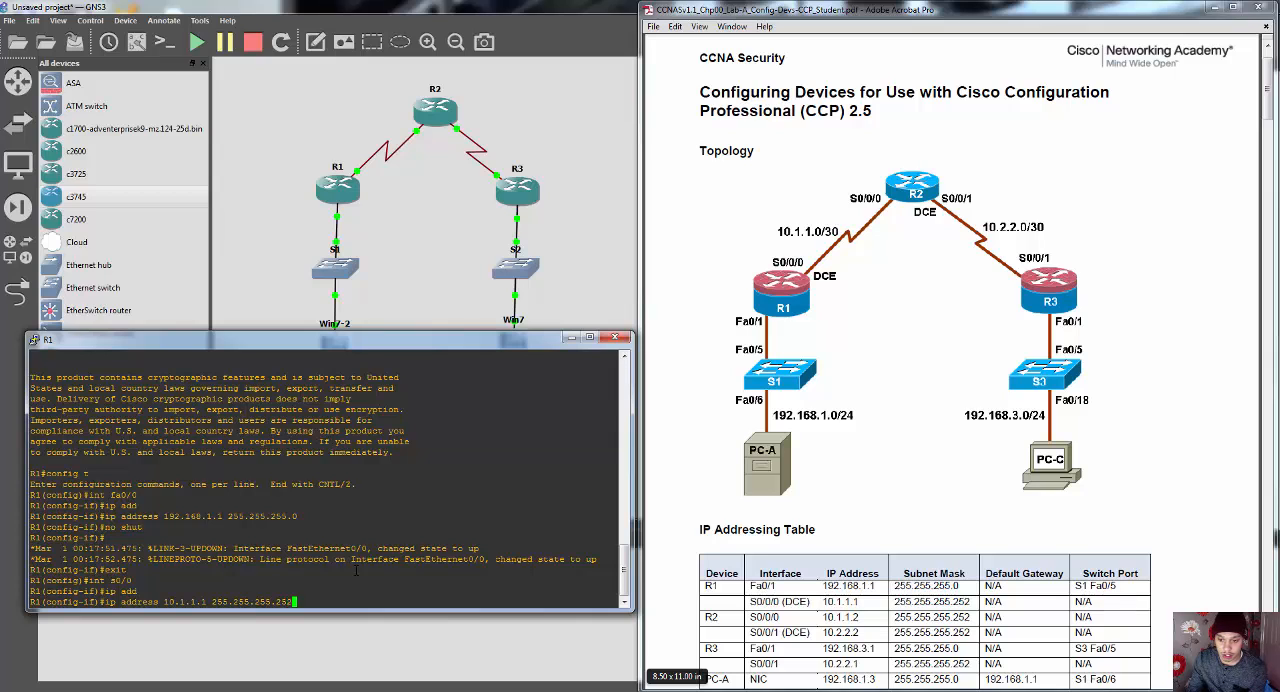
pyautogui.press('Return')
# Step: Look up the DCE clock rate in the lab PDF and set clock rate 64000 on R1's s0/0 interface
pyautogui.write('no')
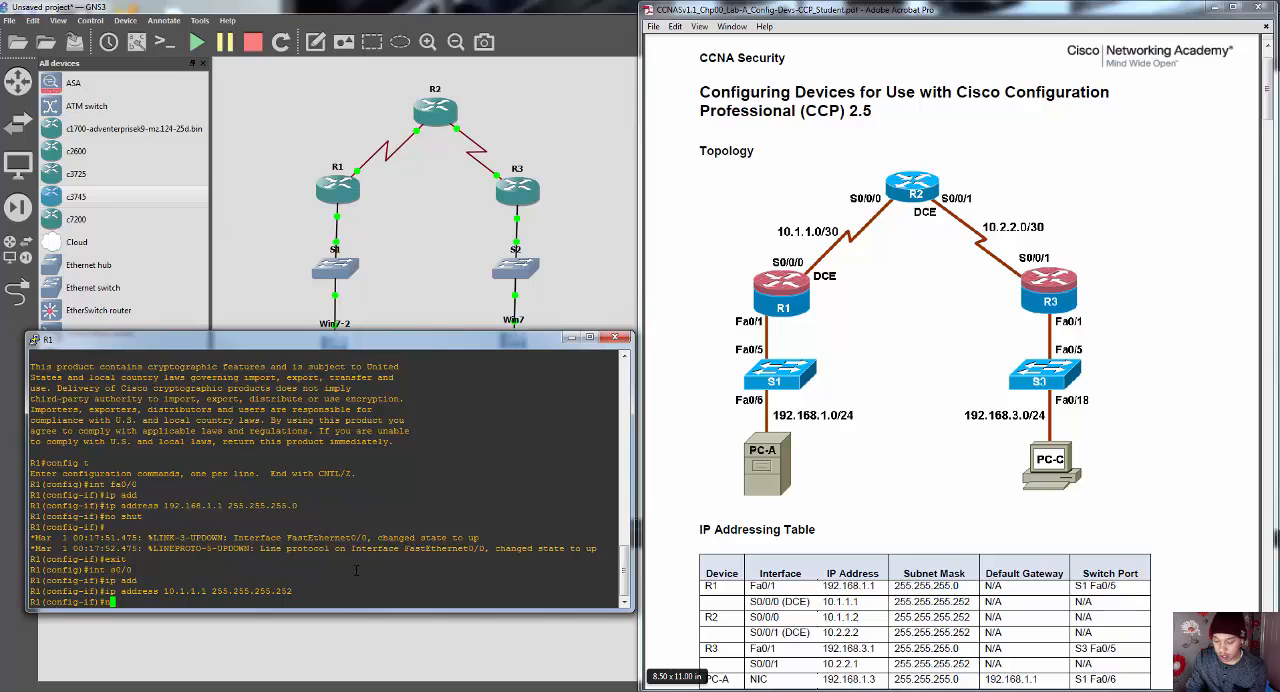
pyautogui.press('BackSpace')
pyautogui.press('BackSpace')
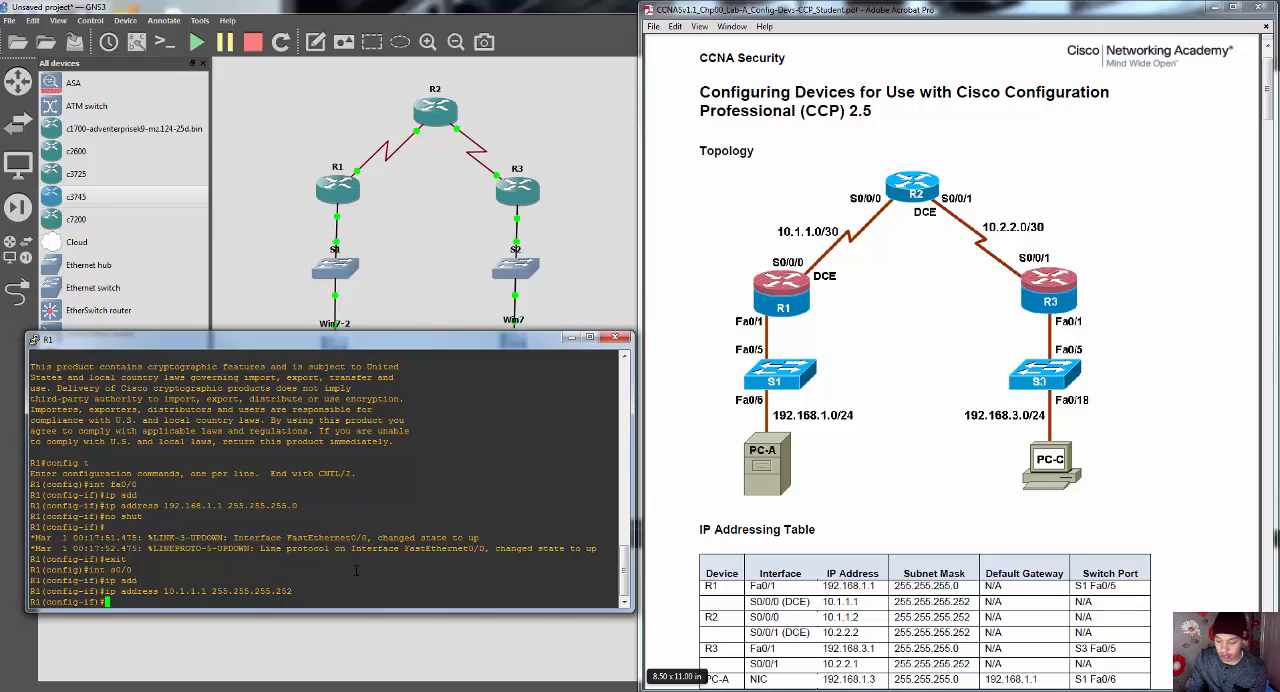
pyautogui.write('clock rate')
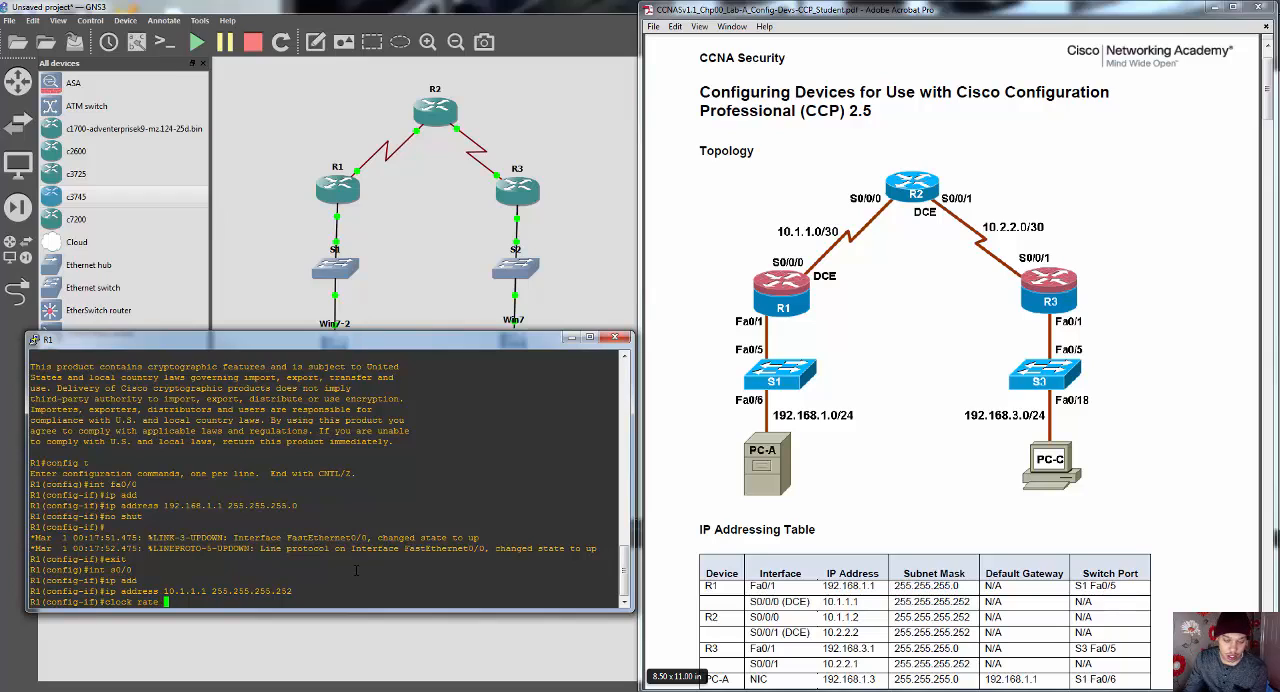
pyautogui.click(878, 495)
pyautogui.scroll(-2, 882, 510)
pyautogui.scroll(-10, 881, 510)
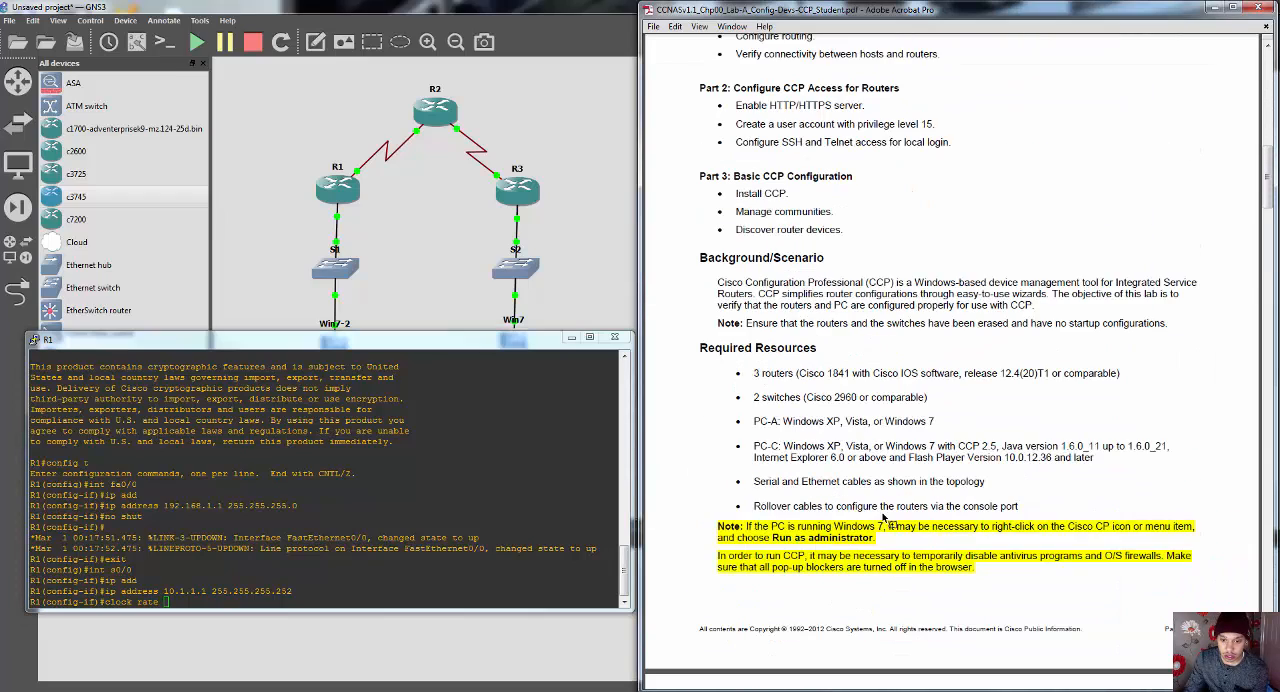
pyautogui.scroll(-4, 868, 520)
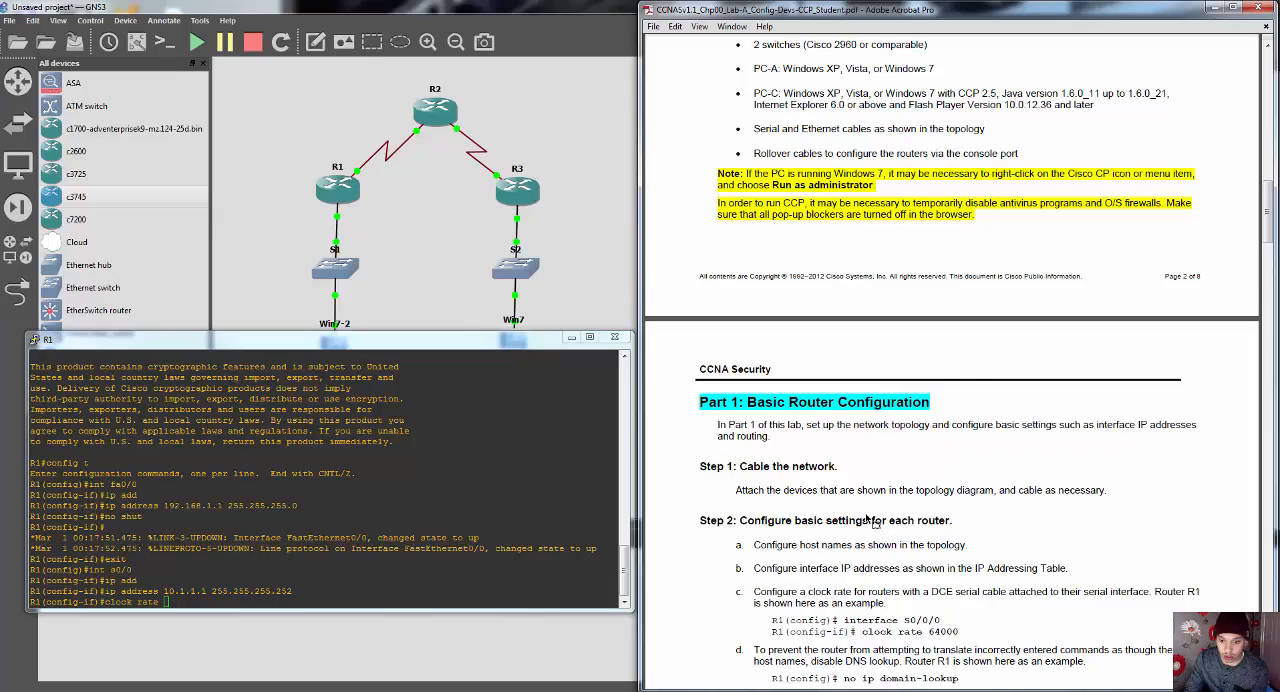
pyautogui.scroll(-2, 870, 520)
pyautogui.scroll(3, 940, 580)
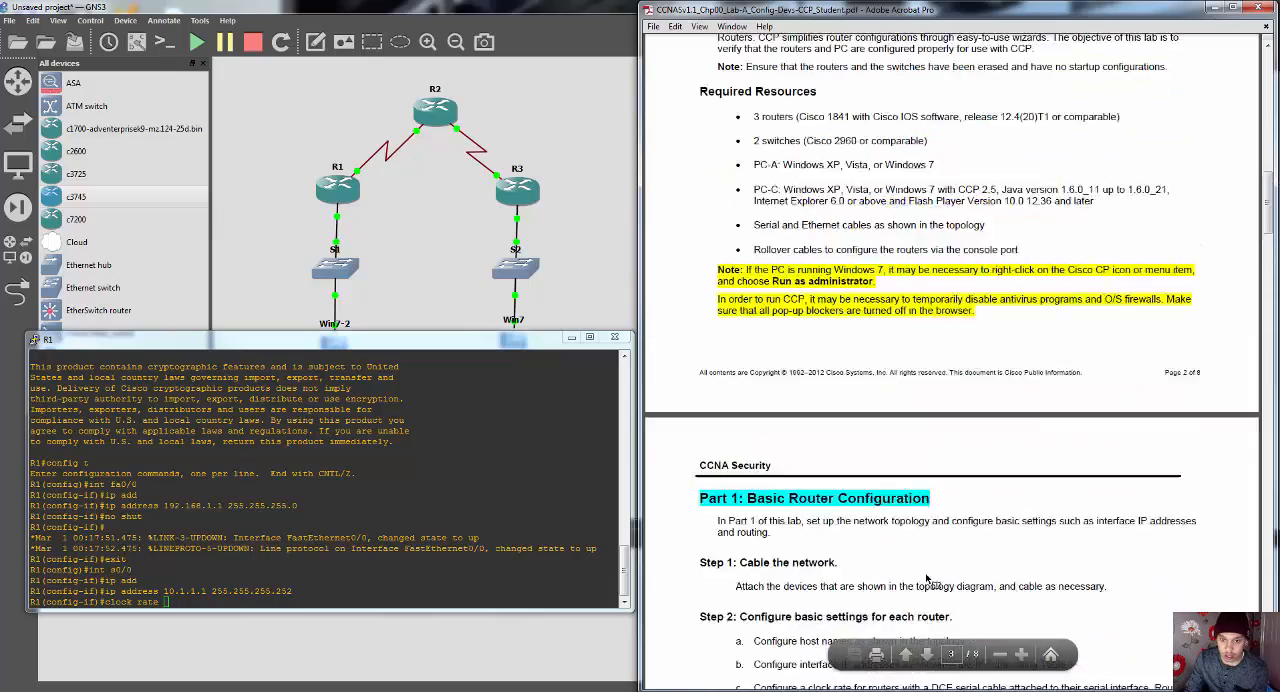
pyautogui.scroll(20, 928, 580)
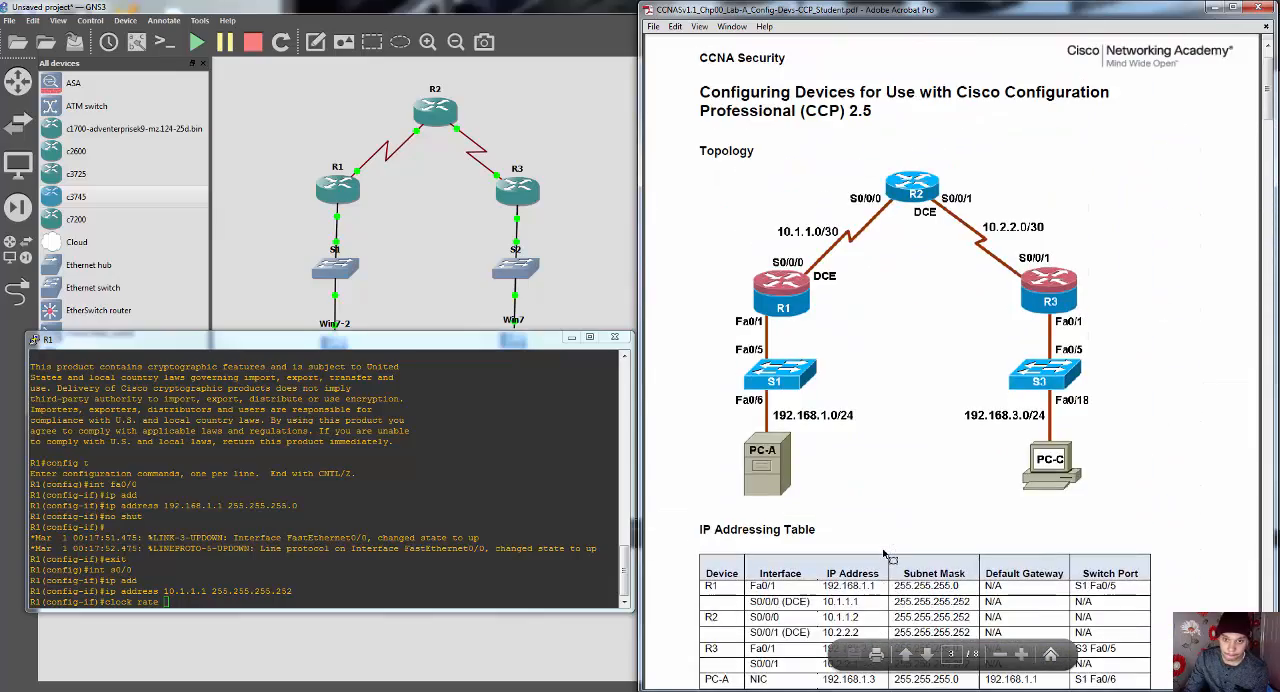
pyautogui.scroll(-1, 885, 557)
pyautogui.click(231, 603)
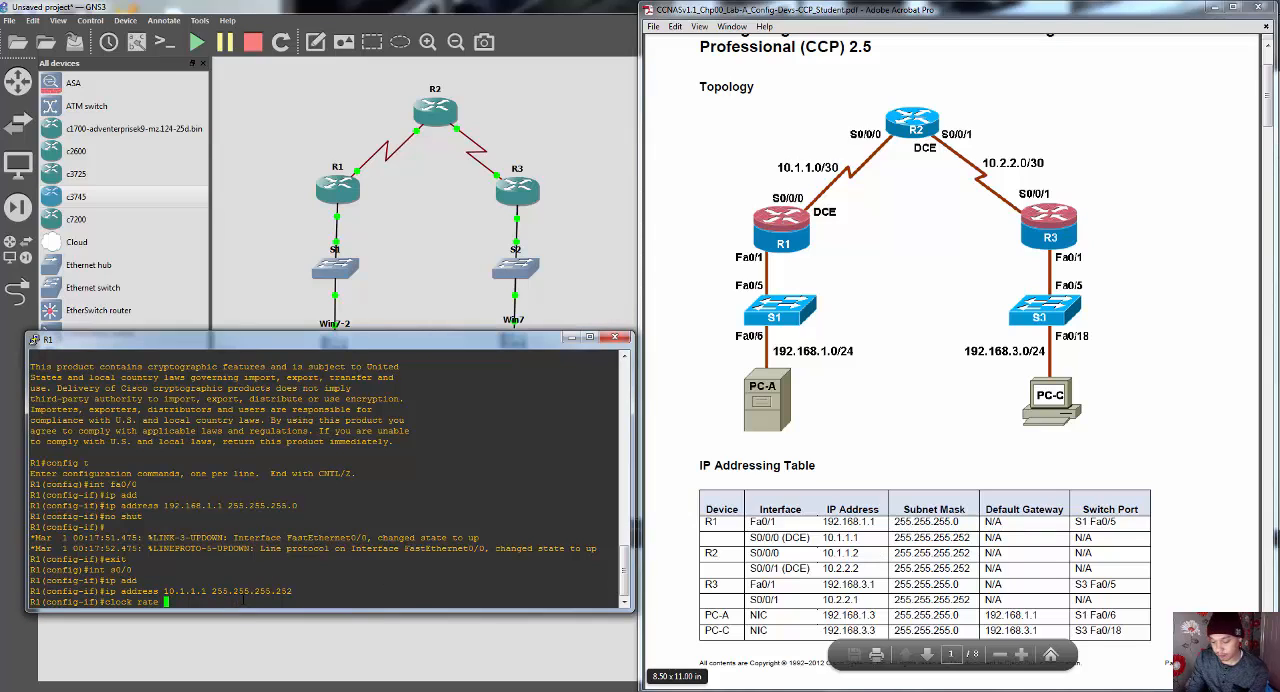
pyautogui.write('64000')
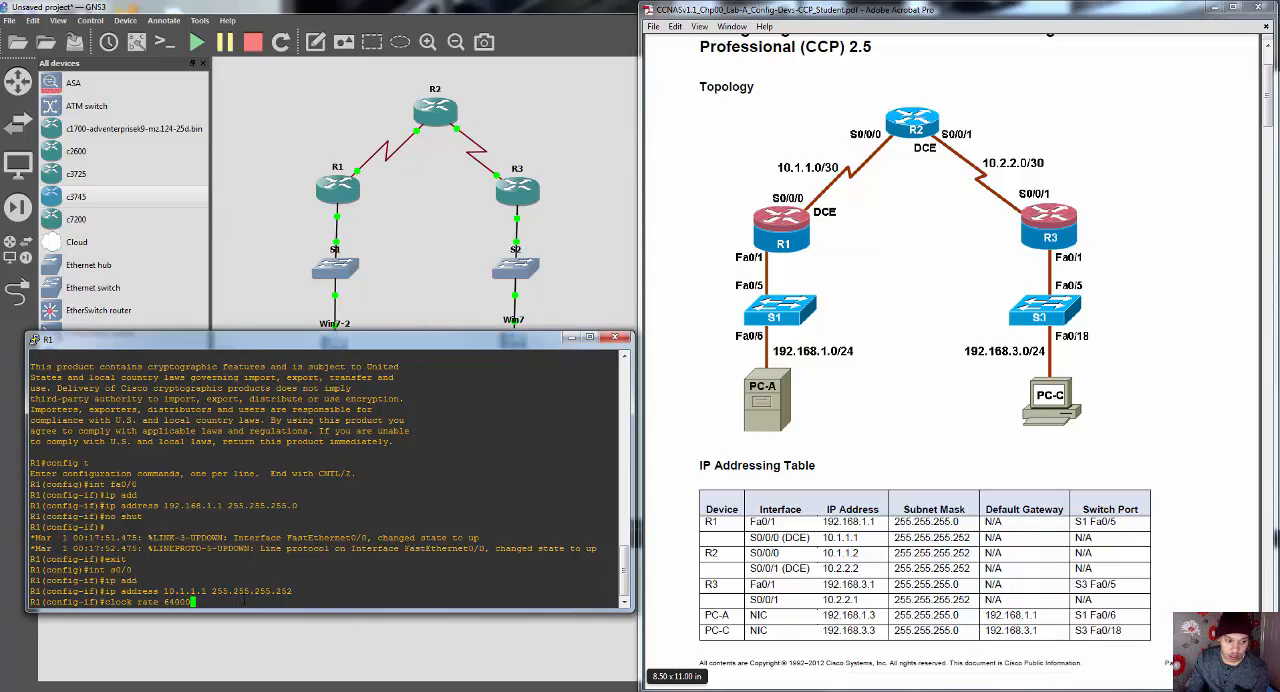
pyautogui.press('Return')
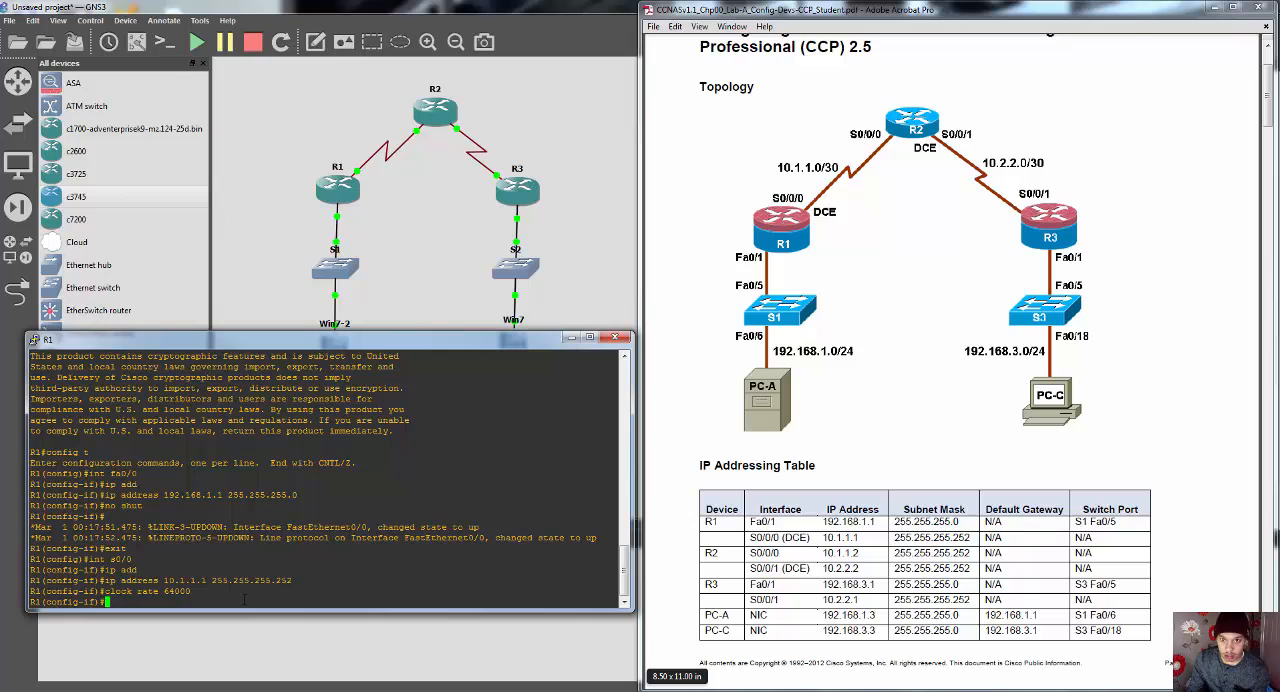
# Step: Enable R1's s0/0 interface with no shut, and exit its interface configuration
pyautogui.write('no shut')
pyautogui.press('Return')
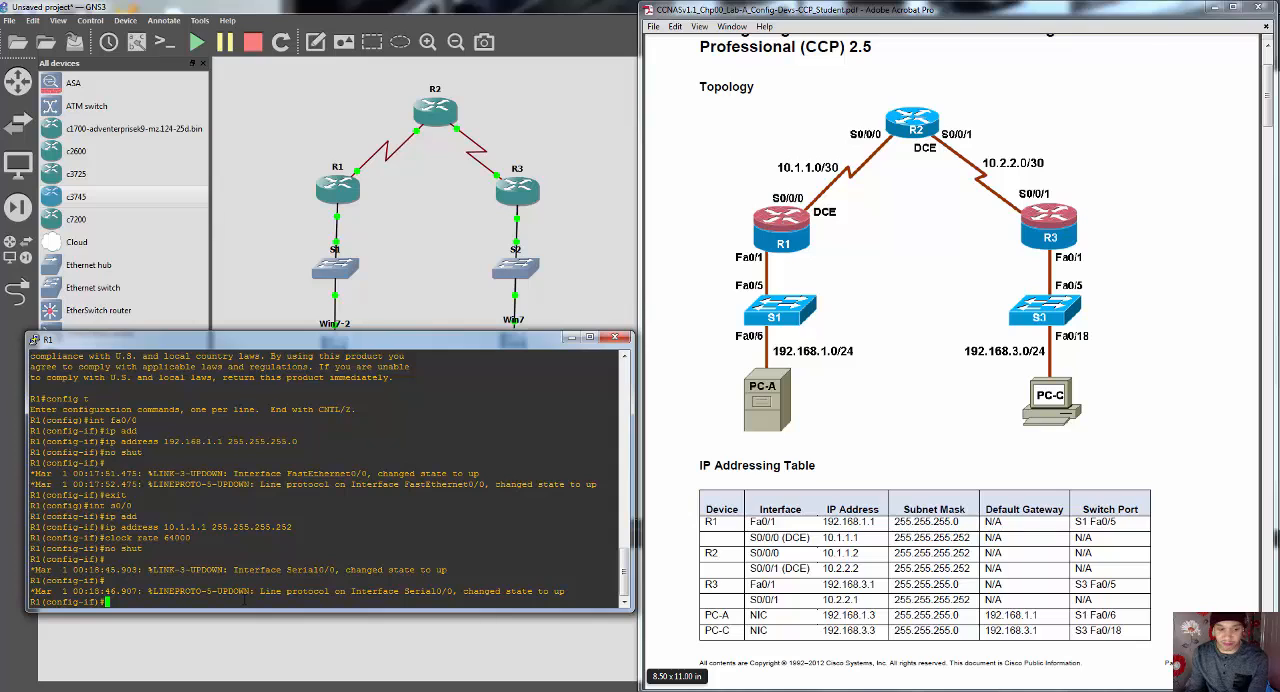
pyautogui.write('exit')
pyautogui.press('Return')
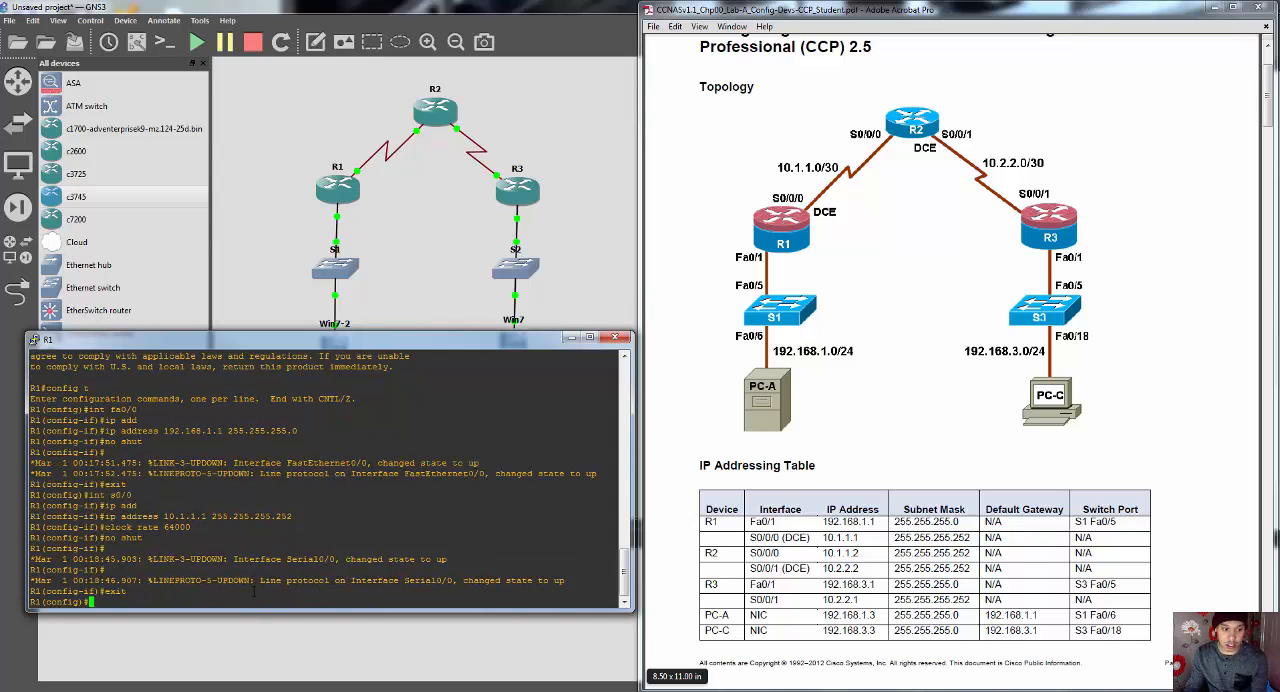
# Step: Close R1's console, open R2's console from the topology, and place it beside the lab PDF
pyautogui.click(615, 337)
pyautogui.rightClick(441, 113)
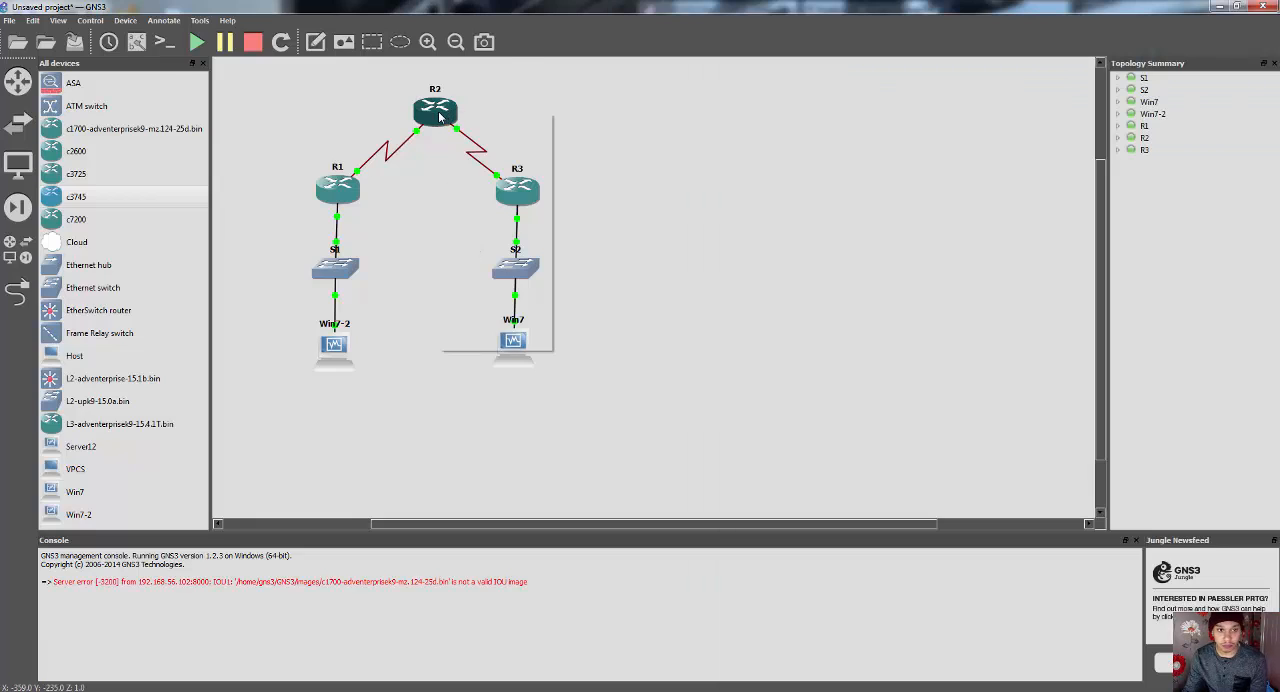
pyautogui.click(476, 166)
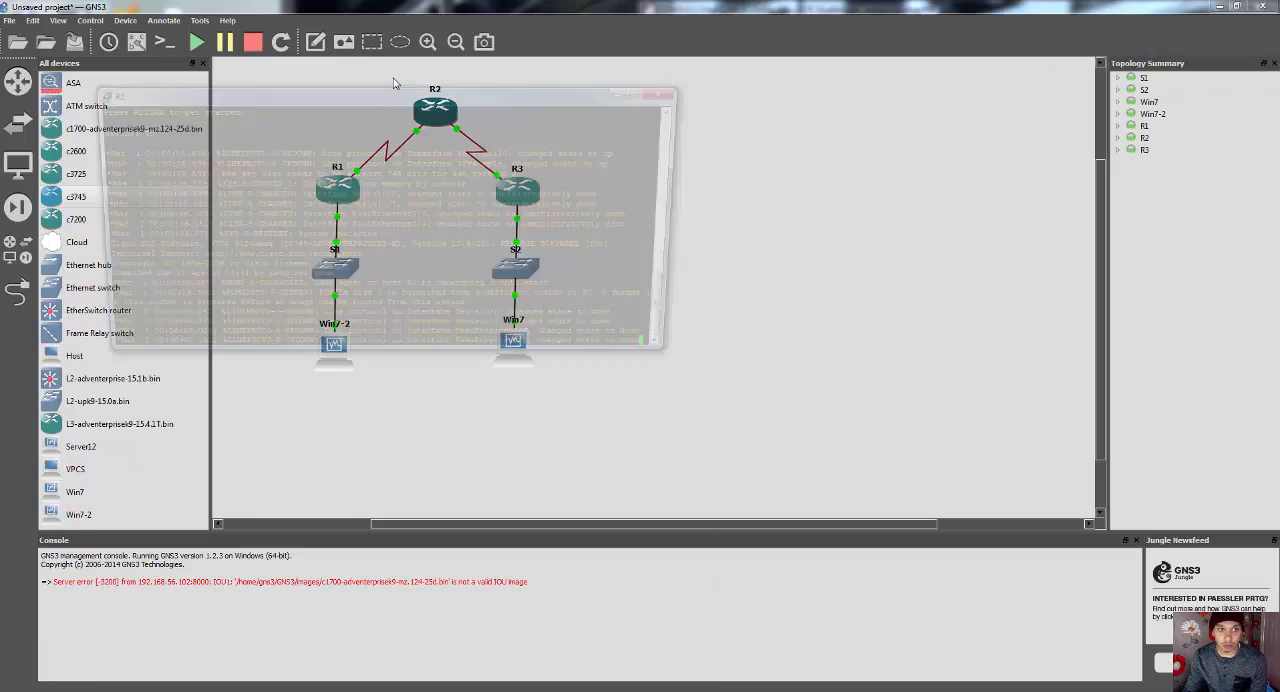
pyautogui.press('Return')
pyautogui.moveTo(414, 96); pyautogui.dragTo(377, 386)
pyautogui.hotkey('alt', 'Tab')
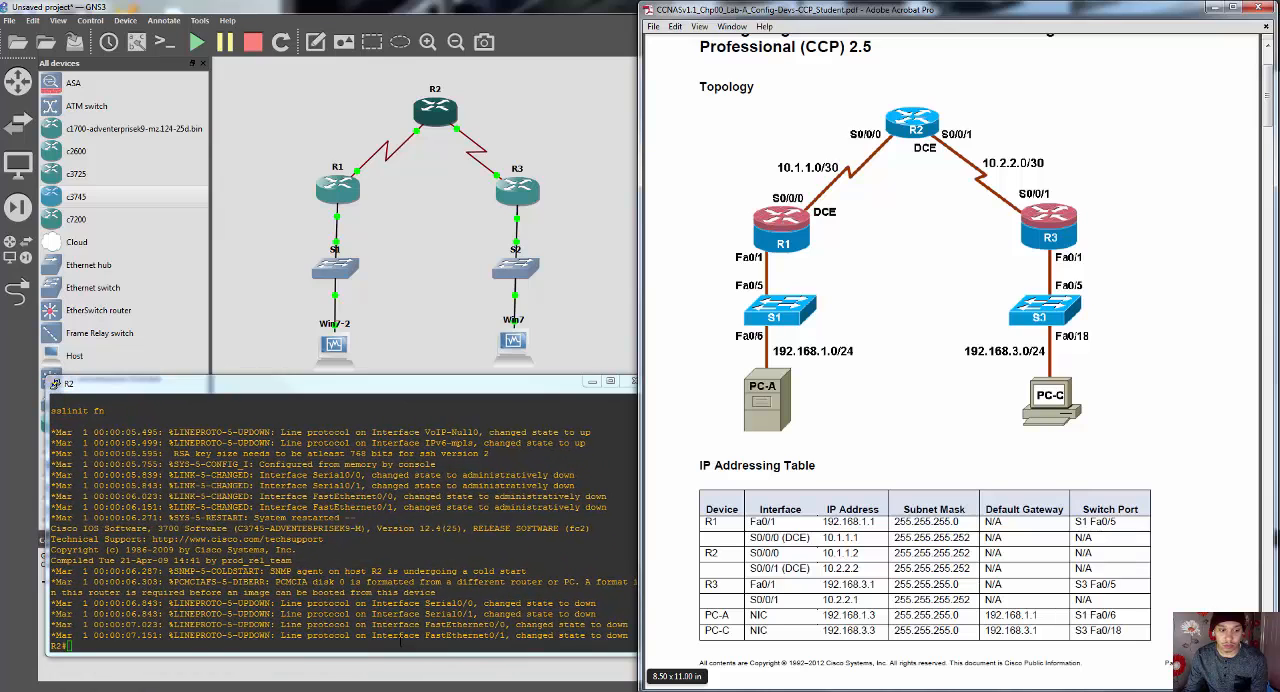
# Step: Enter global configuration mode on R2 with conf t, and open interface configuration with int s0/0
pyautogui.click(400, 645)
pyautogui.write('conf t')
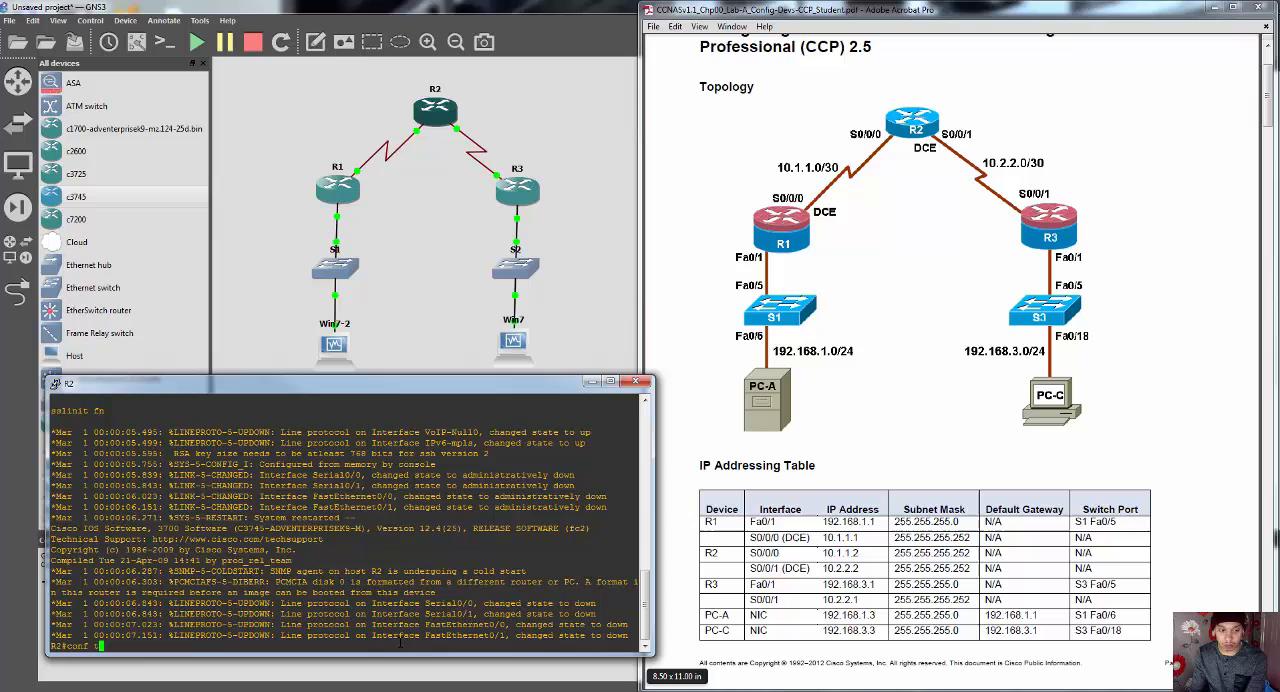
pyautogui.press('Return')
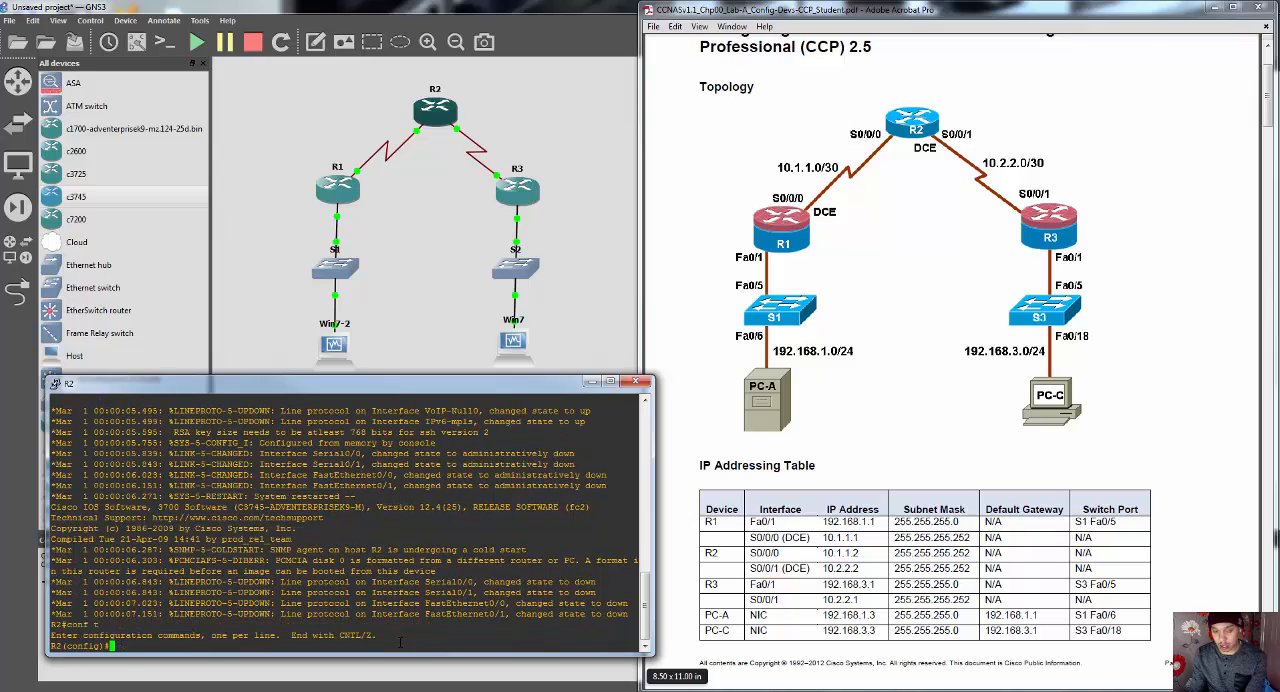
pyautogui.write('int s0/0')
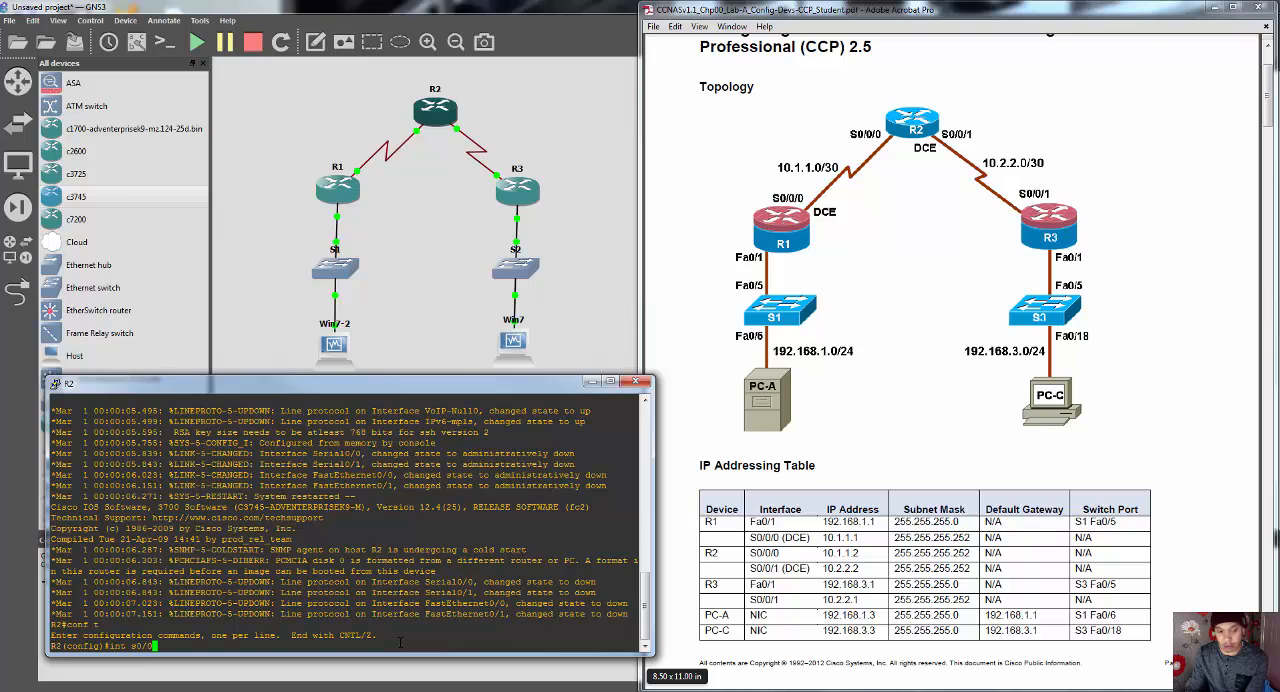
pyautogui.press('Return')
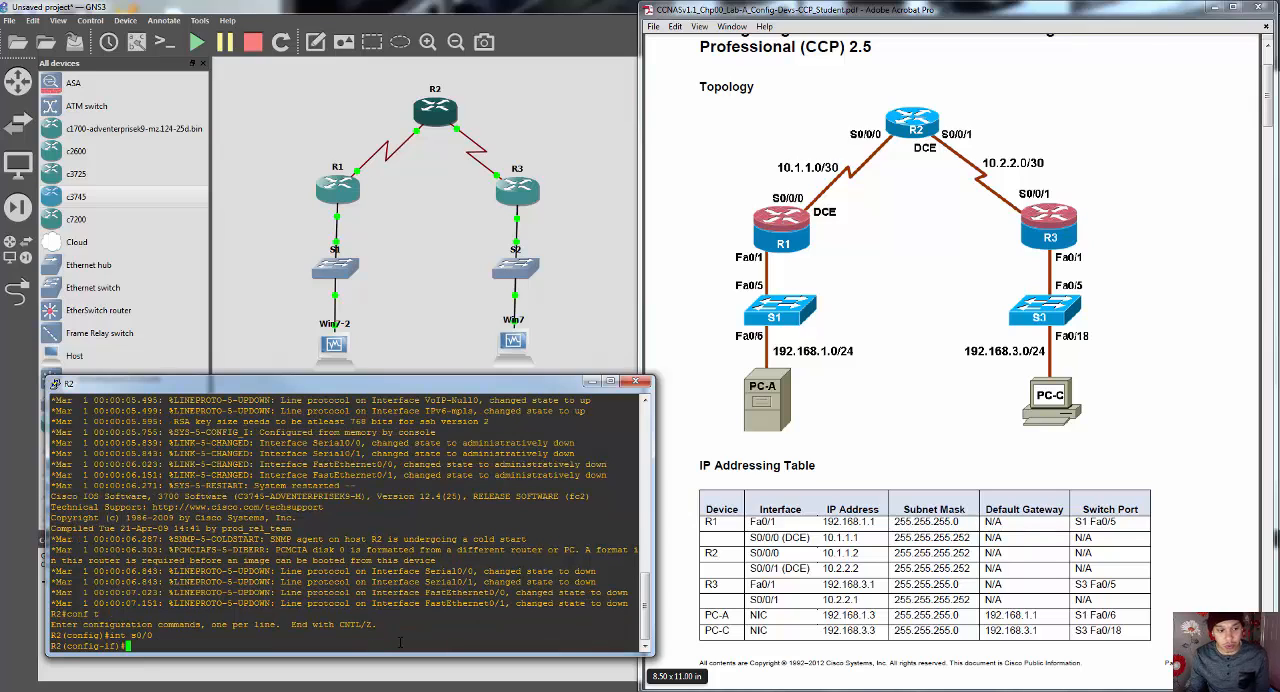
# Step: Assign IP address 10.1.1.2 with mask 255.255.255.252 to R2's s0/0 interface
pyautogui.write('ip address')
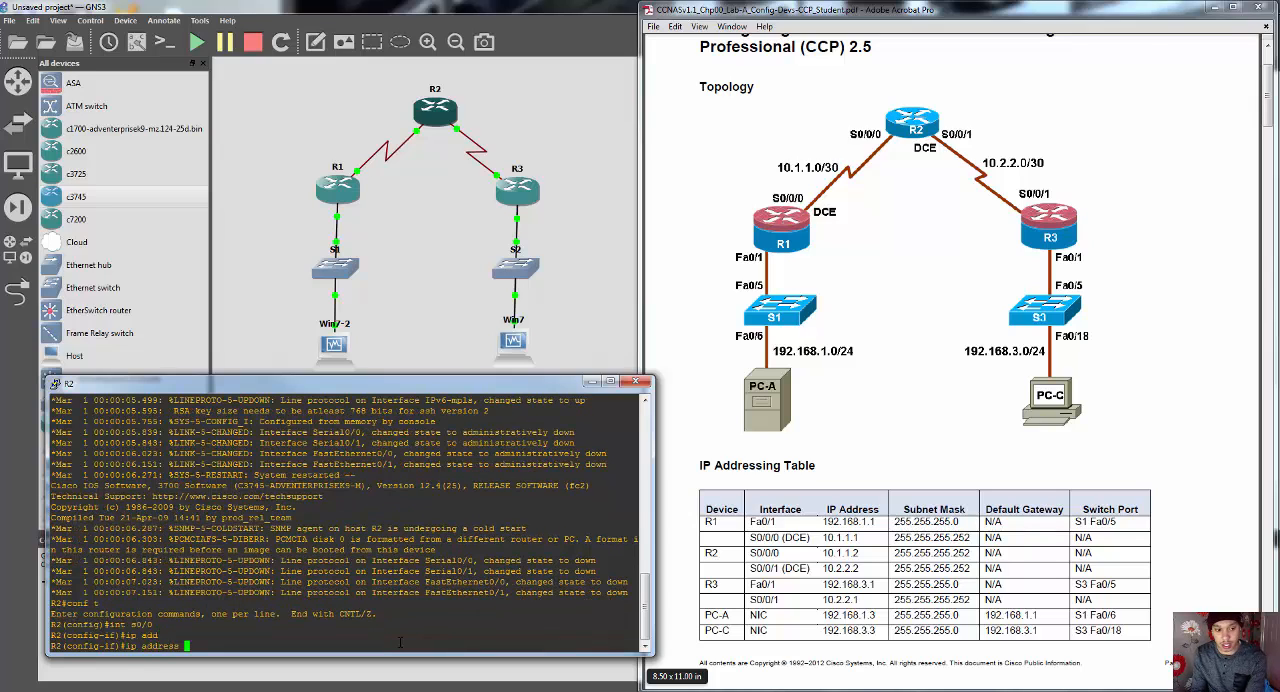
pyautogui.press('Tab')
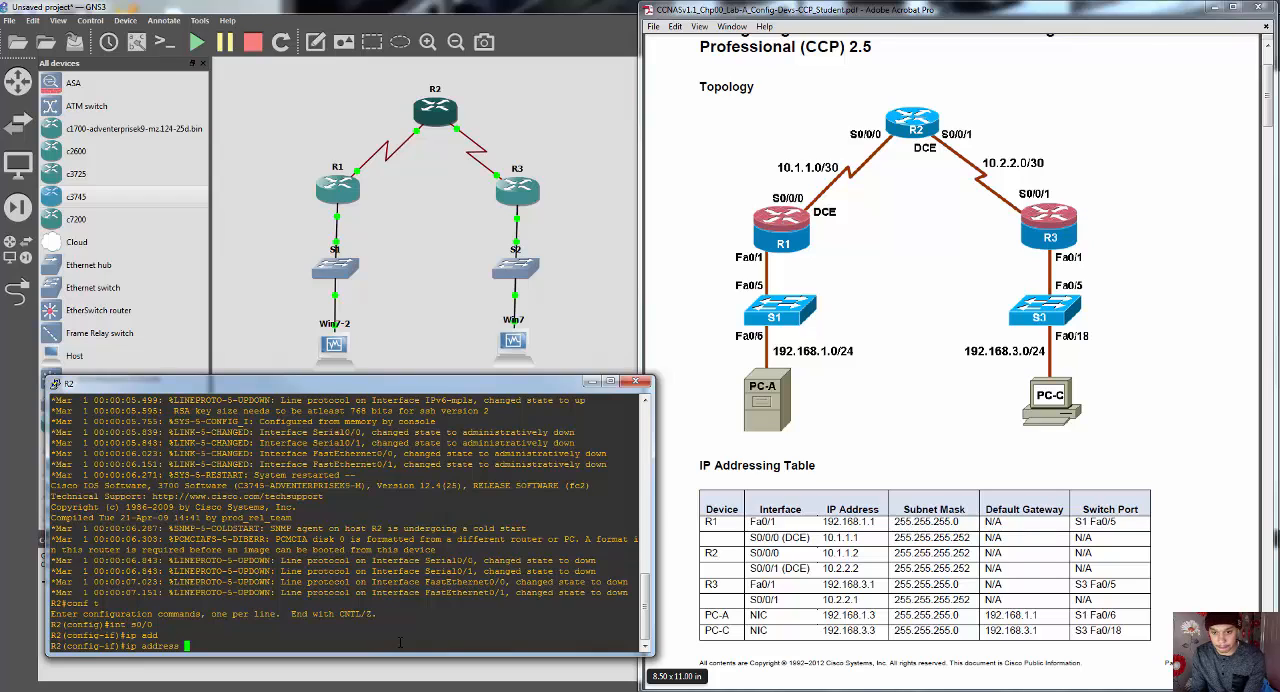
pyautogui.write('10.1.')
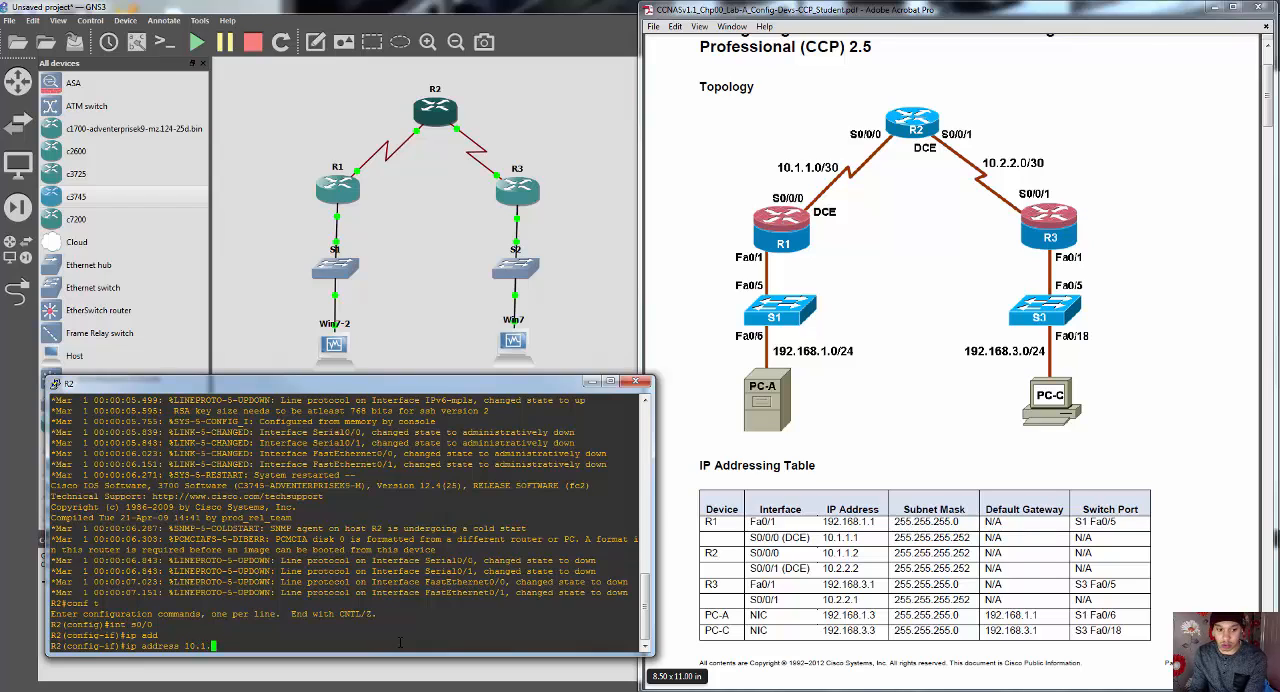
pyautogui.write('1.2 255.255.')
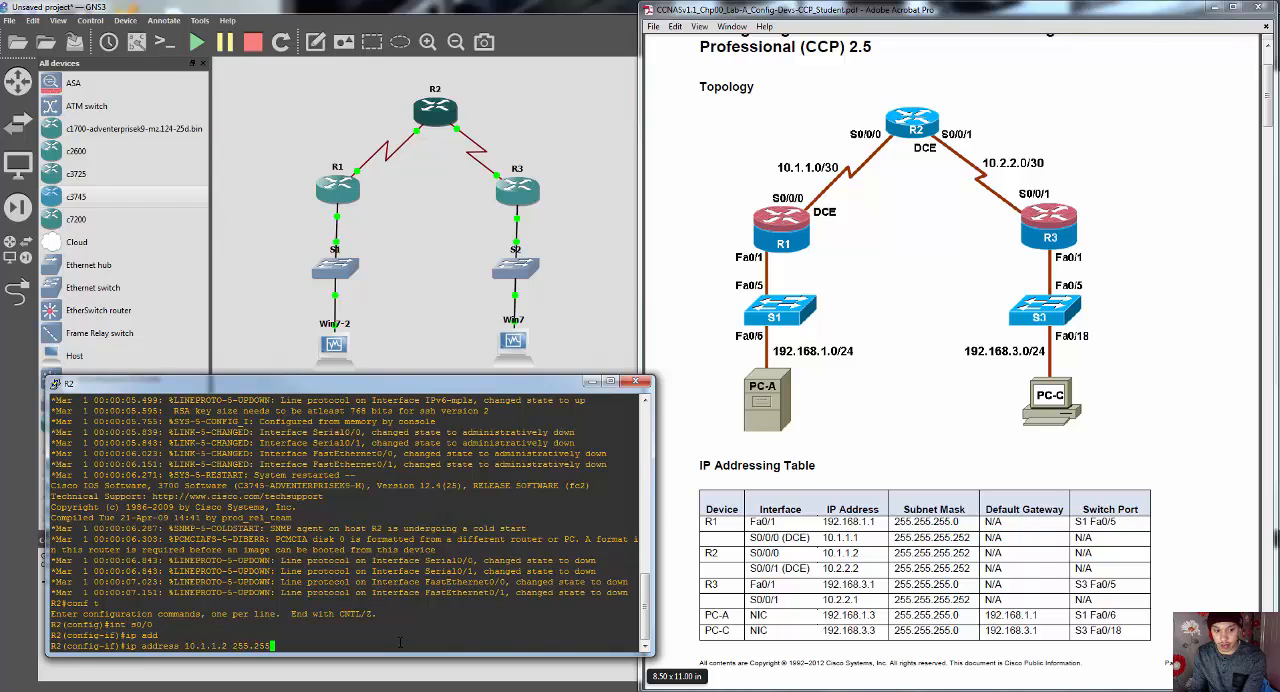
pyautogui.write('255.255.')
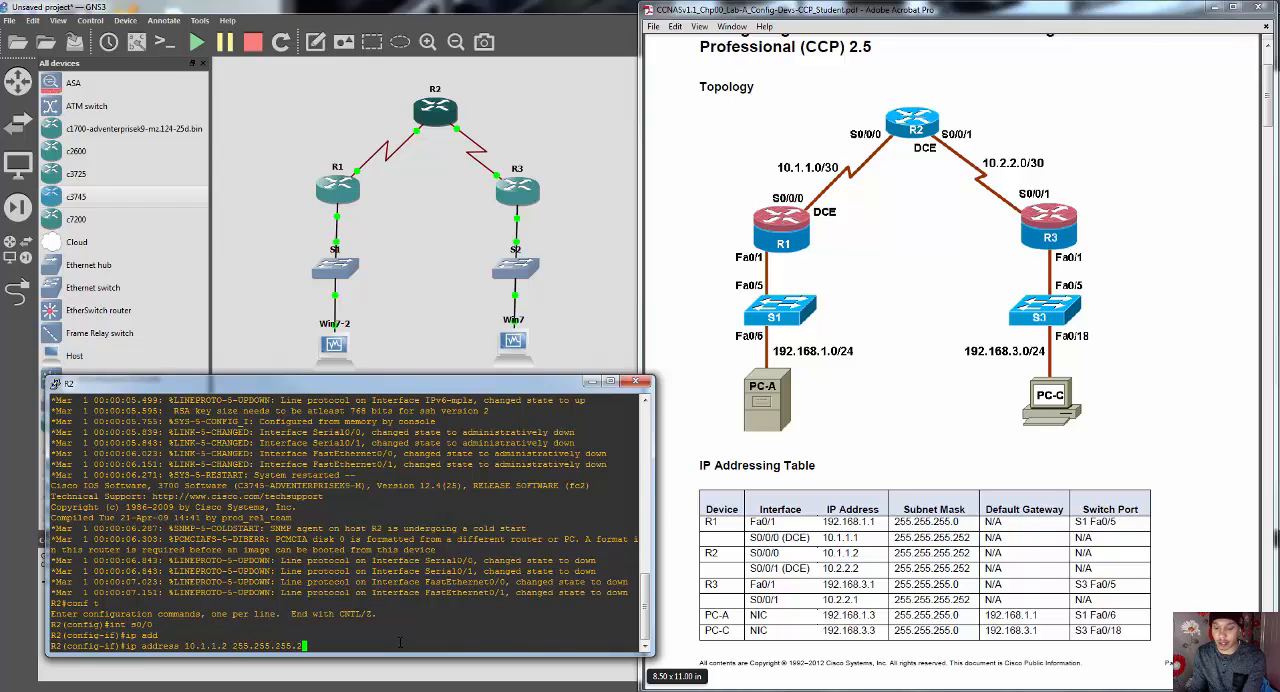
pyautogui.write('2')
pyautogui.press('Return')
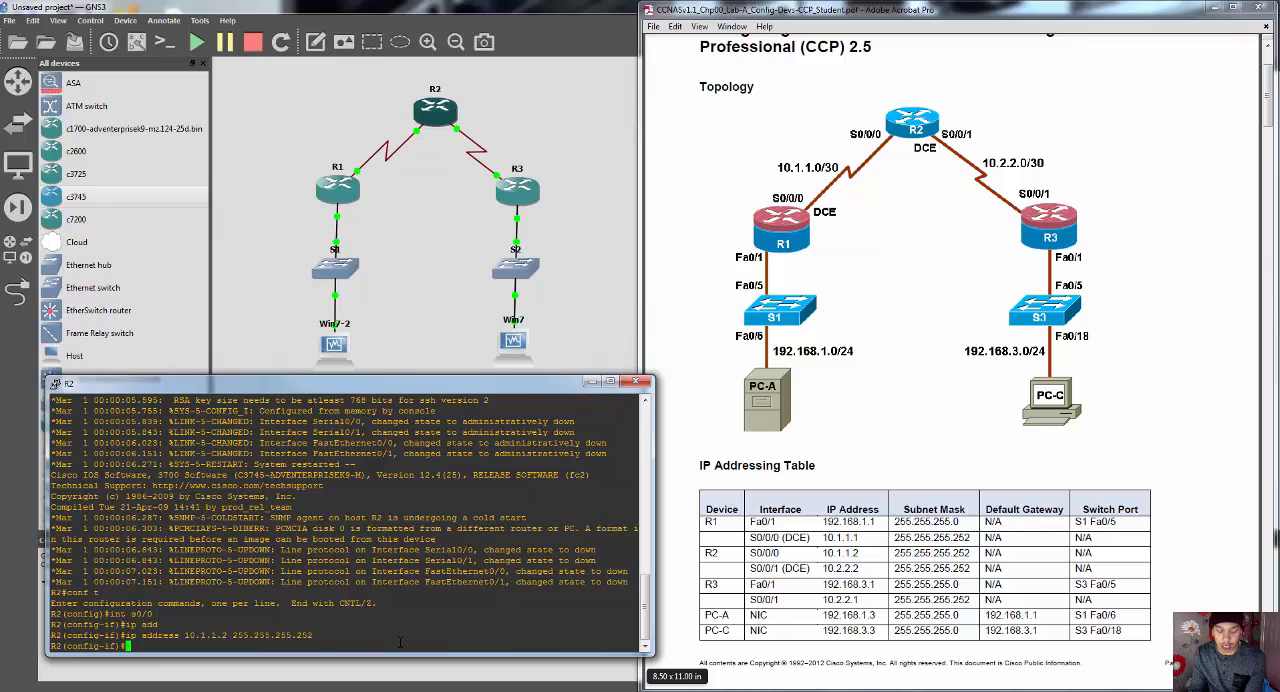
# Step: Enable R2's s0/0 interface with no shut, and exit its interface configuration
pyautogui.write('no shut')
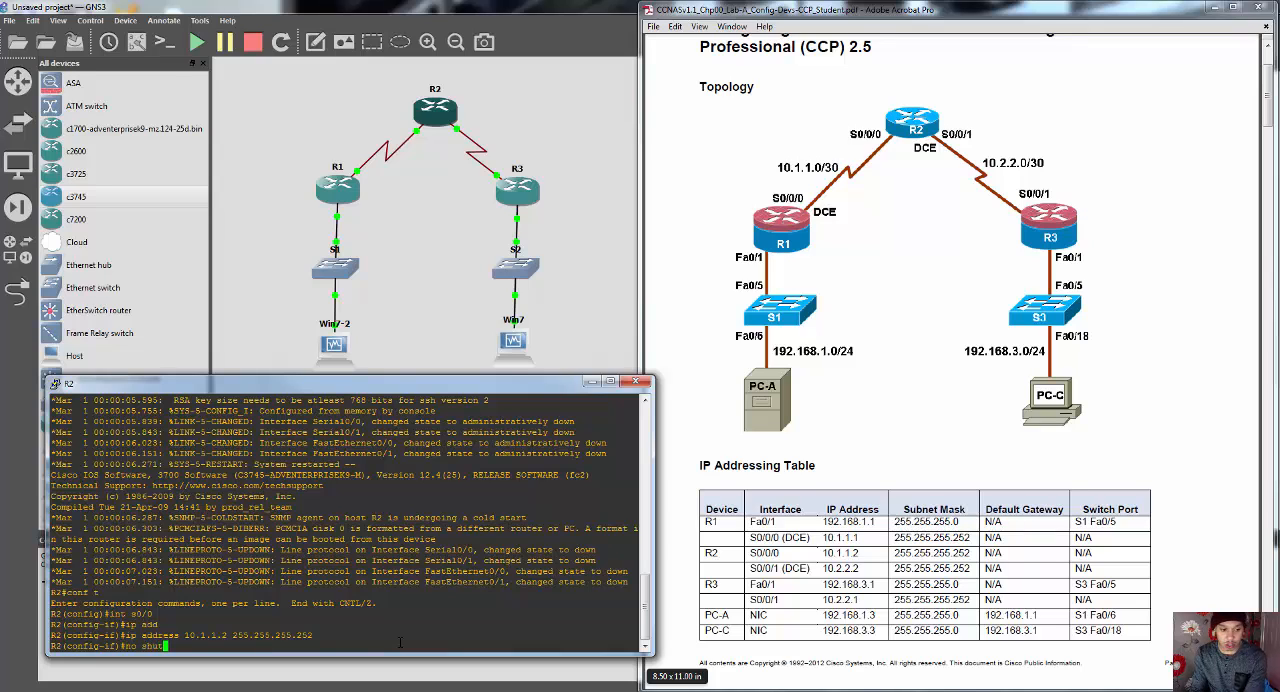
pyautogui.press('Return')
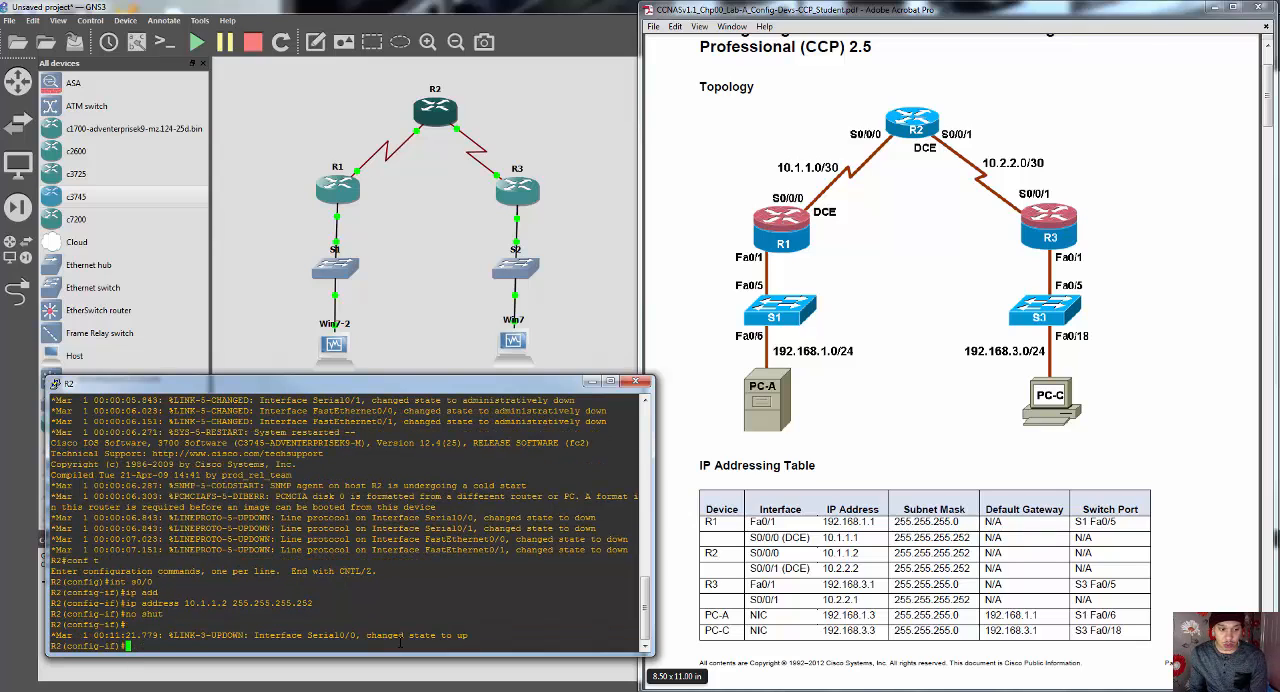
pyautogui.write('exit')
pyautogui.press('Return')
# Step: Open R2's s0/1 interface configuration and assign IP address 10.2.2.2 with mask 255.255.255.252
pyautogui.write('int ')
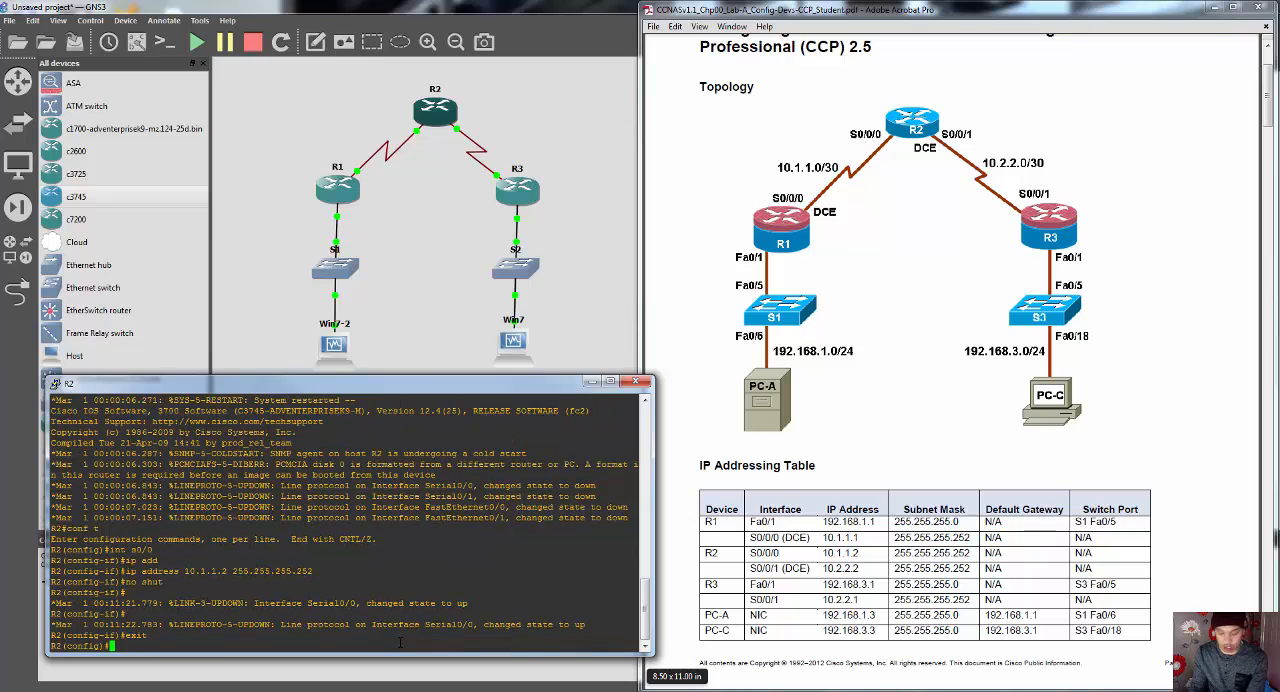
pyautogui.write('s0/1')
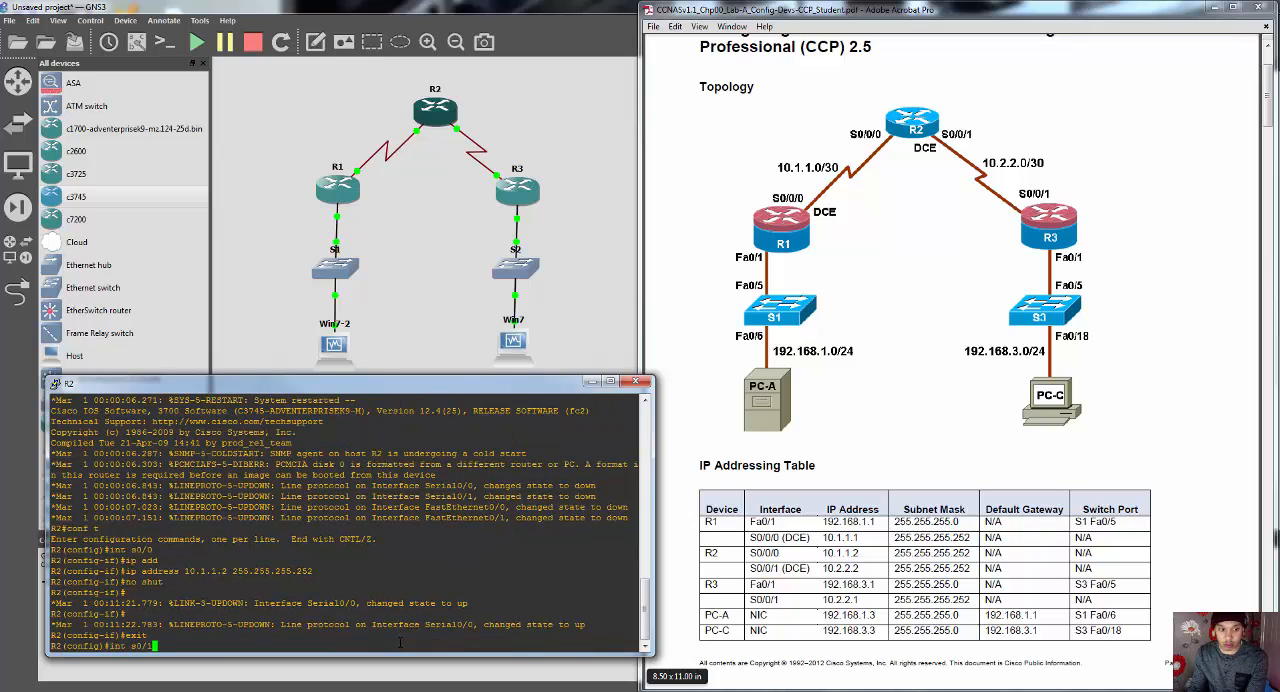
pyautogui.press('Return')
pyautogui.write('ip add')
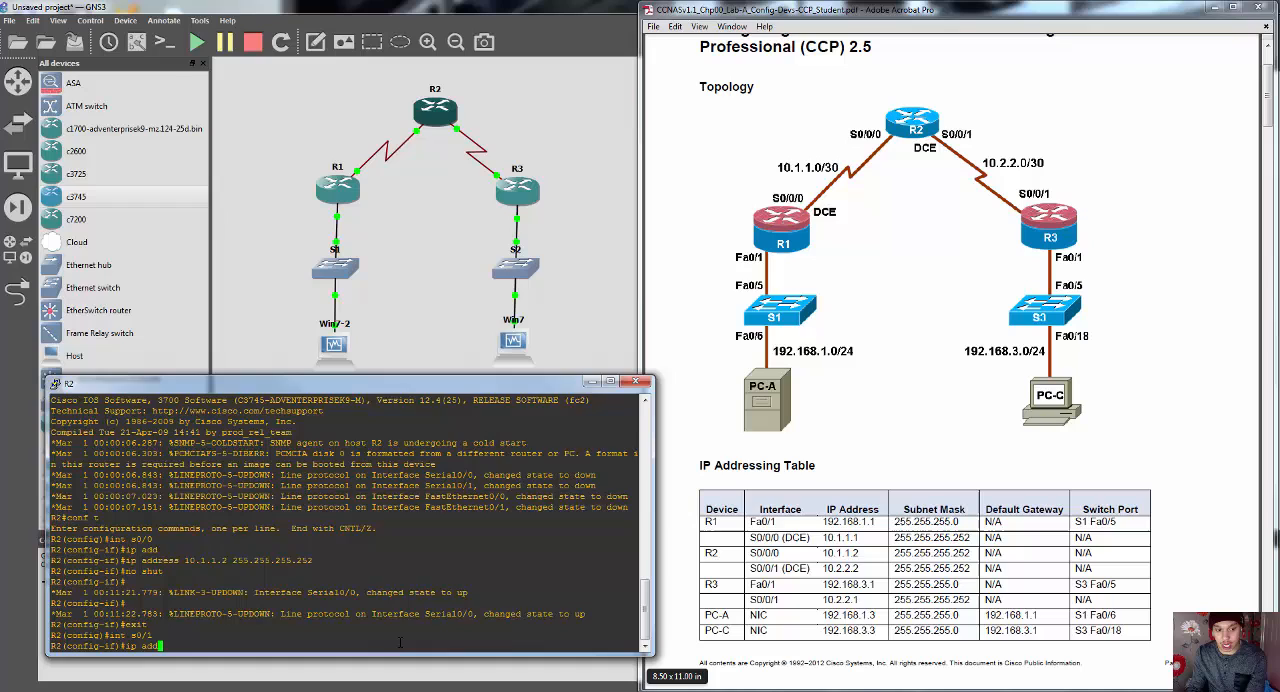
pyautogui.press('Tab')
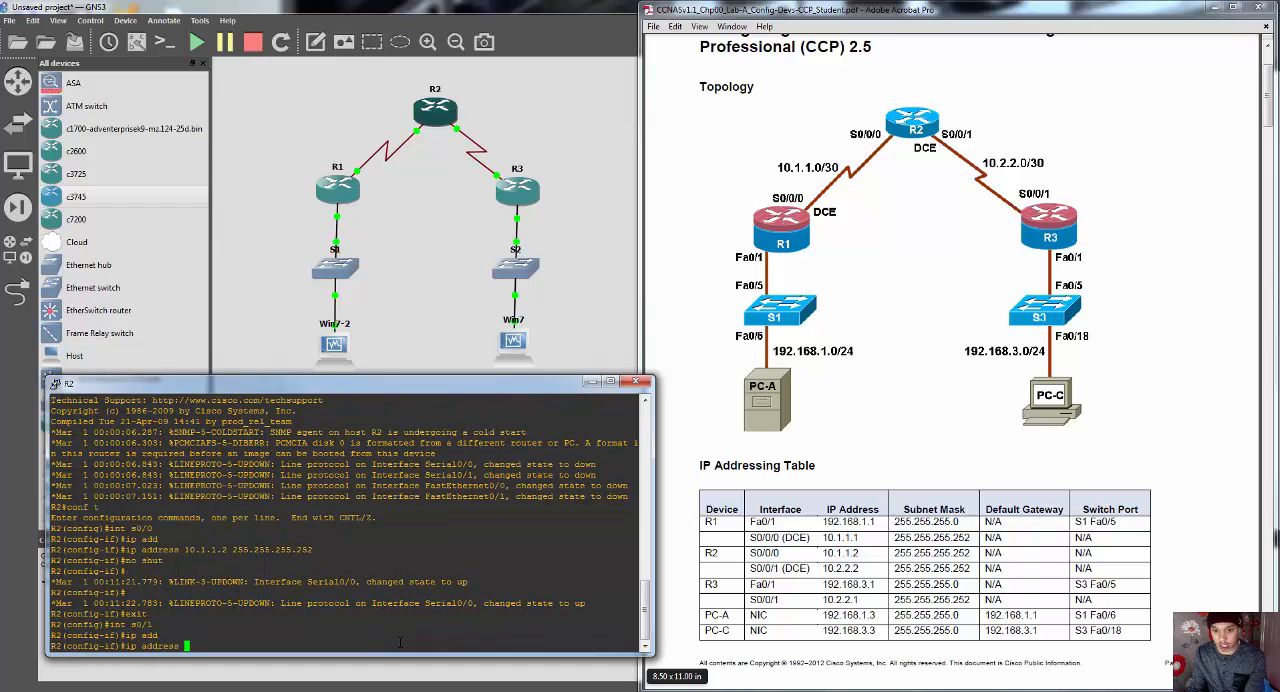
pyautogui.write('10')
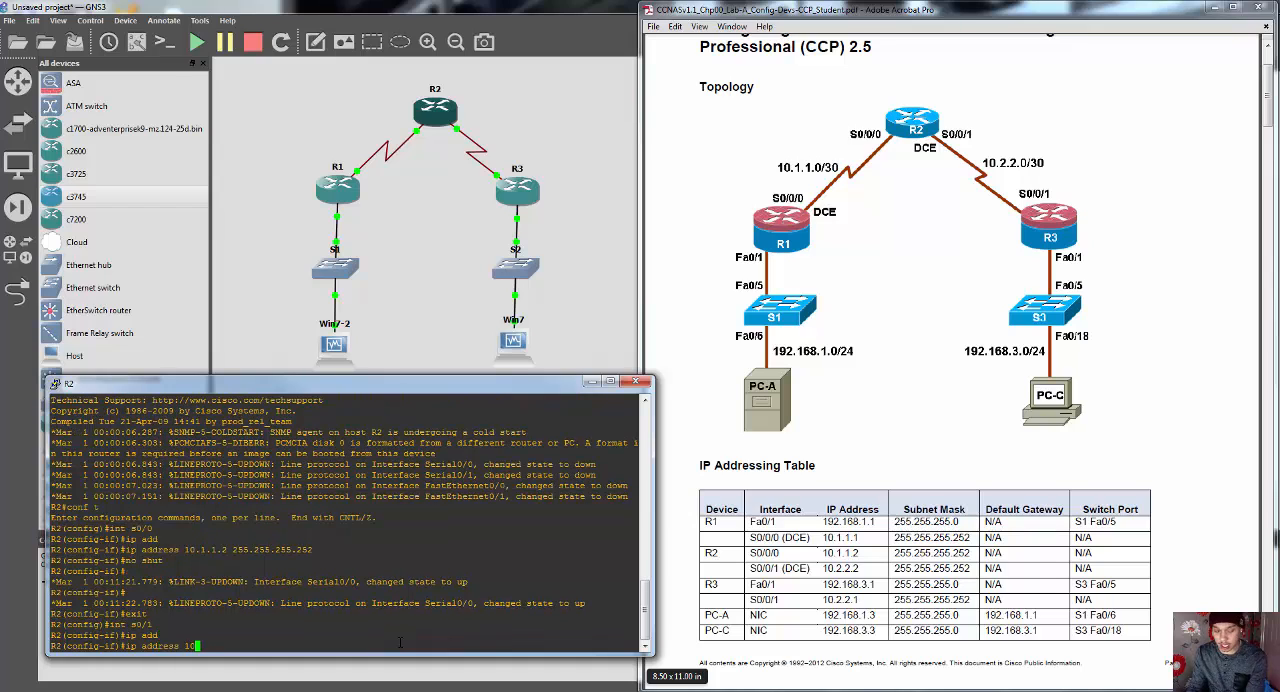
pyautogui.write('.2.2.2')
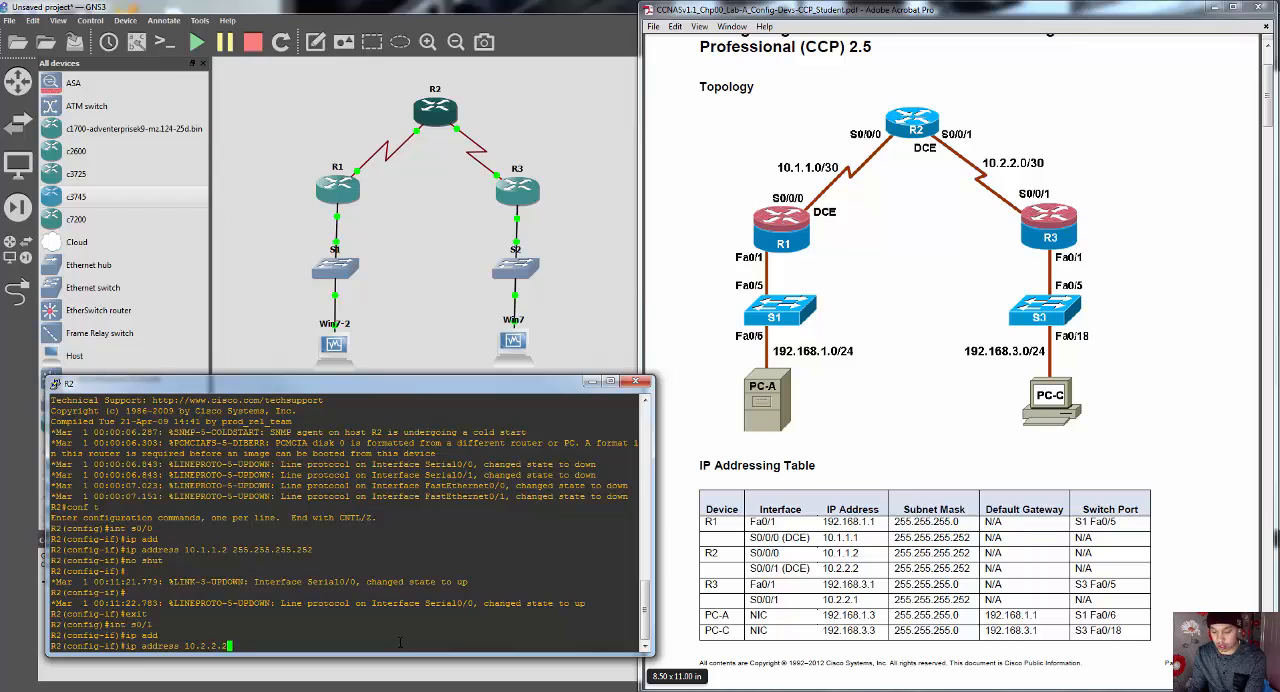
pyautogui.write(' 255.255.2')
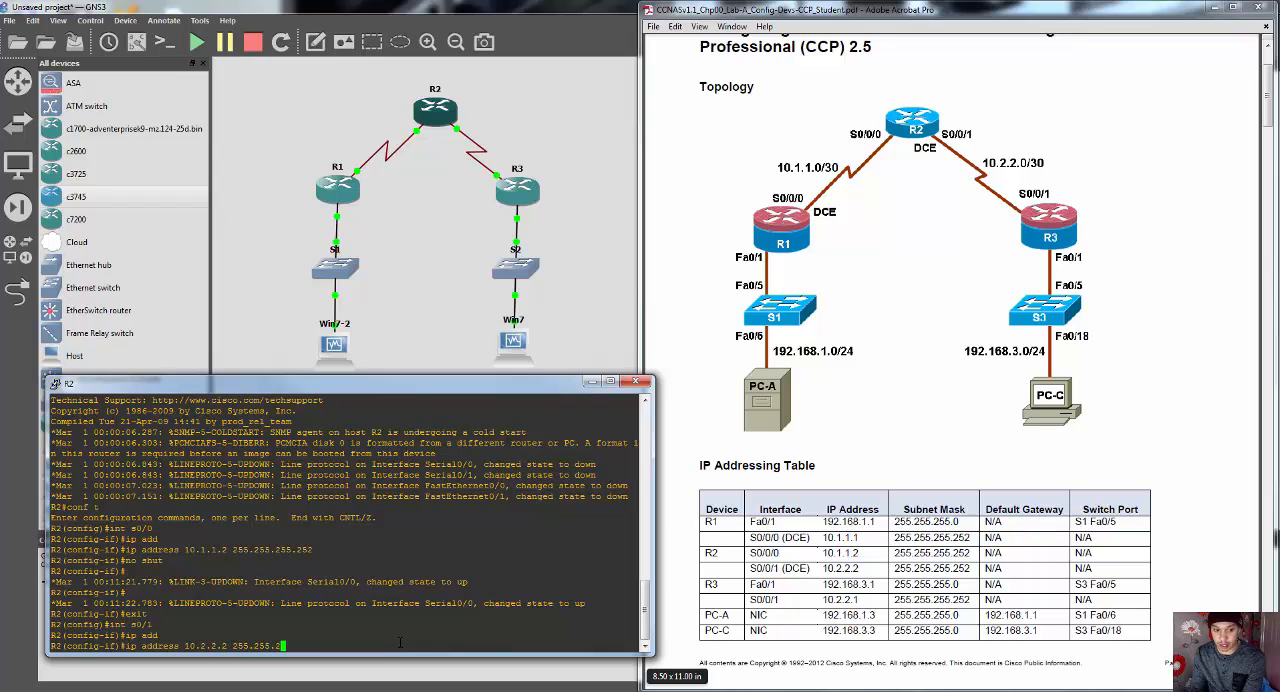
pyautogui.write('55.252')
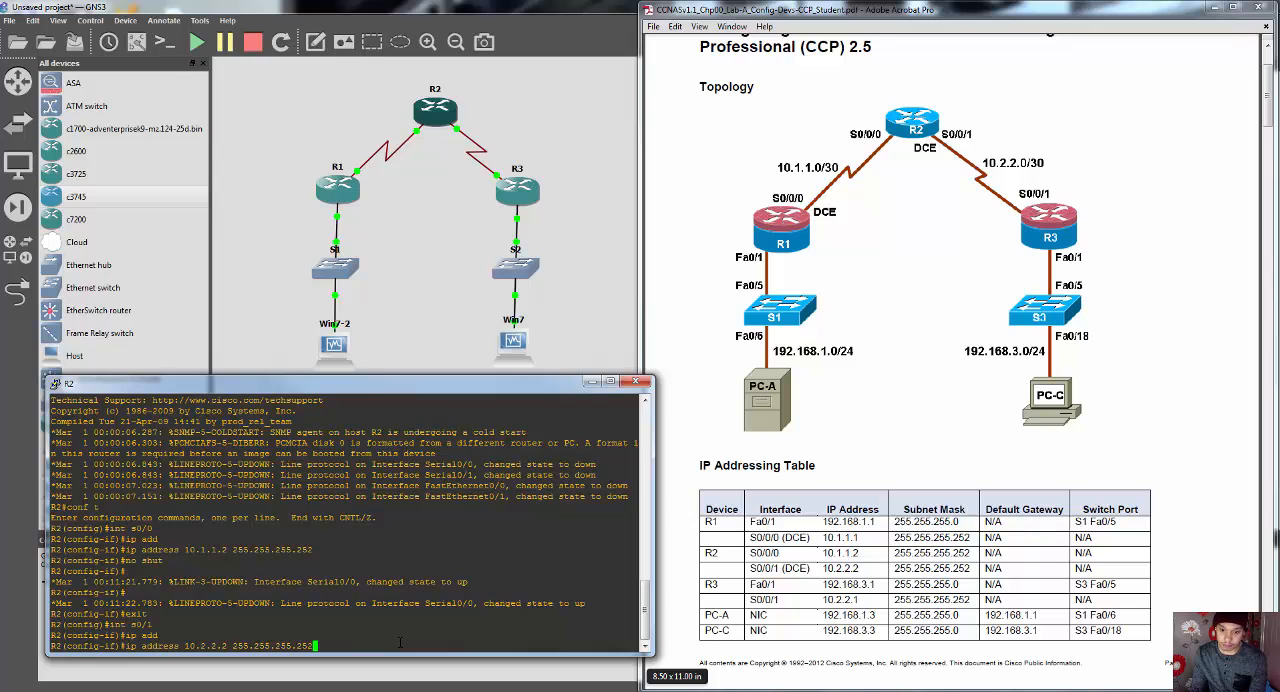
pyautogui.press('Return')
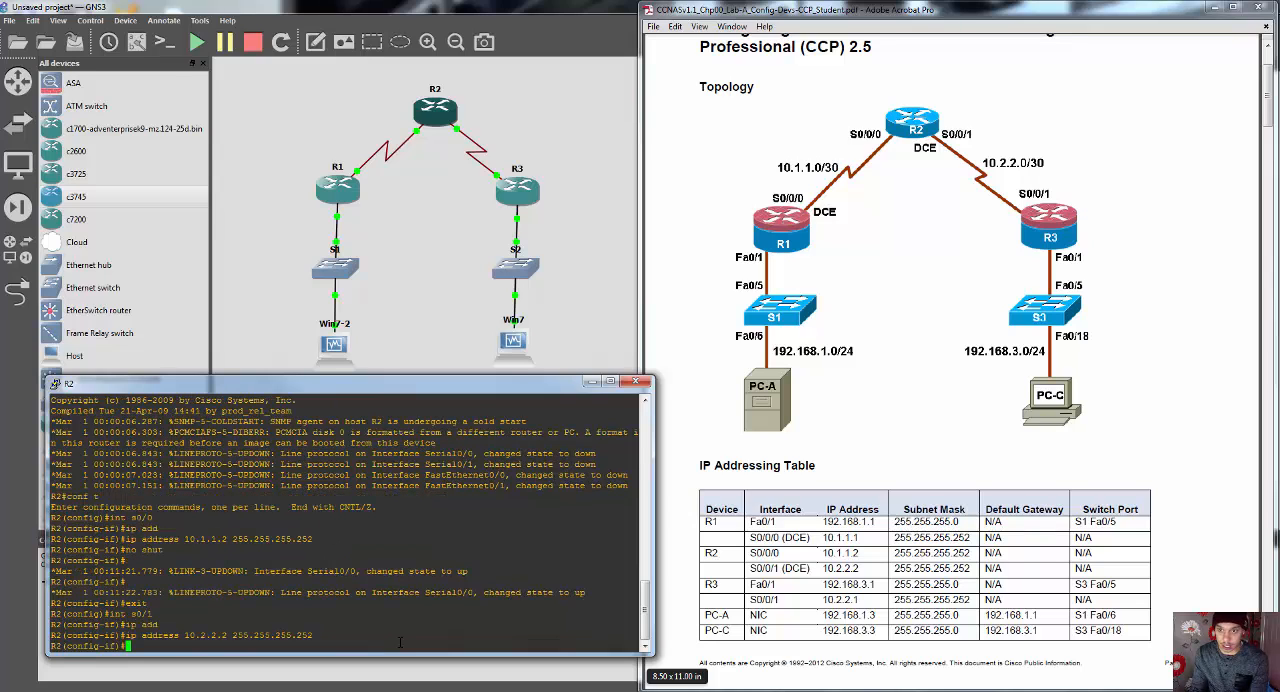
# Step: Set the clock rate of R2's s0/1 interface to 64000, and enable the interface with no shut before exiting its configuration
pyautogui.write('clock ')
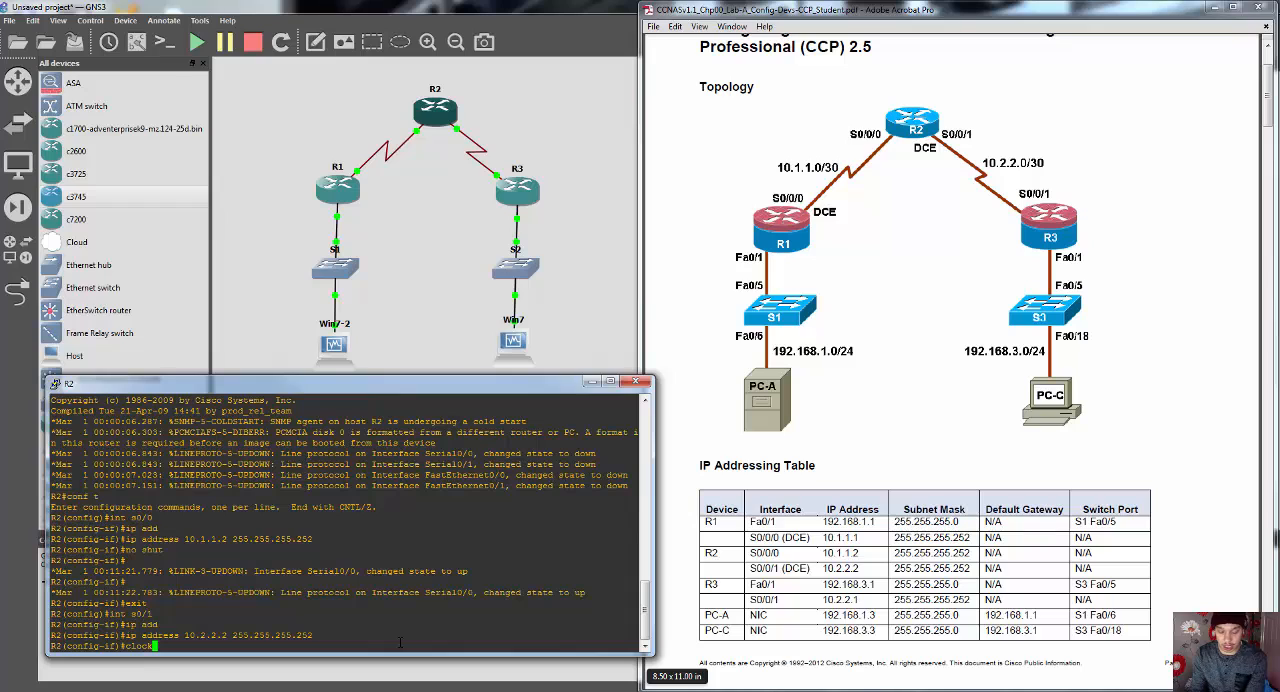
pyautogui.write('rate 64000')
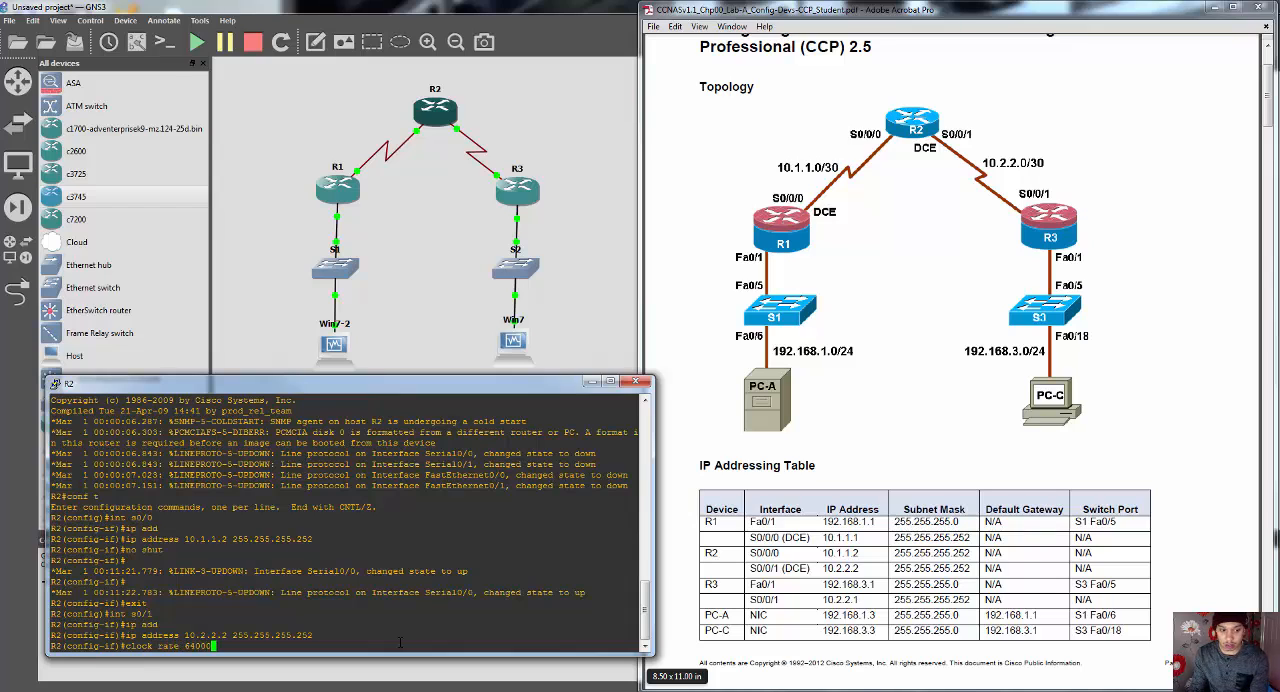
pyautogui.press('Return')
pyautogui.write('no shut')
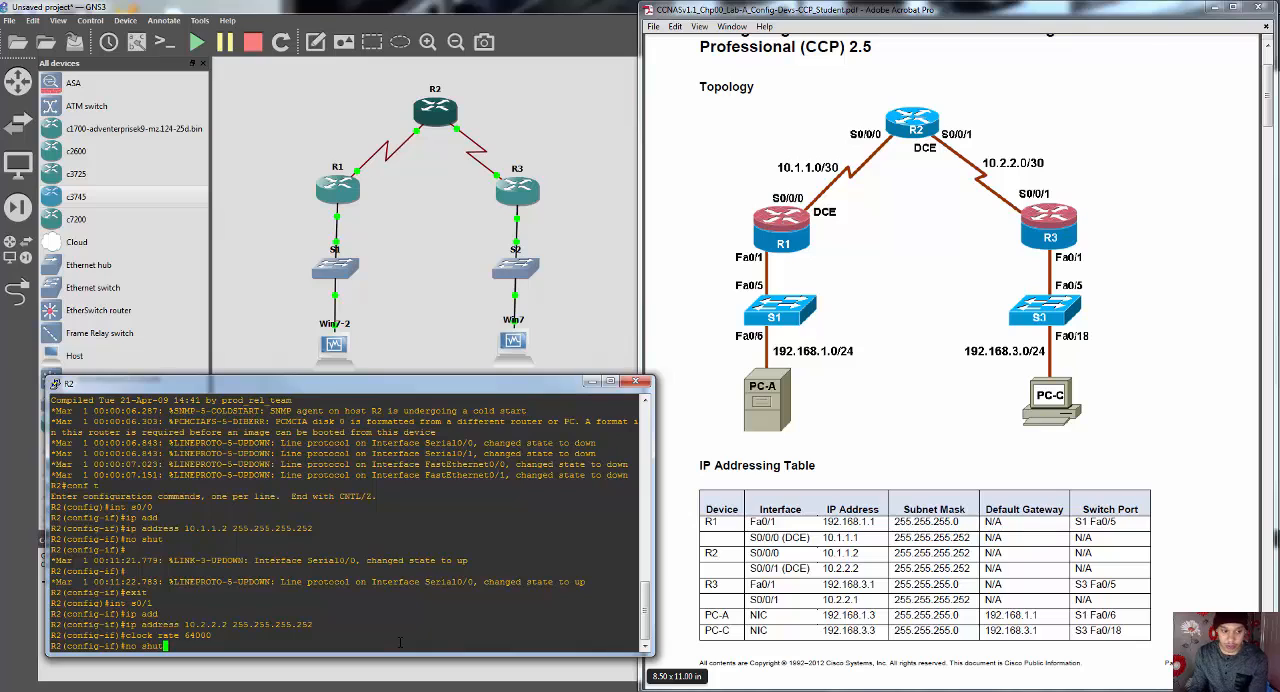
pyautogui.press('Return')
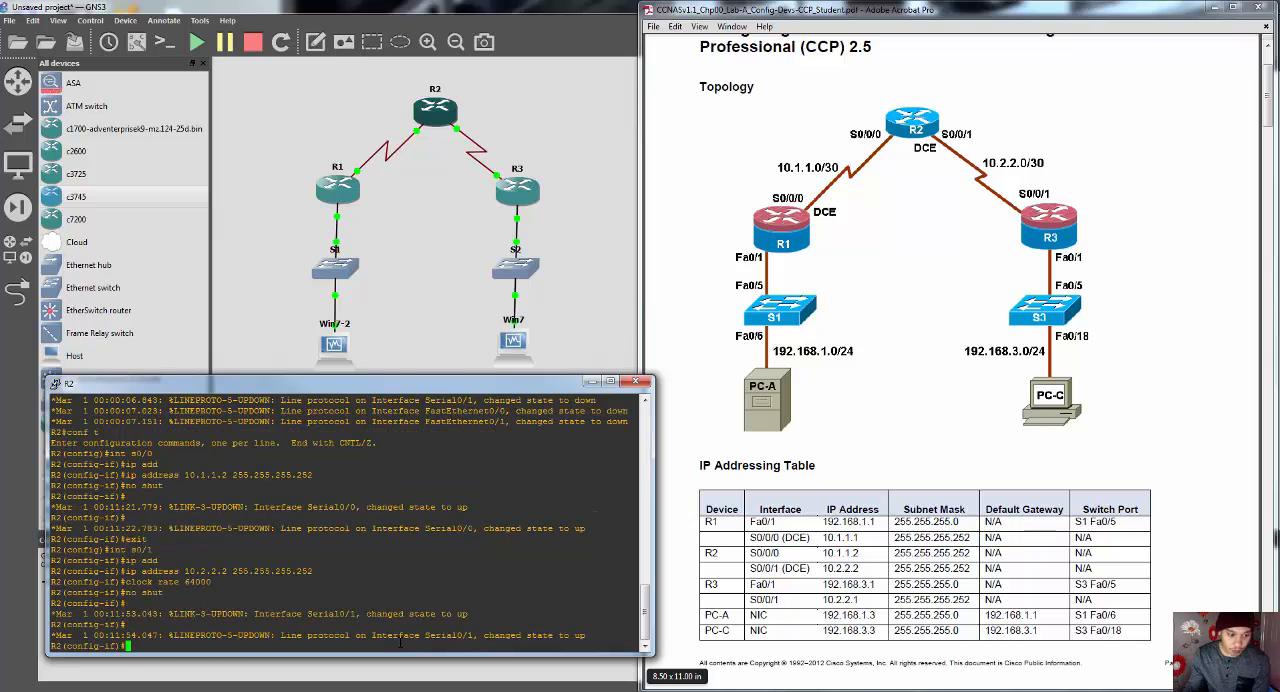
pyautogui.write('exit')
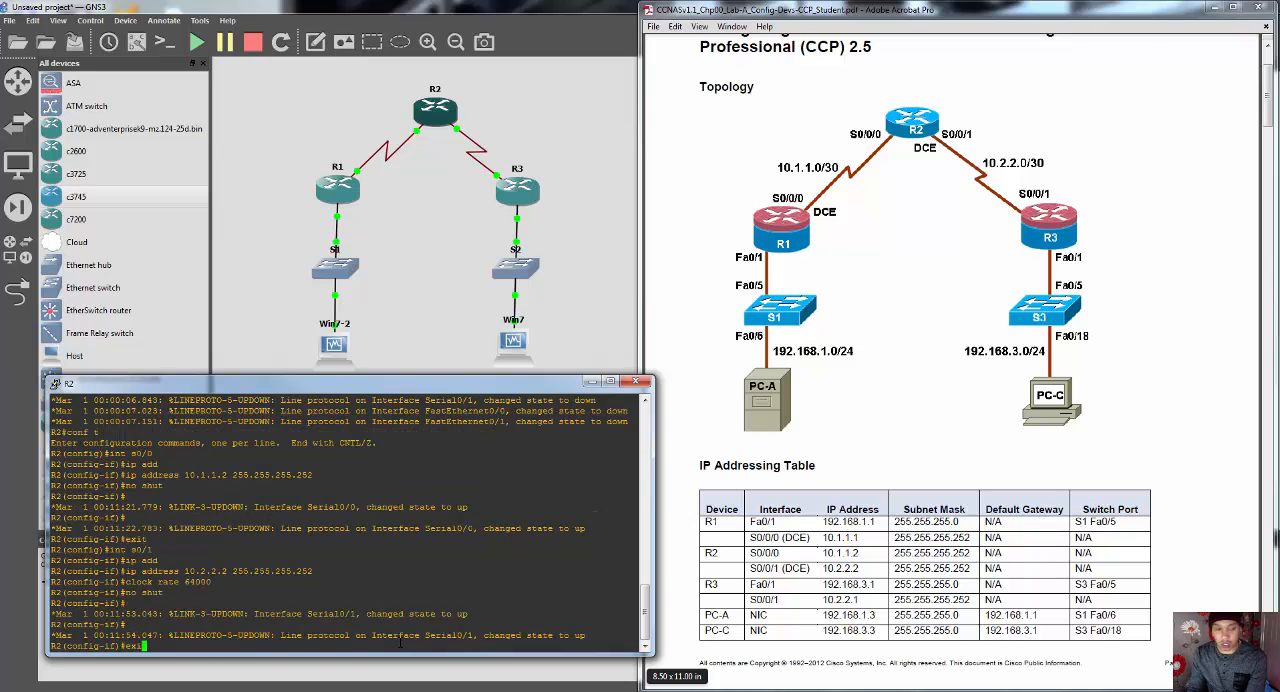
pyautogui.press('Return')
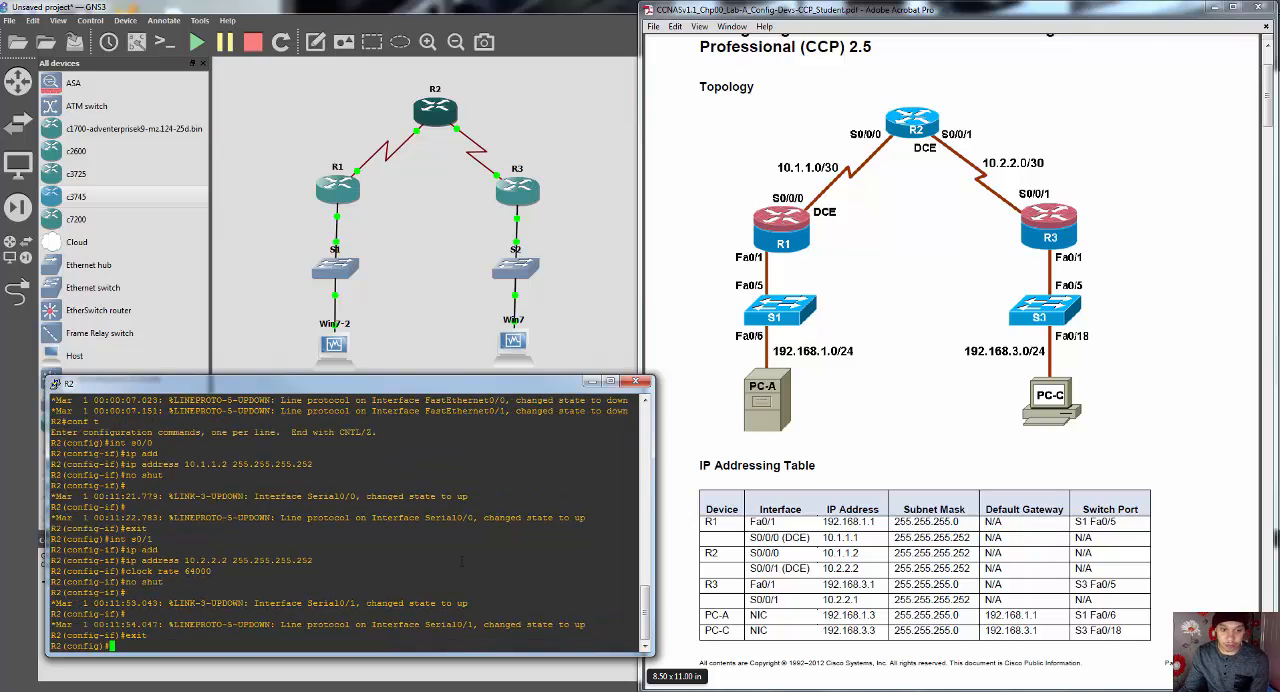
# Step: Close R2's console, open R3's console from the topology, and place it beside the lab PDF
pyautogui.click(635, 381)
pyautogui.rightClick(535, 200)
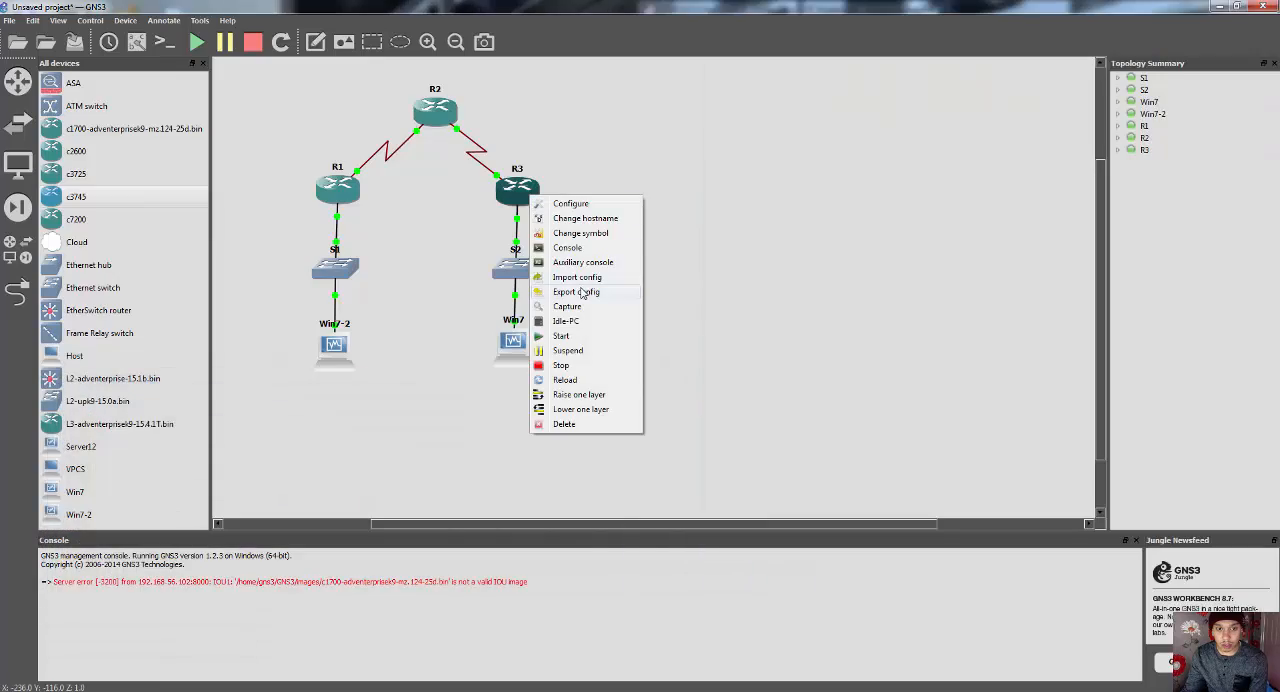
pyautogui.click(566, 258)
pyautogui.moveTo(472, 110); pyautogui.dragTo(395, 391)
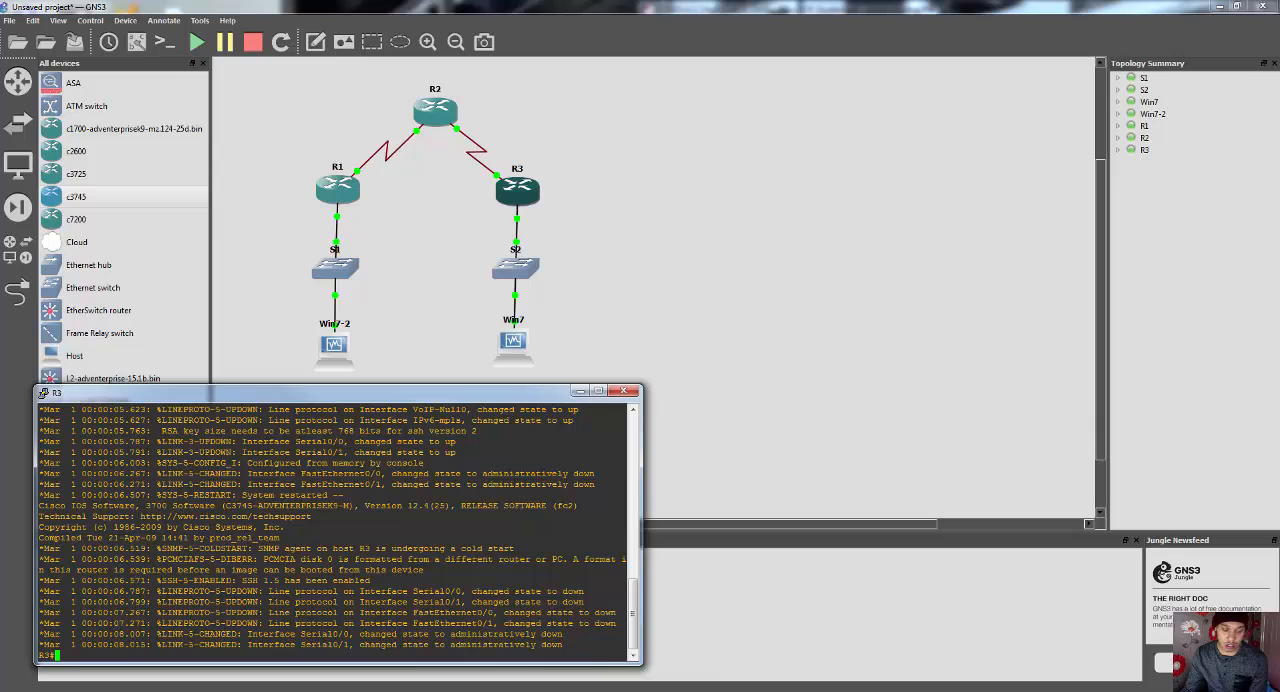
pyautogui.hotkey('alt', 'Tab')
pyautogui.hotkey('alt', 'Tab')
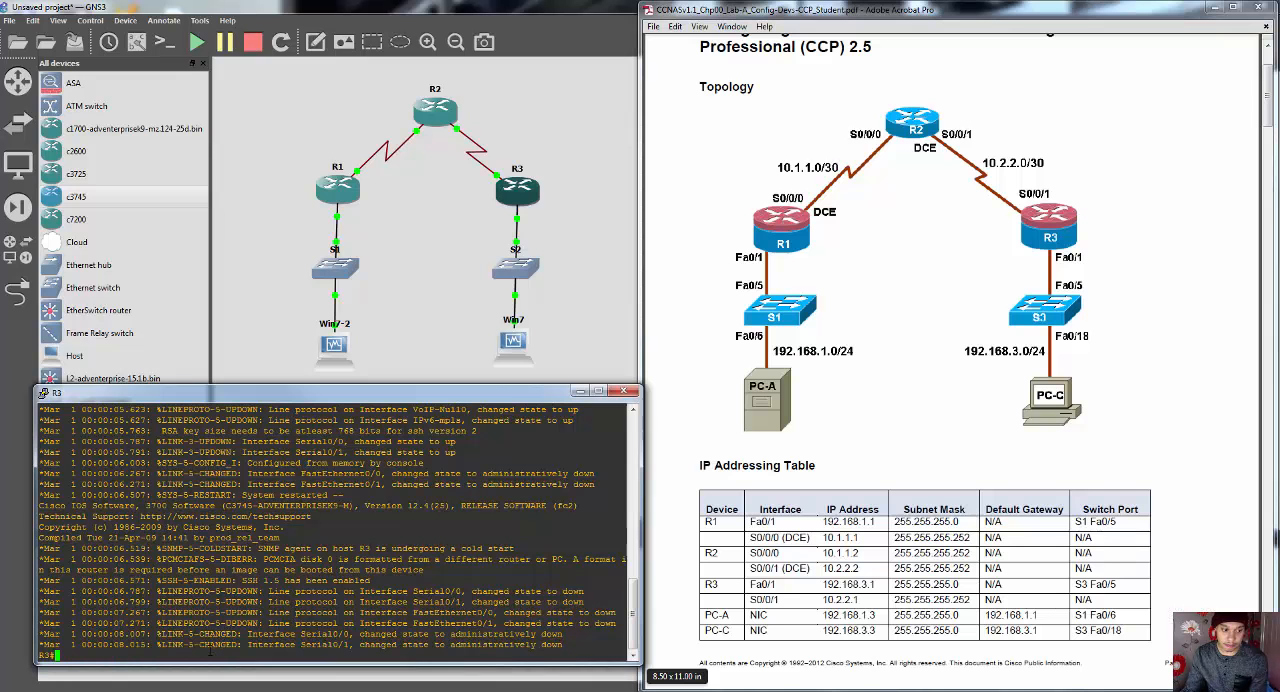
# Step: Enter global configuration mode on R3 with conf t, and open interface configuration with int s0/1
pyautogui.write('conf t')
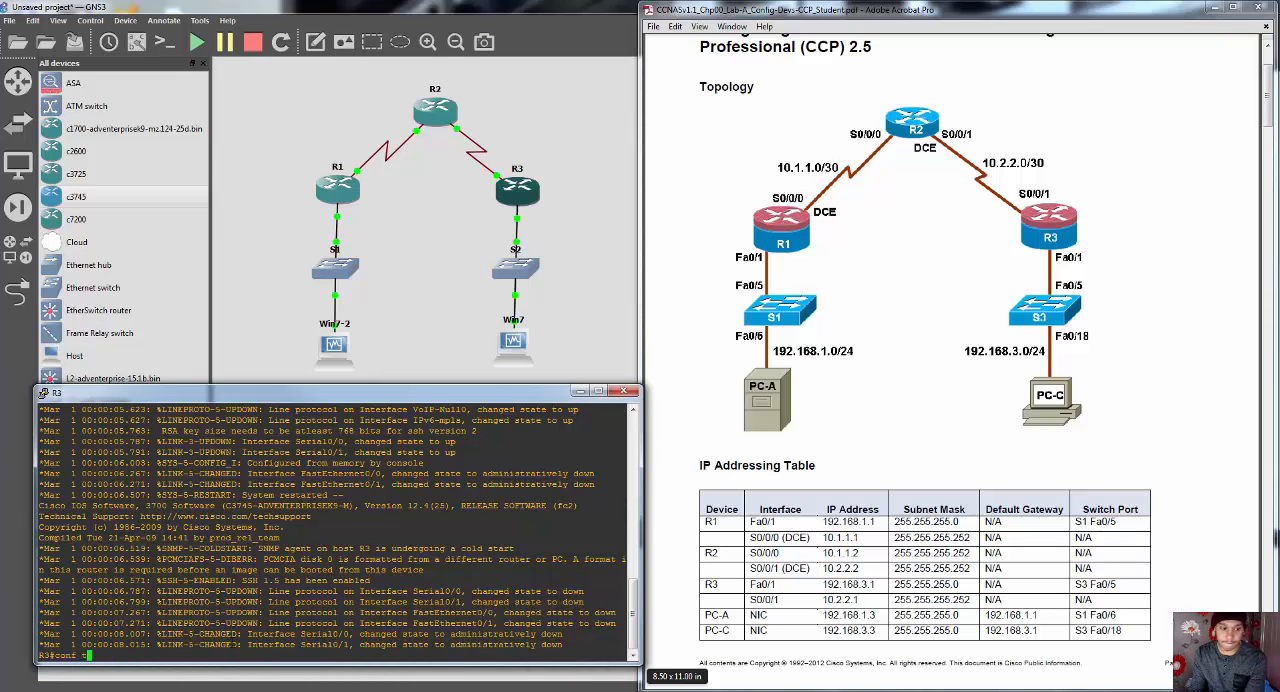
pyautogui.press('Return')
pyautogui.write('int ')
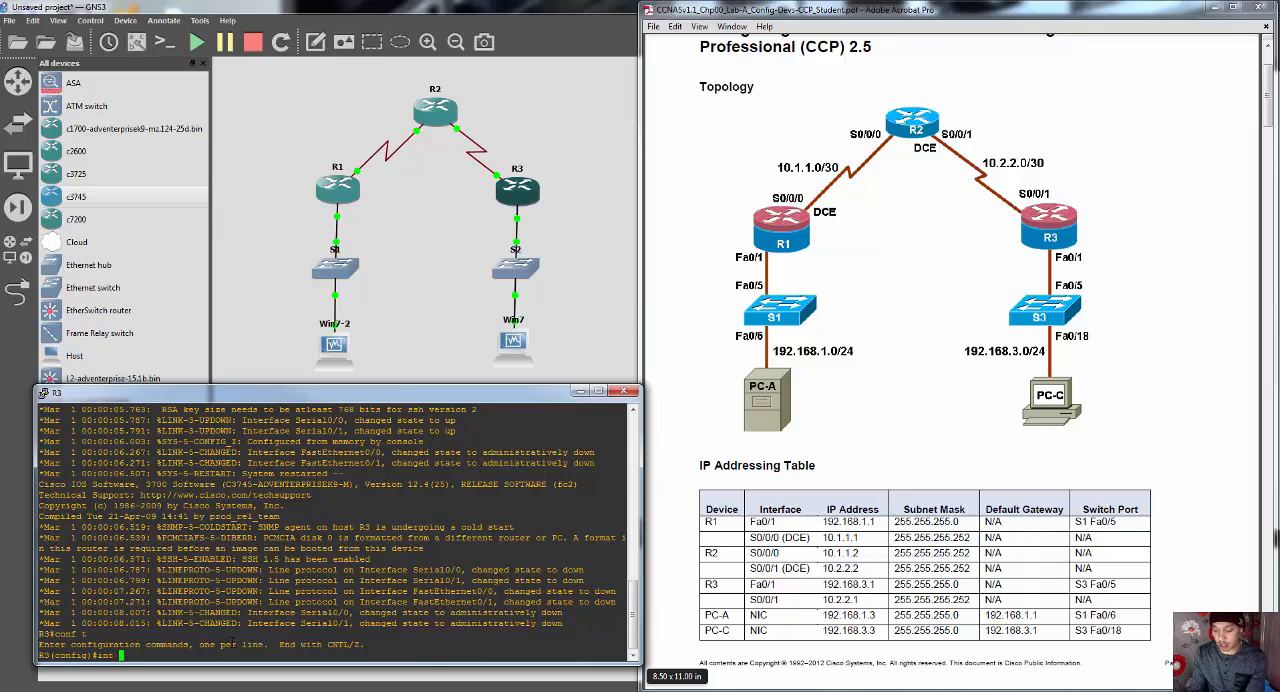
pyautogui.write('s0/1')
pyautogui.press('Return')
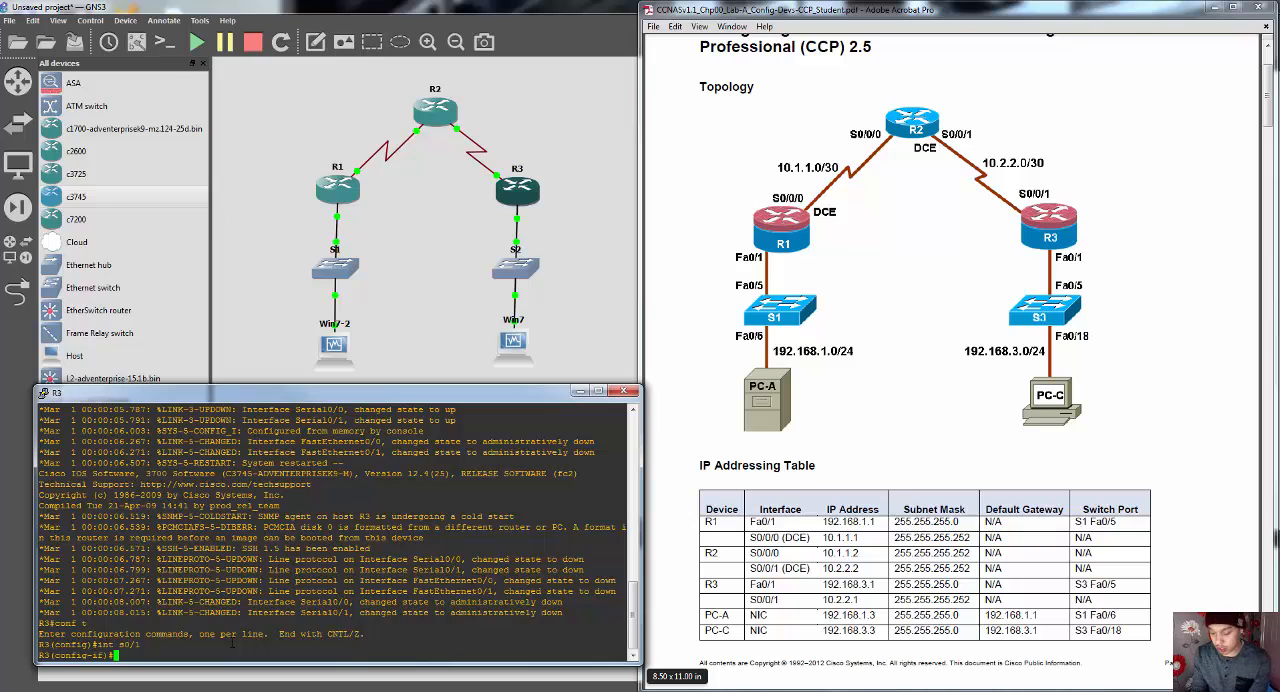
# Step: Assign IP address 10.2.2.1 with mask 255.255.255.252 to R3's s0/1 interface
pyautogui.write('ip add')
pyautogui.press('Tab')
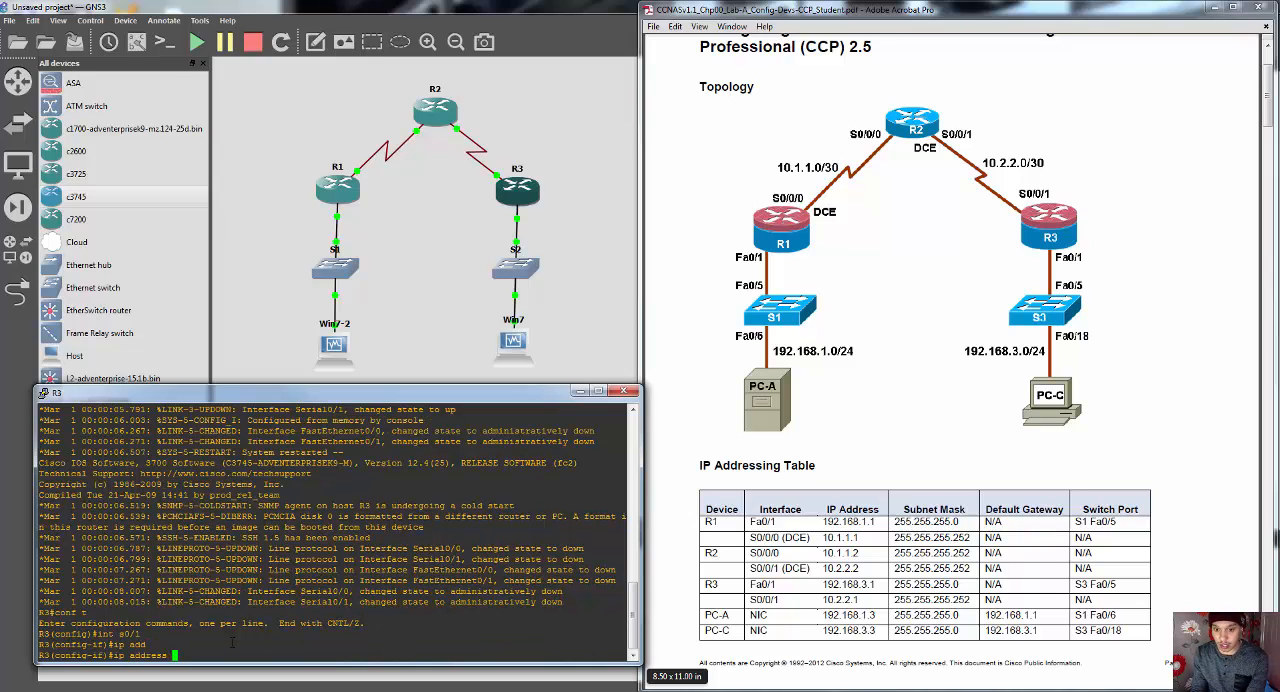
pyautogui.write('1')
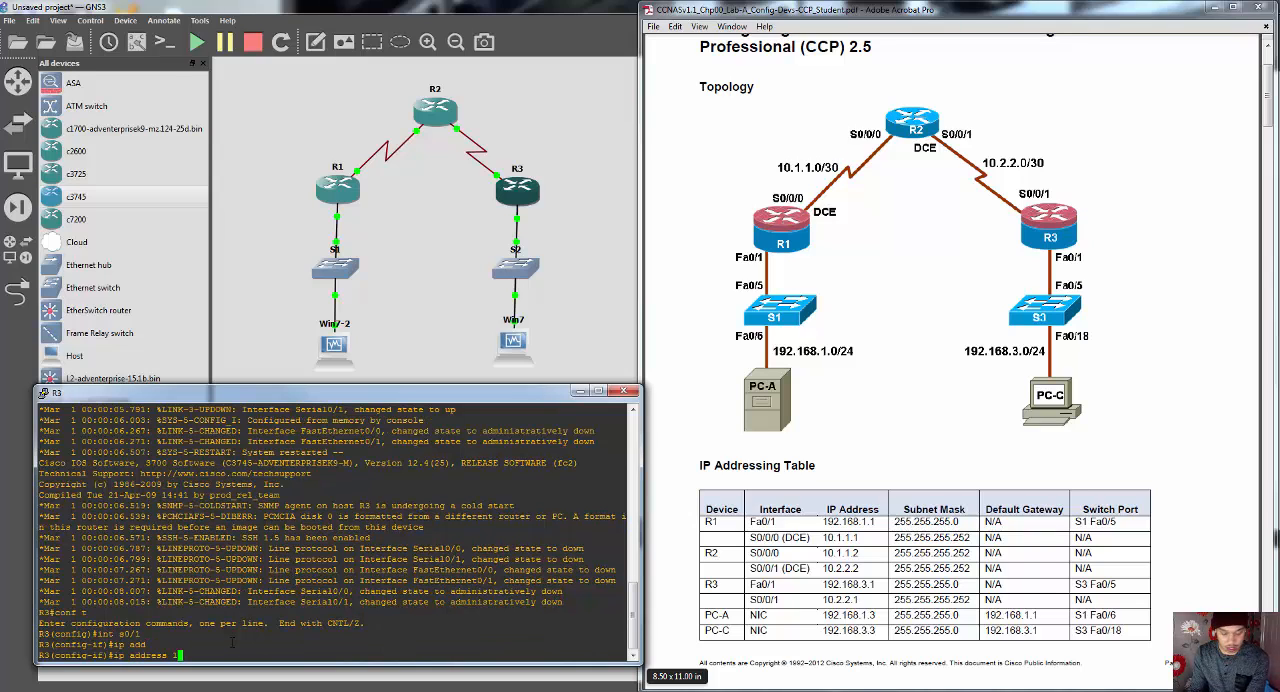
pyautogui.write('0.2.2.')
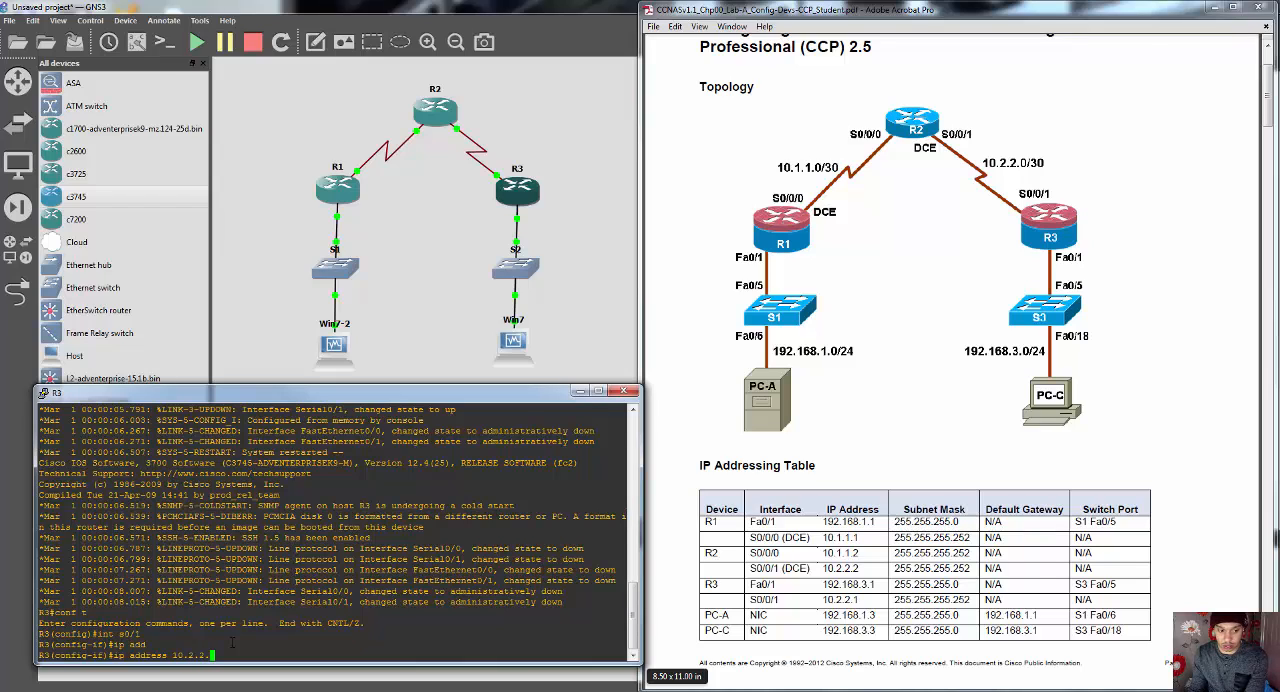
pyautogui.write('1 255.255.')
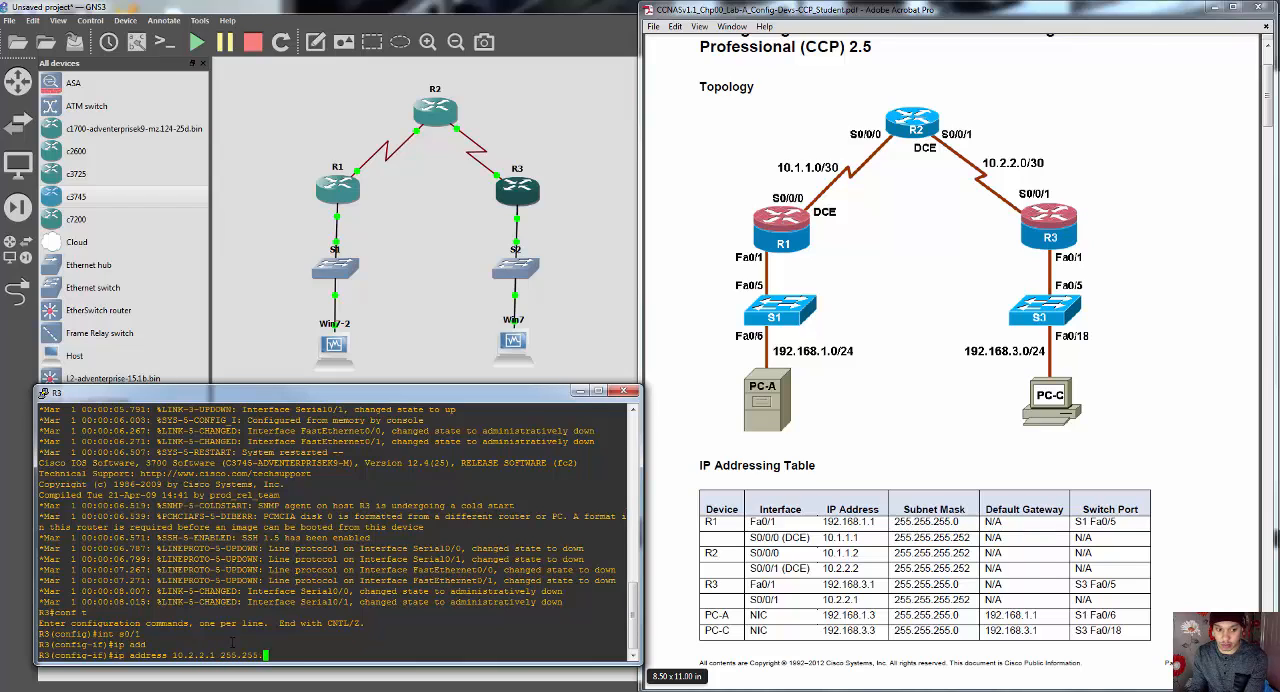
pyautogui.write('255.252')
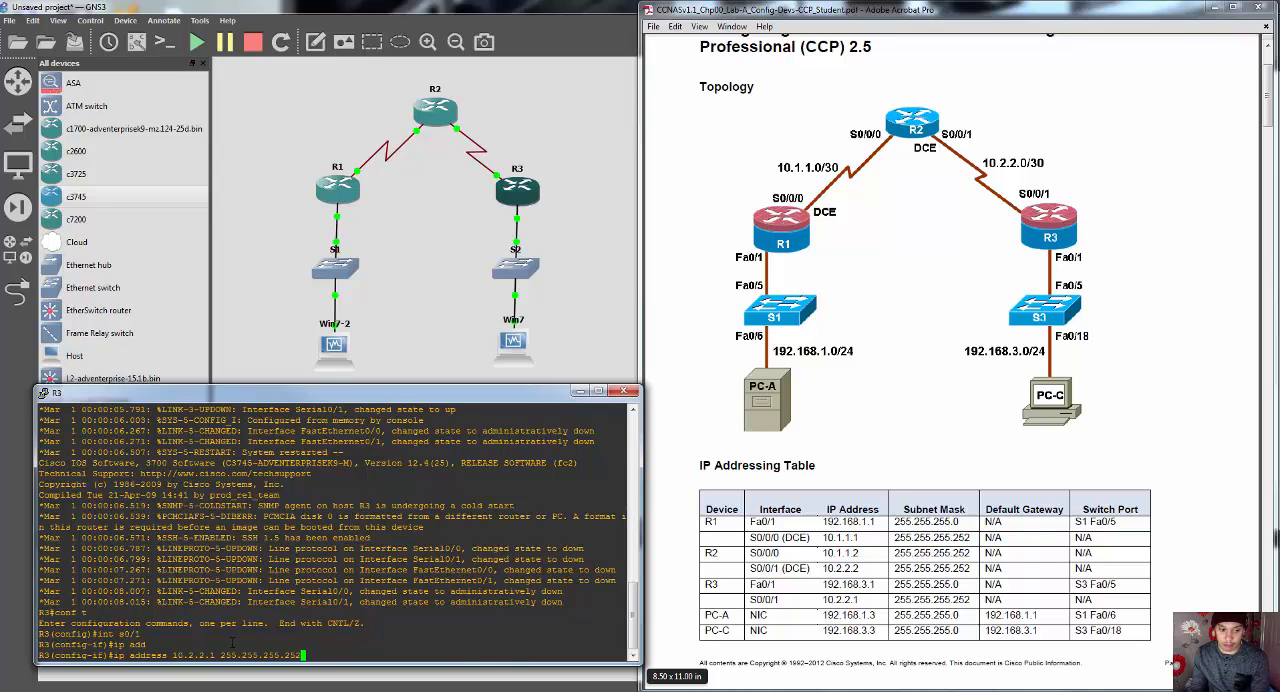
pyautogui.press('Return')
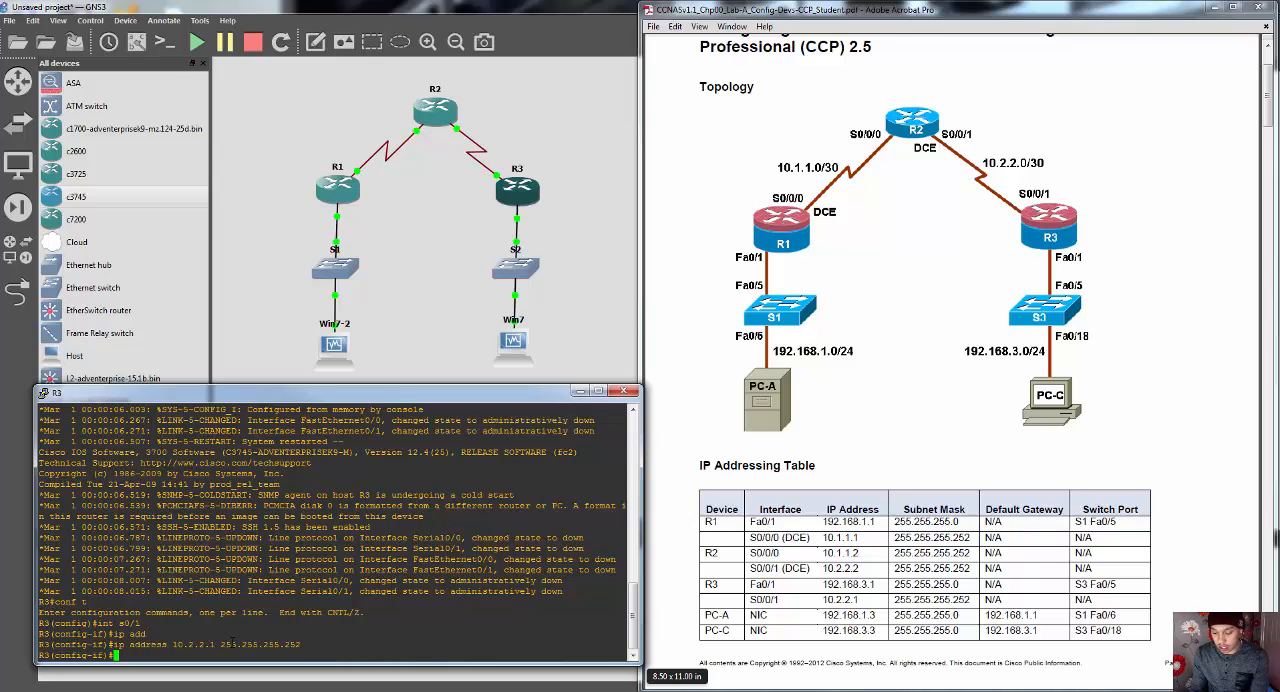
# Step: Enable R3's s0/1 interface with no shut, and exit its interface configuration
pyautogui.write('no shut')
pyautogui.press('Return')
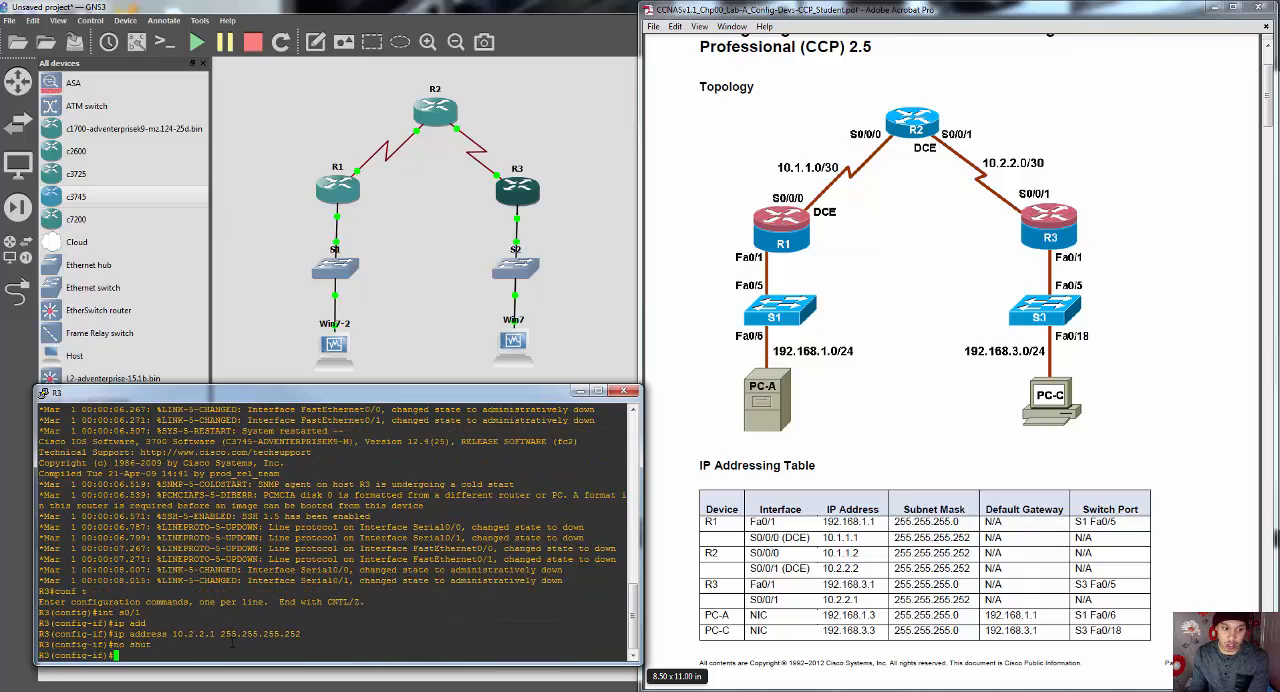
pyautogui.write('exit')
pyautogui.press('Return')
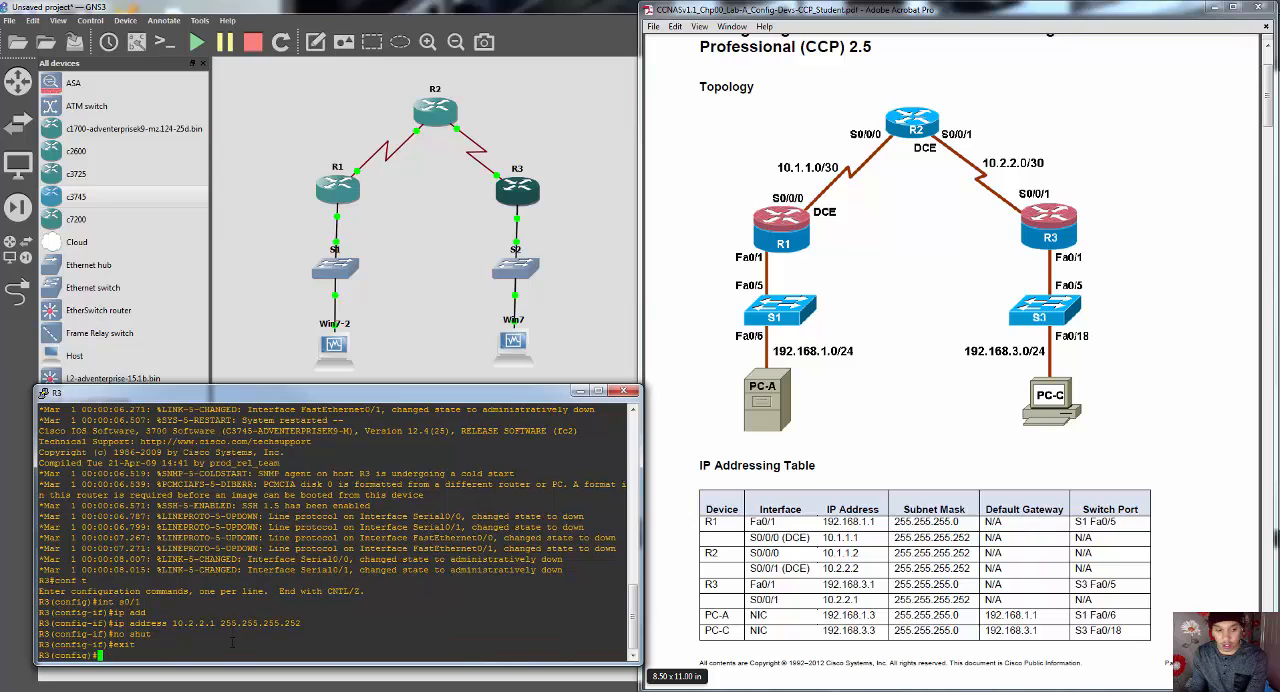
# Step: Check in the topology which R3 port links to S2, and open interface configuration on R3 with int fa0/0
pyautogui.write('int')
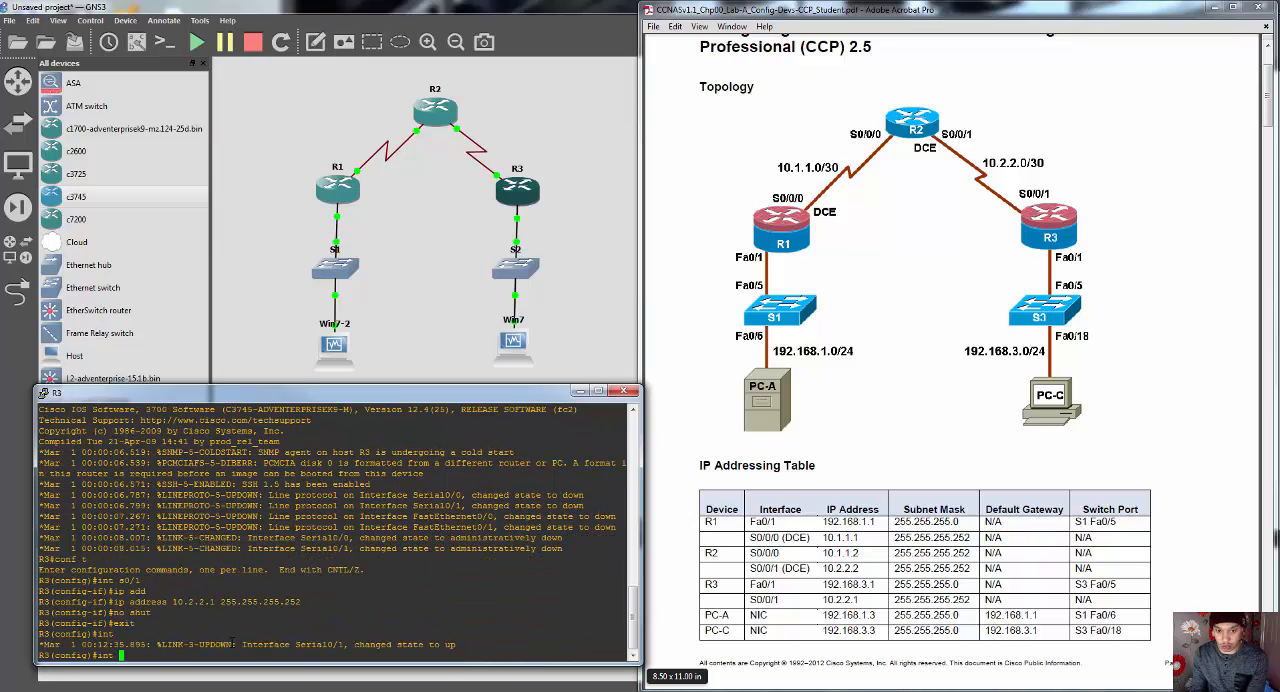
pyautogui.click(578, 390)
pyautogui.click(520, 238)
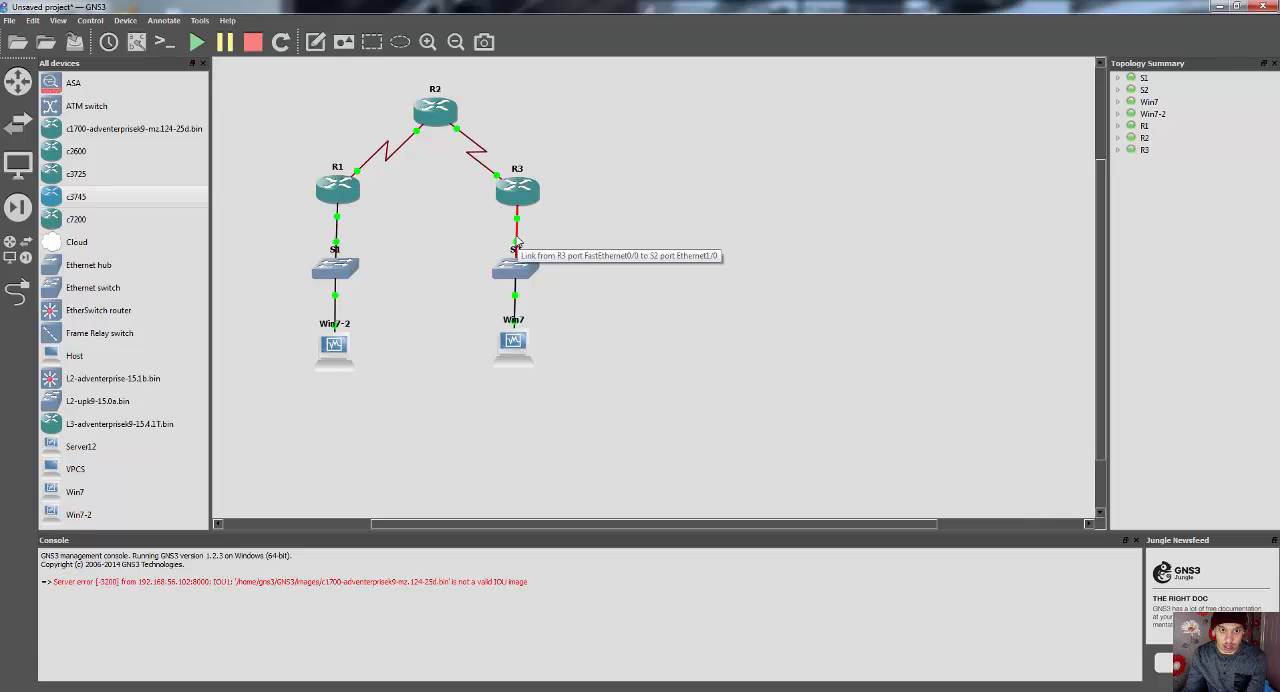
pyautogui.hotkey('alt', 'Tab')
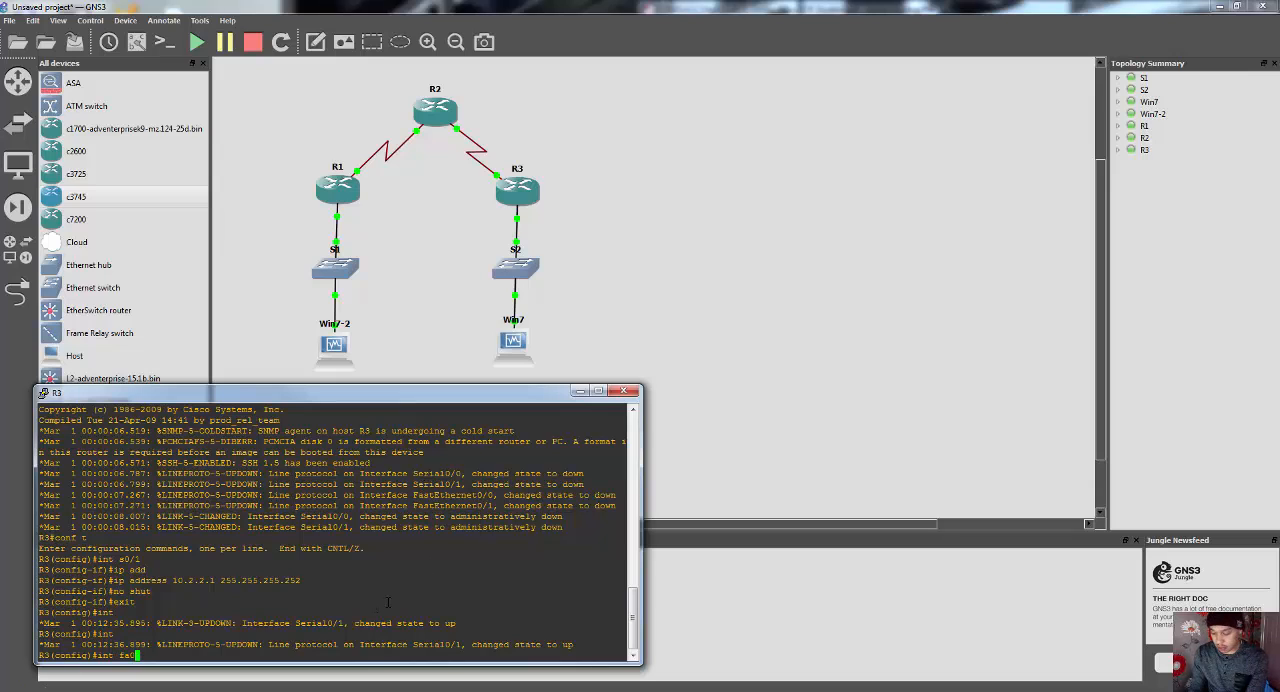
pyautogui.write('int fa0/0')
pyautogui.press('Return')
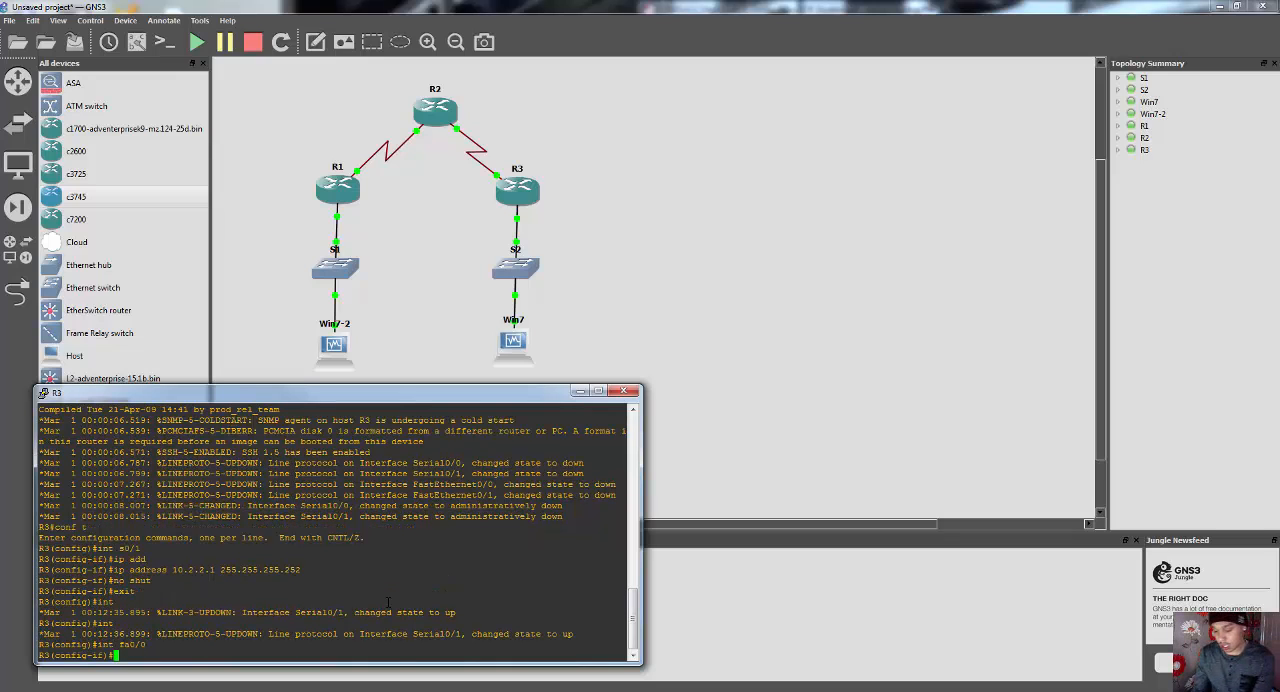
# Step: Assign IP address 192.168.3.1 with mask 255.255.255.0 to R3's fa0/0 interface, following the lab PDF's addressing table
pyautogui.write('ip add')
pyautogui.press('Tab')
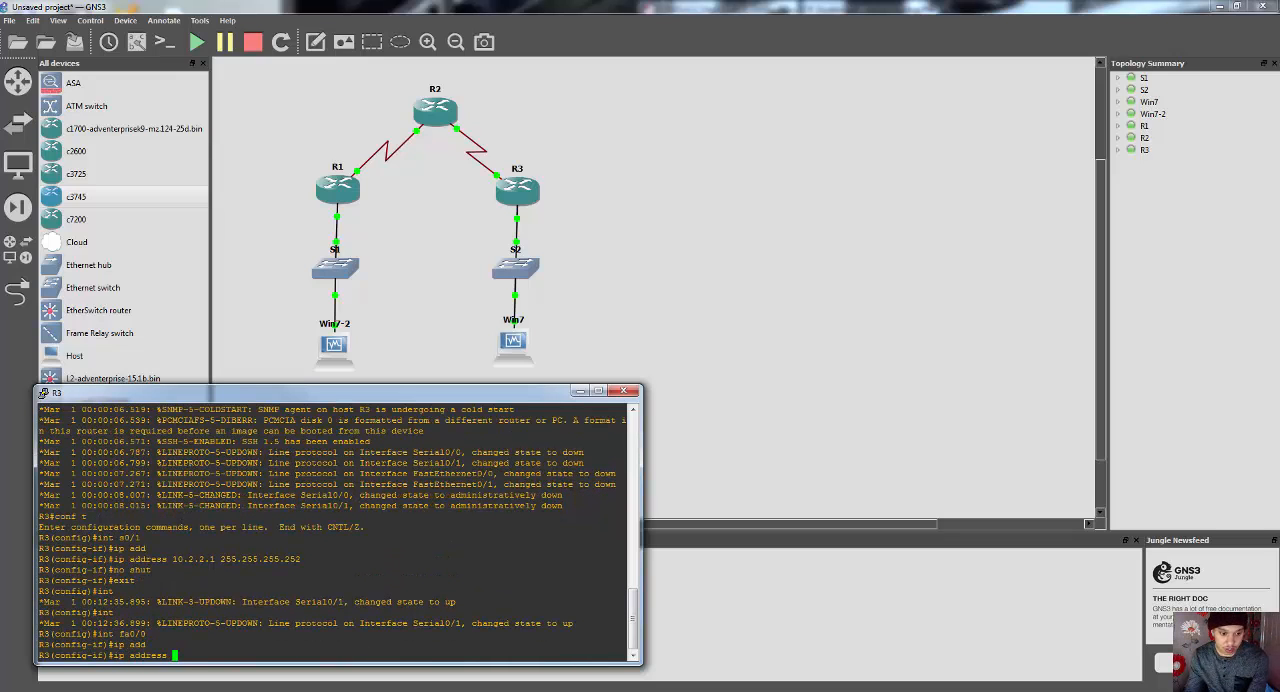
pyautogui.hotkey('alt', 'Tab')
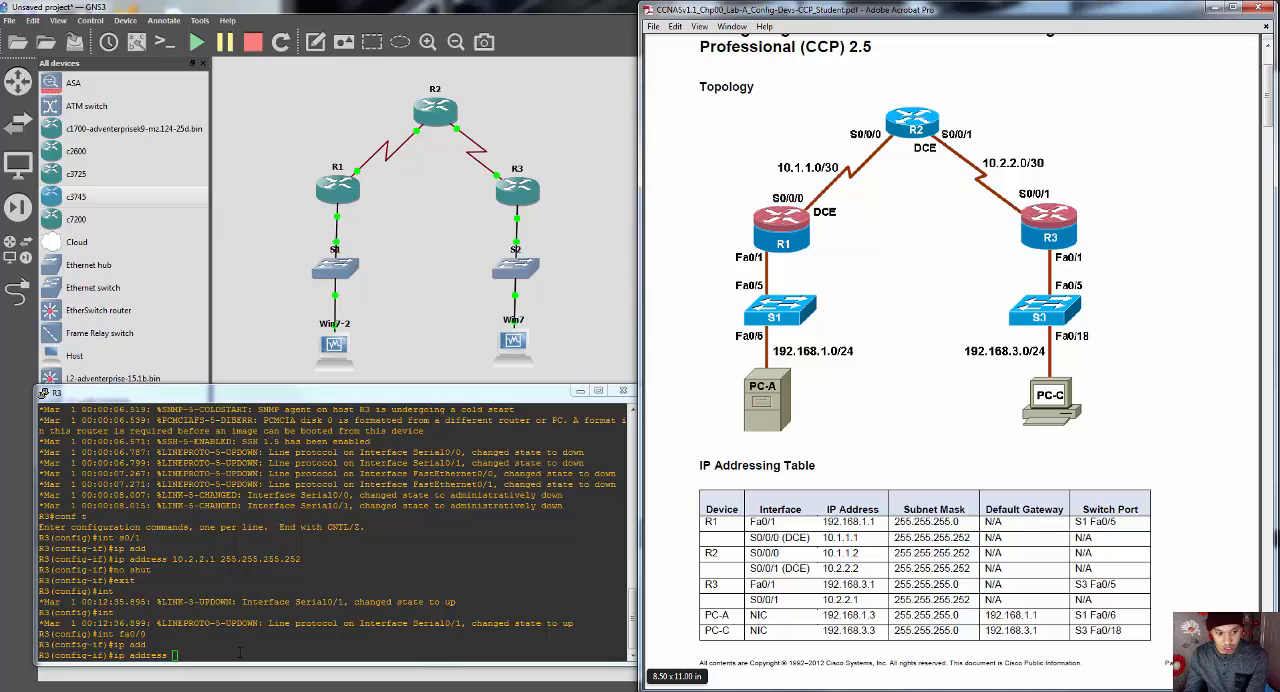
pyautogui.click(240, 654)
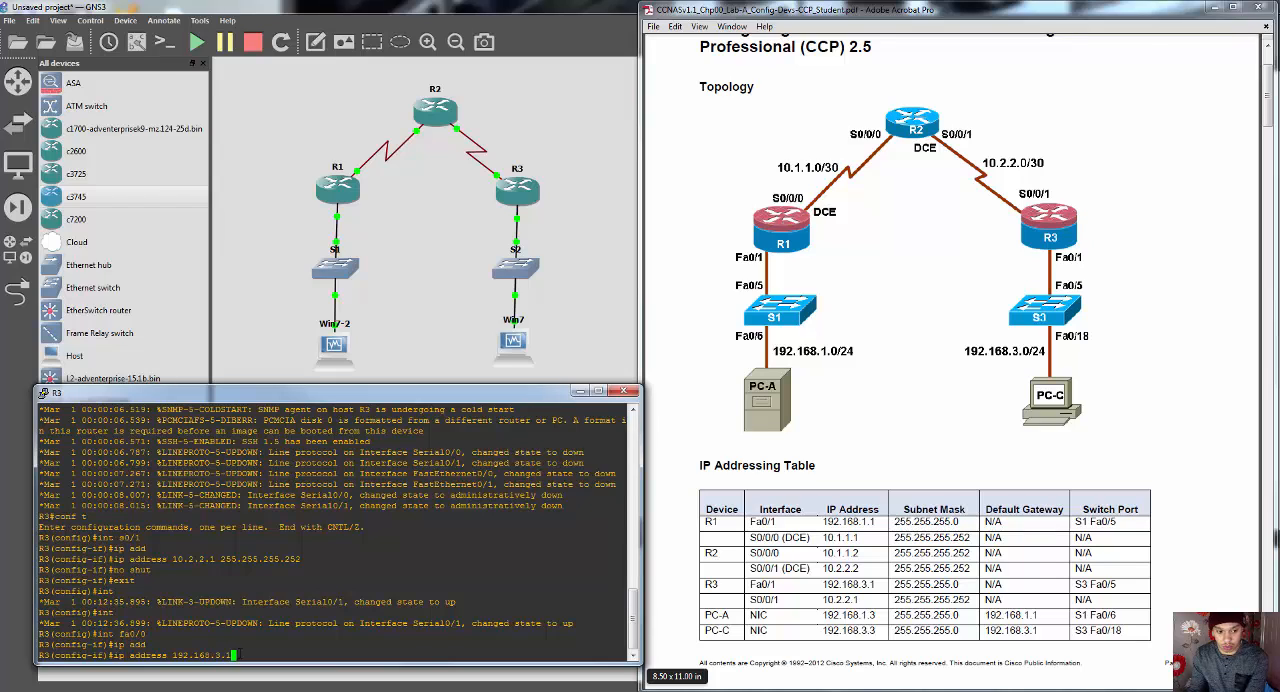
pyautogui.write('5.255.255.0')
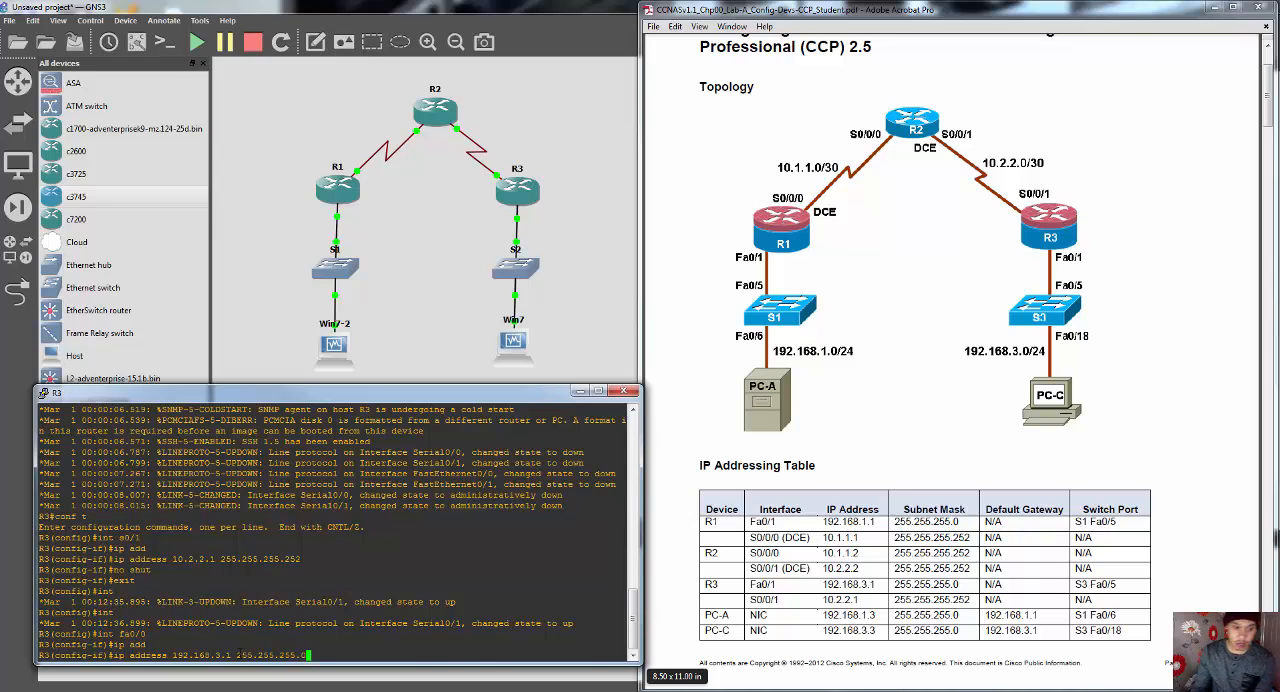
pyautogui.press('Return')
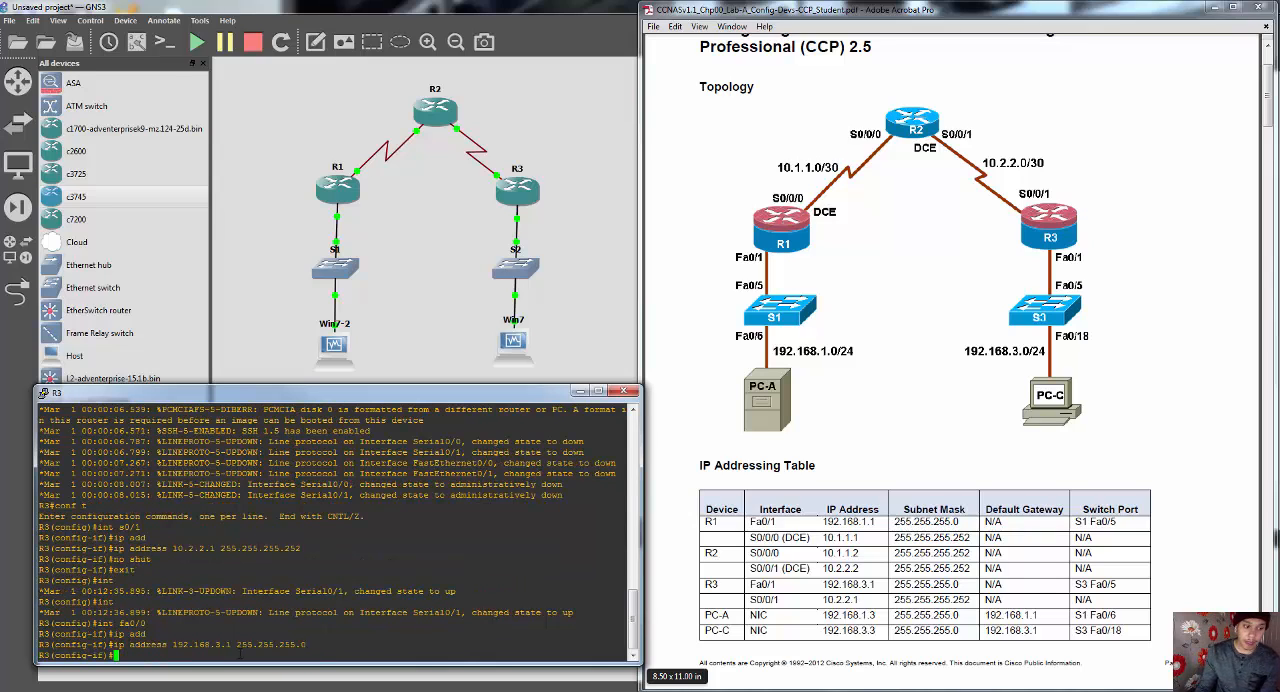
# Step: Enable R3's fa0/0 interface with no shut, and close the R3 console
pyautogui.write('n')
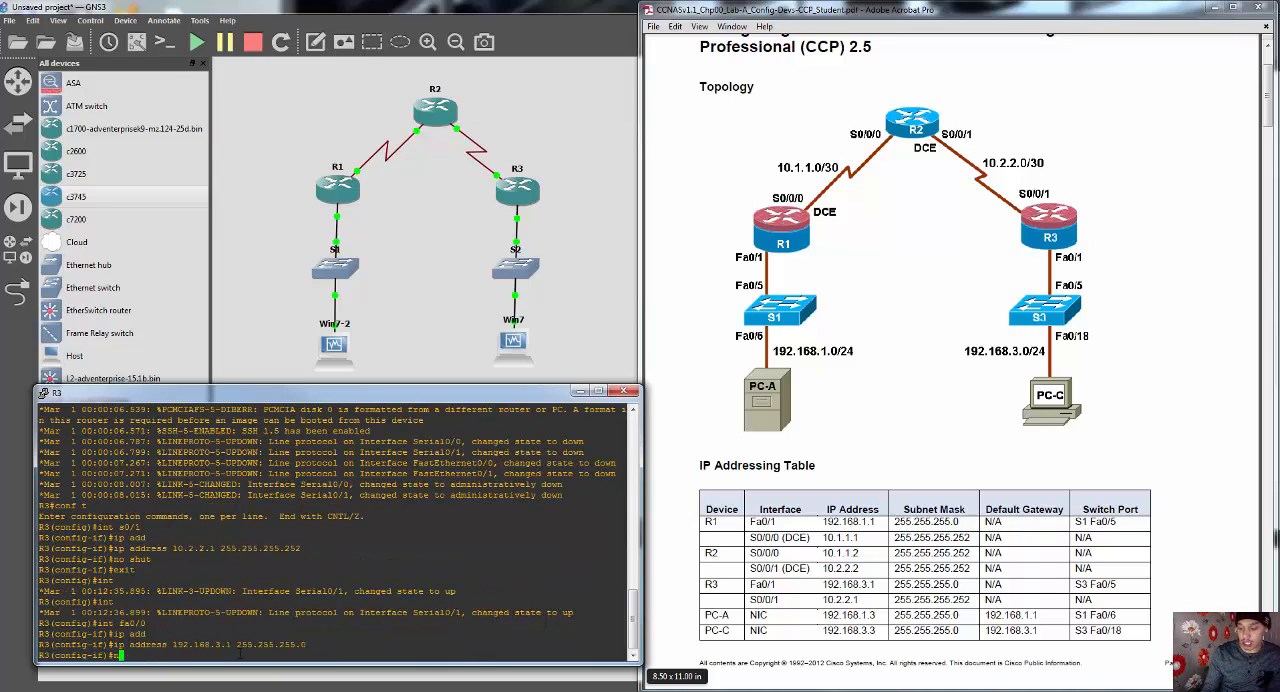
pyautogui.write('o shut')
pyautogui.press('Return')
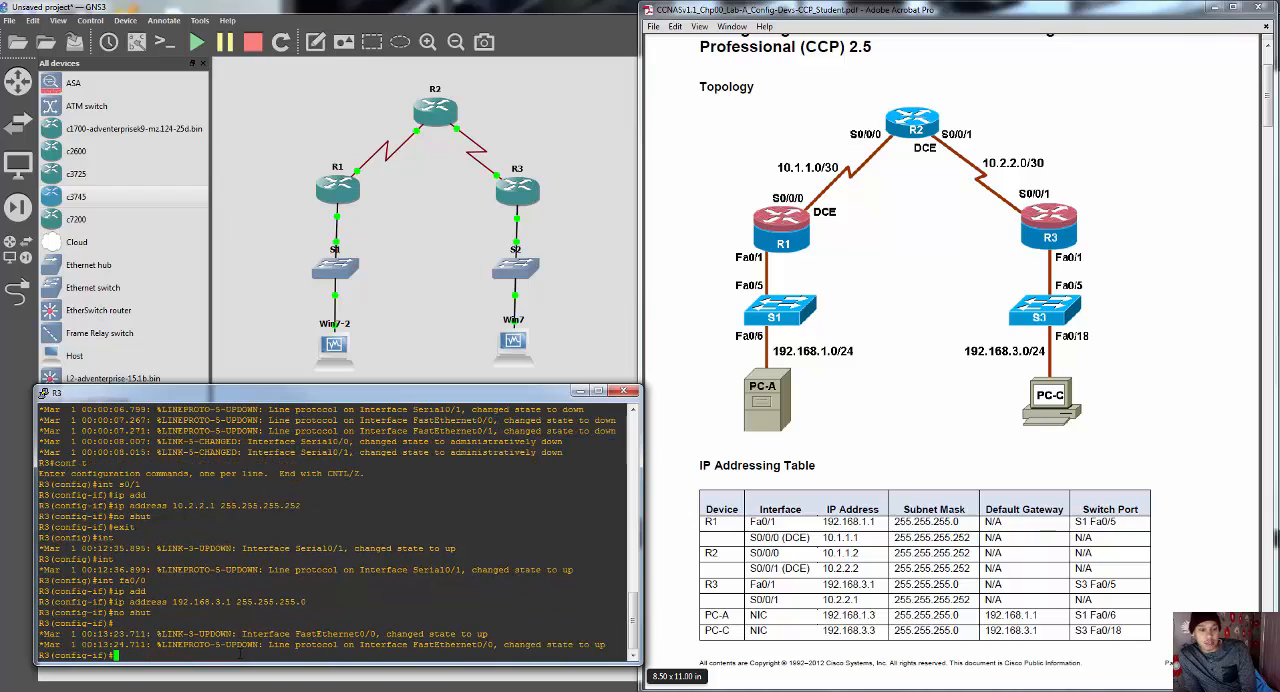
pyautogui.click(630, 393)
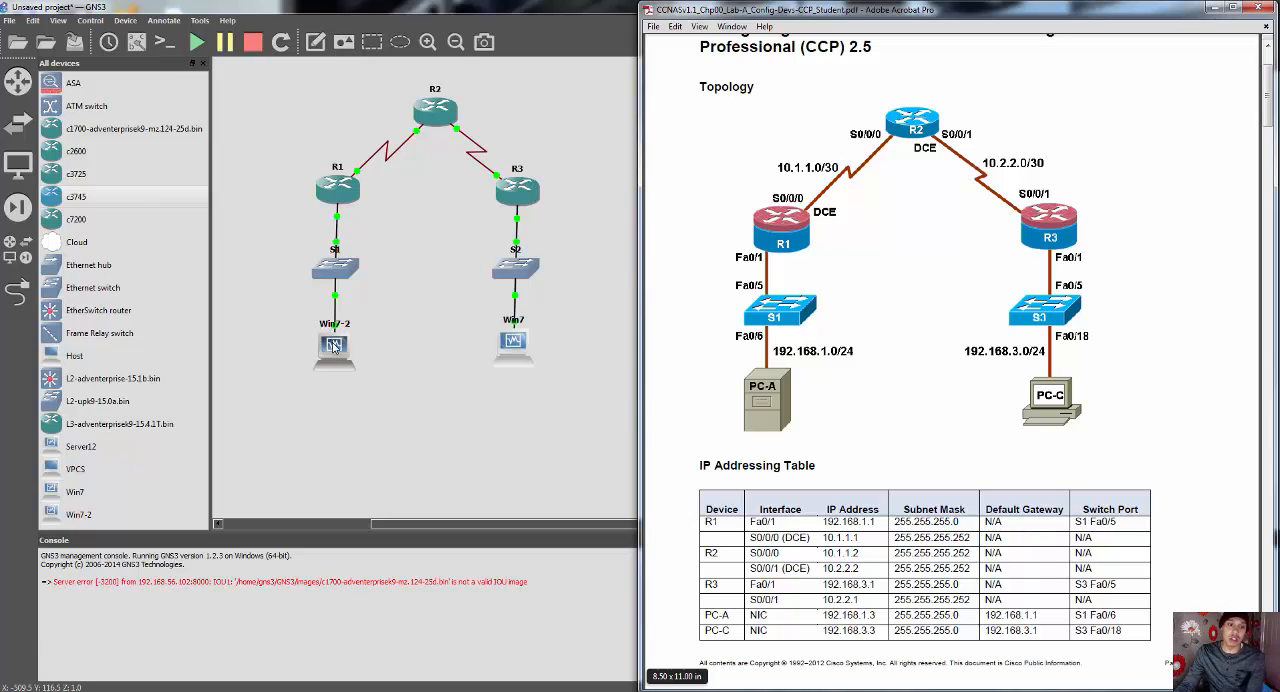
# Step: Switch to the Win7-2 virtual machine in VirtualBox and place its window beside the PDF's addressing table
pyautogui.moveTo(303, 691)
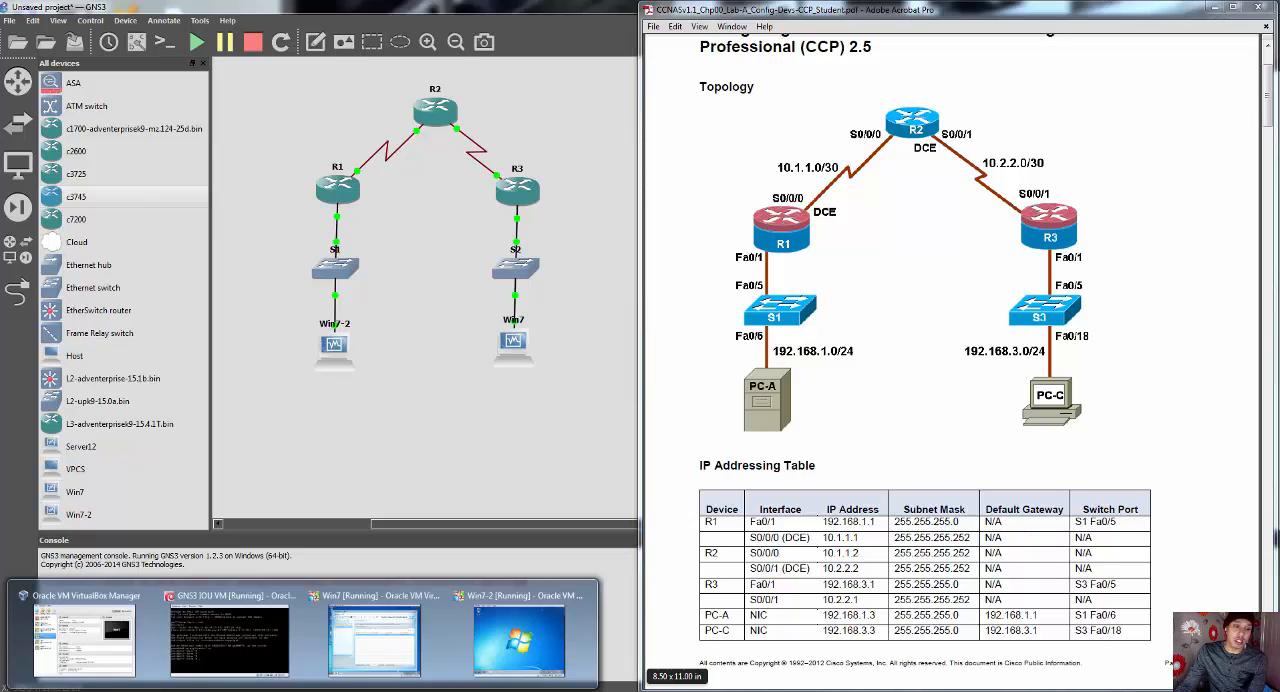
pyautogui.click(518, 632)
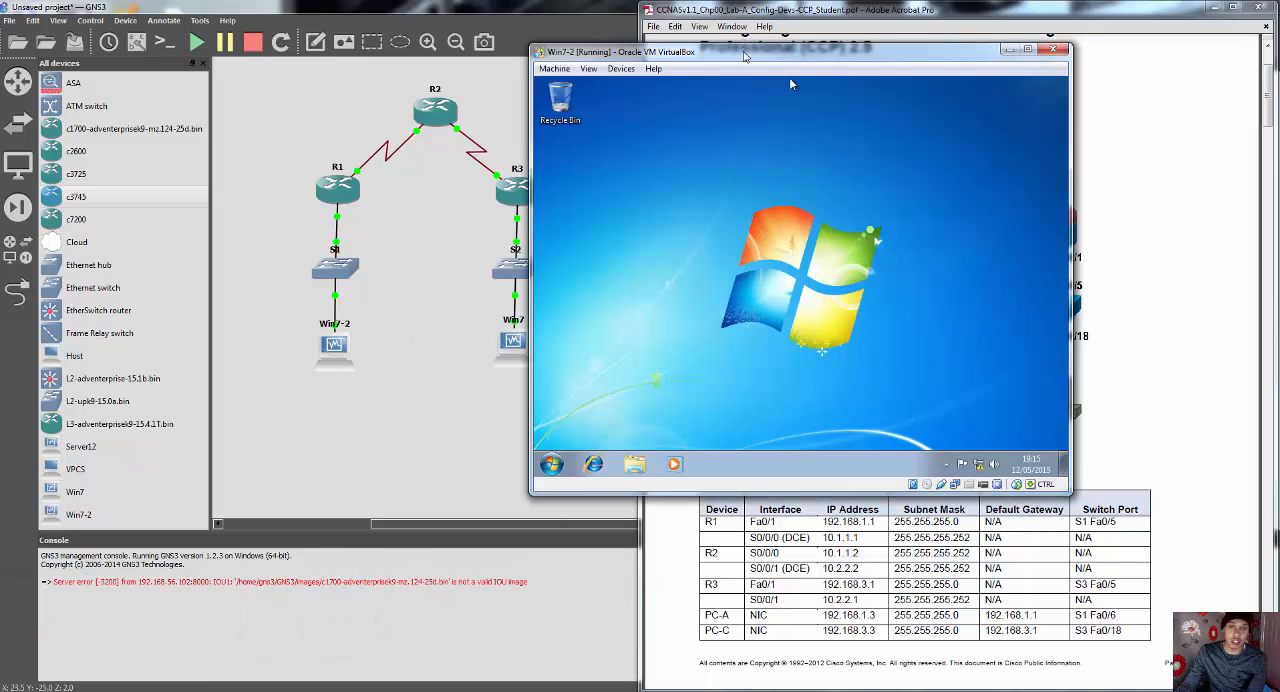
pyautogui.moveTo(744, 47); pyautogui.dragTo(301, 186)
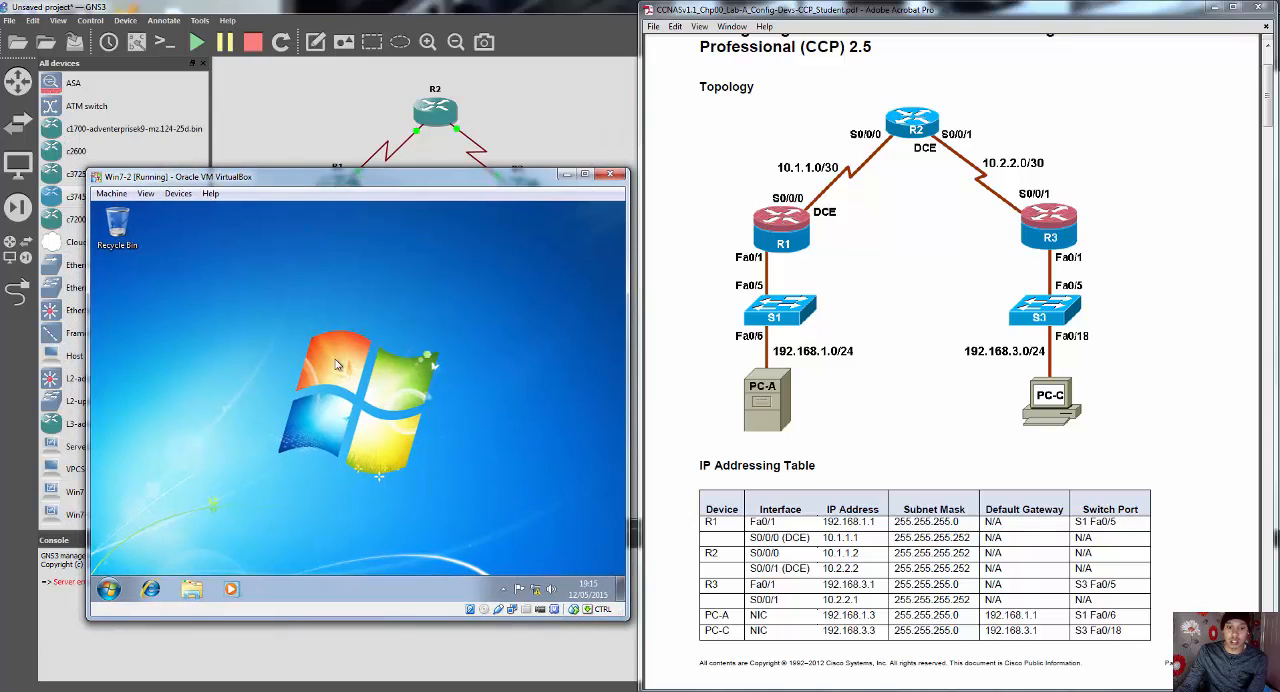
# Step: Open the Internet Protocol Version 4 properties of Win7-2's Local Area Connection through the Network and Sharing Center
pyautogui.click(550, 589)
pyautogui.click(536, 589)
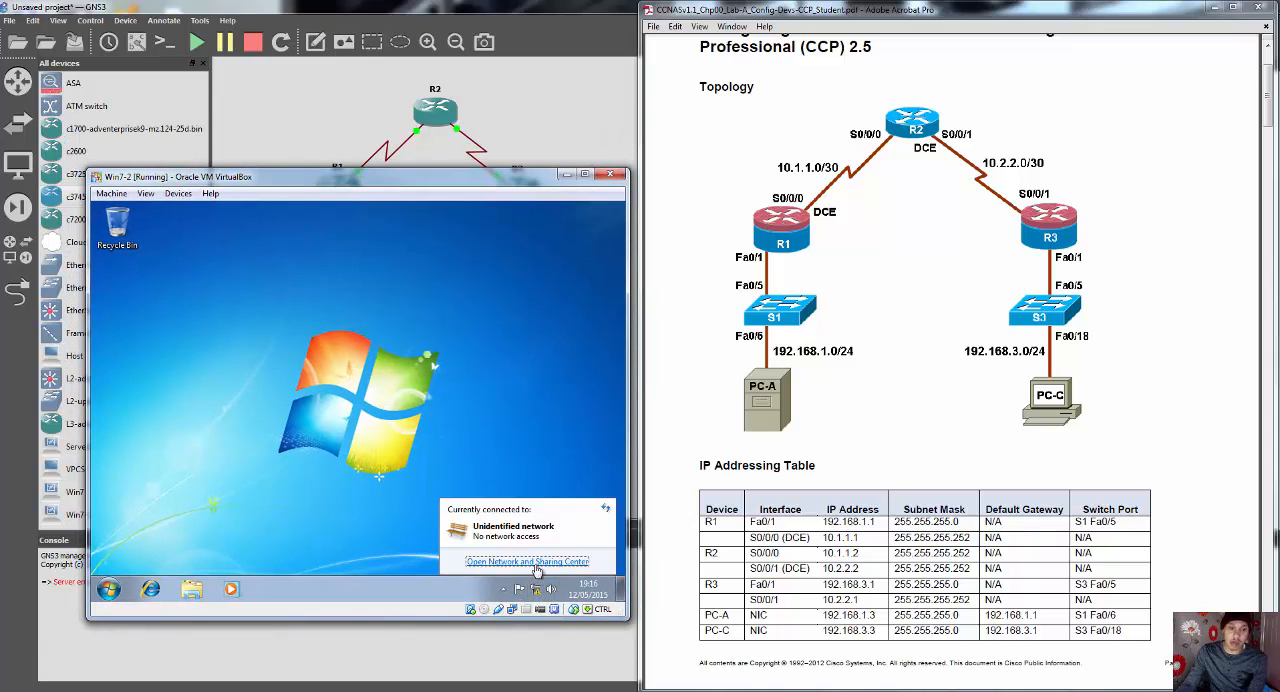
pyautogui.click(535, 564)
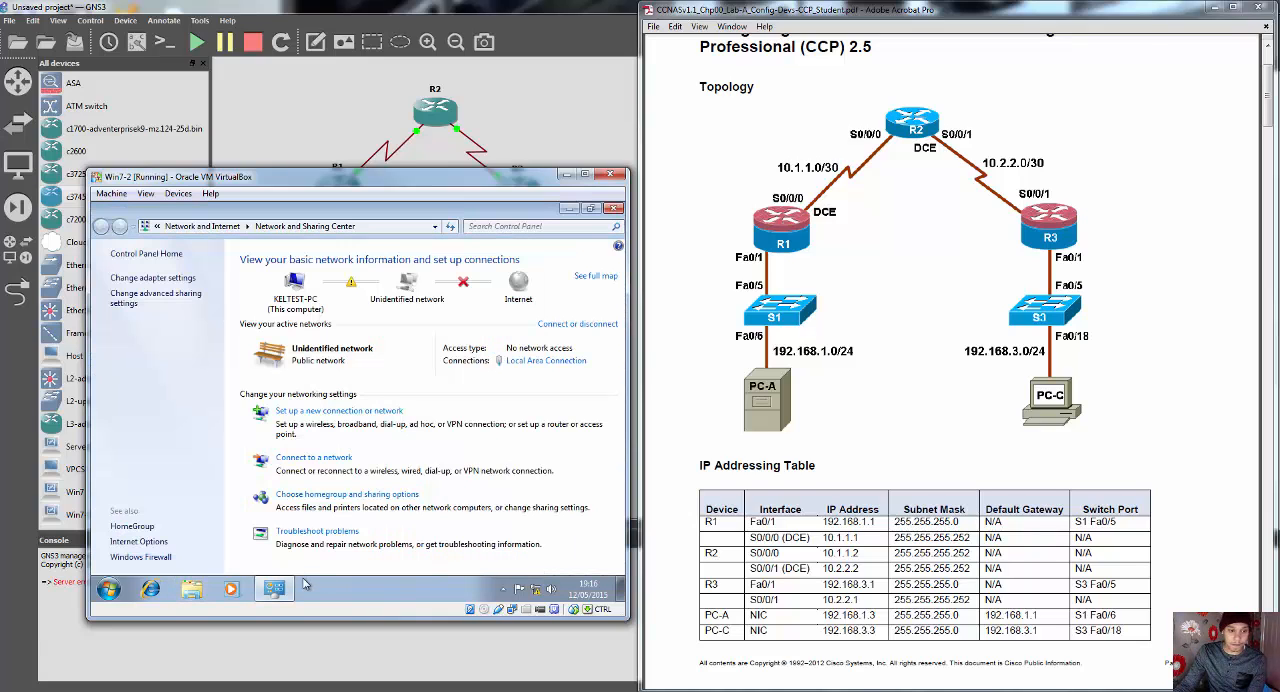
pyautogui.click(152, 278)
pyautogui.rightClick(190, 300)
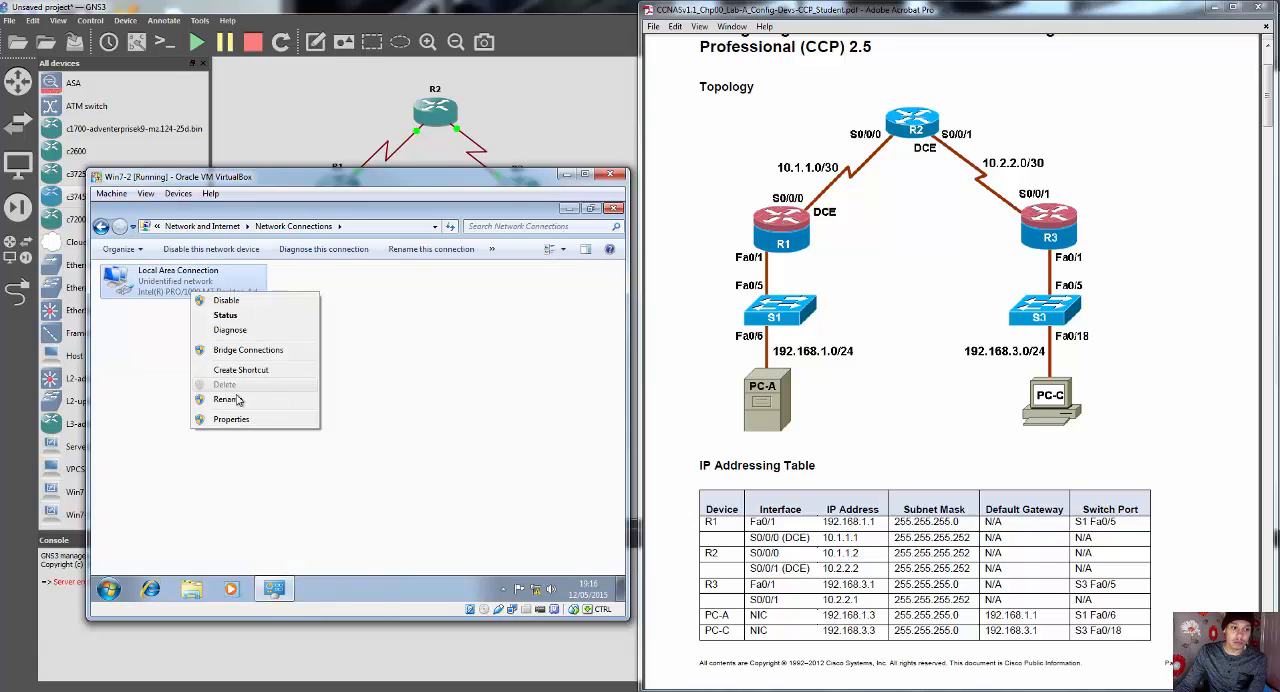
pyautogui.click(238, 426)
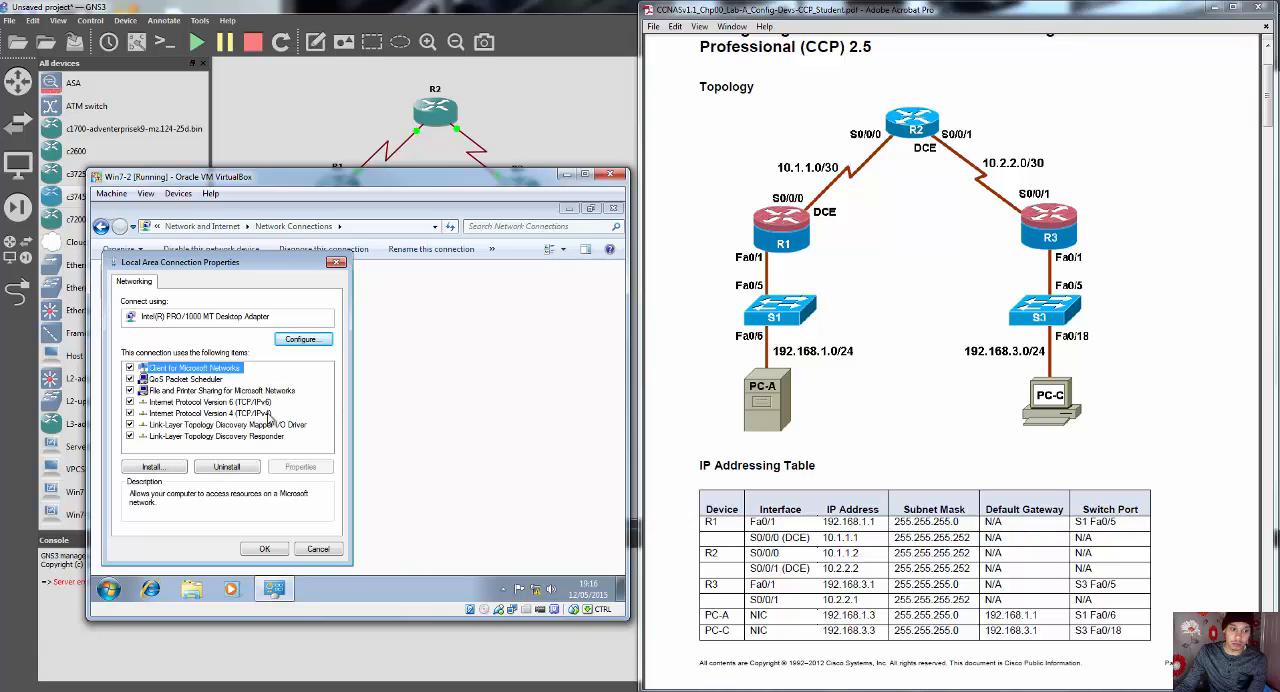
pyautogui.doubleClick(250, 413)
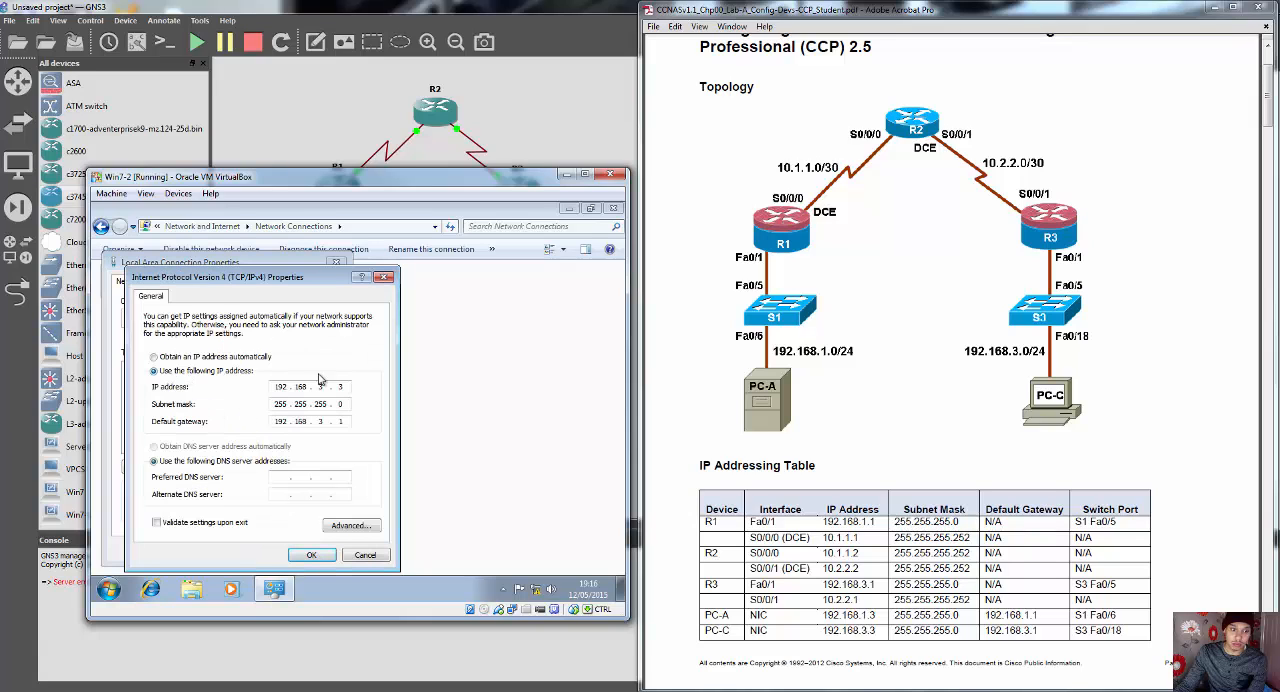
# Step: Set Win7-2's IP address to 192.168.1.3
pyautogui.click(342, 386)
pyautogui.press('BackSpace')
pyautogui.press('BackSpace')
pyautogui.press('BackSpace')
pyautogui.press('BackSpace')
pyautogui.press('BackSpace')
pyautogui.press('BackSpace')
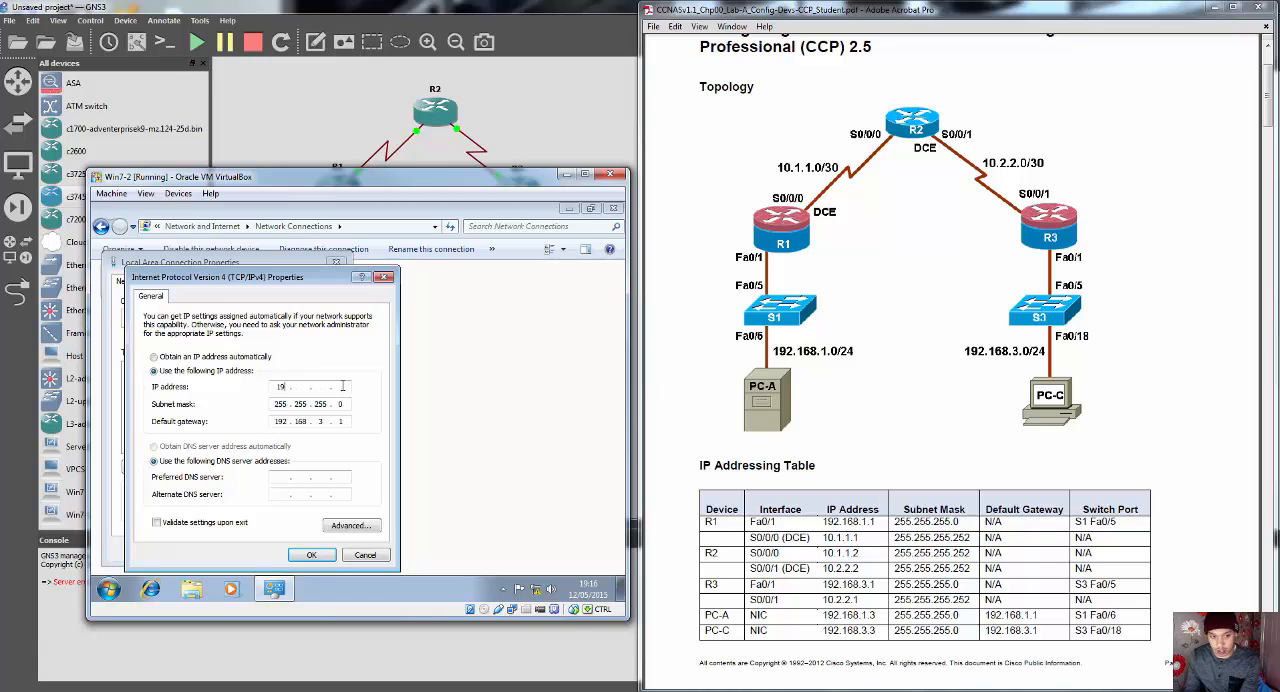
pyautogui.write('2 . 168')
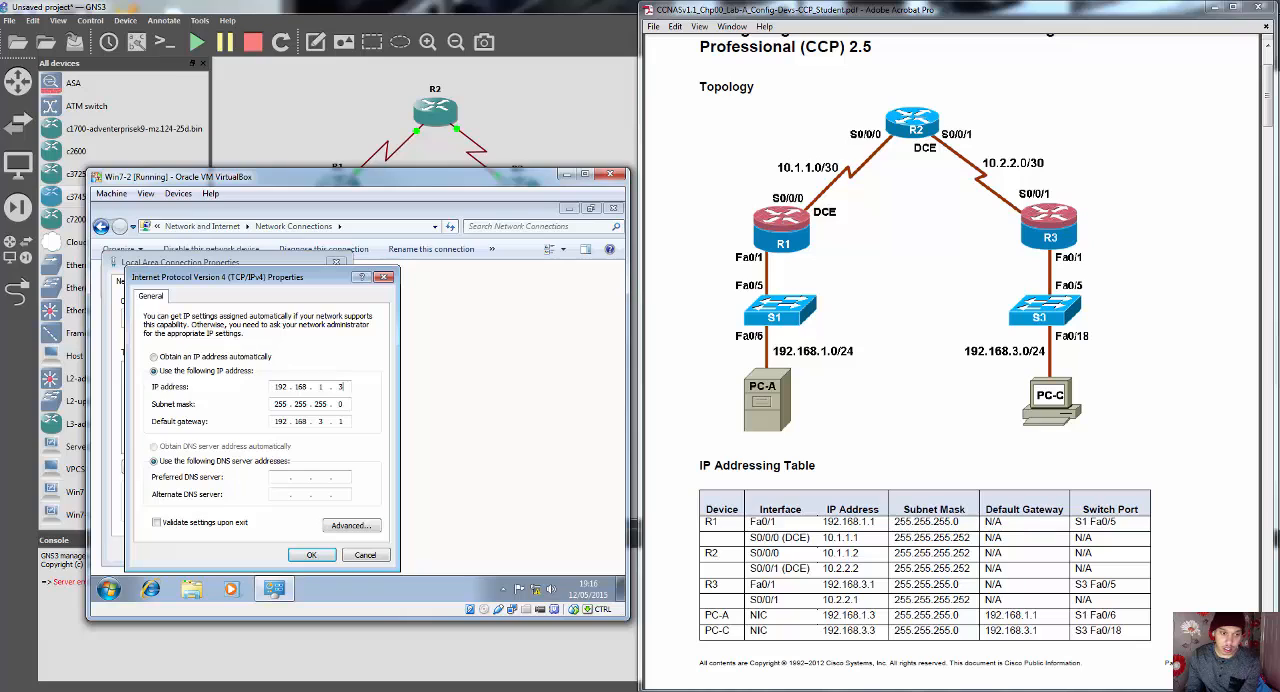
# Step: Set Win7-2's default gateway to 192.168.1.1, and apply the IPv4 and connection properties
pyautogui.press('Tab')
pyautogui.press('Tab')
pyautogui.press('Tab')
pyautogui.click(327, 421)
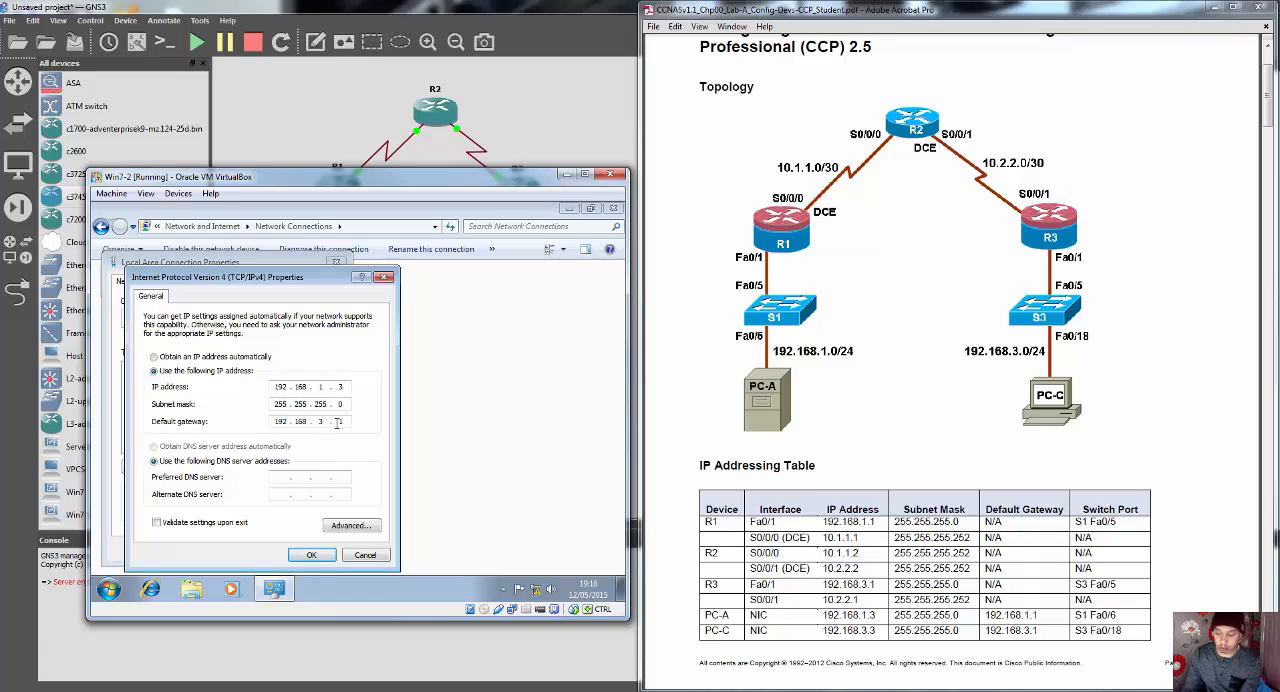
pyautogui.press('BackSpace')
pyautogui.write('1')
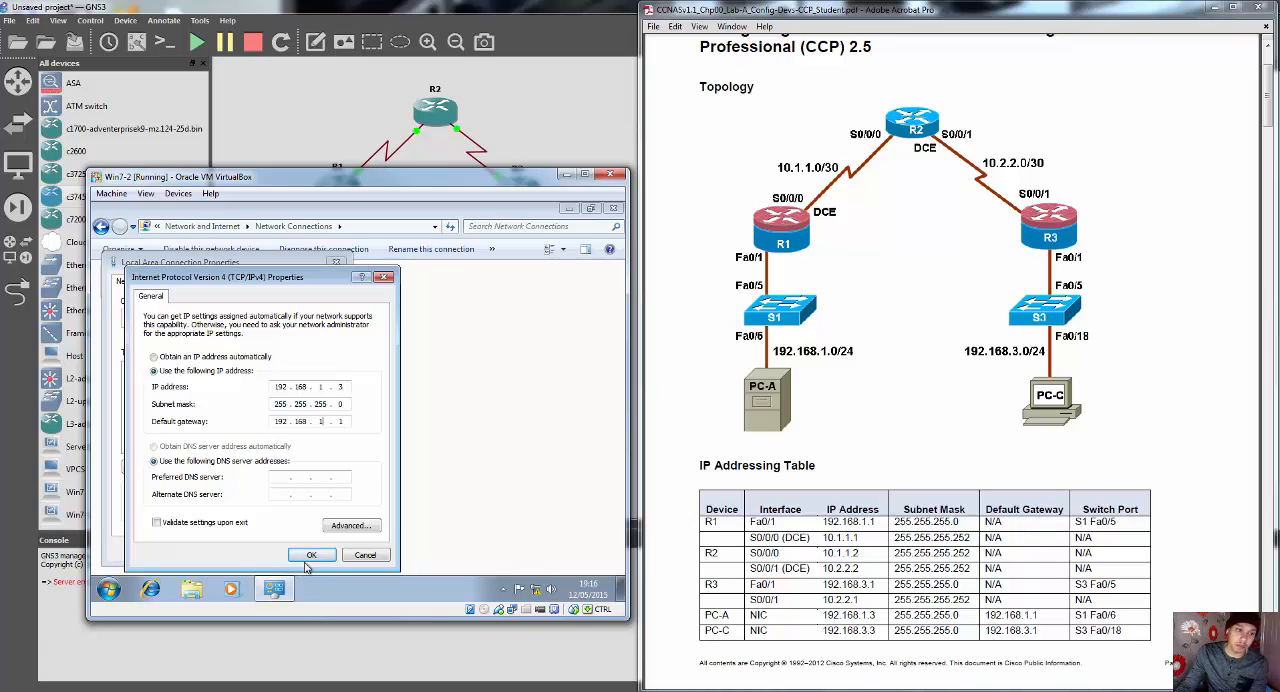
pyautogui.click(309, 554)
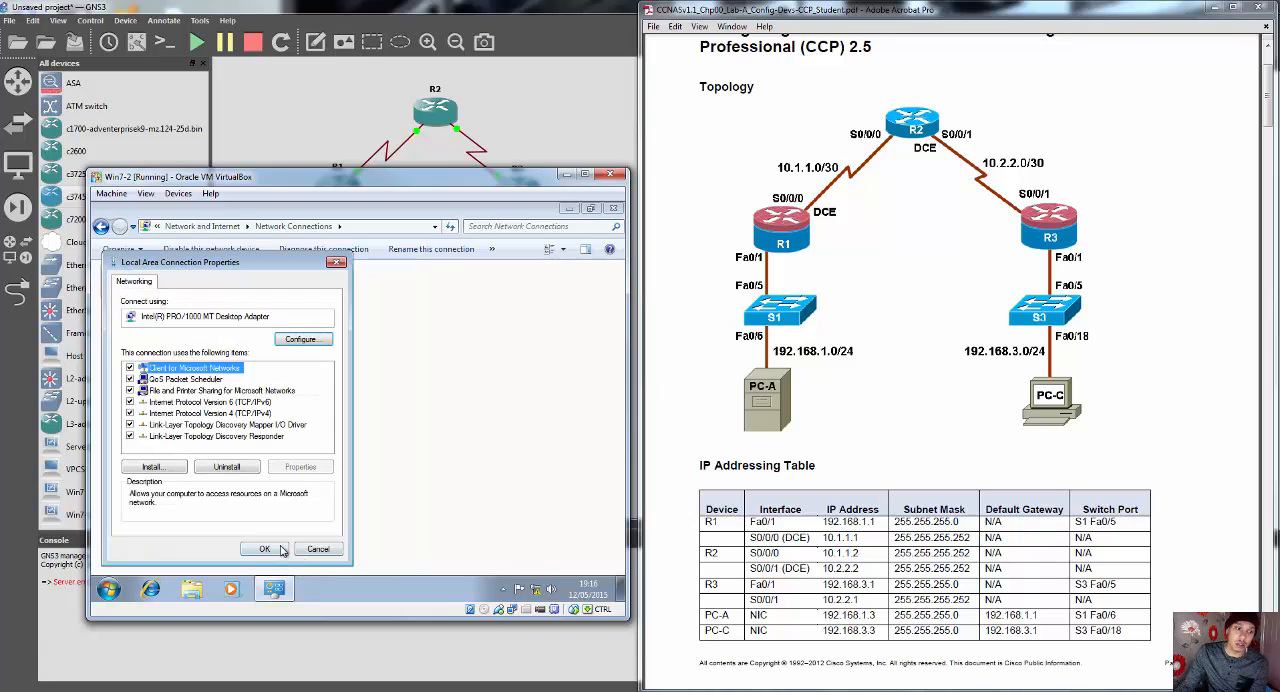
pyautogui.click(284, 553)
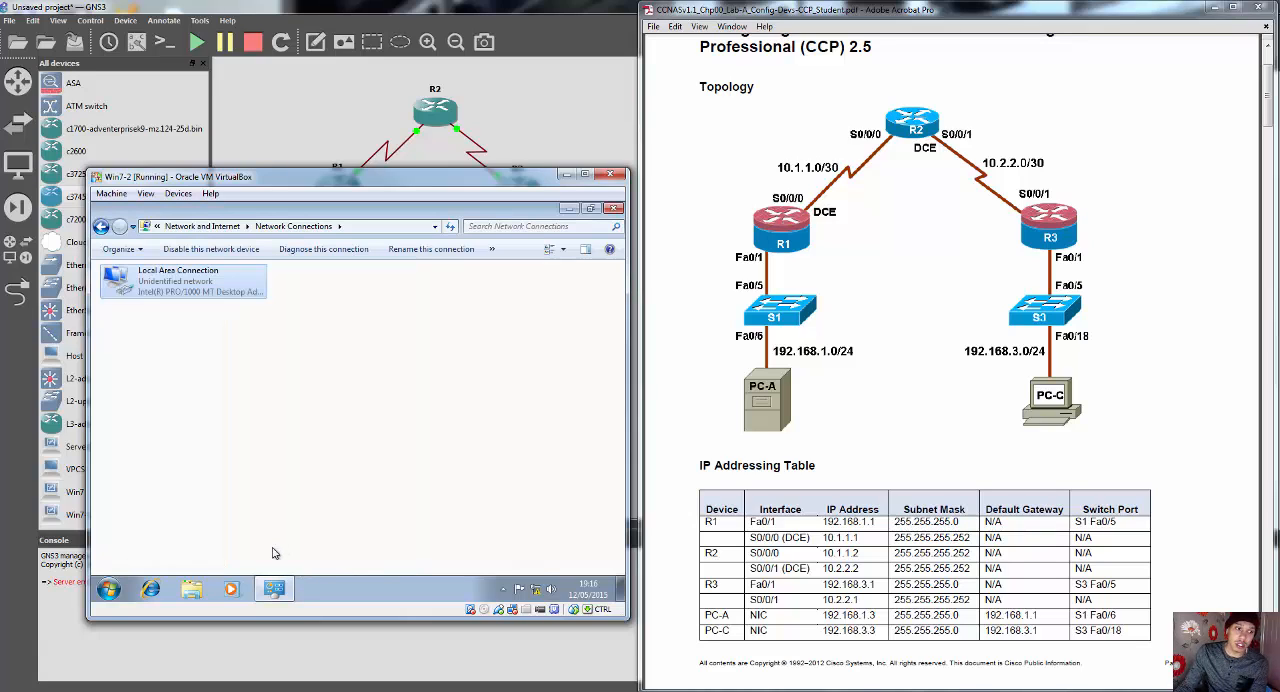
# Step: Close Network Connections, set Win7-2's network location to Home, and minimize the virtual machine
pyautogui.click(613, 209)
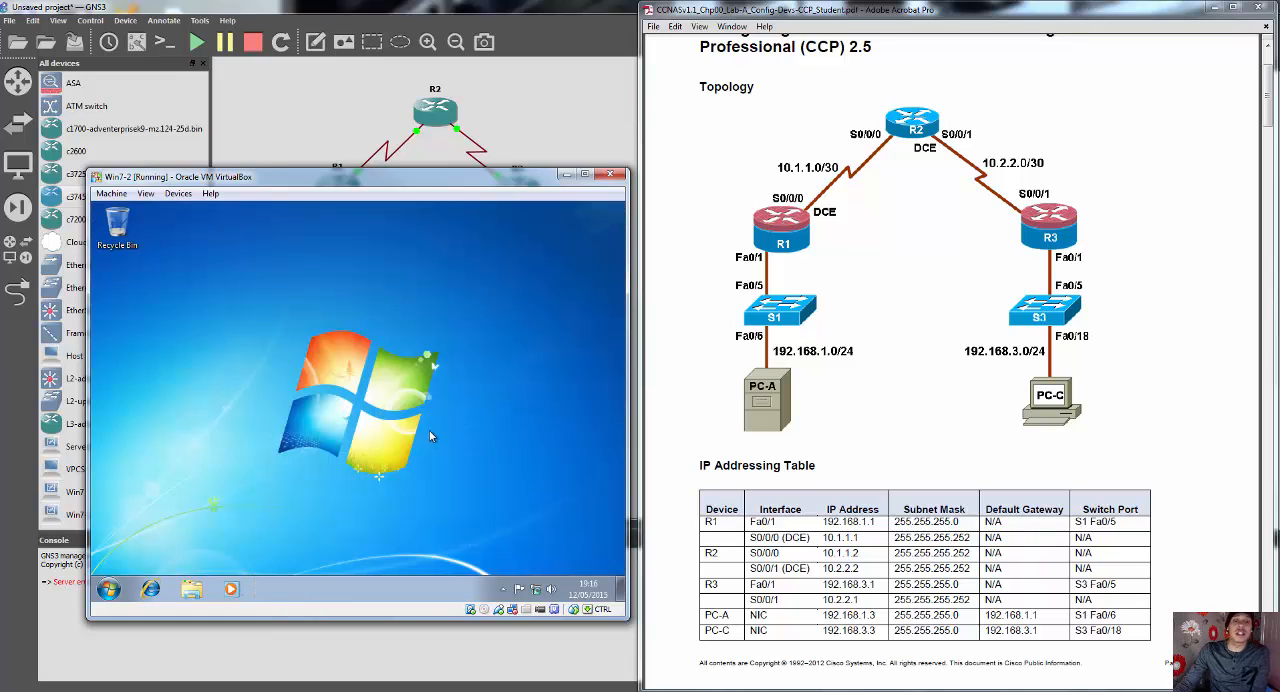
pyautogui.click(343, 343)
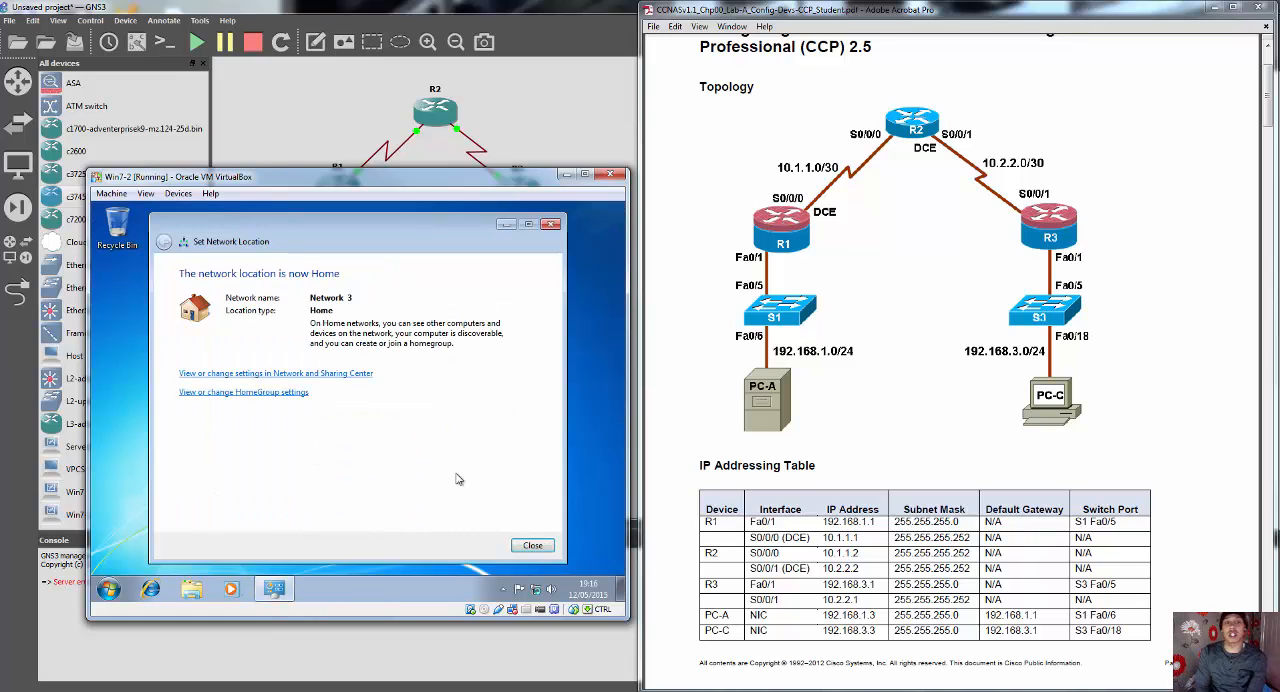
pyautogui.click(530, 546)
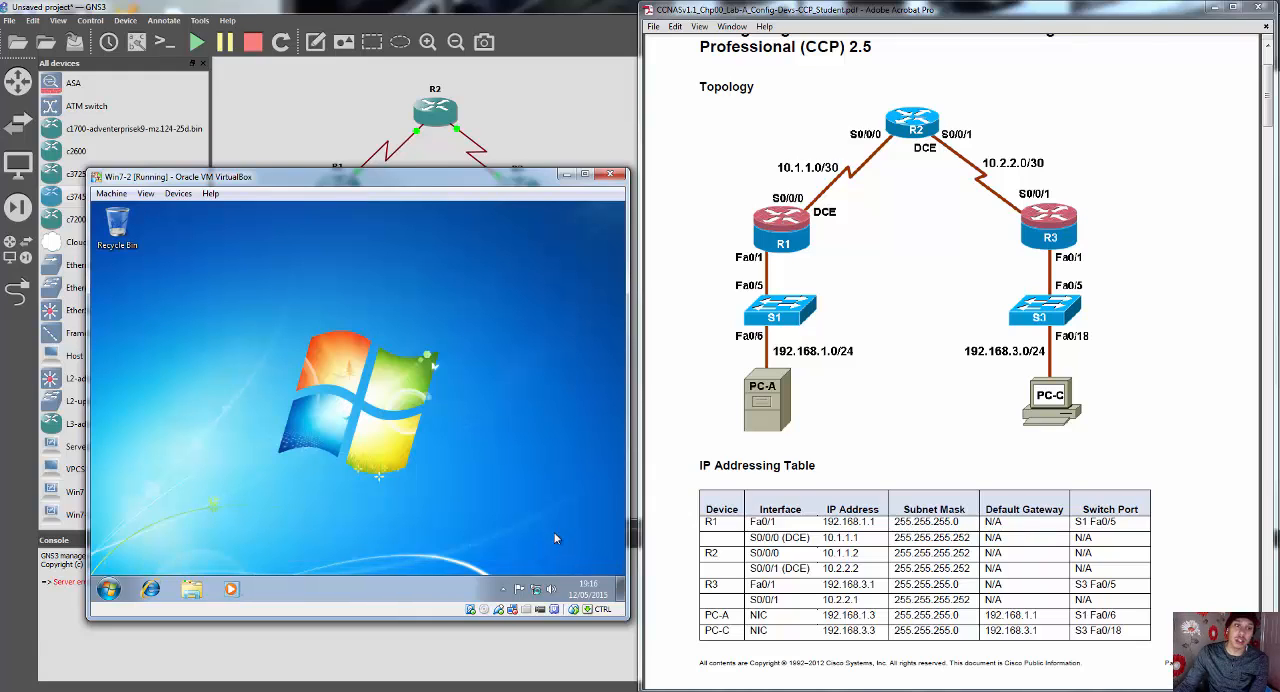
pyautogui.click(566, 174)
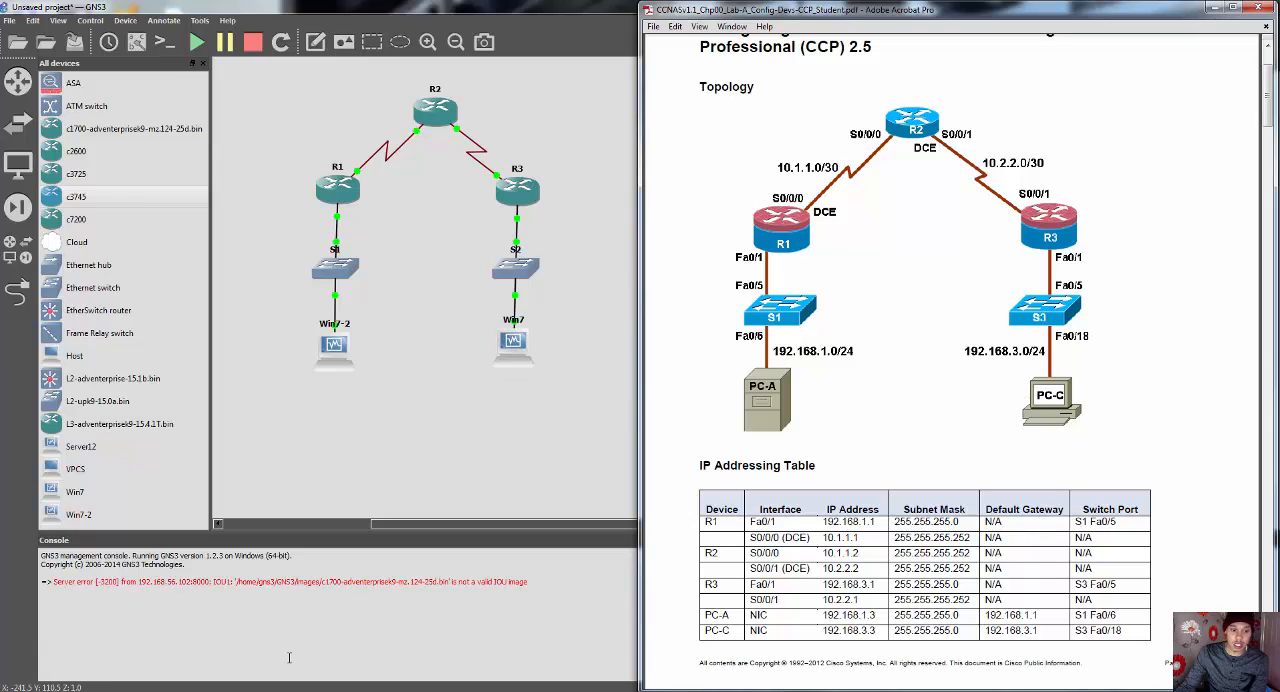
# Step: Switch to the Win7 virtual machine and minimize Cisco Configuration Professional in it
pyautogui.click(302, 691)
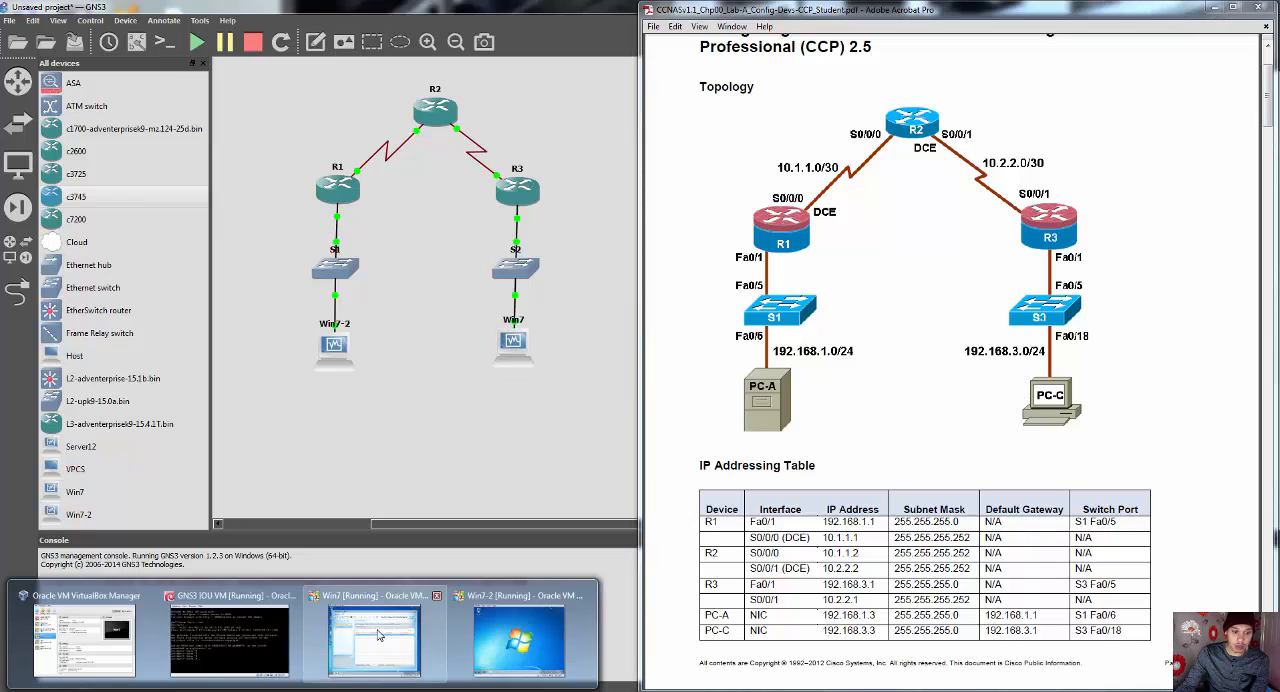
pyautogui.click(404, 636)
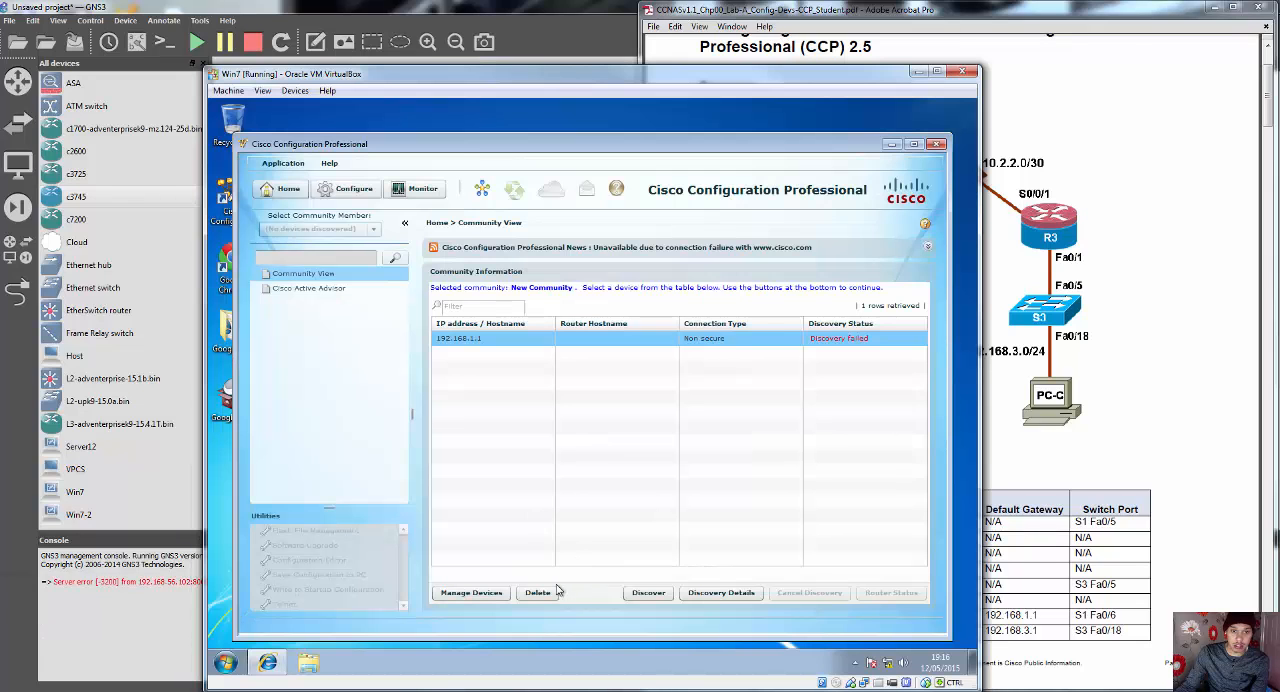
pyautogui.click(891, 144)
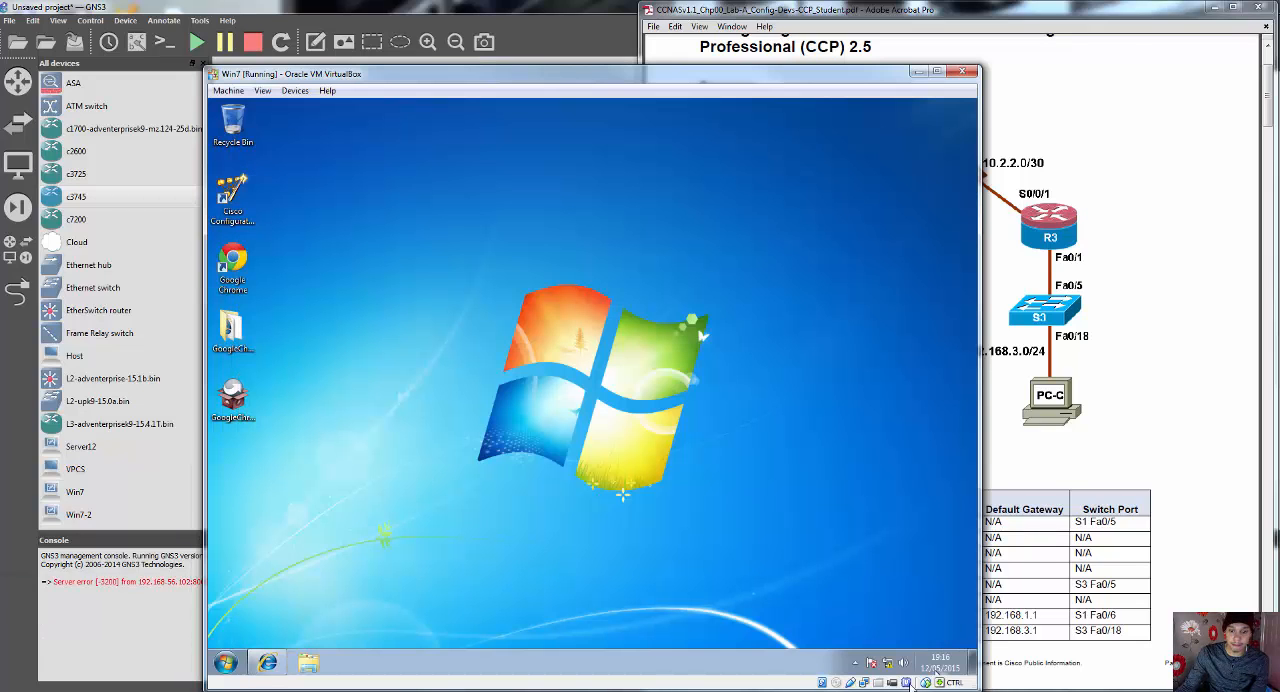
# Step: Open the IPv4 properties of Win7's Local Area Connection, and move the virtual machine window clear of the PDF's addressing table
pyautogui.click(888, 664)
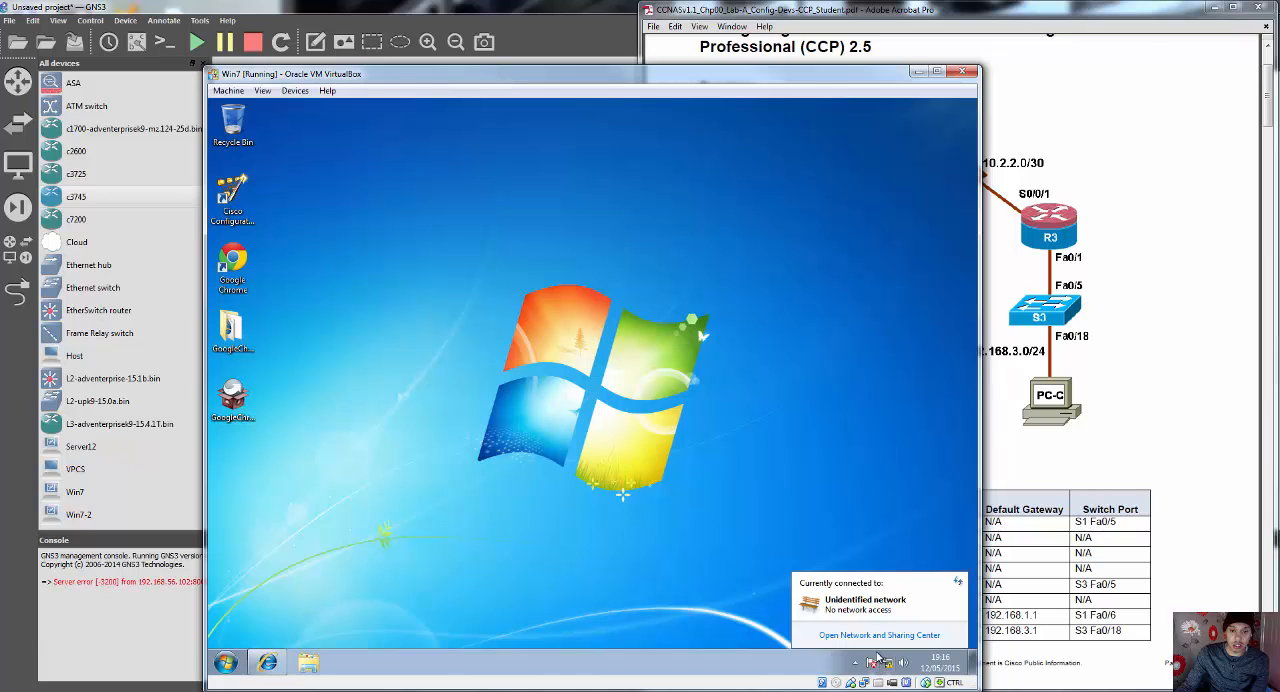
pyautogui.click(872, 636)
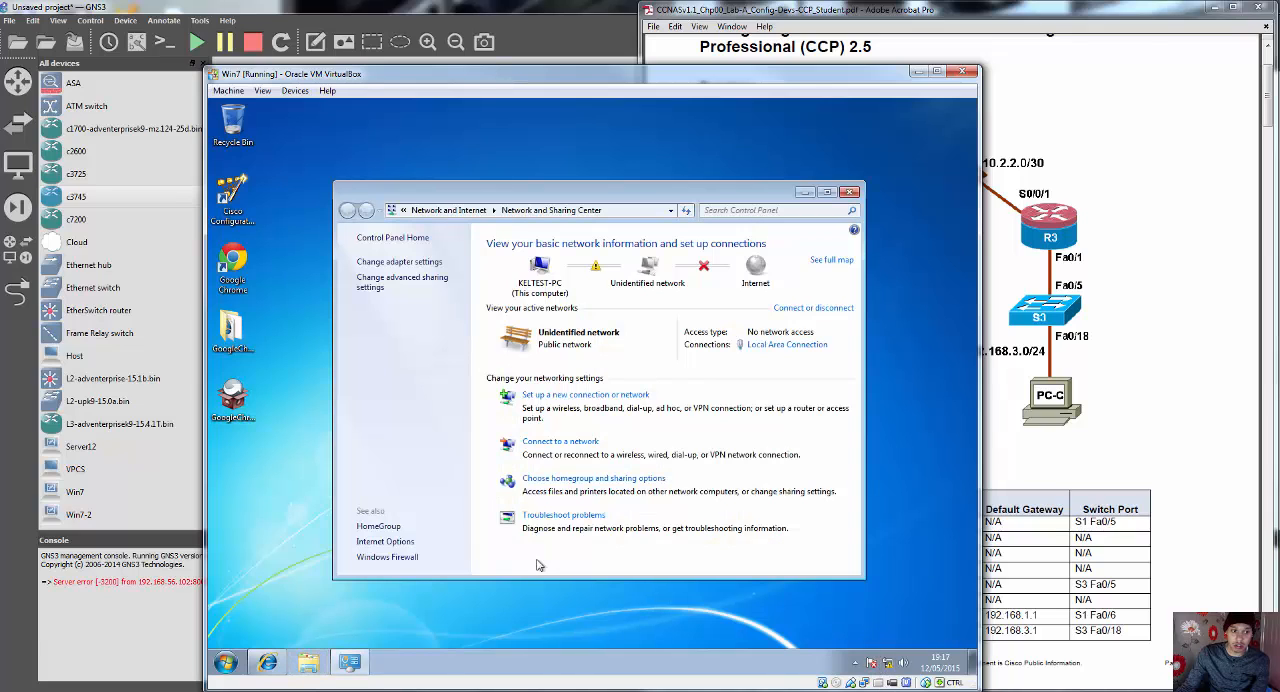
pyautogui.click(422, 262)
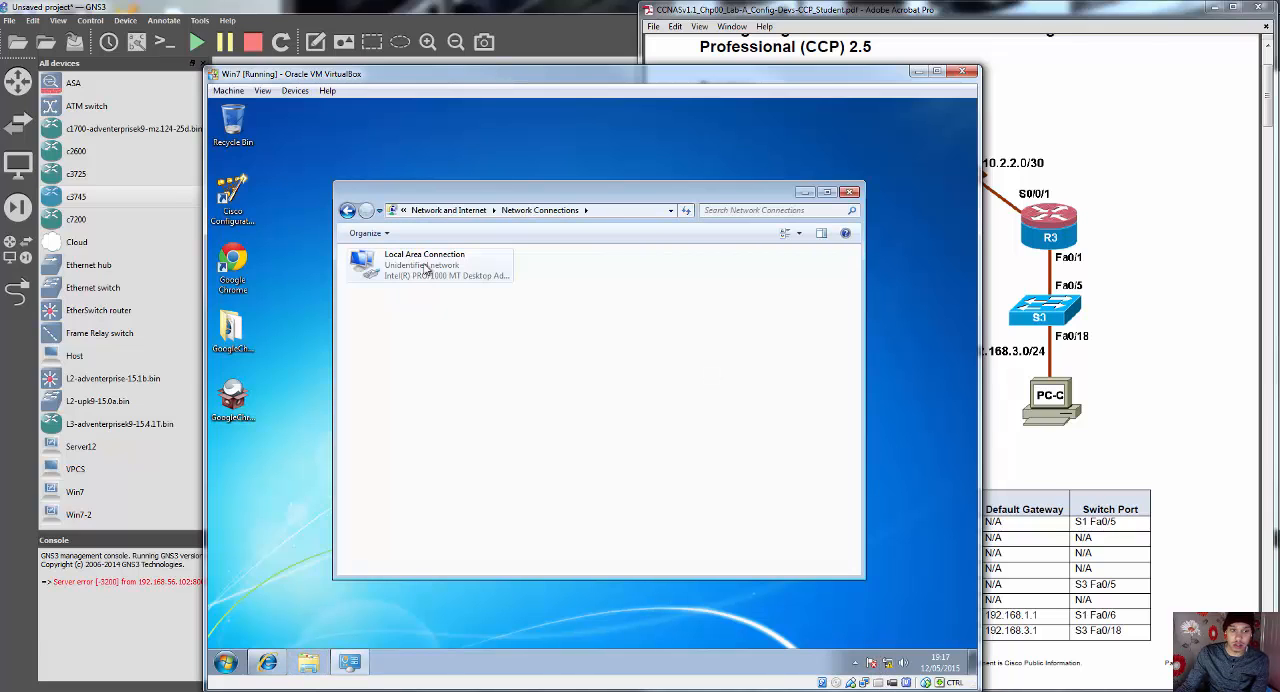
pyautogui.rightClick(409, 264)
pyautogui.click(444, 392)
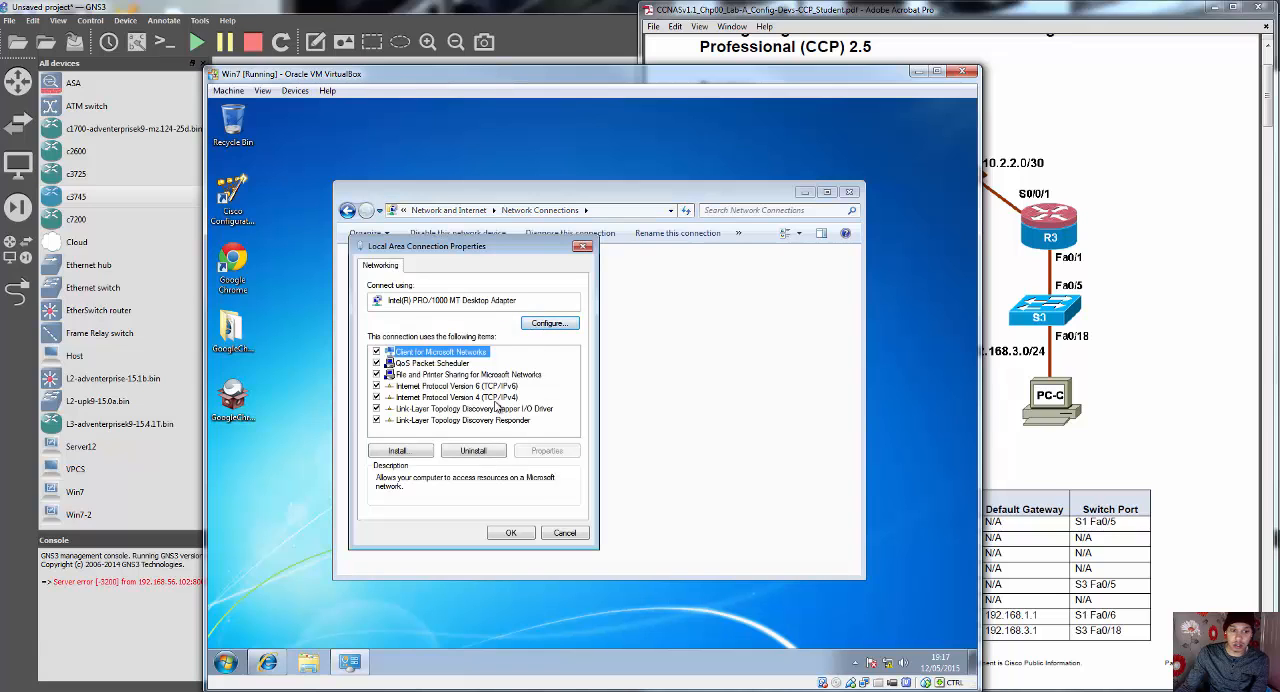
pyautogui.doubleClick(494, 399)
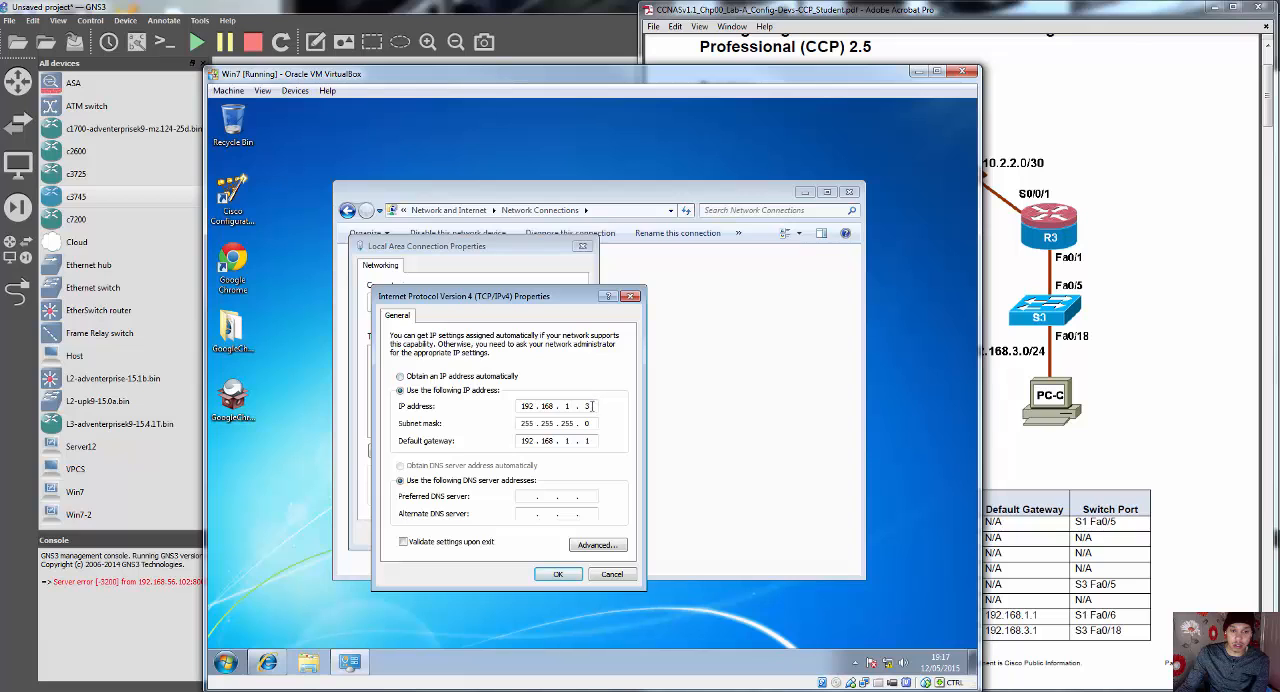
pyautogui.moveTo(582, 79); pyautogui.dragTo(291, 88)
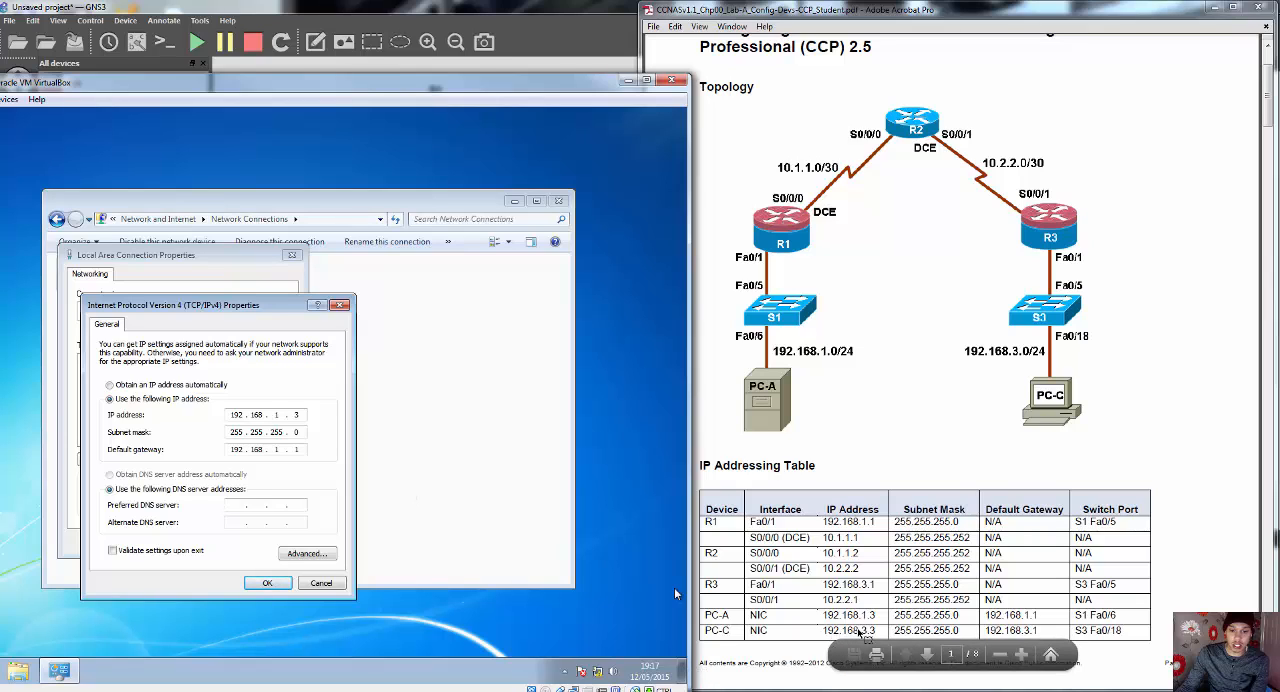
# Step: Set Win7's IP address to 192.168.3.3 and default gateway to 192.168.3.1, and apply the IPv4 and connection properties
pyautogui.click(283, 414)
pyautogui.press('BackSpace')
pyautogui.write('3')
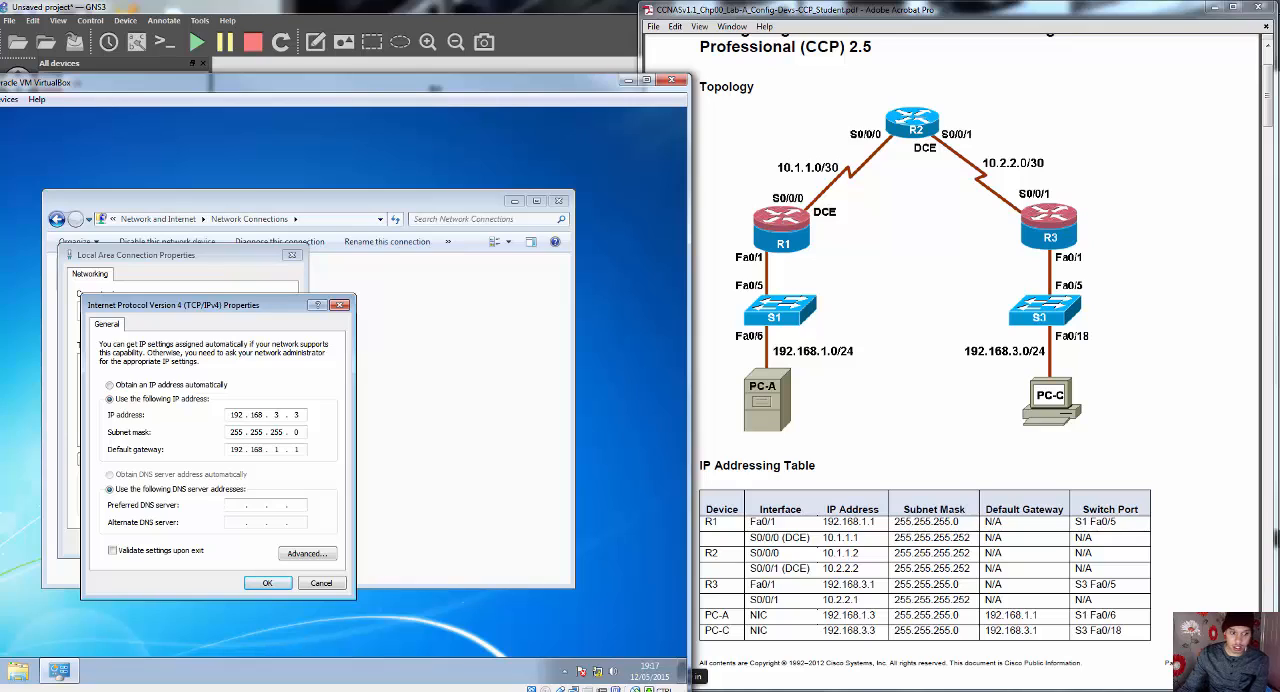
pyautogui.click(279, 449)
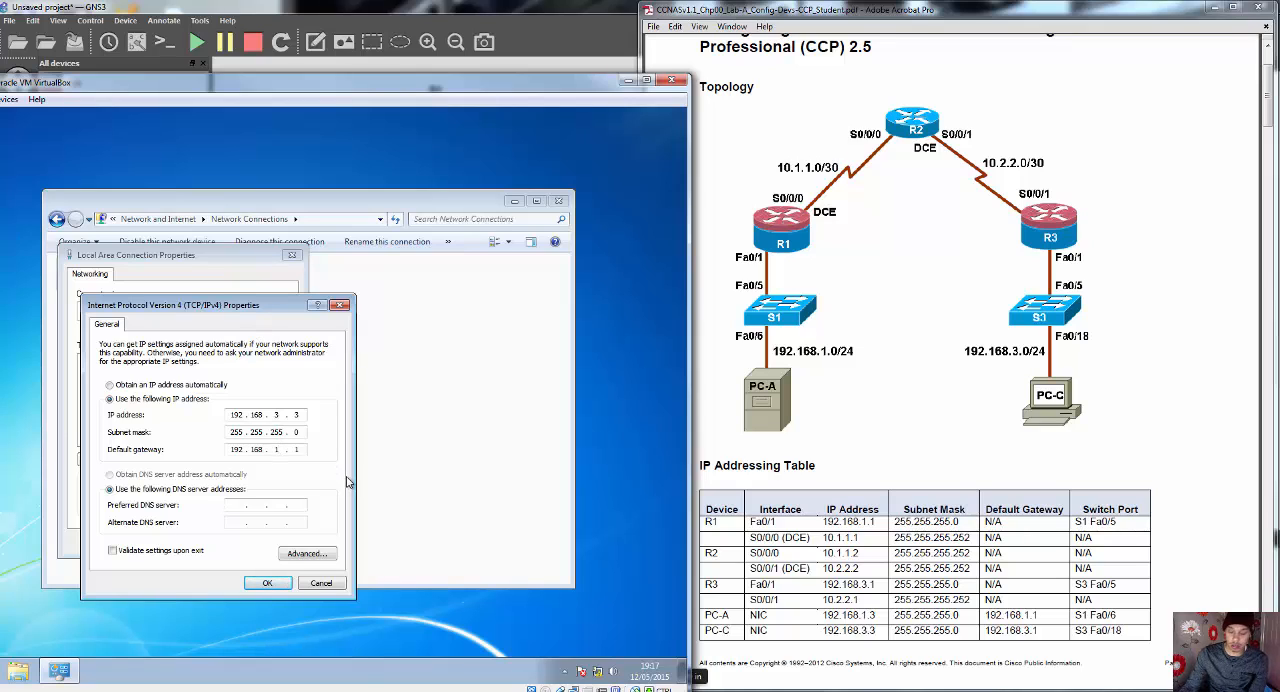
pyautogui.press('BackSpace')
pyautogui.write('3')
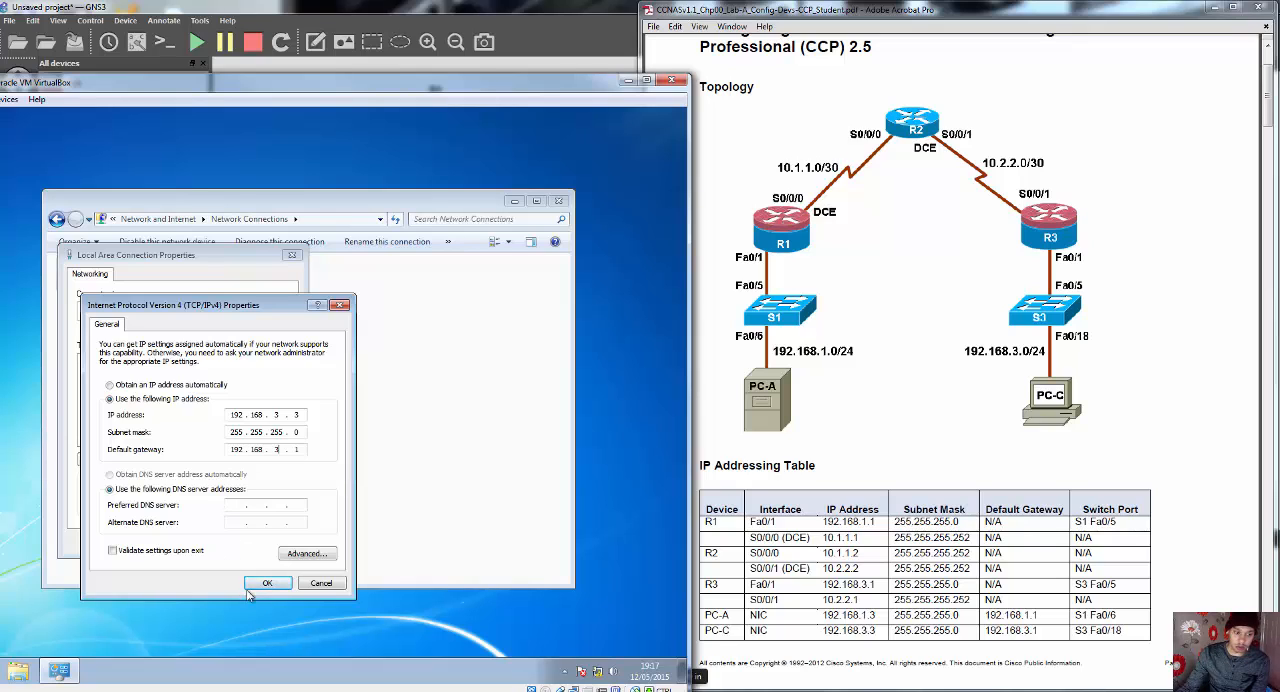
pyautogui.click(252, 588)
pyautogui.click(237, 548)
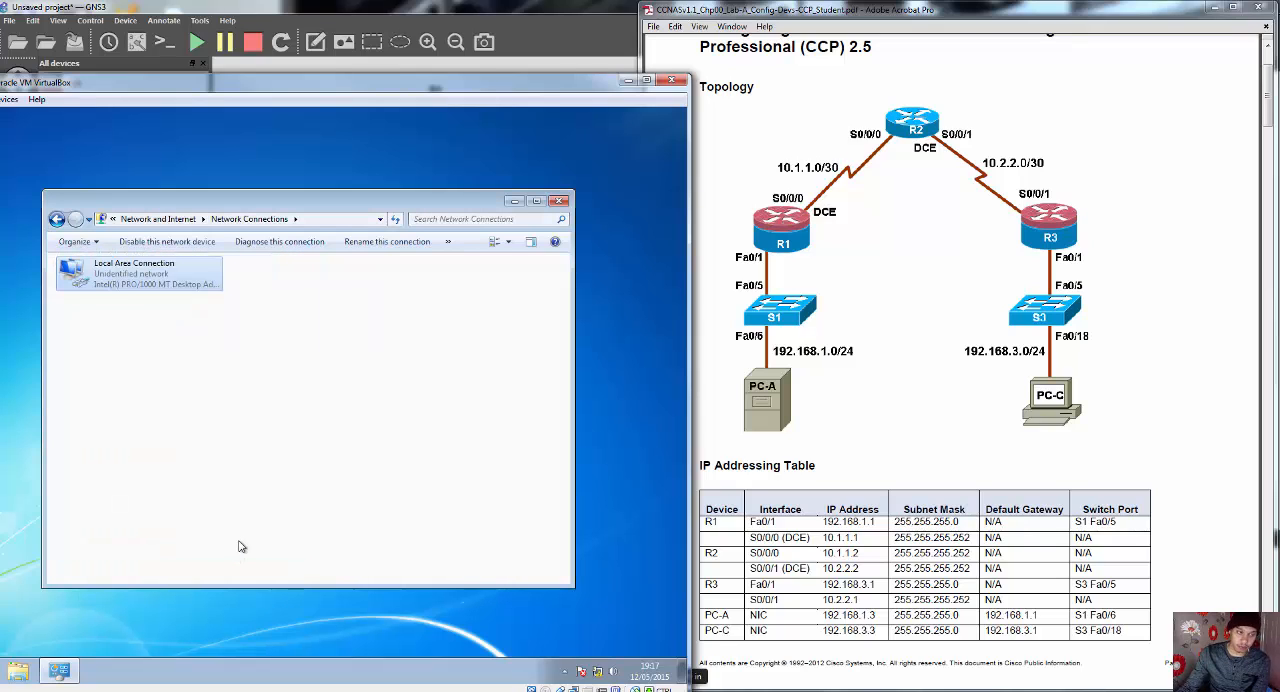
# Step: Close Network Connections, set Win7's network location to Home, and minimize the virtual machine
pyautogui.click(559, 200)
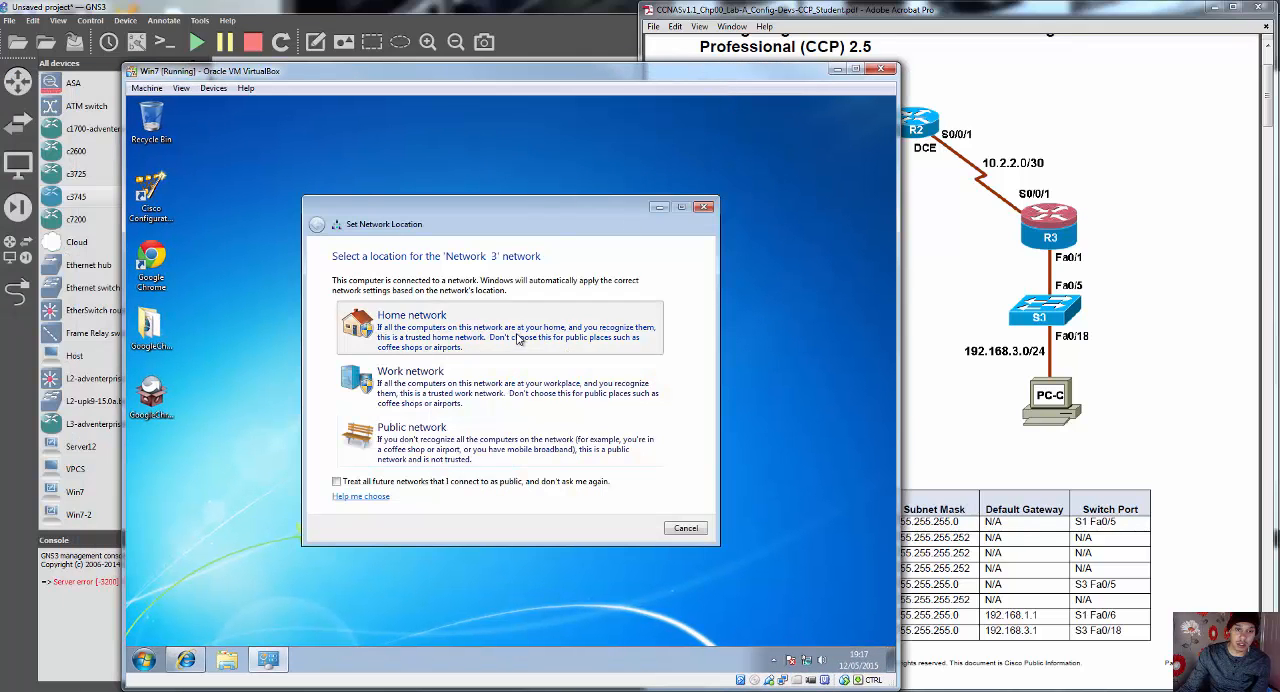
pyautogui.click(518, 336)
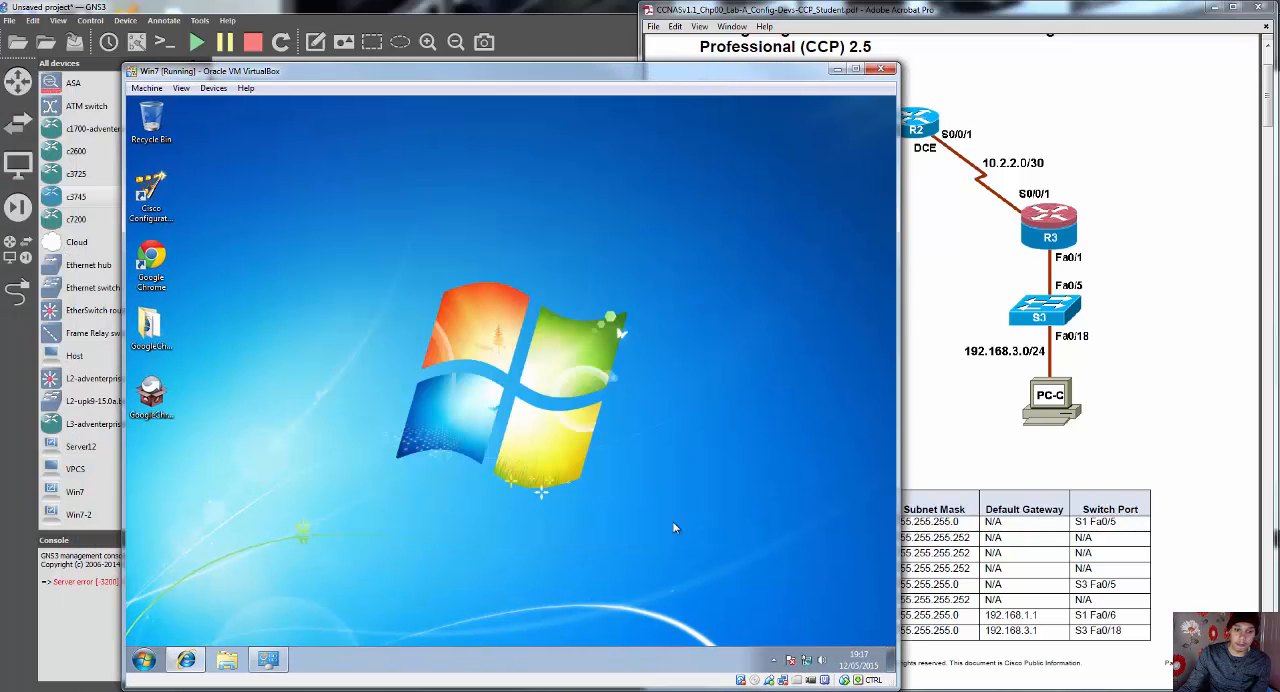
pyautogui.click(670, 527)
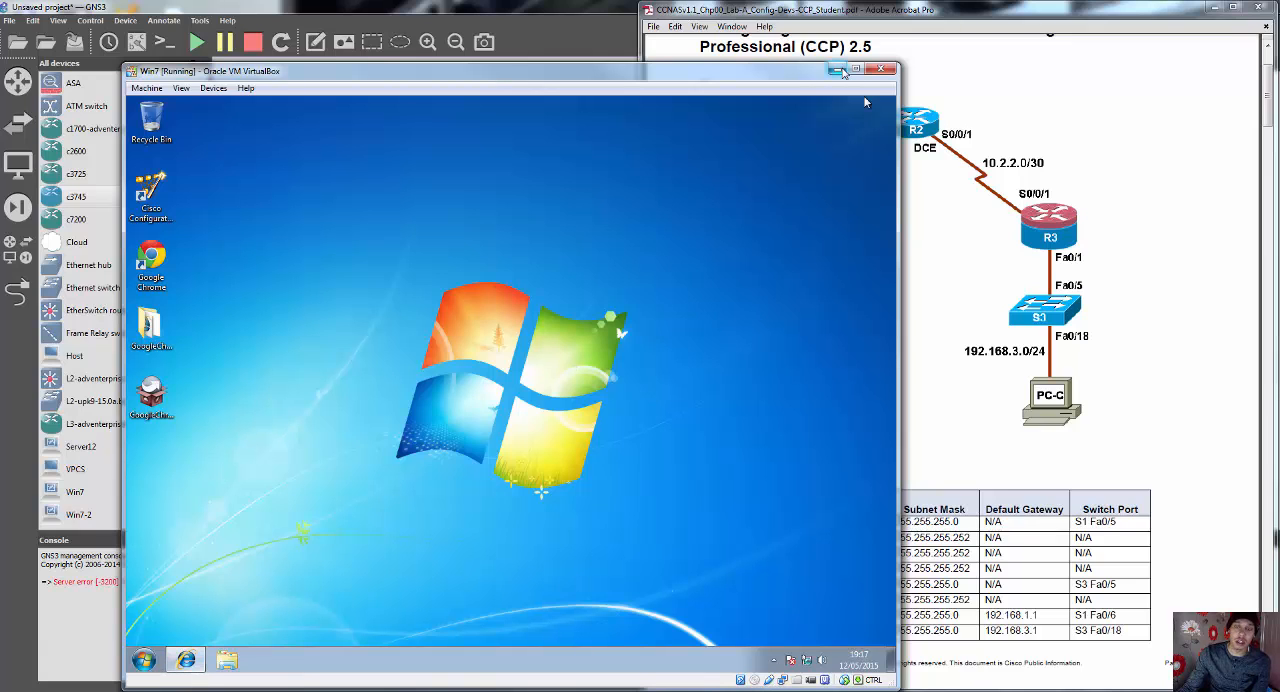
pyautogui.click(836, 70)
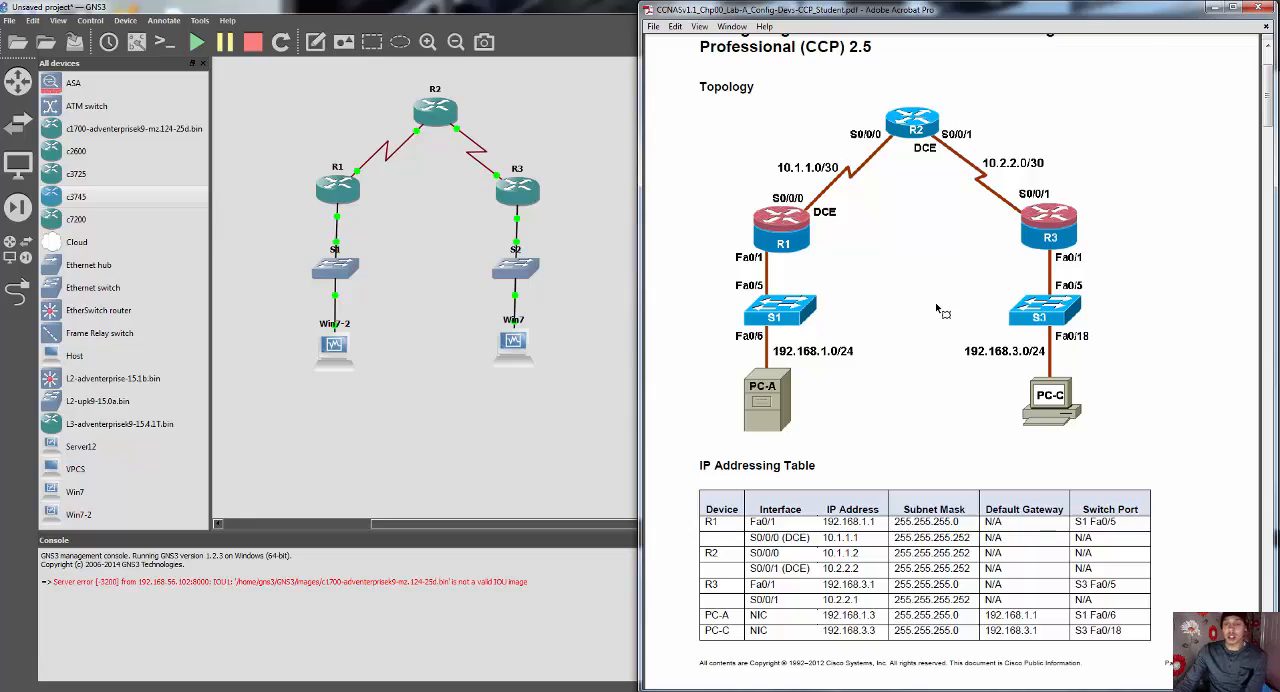
# Step: Examine the basic router settings in Part 1, Step 2 of the lab PDF and compare them with the GNS3 topology
pyautogui.scroll(-15, 940, 313)
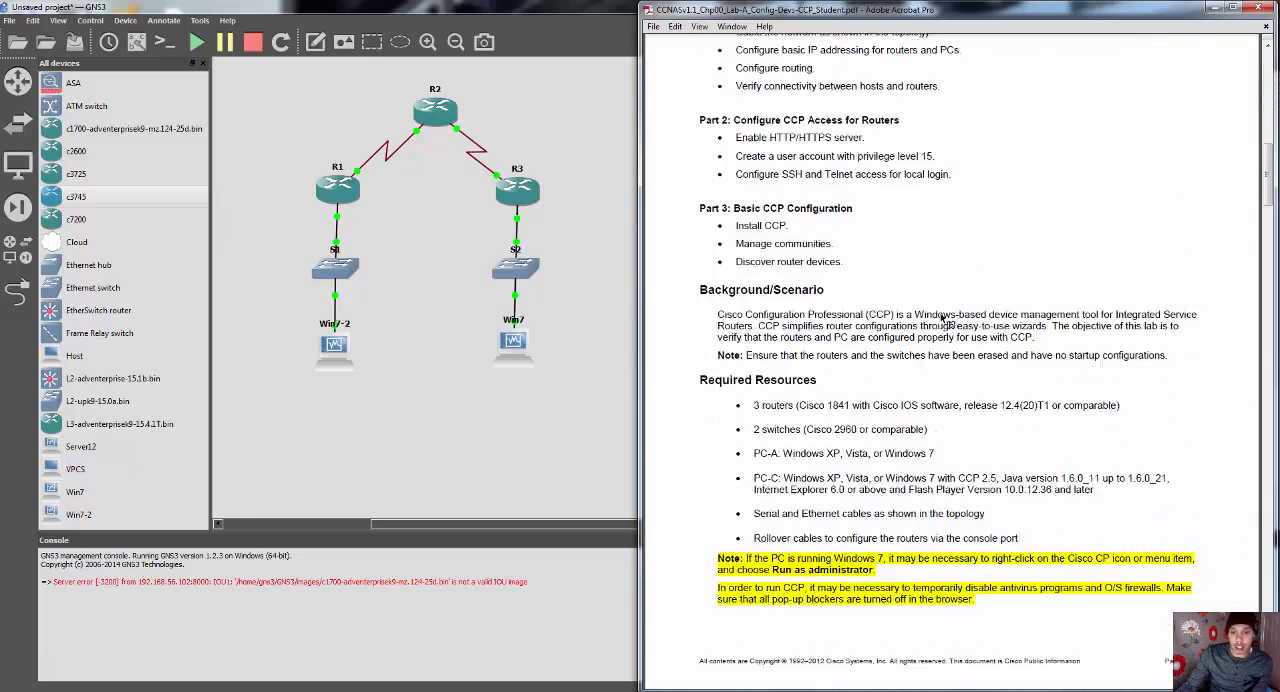
pyautogui.scroll(-12, 945, 330)
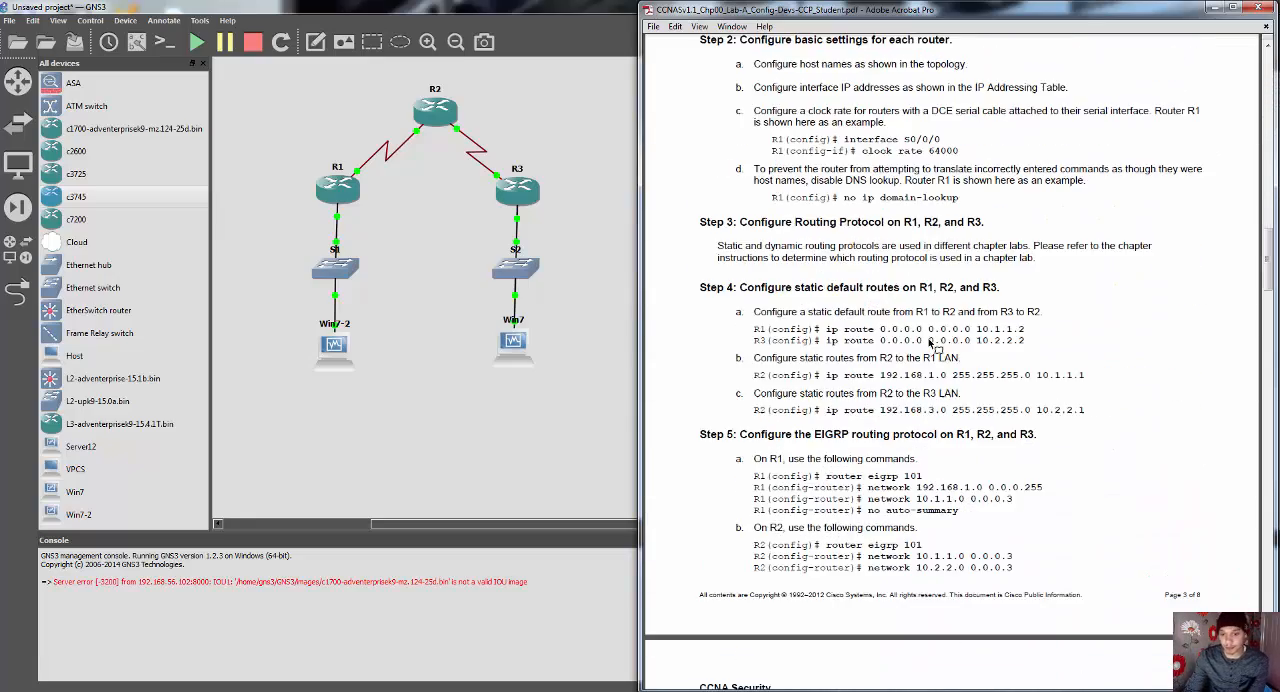
pyautogui.scroll(2, 908, 352)
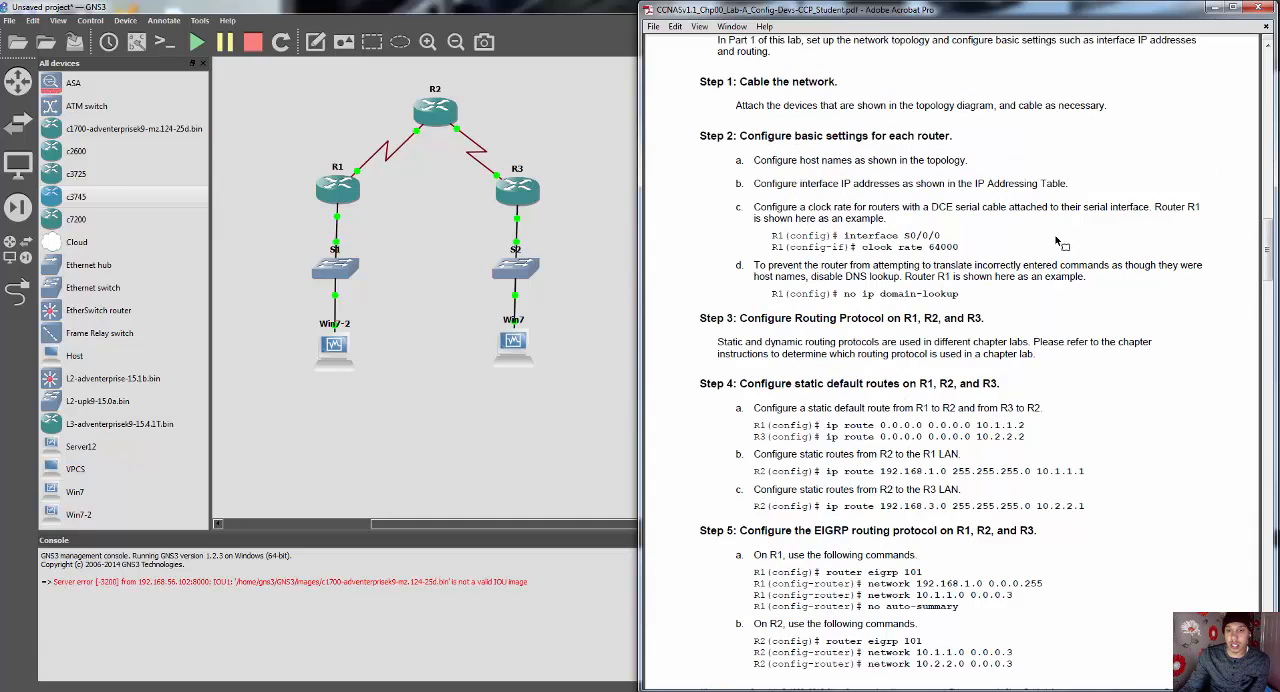
pyautogui.scroll(1, 1057, 240)
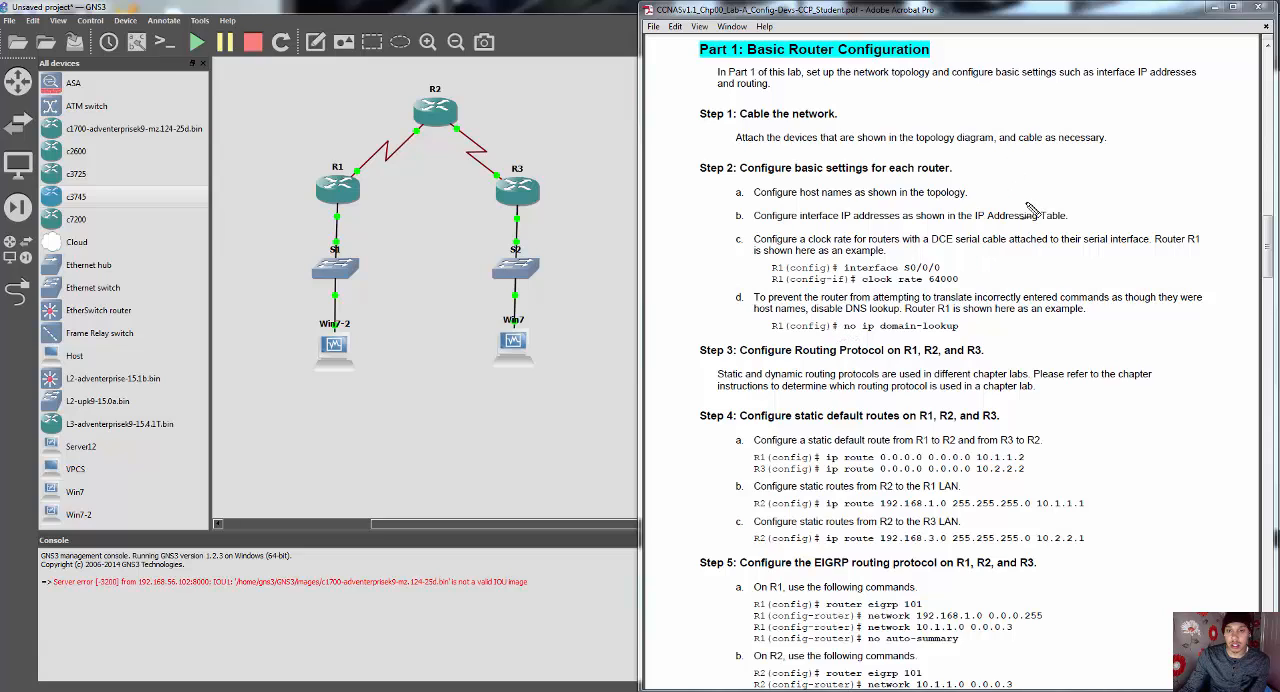
pyautogui.moveTo(1024, 200); pyautogui.dragTo(1056, 176)
pyautogui.moveTo(1090, 224); pyautogui.dragTo(1133, 186)
pyautogui.moveTo(973, 276); pyautogui.dragTo(1019, 253)
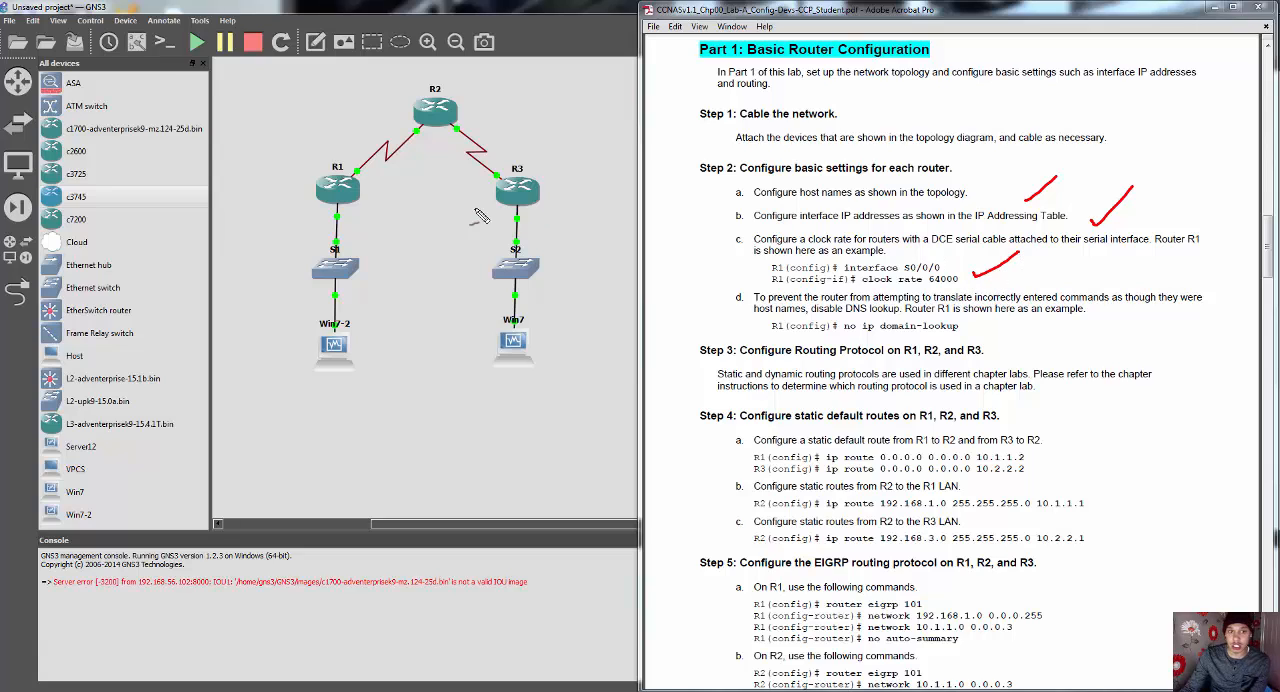
pyautogui.moveTo(466, 121)
pyautogui.mouseDown()
pyautogui.moveTo(462, 146)
pyautogui.moveTo(488, 115)
pyautogui.moveTo(476, 134)
pyautogui.mouseUp()
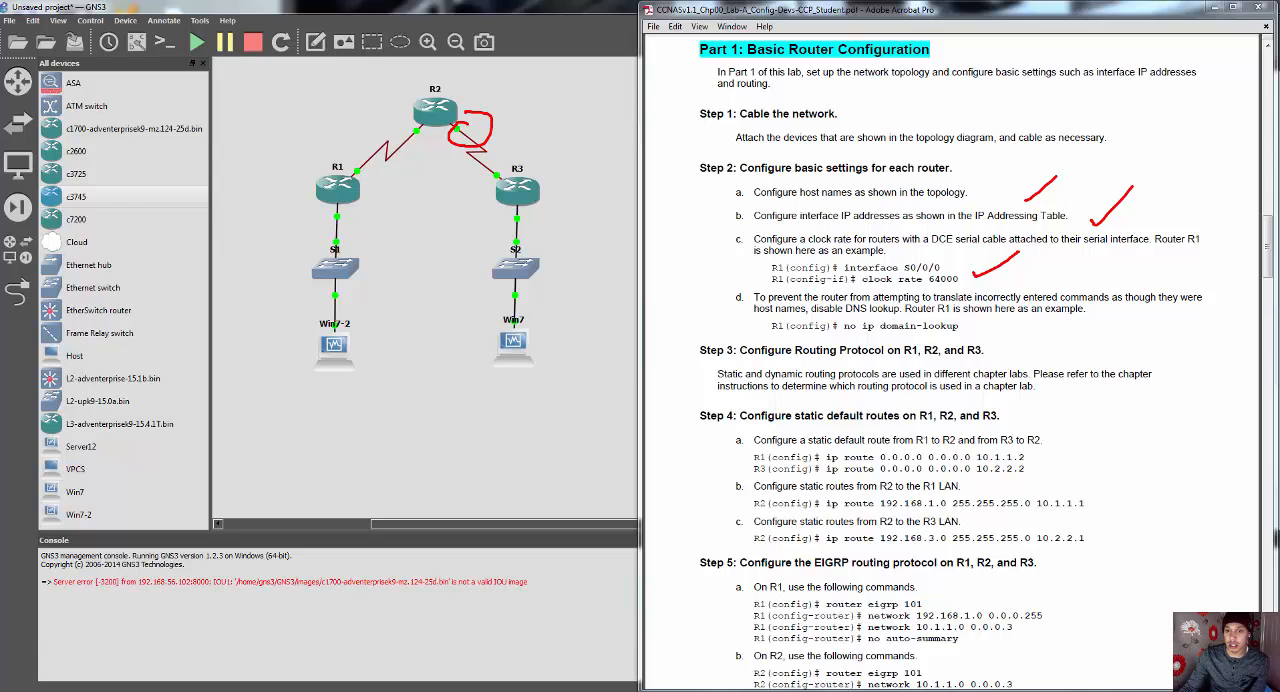
pyautogui.press('Escape')
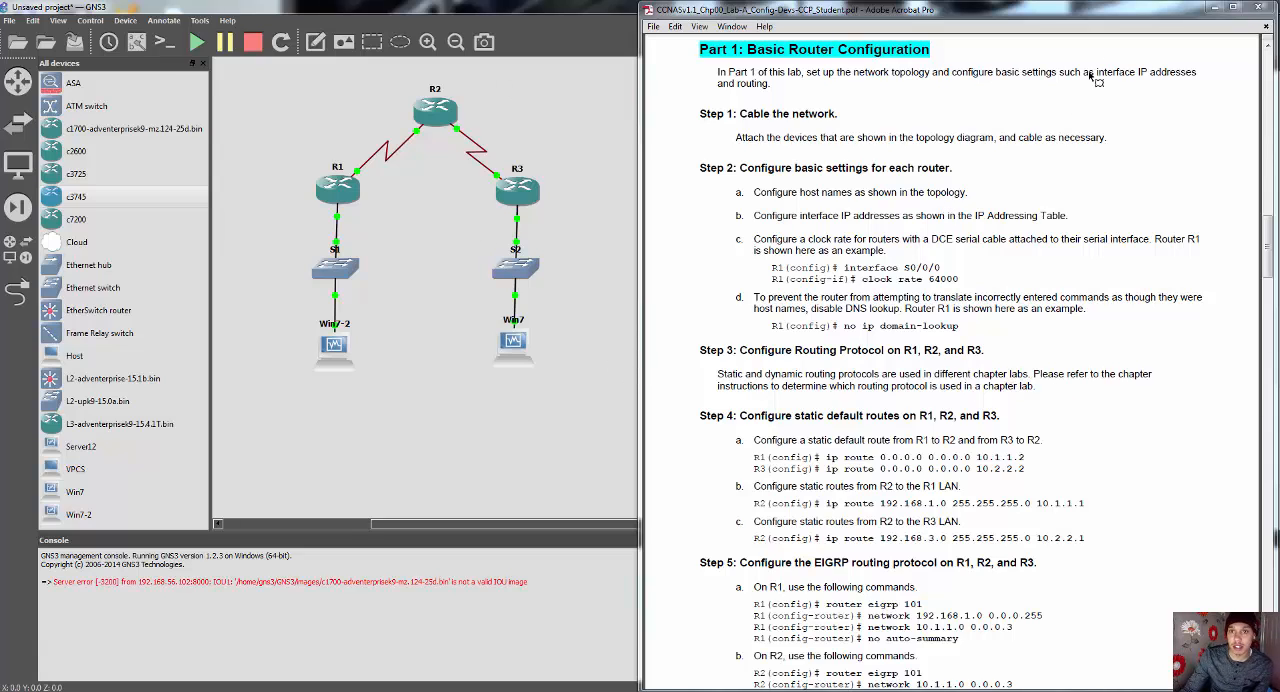
# Step: Disable DNS lookup on R1 with "no ip domain-lookup" in its console, and minimize the console
pyautogui.rightClick(338, 189)
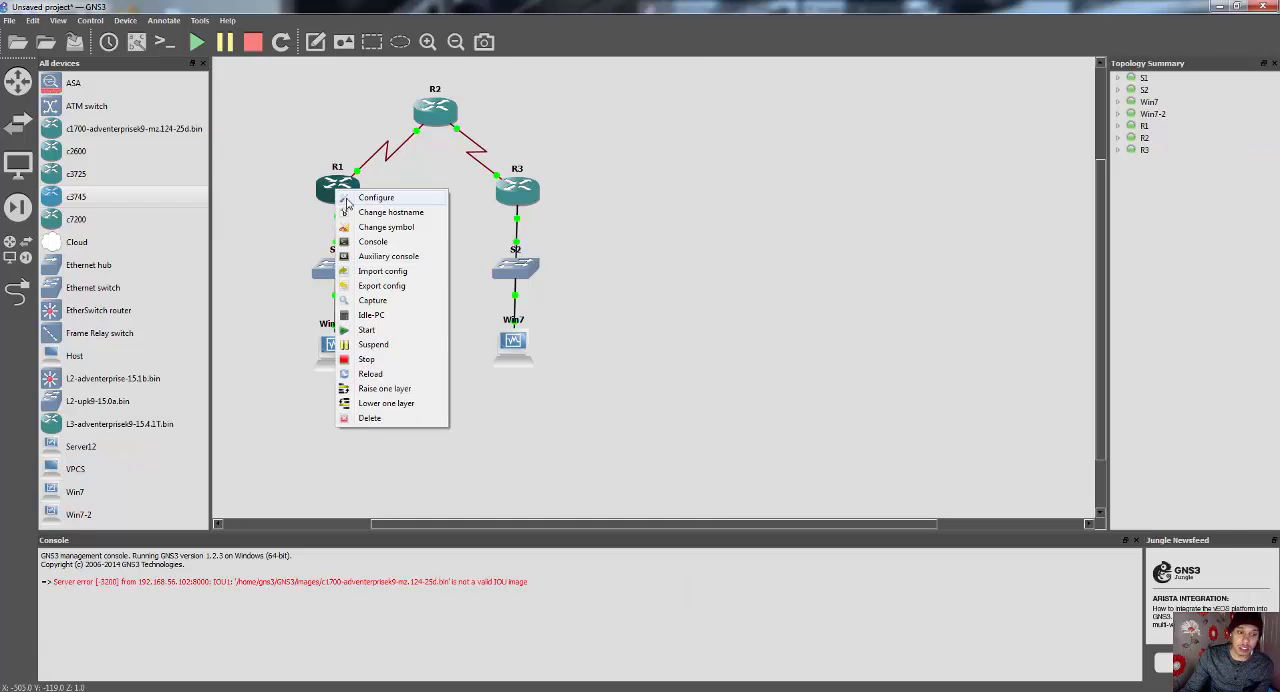
pyautogui.click(386, 245)
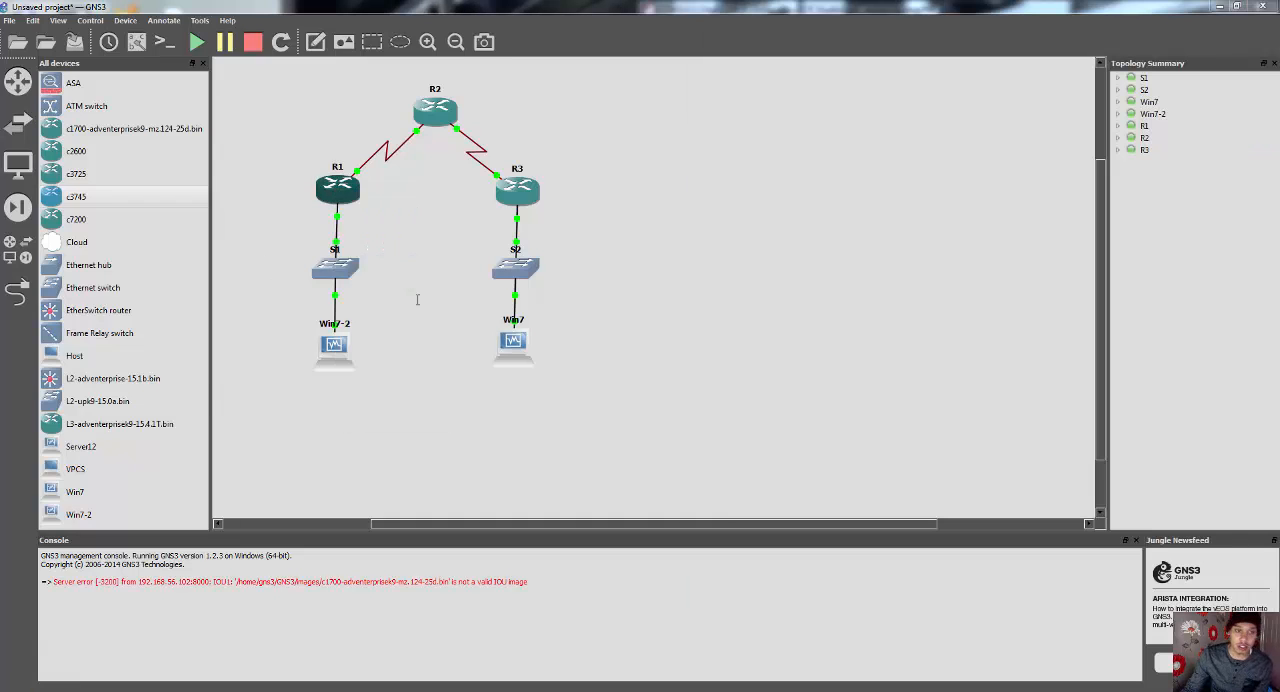
pyautogui.write('no ')
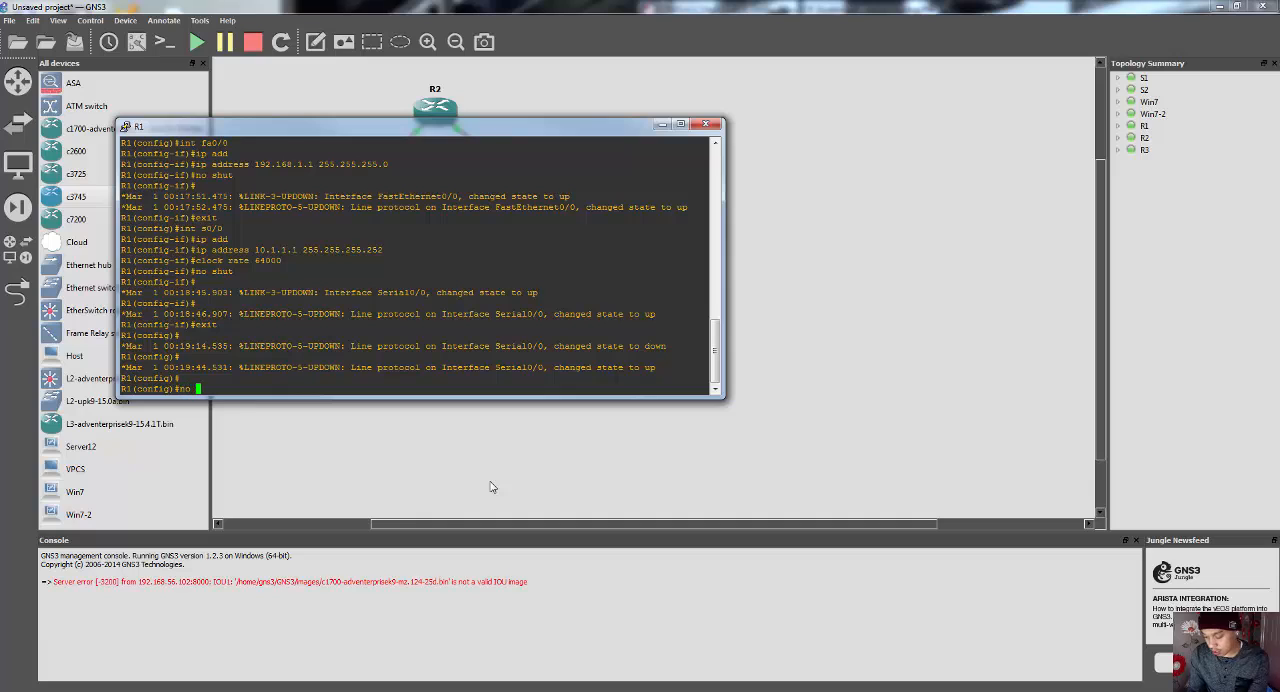
pyautogui.write('ip domain-lo')
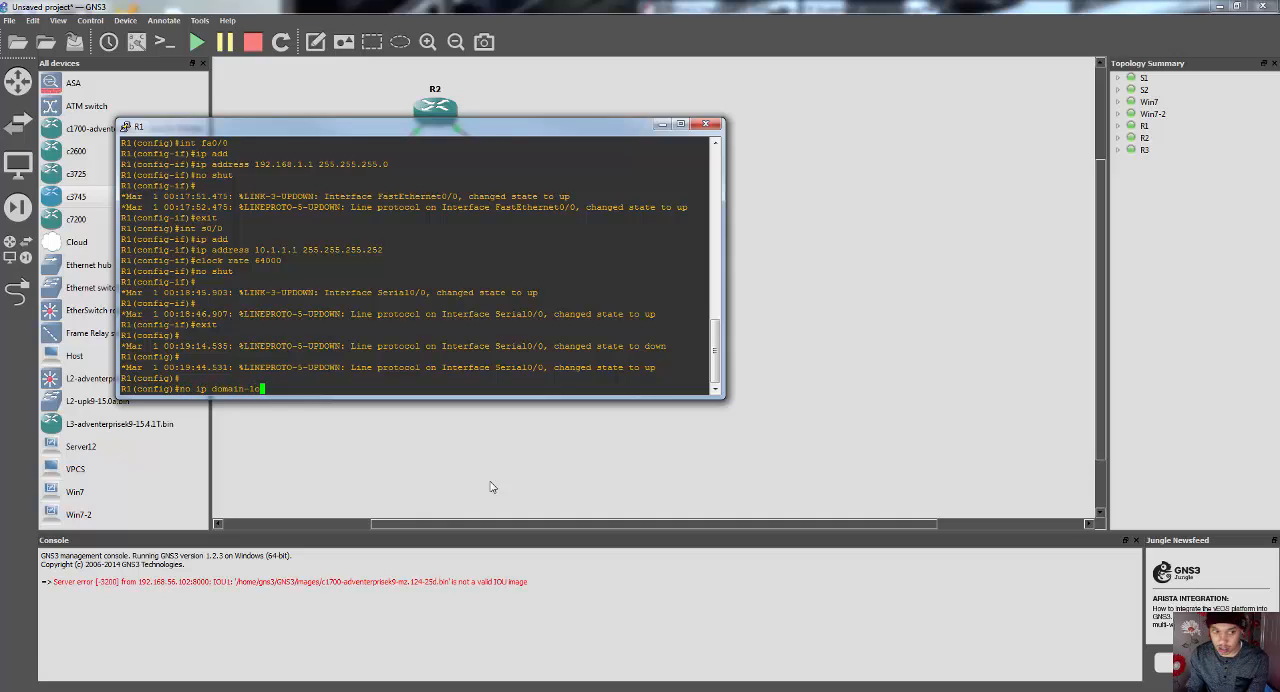
pyautogui.write('okup')
pyautogui.press('Return')
pyautogui.click(664, 126)
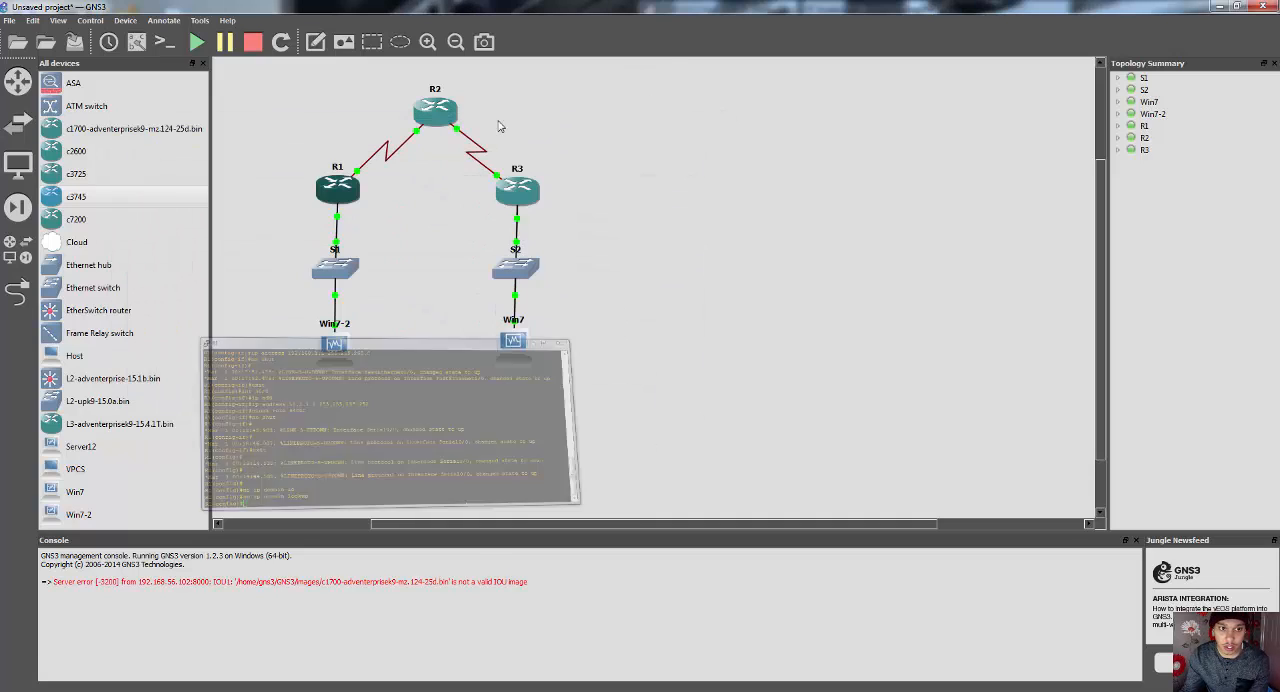
# Step: Disable DNS lookup on R2 with "no ip domain-lookup" in its console, and minimize the console
pyautogui.rightClick(416, 108)
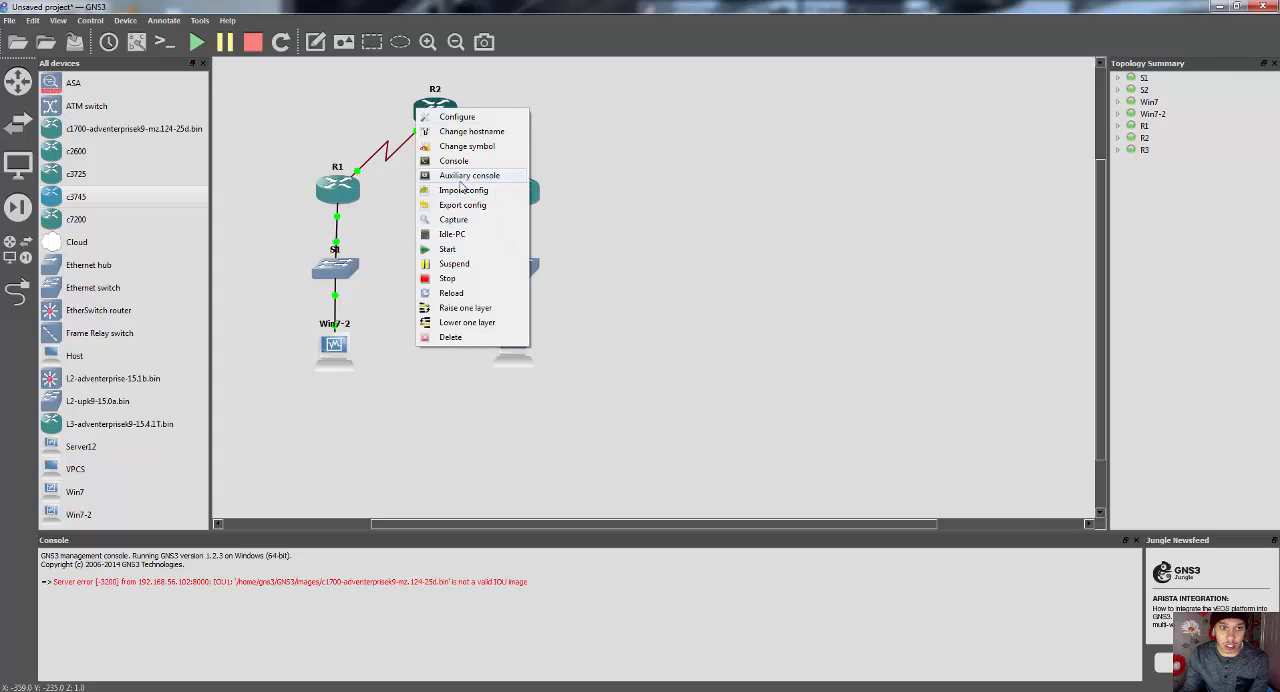
pyautogui.click(452, 161)
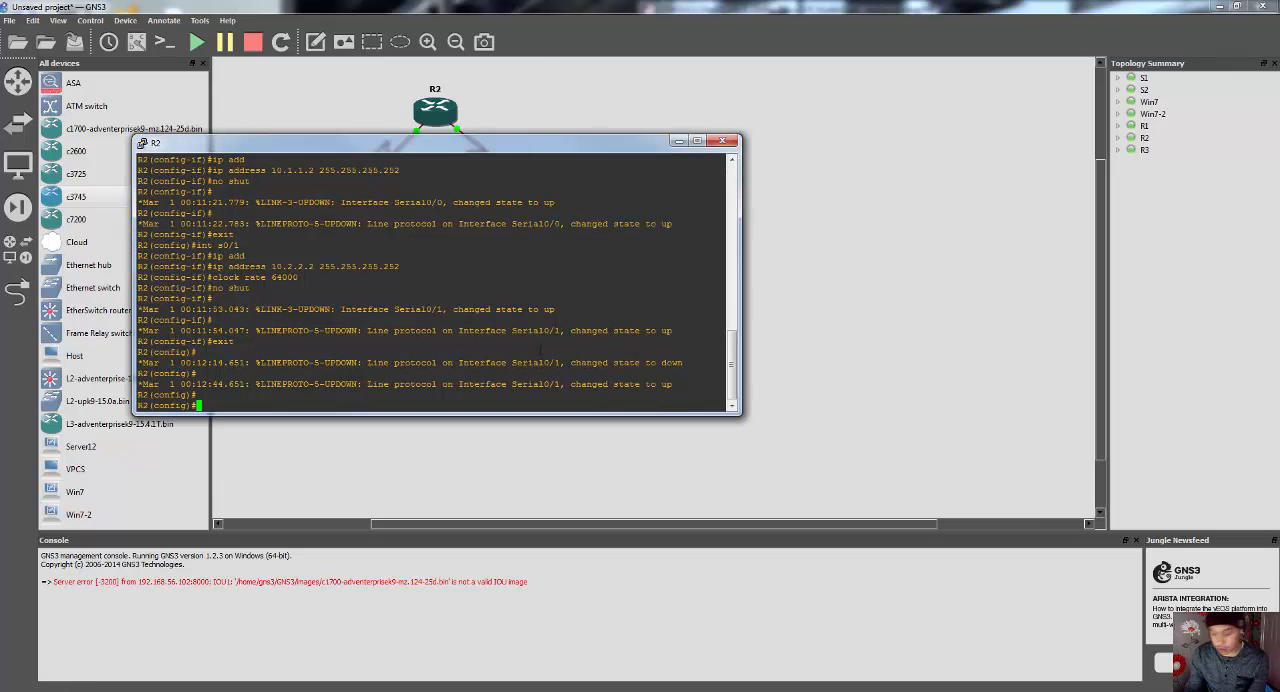
pyautogui.write('no ip domain')
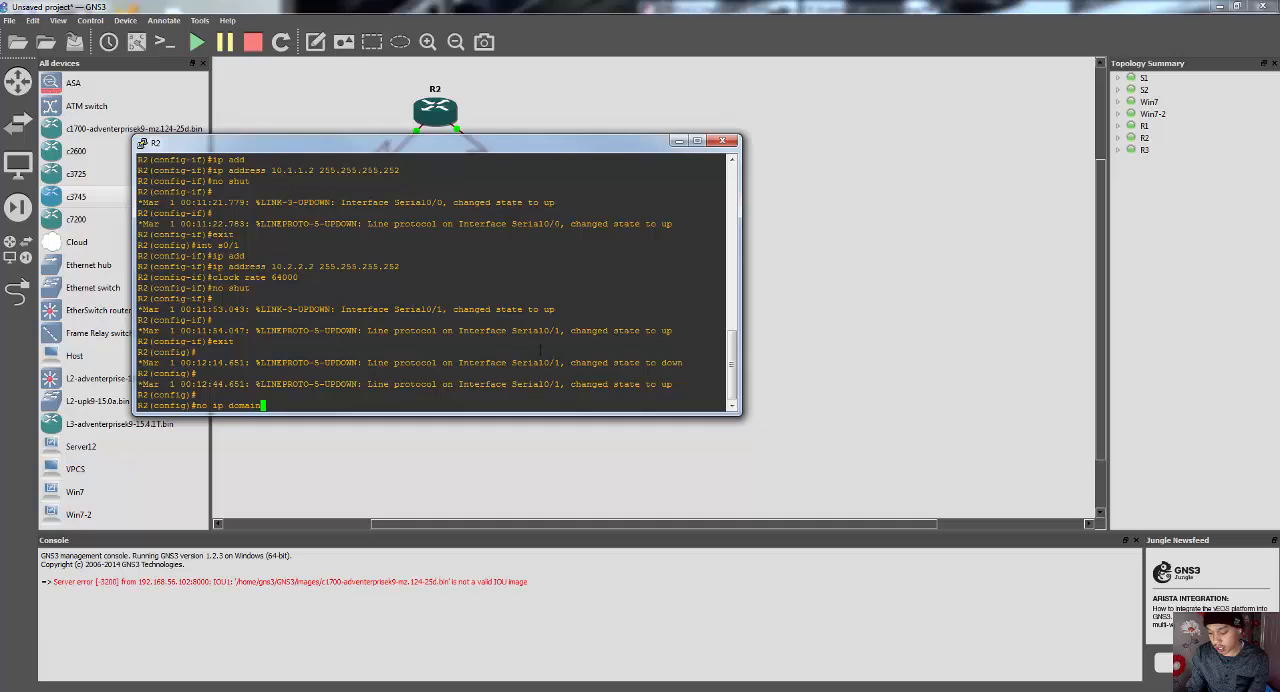
pyautogui.write('-lo')
pyautogui.press('Tab')
pyautogui.press('Return')
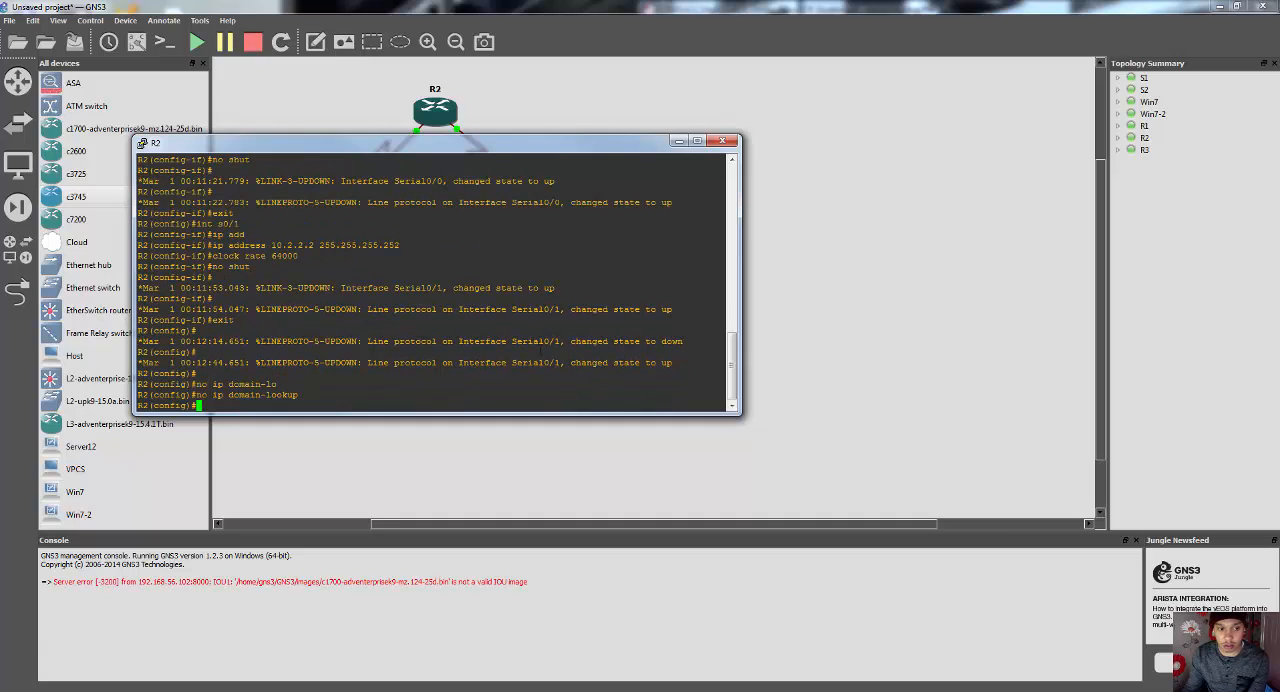
pyautogui.click(677, 142)
# Step: Exit interface configuration on R3, disable DNS lookup with "no ip domain-lookup", and minimize its console
pyautogui.rightClick(527, 190)
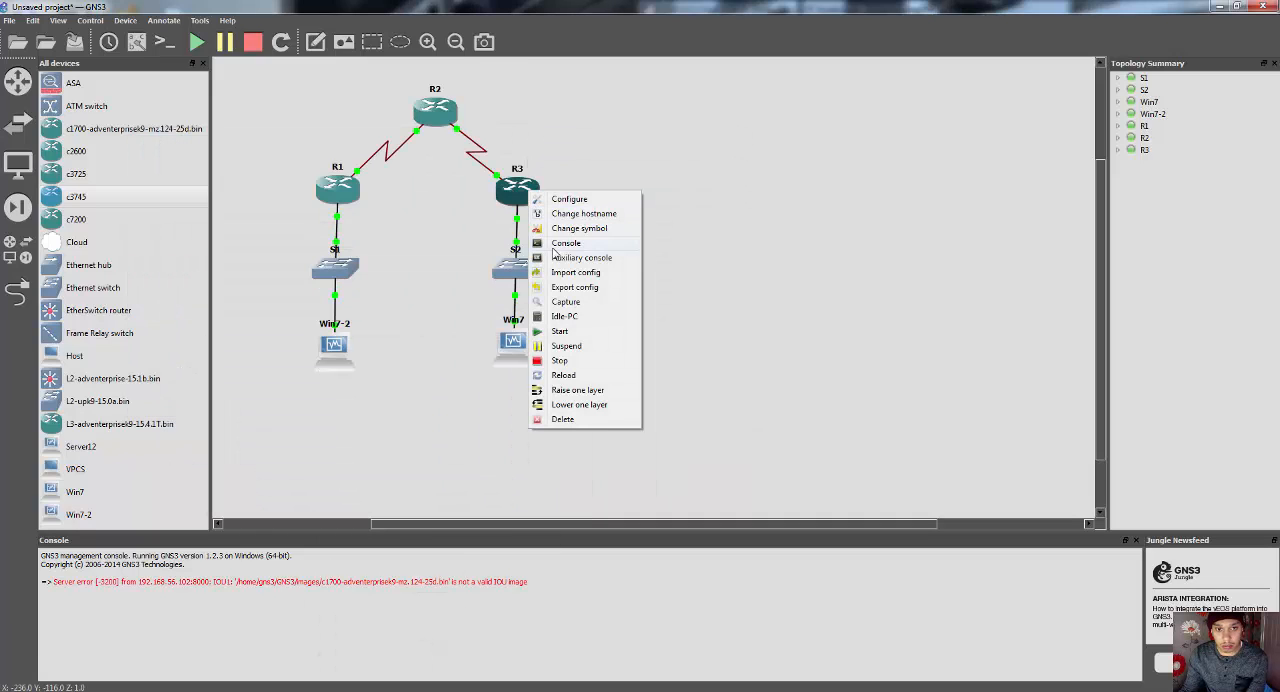
pyautogui.click(554, 246)
pyautogui.write('ex')
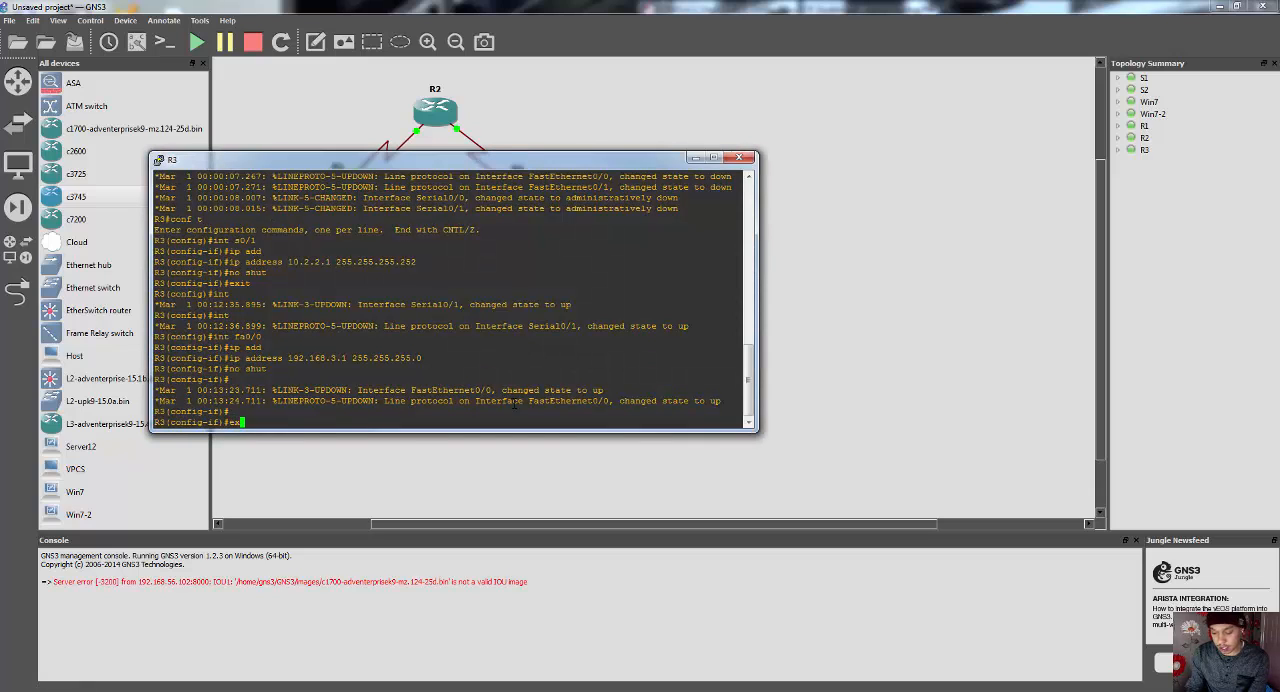
pyautogui.write('it')
pyautogui.press('Return')
pyautogui.write('nfig)#n')
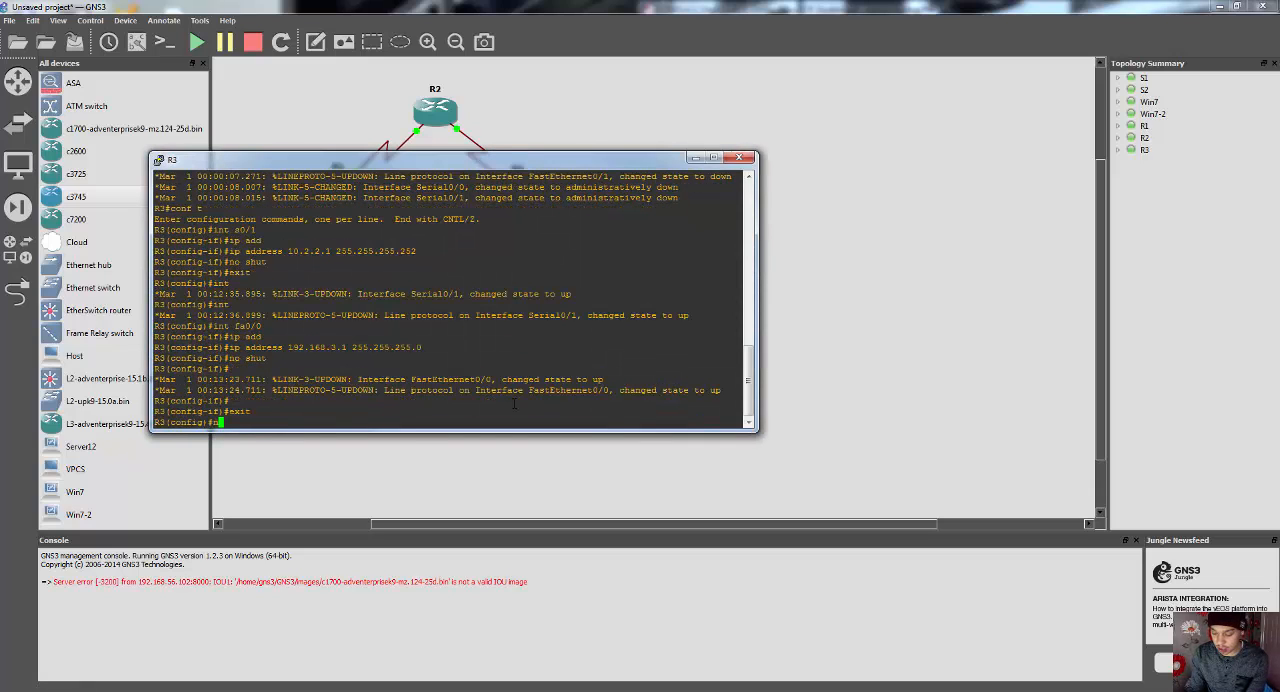
pyautogui.write('o ip domain0')
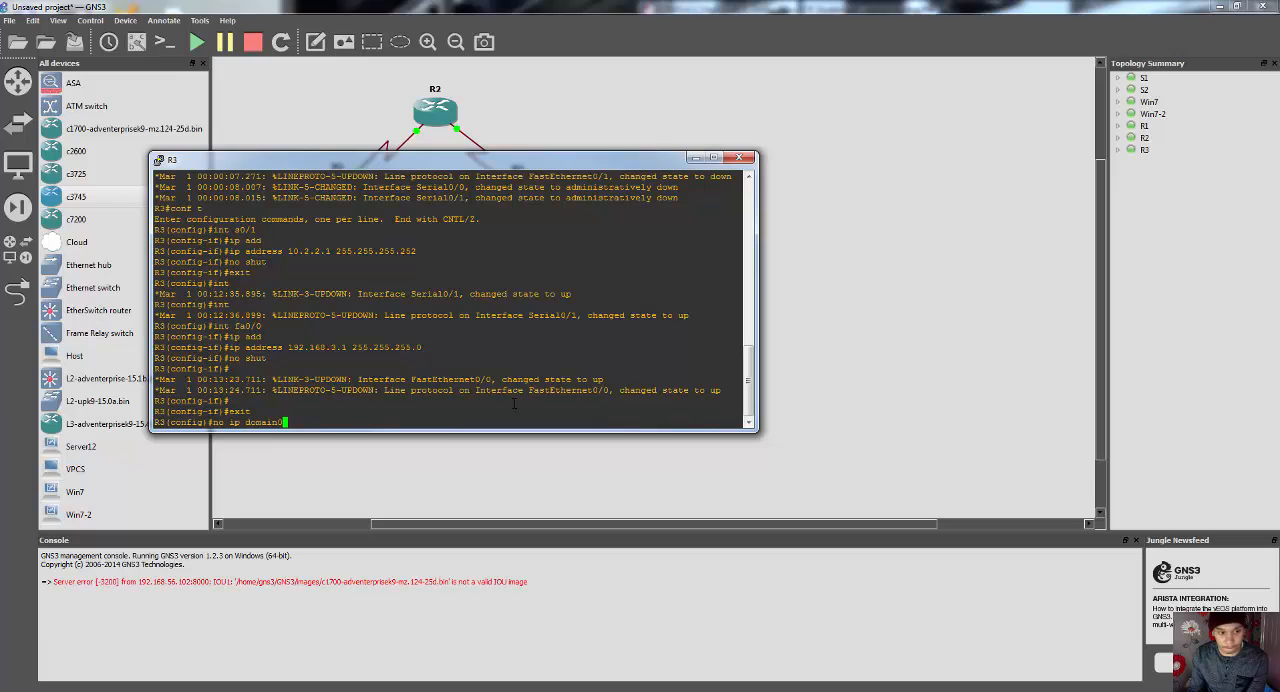
pyautogui.write('oo')
pyautogui.press('Tab')
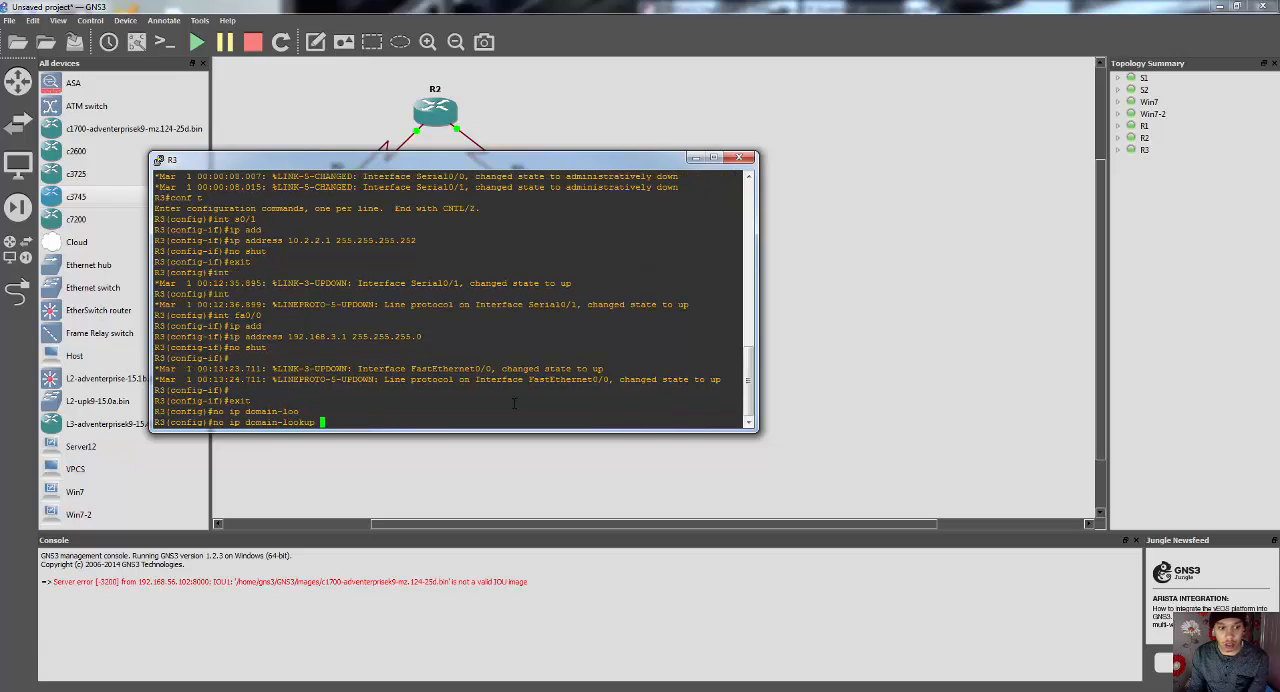
pyautogui.press('Return')
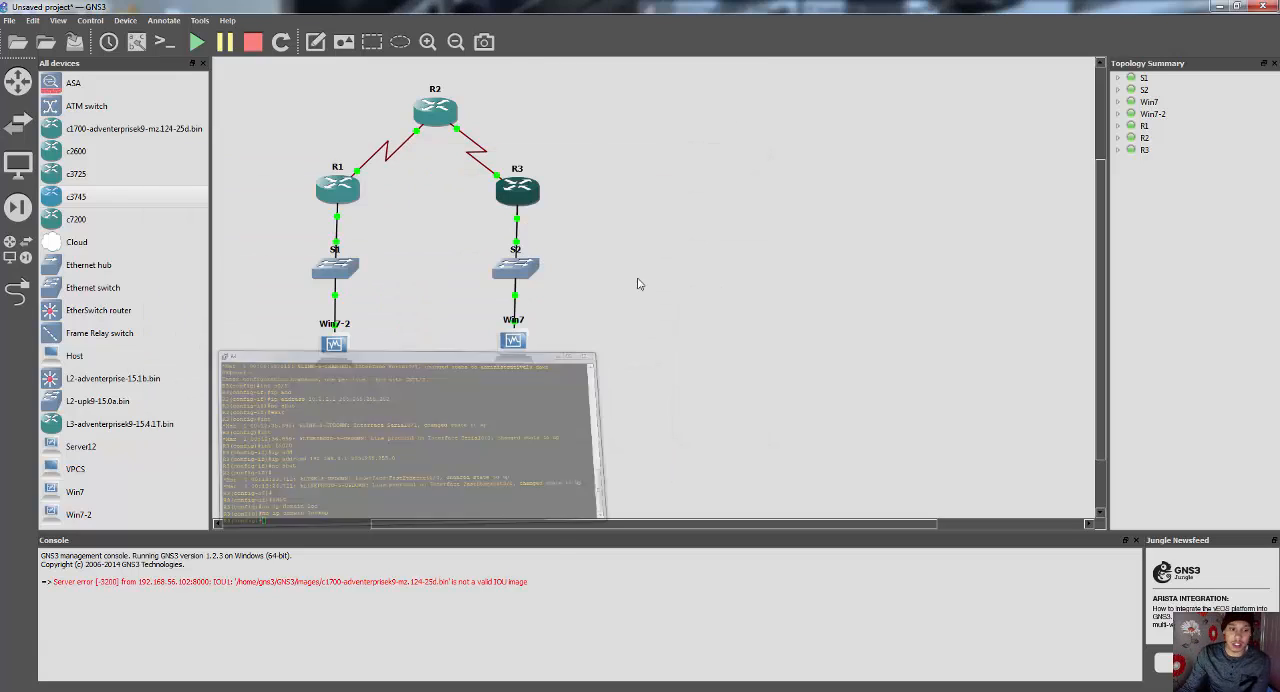
pyautogui.click(695, 158)
# Step: Show Step 4's static default route commands in the lab PDF, and open R1's console clear of the PDF area
pyautogui.hotkey('alt', 'Tab')
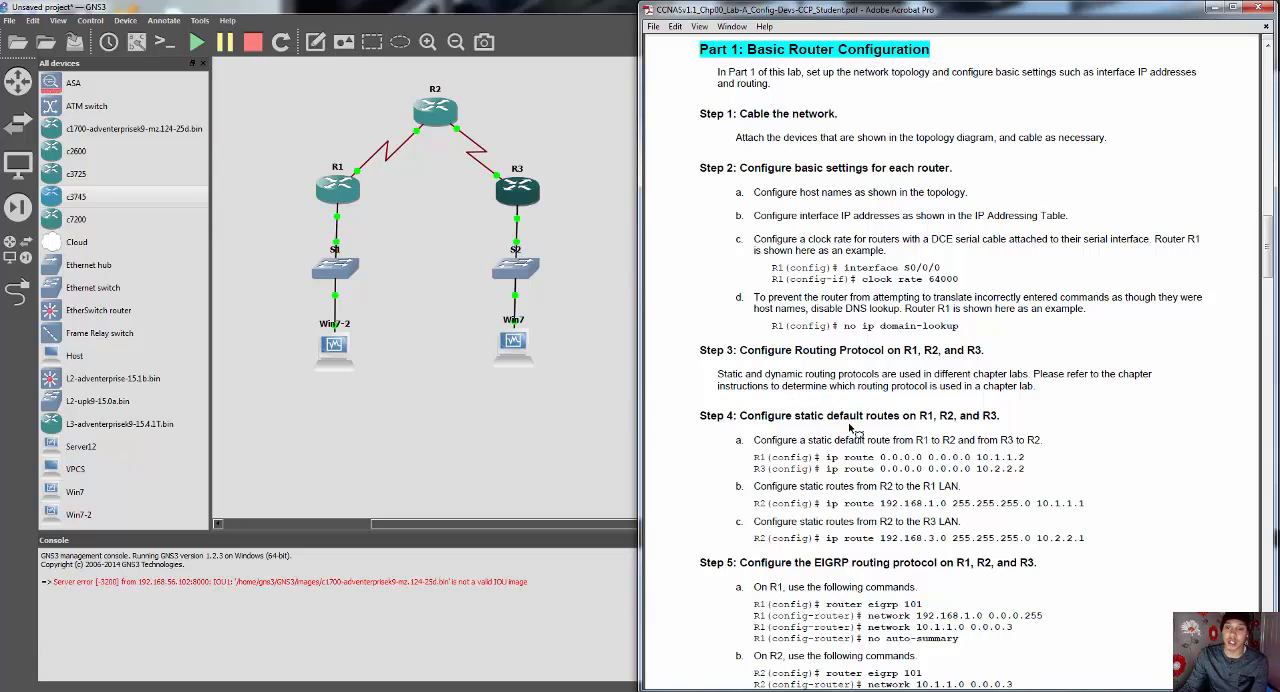
pyautogui.scroll(-3, 845, 420)
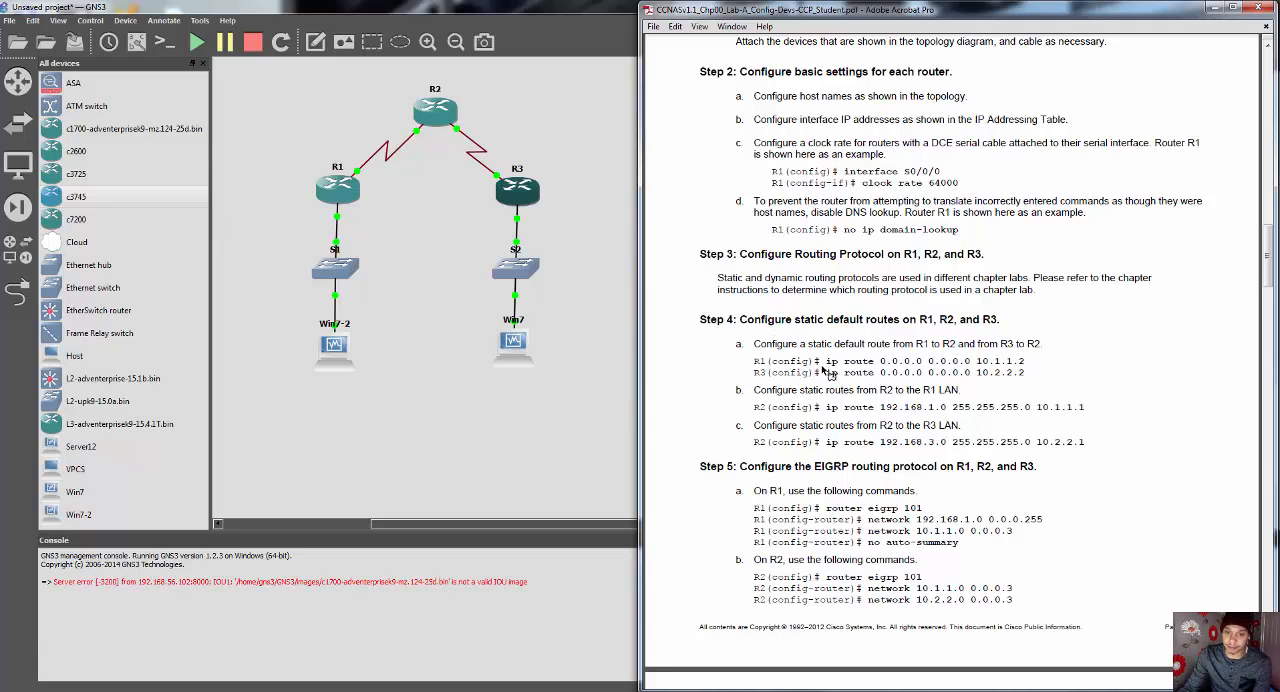
pyautogui.rightClick(339, 196)
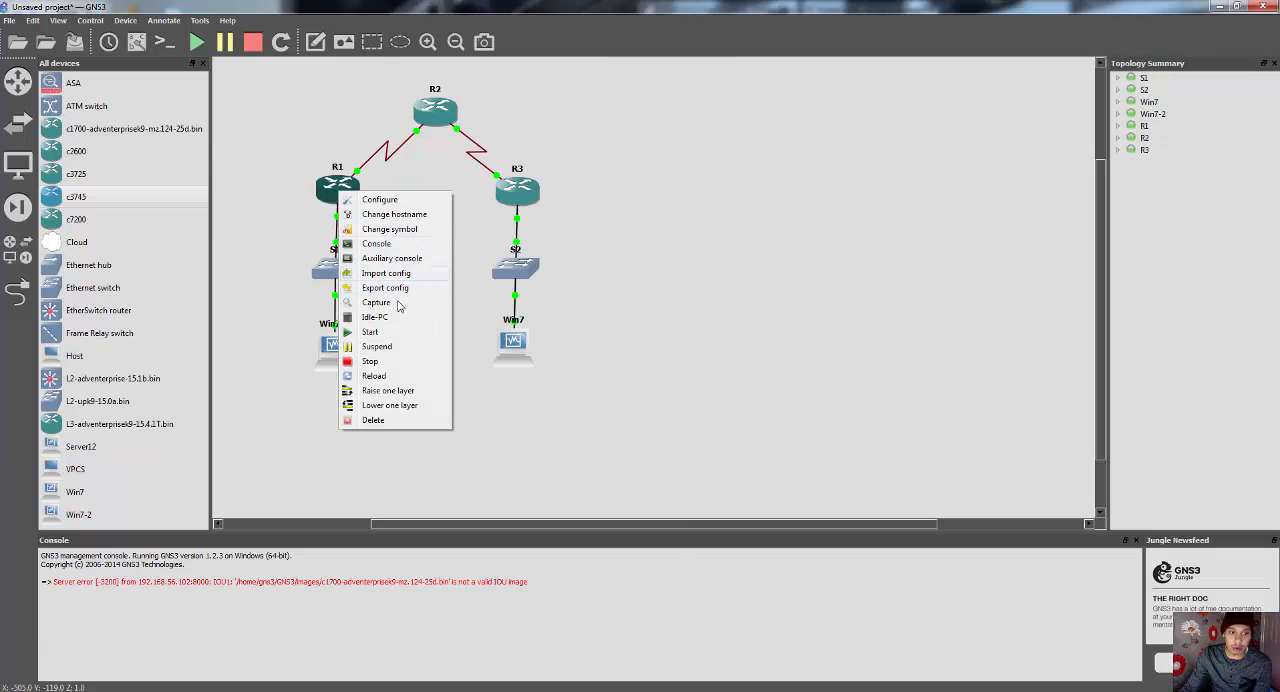
pyautogui.click(387, 244)
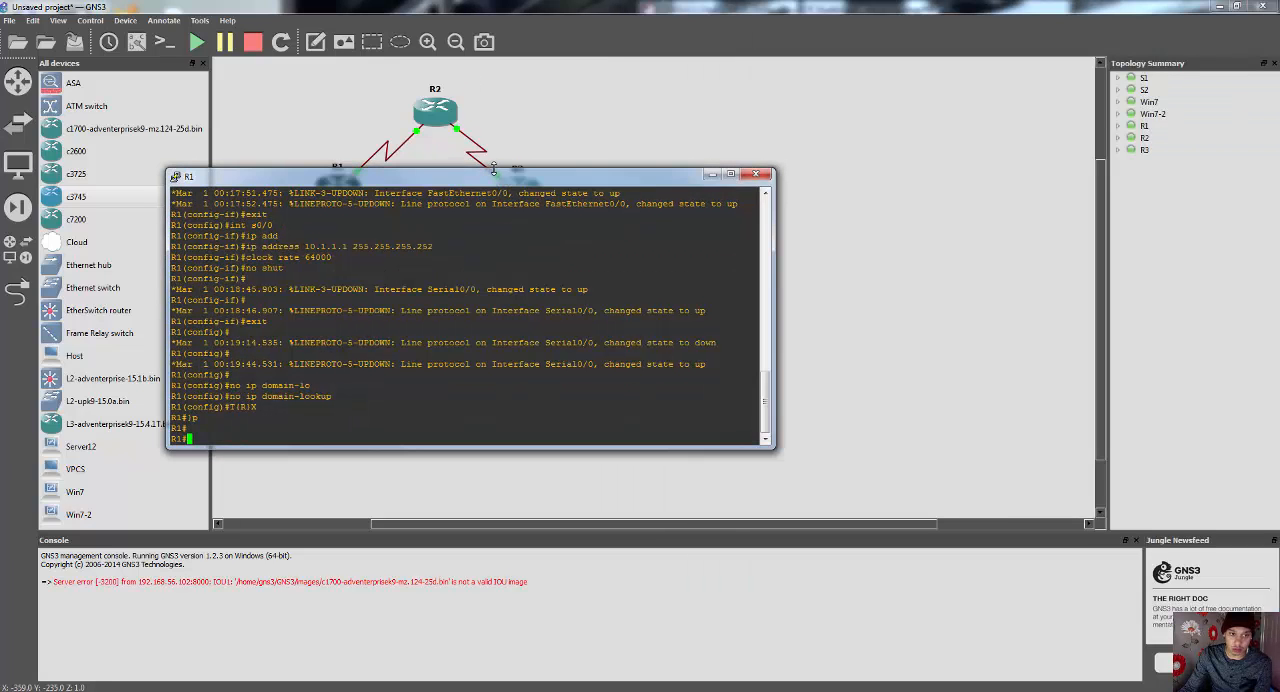
pyautogui.moveTo(499, 178); pyautogui.dragTo(362, 304)
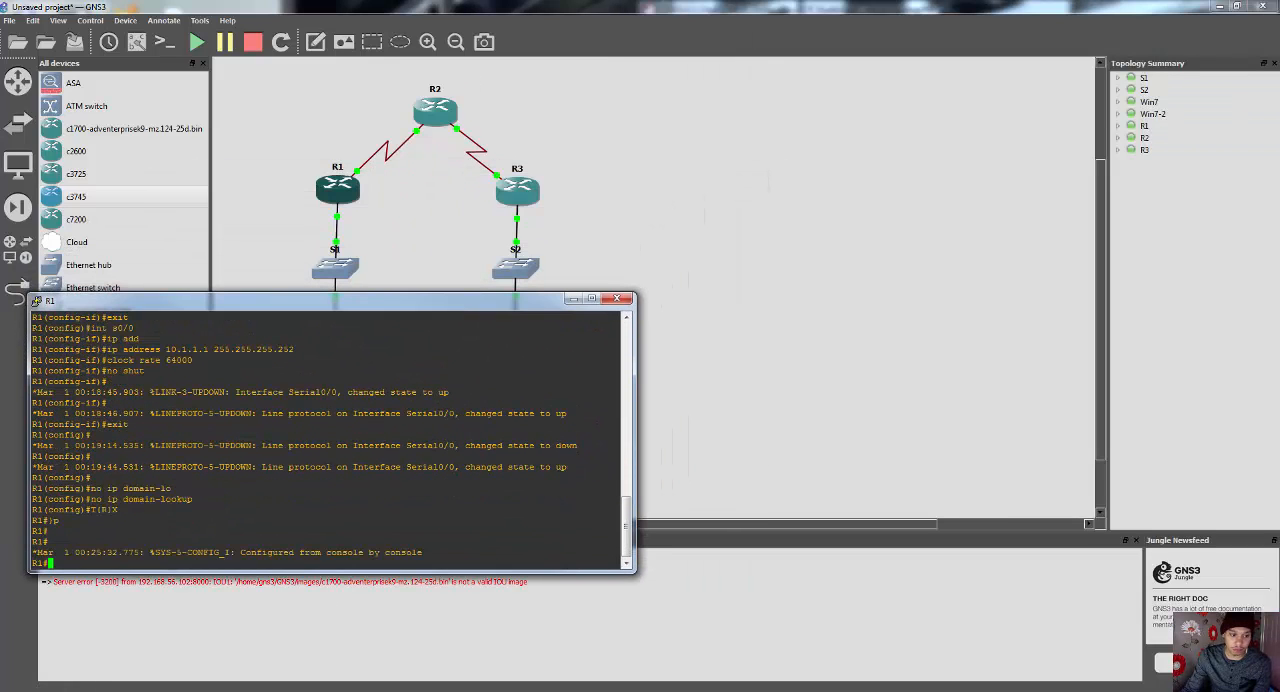
# Step: Configure R1's static default route in global configuration with "ip route 0.0.0.0 0.0.0.0 10.1.1.2", and close its console
pyautogui.hotkey('alt', 'Tab')
pyautogui.click(221, 565)
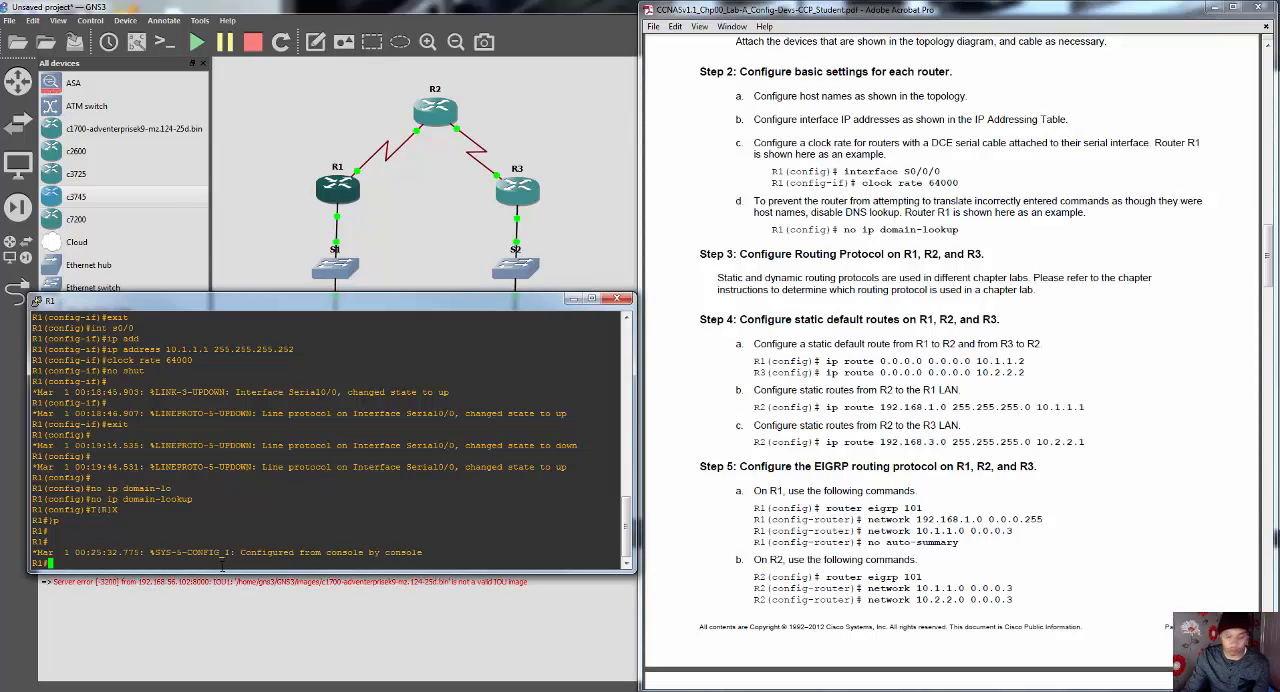
pyautogui.write('conf t')
pyautogui.press('Return')
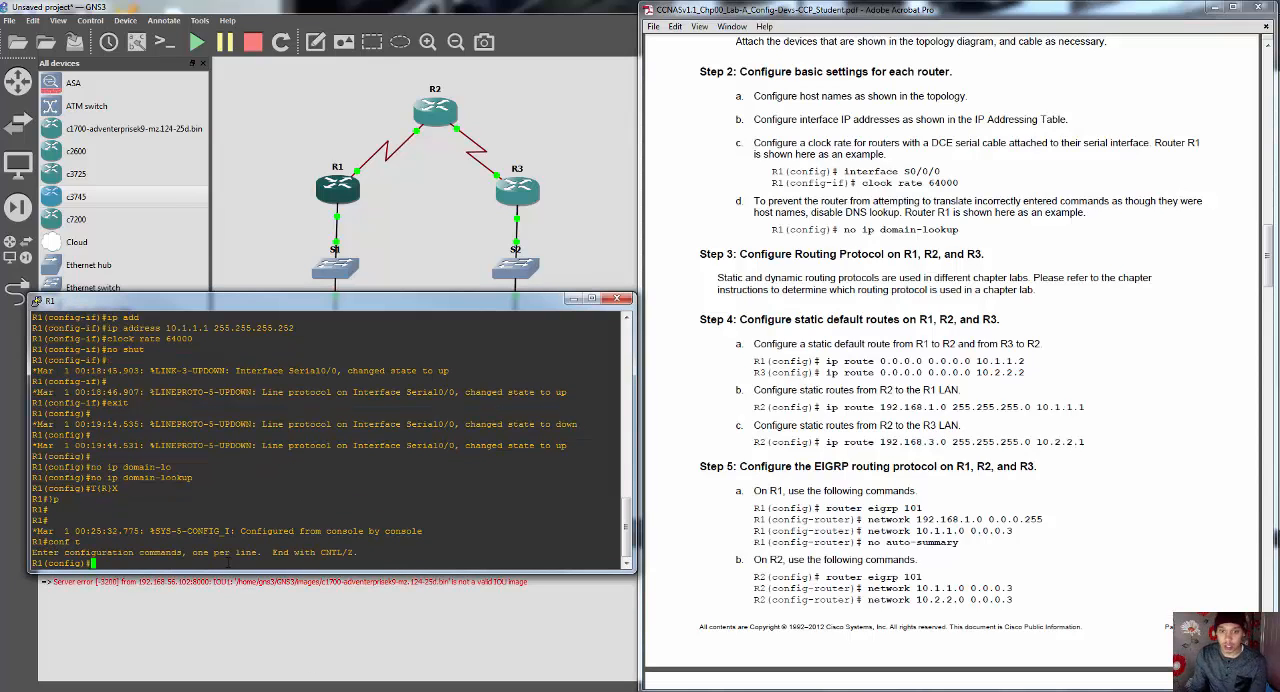
pyautogui.write('ip route 0.0')
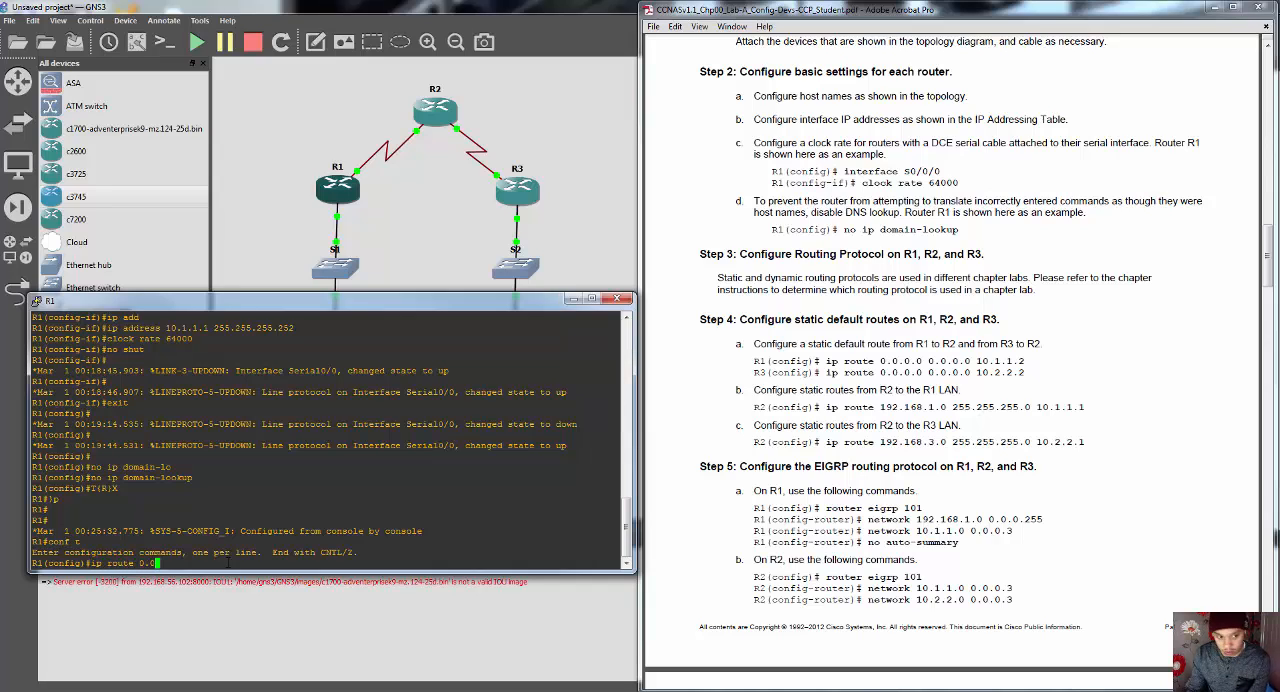
pyautogui.write('.0.0 0')
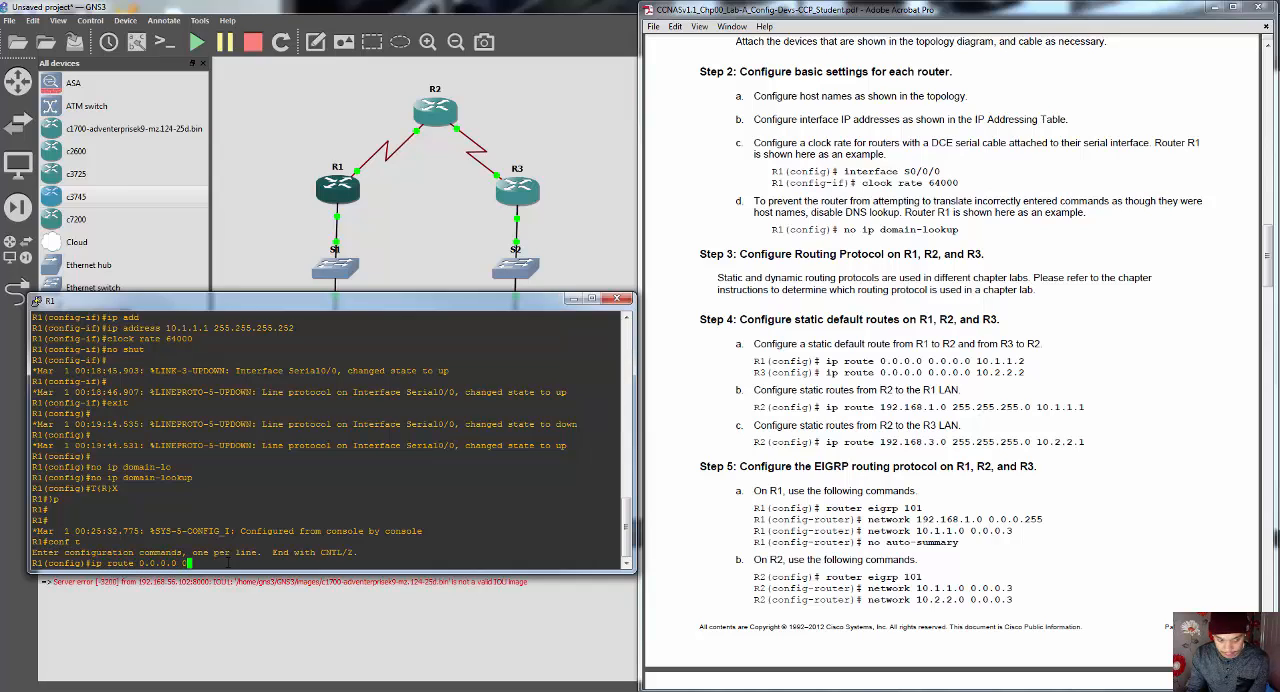
pyautogui.write('.0.0.')
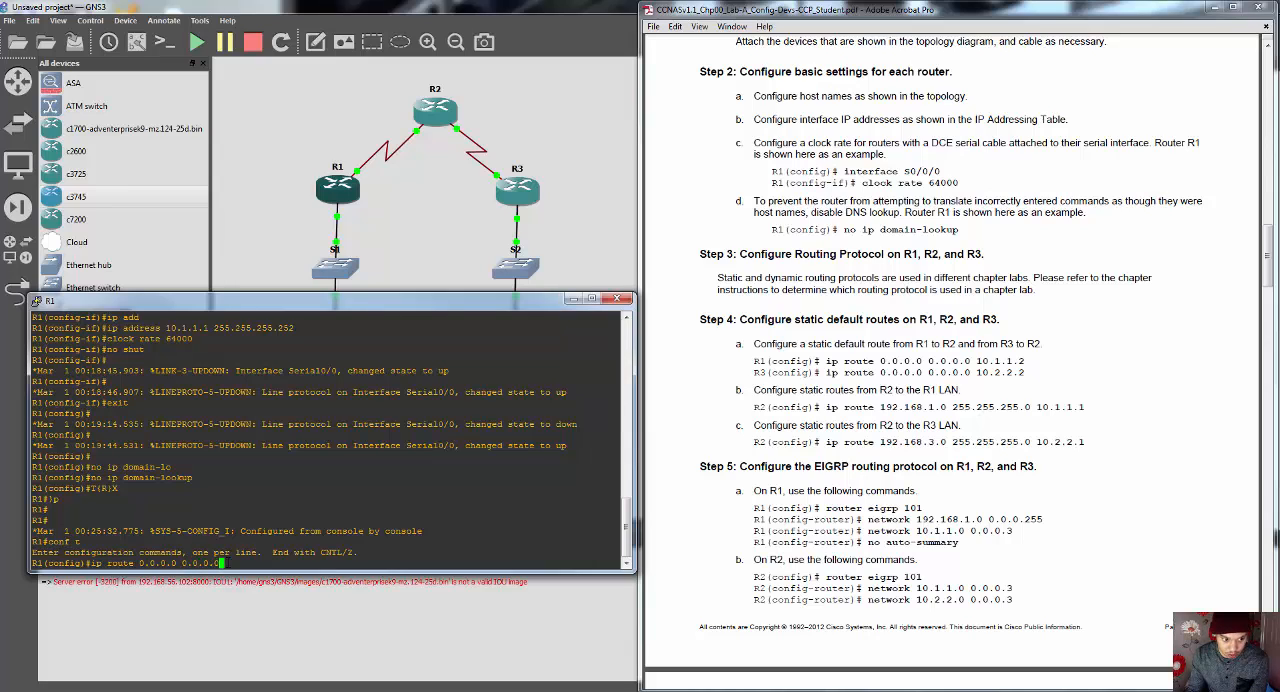
pyautogui.write('0 ')
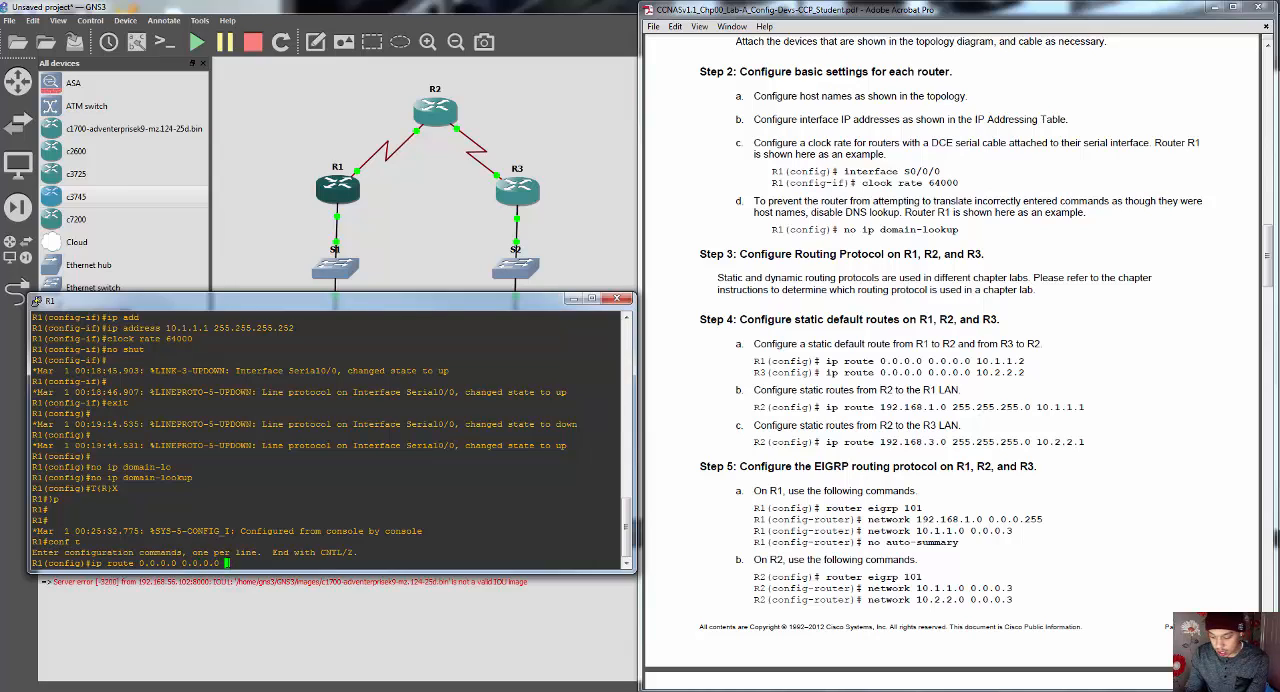
pyautogui.write('10.1.1.2')
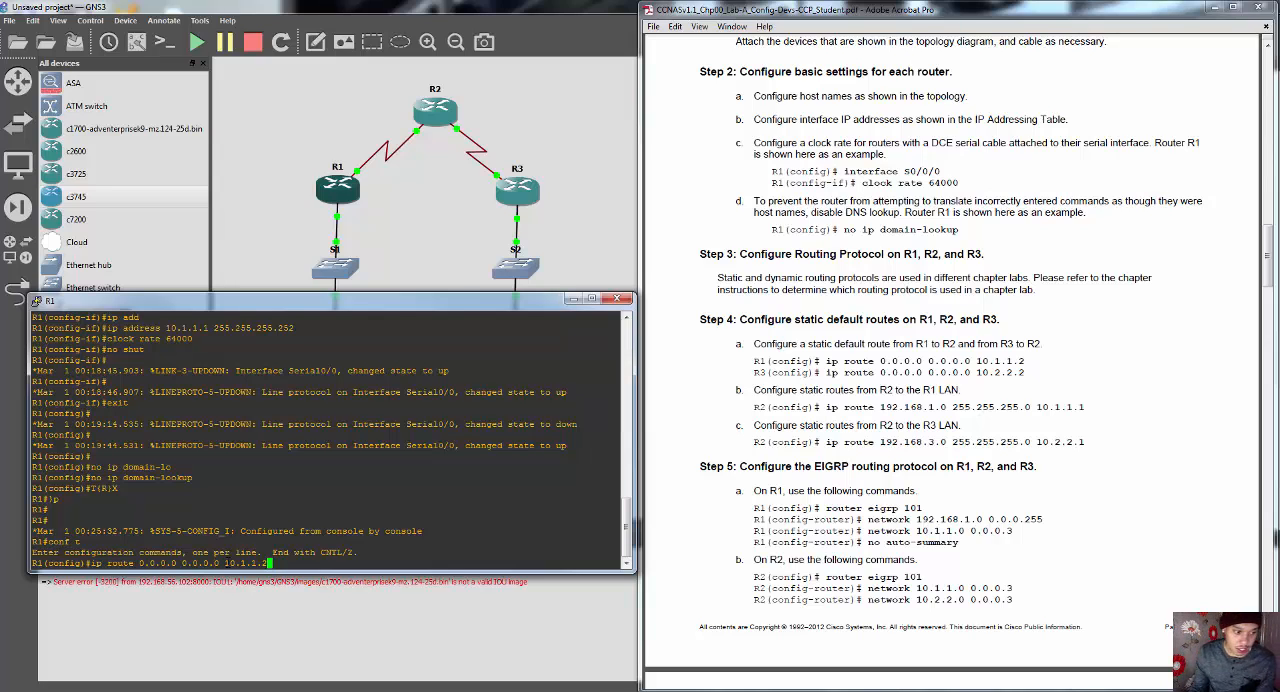
pyautogui.press('Return')
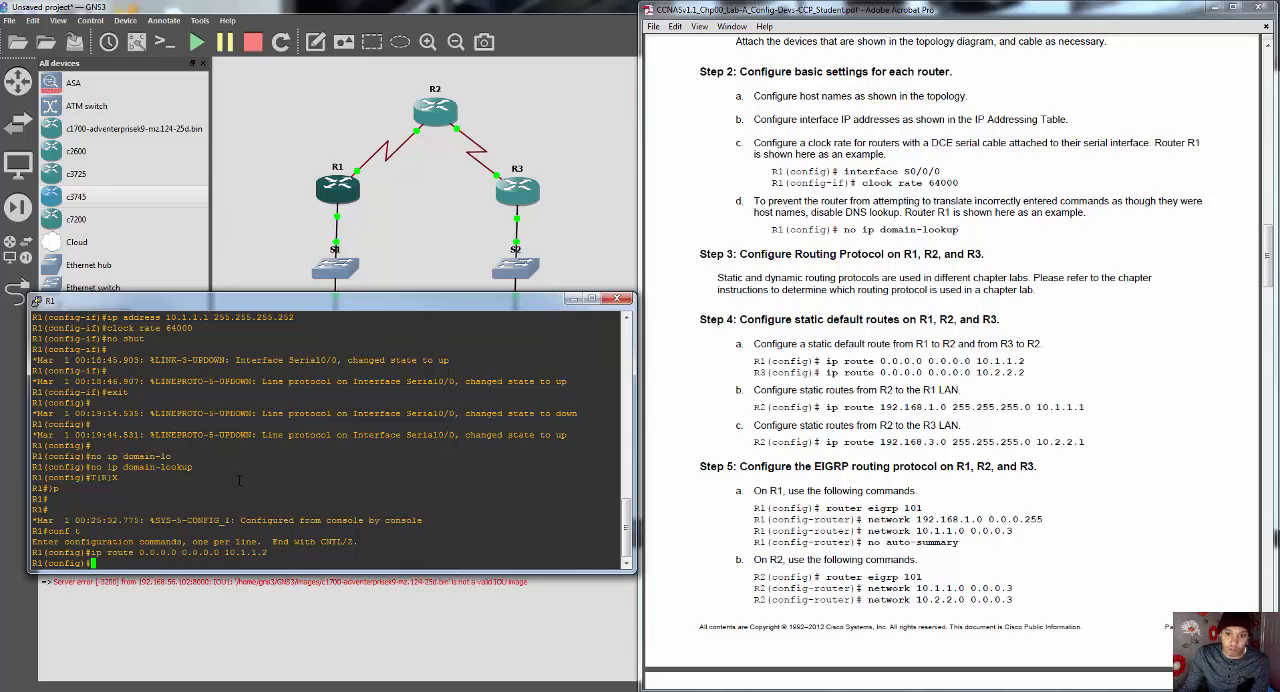
pyautogui.click(617, 300)
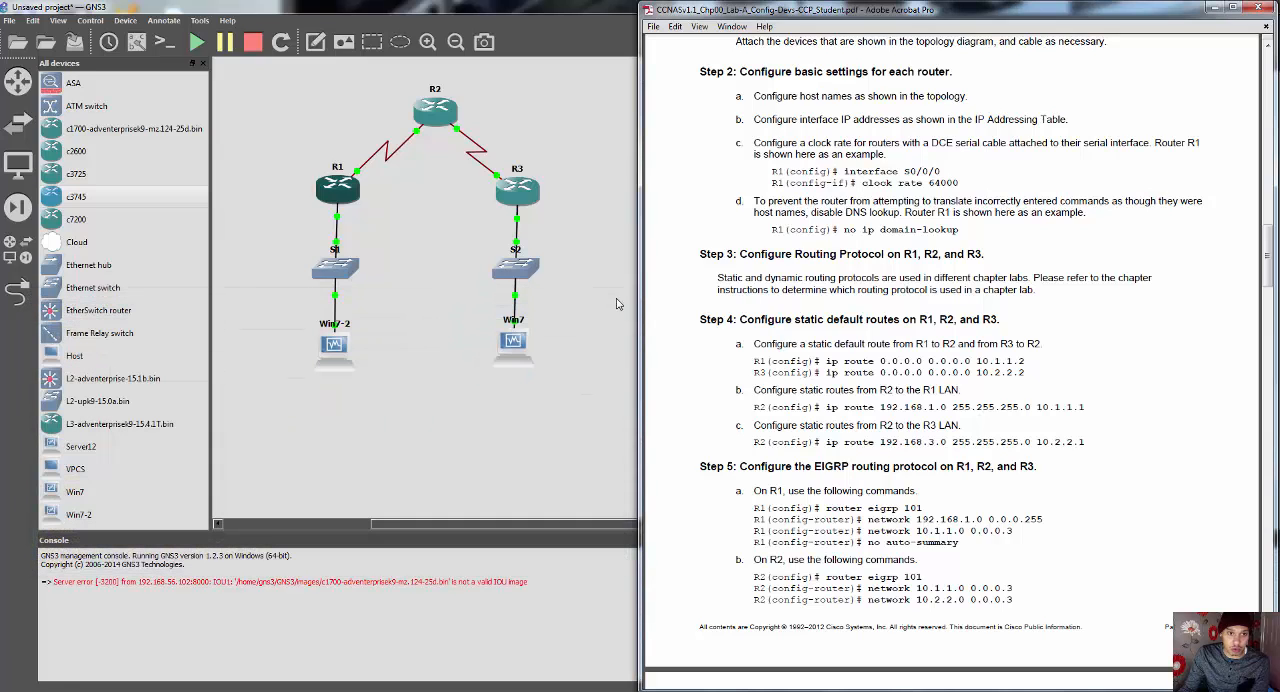
# Step: Open R3's console below the topology beside the lab PDF, and clear the stray characters from its prompt
pyautogui.rightClick(518, 188)
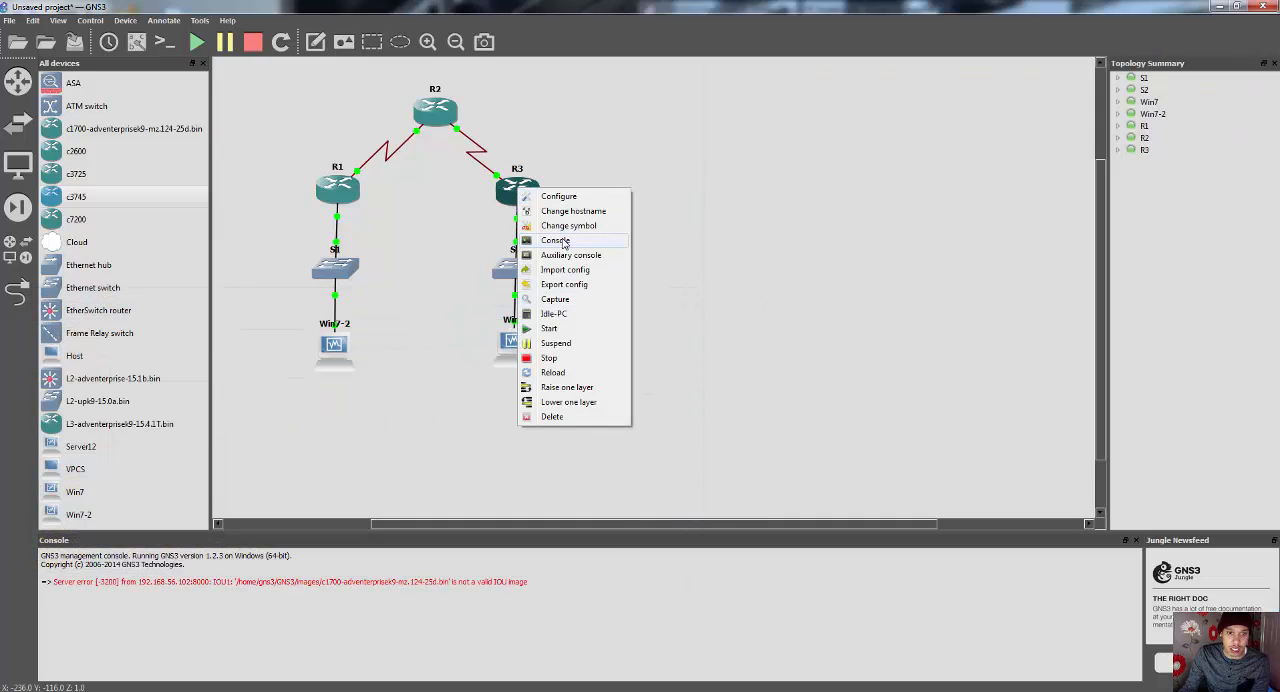
pyautogui.click(556, 240)
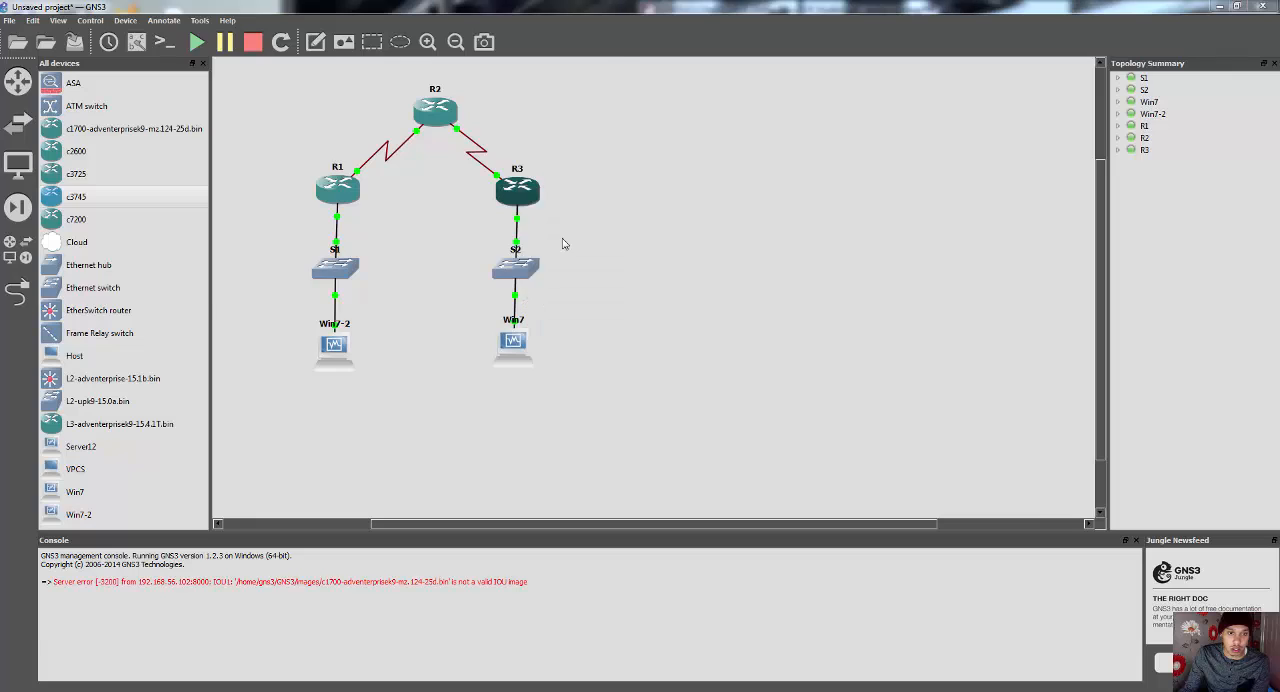
pyautogui.moveTo(370, 18); pyautogui.dragTo(376, 408)
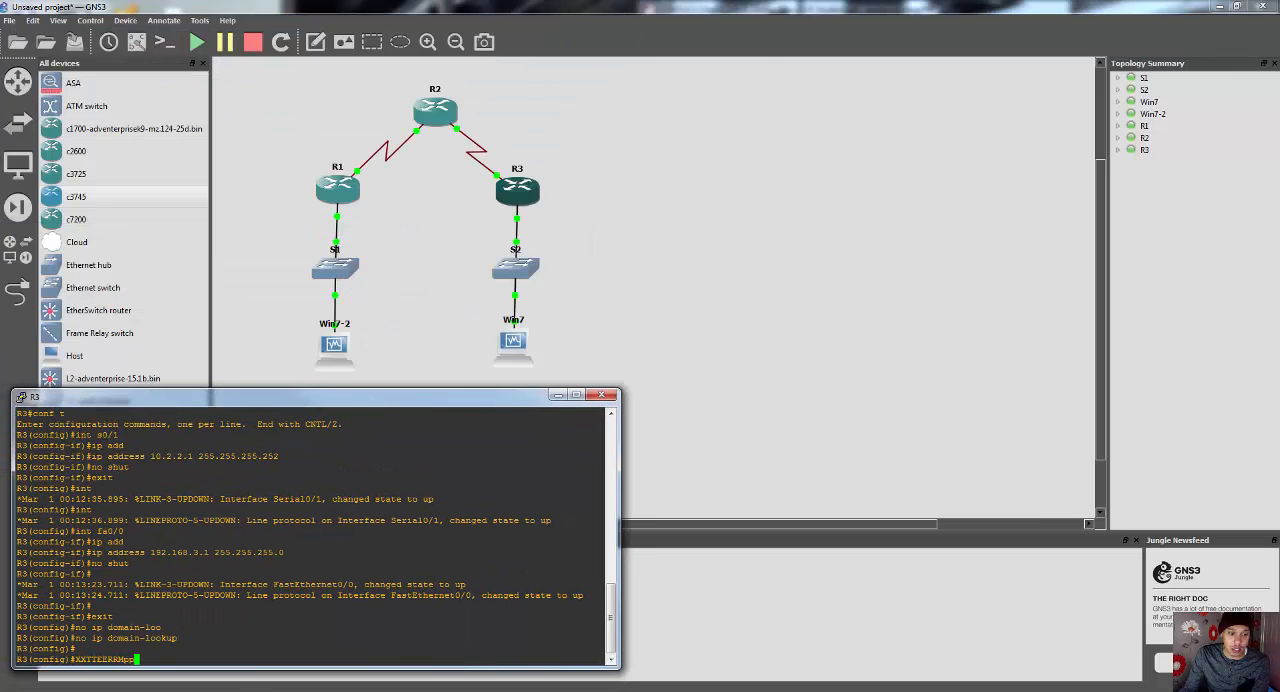
pyautogui.hotkey('alt', 'Tab')
pyautogui.click(185, 661)
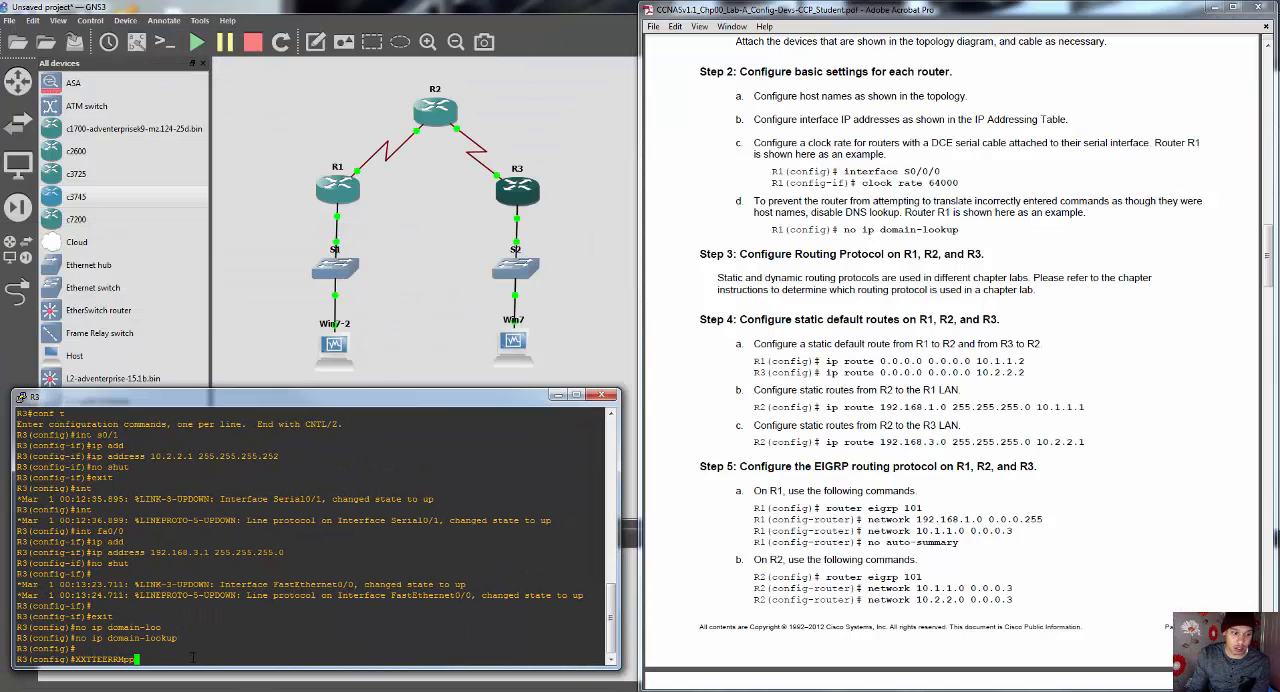
pyautogui.press('BackSpace')
pyautogui.press('BackSpace')
pyautogui.press('BackSpace')
pyautogui.press('BackSpace')
pyautogui.press('BackSpace')
pyautogui.press('BackSpace')
pyautogui.press('BackSpace')
pyautogui.press('BackSpace')
pyautogui.press('BackSpace')
pyautogui.press('BackSpace')
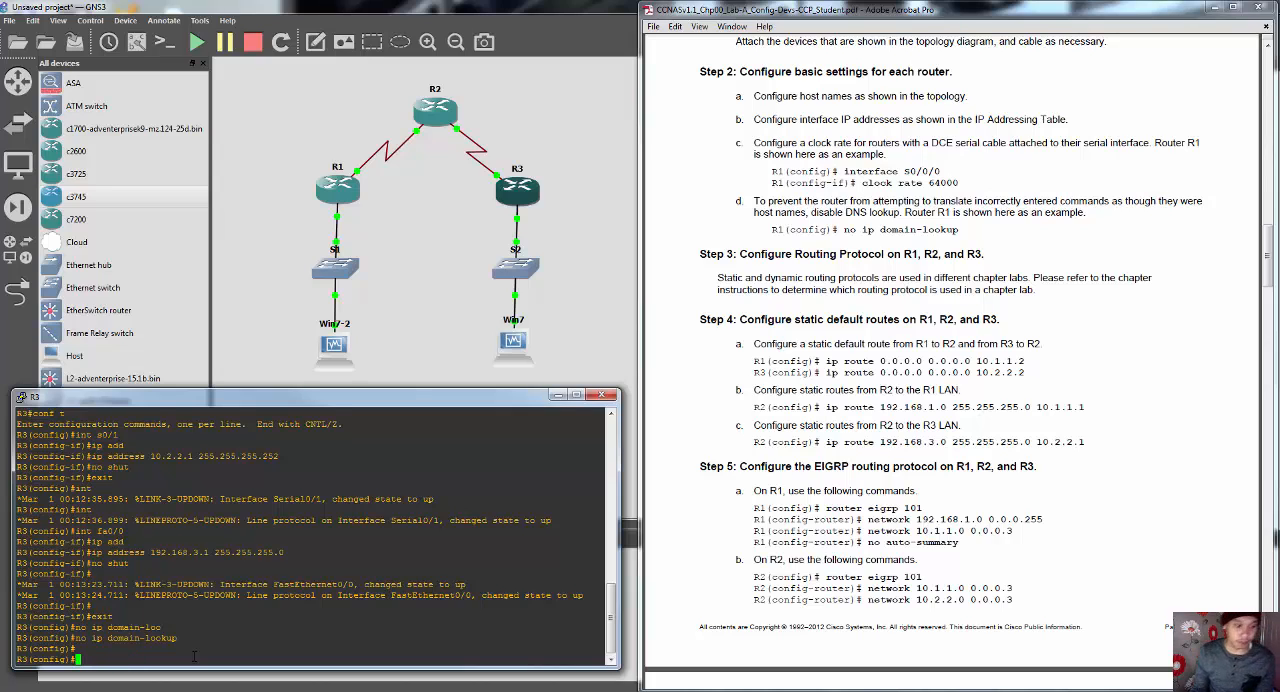
# Step: Configure R3's static default route with "ip route 0.0.0.0 0.0.0.0 10.2.2.2"
pyautogui.press('Return')
pyautogui.press('Return')
pyautogui.write('ip route')
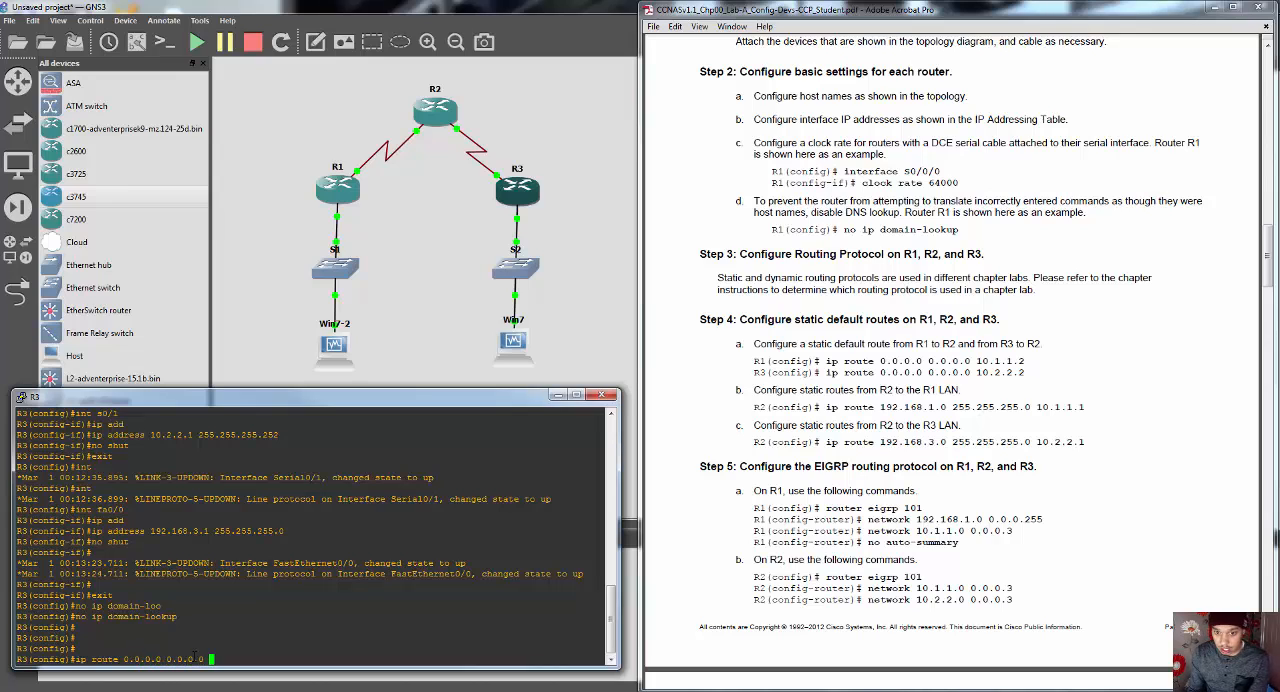
pyautogui.write('0.0.0.0 0.0.0.0 ')
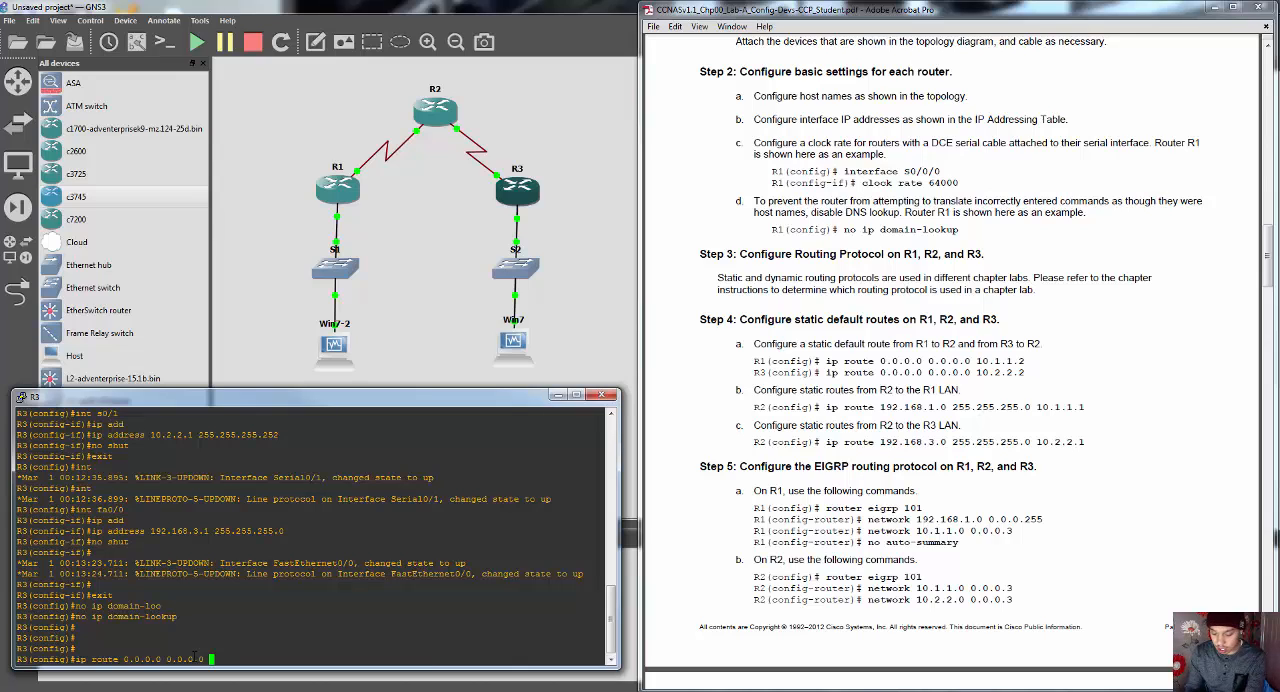
pyautogui.write('10.2.2.2')
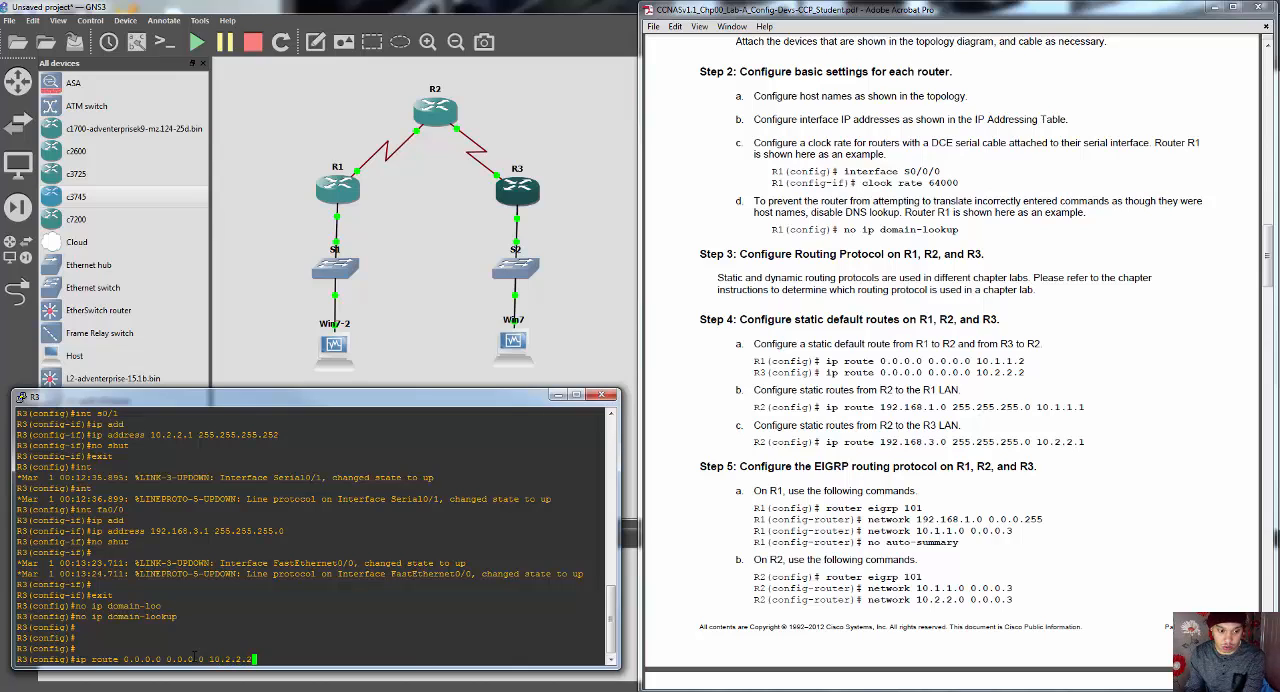
pyautogui.press('Return')
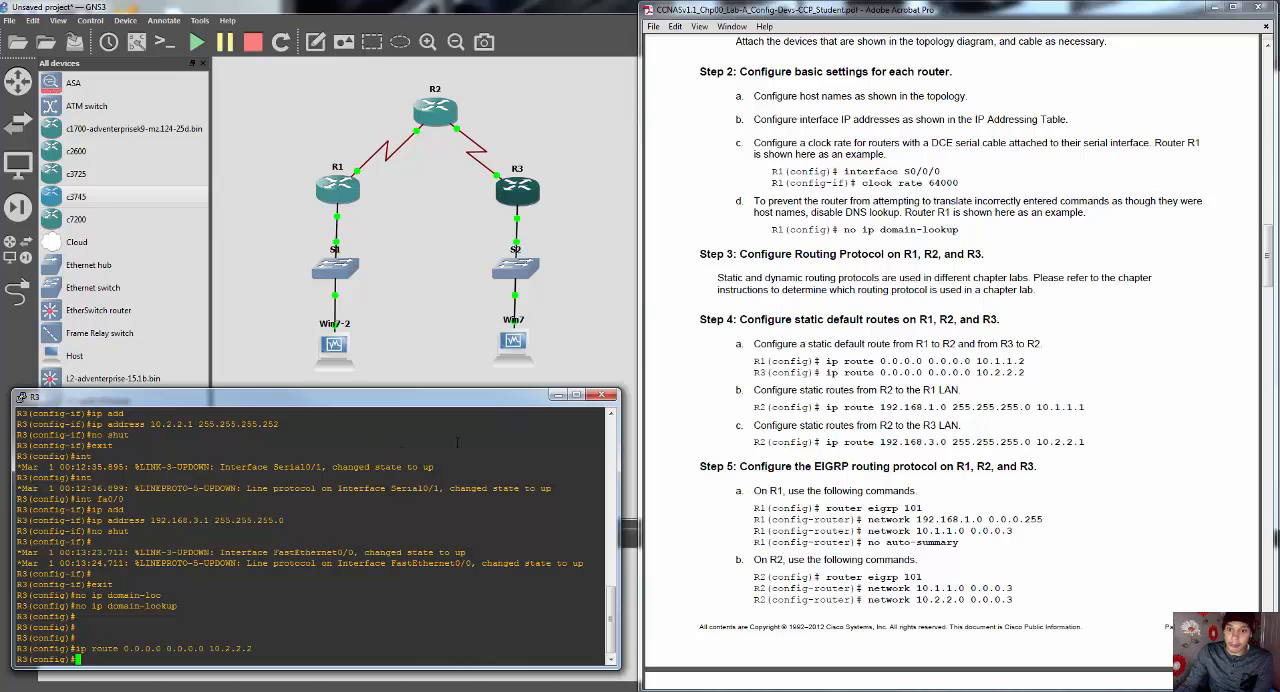
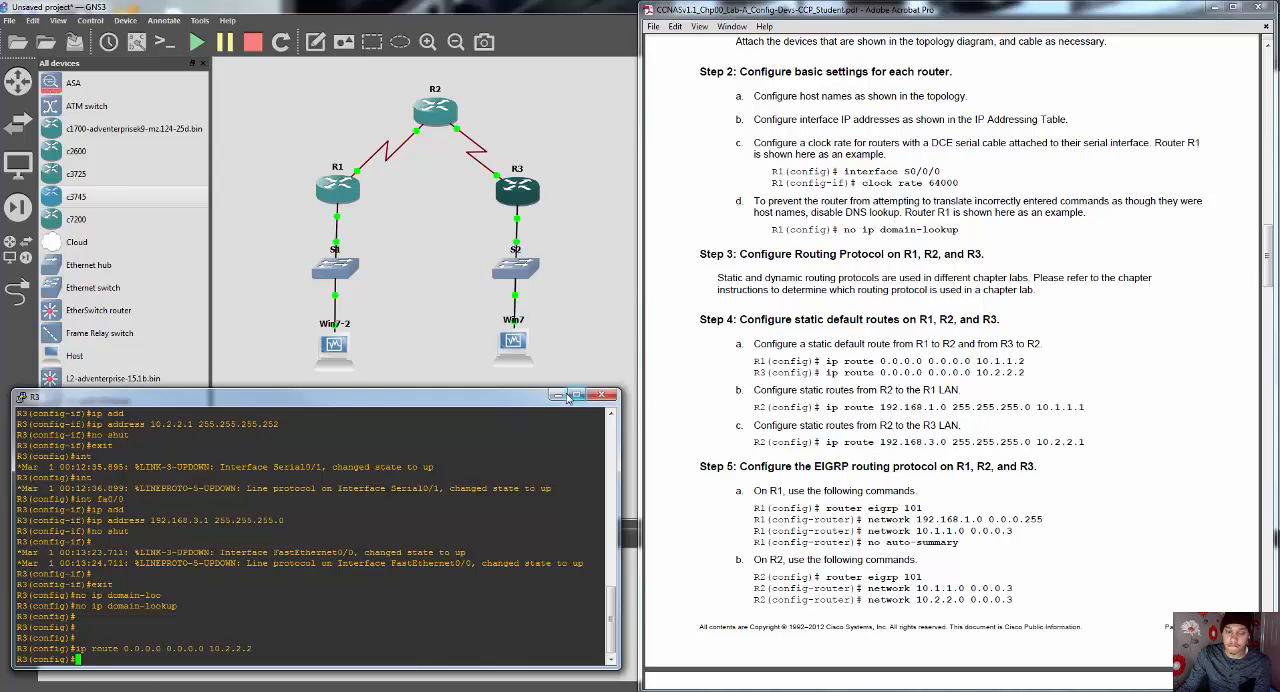
# Step: Close R3's console, and review the lab PDF's topology and IP addressing table against Step 4's static routes for R2
pyautogui.click(601, 396)
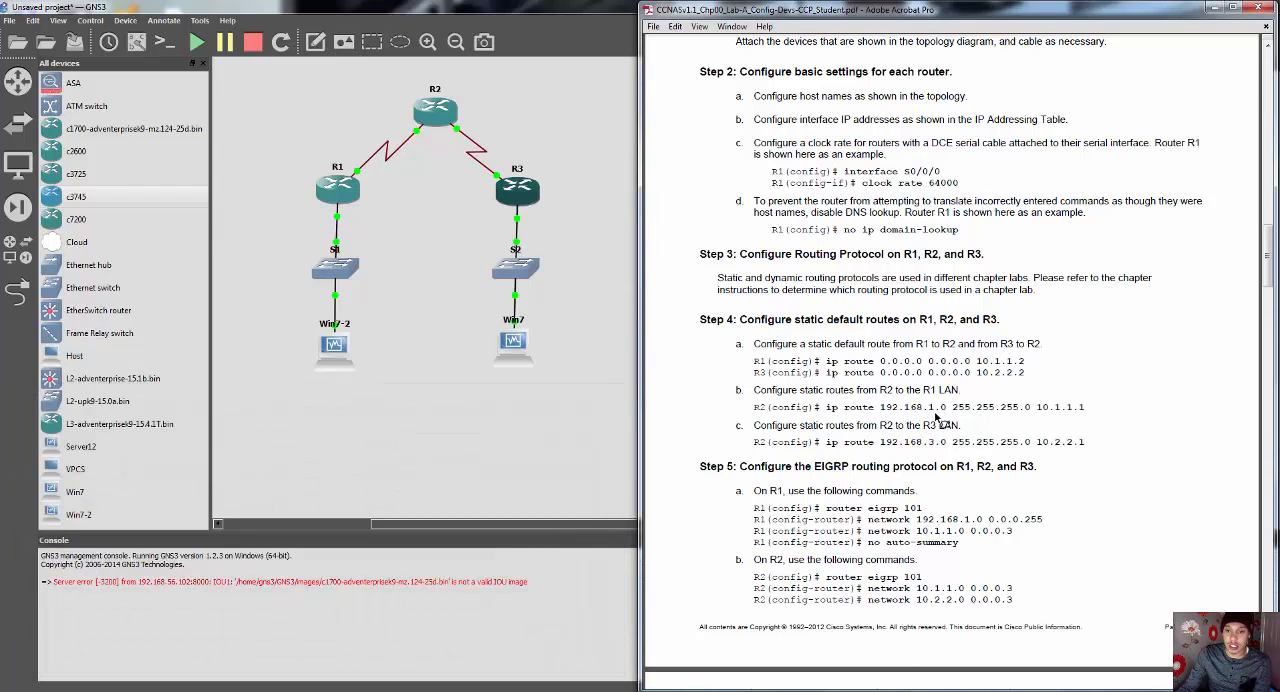
pyautogui.scroll(5, 935, 410)
pyautogui.scroll(10, 935, 410)
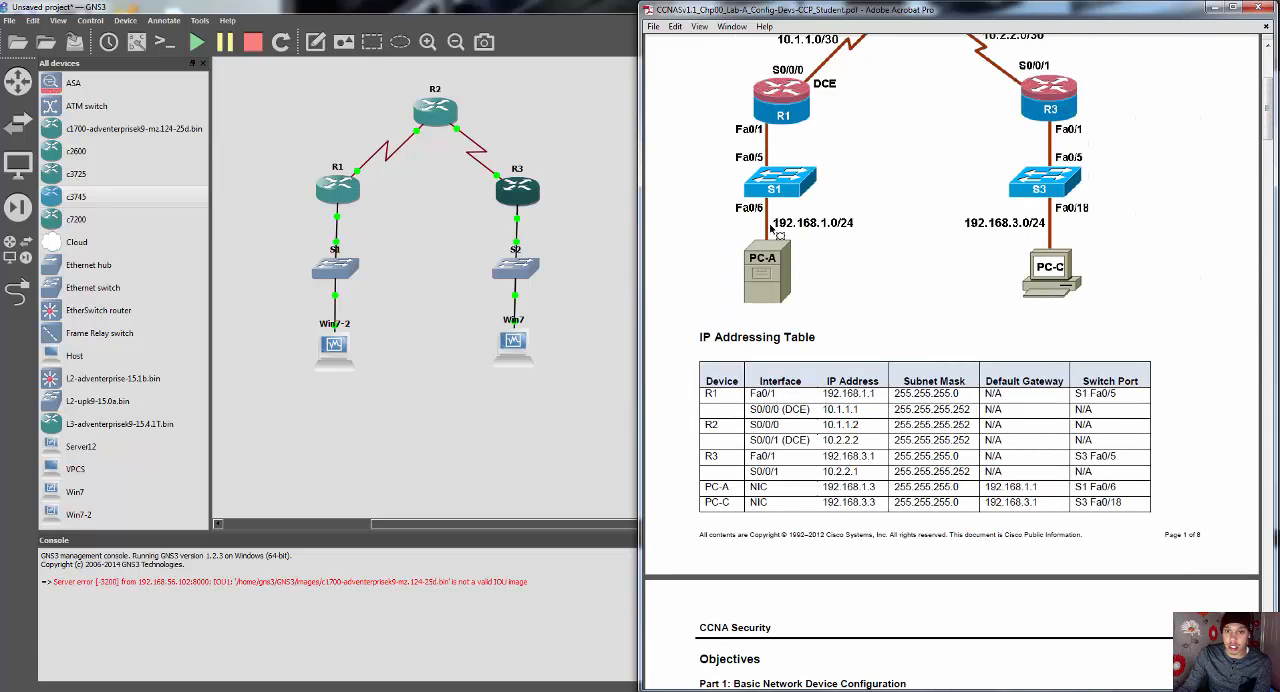
pyautogui.scroll(-5, 812, 235)
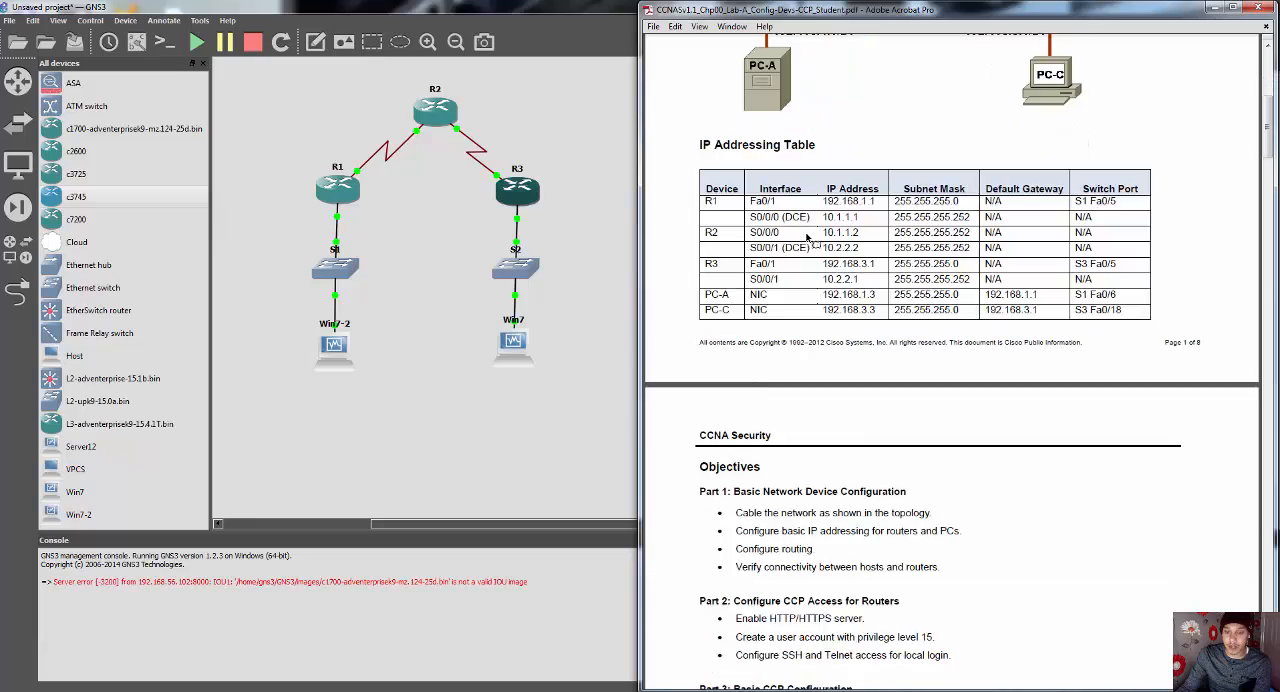
pyautogui.scroll(-12, 812, 237)
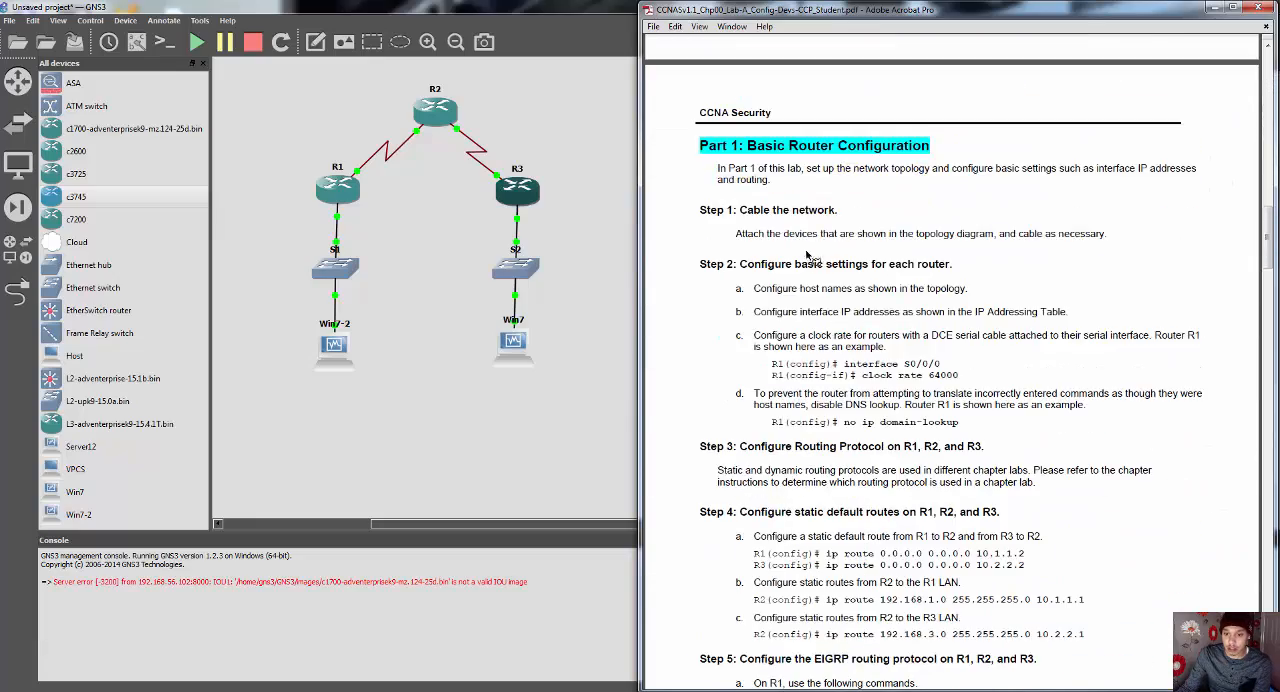
pyautogui.scroll(-1, 820, 266)
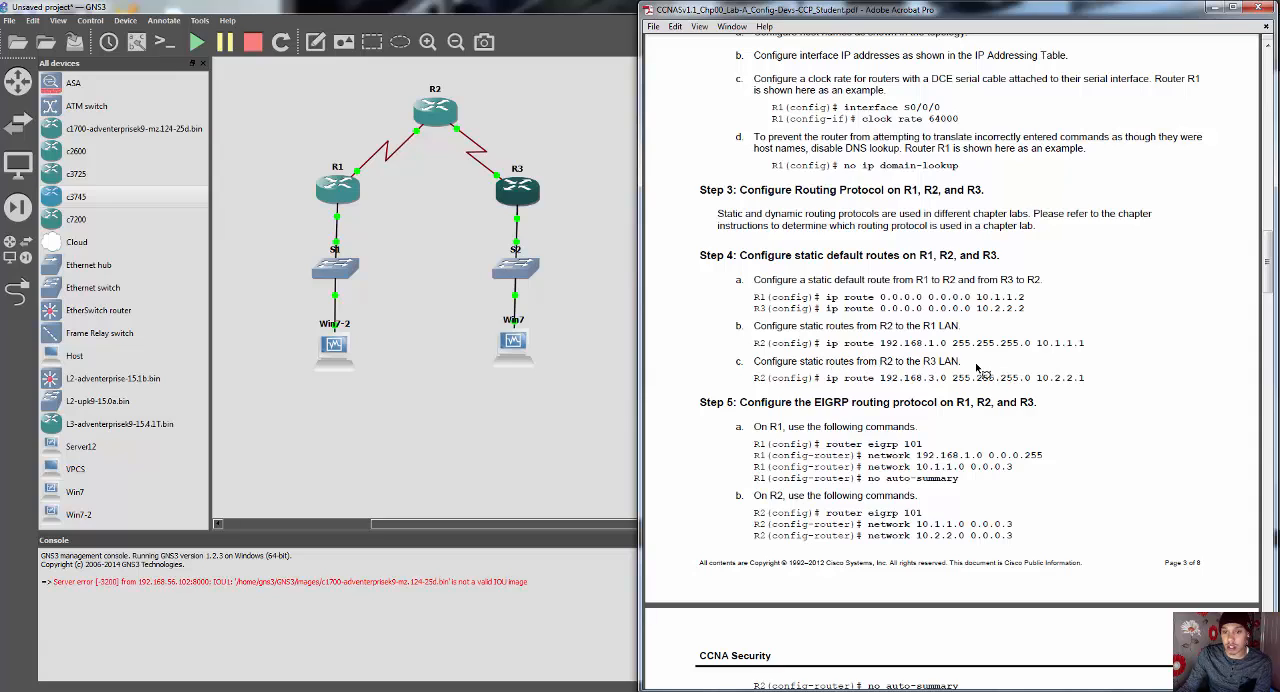
pyautogui.scroll(5, 965, 368)
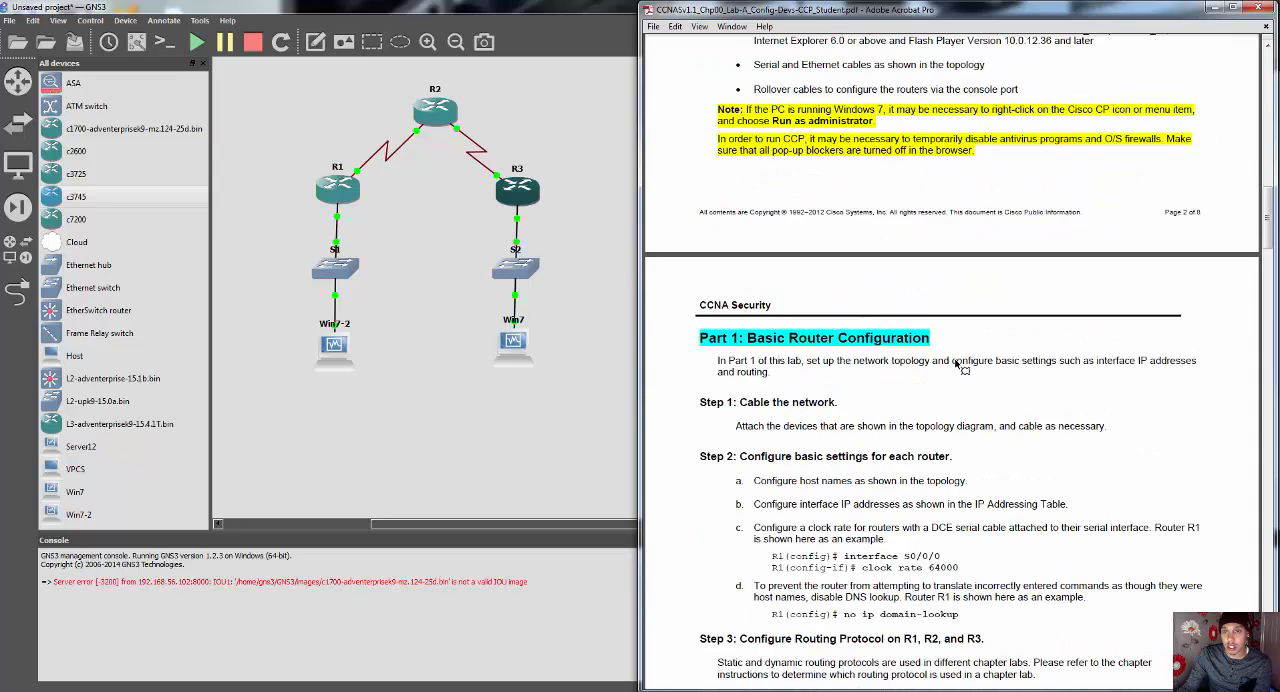
pyautogui.scroll(10, 965, 368)
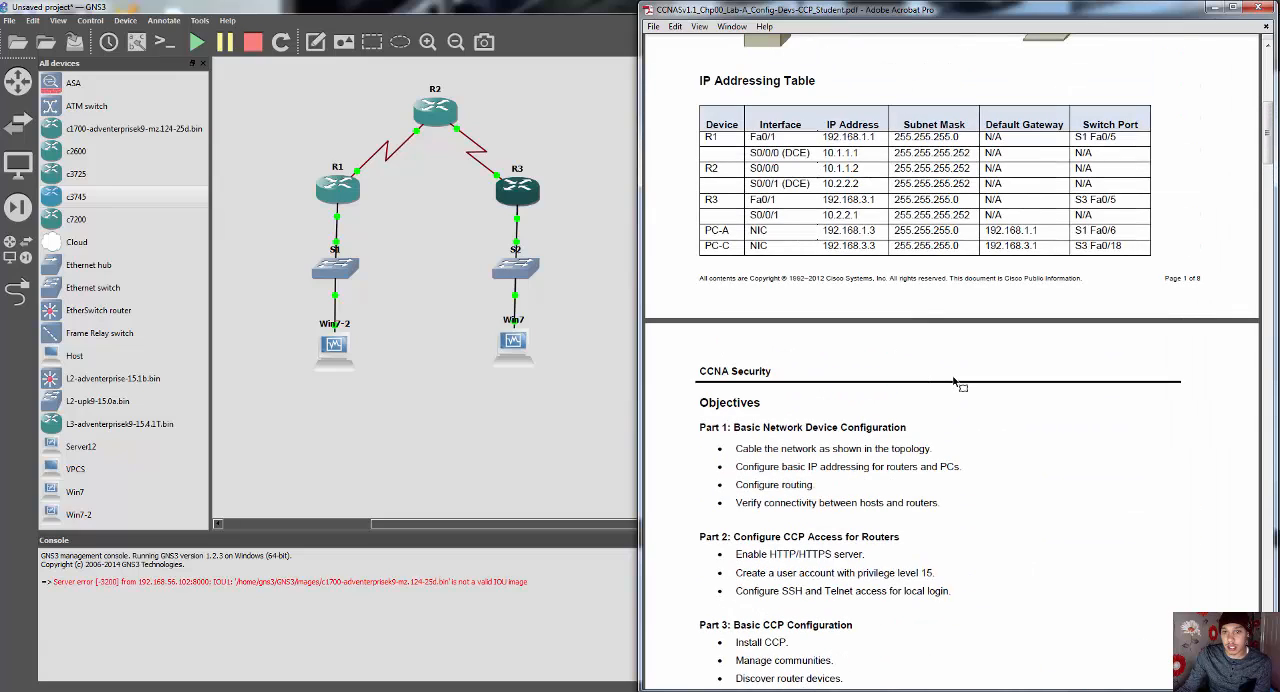
pyautogui.scroll(1, 812, 168)
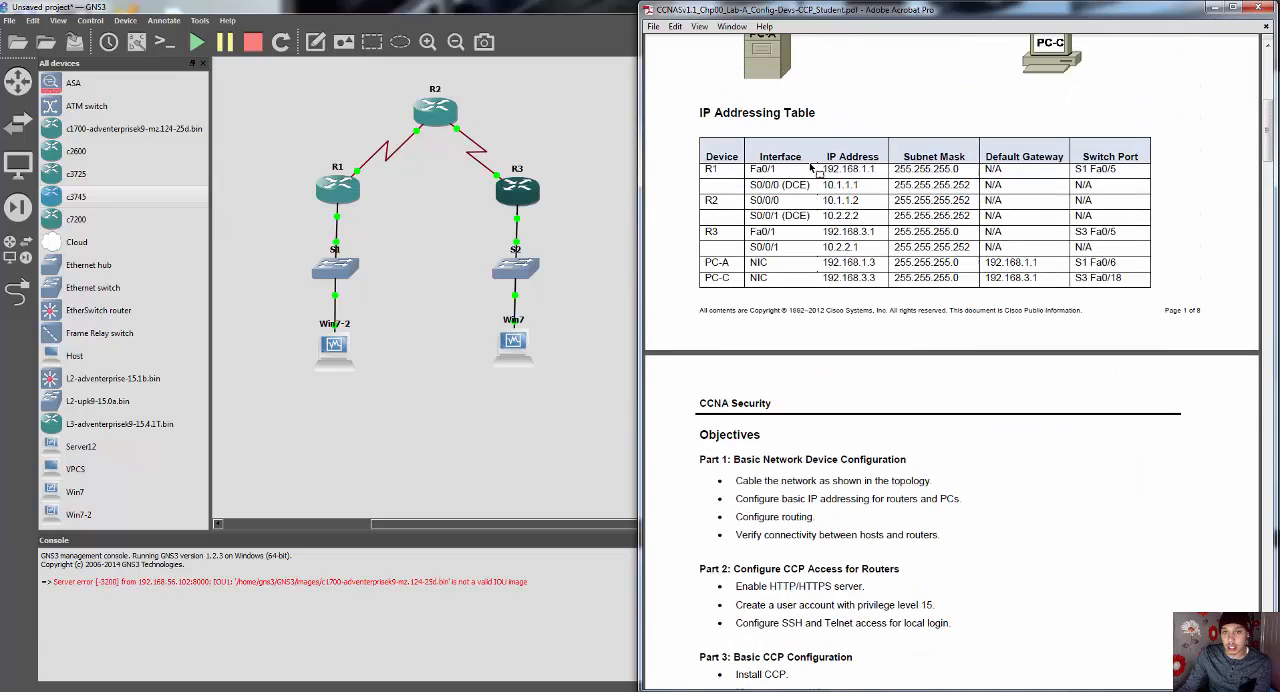
pyautogui.scroll(4, 812, 168)
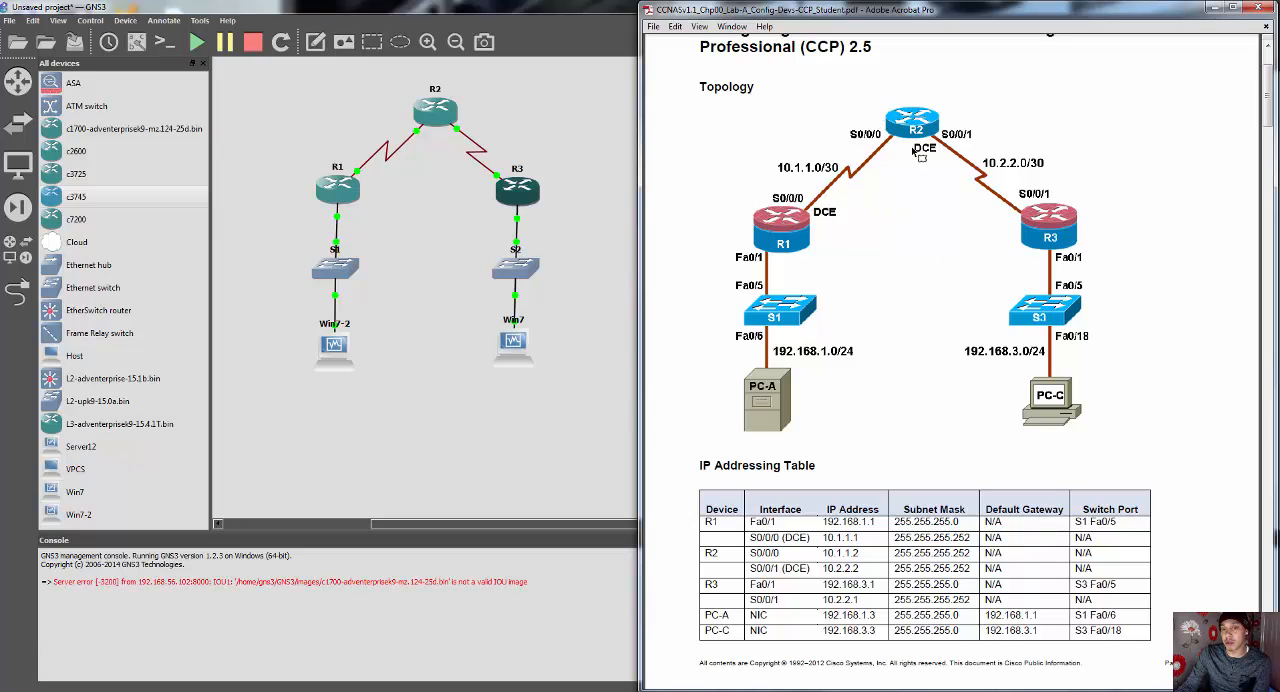
pyautogui.scroll(-15, 882, 320)
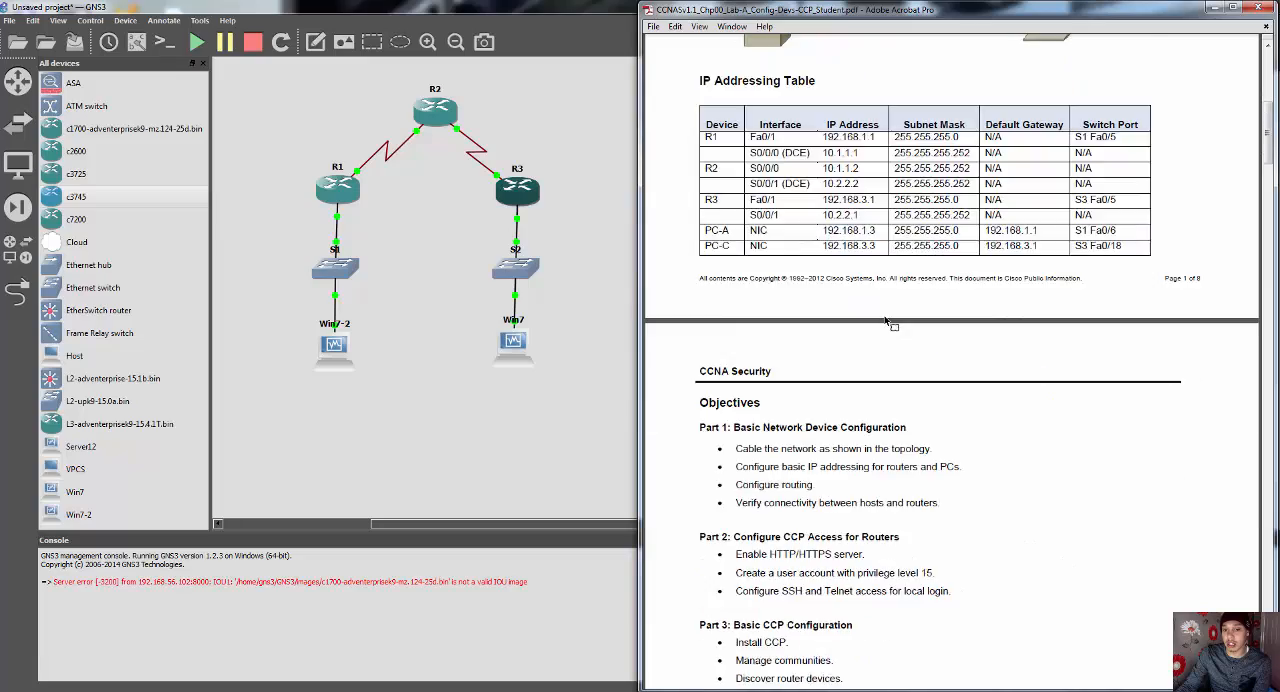
pyautogui.scroll(-10, 894, 314)
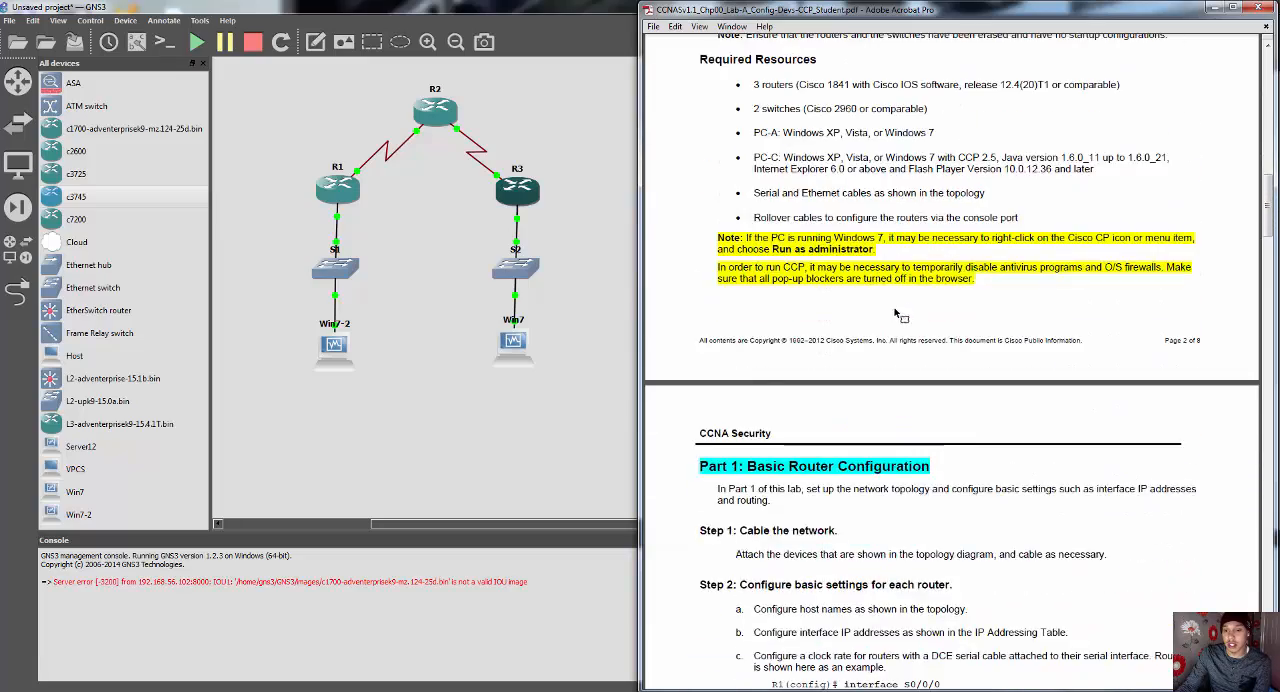
pyautogui.scroll(-4, 899, 314)
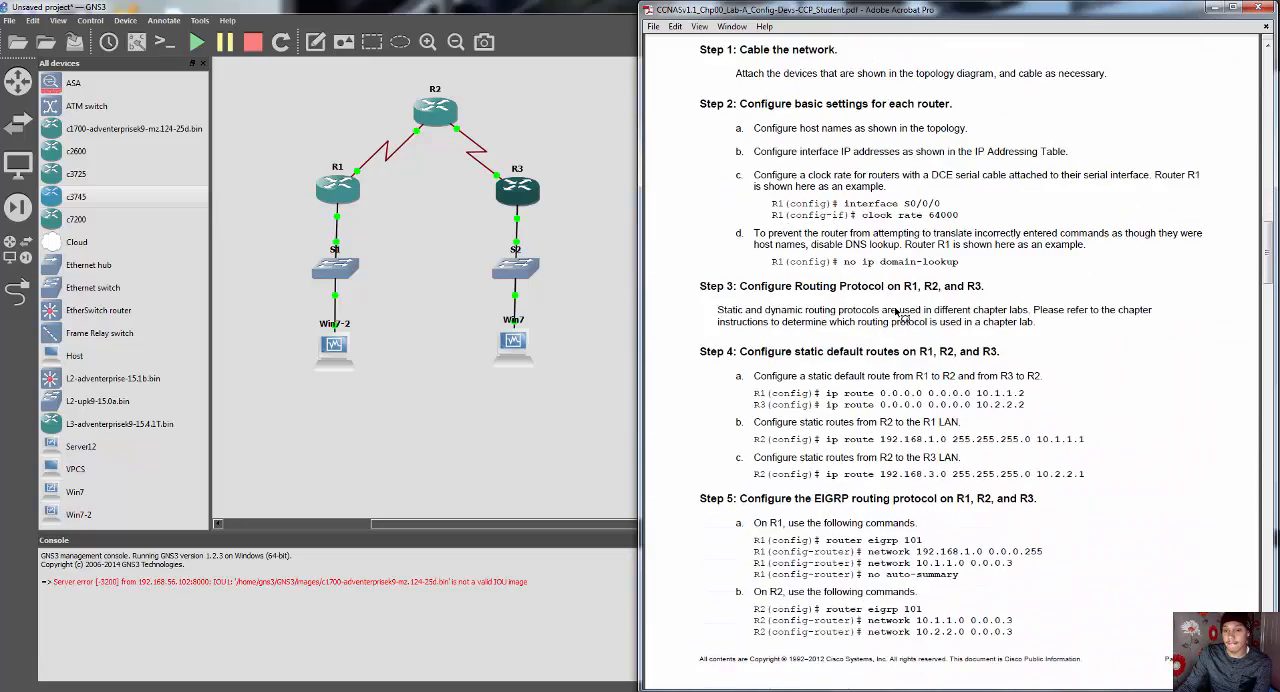
pyautogui.scroll(-2, 899, 314)
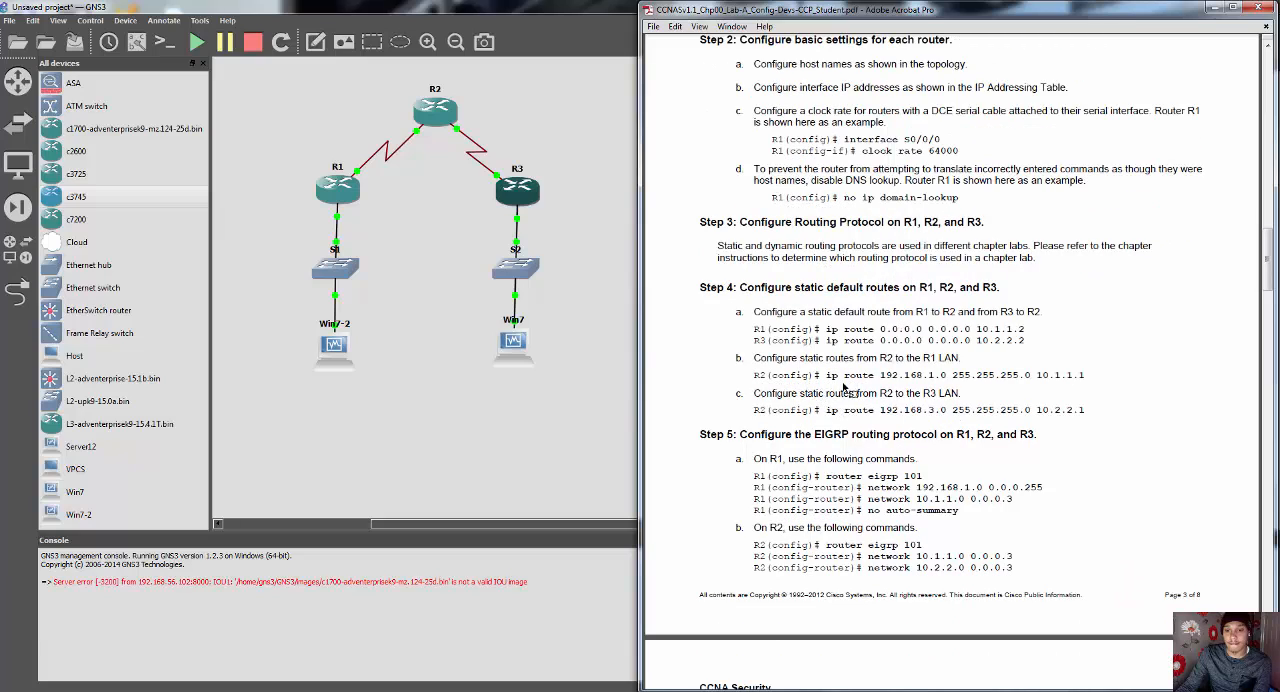
# Step: Open R2's console below the topology beside the lab PDF, ready for command entry
pyautogui.rightClick(423, 117)
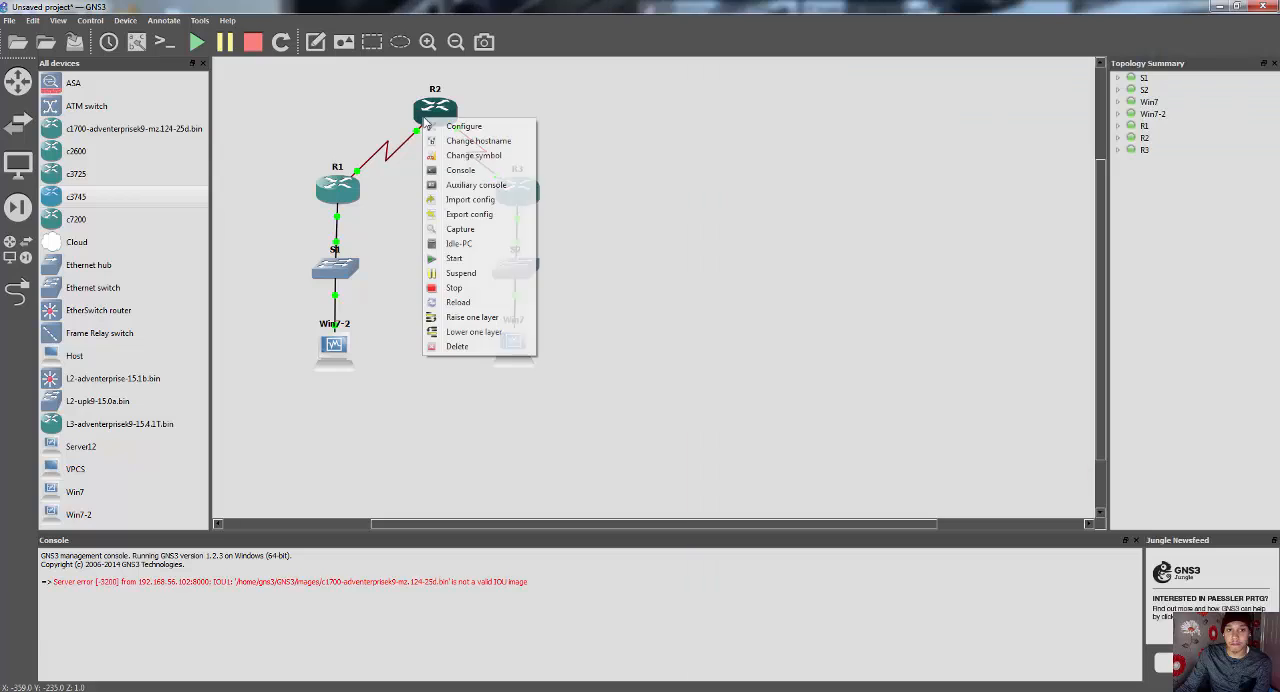
pyautogui.click(463, 172)
pyautogui.moveTo(450, 38); pyautogui.dragTo(459, 350)
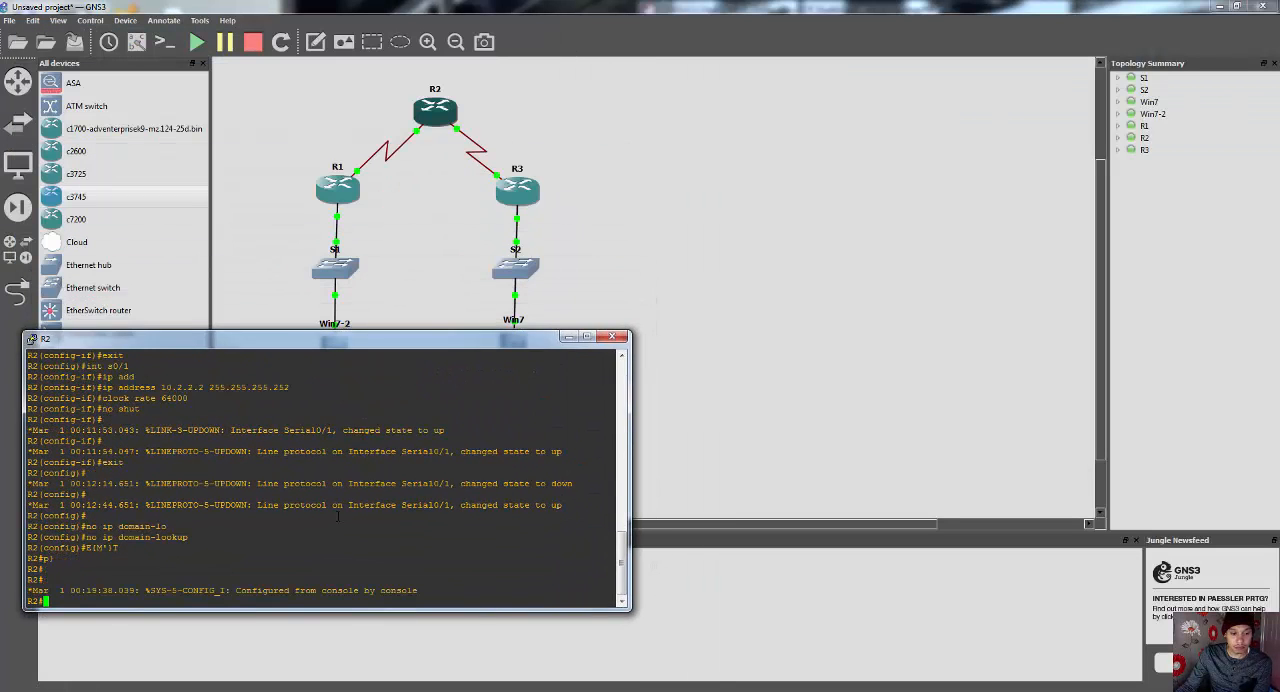
pyautogui.hotkey('alt', 'Tab')
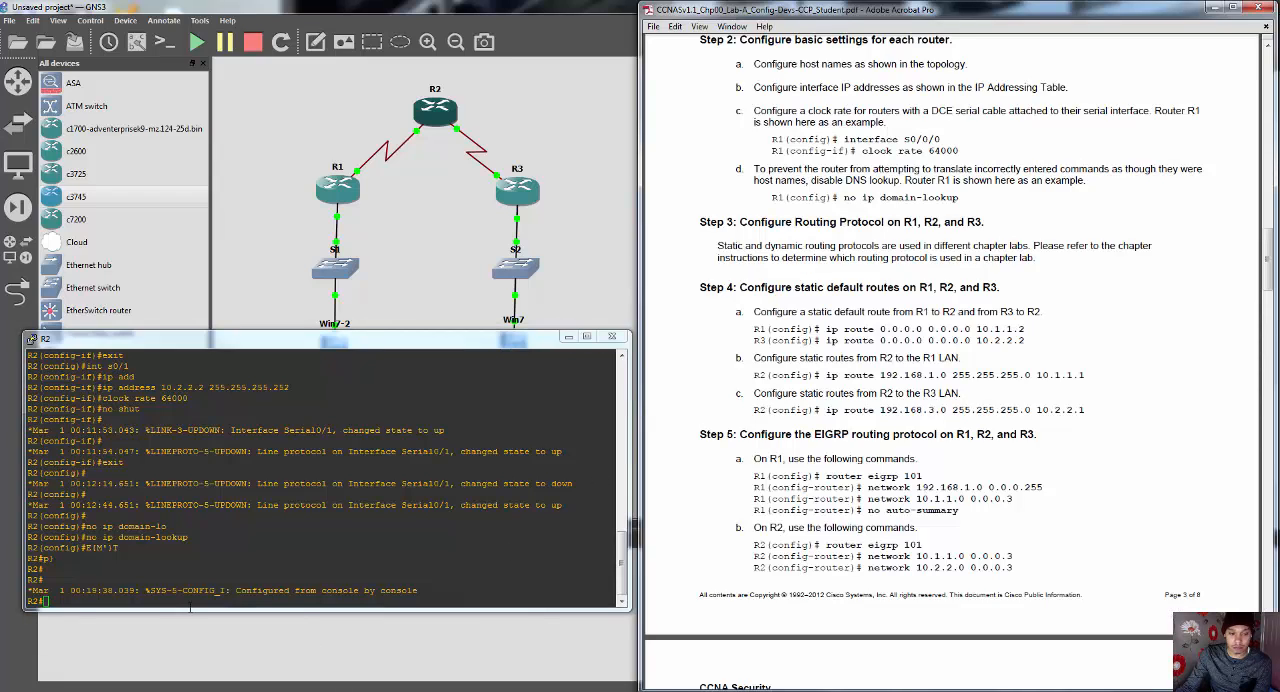
pyautogui.click(160, 604)
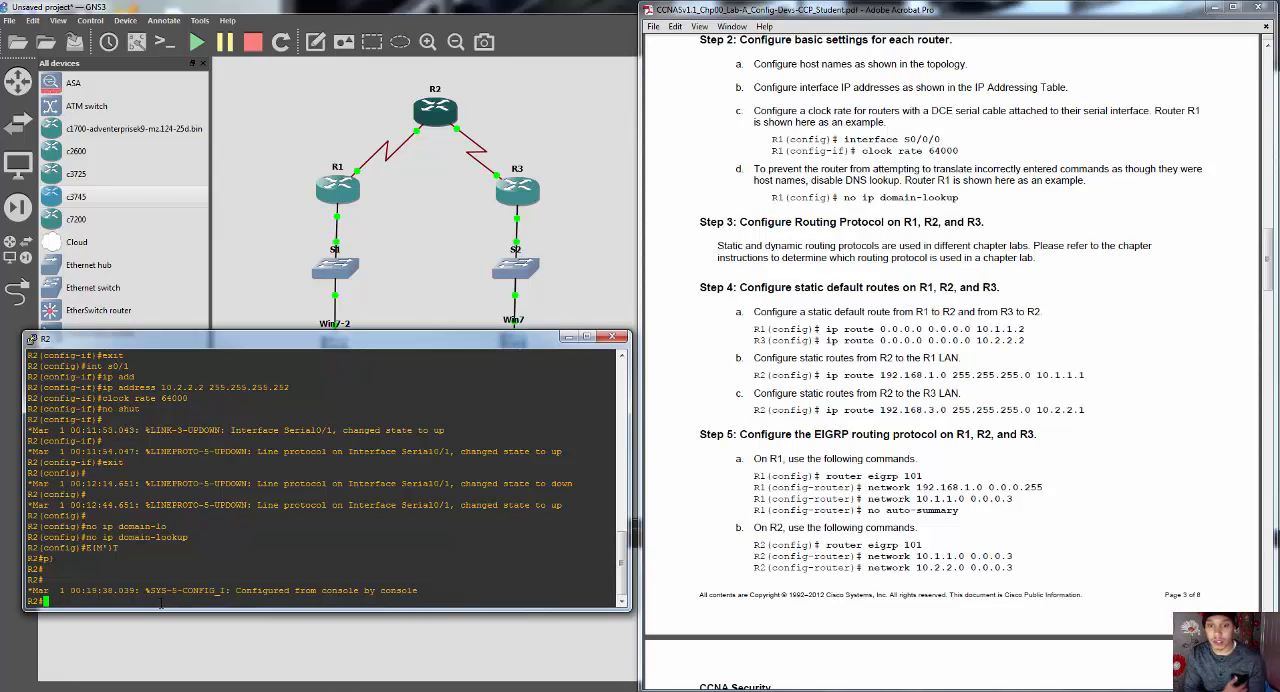
# Step: Configure R2's static route to the R1 LAN in global configuration with "ip route 192.168.1.0 255.255.255.0 10.1.1.1"
pyautogui.write('conf t')
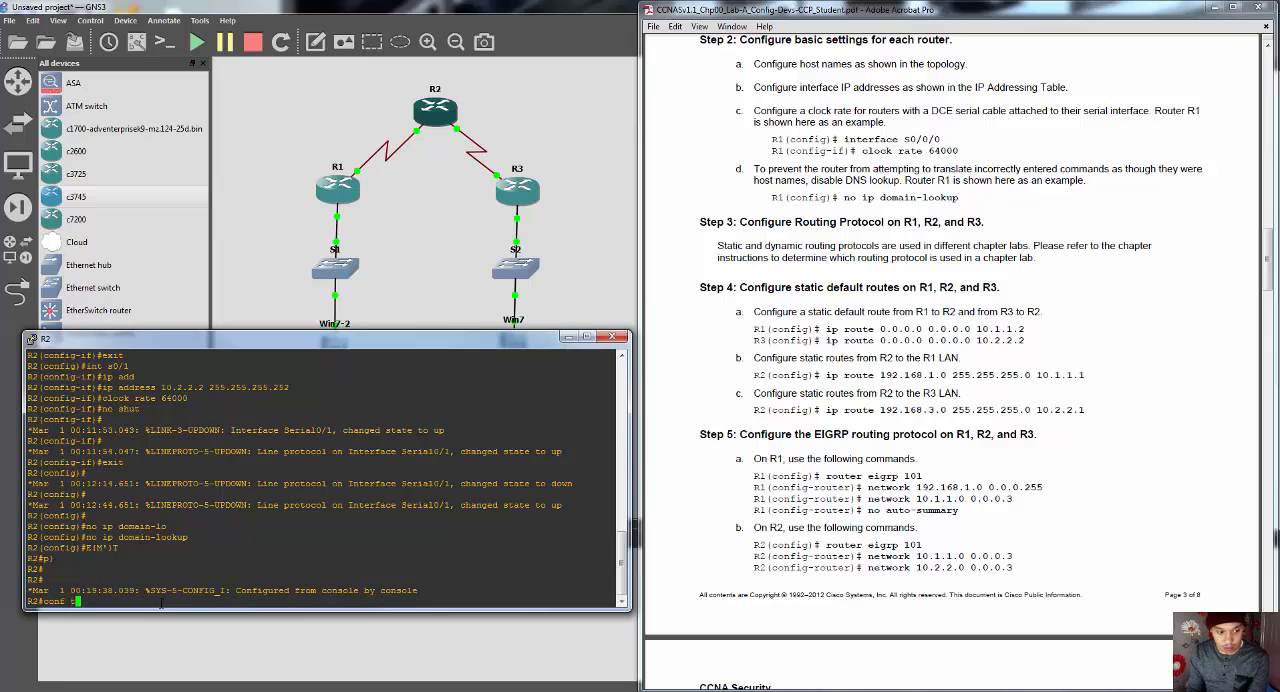
pyautogui.press('Return')
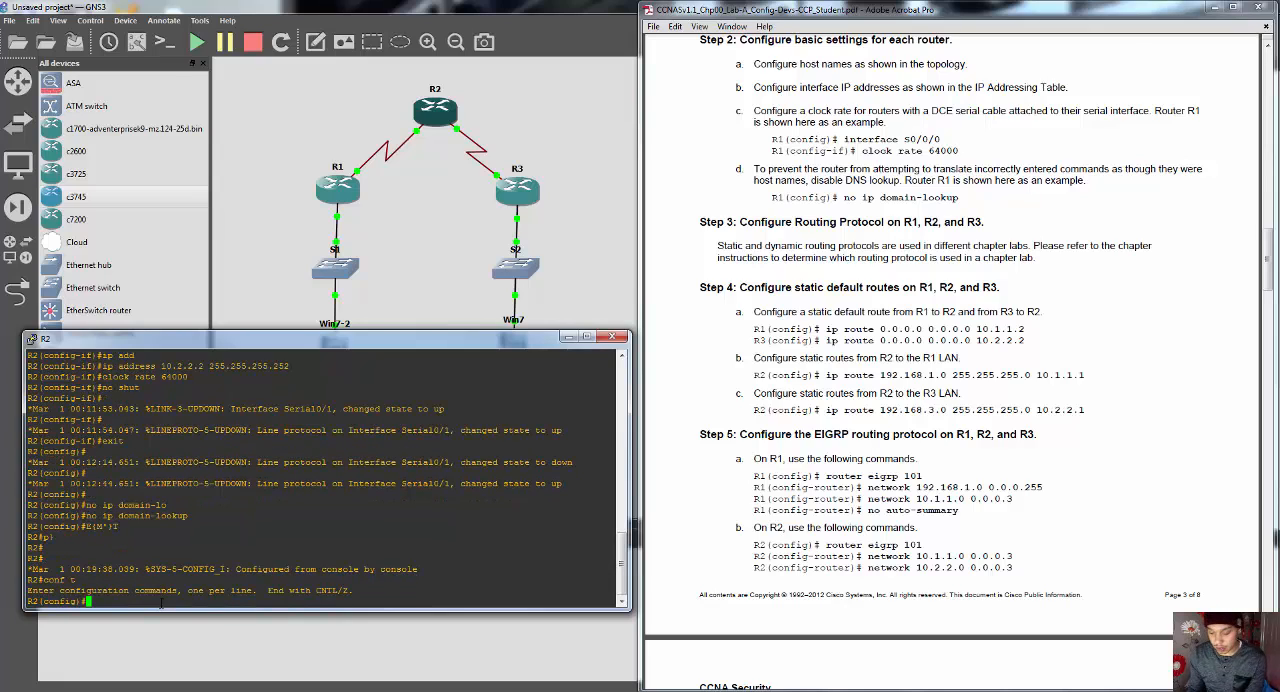
pyautogui.write('ip route ')
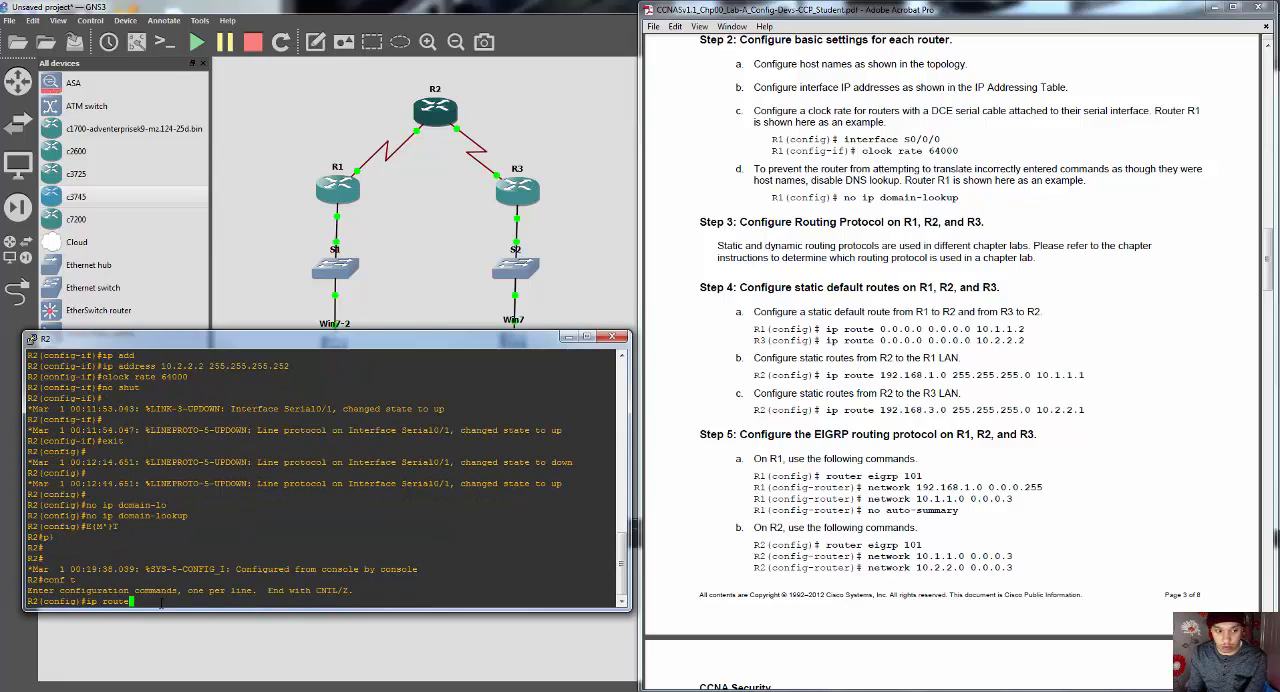
pyautogui.write('192.')
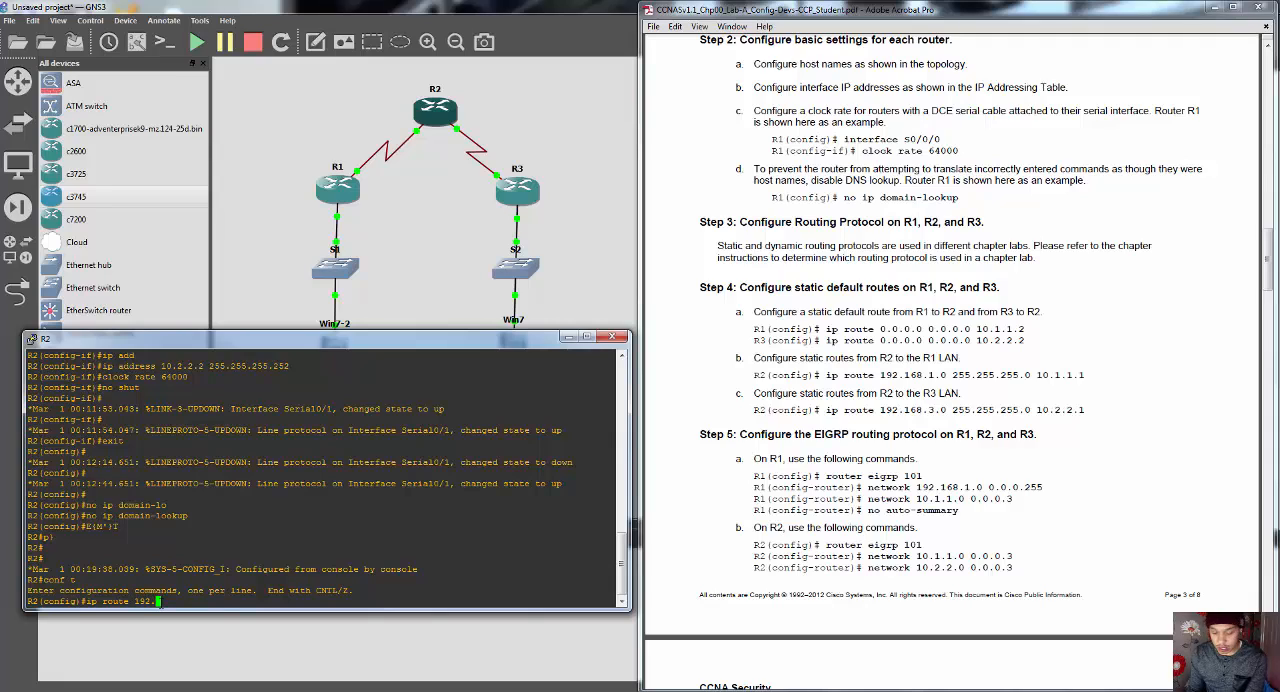
pyautogui.write('168.1.')
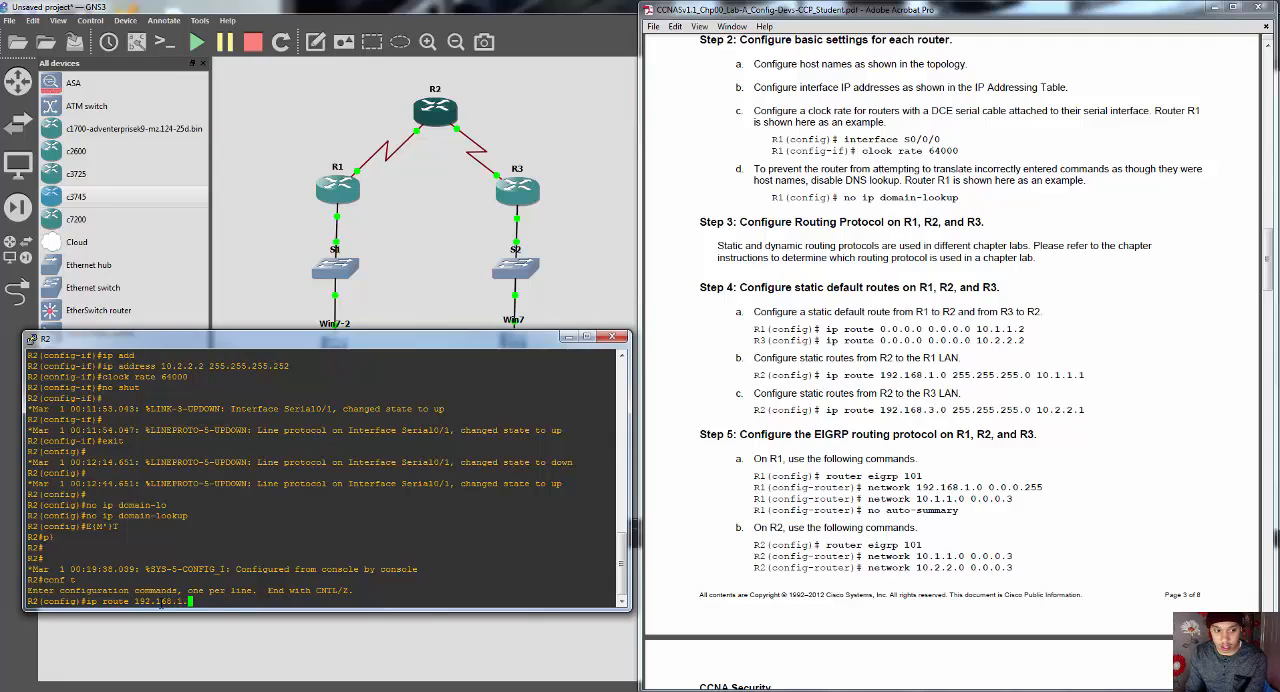
pyautogui.write('0 2')
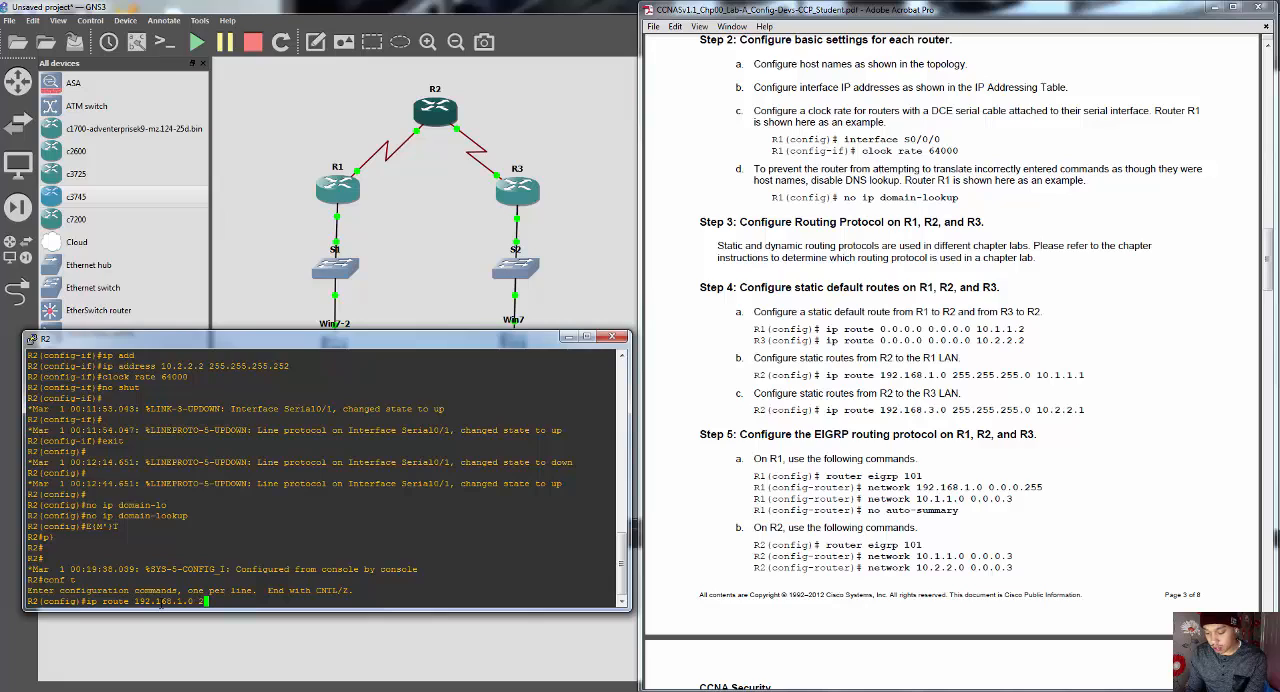
pyautogui.write('55.255.255.0 10.')
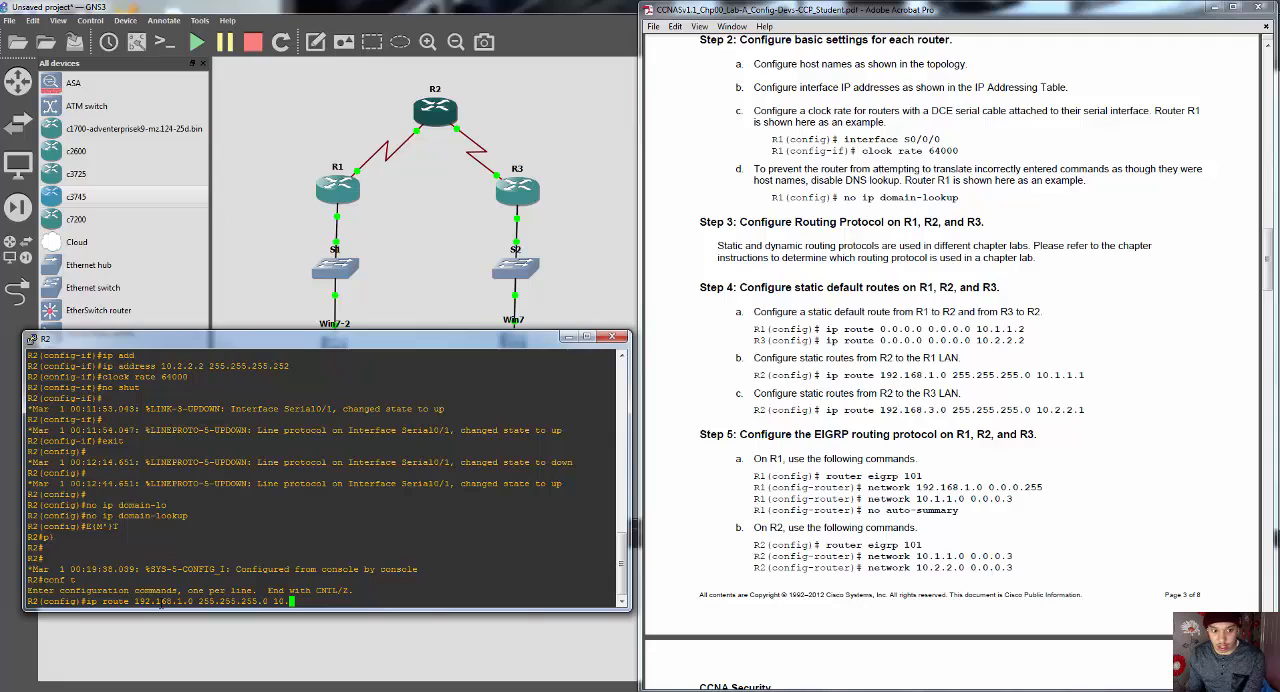
pyautogui.write('1.1.1')
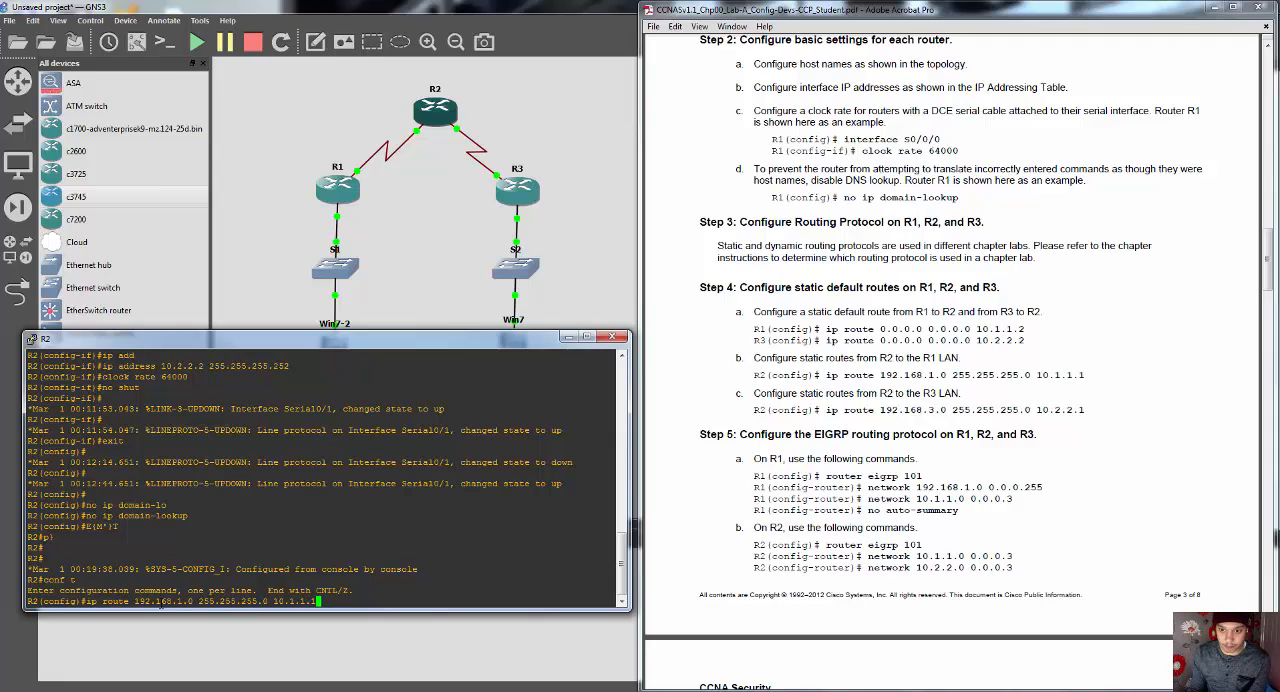
pyautogui.press('Return')
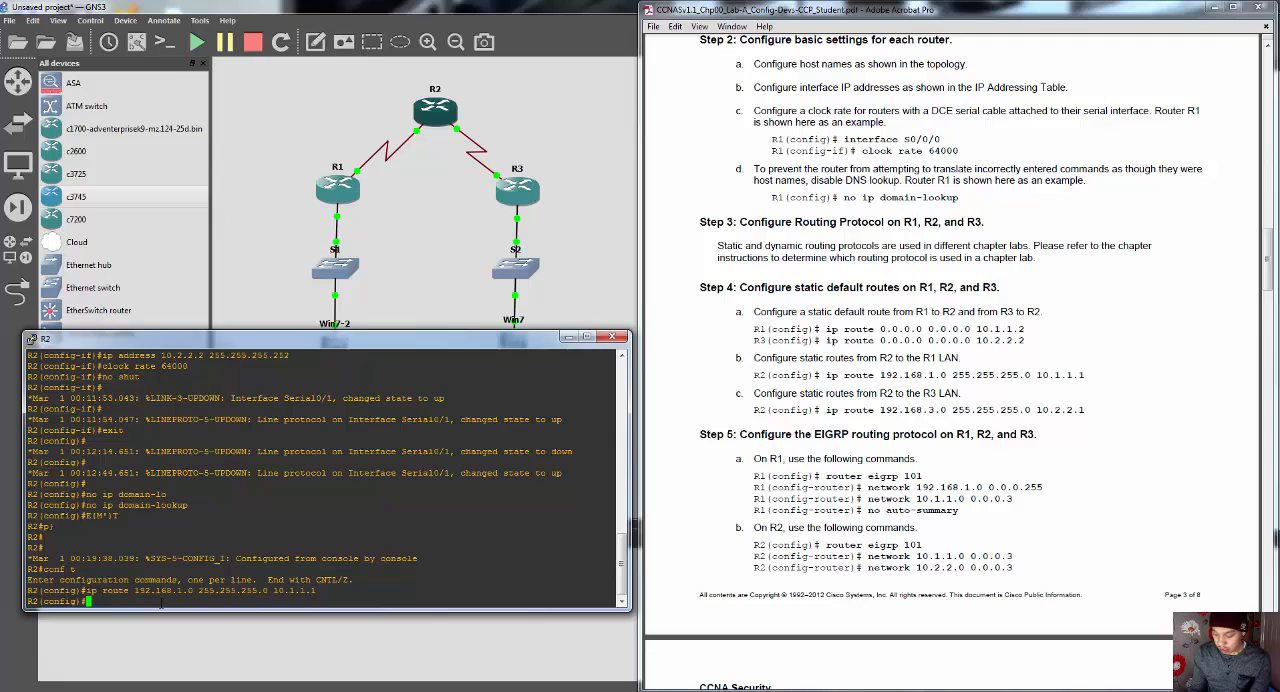
# Step: Configure R2's static route to the R3 LAN with "ip route 192.168.3.0 255.255.255.0 10.2.2.1"
pyautogui.write('ip route ')
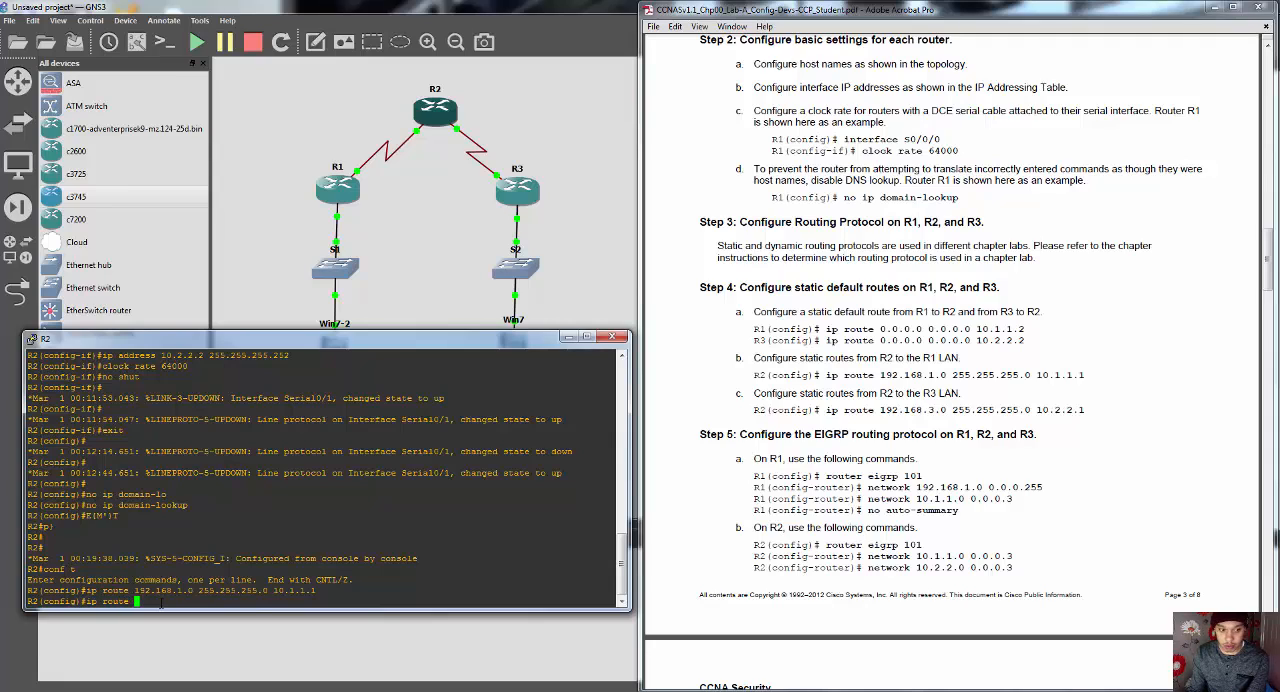
pyautogui.write('19')
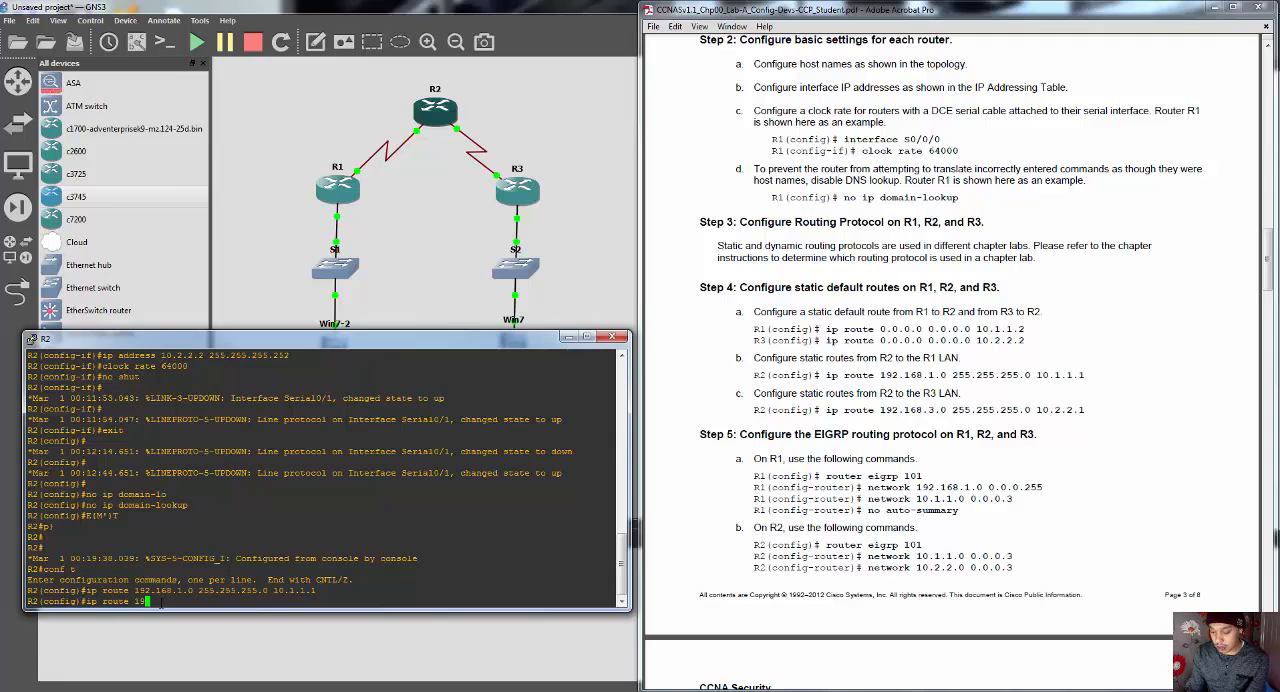
pyautogui.write('2.168.3')
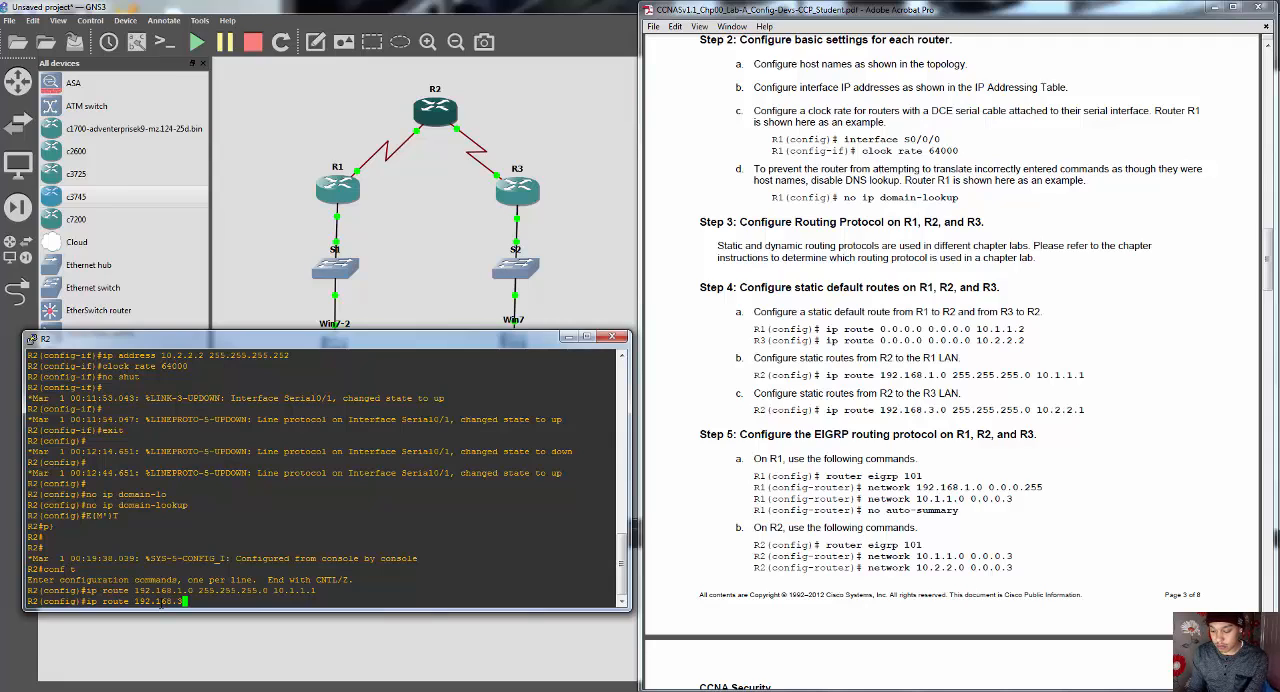
pyautogui.write('.0 255.255.255')
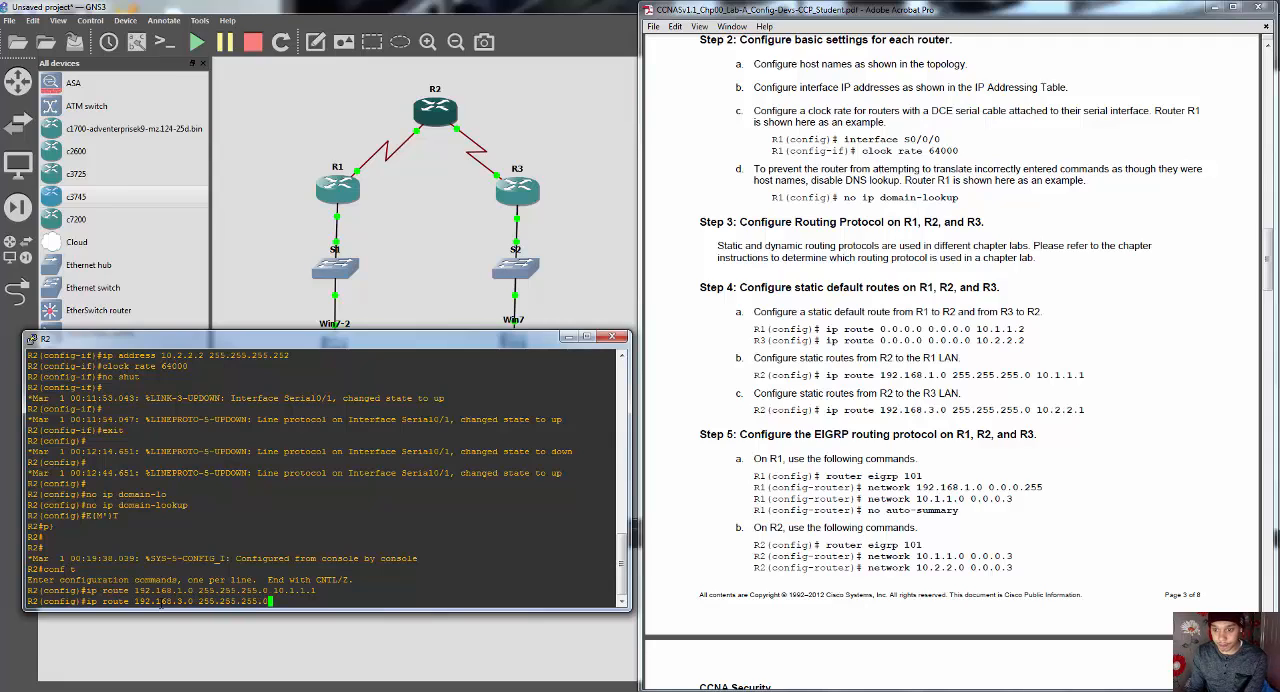
pyautogui.write('.0 ')
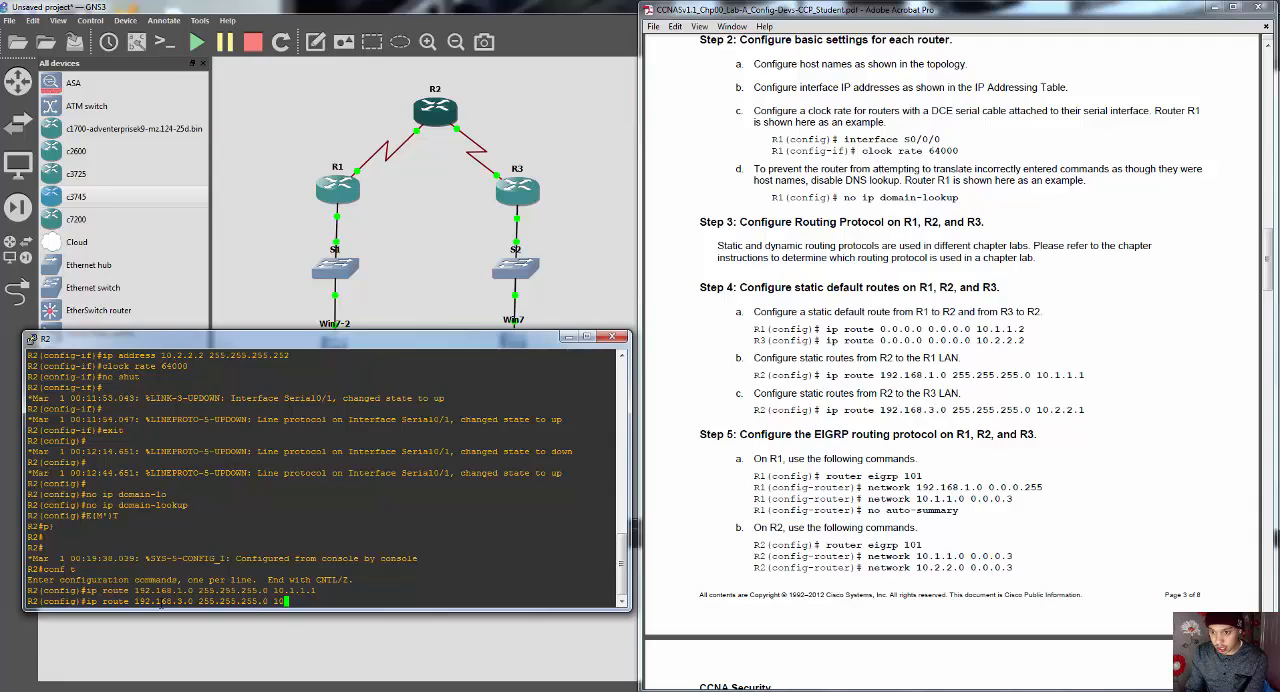
pyautogui.write('10.2.')
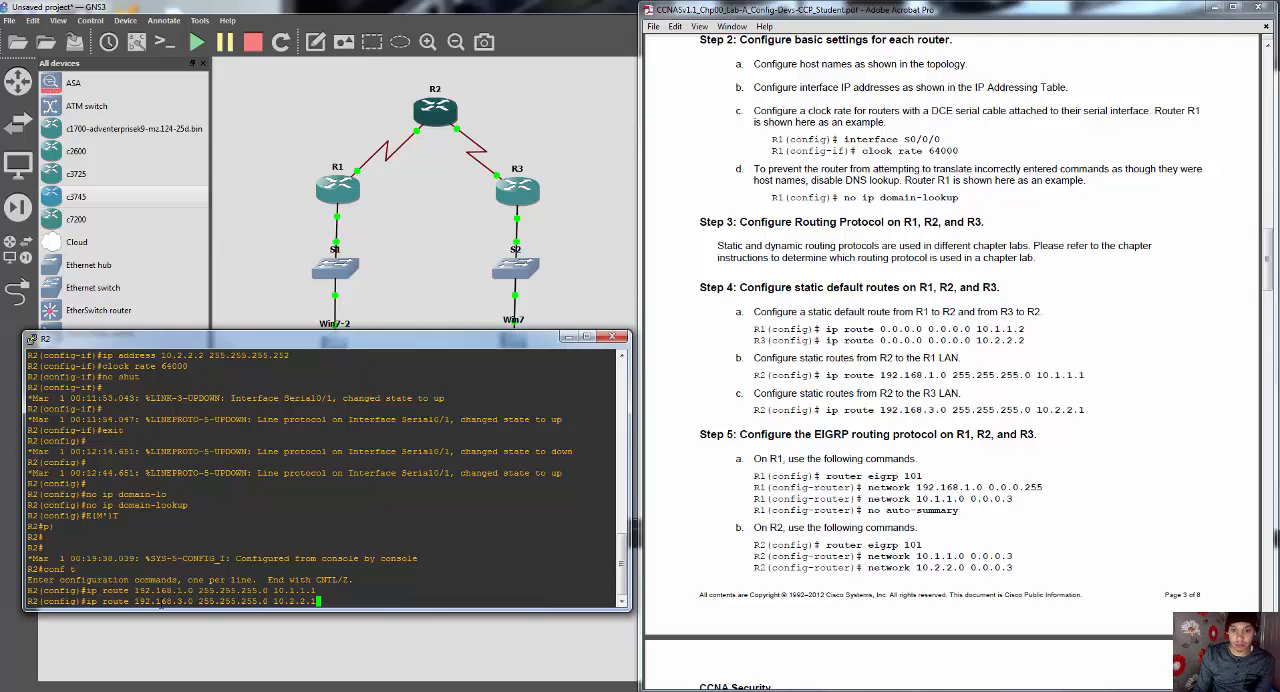
pyautogui.write('2.1')
pyautogui.press('Return')
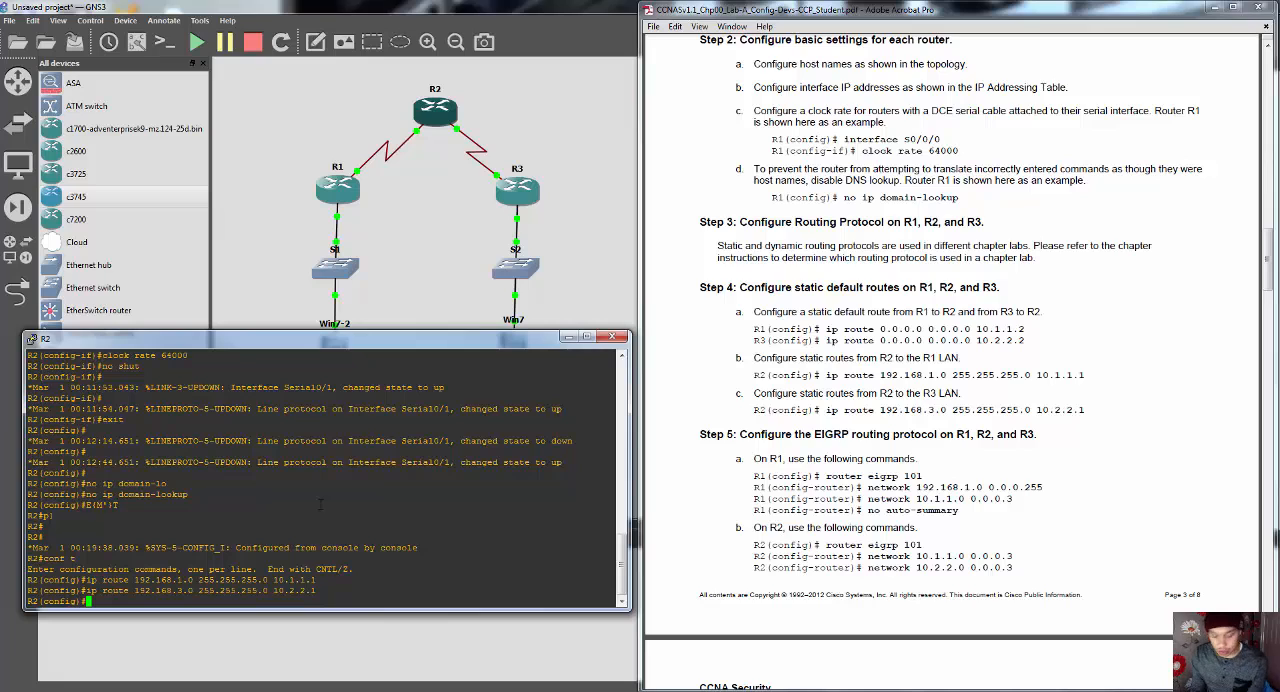
# Step: Leave configuration mode on R2, display its routing table with "show ip route" and close its console
pyautogui.write('end')
pyautogui.press('Return')
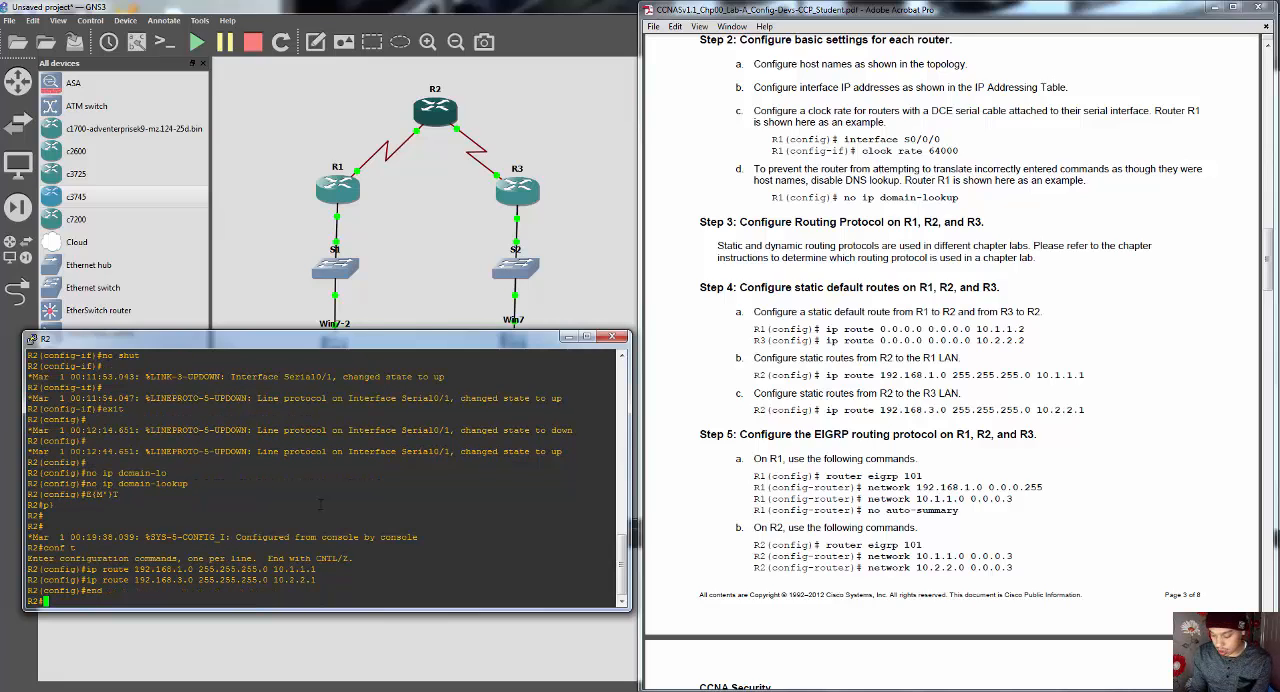
pyautogui.write('show ip route')
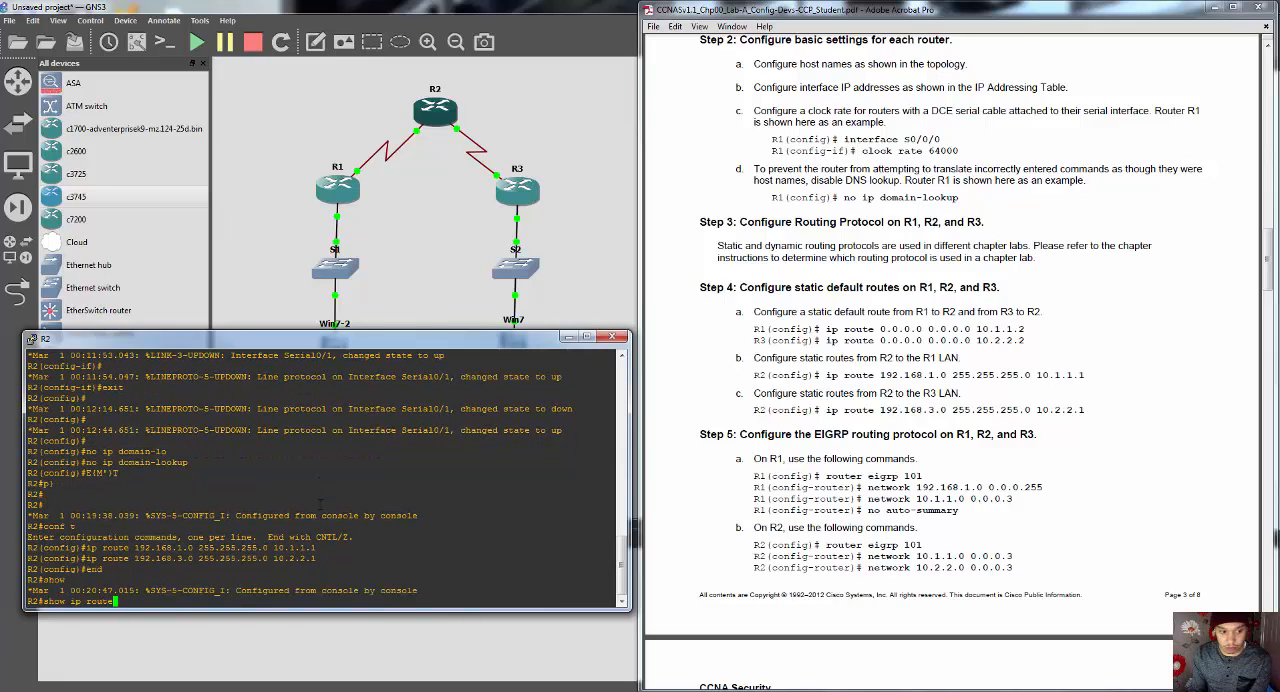
pyautogui.press('Return')
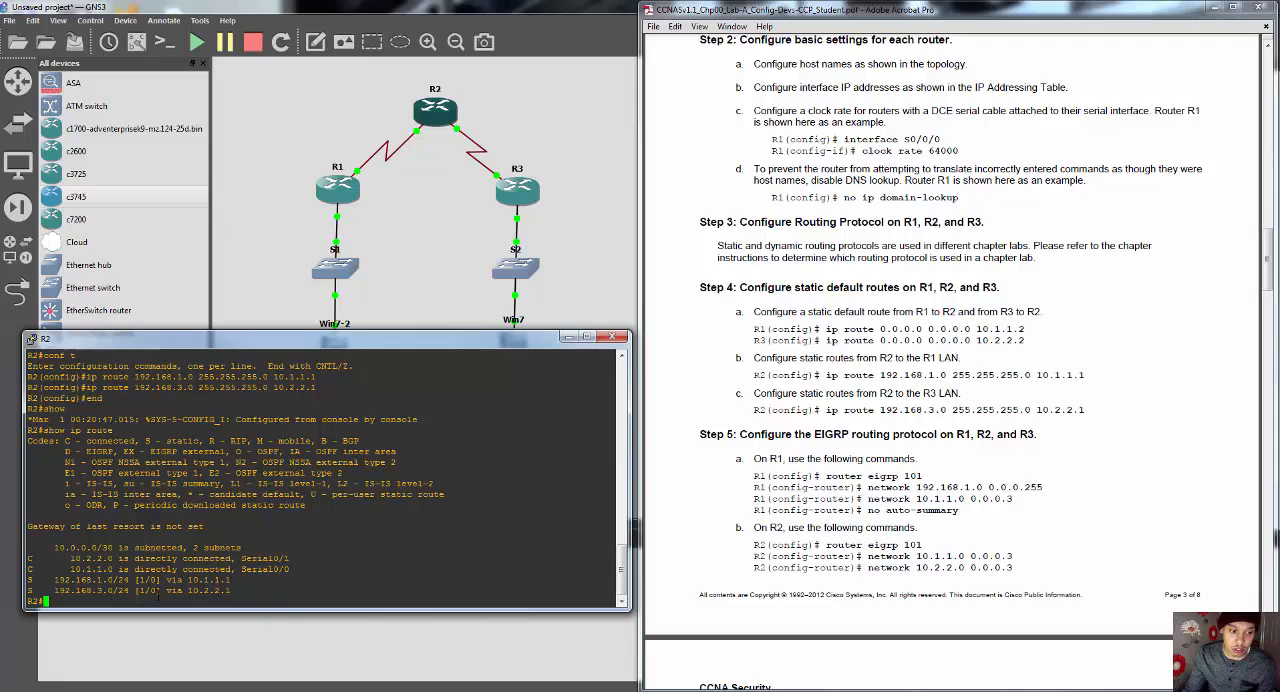
pyautogui.click(612, 337)
# Step: Display R1's routing table in its console with "show ip route", examine the static default route entry, and close the console
pyautogui.rightClick(336, 199)
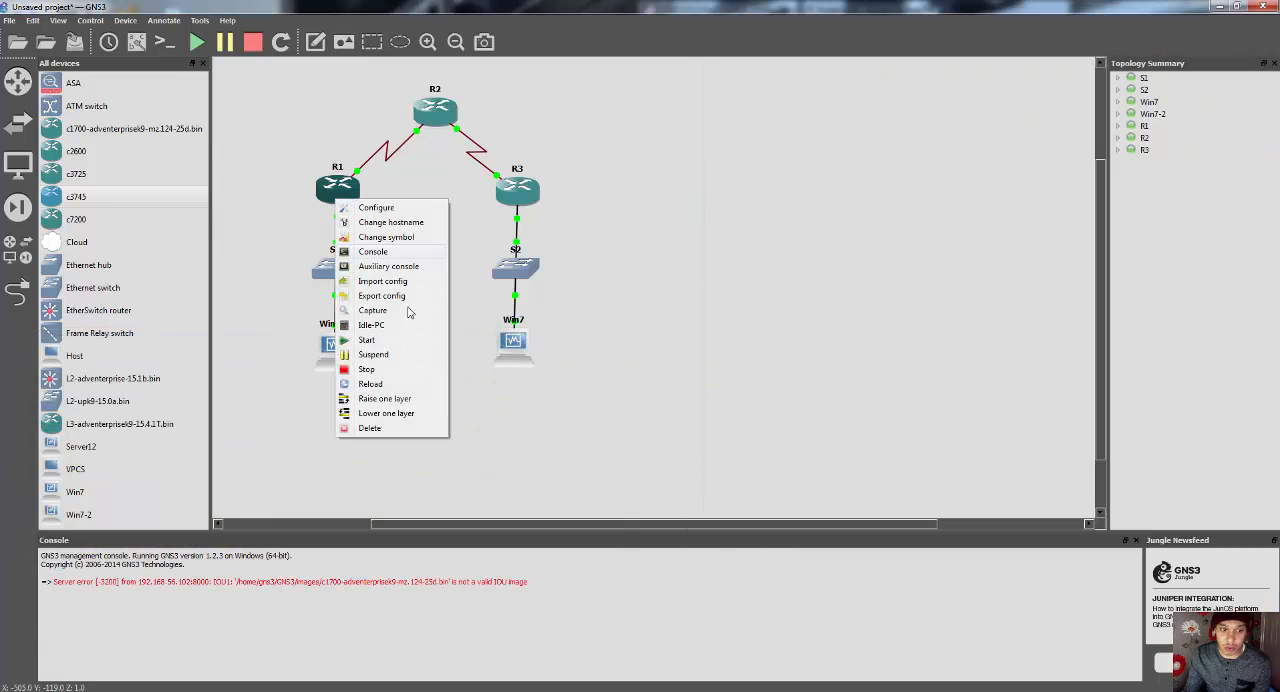
pyautogui.click(372, 259)
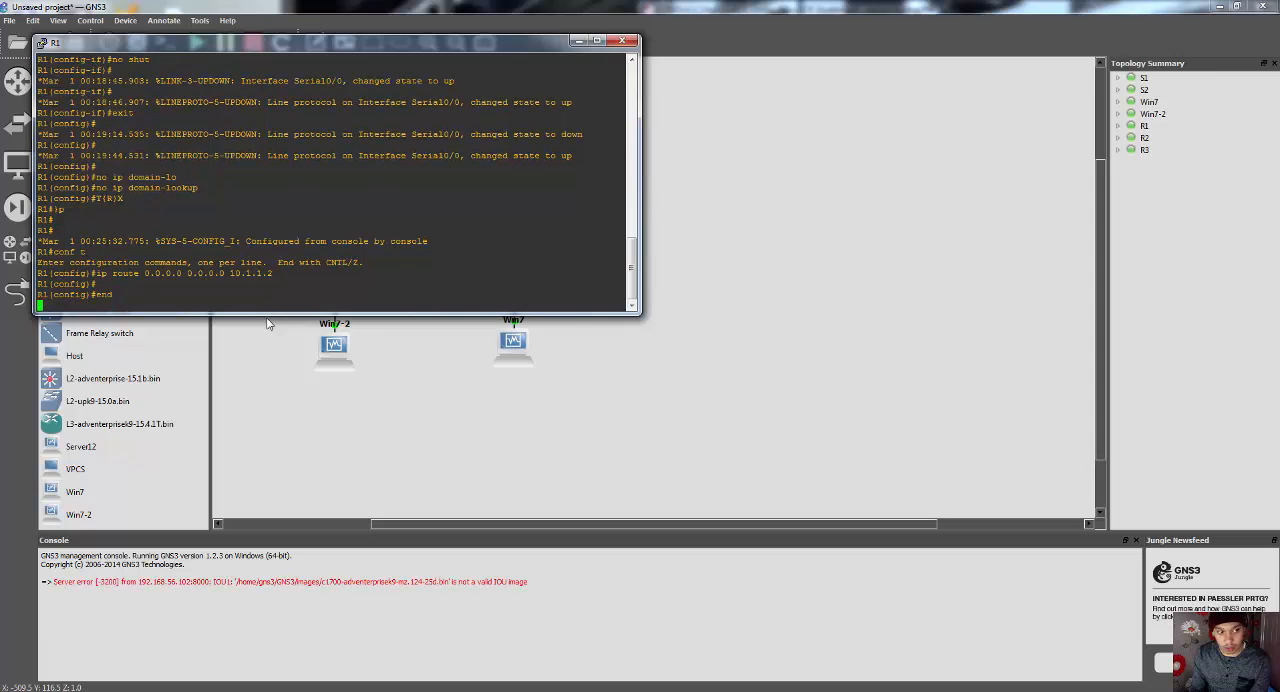
pyautogui.write('show ip')
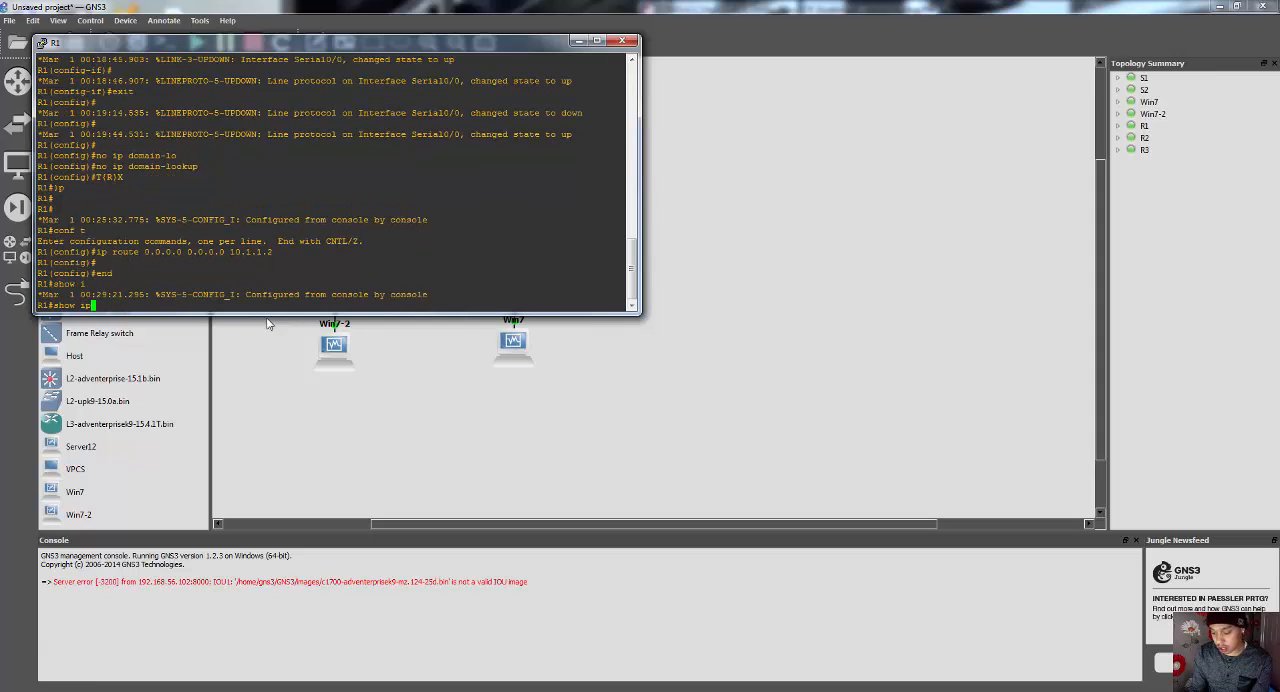
pyautogui.write(' route')
pyautogui.press('Return')
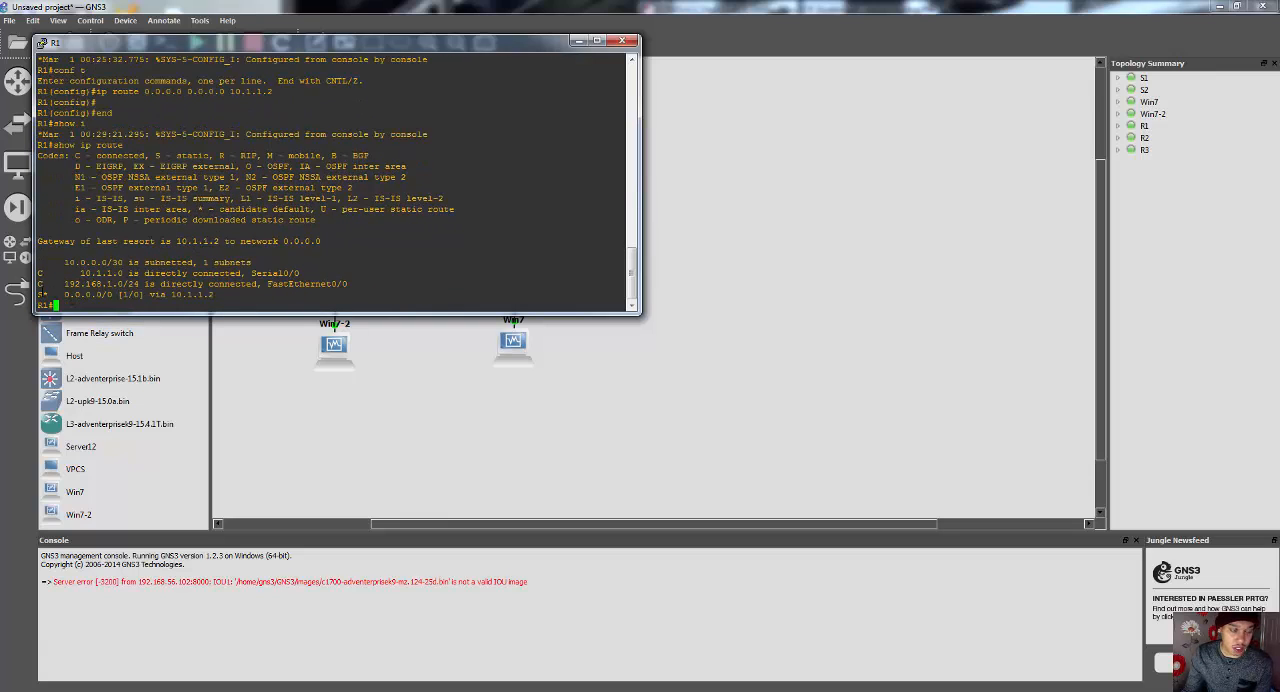
pyautogui.moveTo(38, 294); pyautogui.dragTo(217, 294)
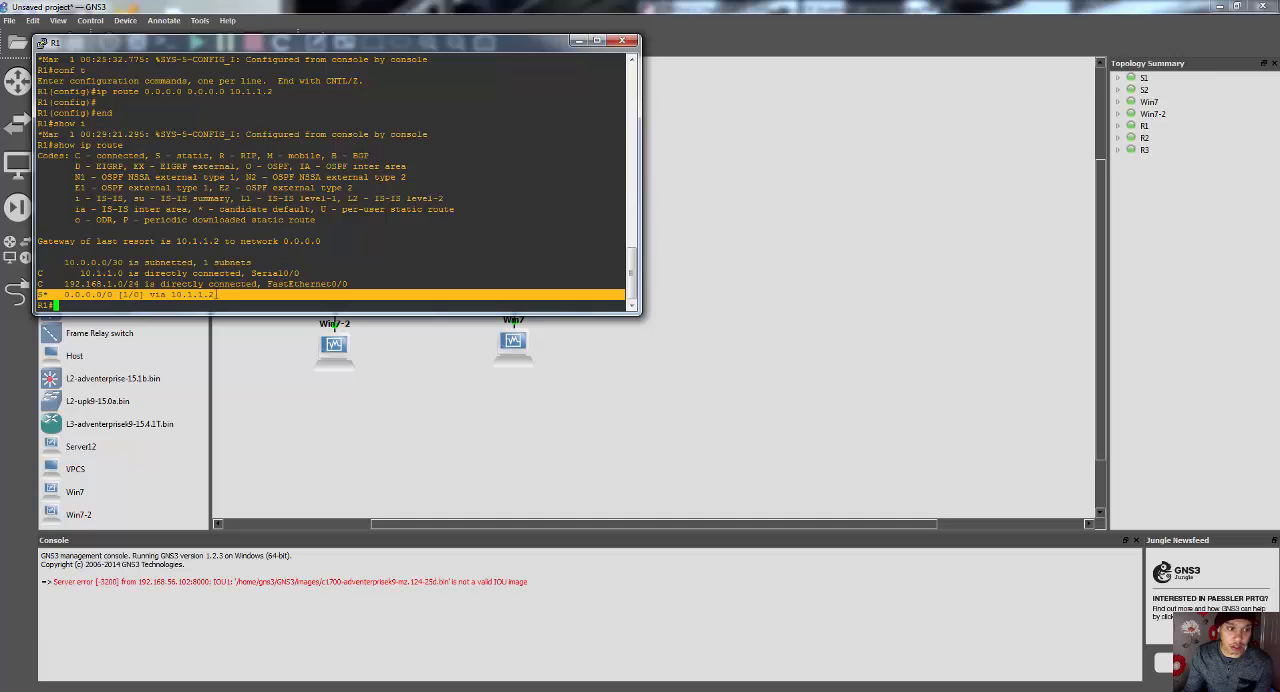
pyautogui.click(628, 40)
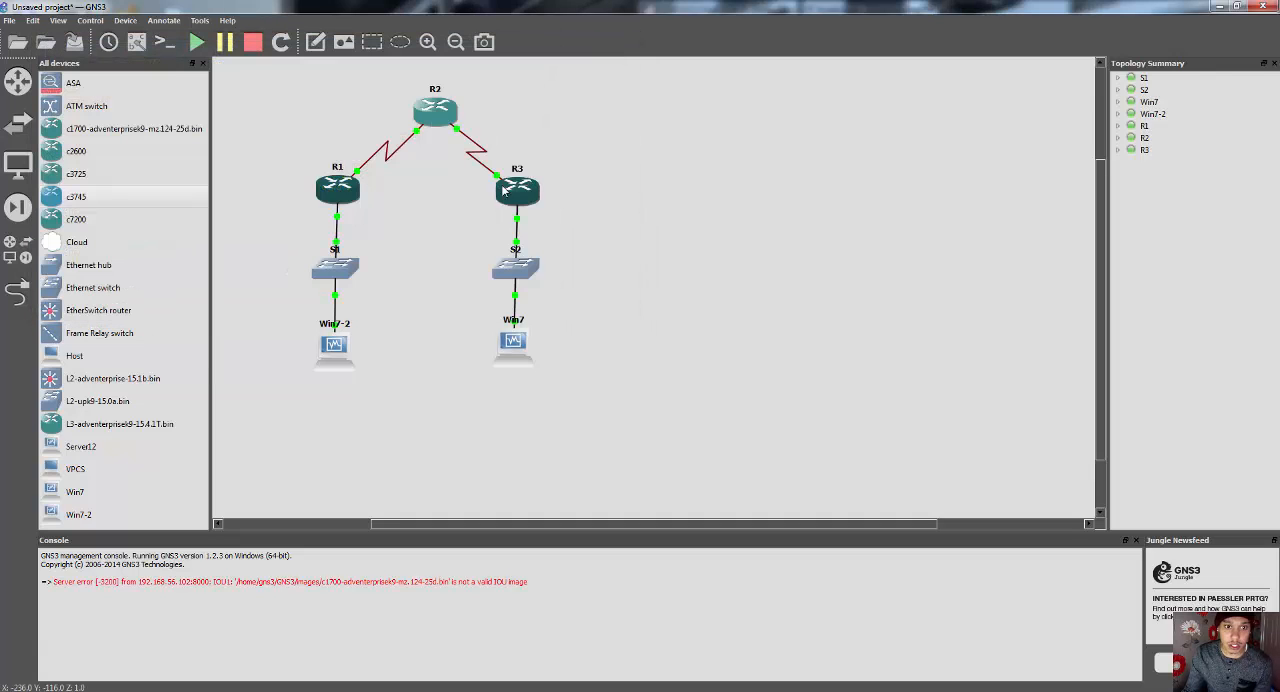
# Step: Display R3's routing table in its console with "show ip route" and close the console
pyautogui.rightClick(515, 193)
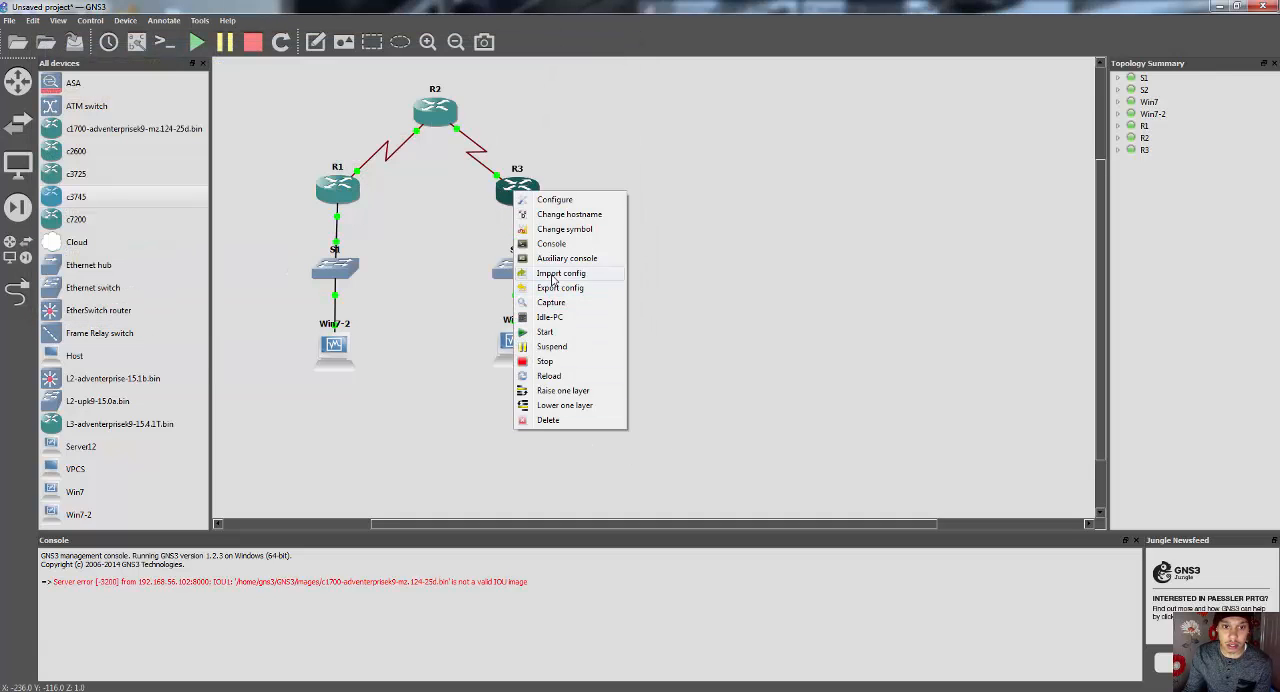
pyautogui.click(551, 244)
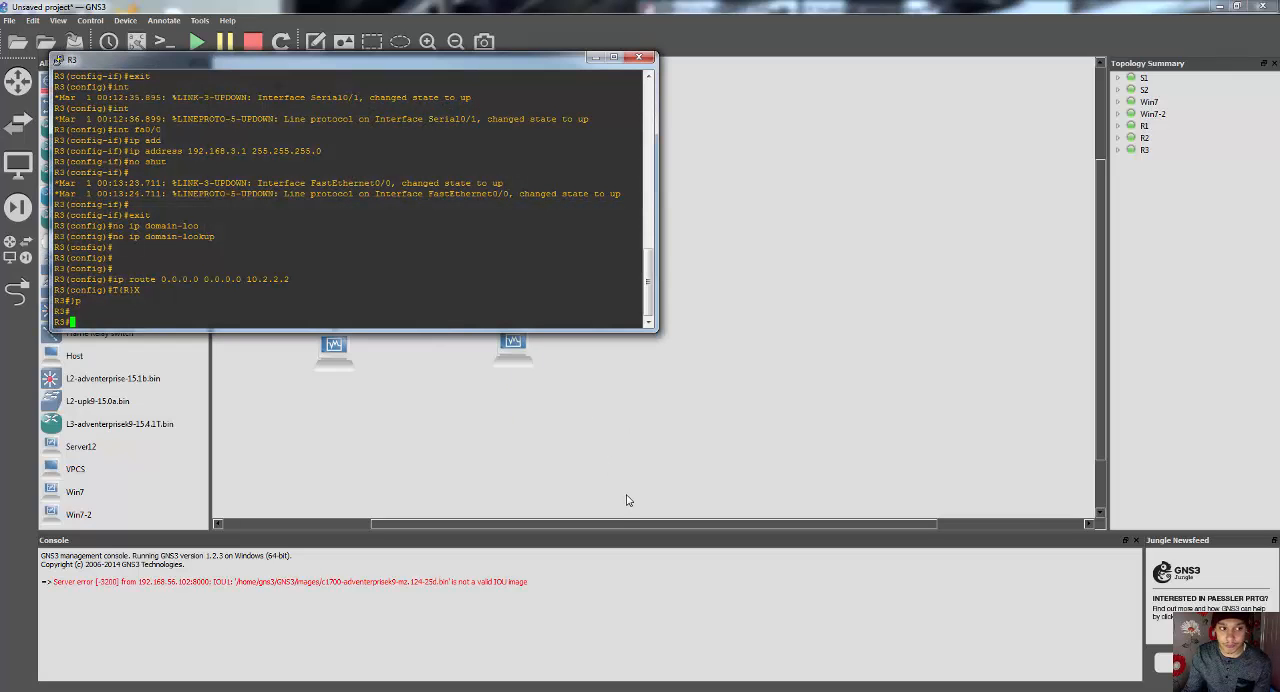
pyautogui.write('show ip ')
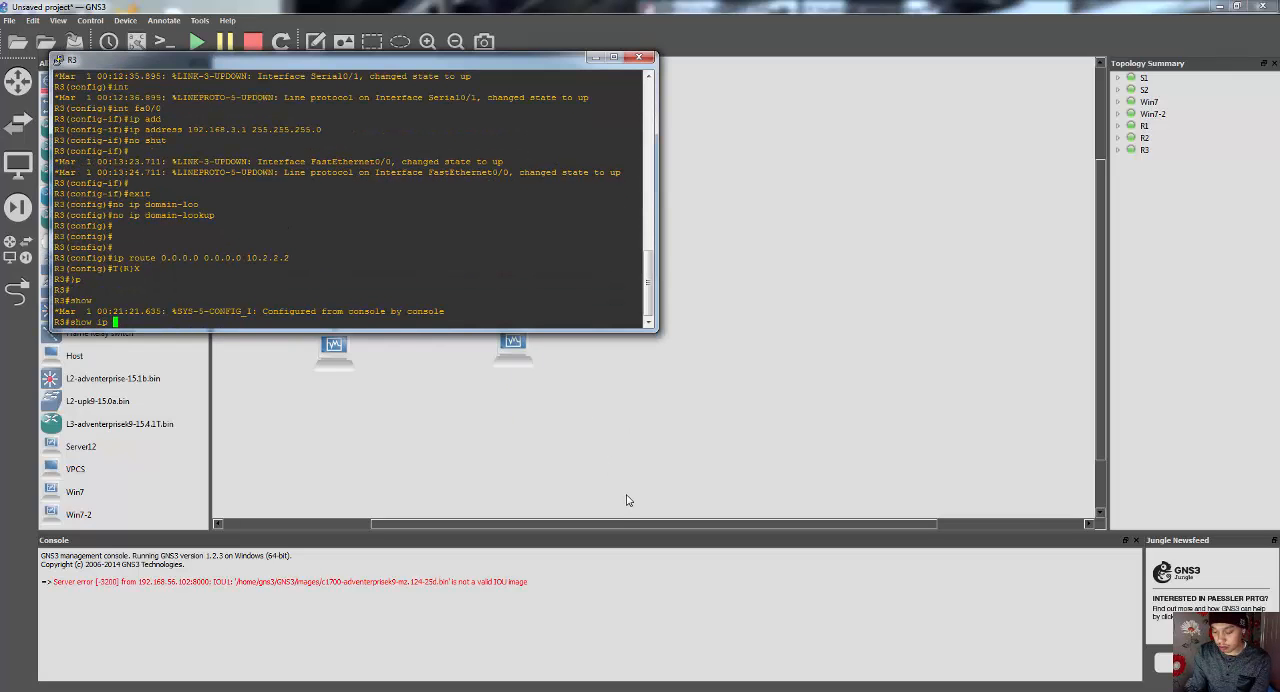
pyautogui.write('rou')
pyautogui.press('Tab')
pyautogui.press('Return')
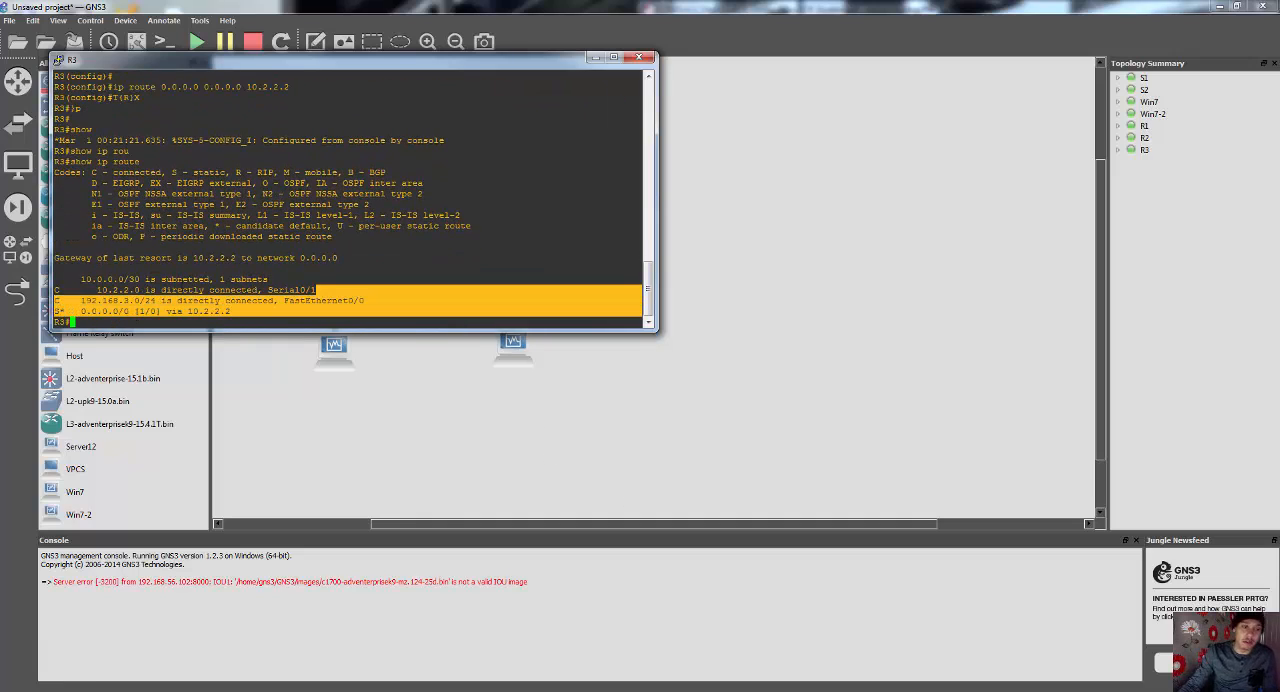
pyautogui.click(639, 57)
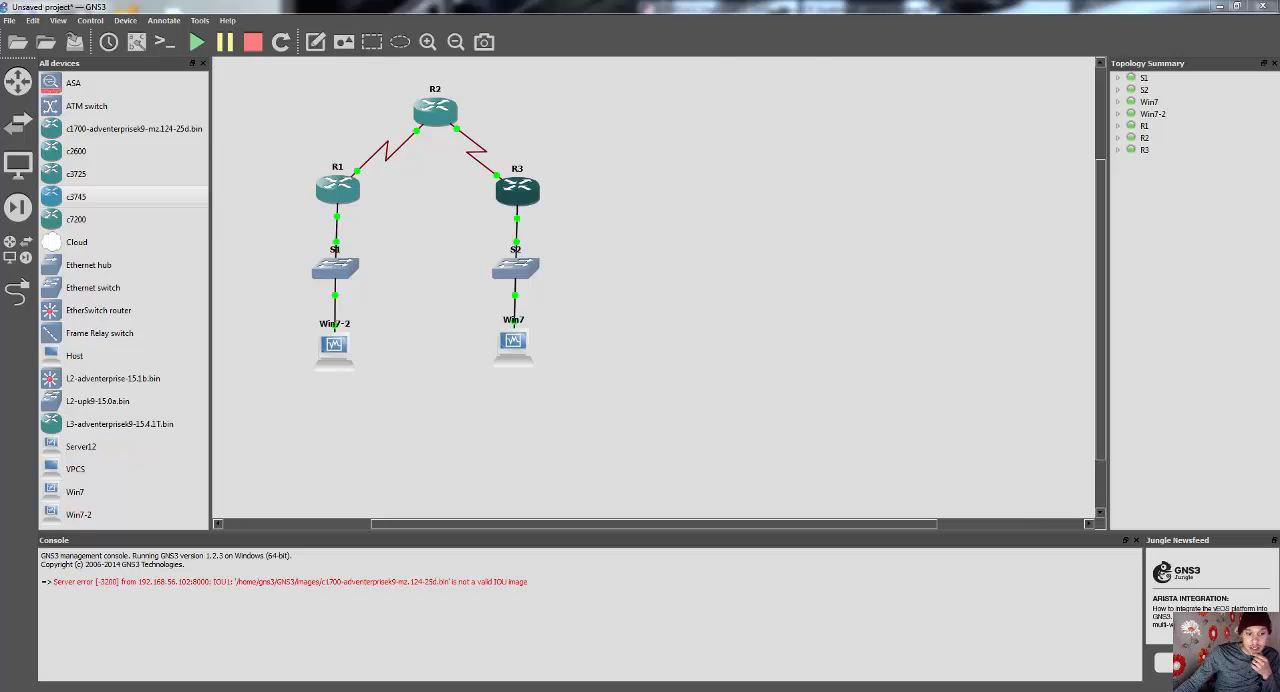
# Step: Review the Step 5 EIGRP commands for R1, R2 and R3 in the lab PDF beside the topology
pyautogui.click(306, 690)
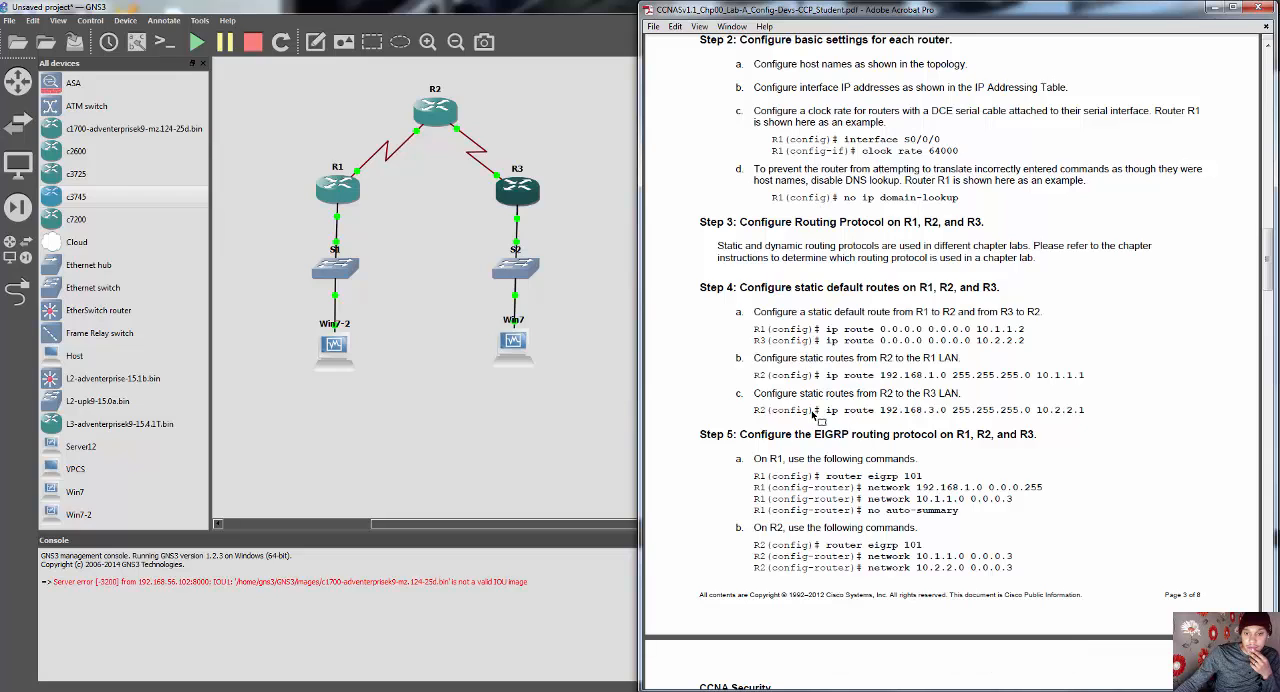
pyautogui.scroll(-4, 815, 418)
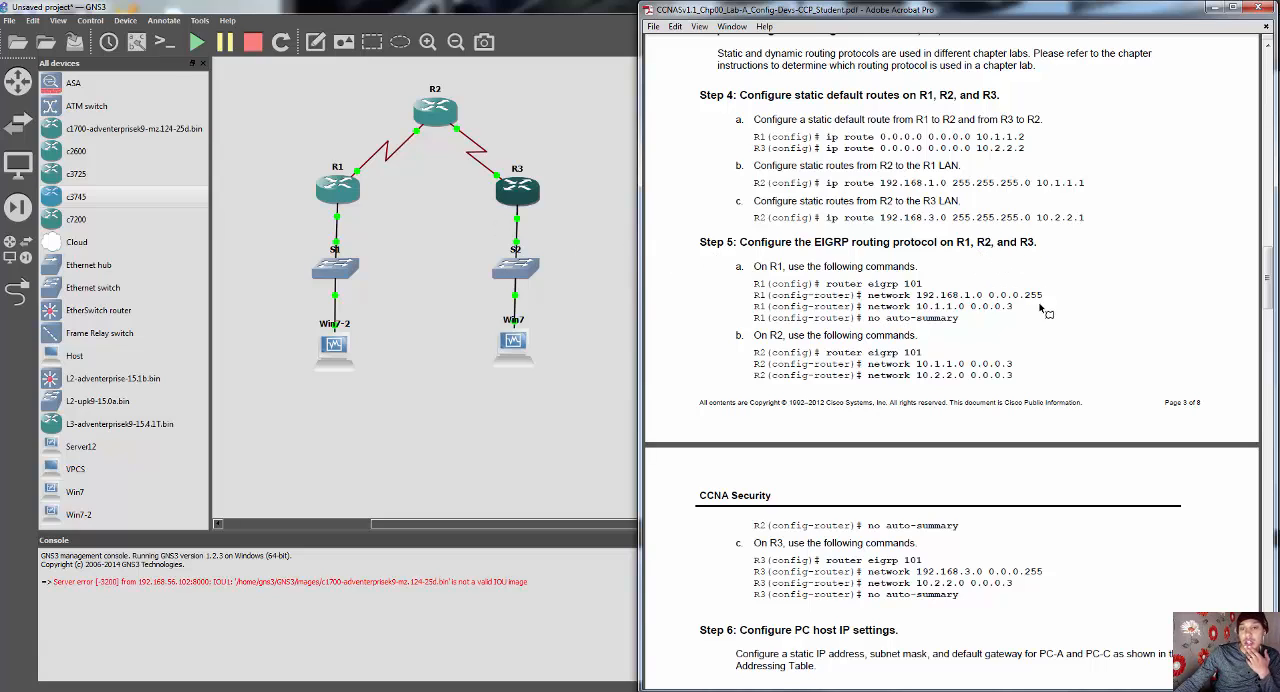
pyautogui.scroll(-1, 1049, 301)
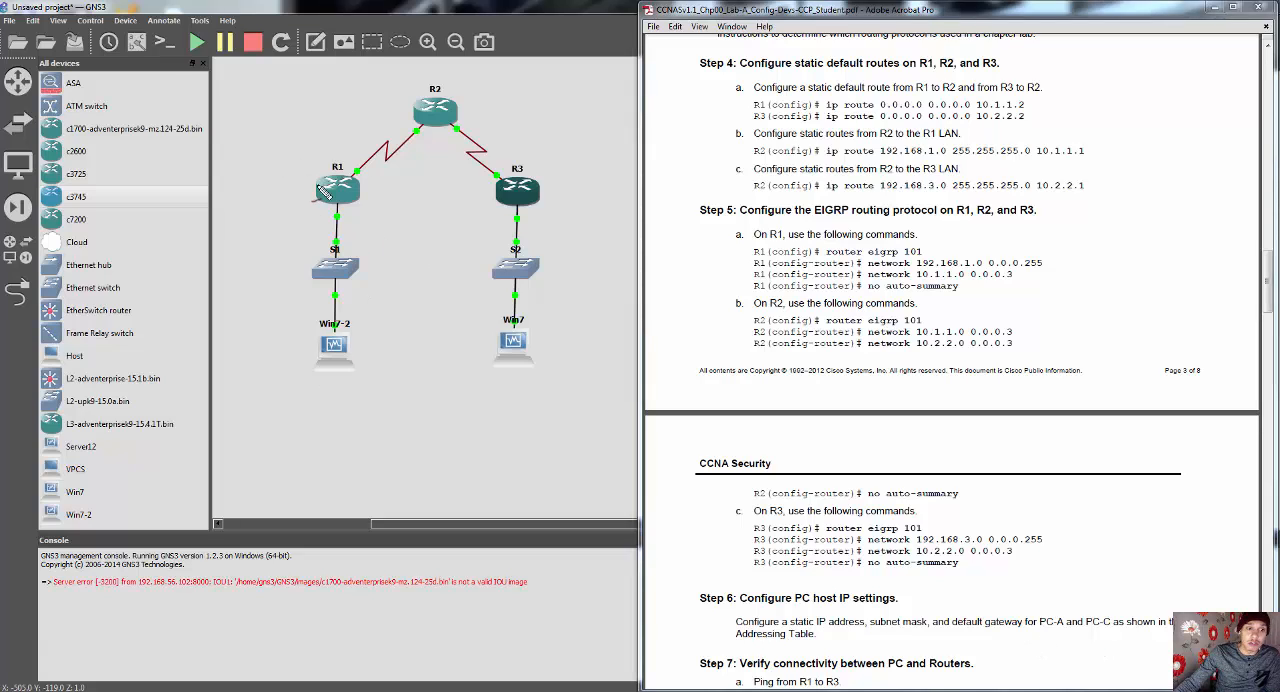
pyautogui.moveTo(320, 180)
pyautogui.mouseDown()
pyautogui.moveTo(323, 222)
pyautogui.moveTo(318, 180)
pyautogui.mouseUp()
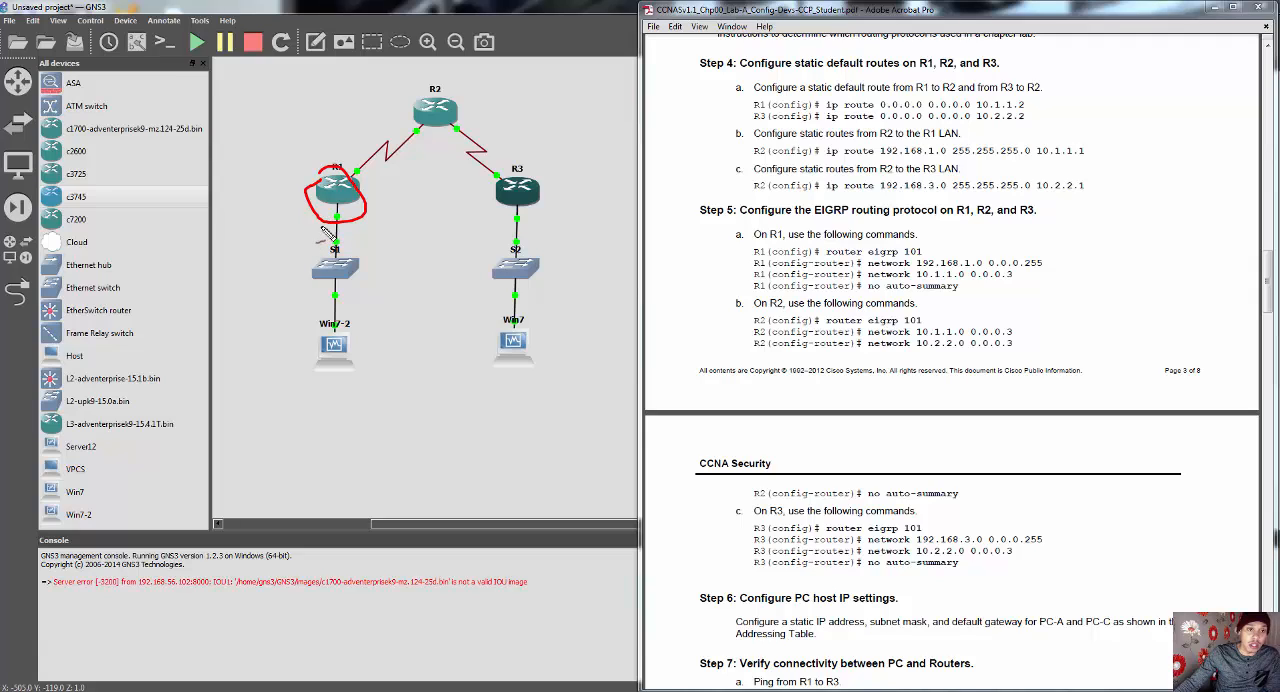
pyautogui.moveTo(322, 226)
pyautogui.mouseDown()
pyautogui.moveTo(298, 306)
pyautogui.moveTo(400, 386)
pyautogui.moveTo(345, 236)
pyautogui.mouseUp()
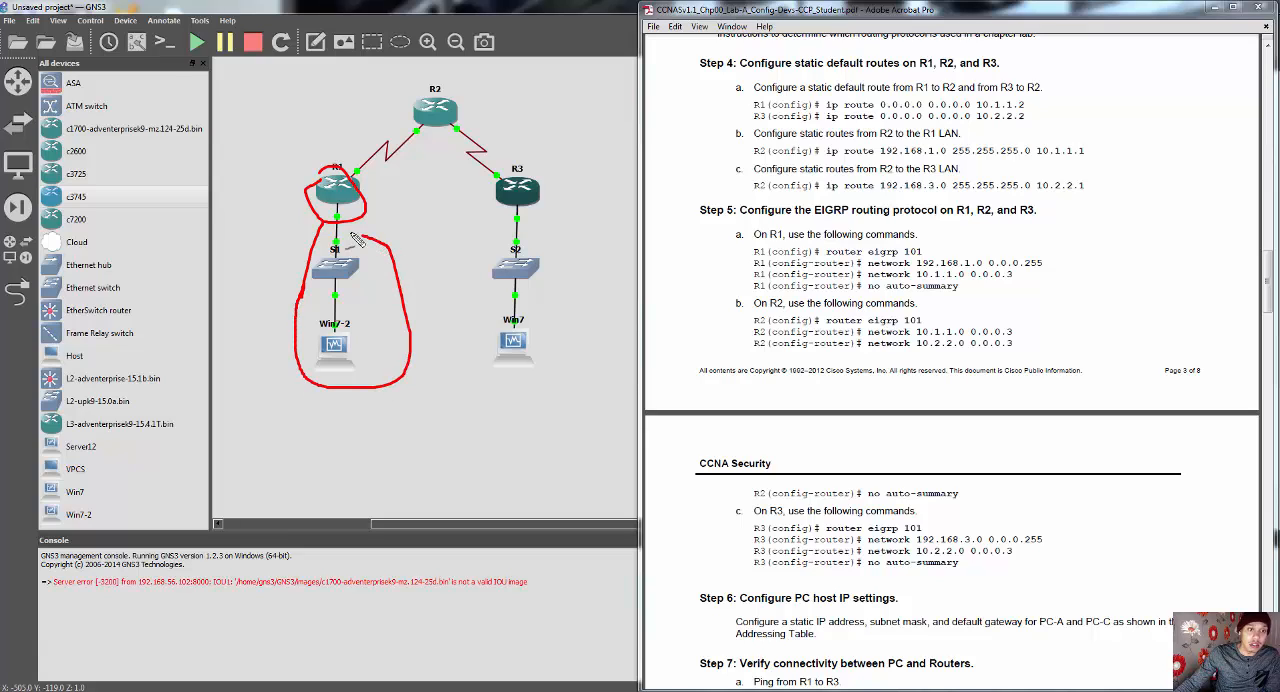
pyautogui.moveTo(342, 172)
pyautogui.mouseDown()
pyautogui.moveTo(348, 148)
pyautogui.moveTo(395, 153)
pyautogui.moveTo(403, 205)
pyautogui.moveTo(374, 224)
pyautogui.mouseUp()
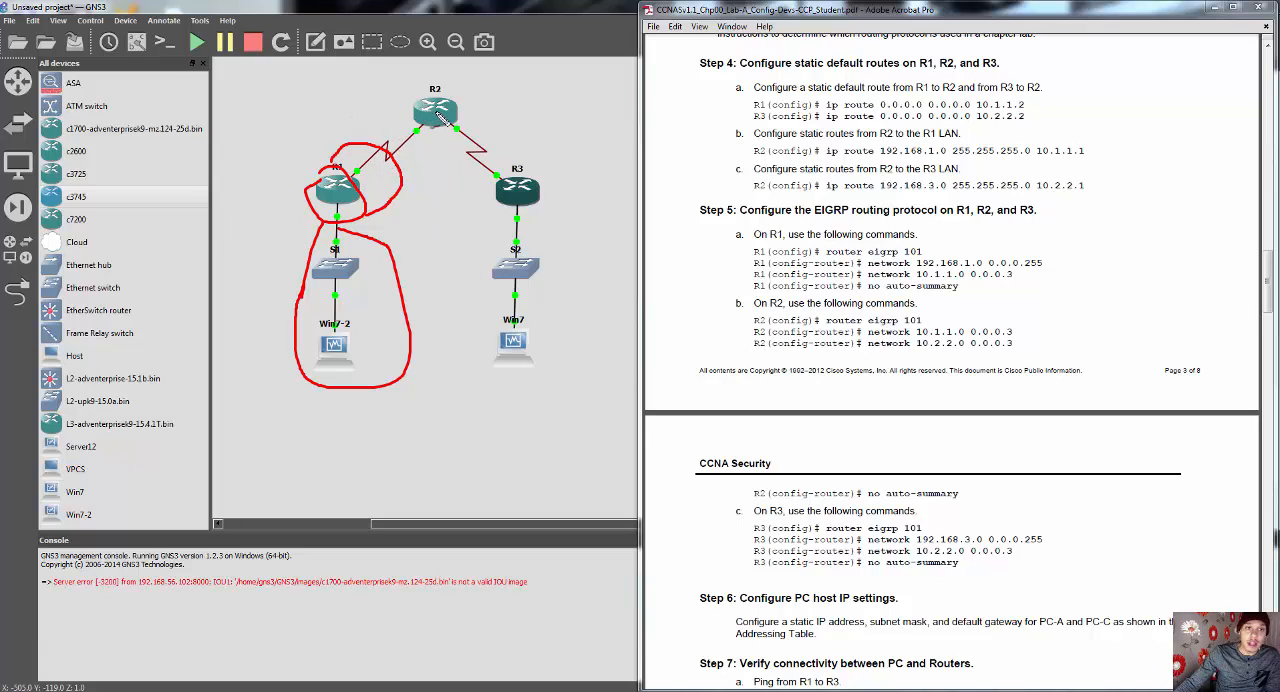
pyautogui.moveTo(408, 106)
pyautogui.mouseDown()
pyautogui.moveTo(383, 112)
pyautogui.moveTo(392, 168)
pyautogui.moveTo(428, 125)
pyautogui.moveTo(410, 110)
pyautogui.mouseUp()
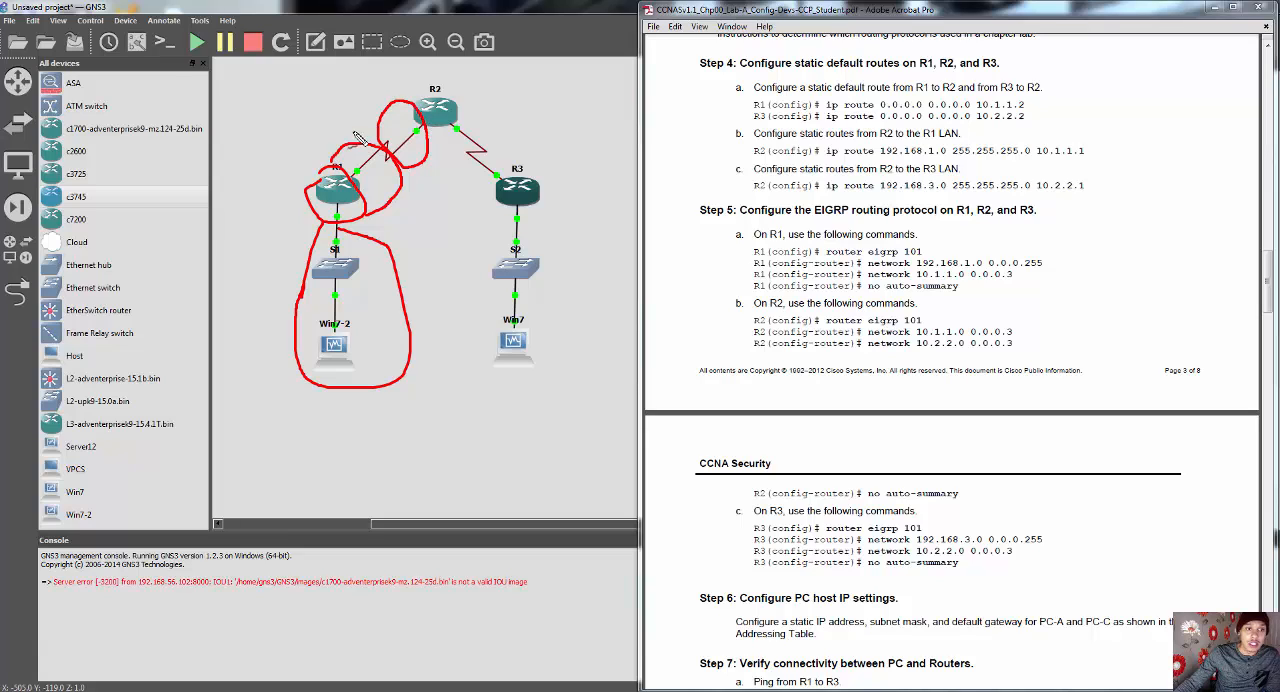
pyautogui.moveTo(352, 145); pyautogui.dragTo(372, 113)
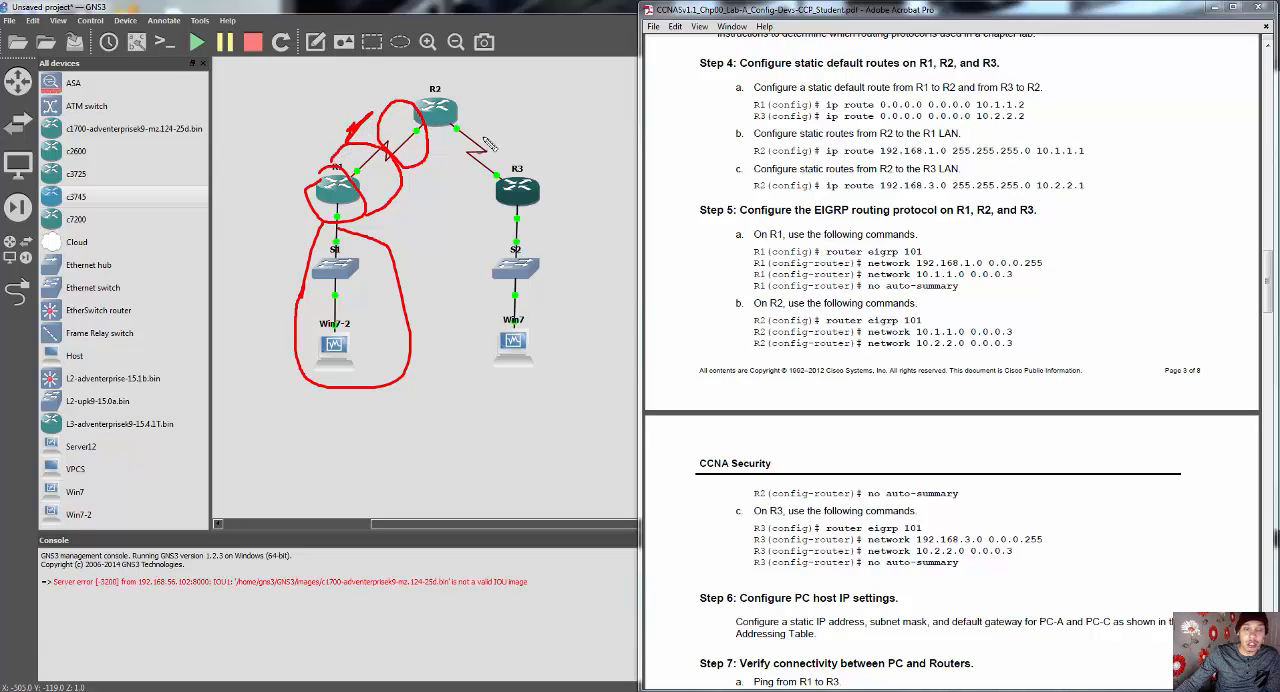
pyautogui.moveTo(486, 120)
pyautogui.mouseDown()
pyautogui.moveTo(453, 145)
pyautogui.moveTo(480, 142)
pyautogui.moveTo(486, 122)
pyautogui.mouseUp()
pyautogui.moveTo(550, 190)
pyautogui.mouseDown()
pyautogui.moveTo(558, 178)
pyautogui.moveTo(525, 163)
pyautogui.moveTo(500, 230)
pyautogui.moveTo(548, 158)
pyautogui.moveTo(505, 150)
pyautogui.moveTo(476, 186)
pyautogui.moveTo(518, 149)
pyautogui.moveTo(469, 127)
pyautogui.moveTo(492, 163)
pyautogui.mouseUp()
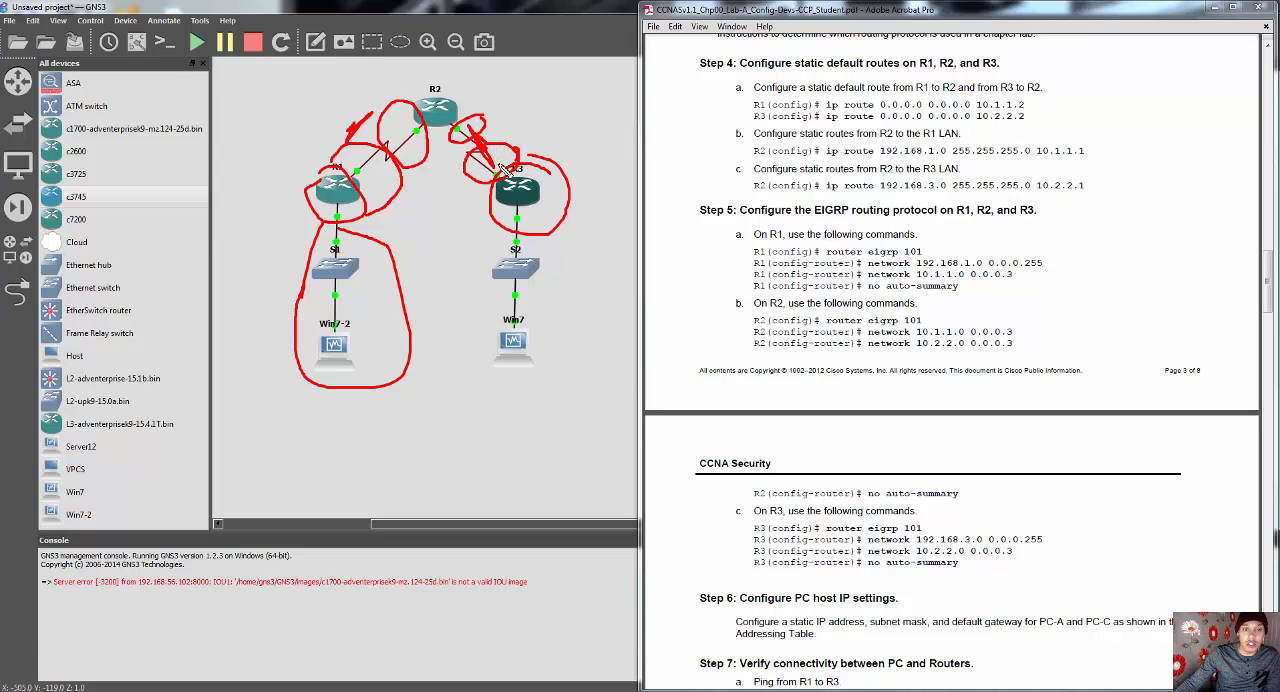
pyautogui.moveTo(508, 240)
pyautogui.mouseDown()
pyautogui.moveTo(572, 297)
pyautogui.moveTo(487, 224)
pyautogui.mouseUp()
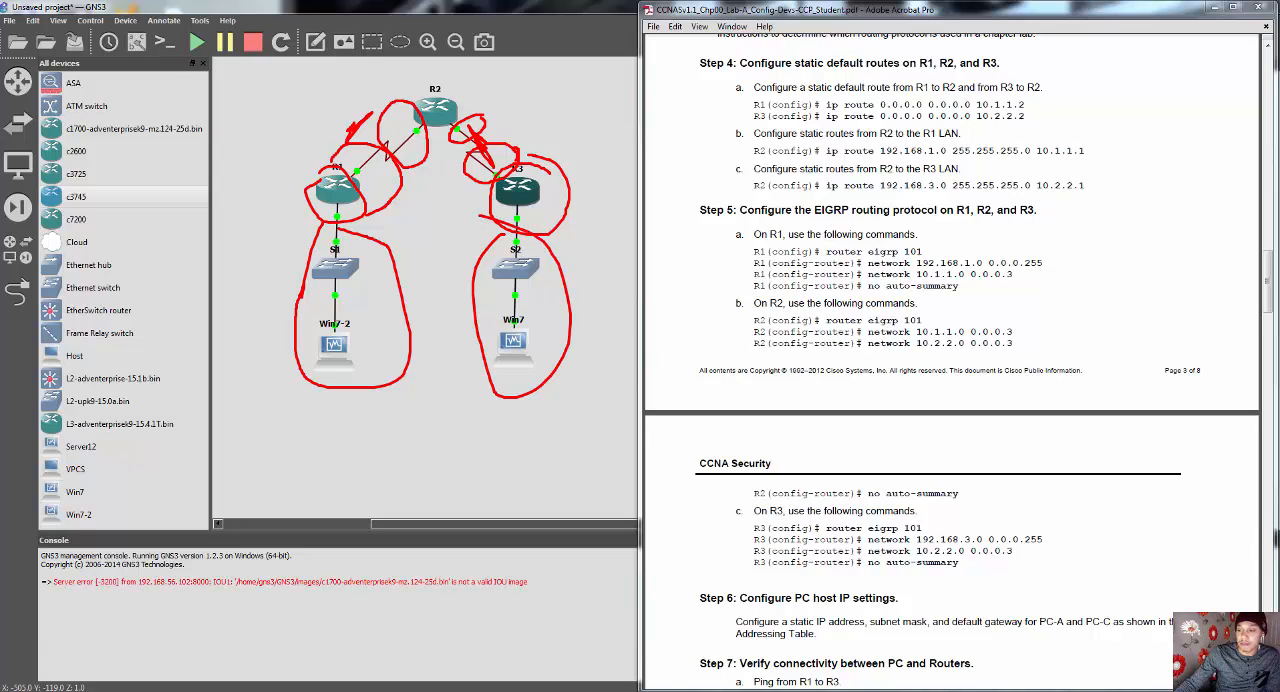
pyautogui.press('Escape')
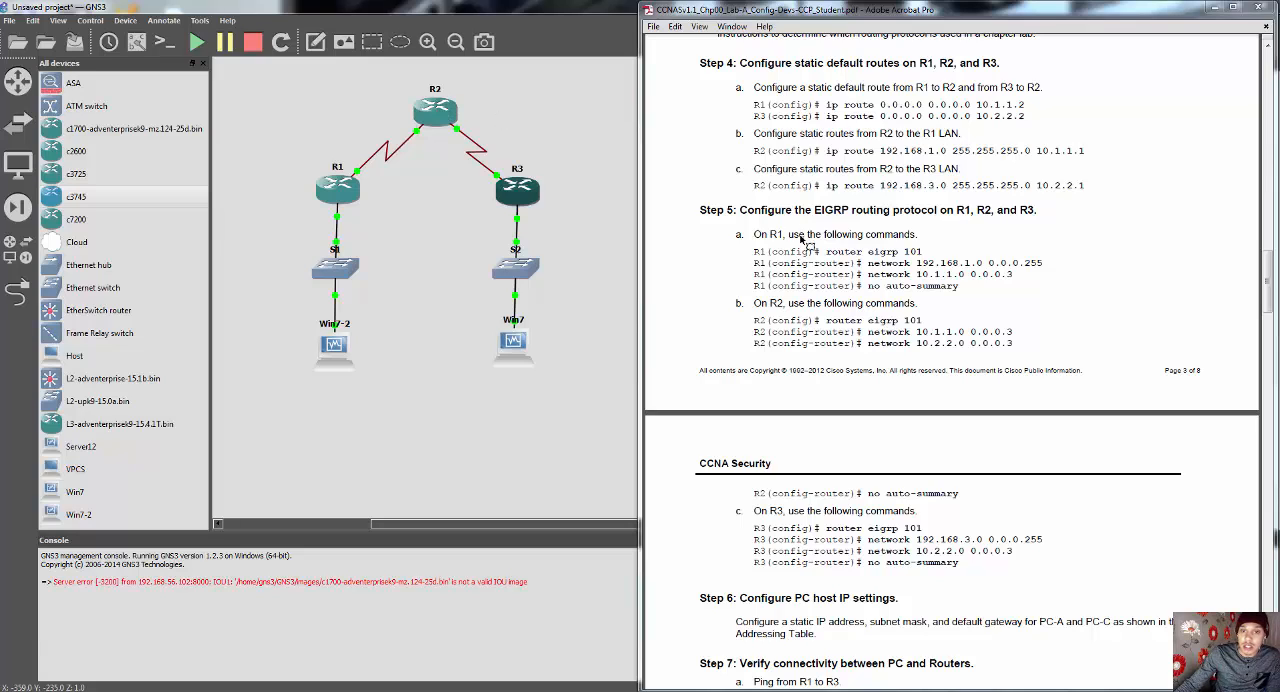
# Step: Bring up R1's console below the topology, next to the lab PDF's Step 5 commands
pyautogui.rightClick(333, 189)
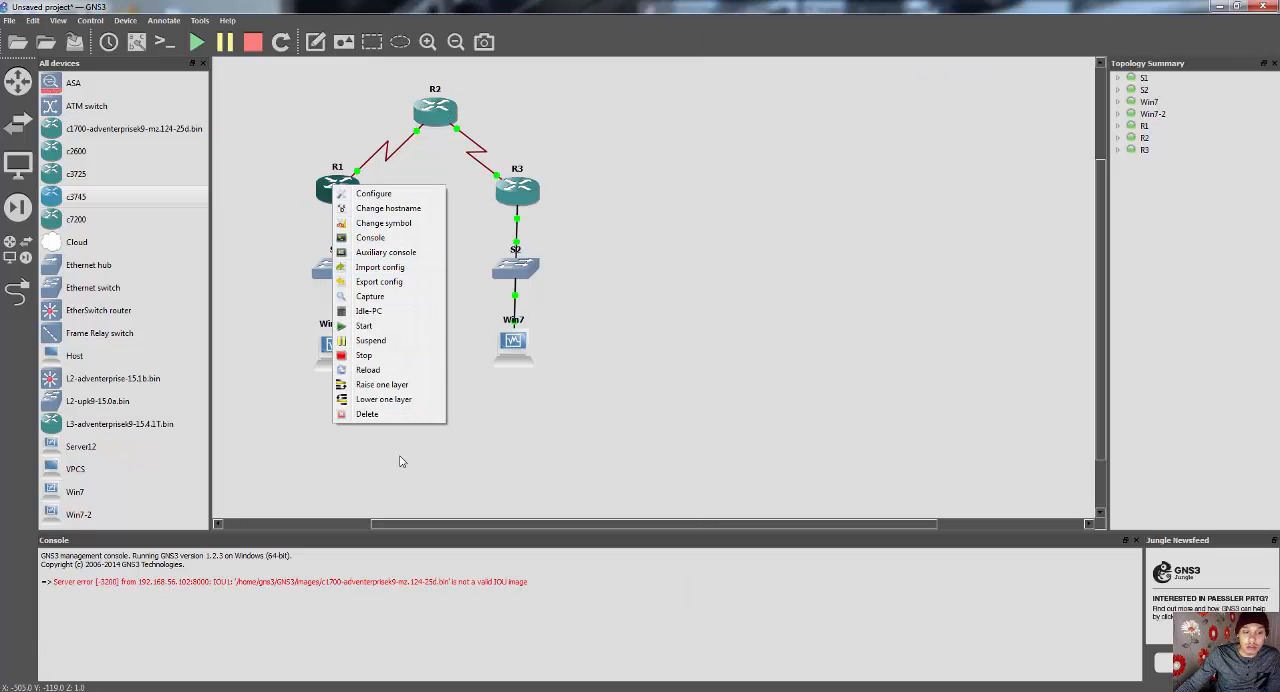
pyautogui.click(350, 691)
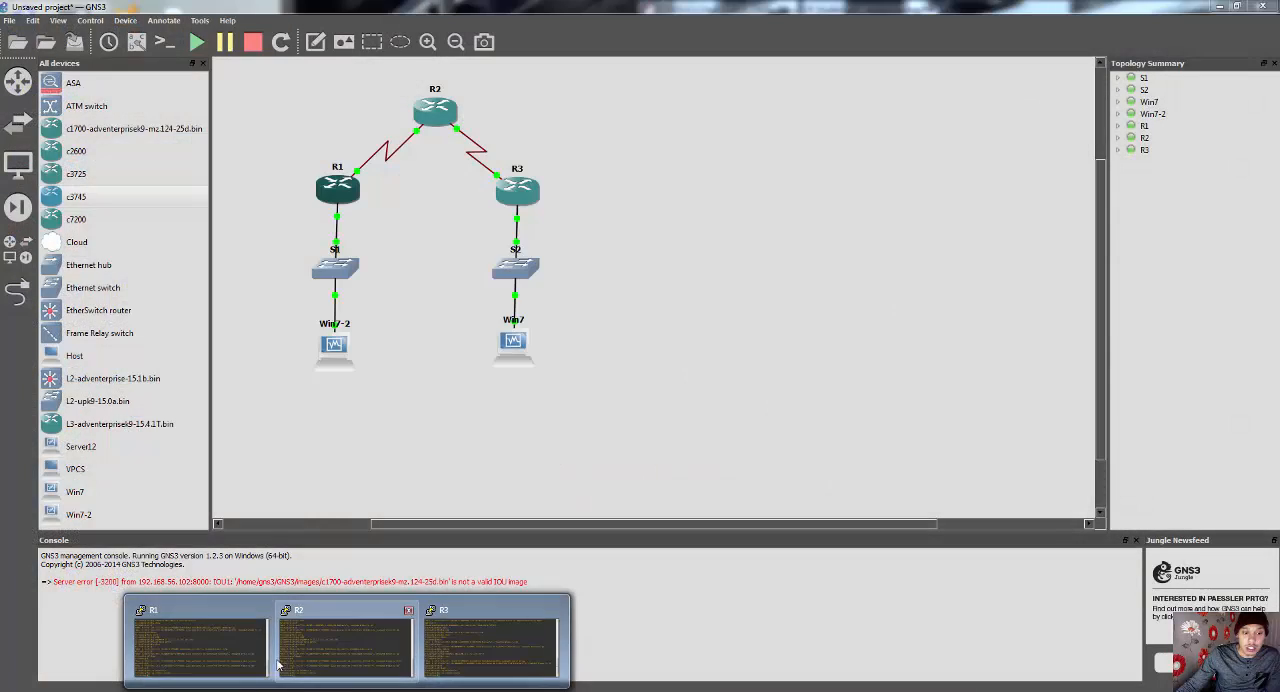
pyautogui.click(251, 654)
pyautogui.moveTo(355, 120); pyautogui.dragTo(279, 376)
pyautogui.click(180, 690)
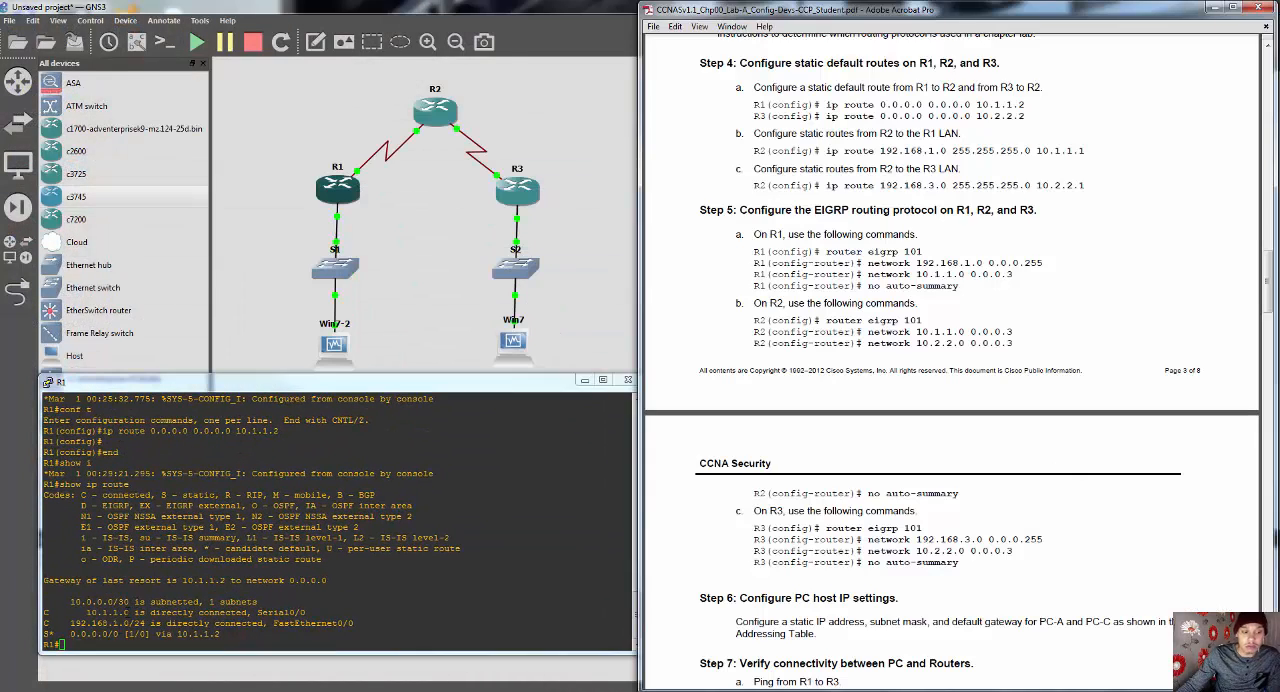
# Step: Enter global configuration on R1 and start the EIGRP routing process with "router eigrp 101"
pyautogui.click(110, 642)
pyautogui.write('conf t')
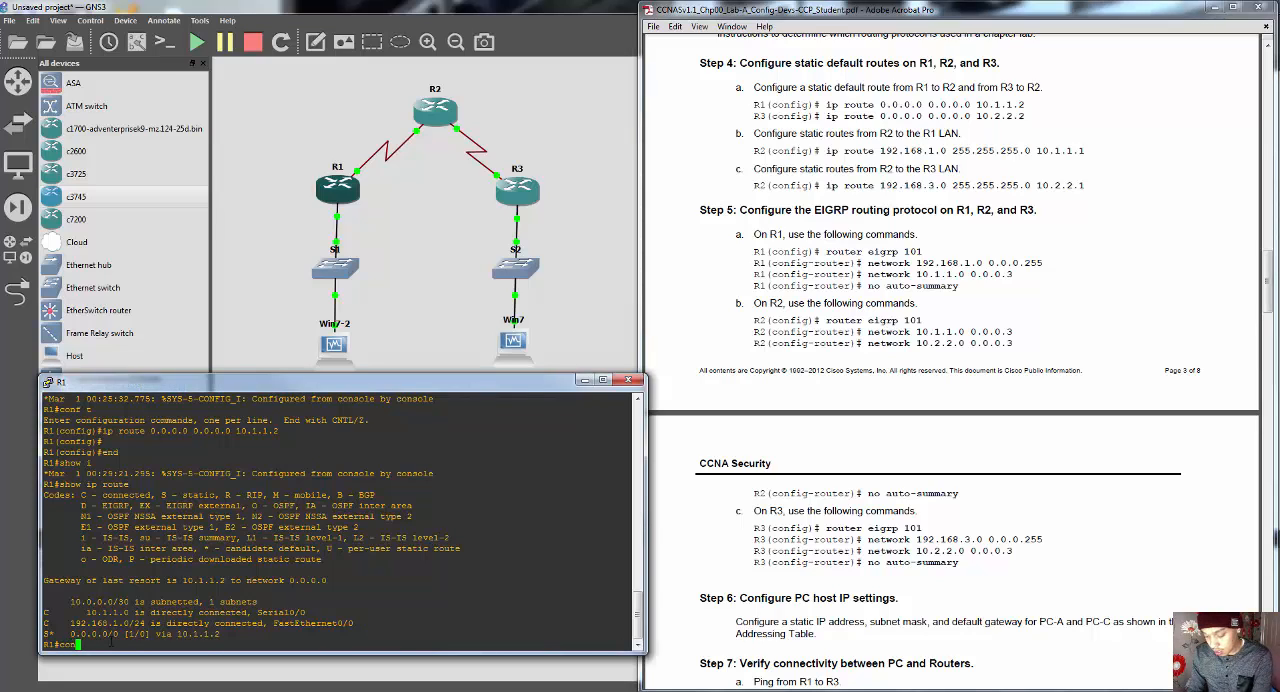
pyautogui.press('Return')
pyautogui.write('ro')
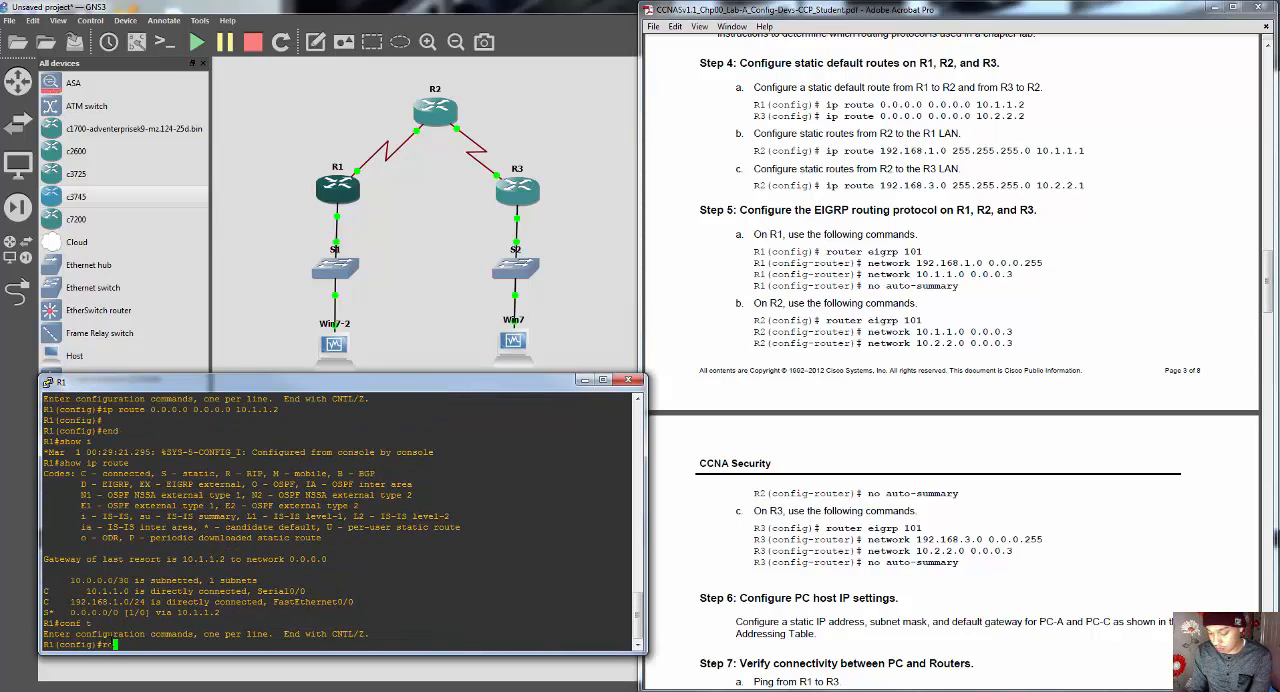
pyautogui.write('uter ei')
pyautogui.press('Tab')
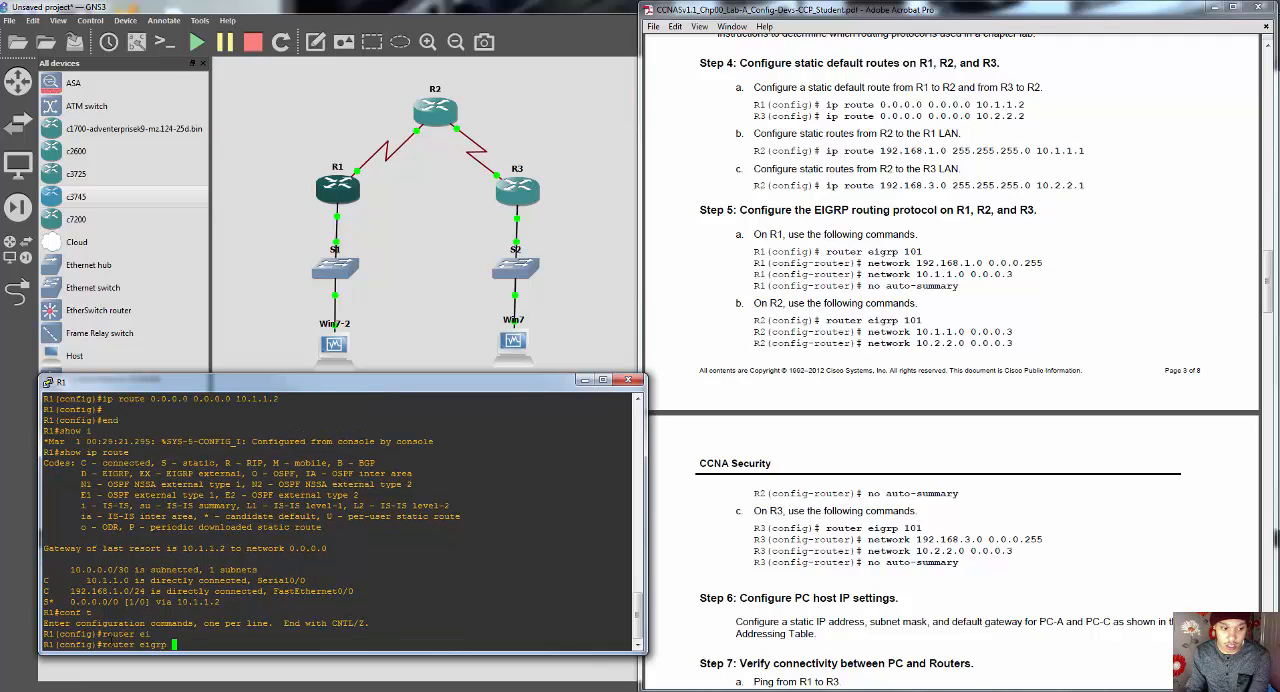
pyautogui.write('101')
pyautogui.press('Return')
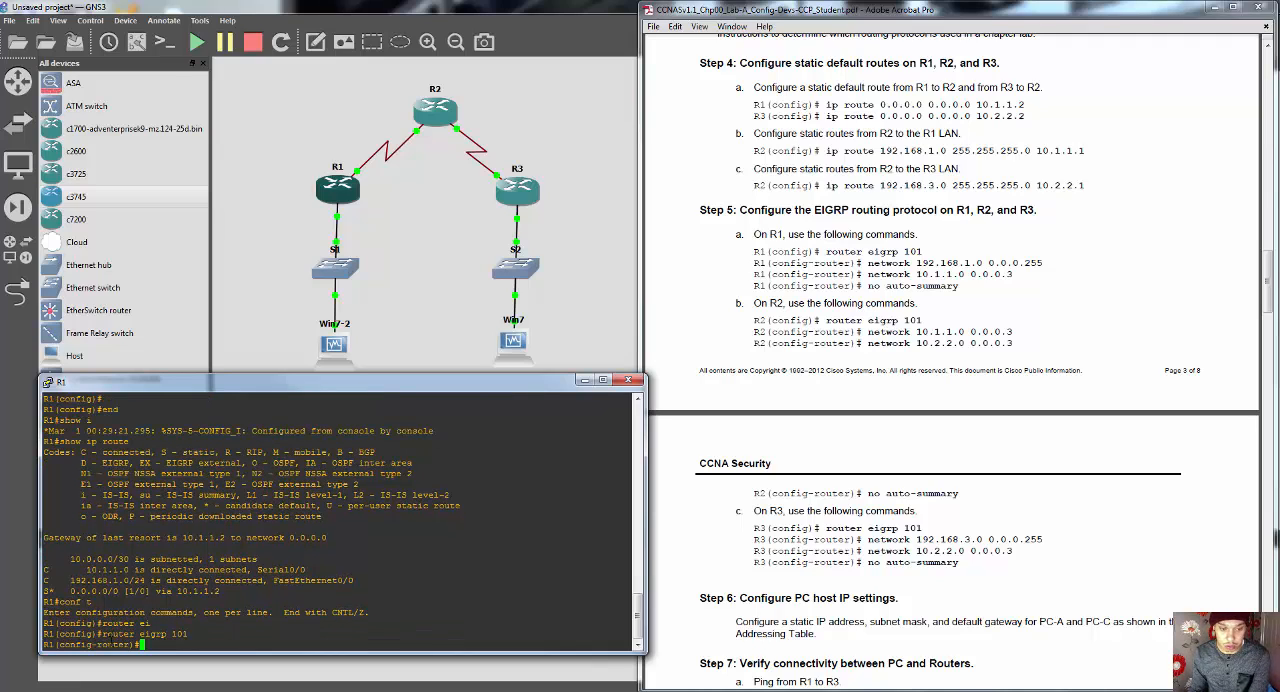
pyautogui.press('Return')
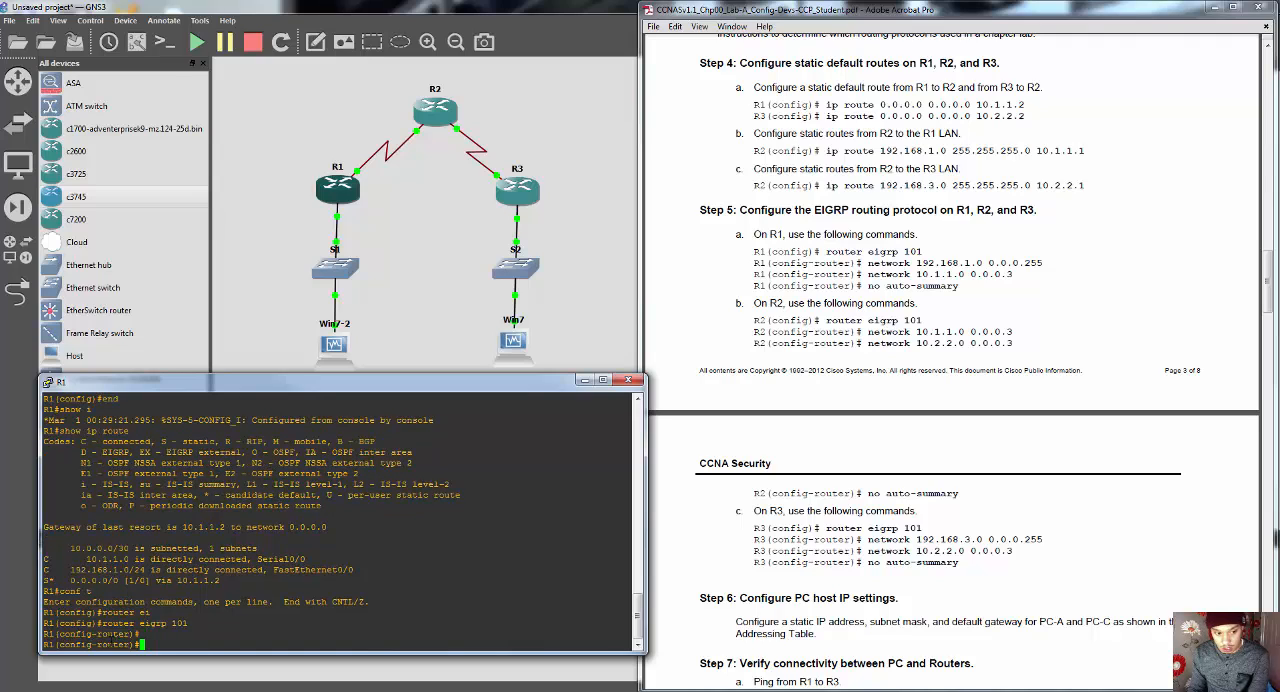
# Step: Advertise R1's LAN in EIGRP 101 with "network 192.168.1.0 0.0.0.255"
pyautogui.write('network ')
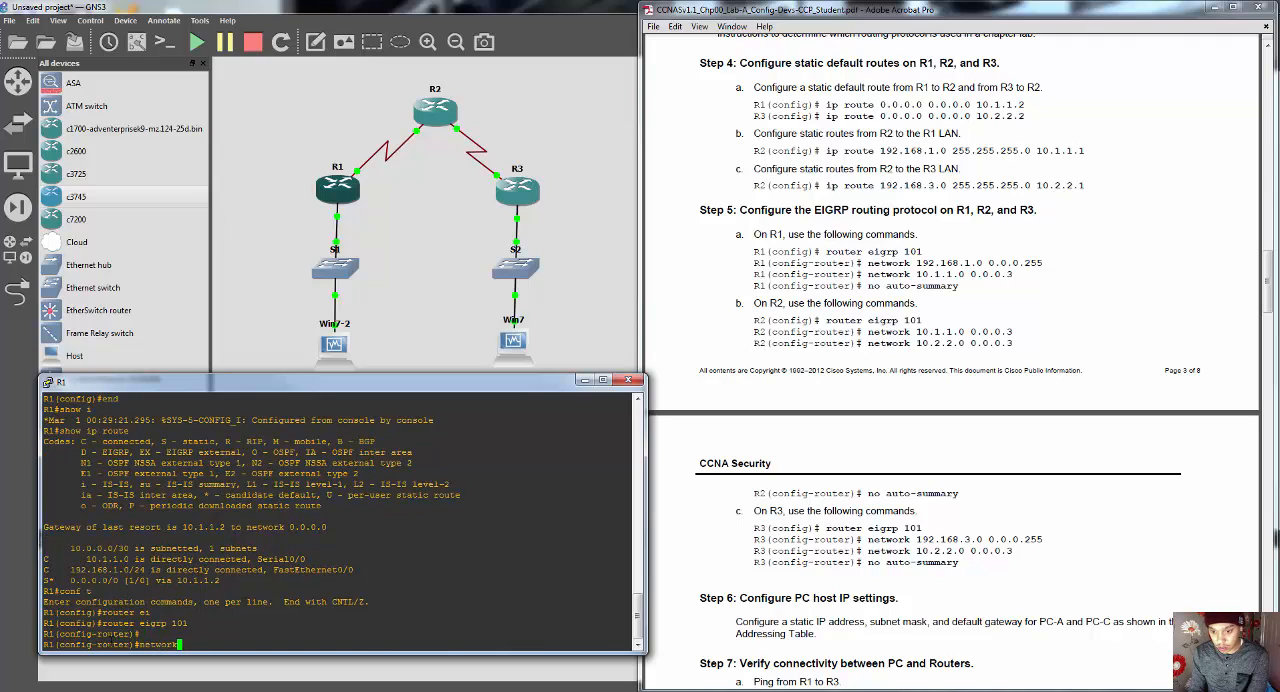
pyautogui.write('192.168.')
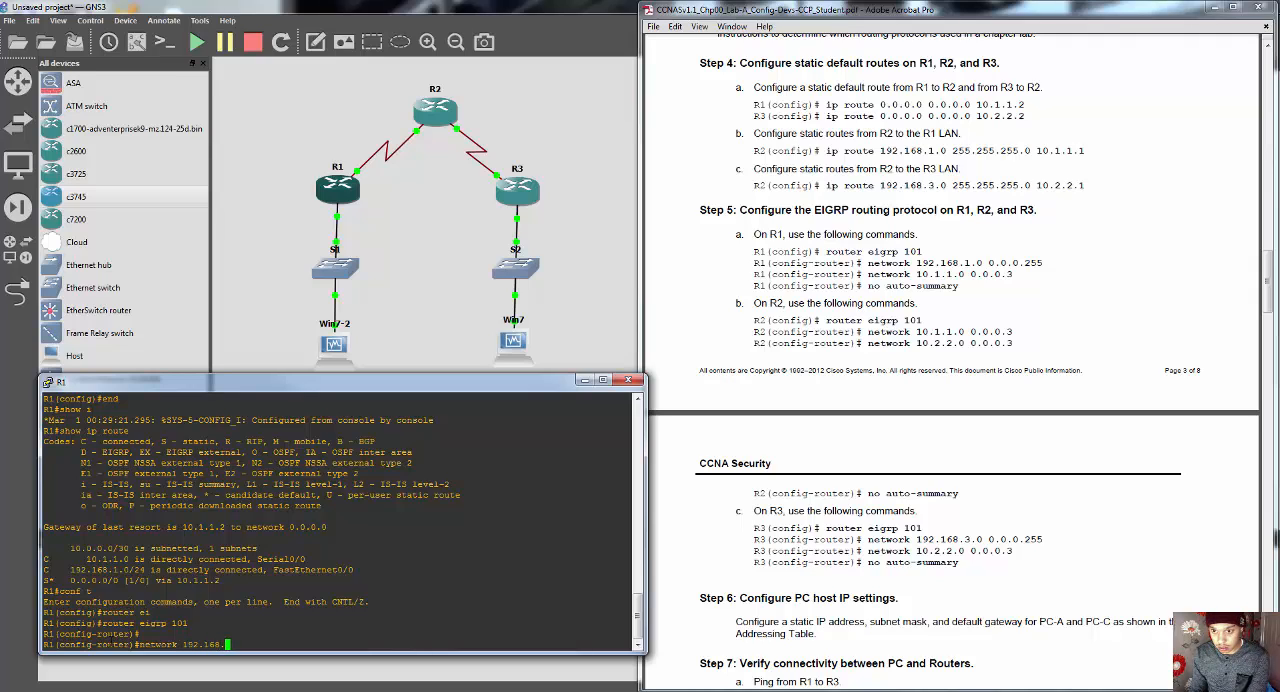
pyautogui.write('1.0 ')
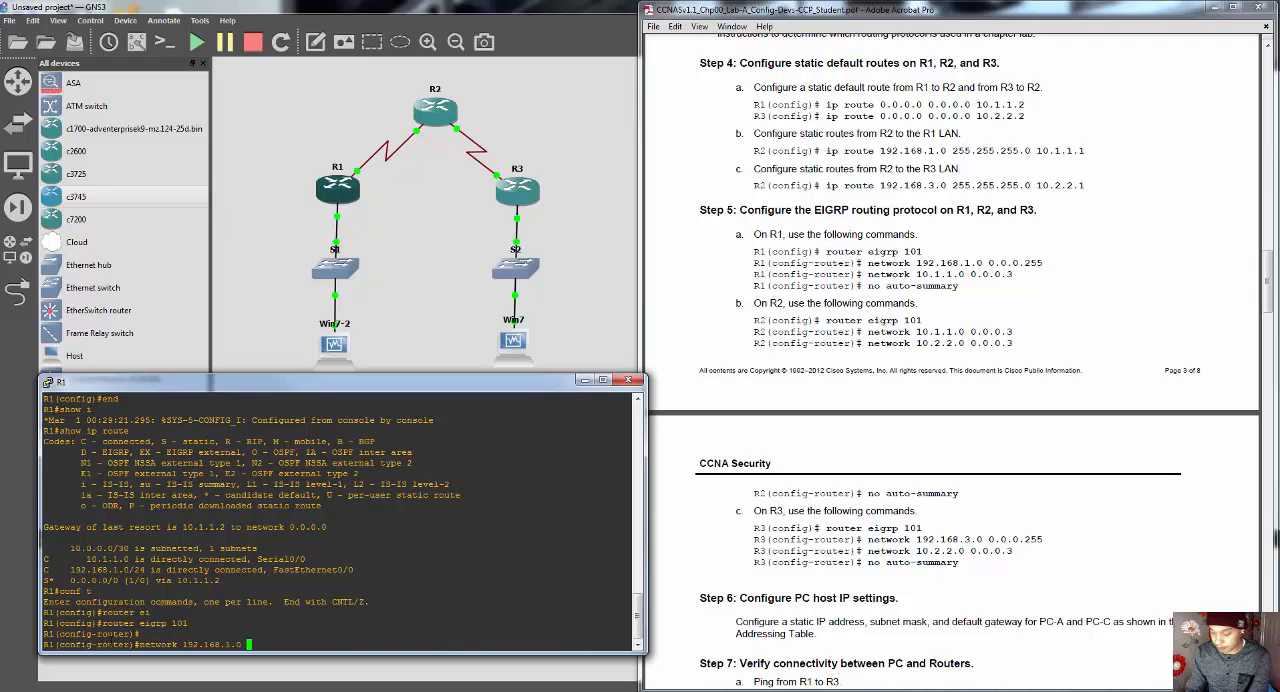
pyautogui.write('0.0.0')
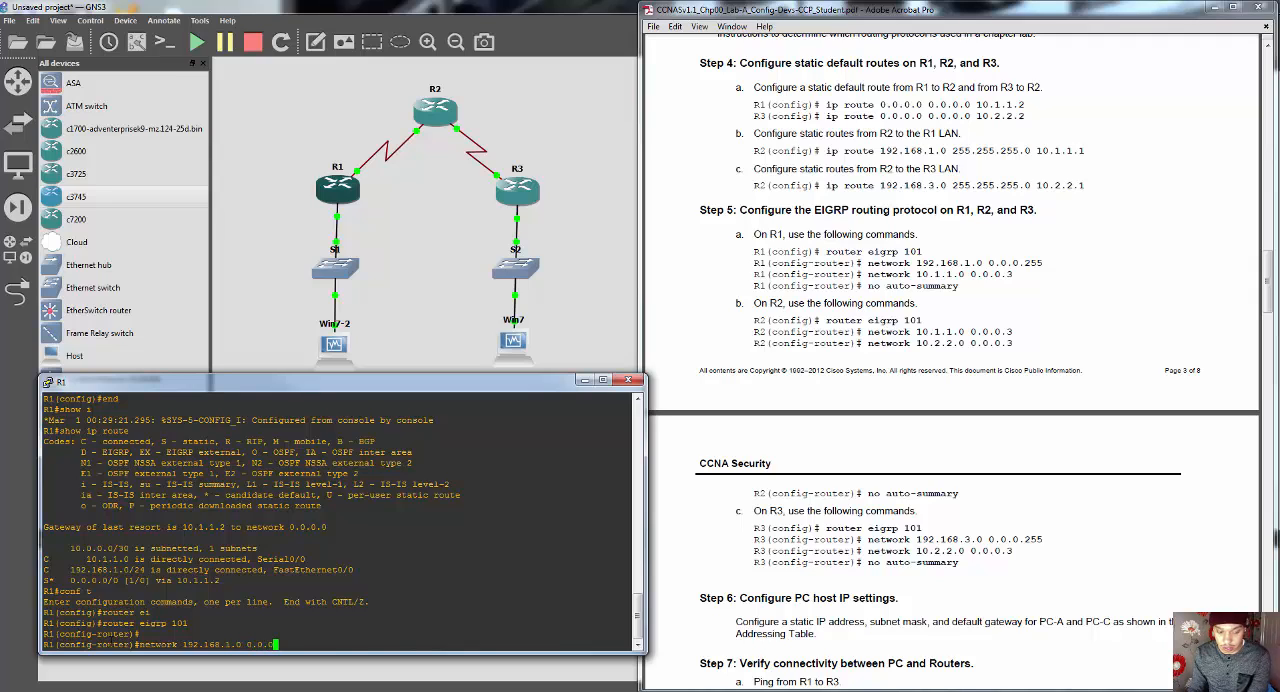
pyautogui.write('.255')
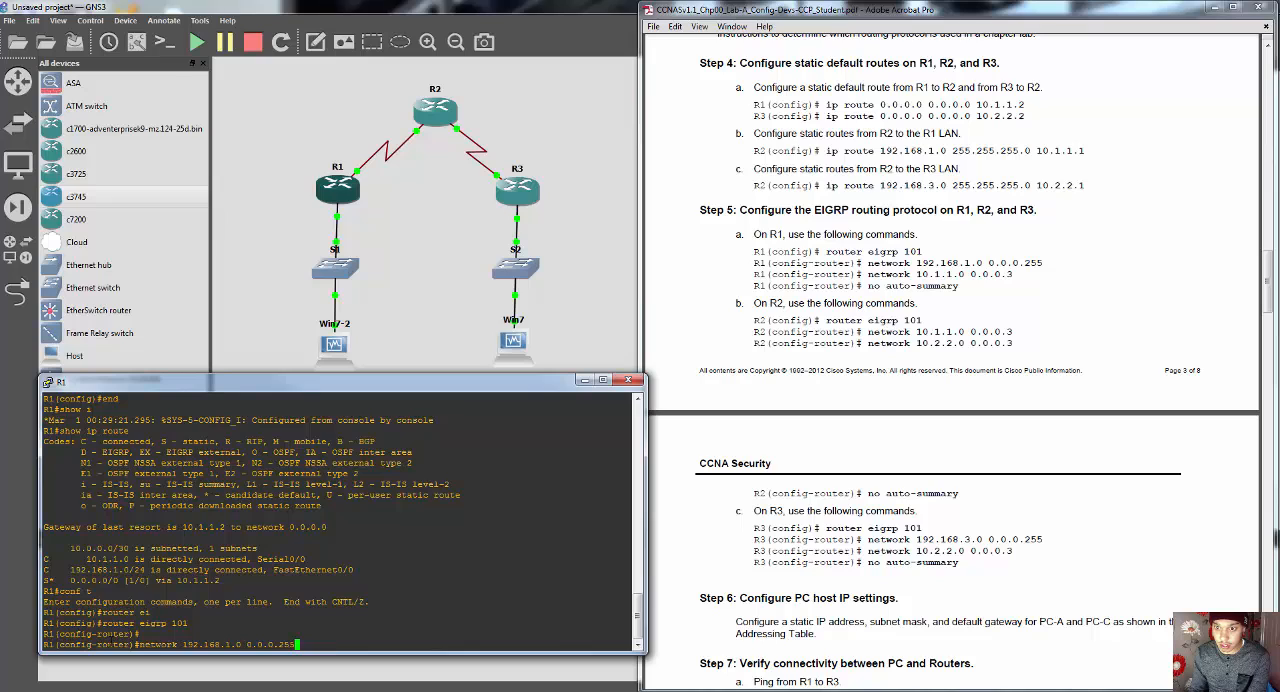
pyautogui.press('Return')
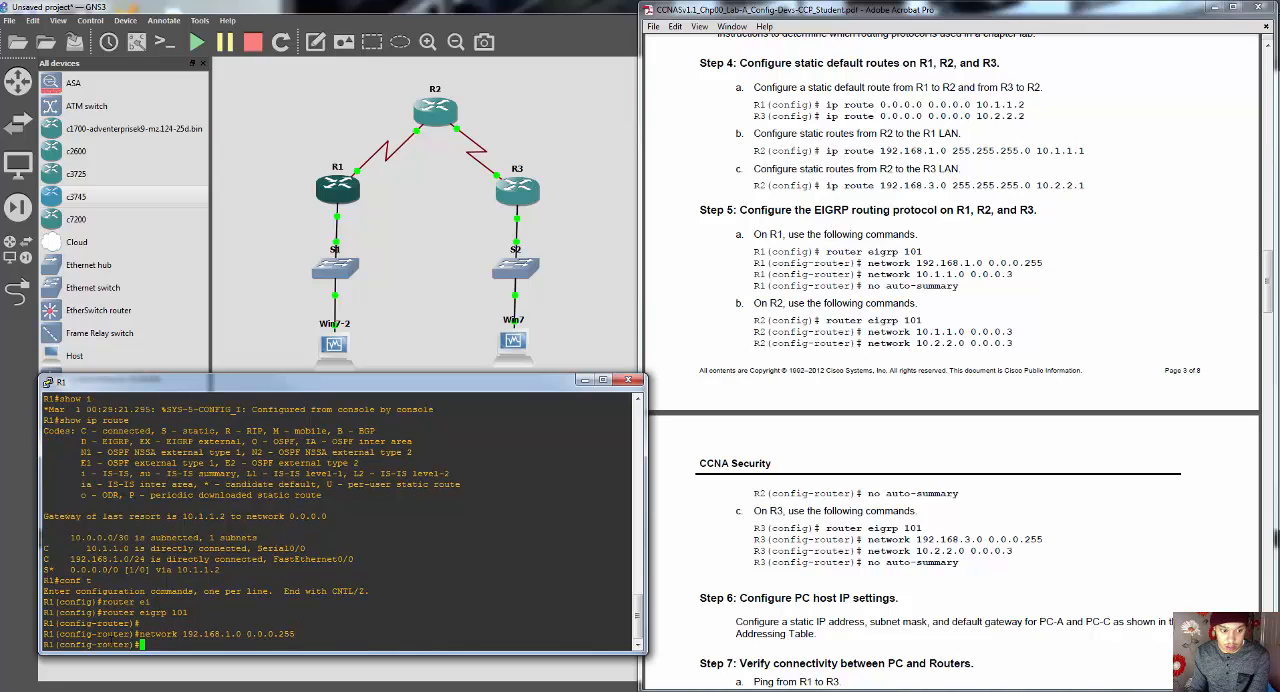
# Step: Add R1's serial link to R2 to the EIGRP process with "network 10.1.1.0 0.0.0.3"
pyautogui.write('network')
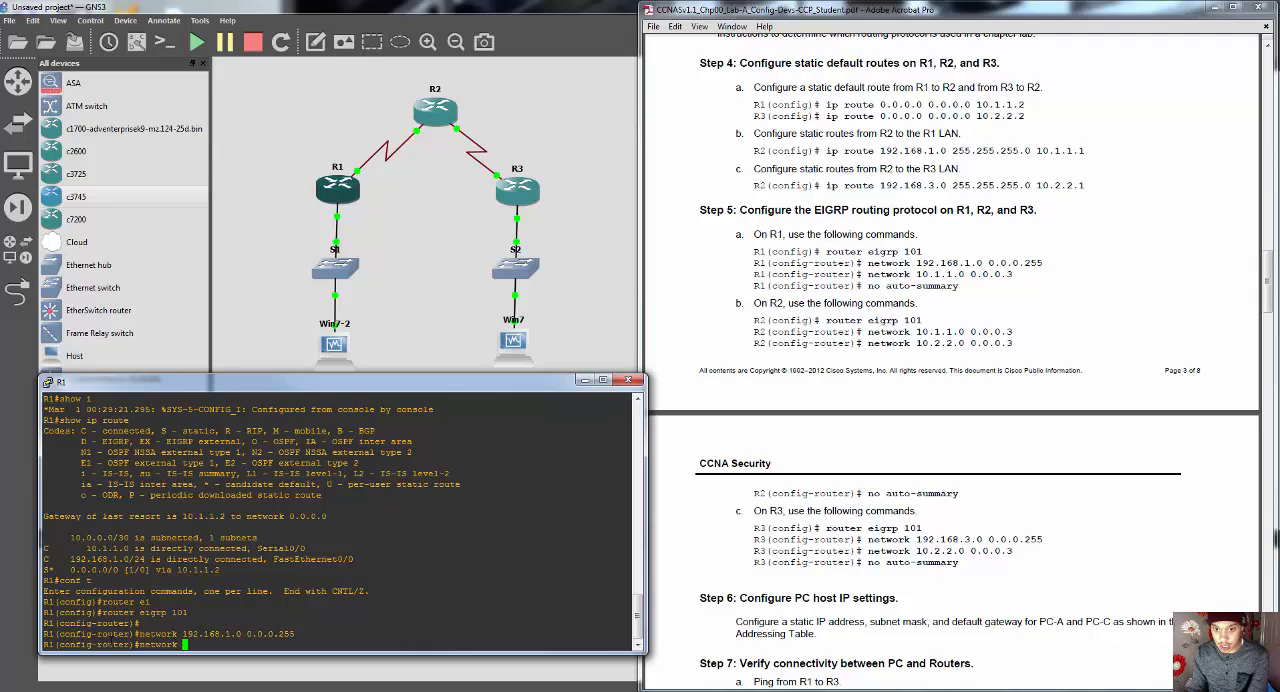
pyautogui.write(' 10.')
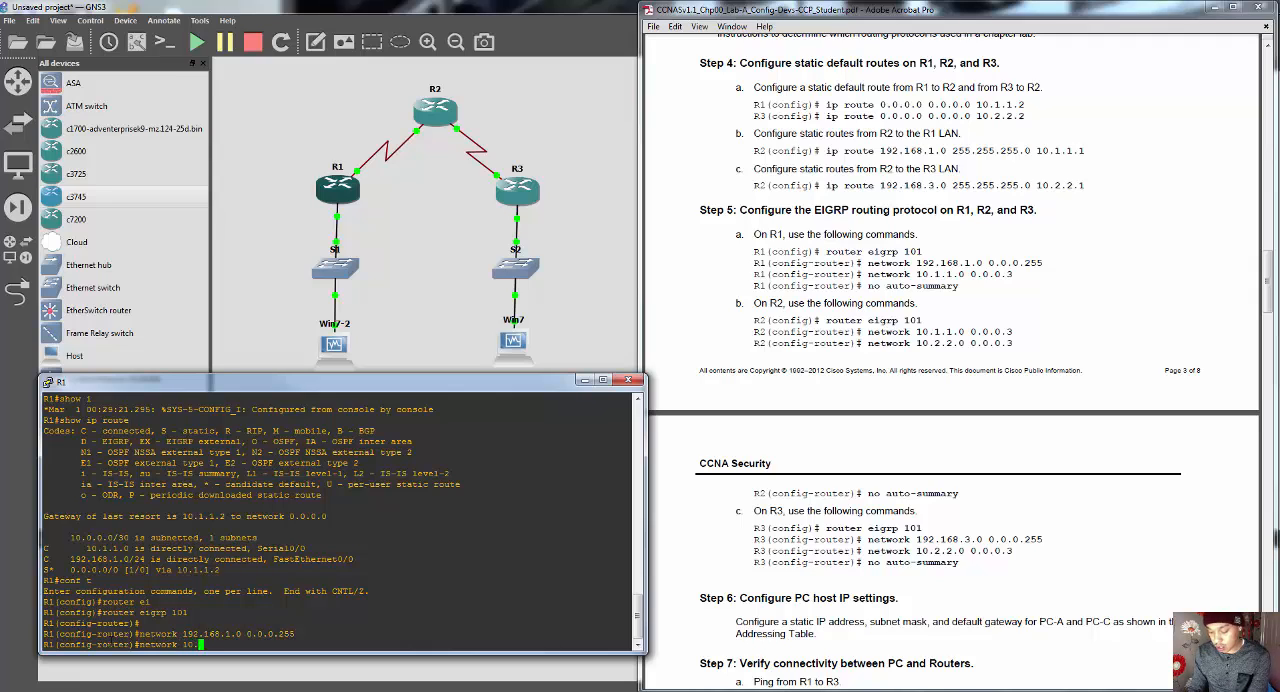
pyautogui.write('1.1.')
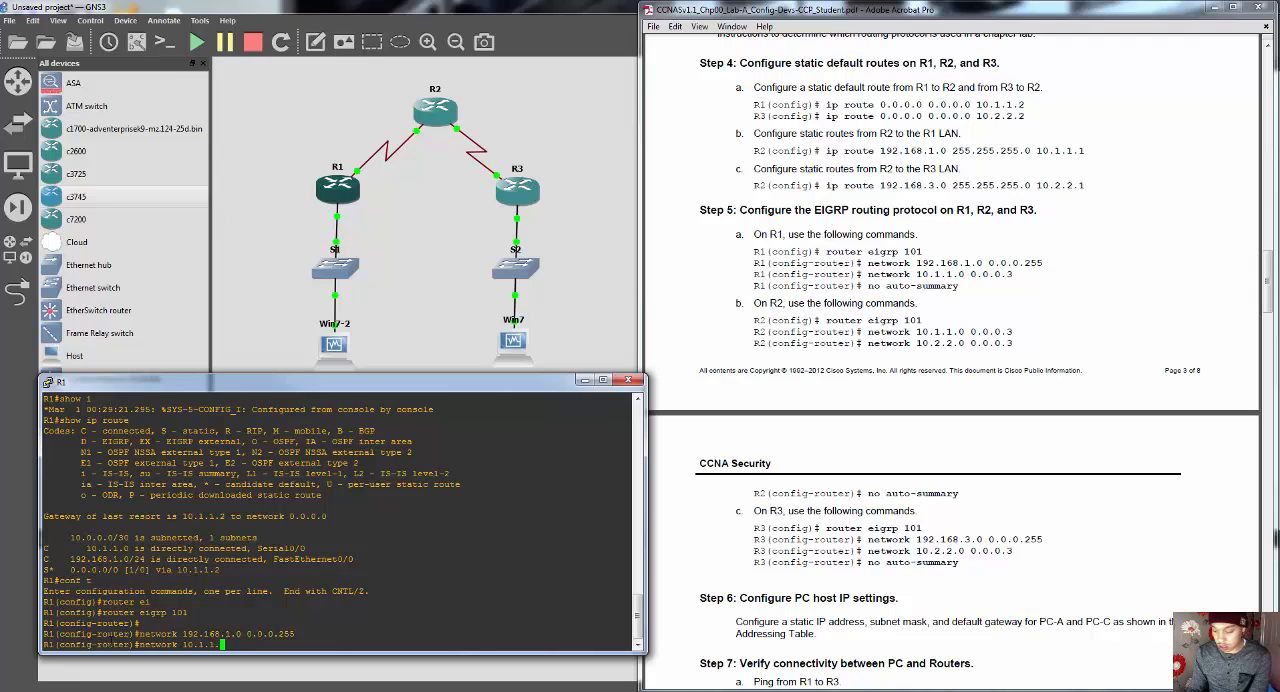
pyautogui.write('0 0.0.0.')
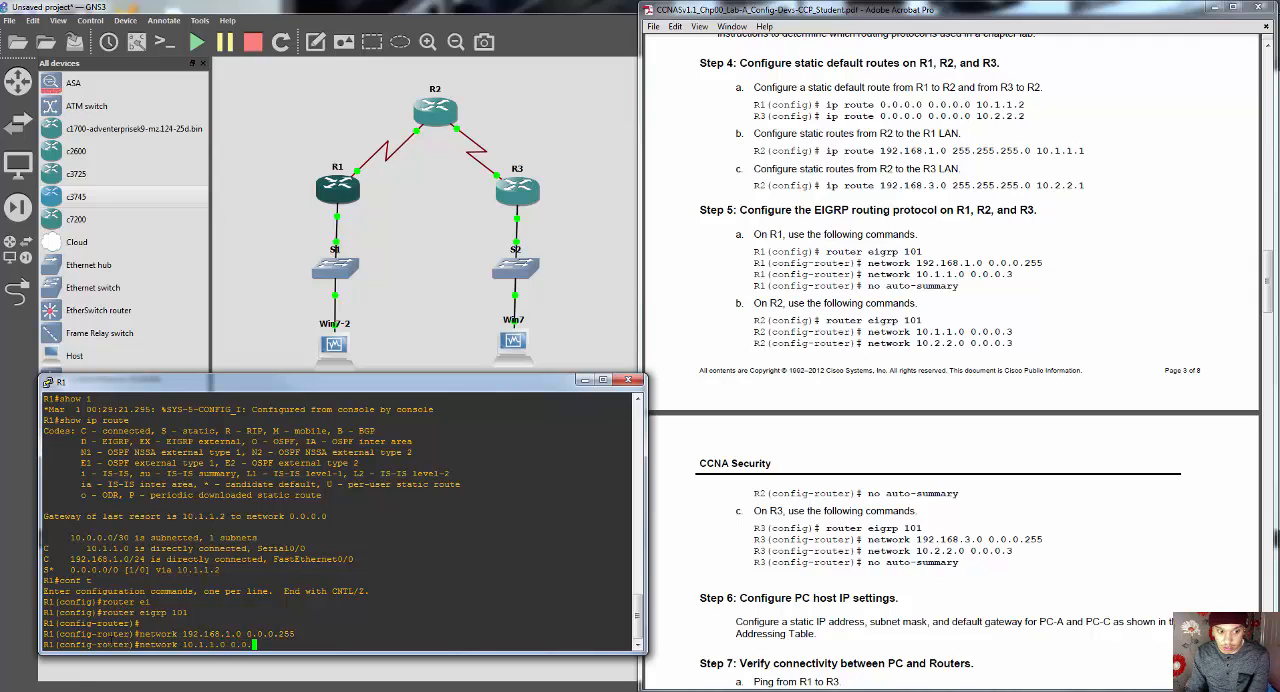
pyautogui.write('3')
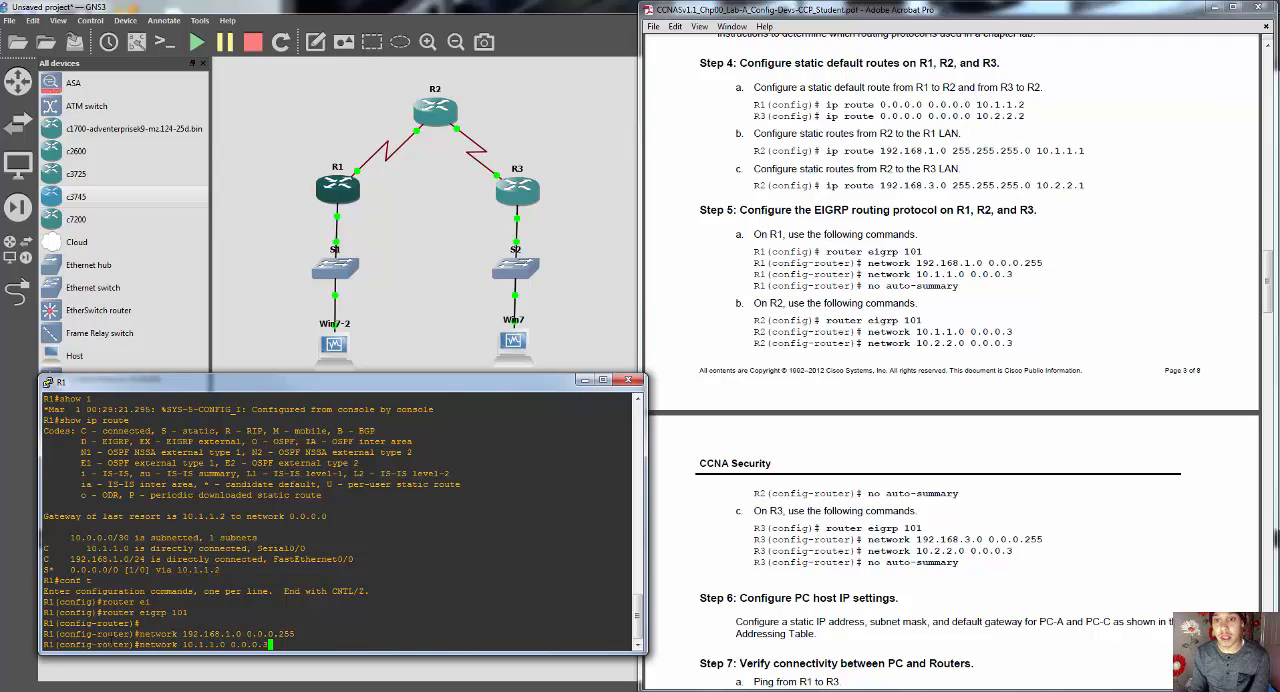
pyautogui.press('Return')
# Step: Disable EIGRP automatic summarization on R1 with "no auto-summary" and minimize its console
pyautogui.write('no auto')
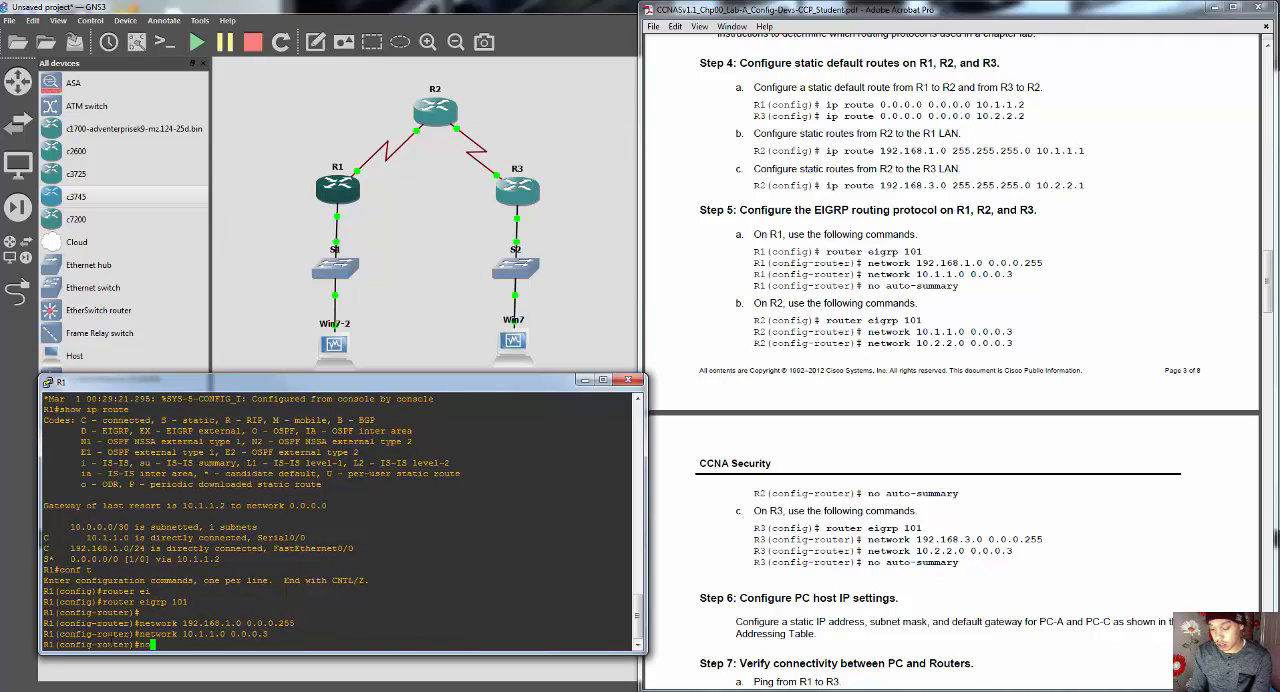
pyautogui.press('Tab')
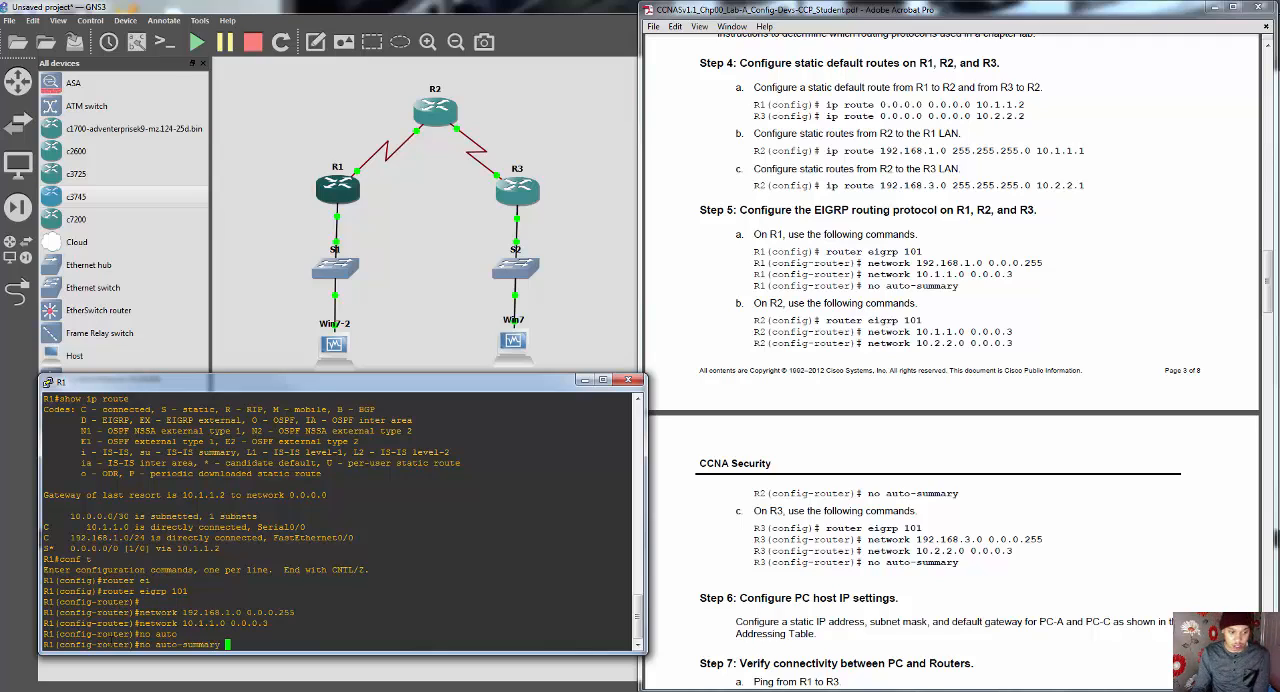
pyautogui.press('Return')
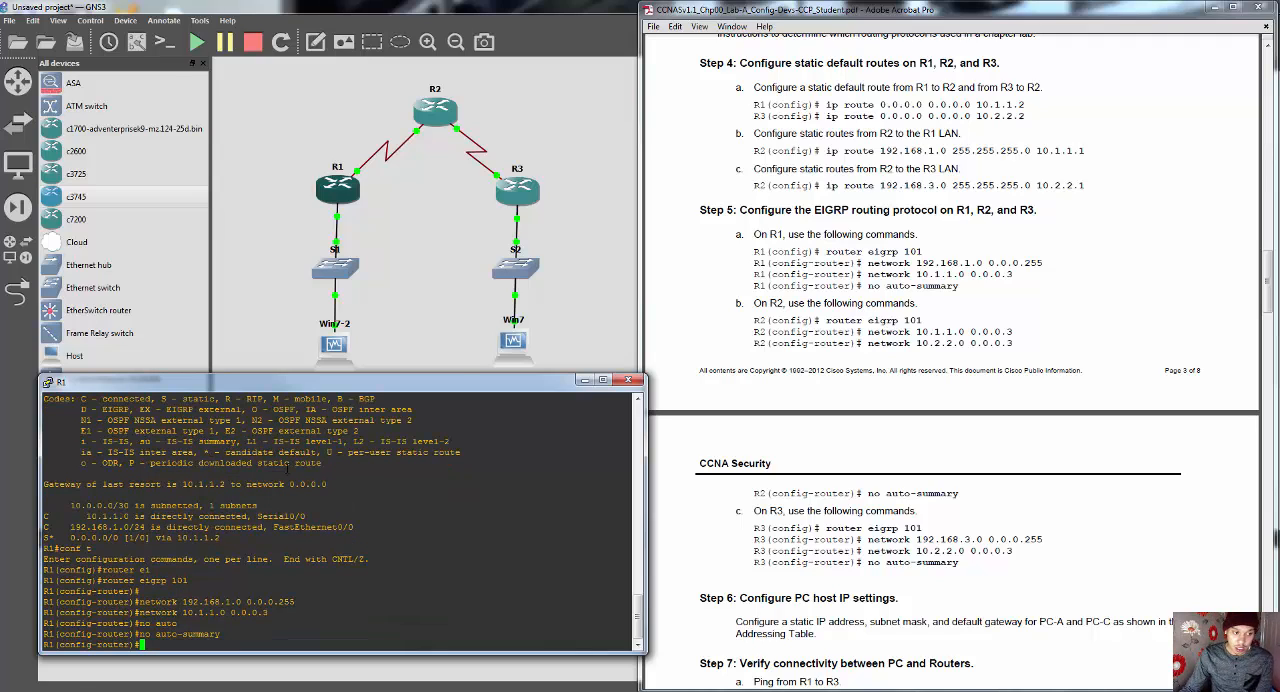
pyautogui.click(586, 382)
# Step: Bring up R2's console, enter global configuration with "conf t" and place the console below the topology
pyautogui.moveTo(345, 689)
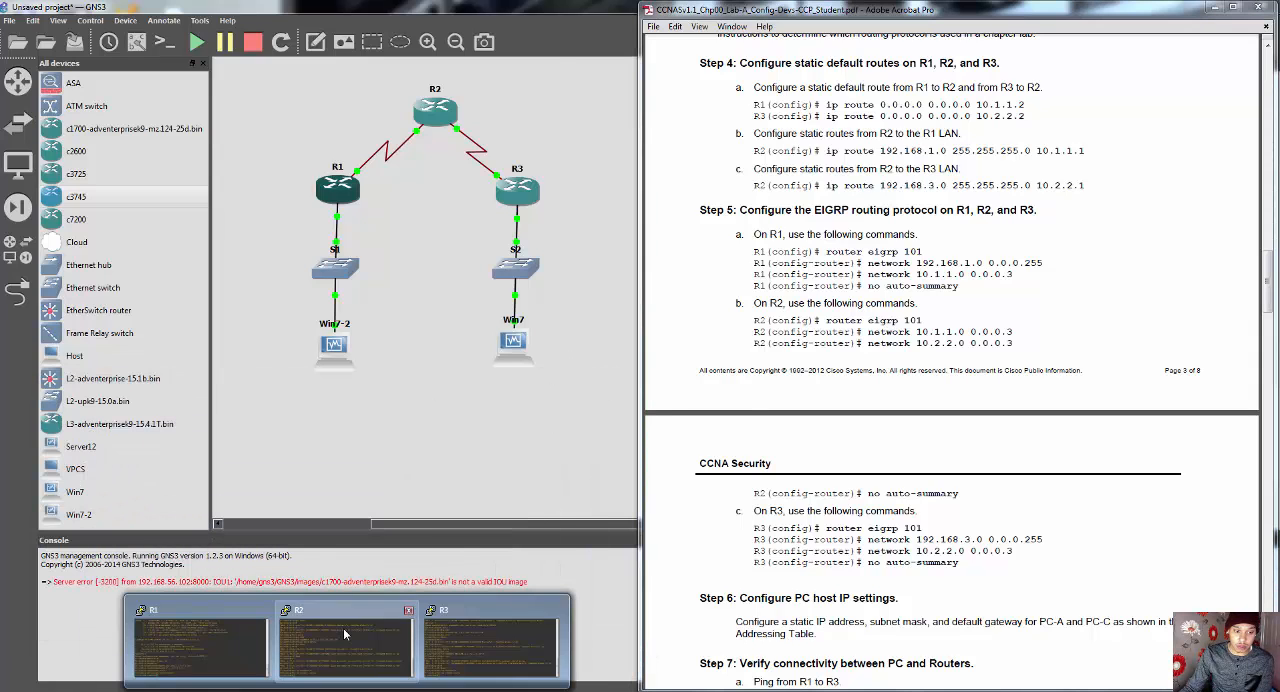
pyautogui.click(345, 634)
pyautogui.write('conf t')
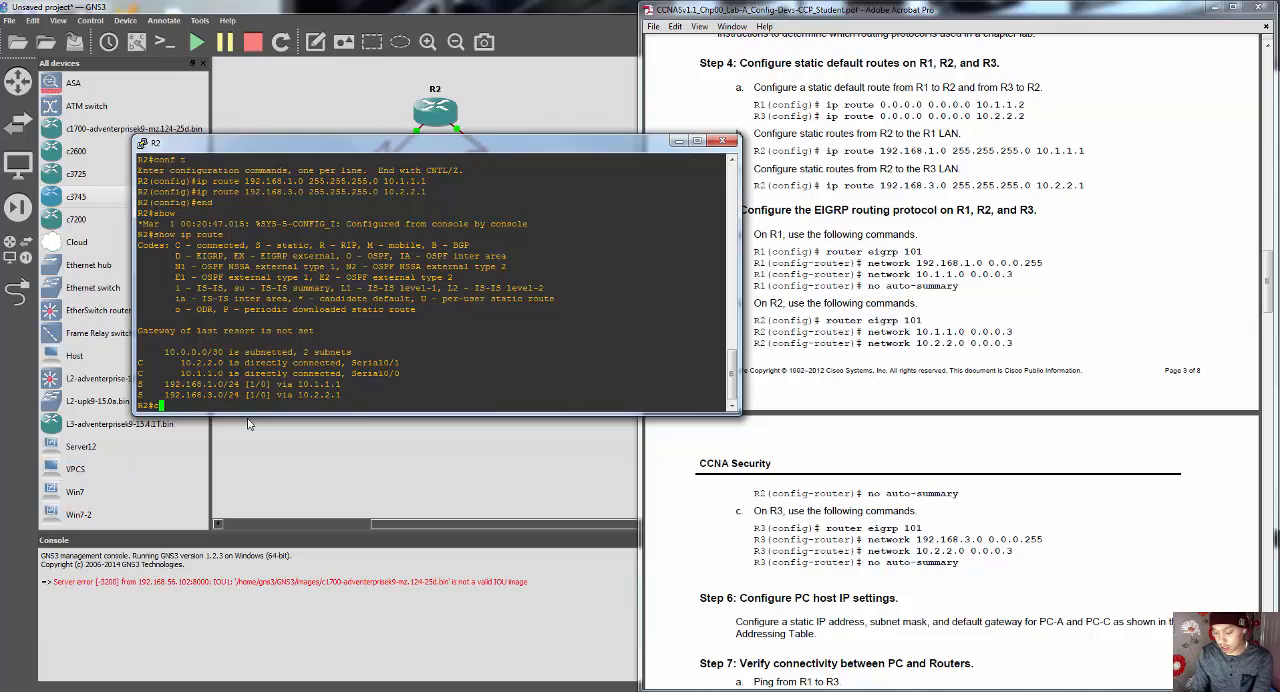
pyautogui.press('Return')
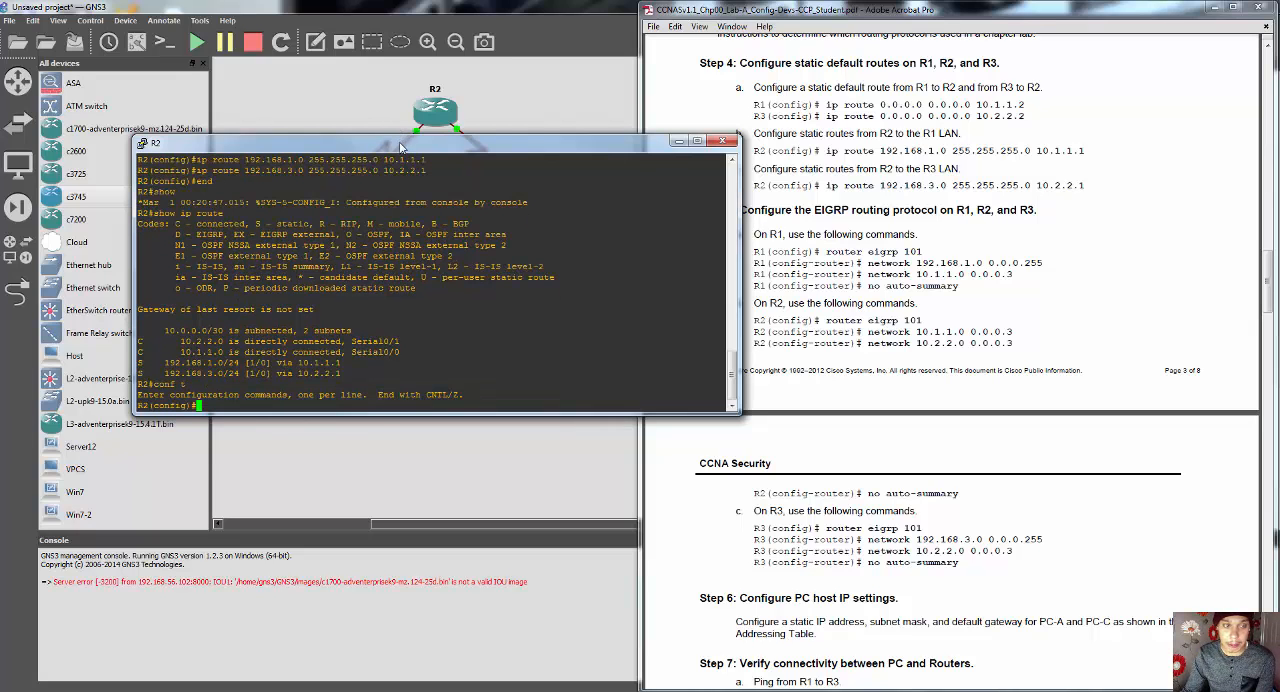
pyautogui.moveTo(402, 142); pyautogui.dragTo(291, 381)
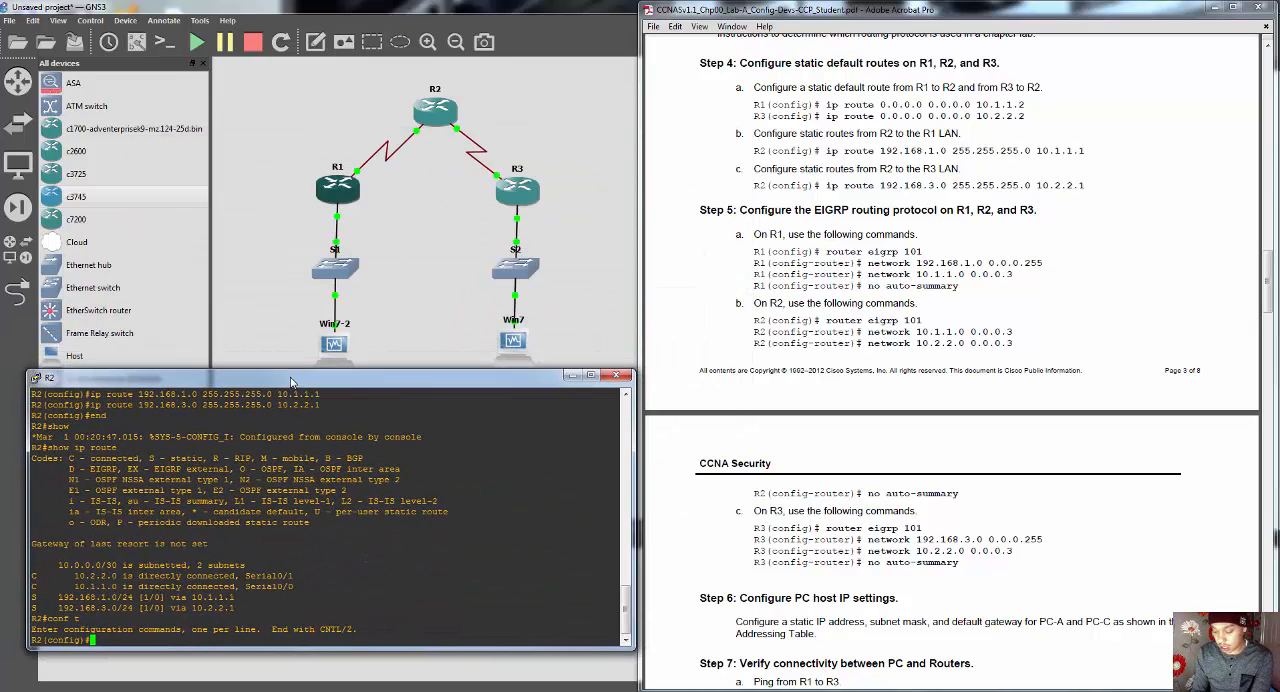
# Step: Start the EIGRP routing process on R2 with "router eigrp 101"
pyautogui.write('router e')
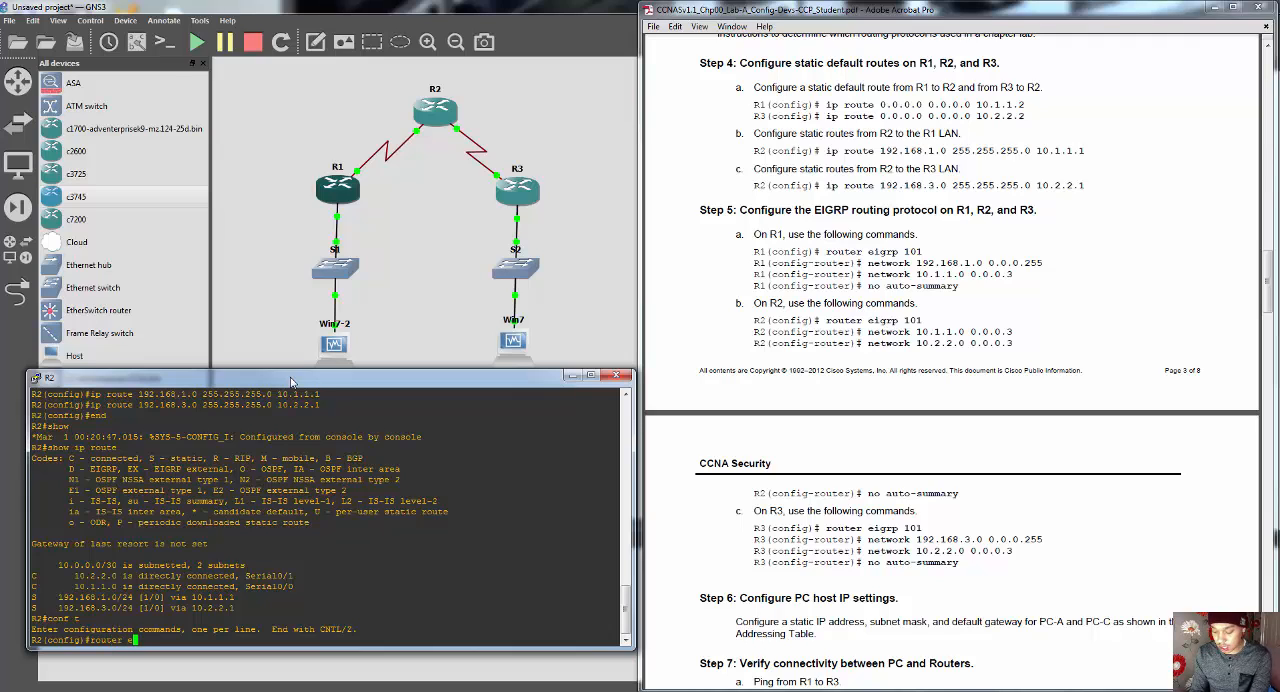
pyautogui.write('i')
pyautogui.press('Tab')
pyautogui.write('101')
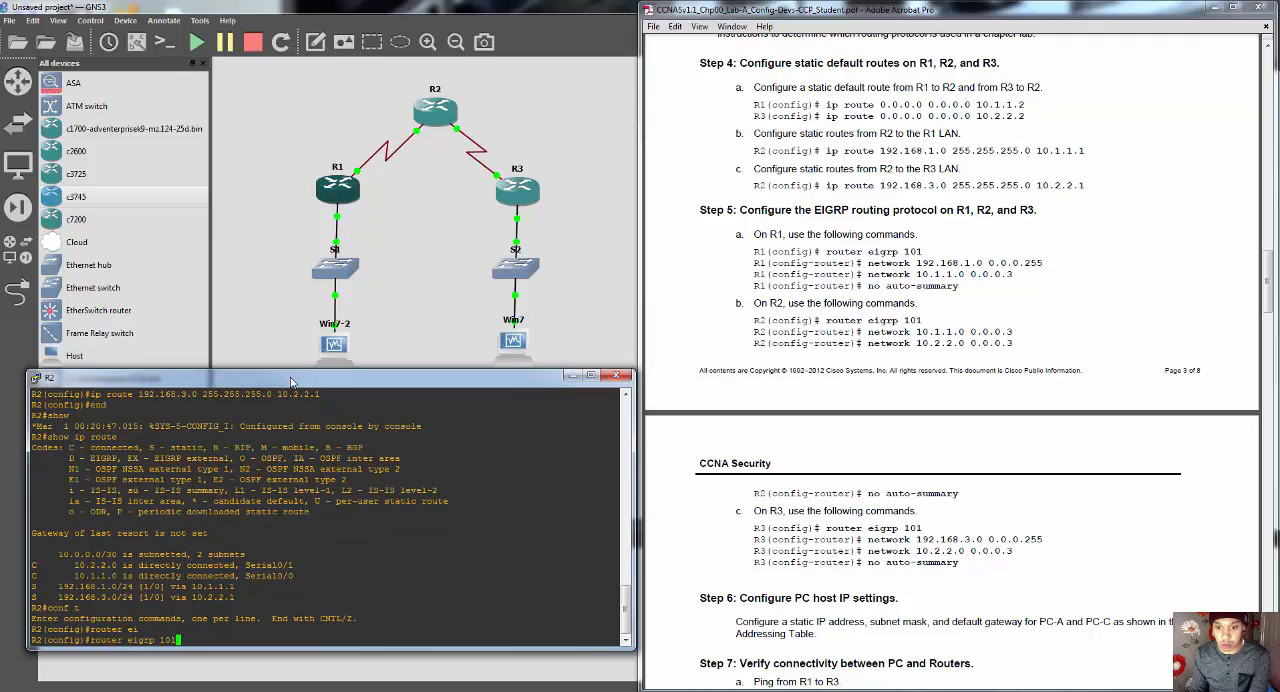
pyautogui.press('Return')
# Step: Advertise R2's serial link to R1 in EIGRP with "network 10.1.1.0 0.0.0.3"
pyautogui.write('netw')
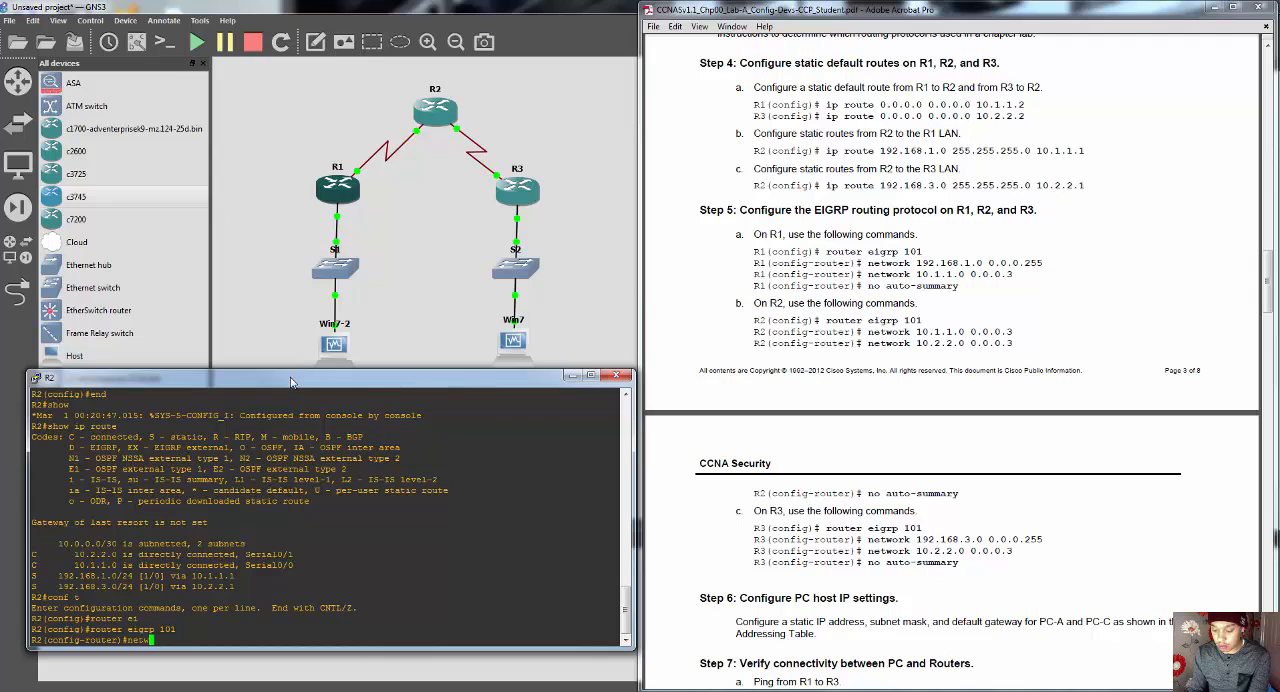
pyautogui.write('ork')
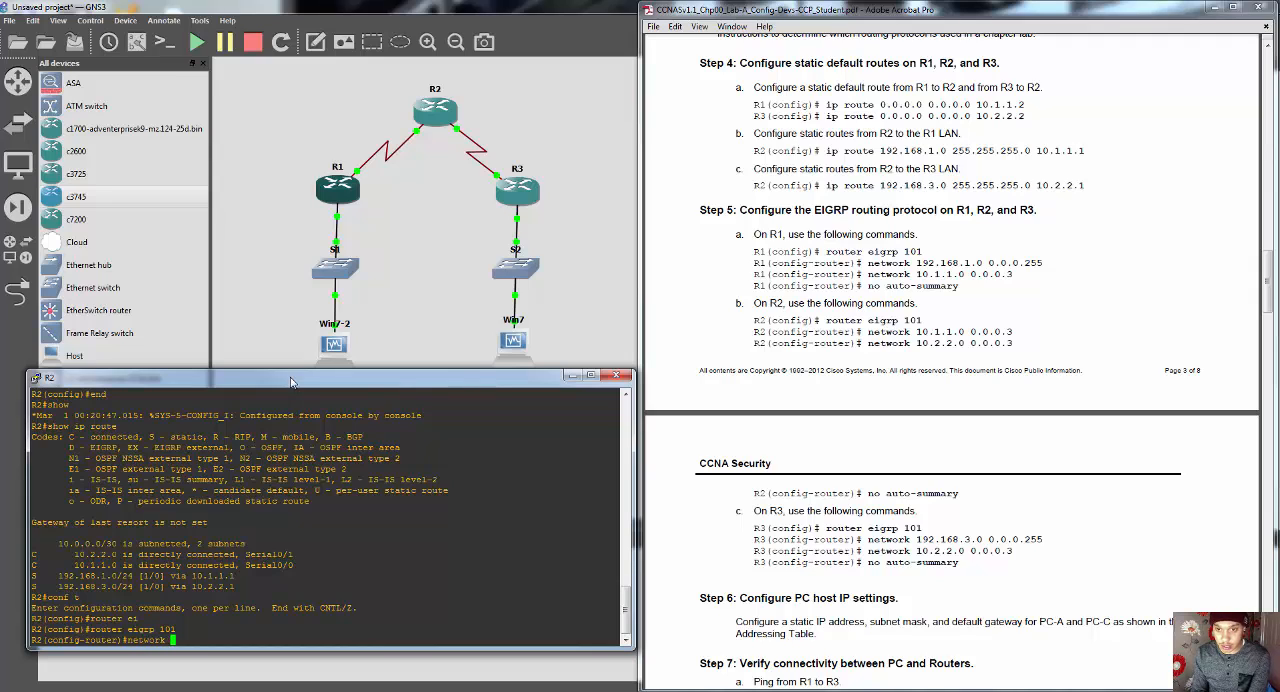
pyautogui.write(' 10')
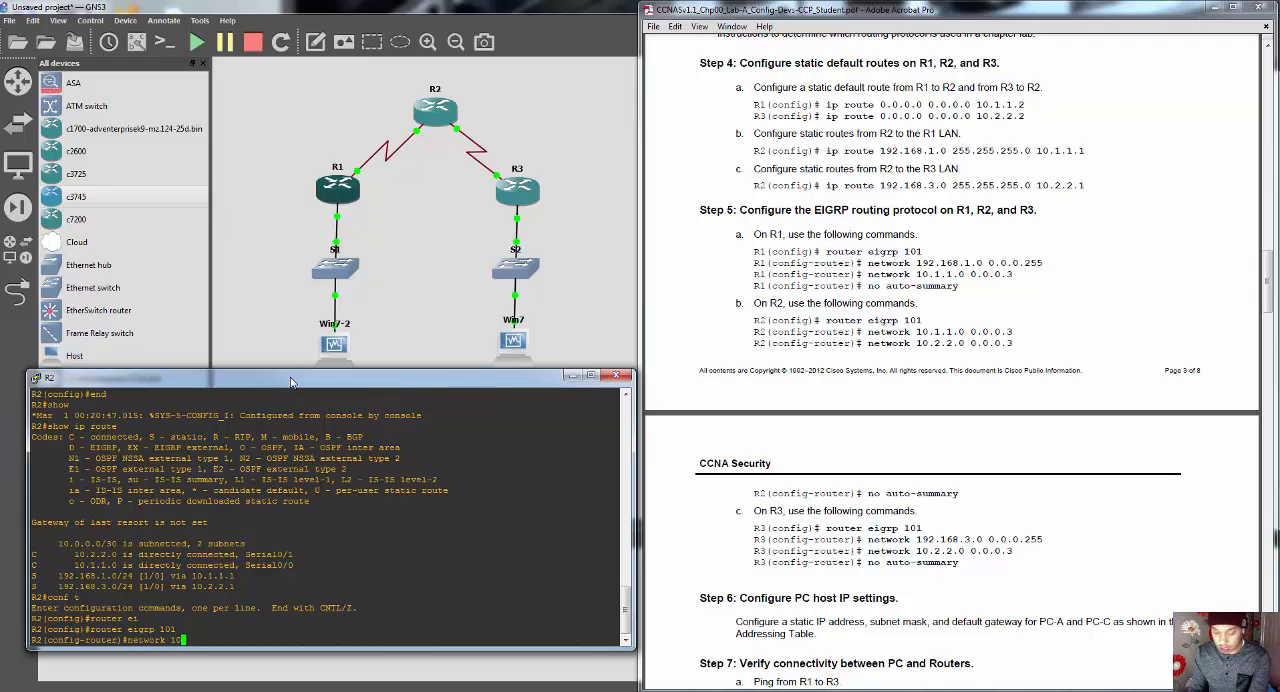
pyautogui.write('.1.1.0')
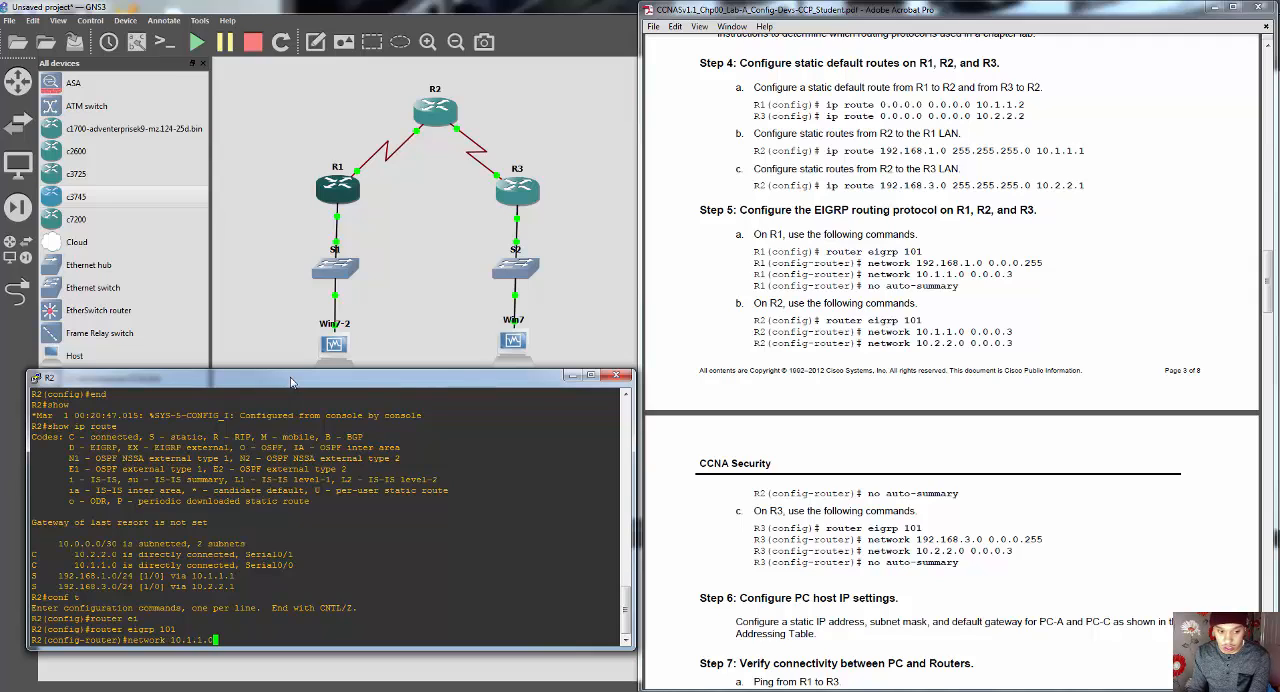
pyautogui.write(' 0.0.0.3')
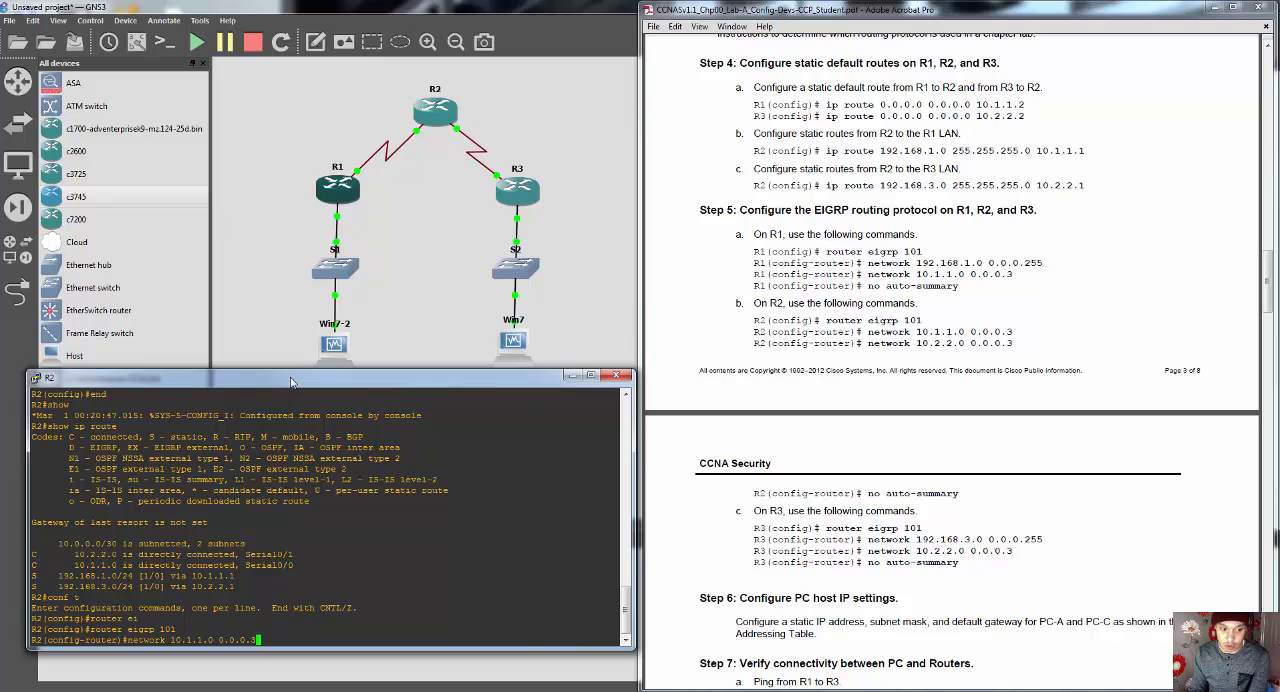
pyautogui.press('Return')
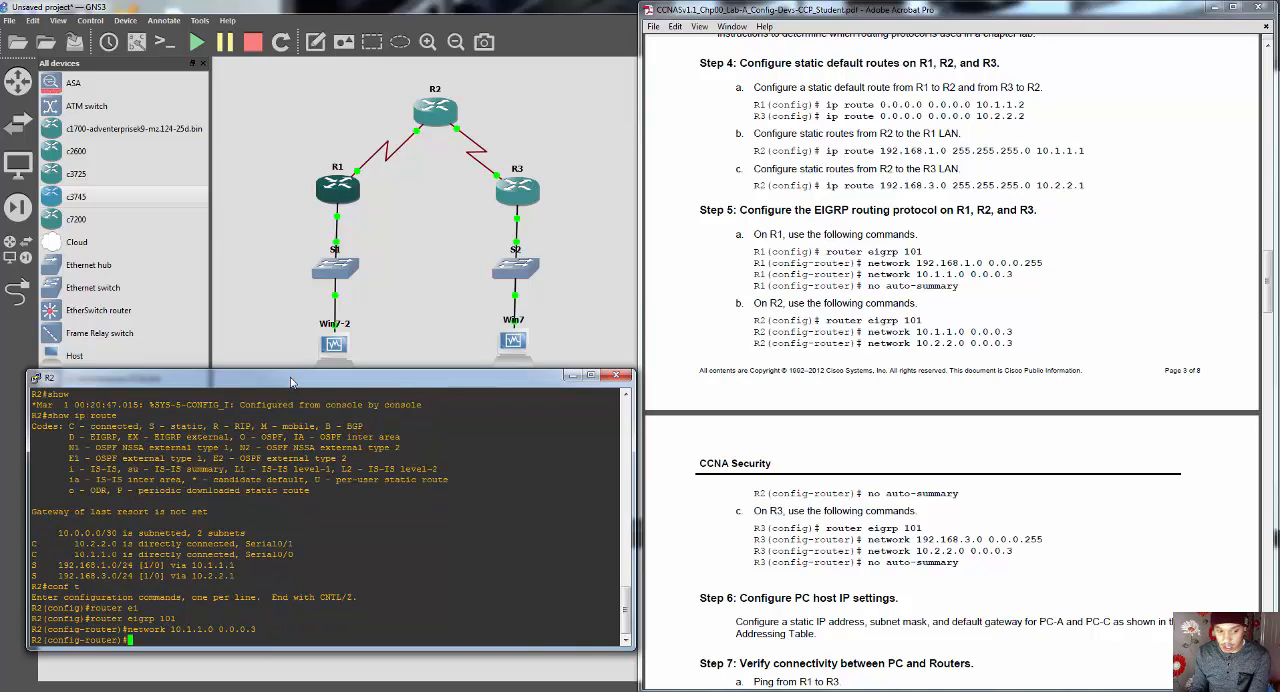
pyautogui.press('Up')
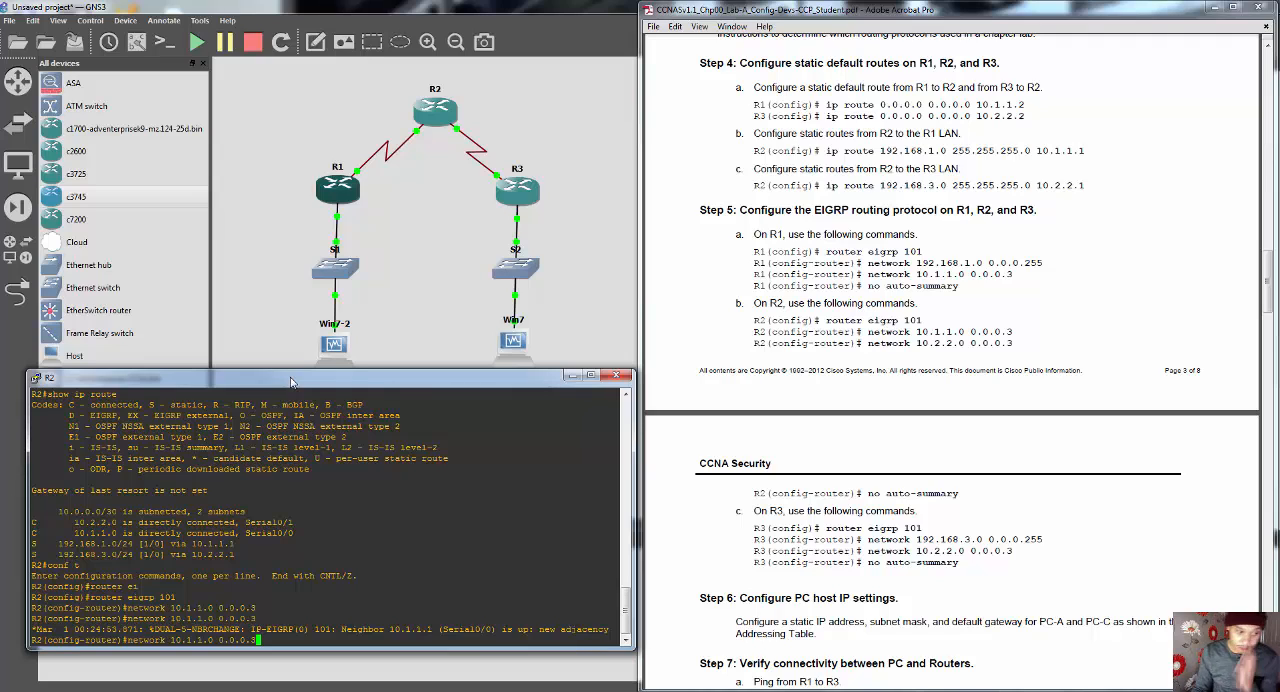
pyautogui.press('BackSpace')
pyautogui.press('BackSpace')
pyautogui.press('BackSpace')
pyautogui.press('BackSpace')
pyautogui.press('BackSpace')
pyautogui.press('BackSpace')
pyautogui.press('BackSpace')
pyautogui.press('BackSpace')
pyautogui.press('BackSpace')
pyautogui.press('BackSpace')
pyautogui.press('BackSpace')
pyautogui.press('BackSpace')
pyautogui.press('BackSpace')
pyautogui.press('BackSpace')
pyautogui.press('BackSpace')
pyautogui.press('BackSpace')
pyautogui.press('BackSpace')
pyautogui.press('BackSpace')
pyautogui.press('BackSpace')
pyautogui.press('BackSpace')
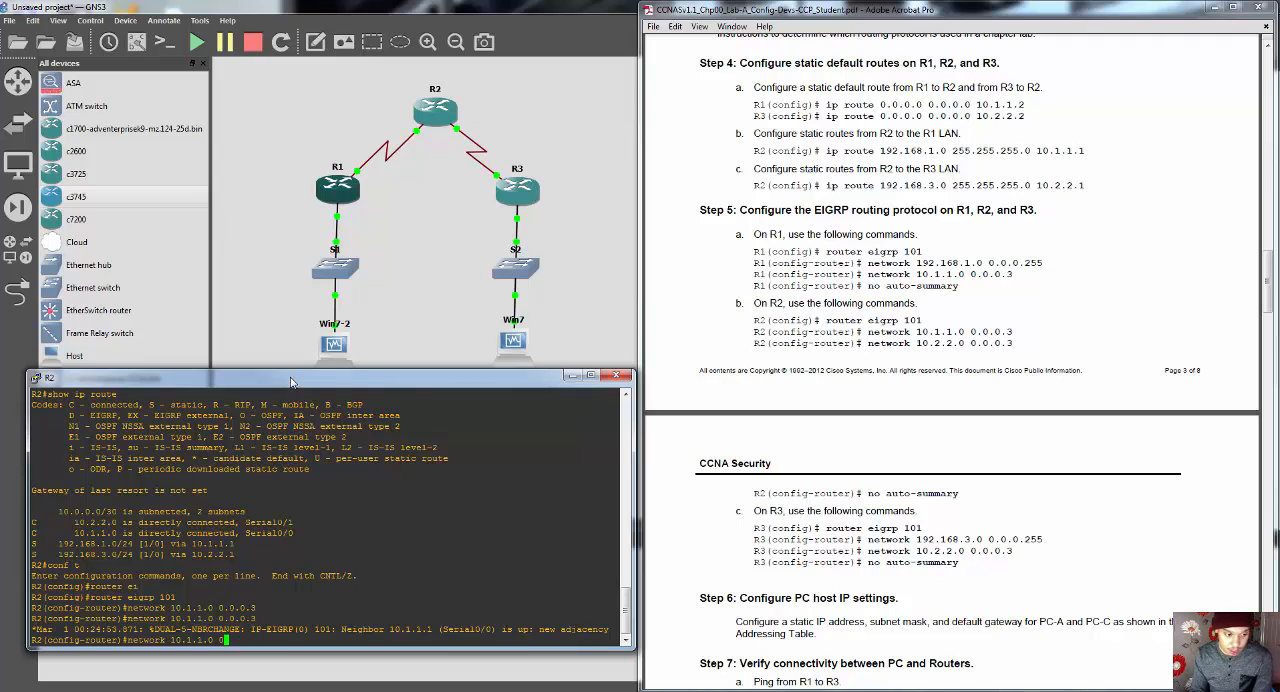
pyautogui.press('Return')
pyautogui.press('Return')
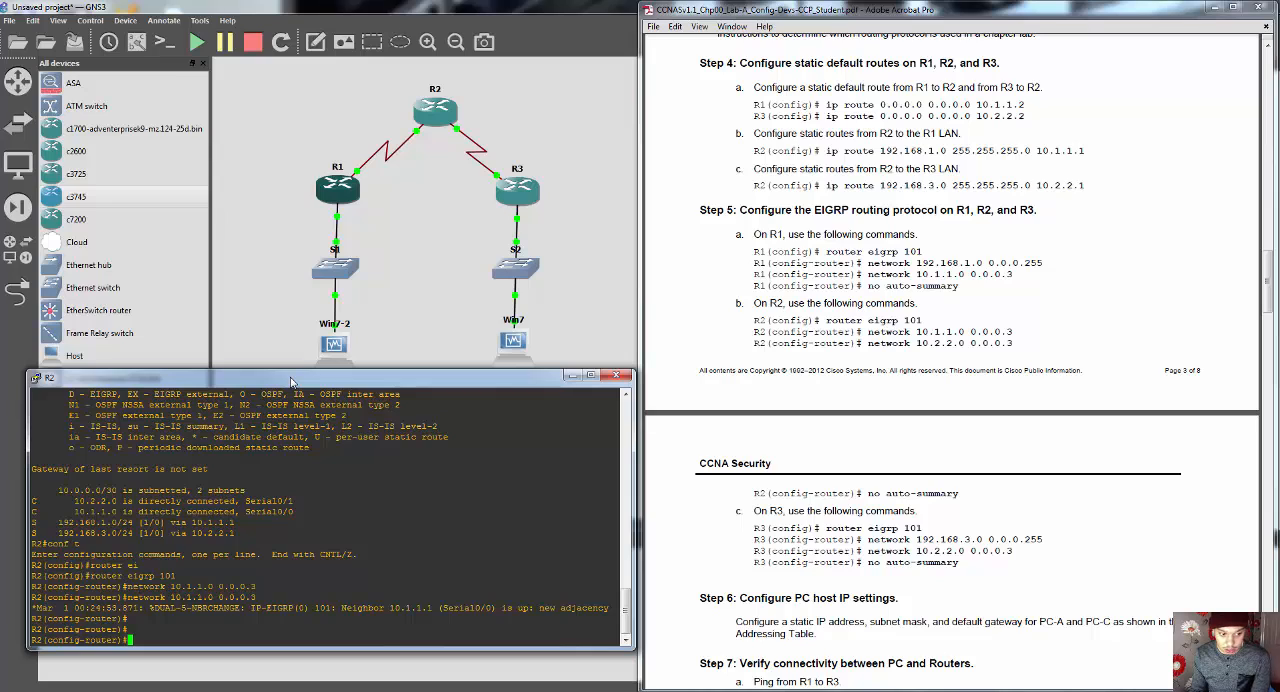
# Step: Advertise R2's serial link to R3 in EIGRP with "network 10.2.2.0 0.0.0.3" and minimize R2's console
pyautogui.write('network')
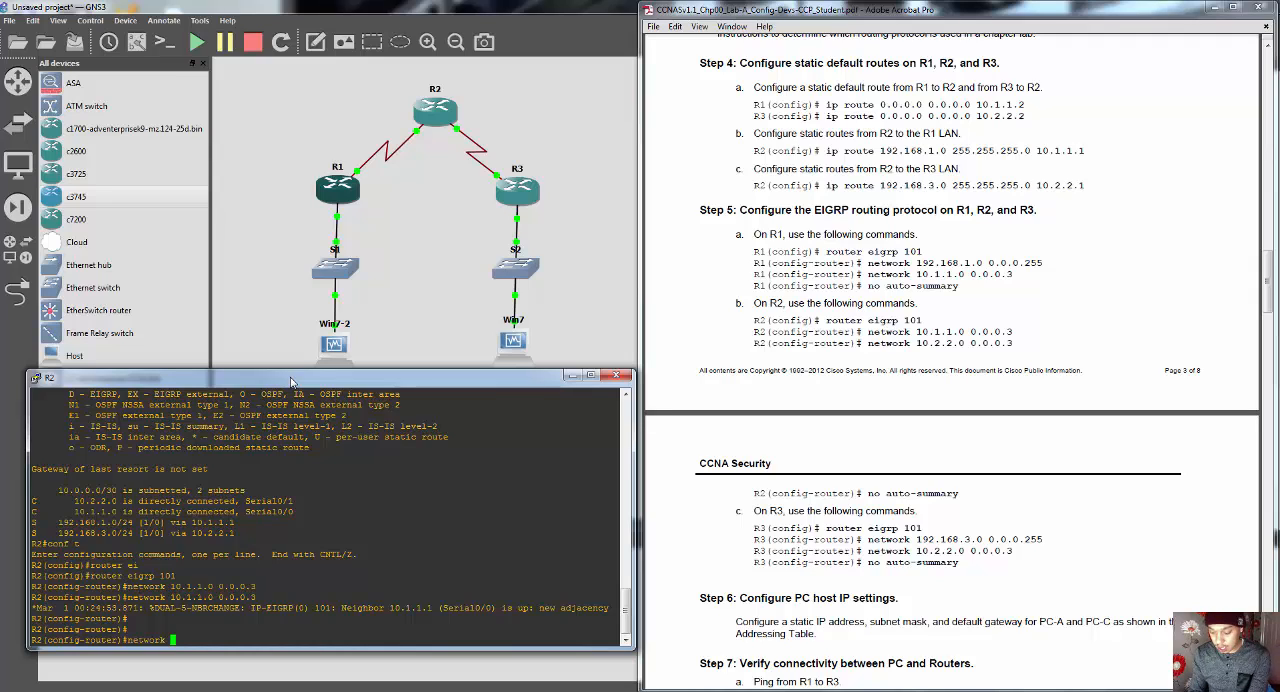
pyautogui.write('10.2.2.0')
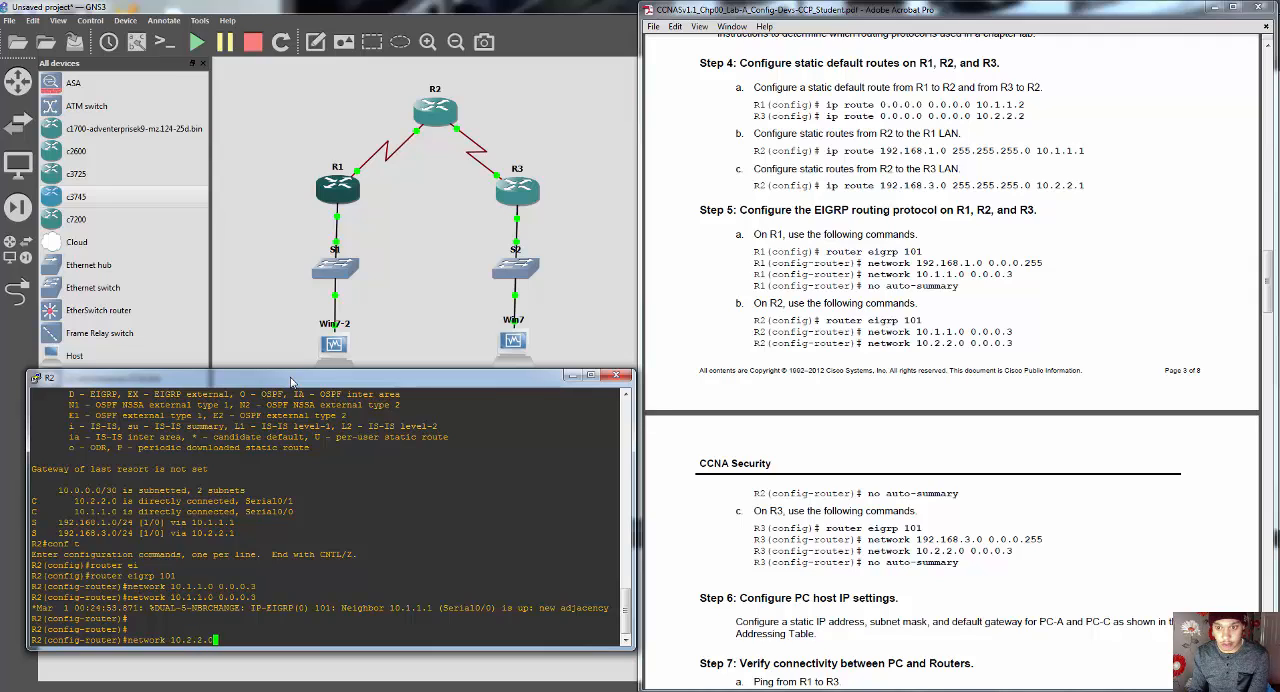
pyautogui.write(' 0.0.0.')
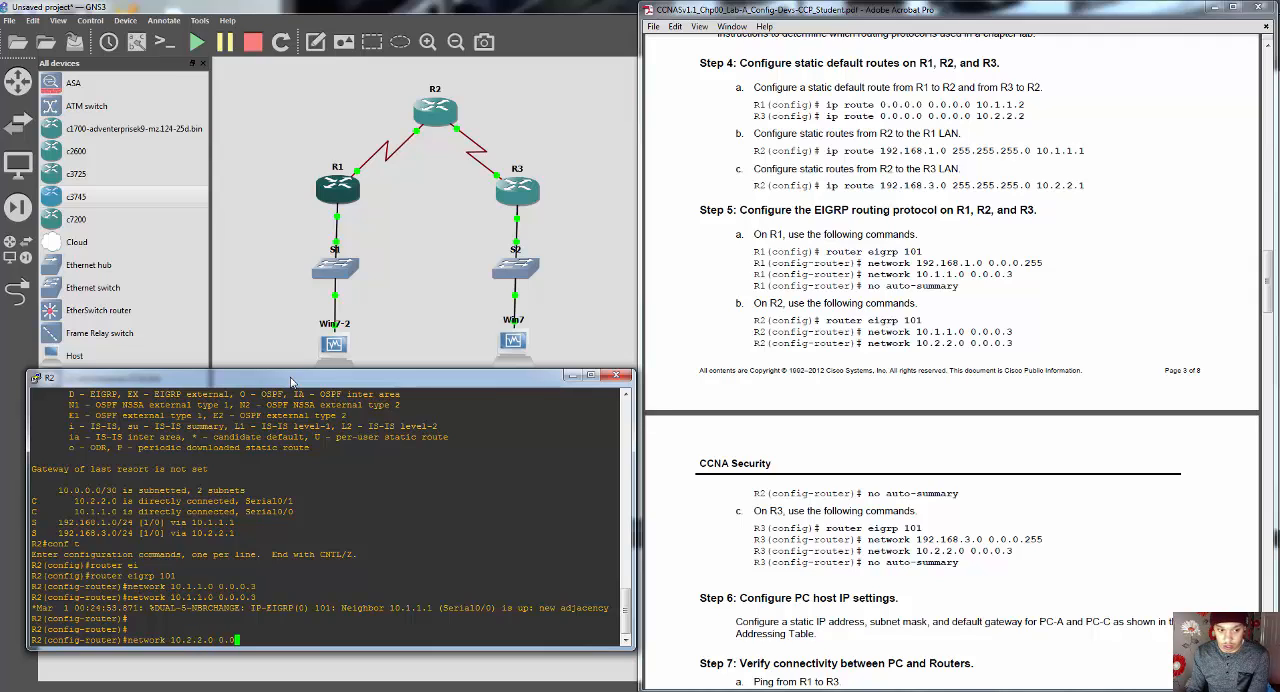
pyautogui.write('3')
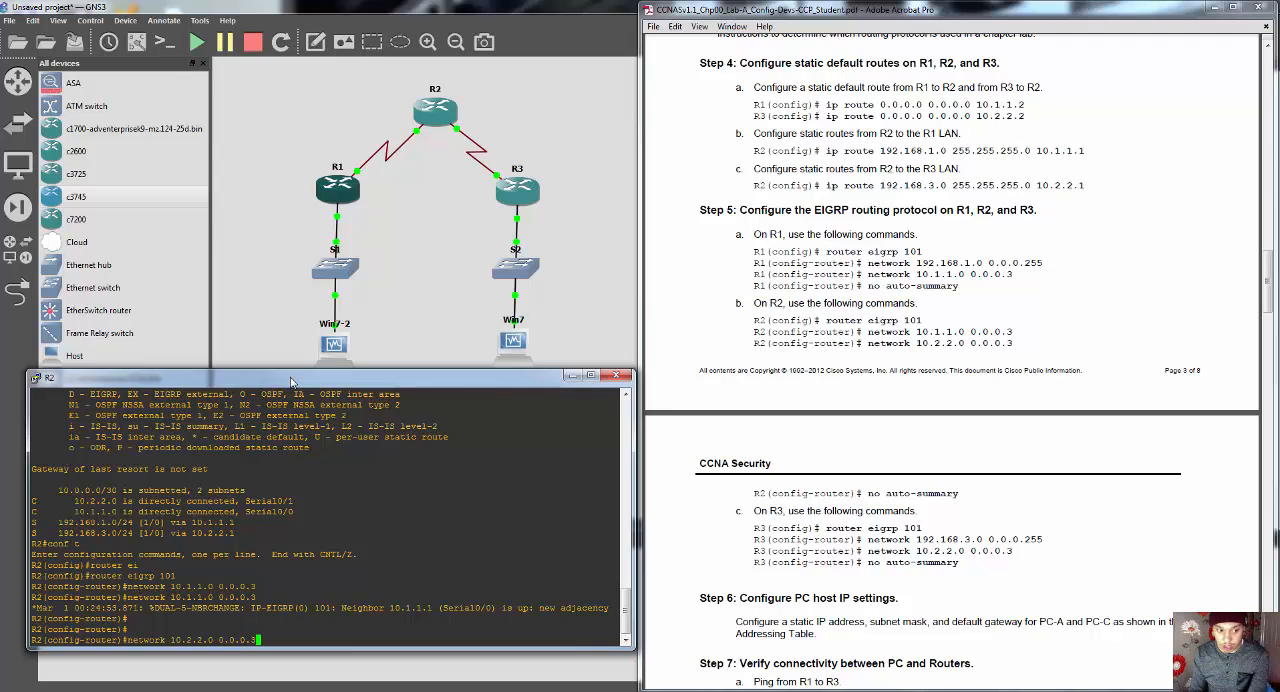
pyautogui.press('Return')
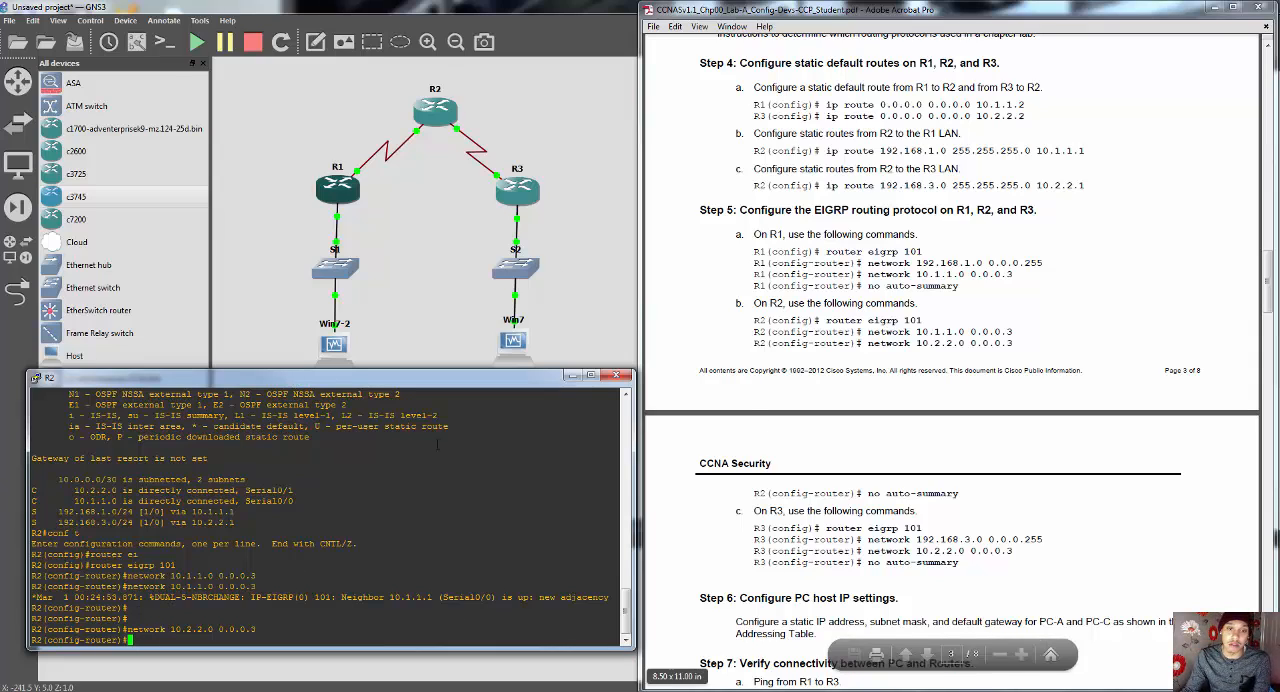
pyautogui.click(571, 376)
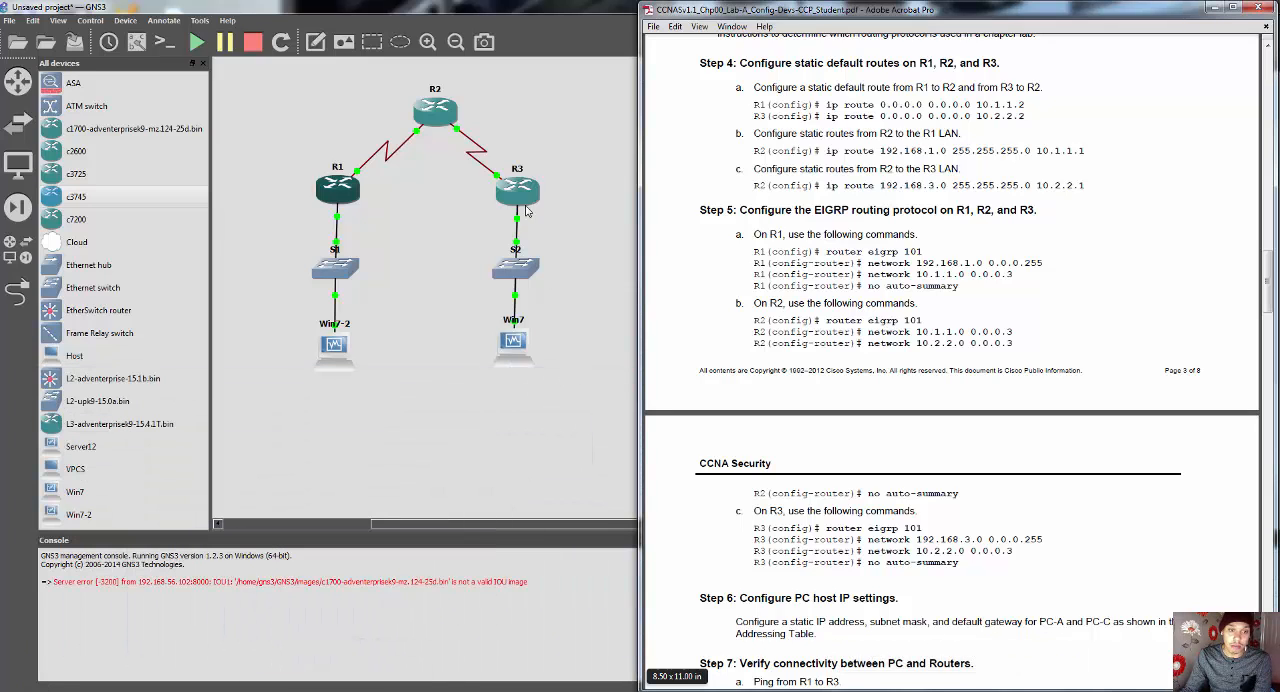
# Step: Disable EIGRP automatic summarization on R2 with "no auto-summary" and minimize R2's console
pyautogui.moveTo(304, 691)
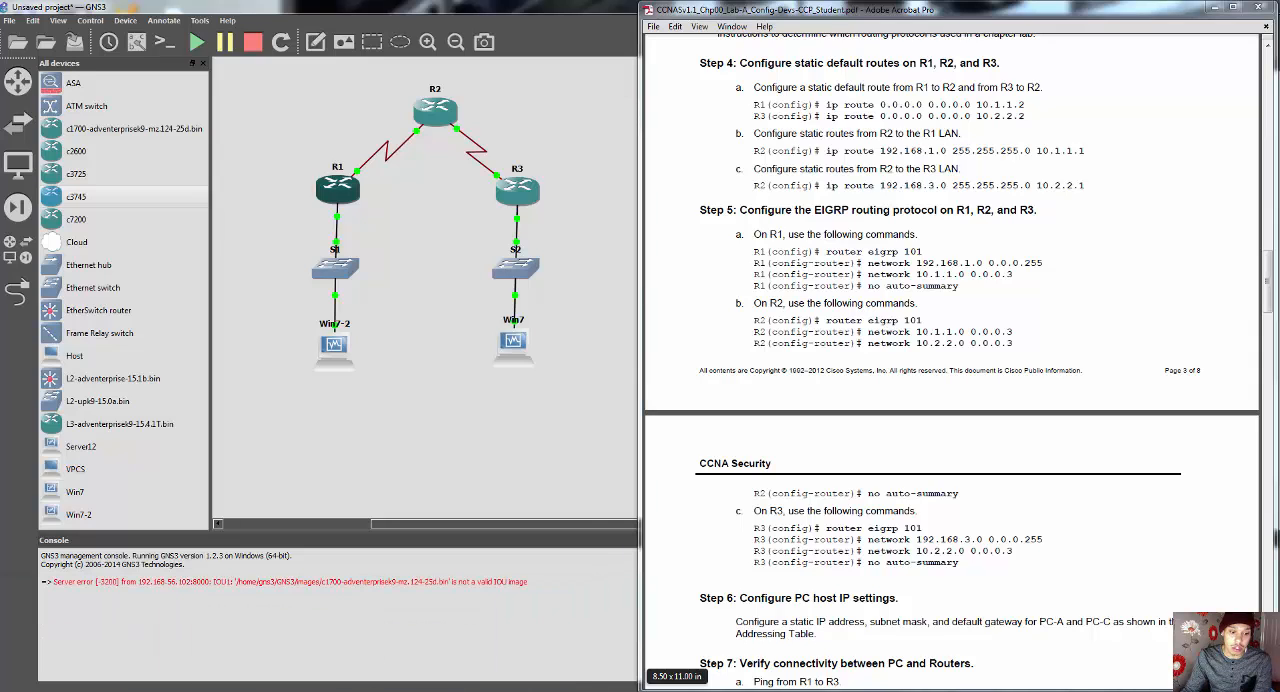
pyautogui.moveTo(347, 691)
pyautogui.click(354, 664)
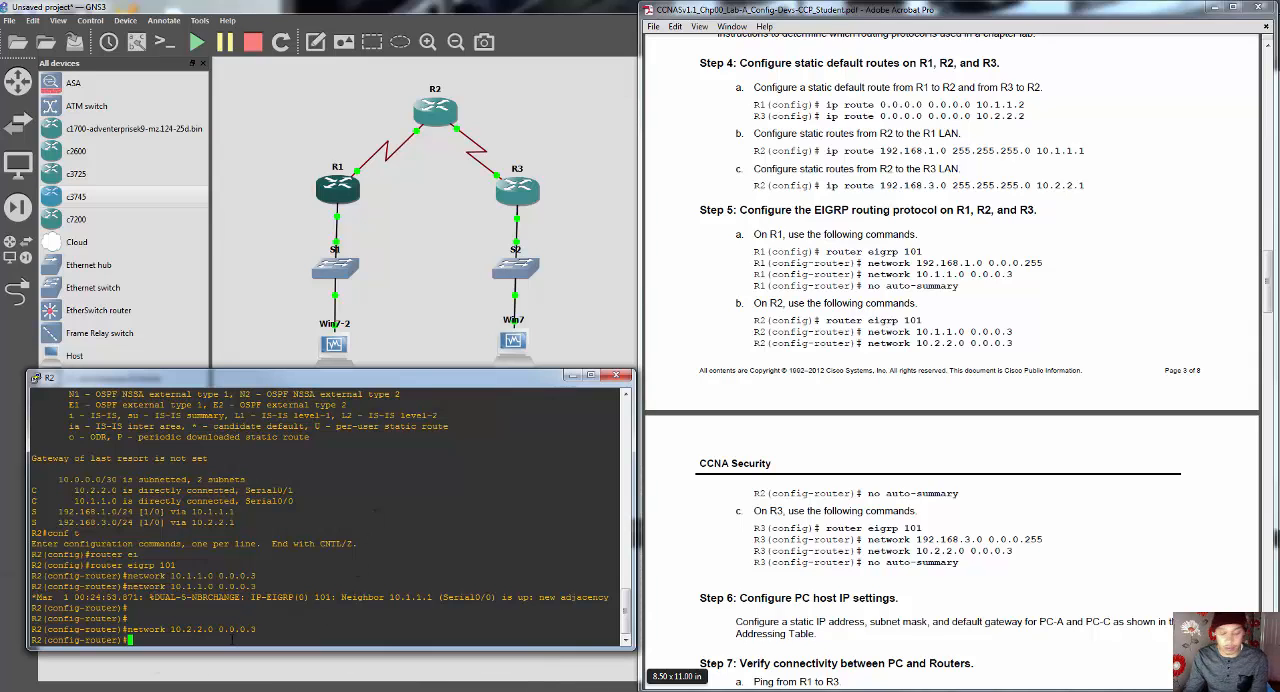
pyautogui.write('no auto')
pyautogui.press('Tab')
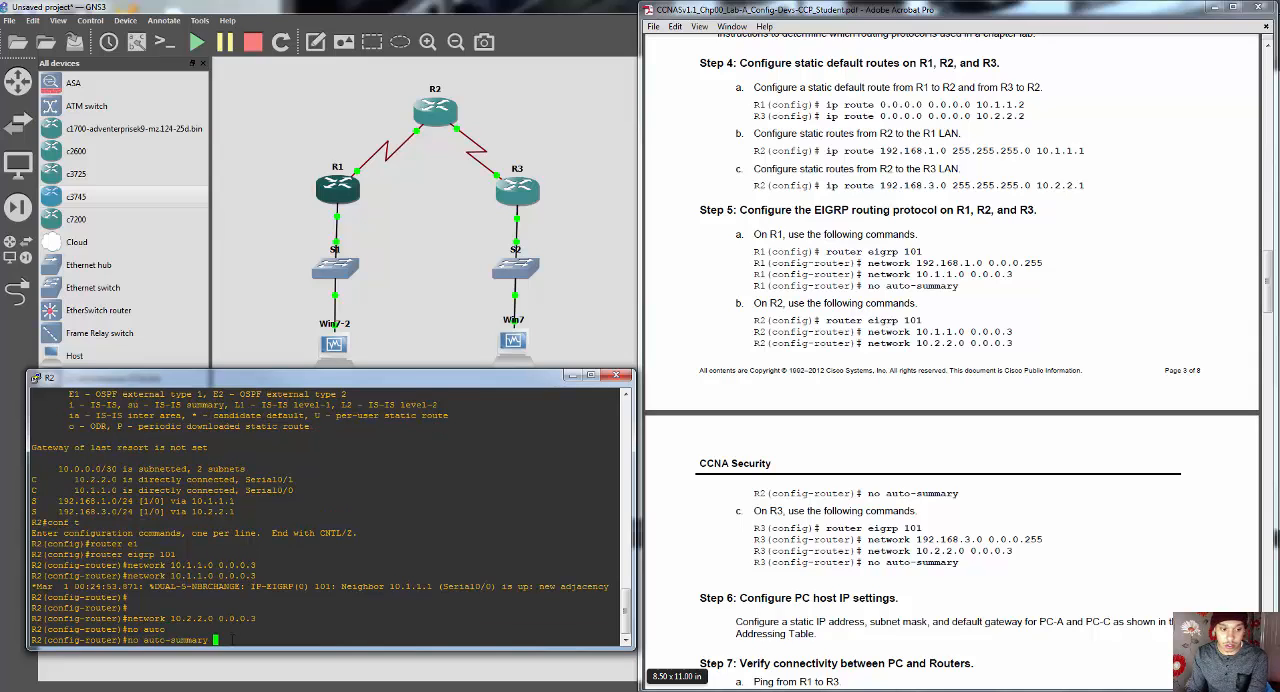
pyautogui.press('Return')
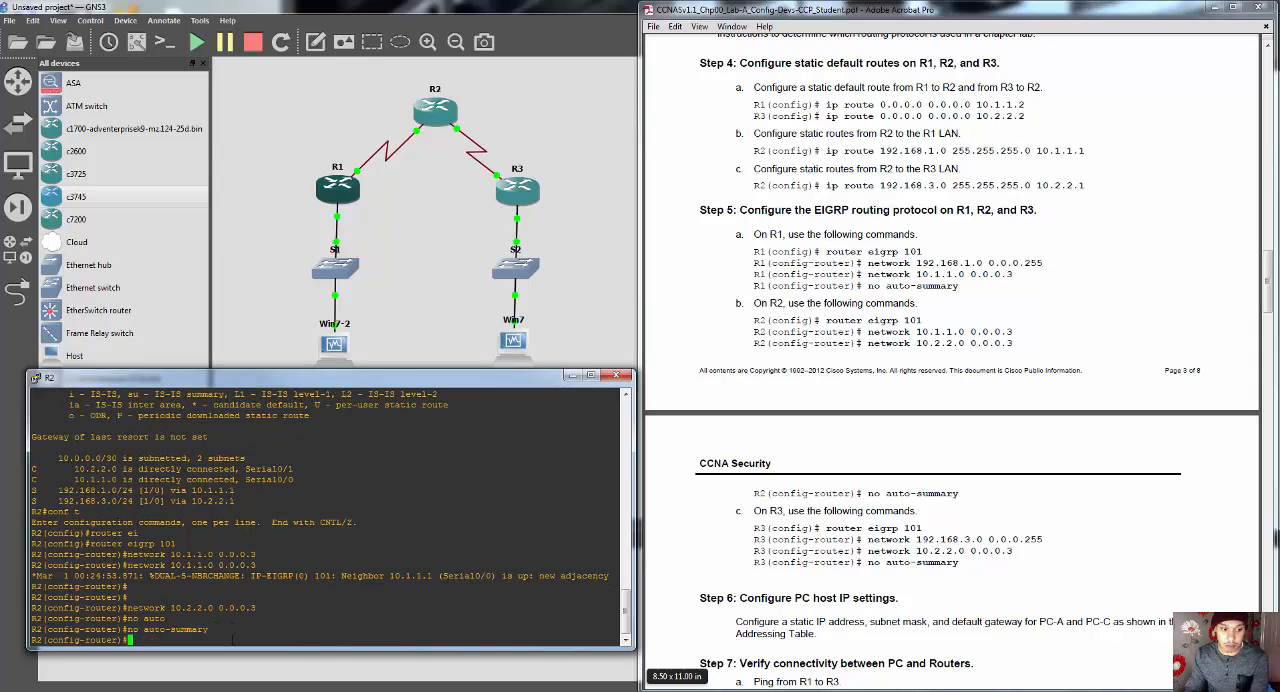
pyautogui.click(571, 375)
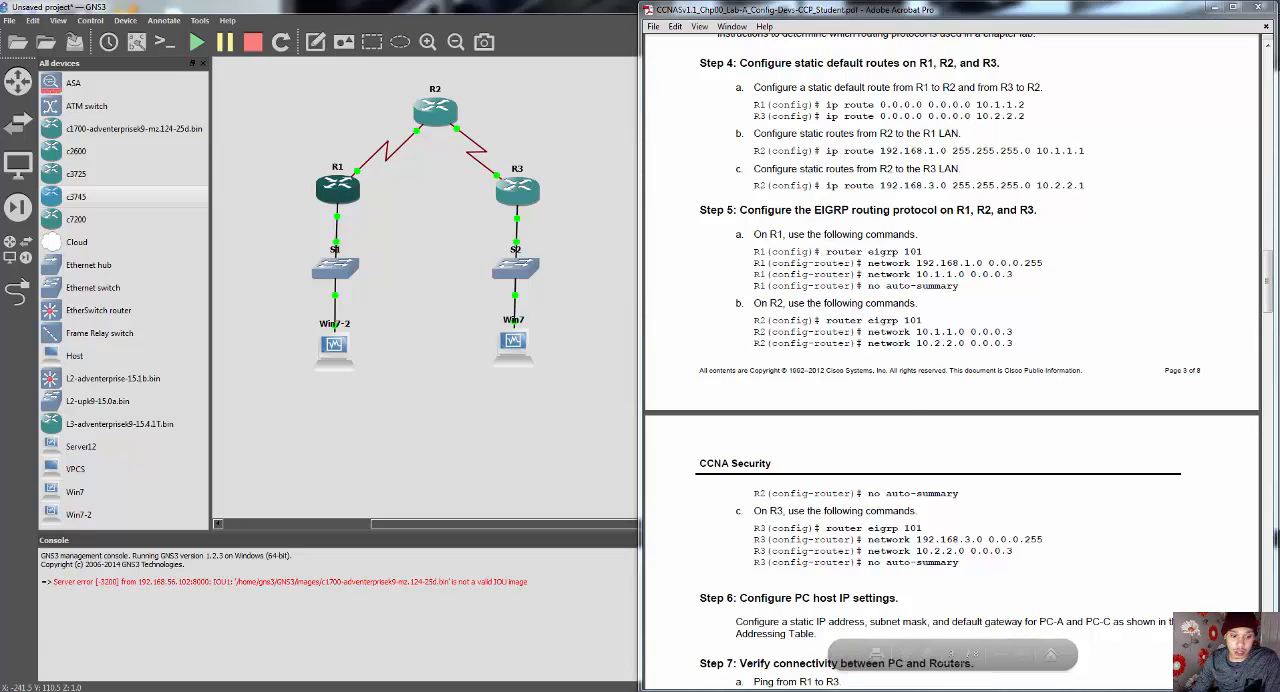
# Step: Bring up R3's console, enter global configuration with "conf t" and place the console below the topology
pyautogui.moveTo(374, 687)
pyautogui.click(455, 643)
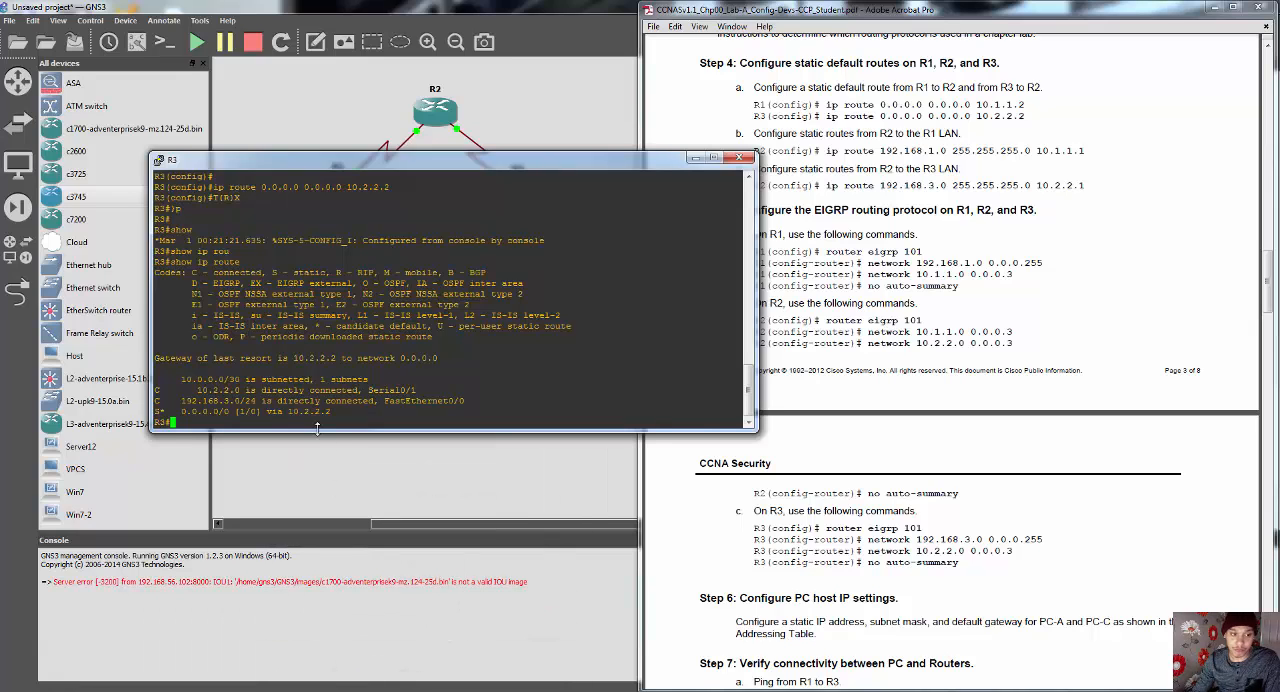
pyautogui.write('conf t')
pyautogui.press('Return')
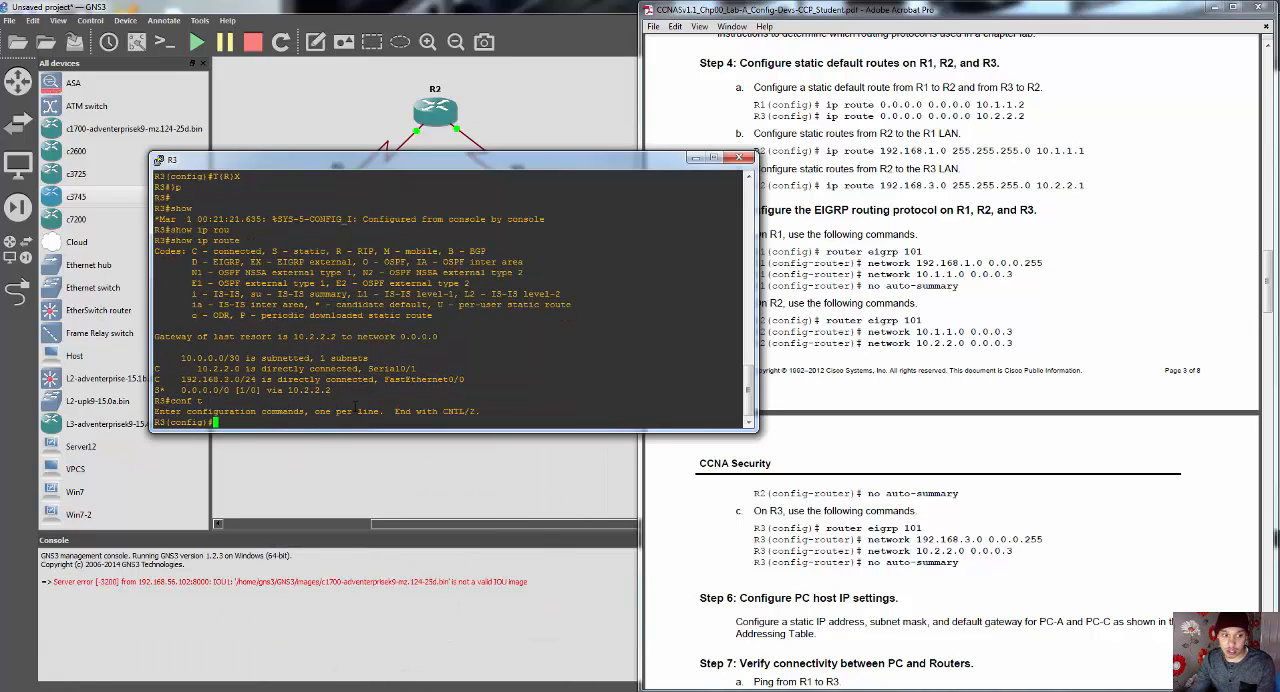
pyautogui.moveTo(498, 166); pyautogui.dragTo(363, 419)
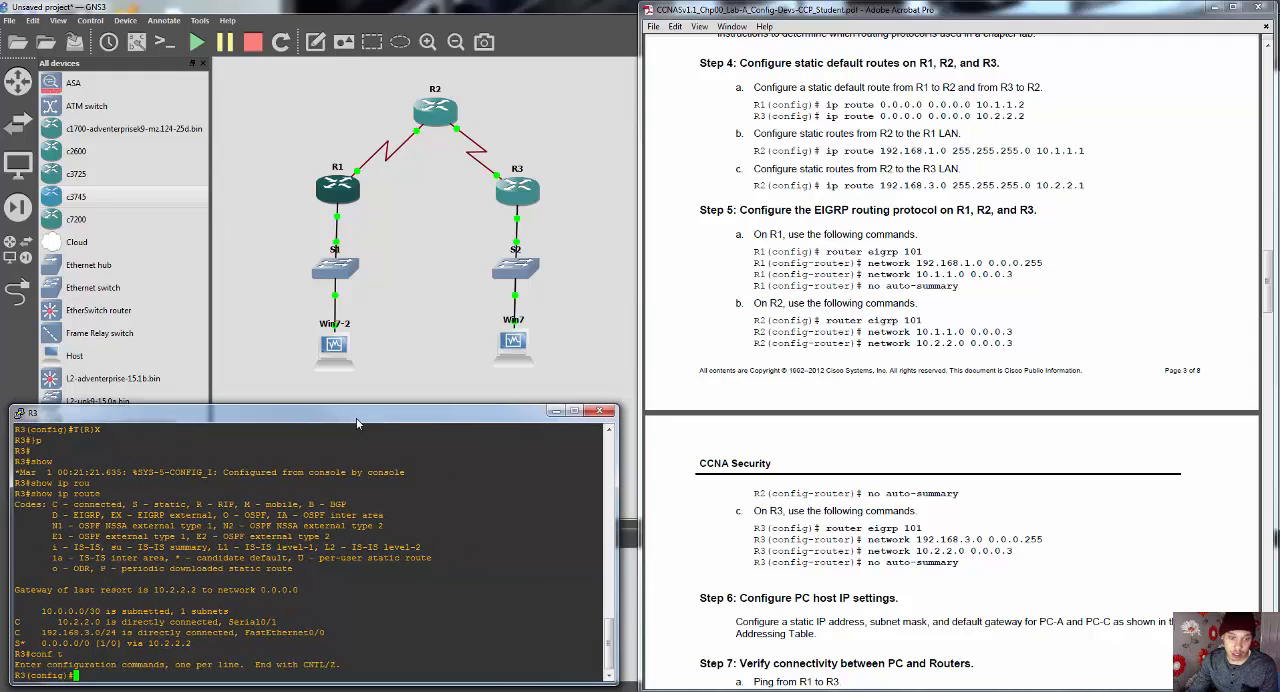
# Step: Start the EIGRP routing process on R3 with "router eigrp 101"
pyautogui.write('rout')
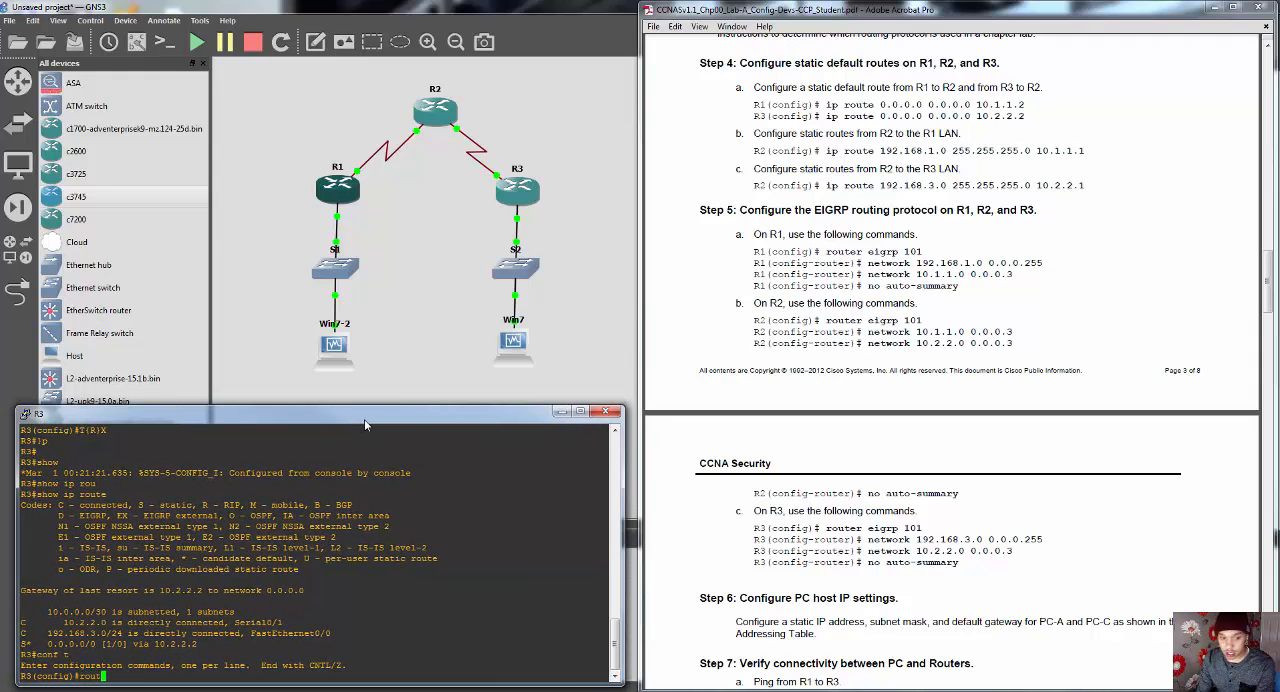
pyautogui.write('er ei')
pyautogui.press('Tab')
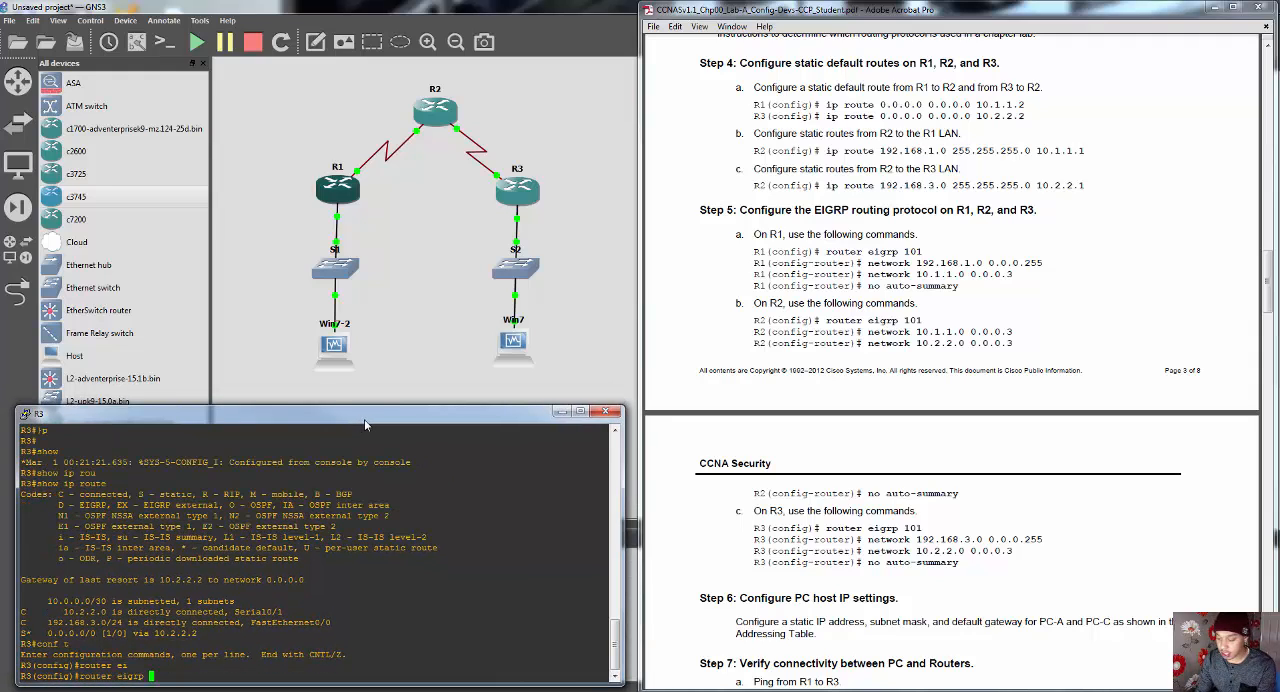
pyautogui.write('101')
pyautogui.press('Return')
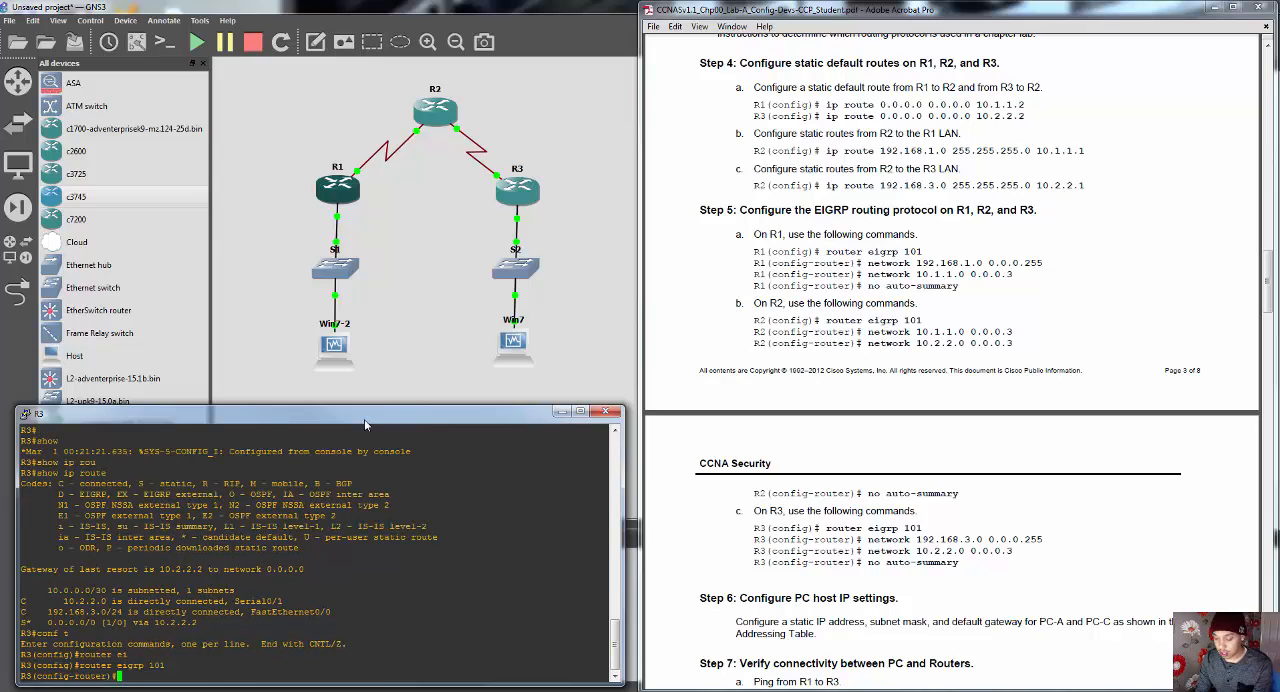
# Step: Advertise R3's LAN in EIGRP with "network 192.168.3.0 0.0.0.255"
pyautogui.write('network ')
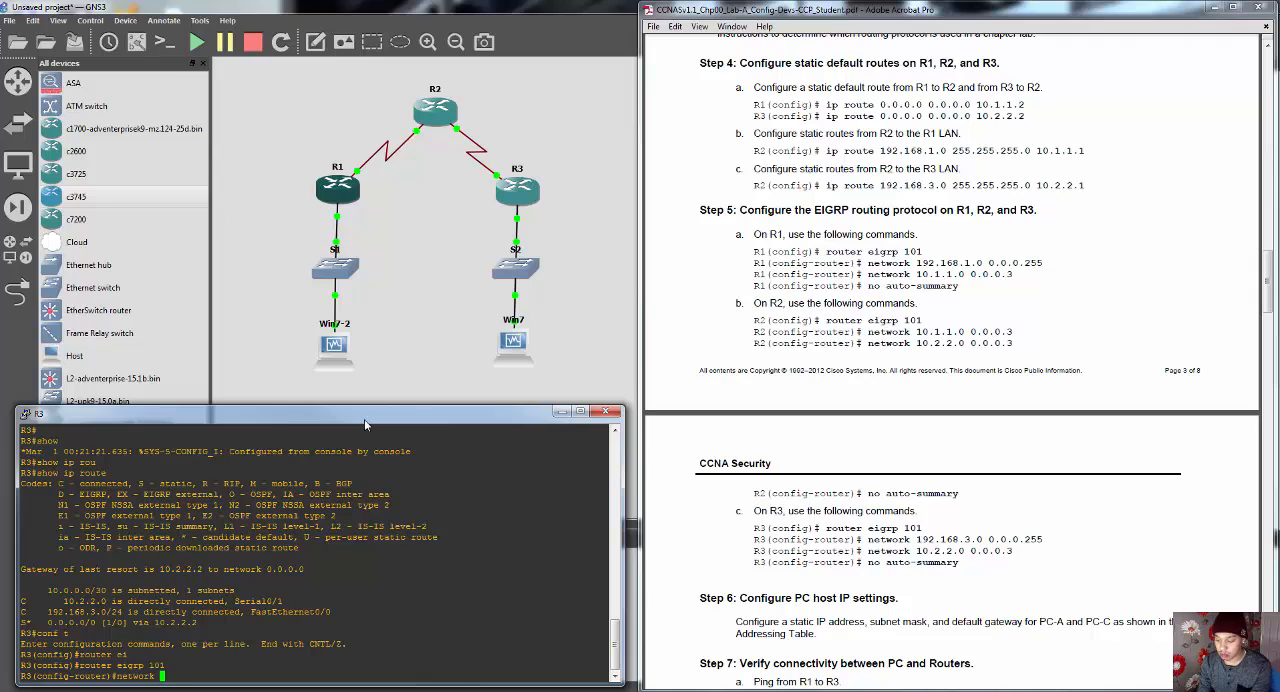
pyautogui.write('192.168.')
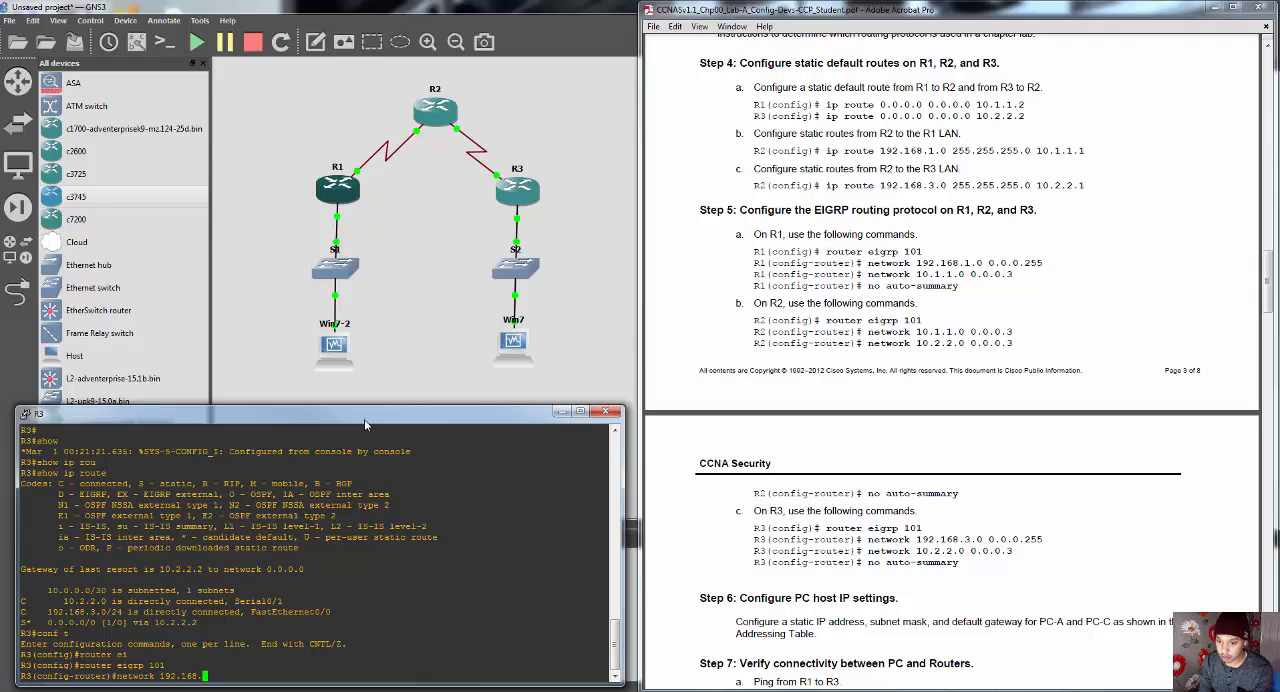
pyautogui.write('3.0 0.0')
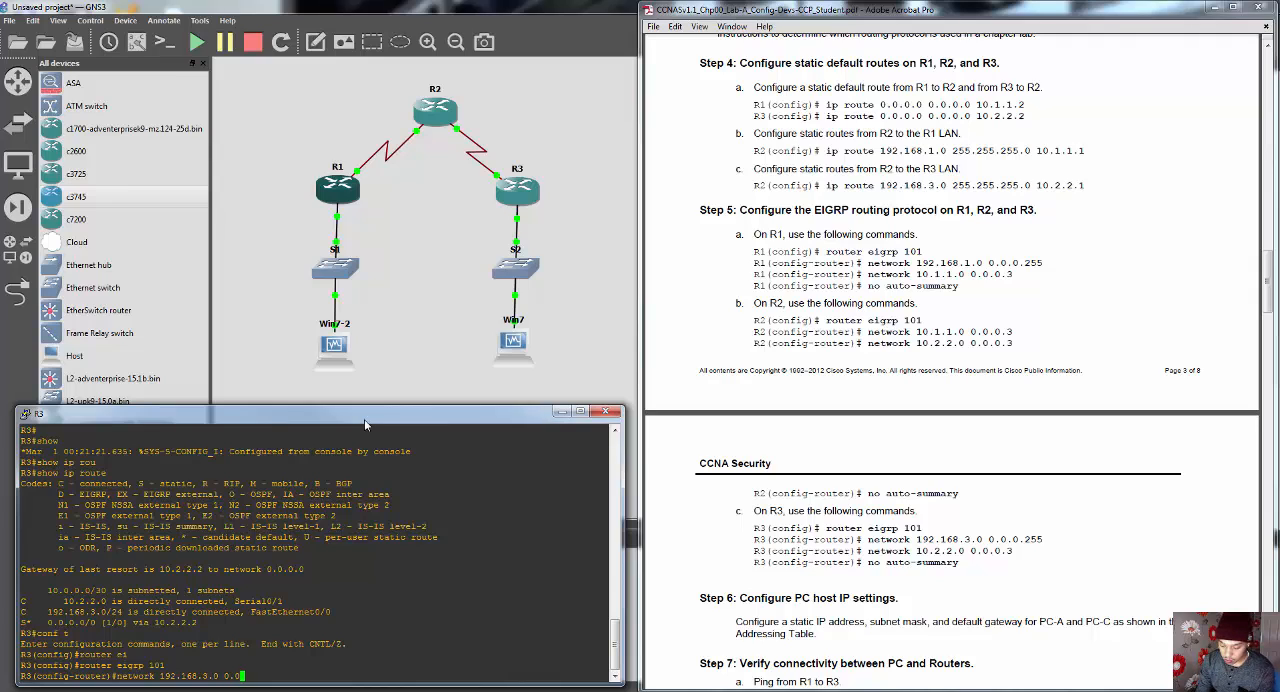
pyautogui.write('.0.')
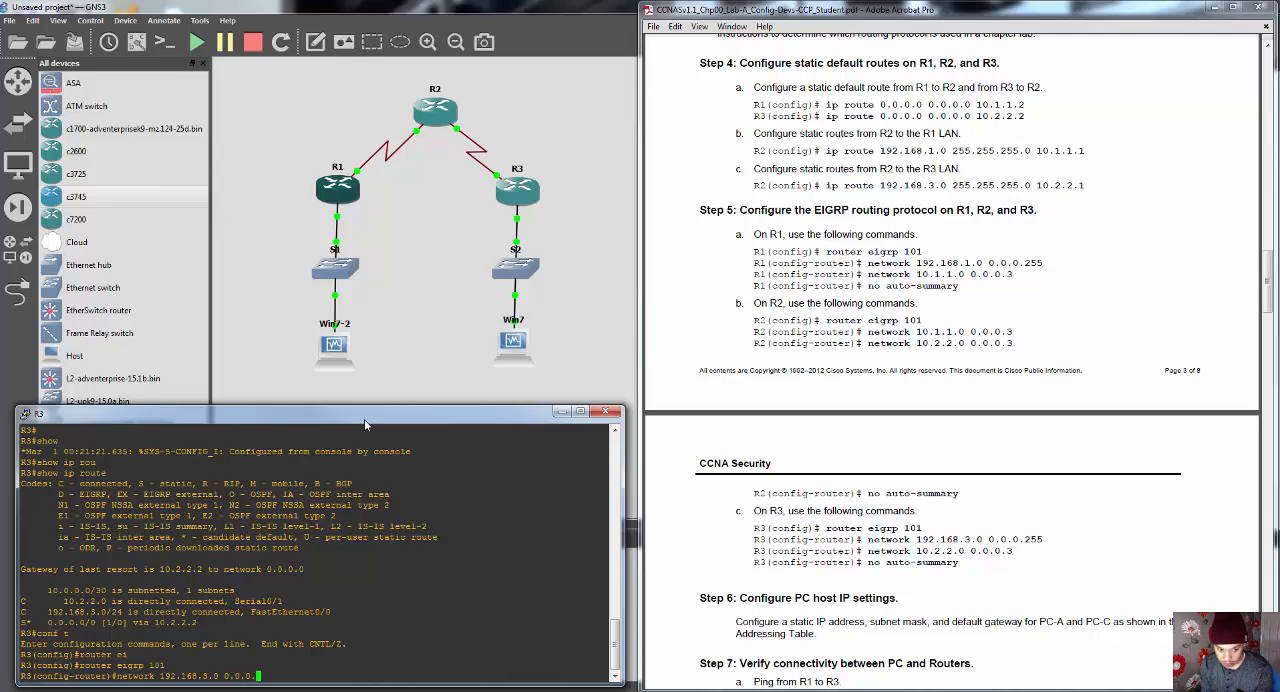
pyautogui.write('255')
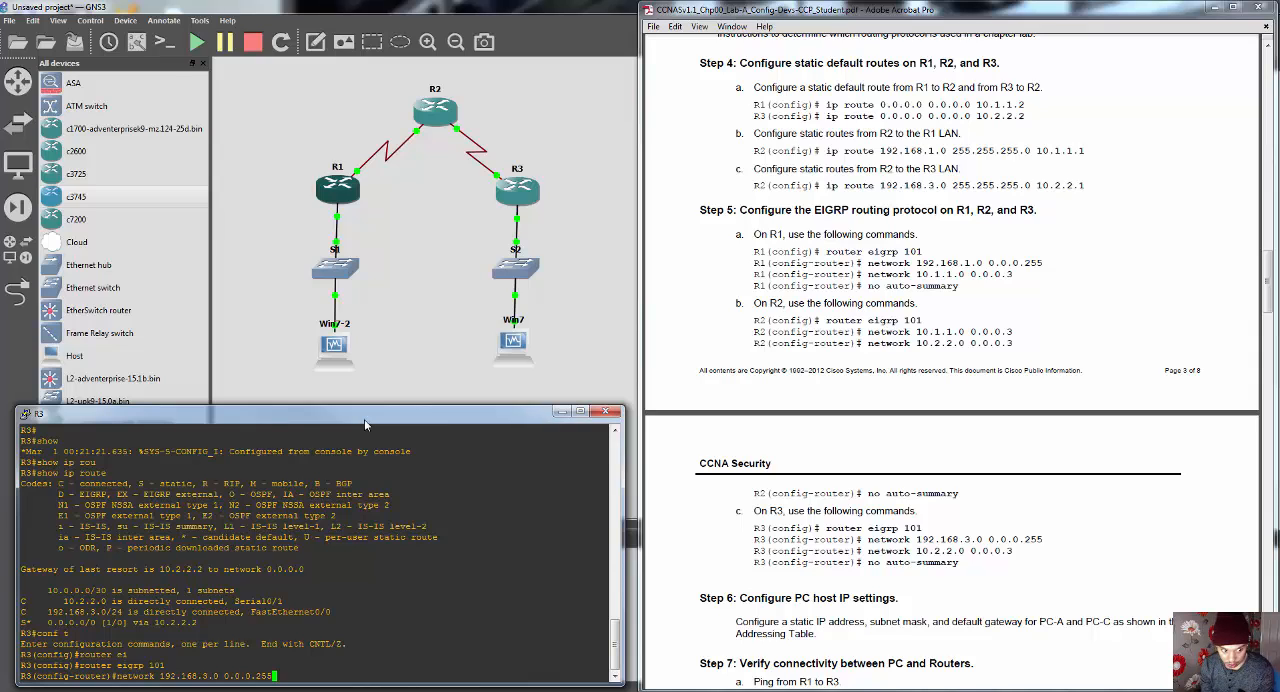
pyautogui.press('Return')
# Step: Advertise R3's serial link to R2 in EIGRP with "network 10.2.2.0 0.0.0.3"
pyautogui.write('network ')
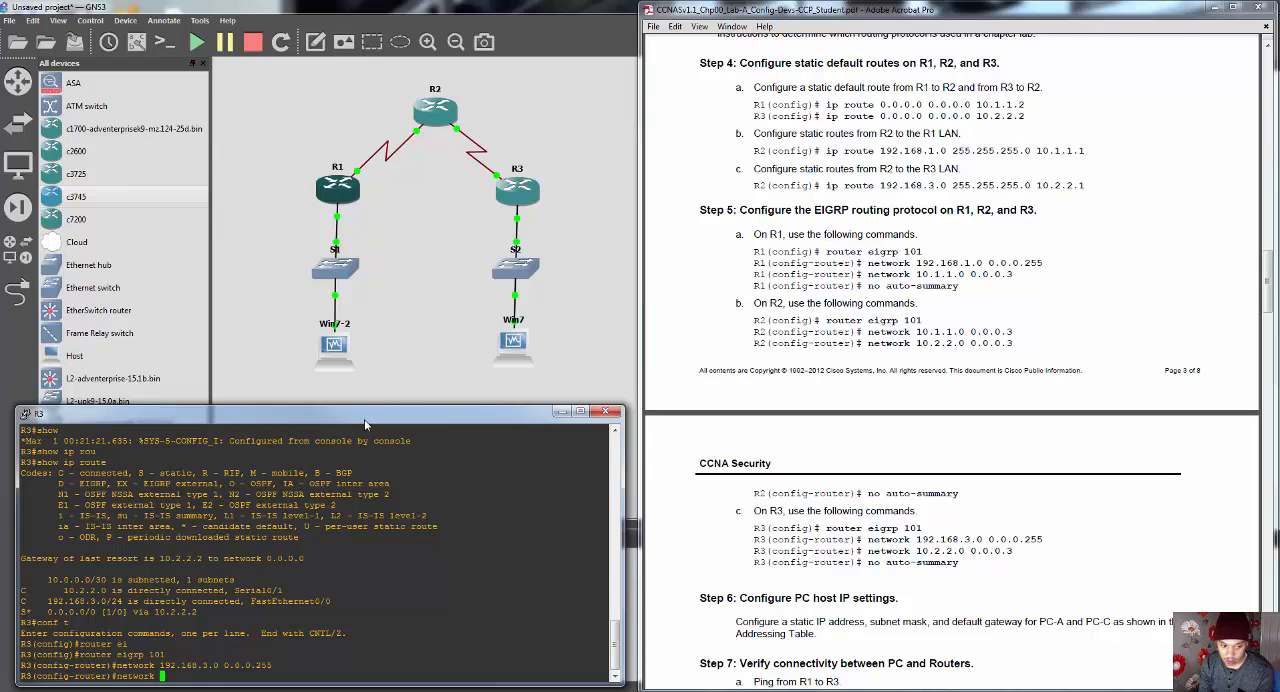
pyautogui.write('10')
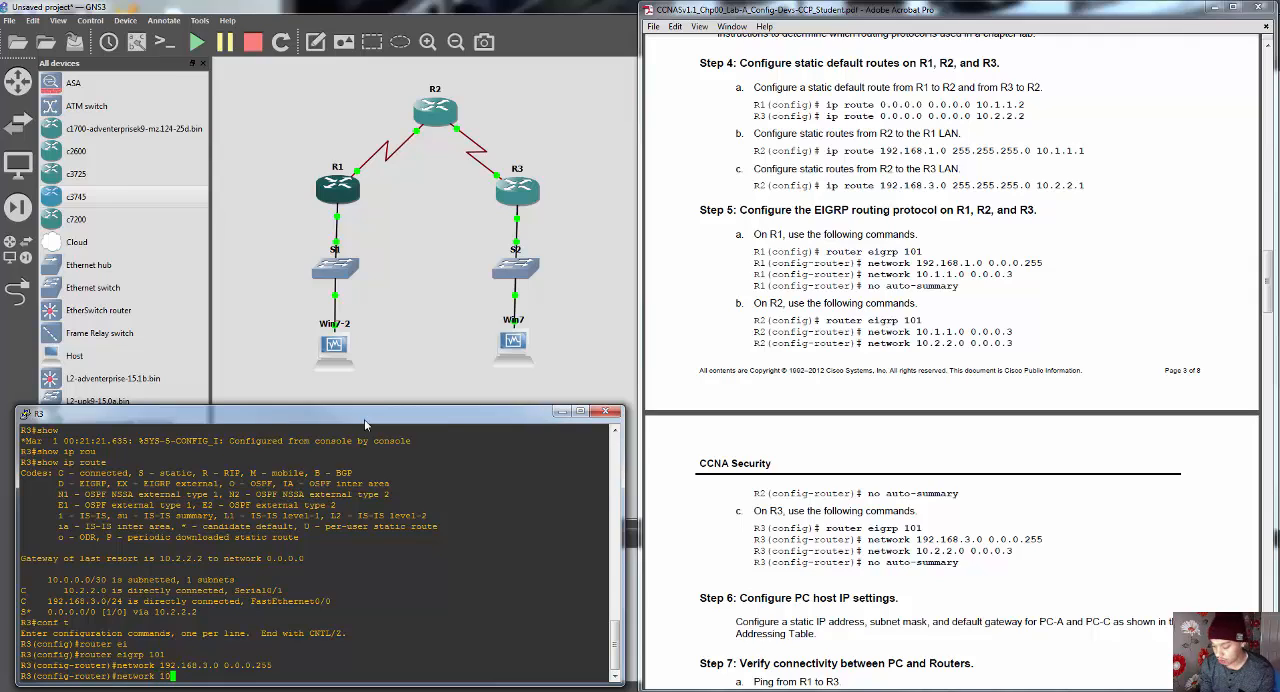
pyautogui.write('.2')
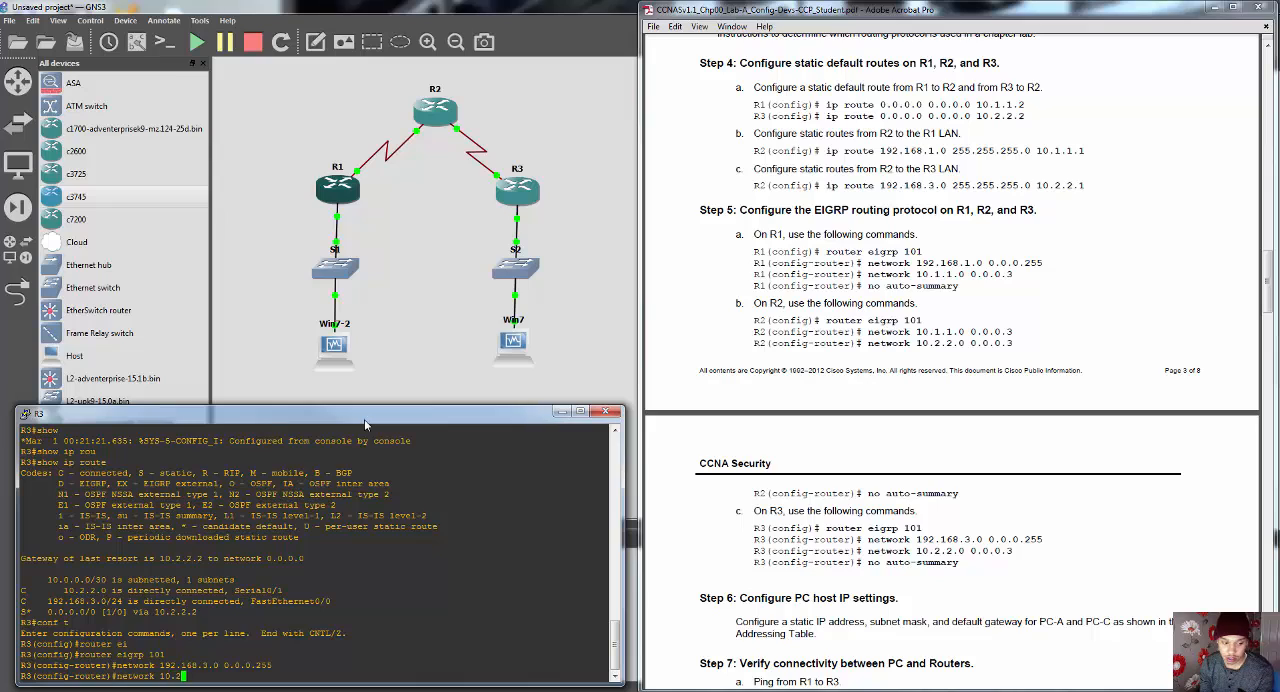
pyautogui.write('.2.0 0')
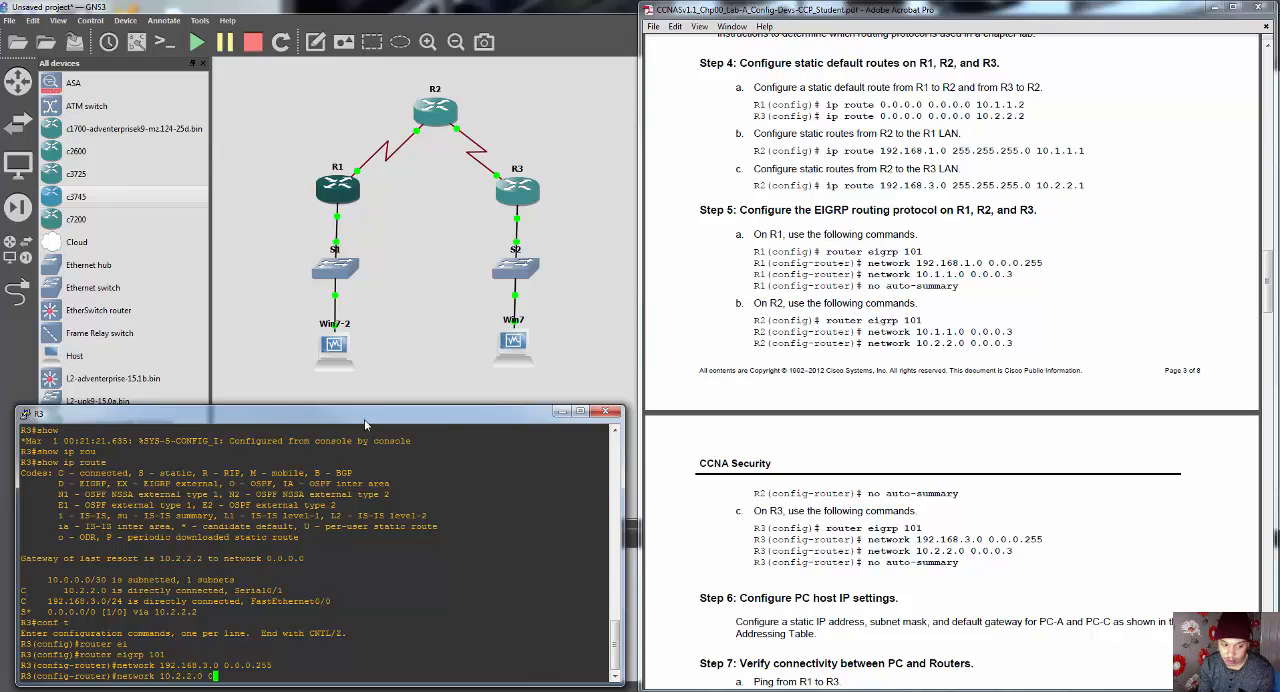
pyautogui.write('.0.')
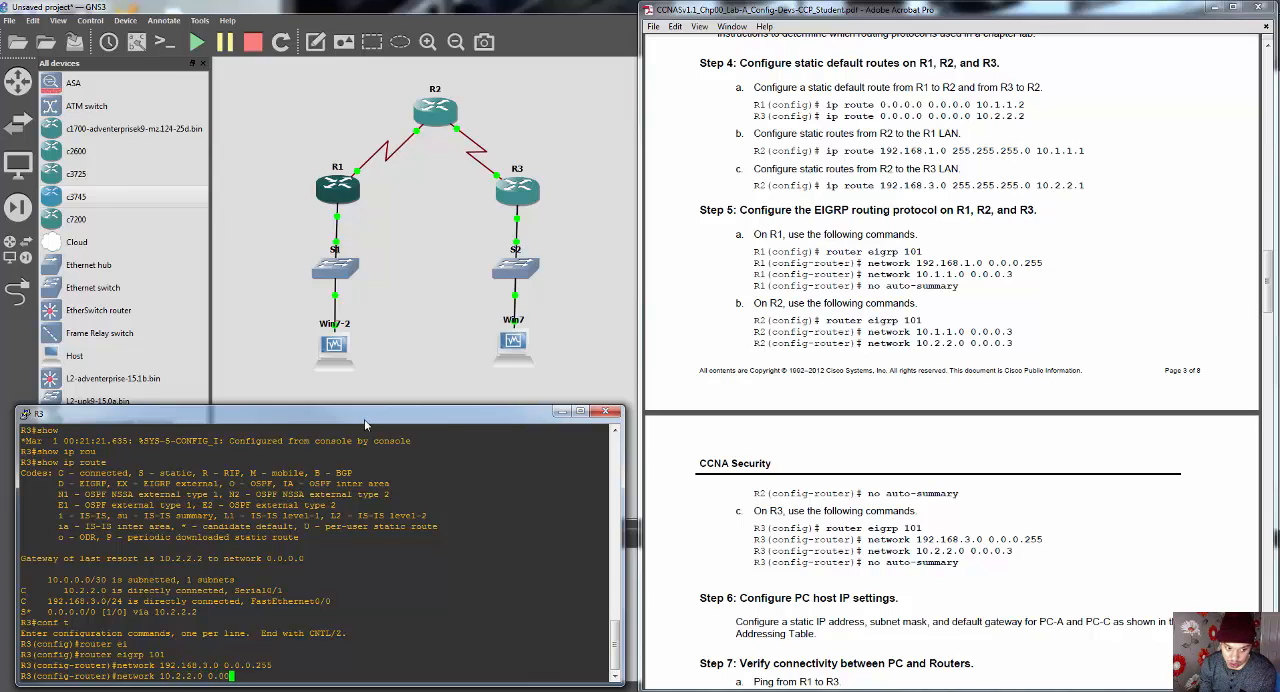
pyautogui.write('0.')
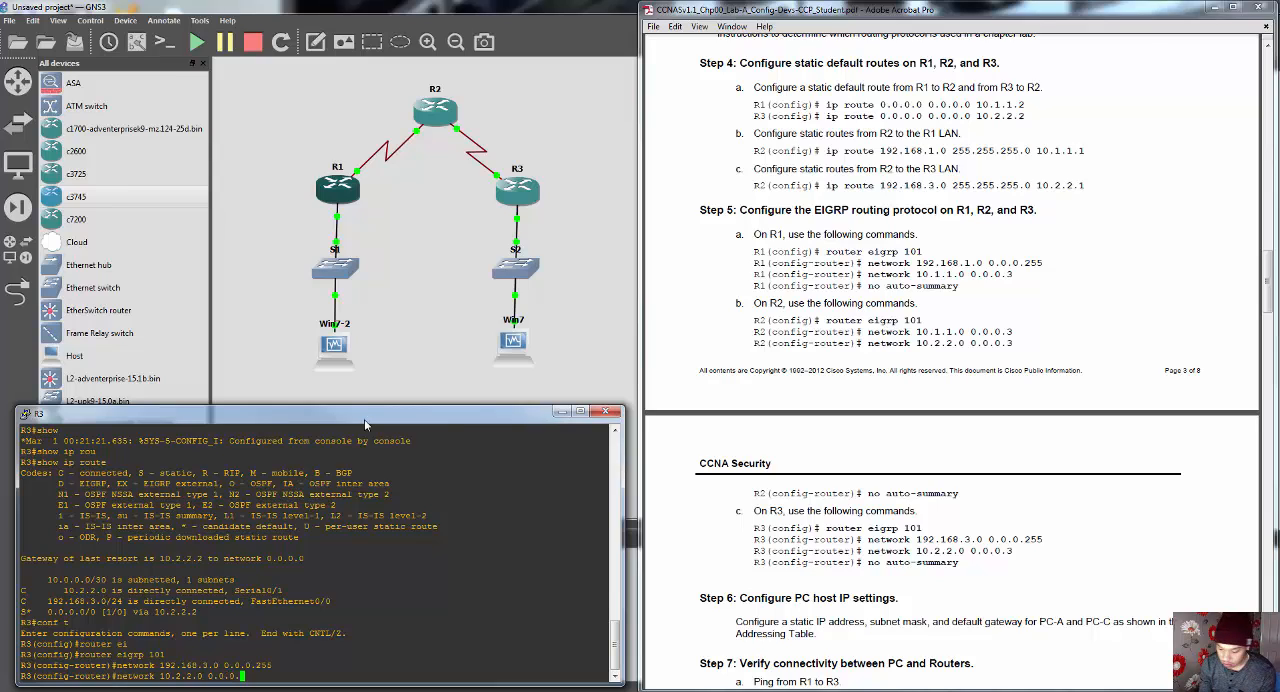
pyautogui.write('3')
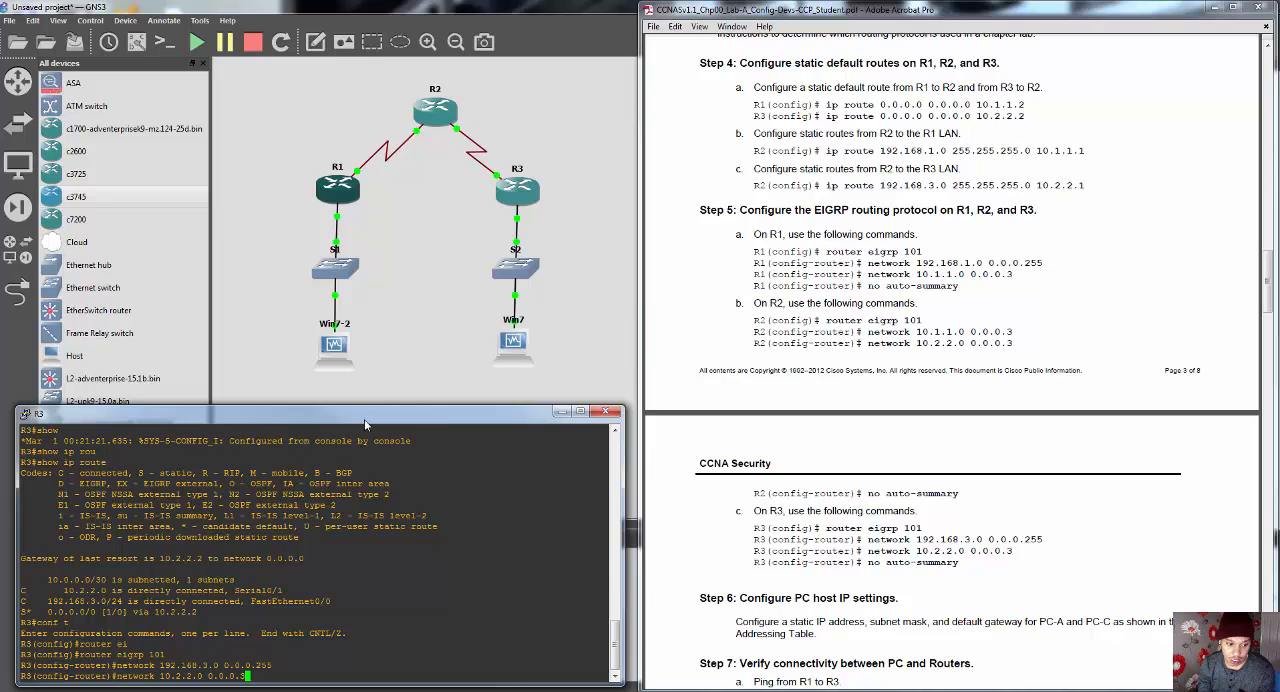
pyautogui.press('Return')
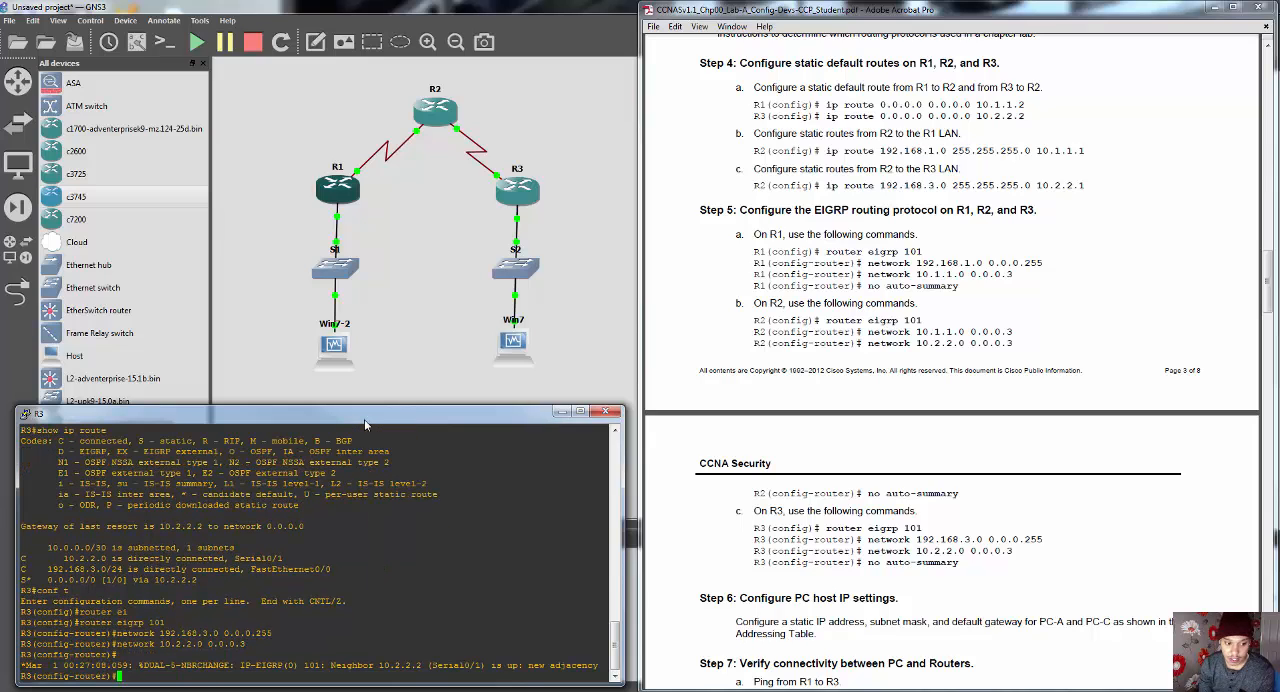
pyautogui.press('Return')
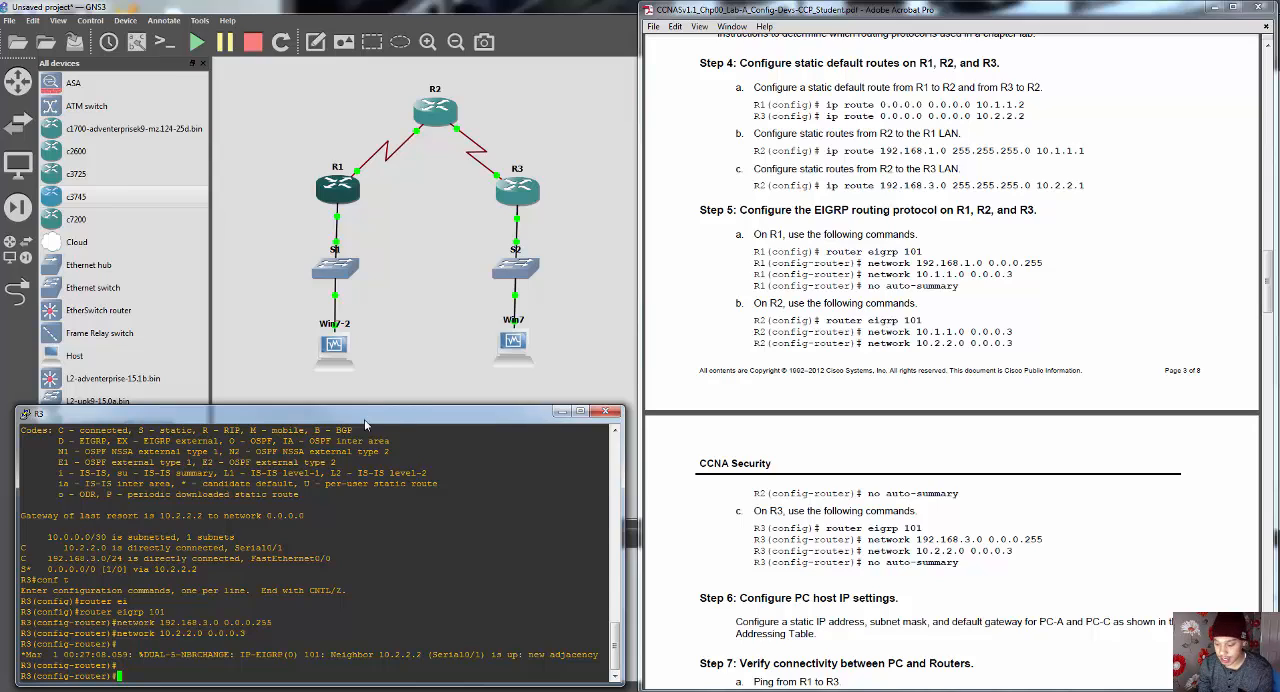
# Step: Disable EIGRP automatic summarization on R3 with "no auto-summary" and leave configuration mode with "end"
pyautogui.write('no aut')
pyautogui.press('Tab')
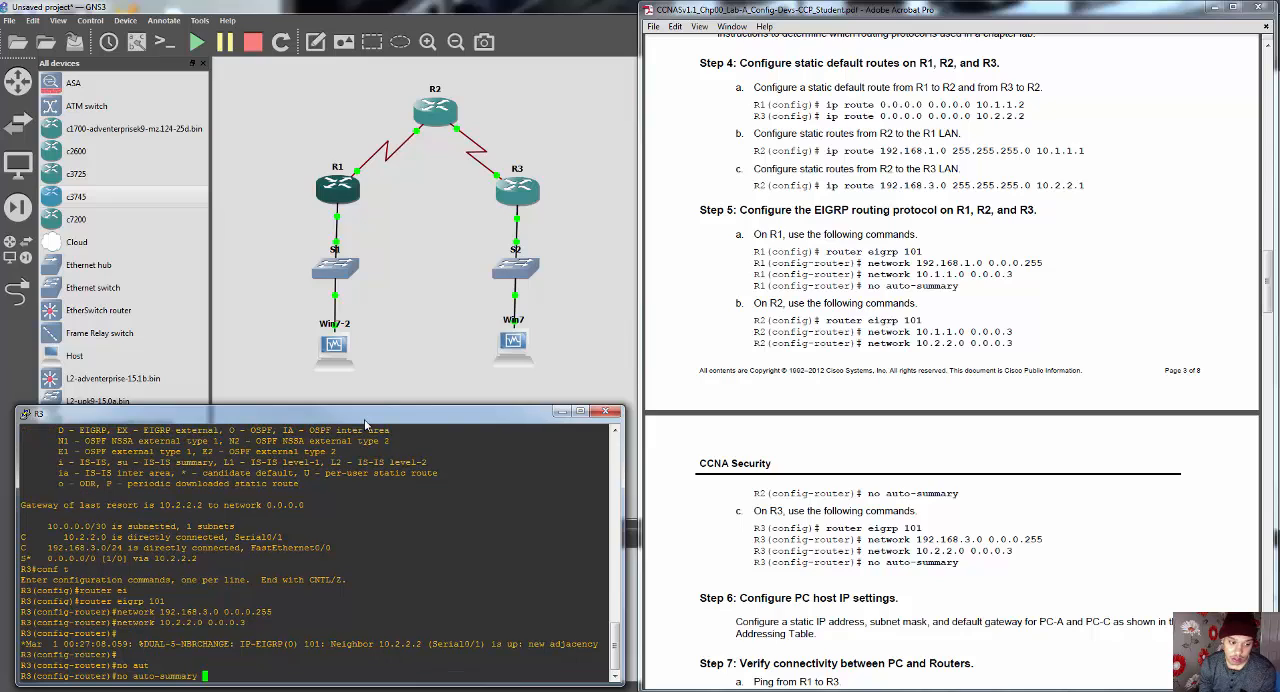
pyautogui.press('Return')
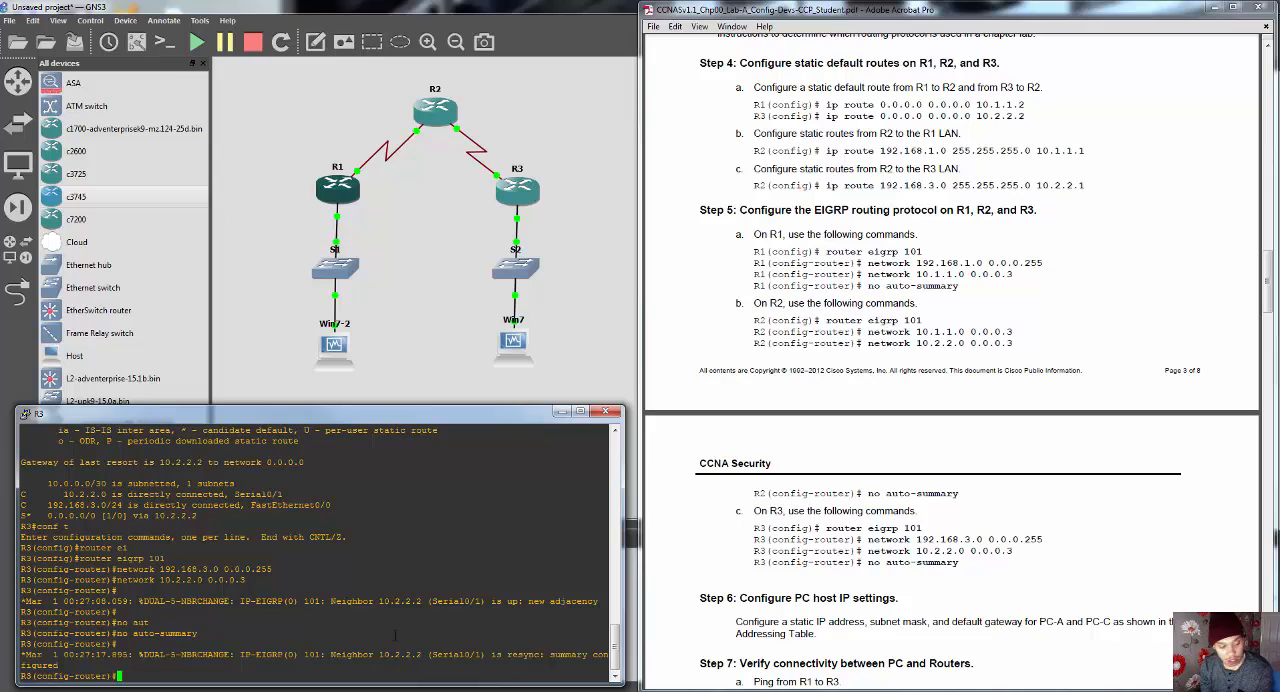
pyautogui.write('end')
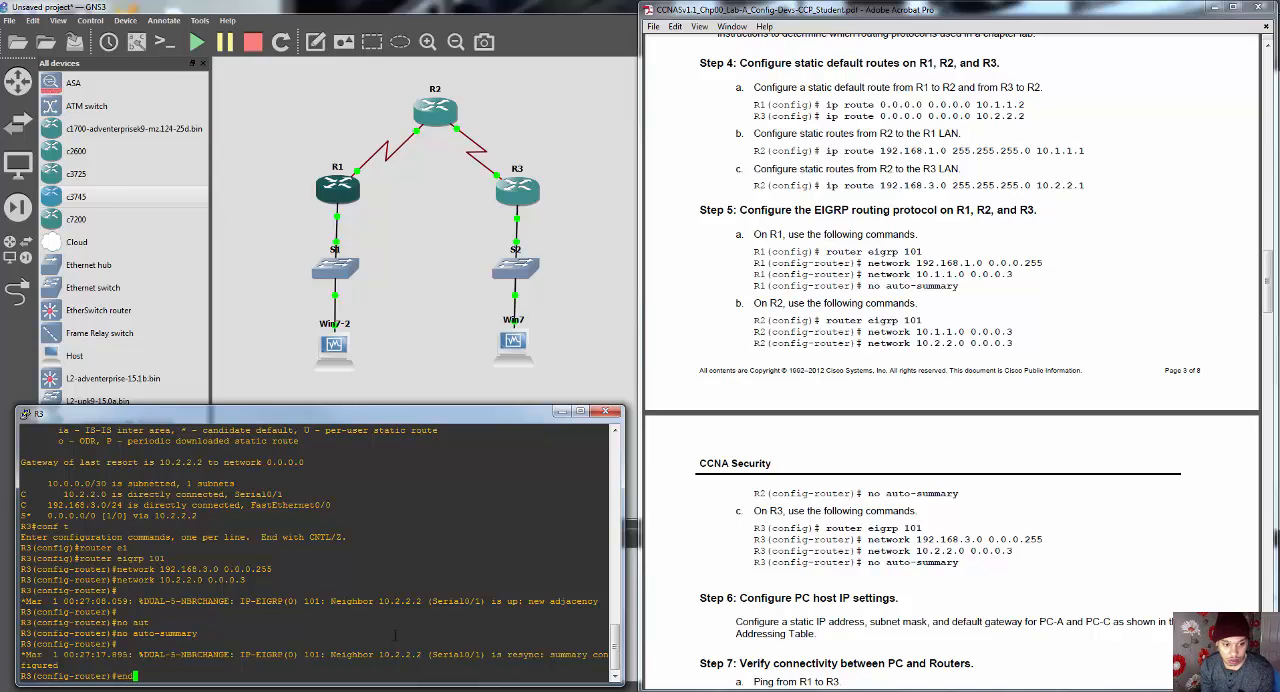
pyautogui.press('BackSpace')
pyautogui.press('BackSpace')
pyautogui.press('BackSpace')
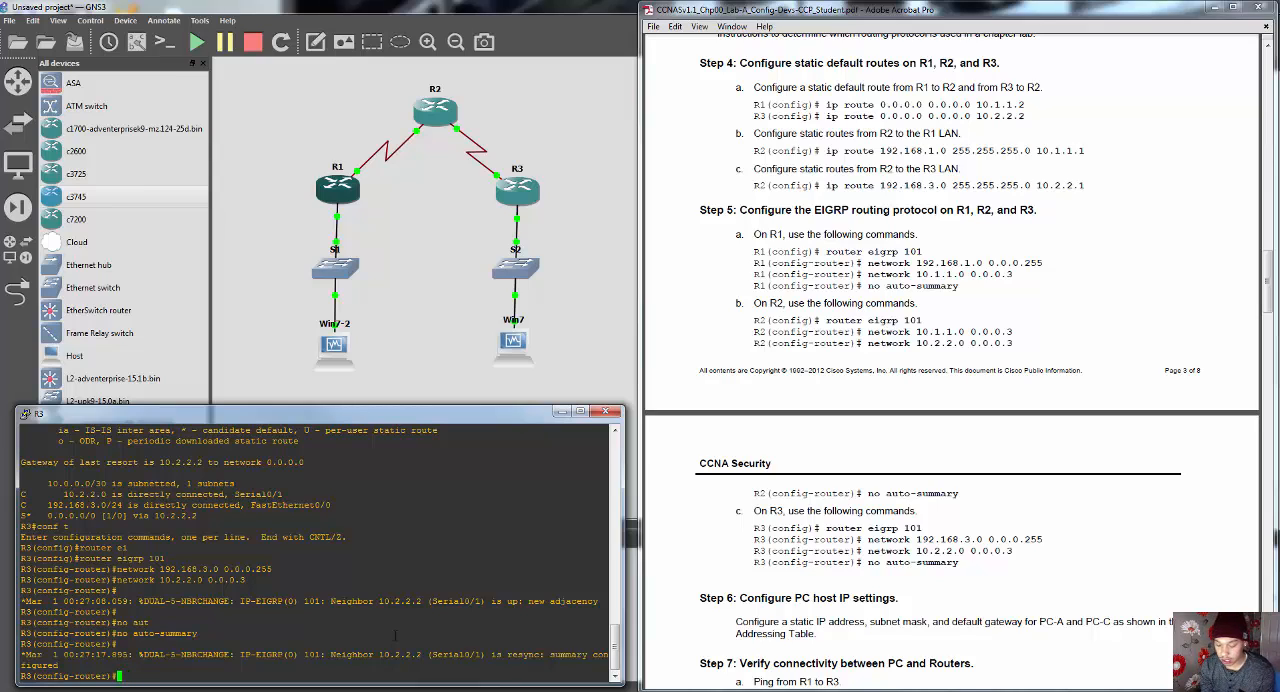
pyautogui.write('end')
pyautogui.press('Return')
# Step: List R3's EIGRP neighbors with "show ip eigrp neighbors" and put the R3 console away
pyautogui.write('show eig')
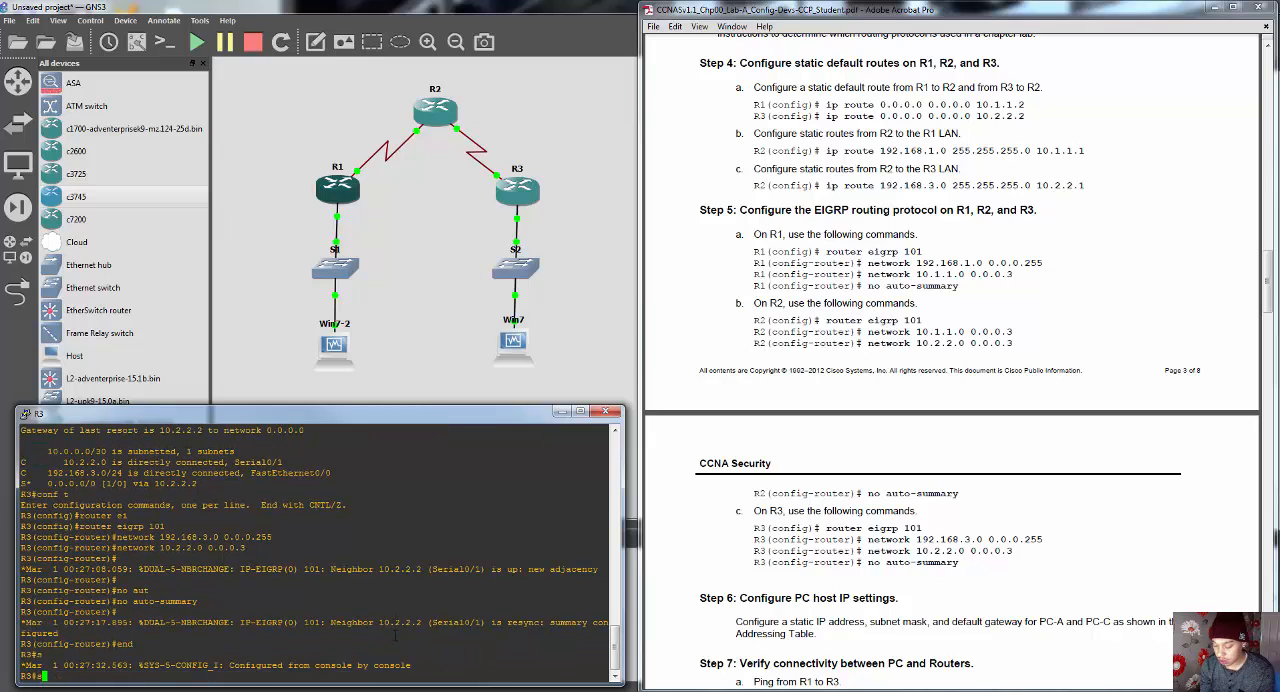
pyautogui.write('r')
pyautogui.press('Tab')
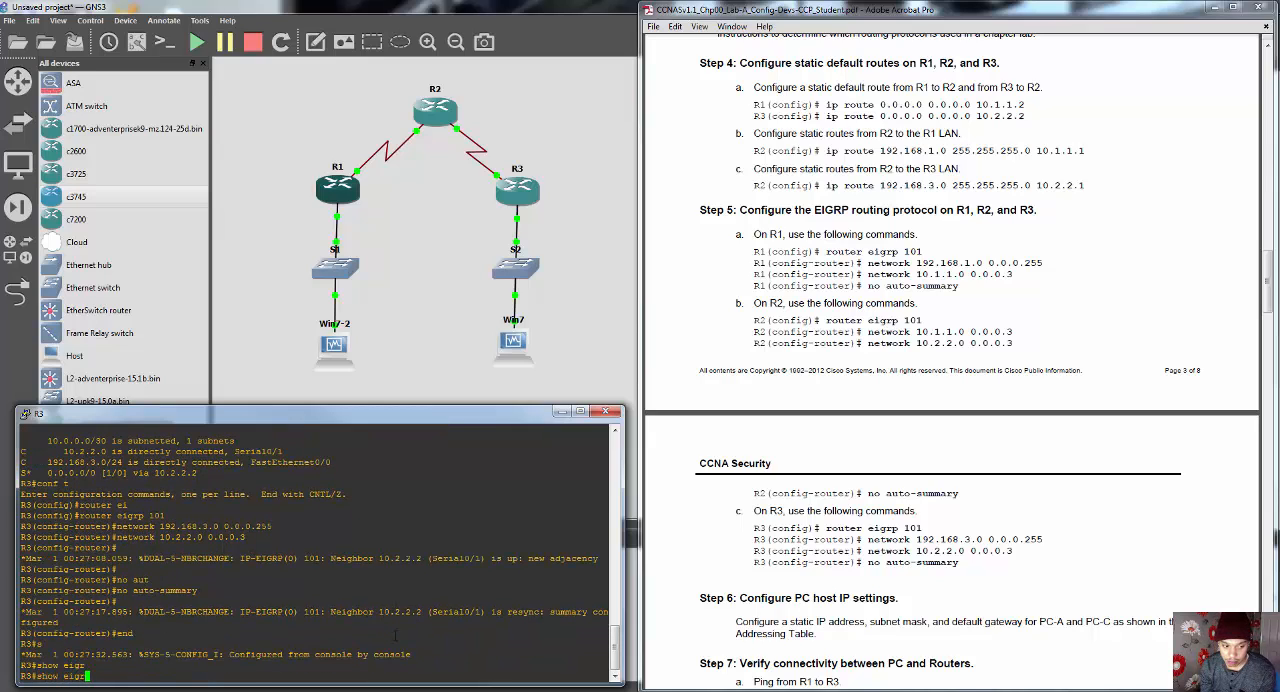
pyautogui.write('p ne')
pyautogui.press('Tab')
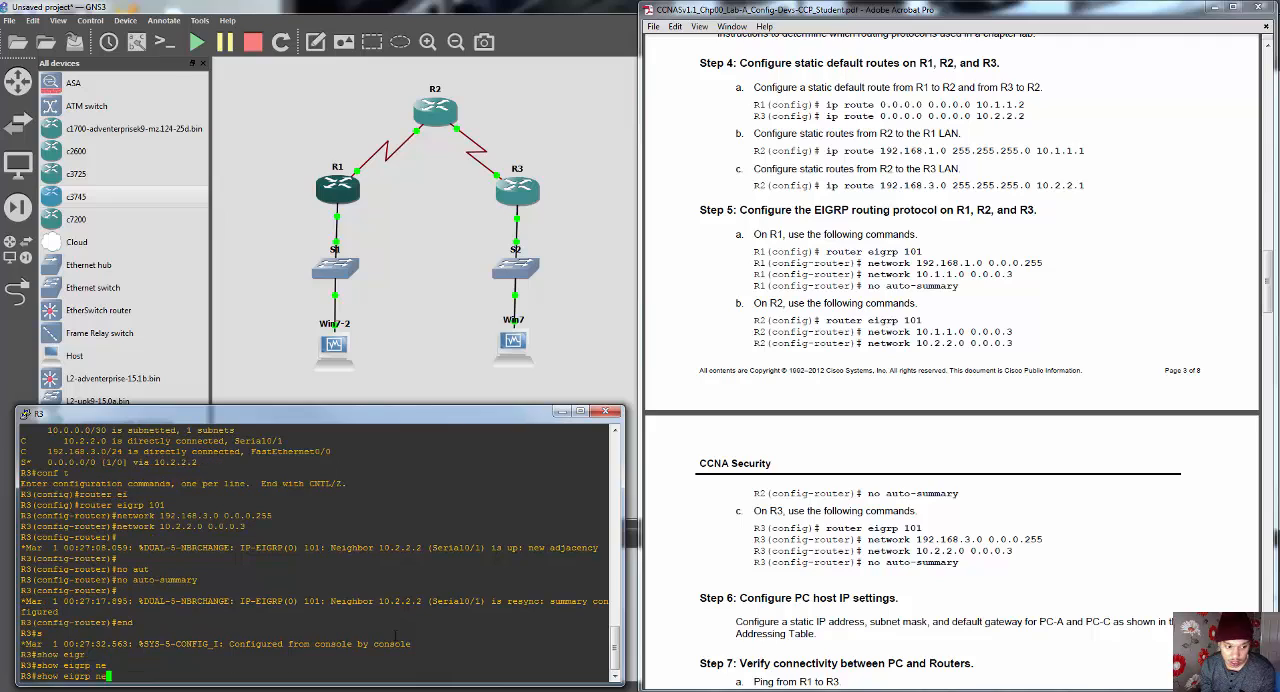
pyautogui.press('BackSpace')
pyautogui.press('BackSpace')
pyautogui.press('BackSpace')
pyautogui.press('BackSpace')
pyautogui.press('BackSpace')
pyautogui.press('BackSpace')
pyautogui.press('BackSpace')
pyautogui.press('BackSpace')
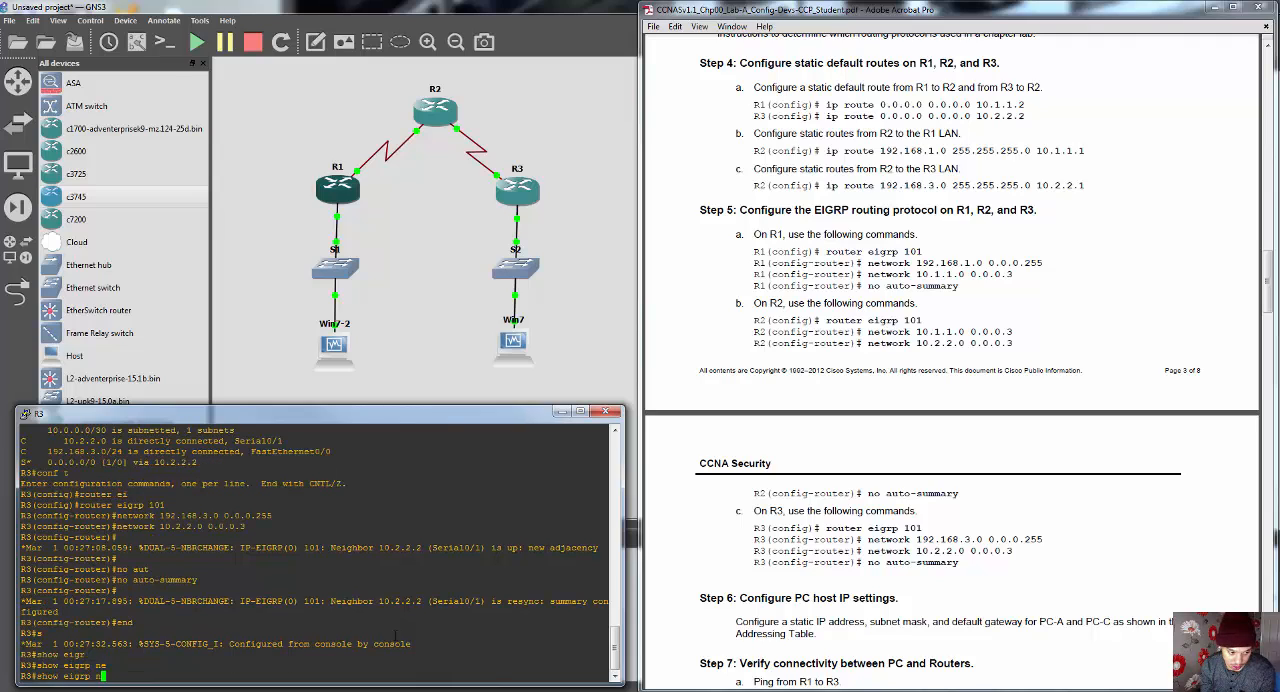
pyautogui.write('ip ei')
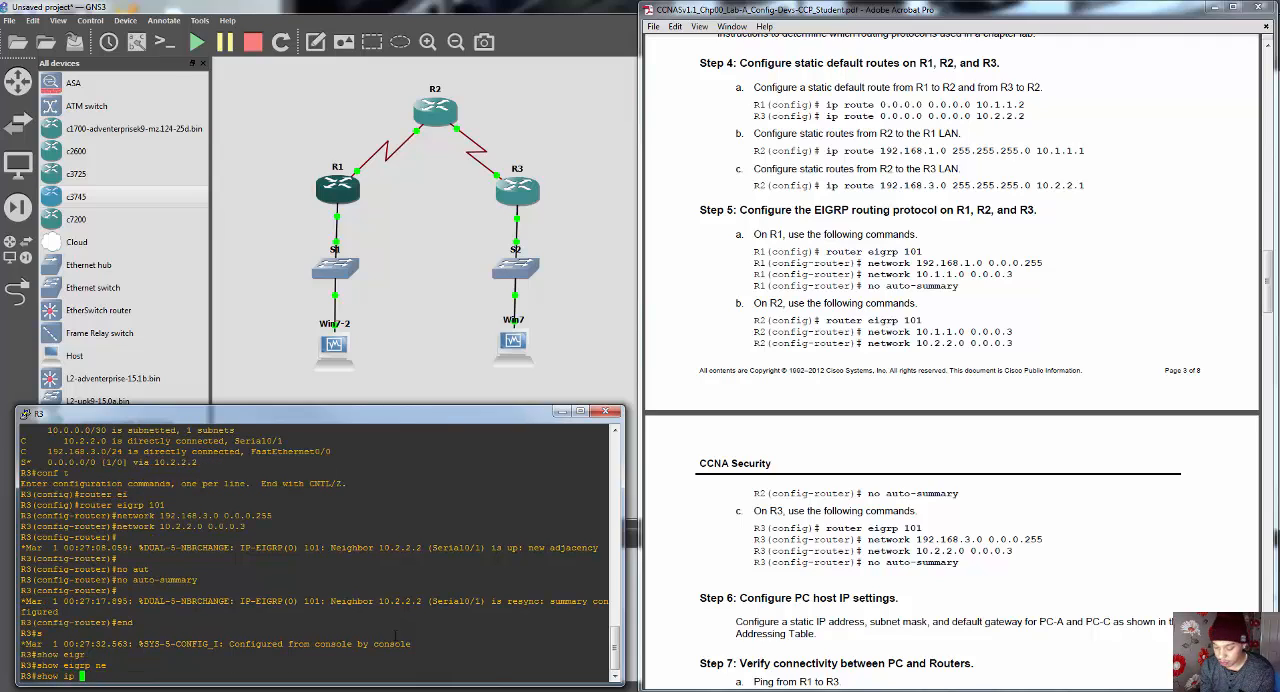
pyautogui.press('Tab')
pyautogui.write('ne')
pyautogui.press('Tab')
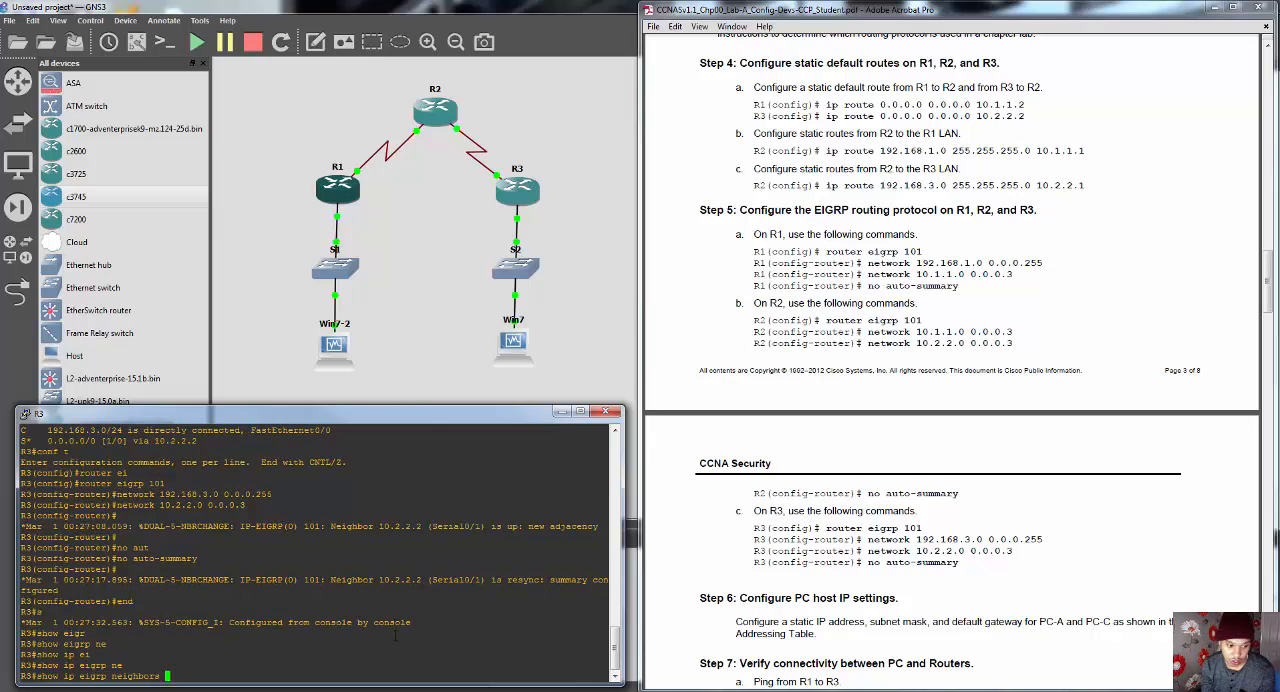
pyautogui.press('Return')
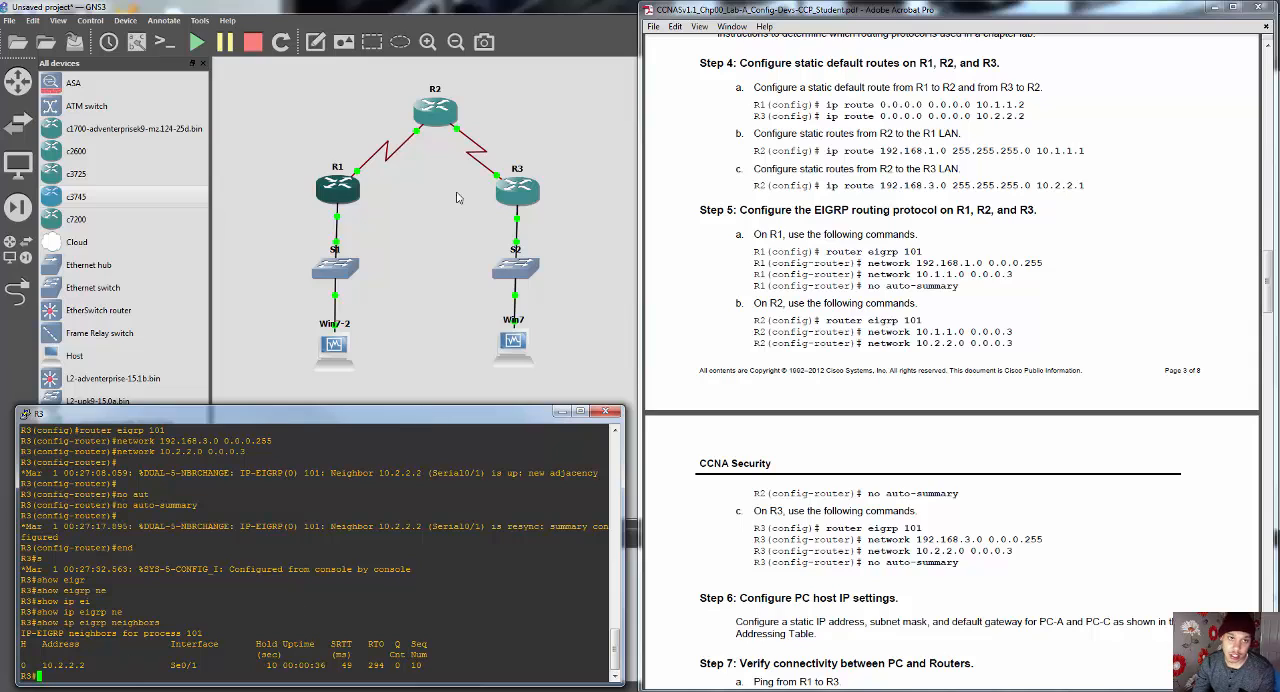
pyautogui.click(561, 411)
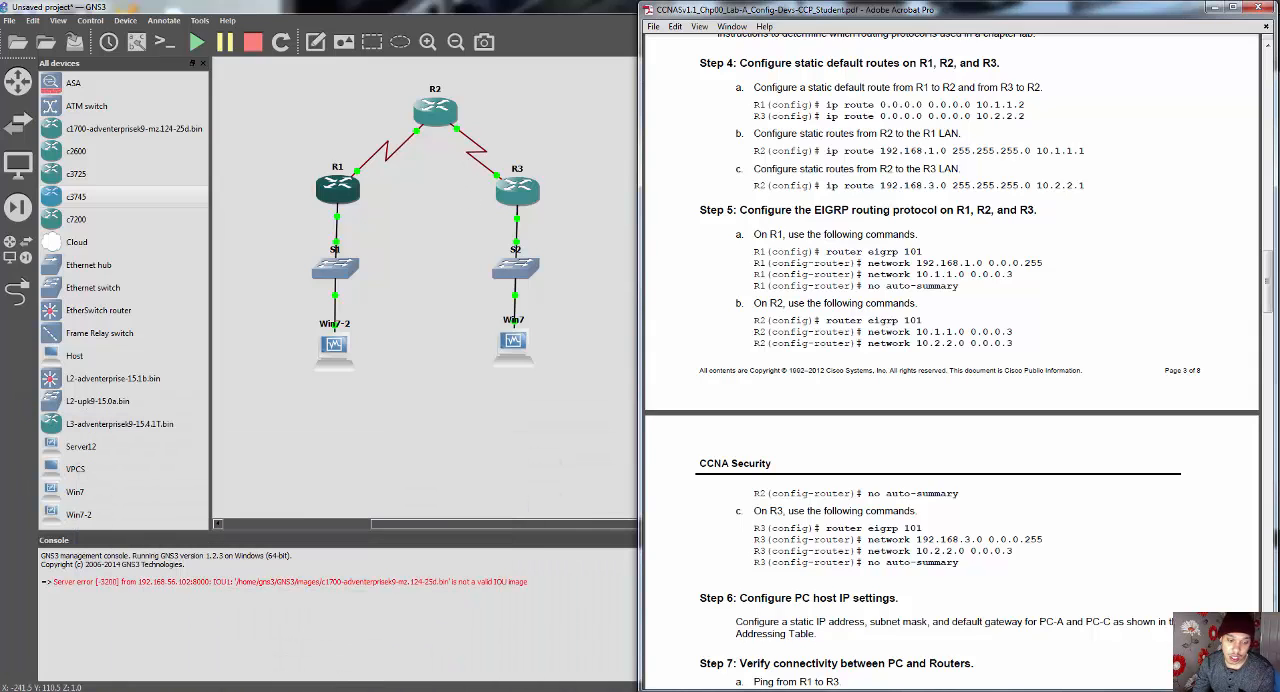
# Step: Bring up the R2 console and leave its router configuration mode with "end"
pyautogui.moveTo(340, 688)
pyautogui.click(340, 647)
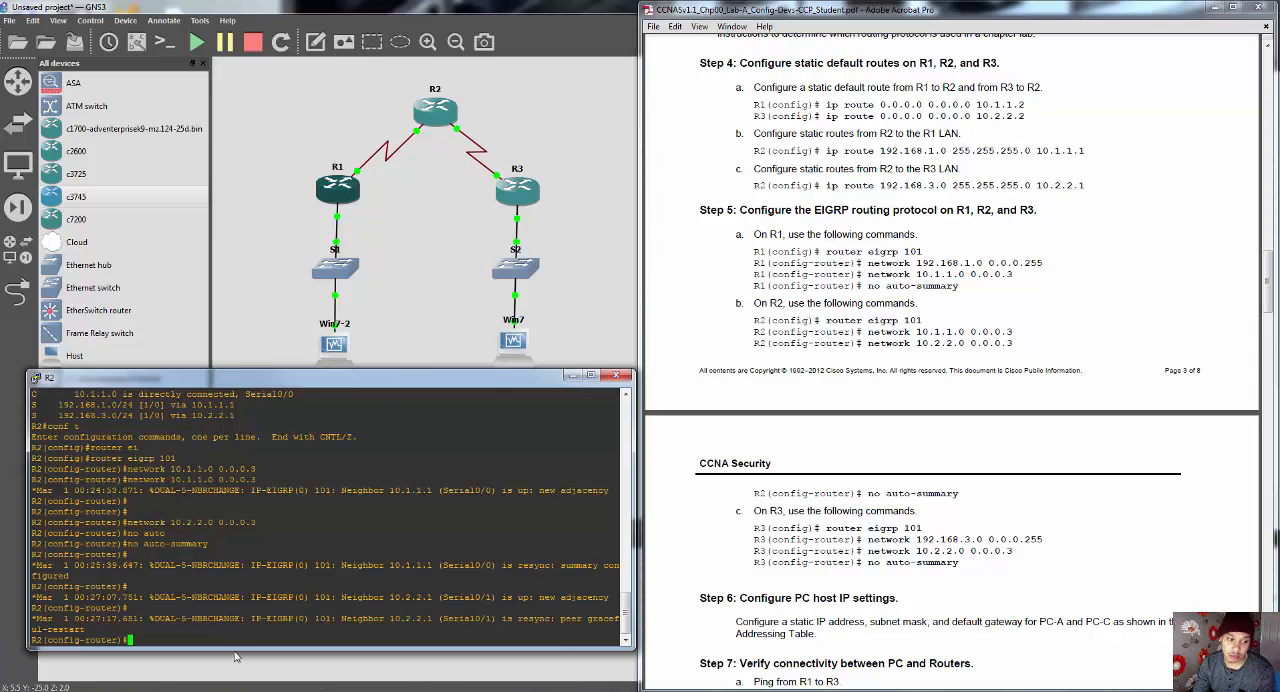
pyautogui.write('end')
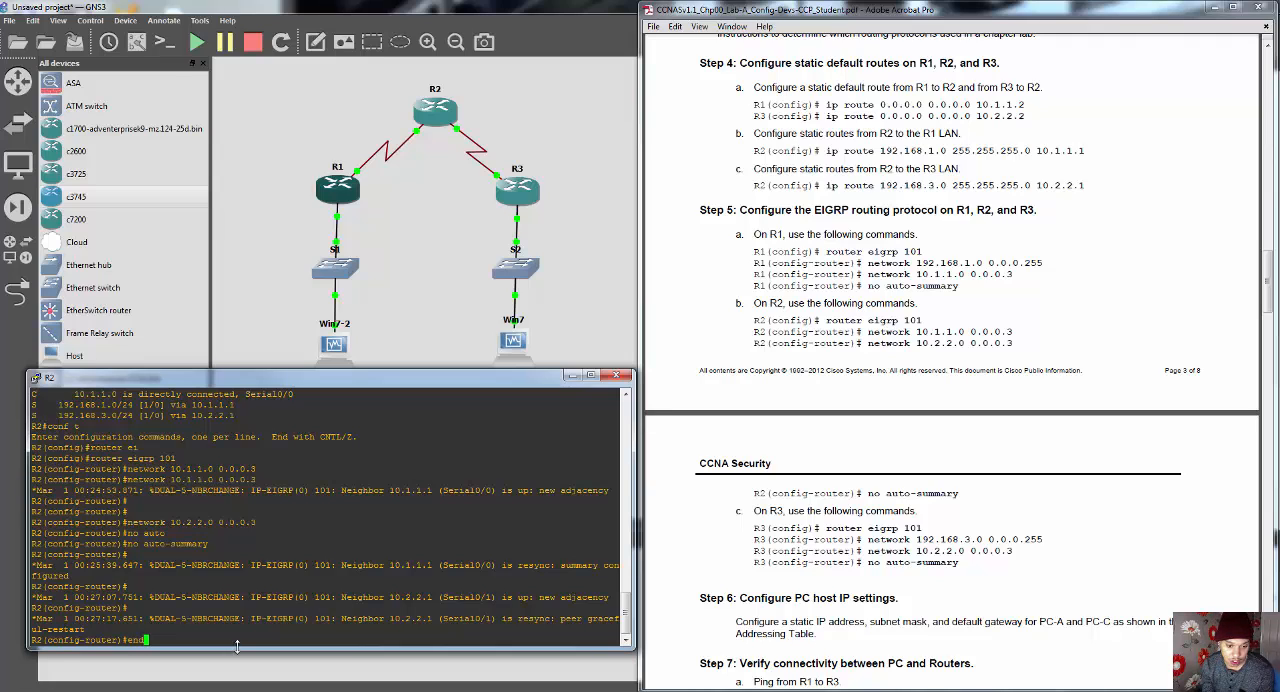
pyautogui.press('Return')
pyautogui.press('Return')
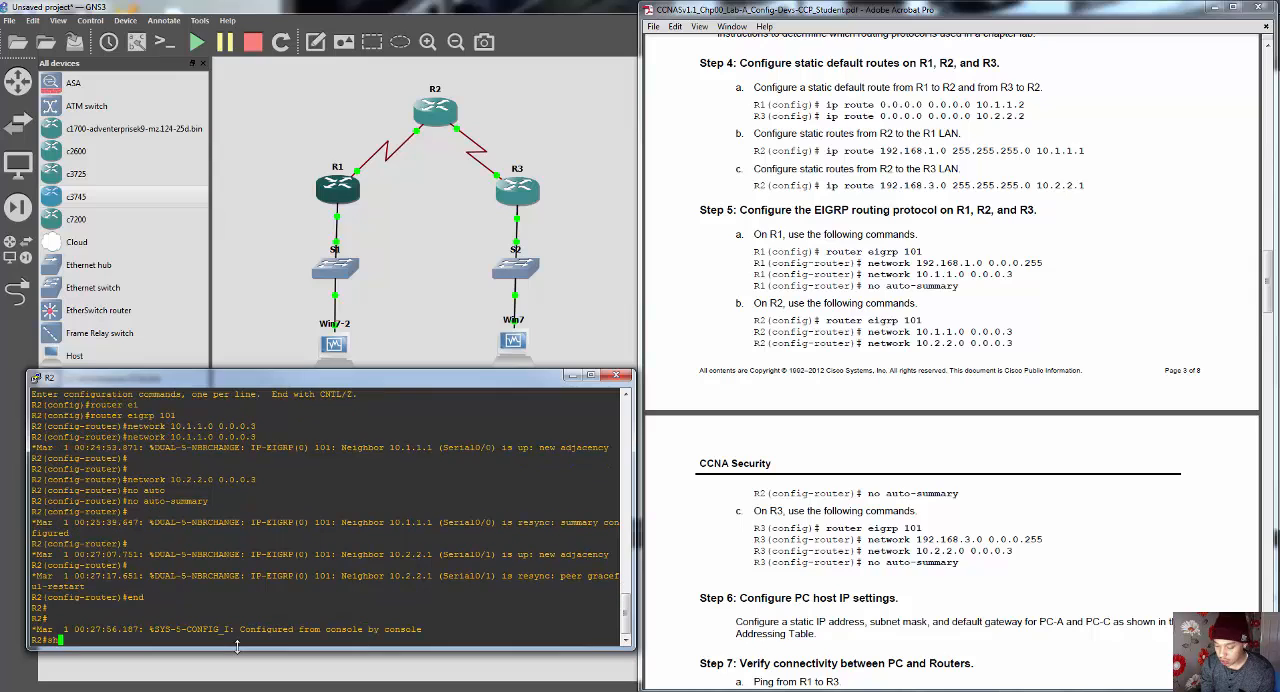
# Step: List R2's EIGRP neighbors with "show ip eigrp neighbors" and put the R2 console away
pyautogui.write('show ip ei')
pyautogui.press('Tab')
pyautogui.write('ne')
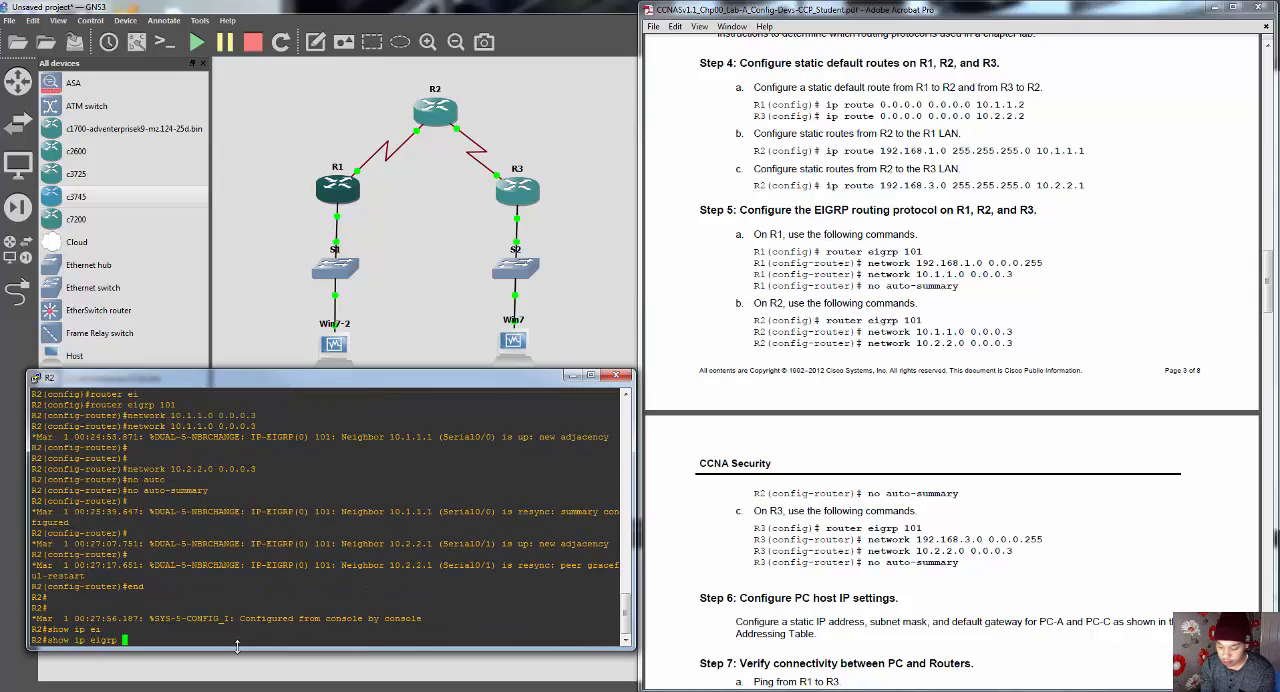
pyautogui.press('Tab')
pyautogui.press('Return')
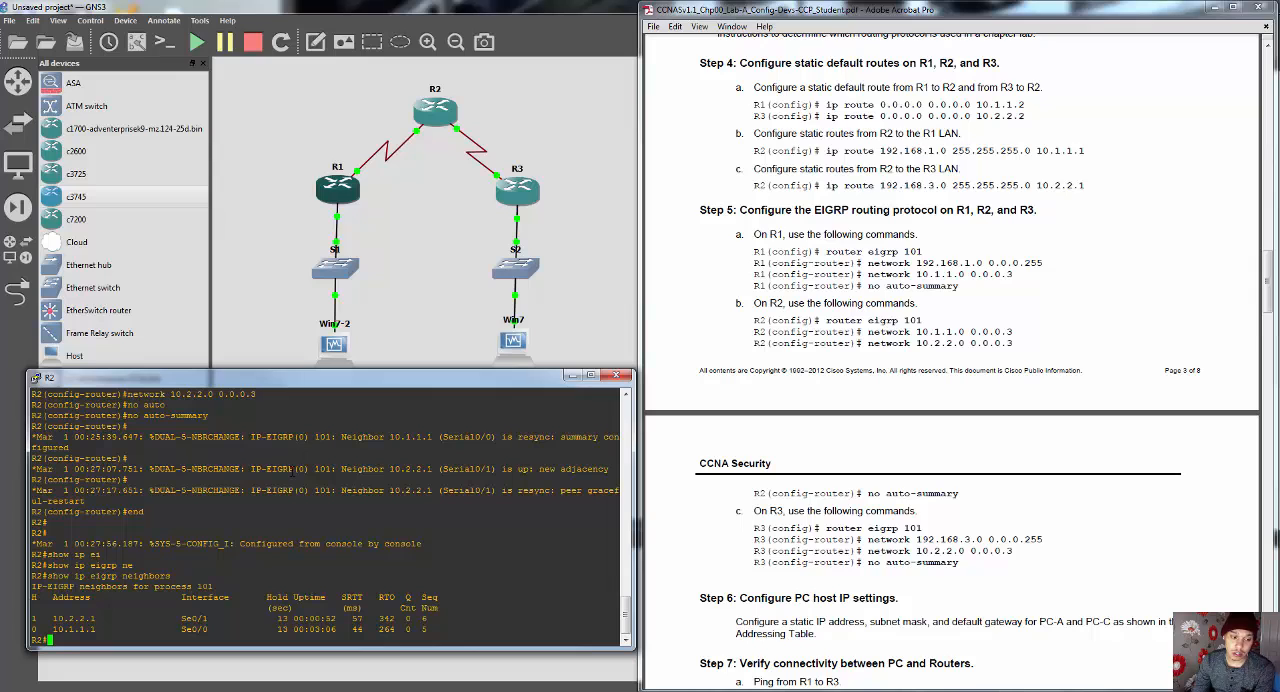
pyautogui.click(571, 375)
# Step: Consult the lab guide's Step 7 on connectivity, and leave R1's router configuration mode with "end"
pyautogui.scroll(-5, 869, 428)
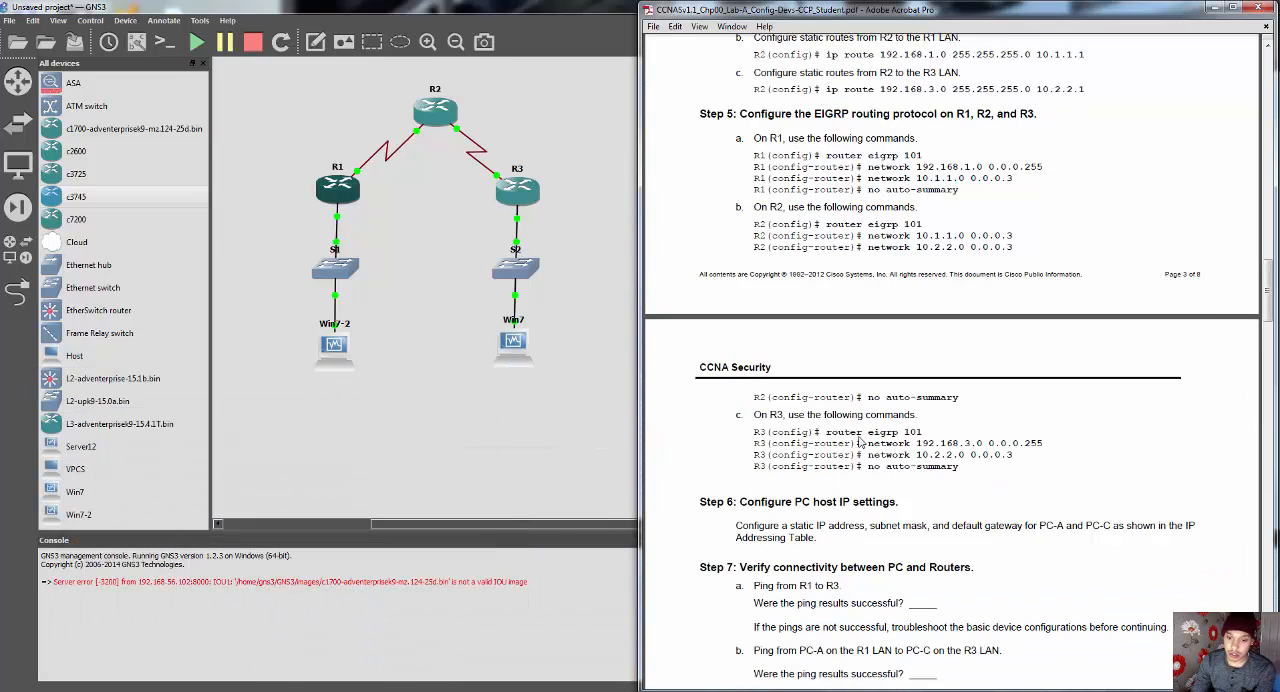
pyautogui.scroll(-1, 862, 438)
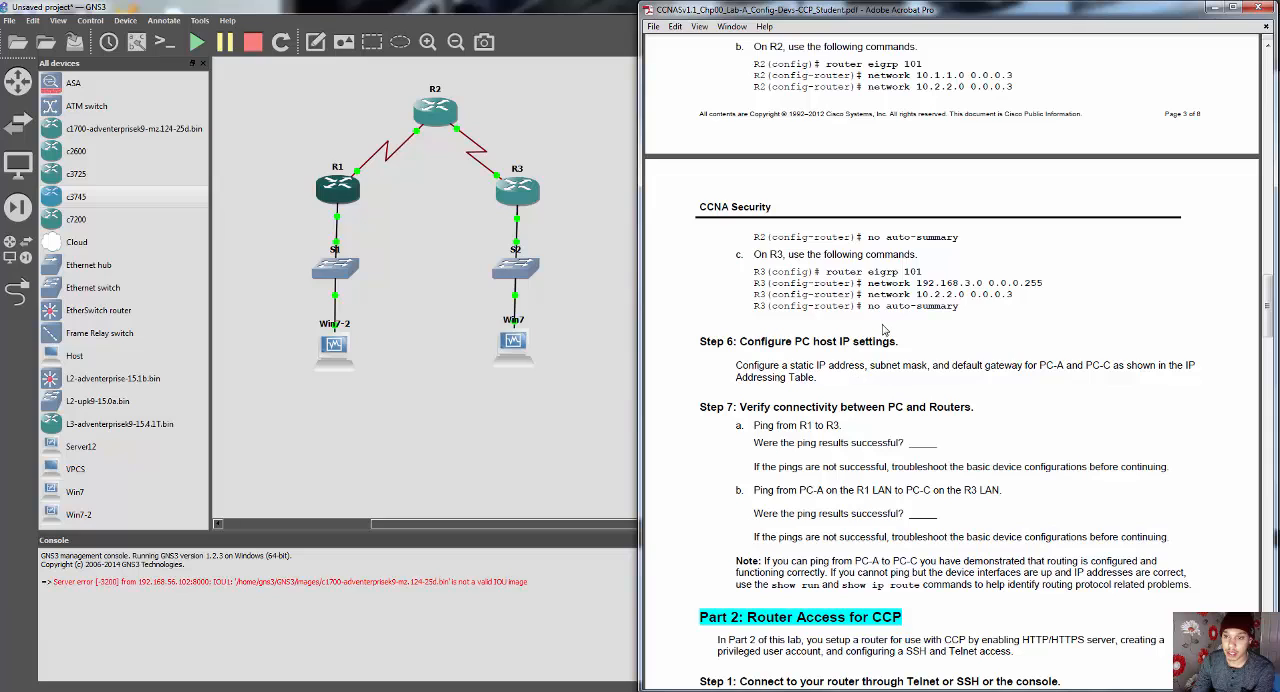
pyautogui.scroll(-4, 960, 415)
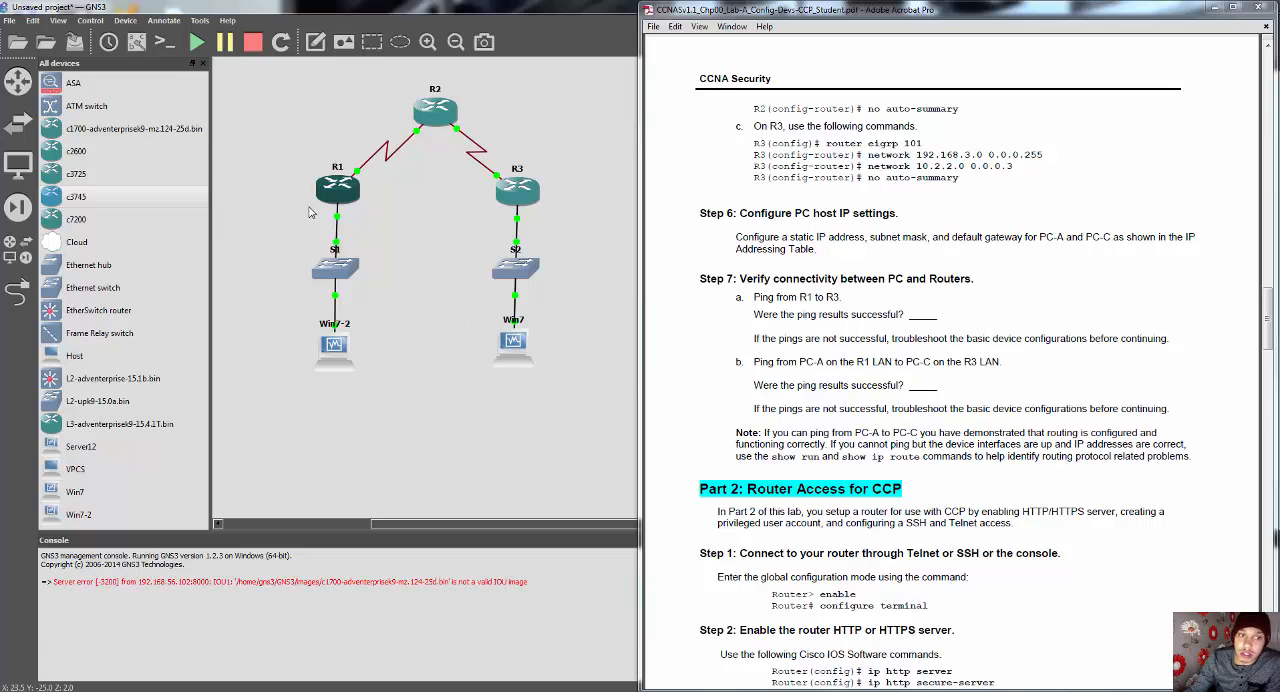
pyautogui.moveTo(347, 690)
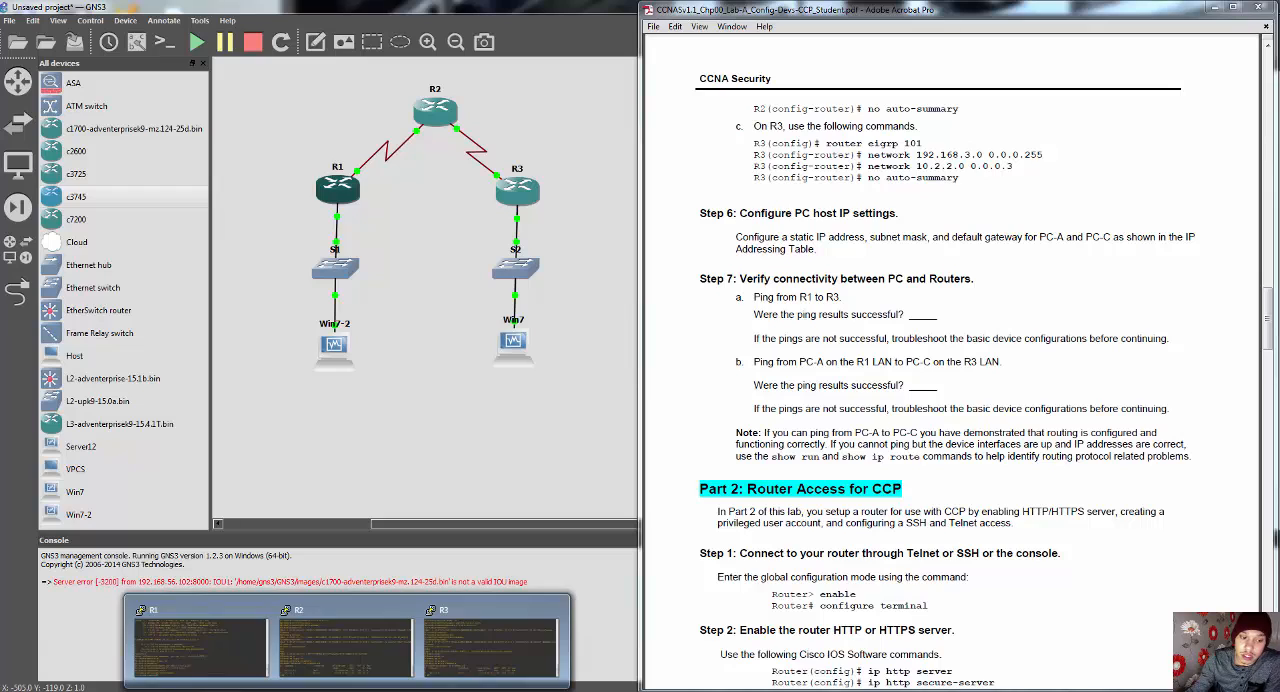
pyautogui.click(180, 638)
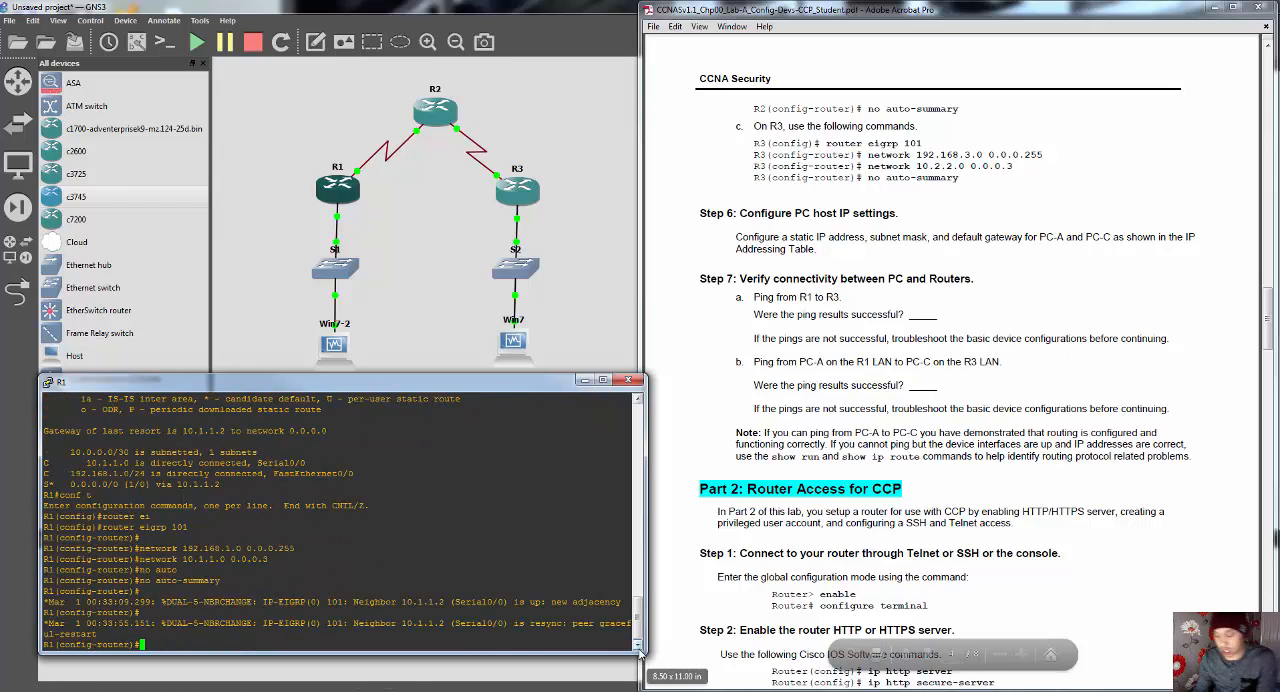
pyautogui.write('end')
pyautogui.press('Return')
# Step: Ping R3's serial interface at 10.2.2.1 from R1, check the success rate, and put the R1 console away
pyautogui.write('ping')
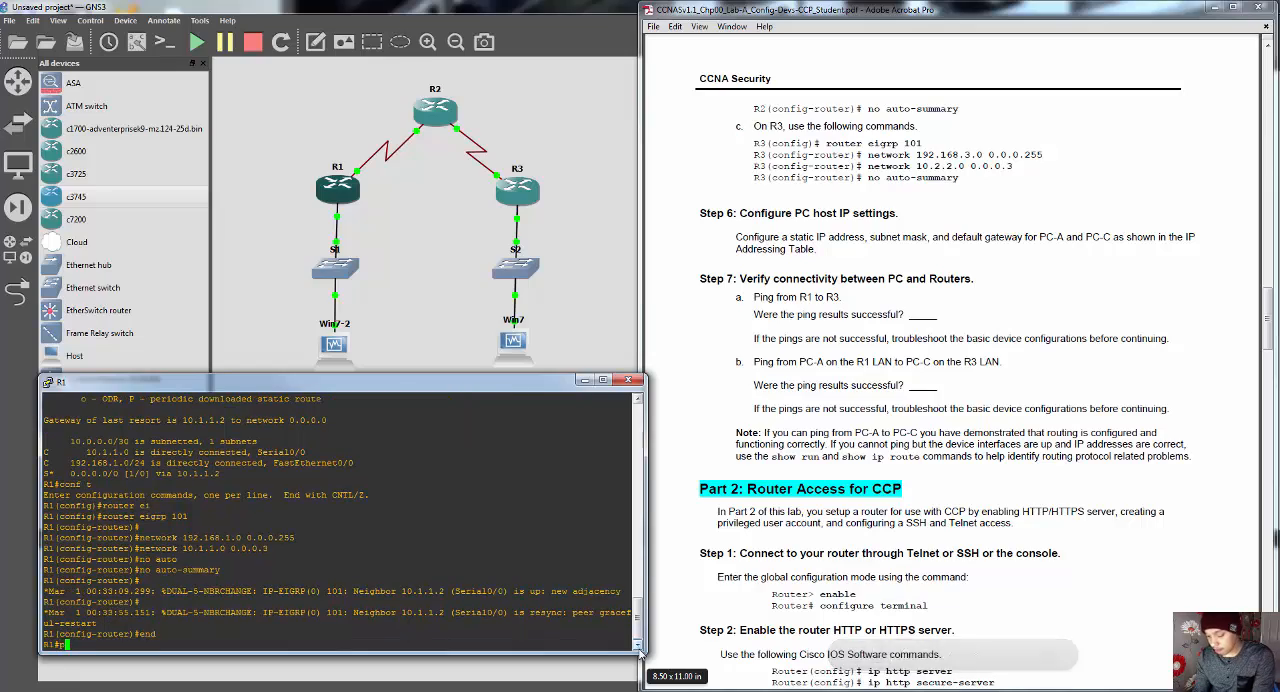
pyautogui.click(1028, 326)
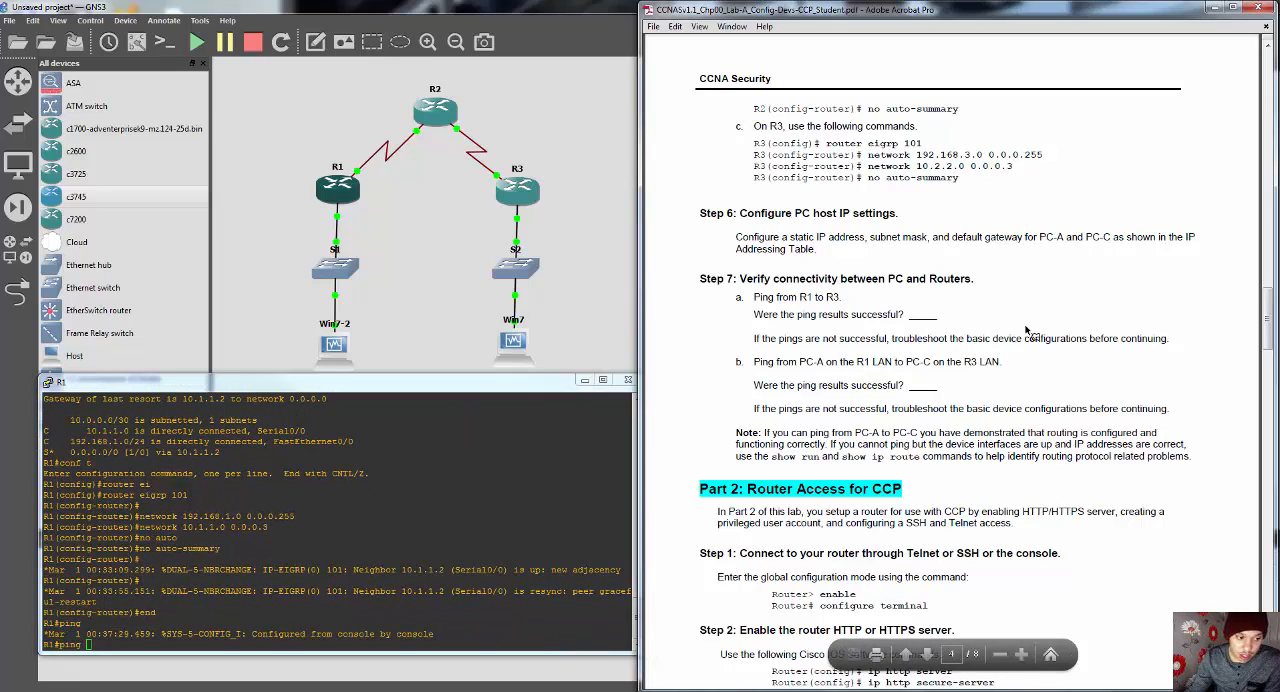
pyautogui.scroll(15, 1015, 380)
pyautogui.scroll(10, 1022, 407)
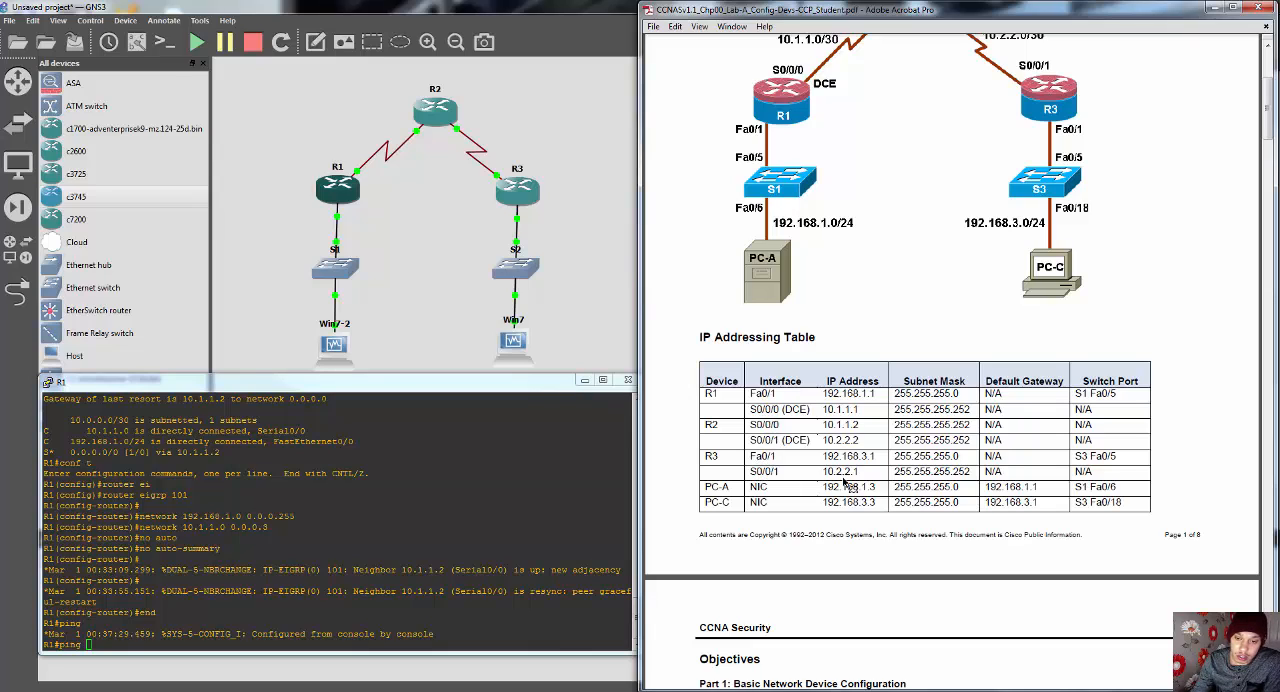
pyautogui.click(118, 648)
pyautogui.write('10.2.2.1')
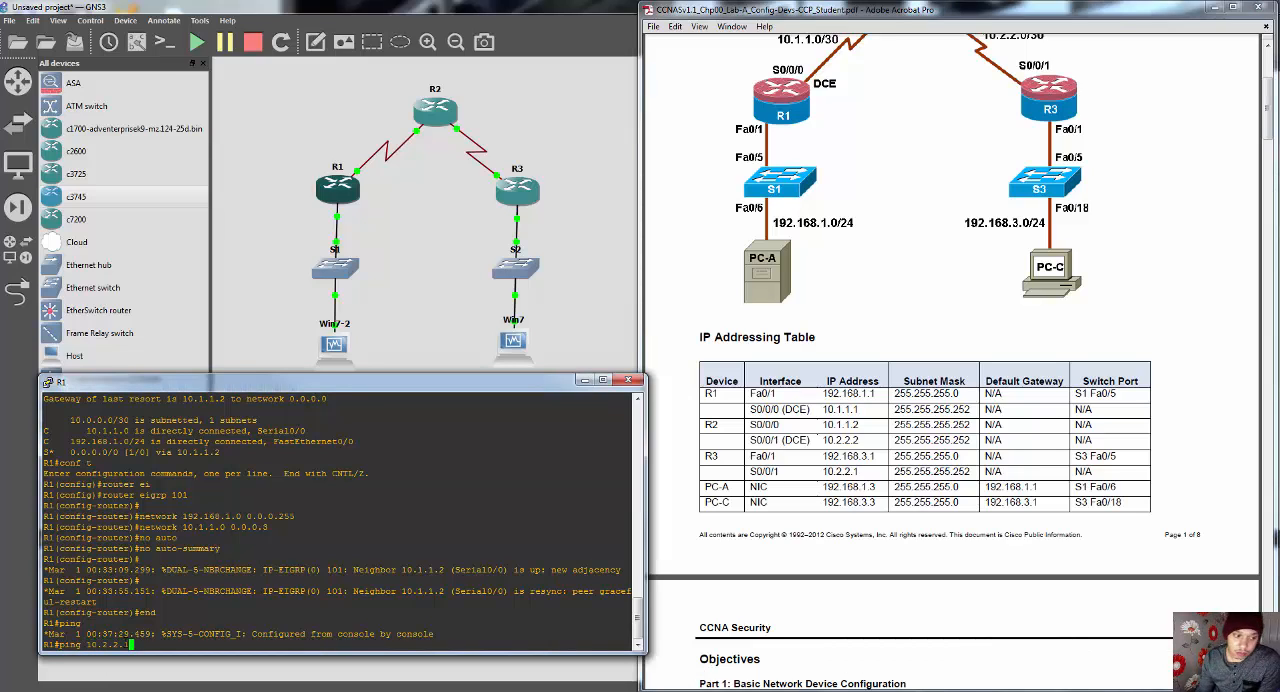
pyautogui.press('Return')
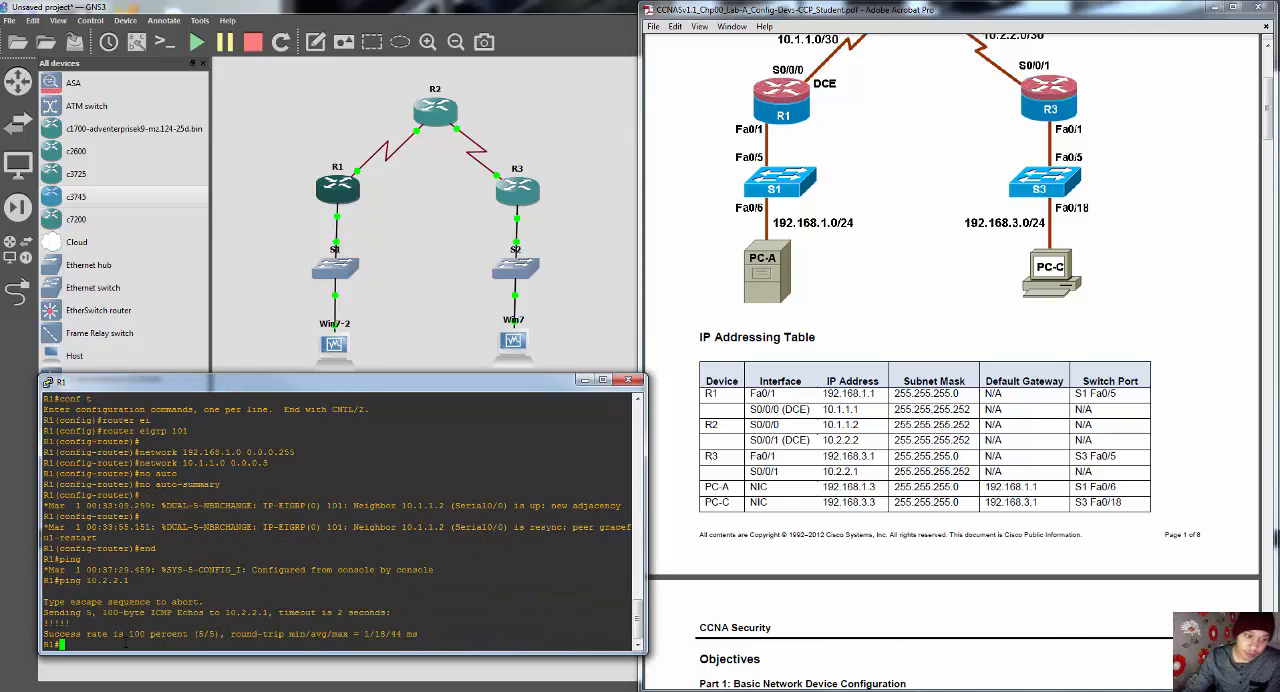
pyautogui.moveTo(44, 634); pyautogui.dragTo(414, 641)
pyautogui.click(362, 645)
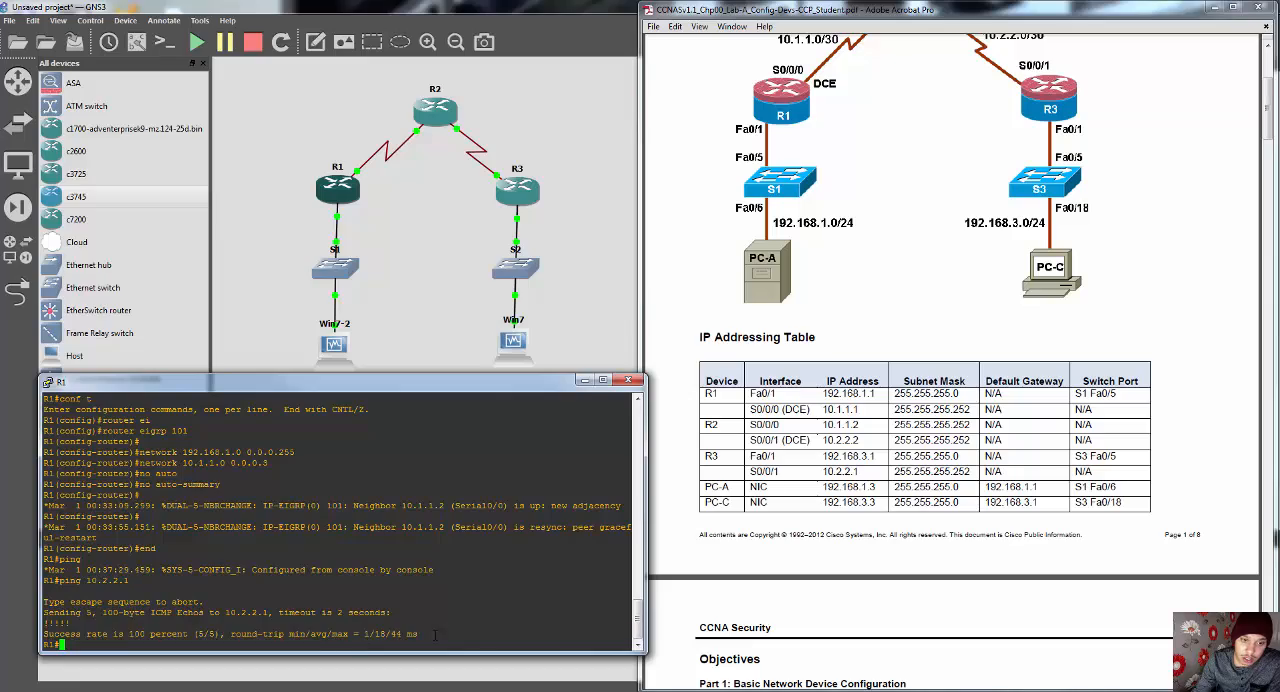
pyautogui.click(585, 381)
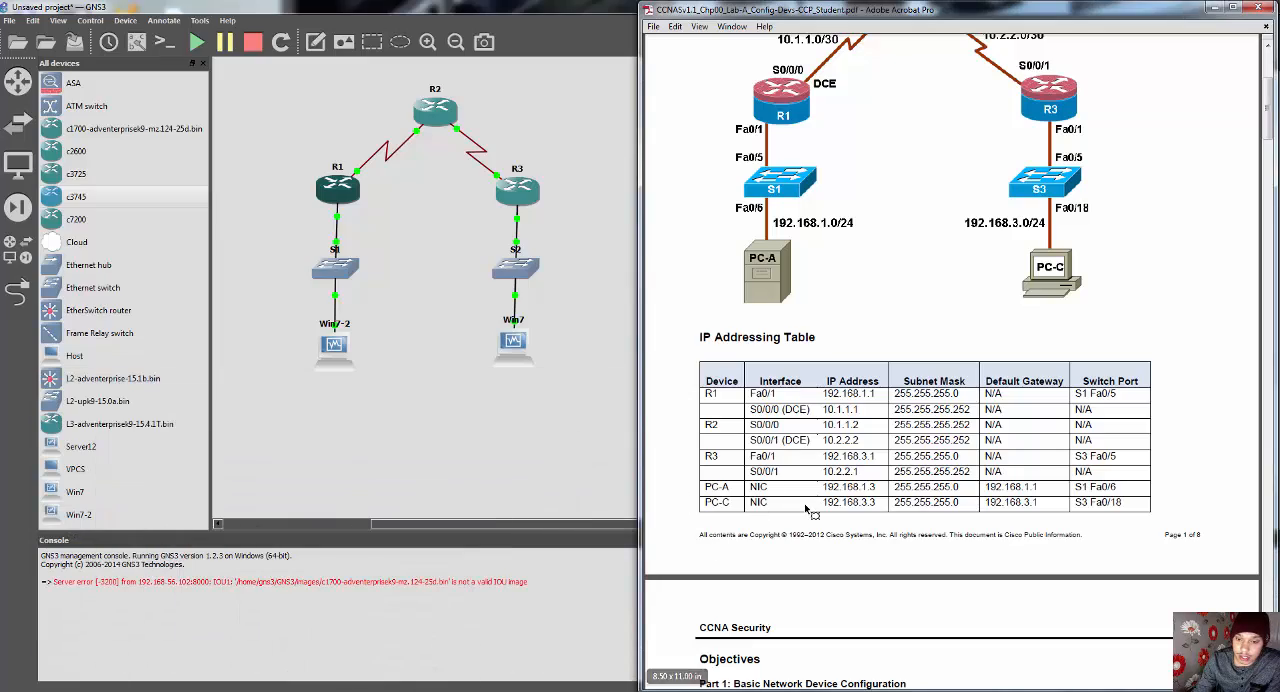
# Step: Review the lab guide's PC-A to PC-C ping task and look up the PC addresses in the IP Addressing Table
pyautogui.scroll(-15, 750, 500)
pyautogui.scroll(-15, 815, 500)
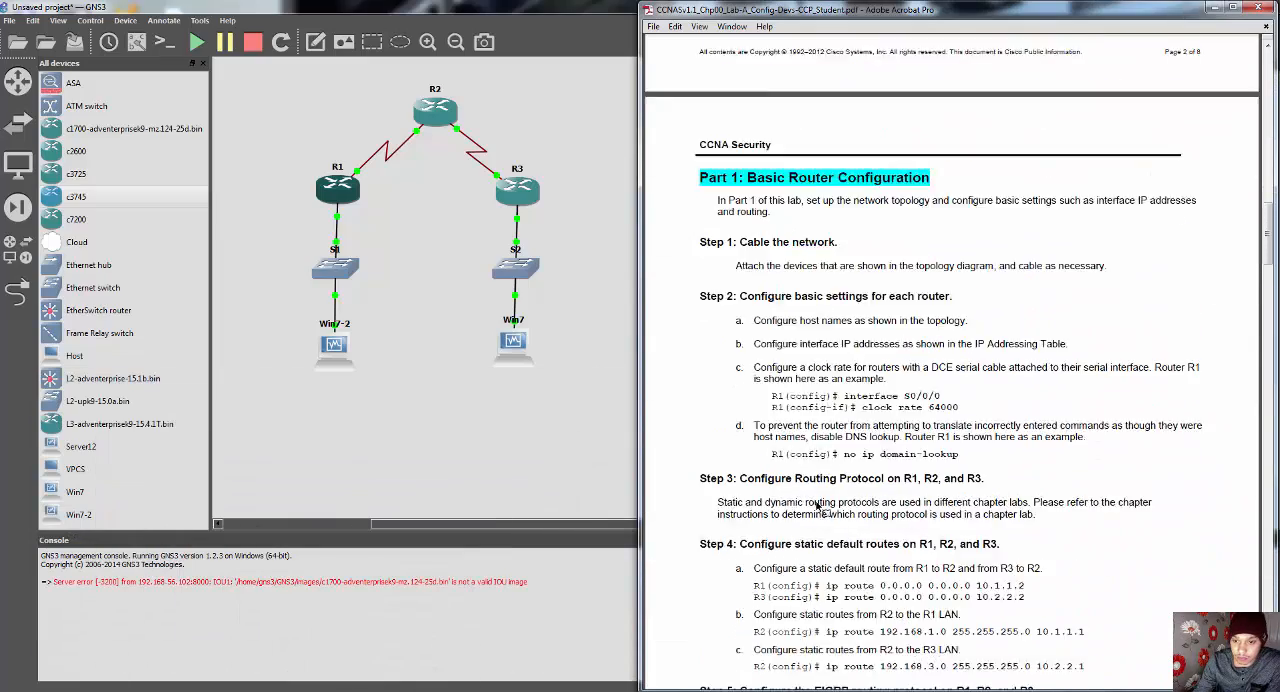
pyautogui.scroll(-3, 829, 492)
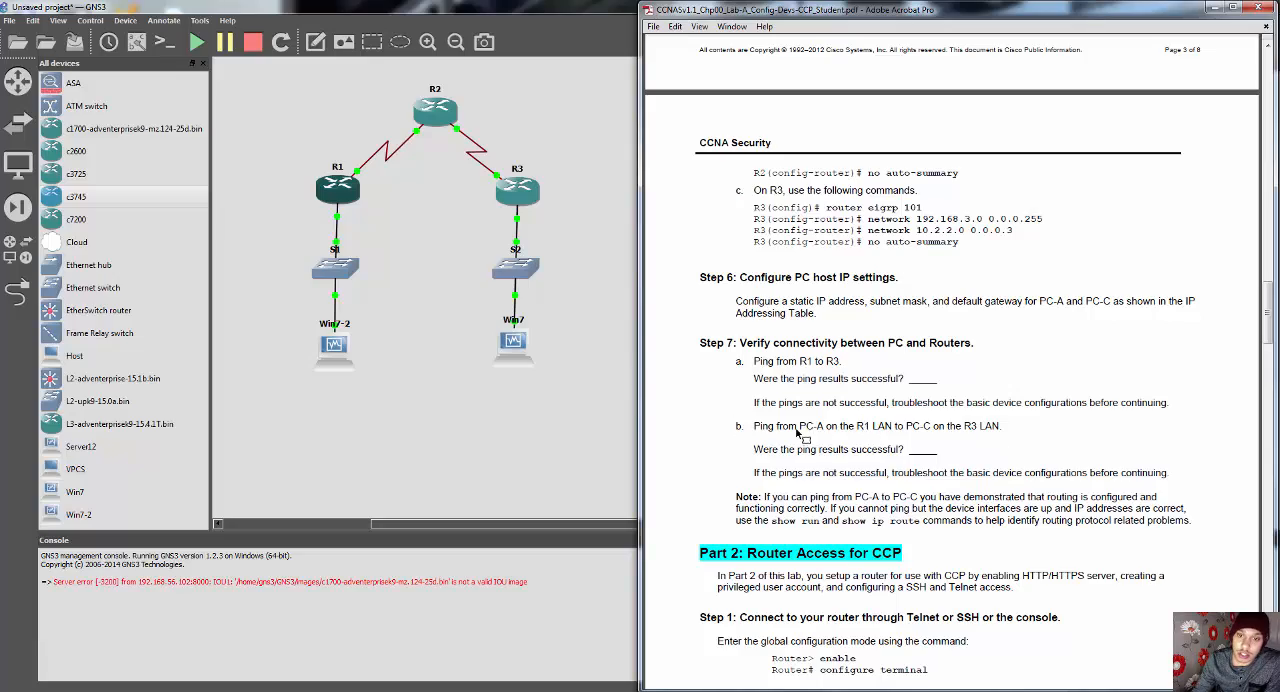
pyautogui.scroll(20, 800, 432)
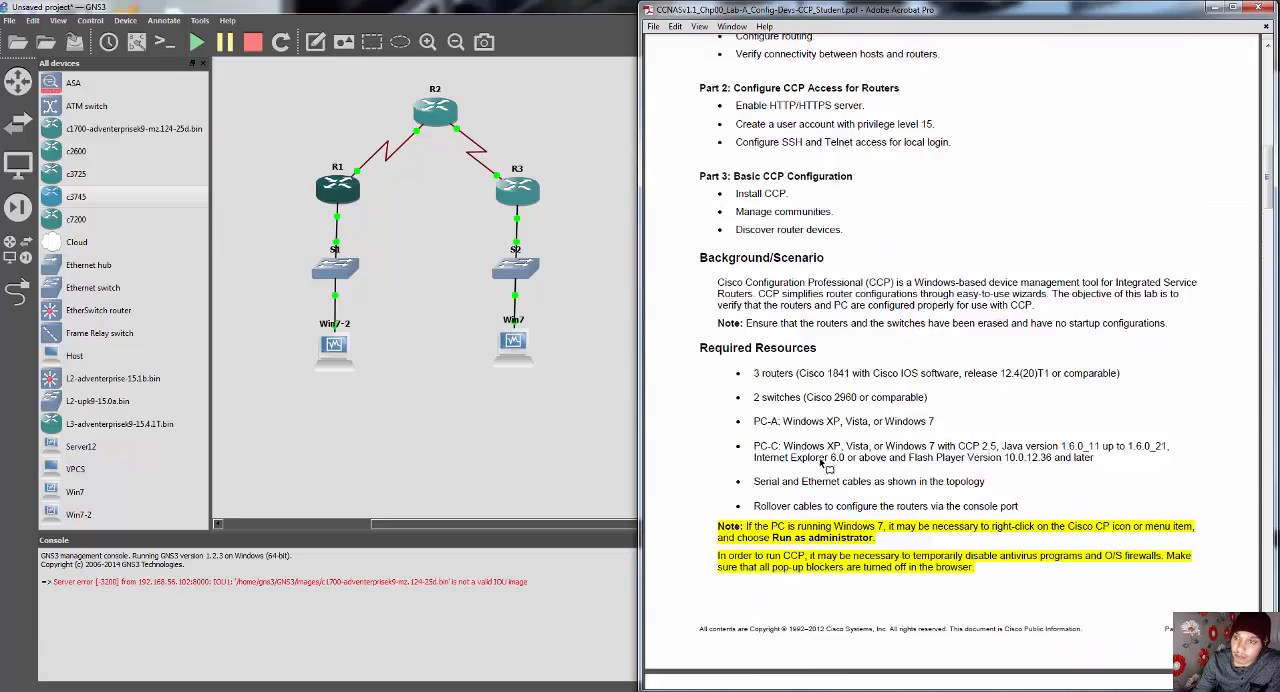
pyautogui.scroll(10, 822, 462)
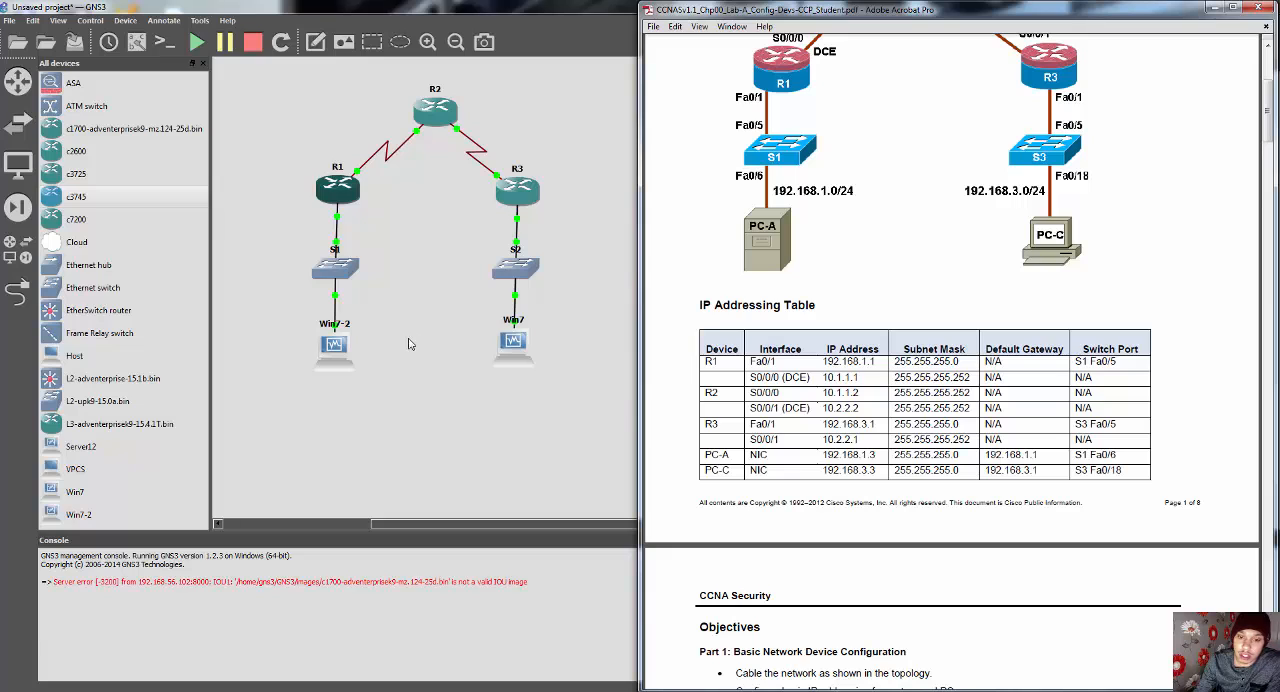
pyautogui.rightClick(335, 348)
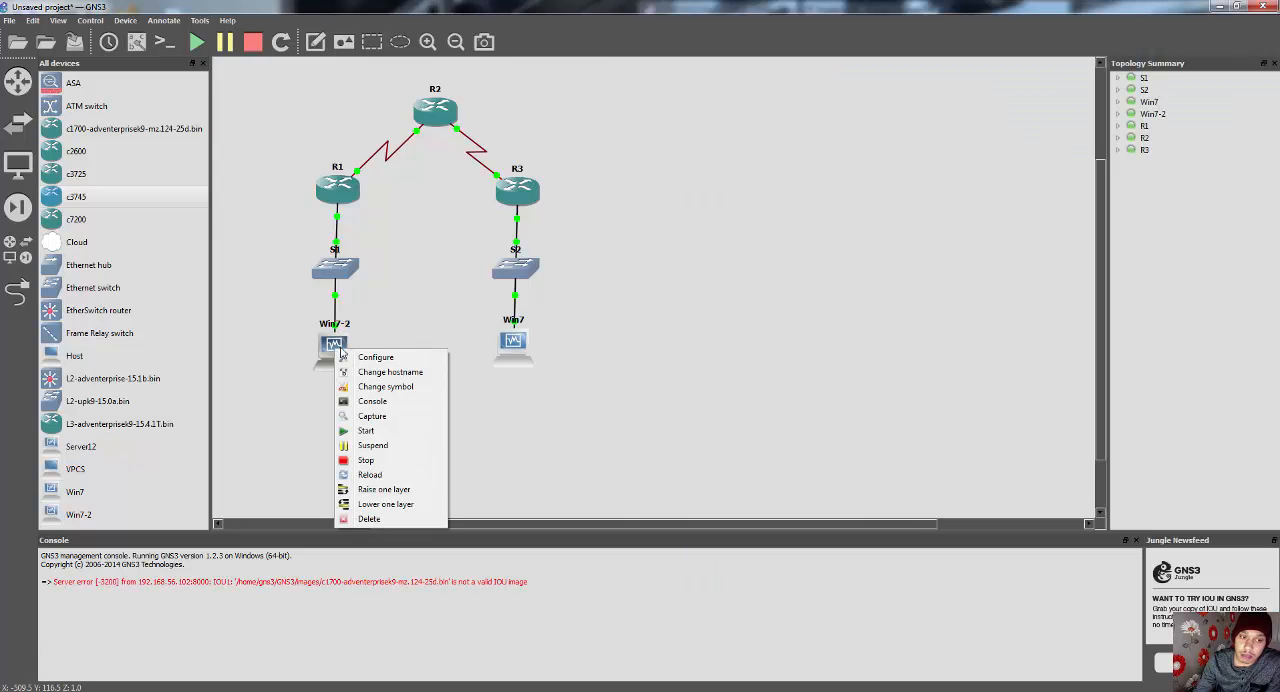
pyautogui.click(600, 431)
pyautogui.hotkey('alt', 'Tab')
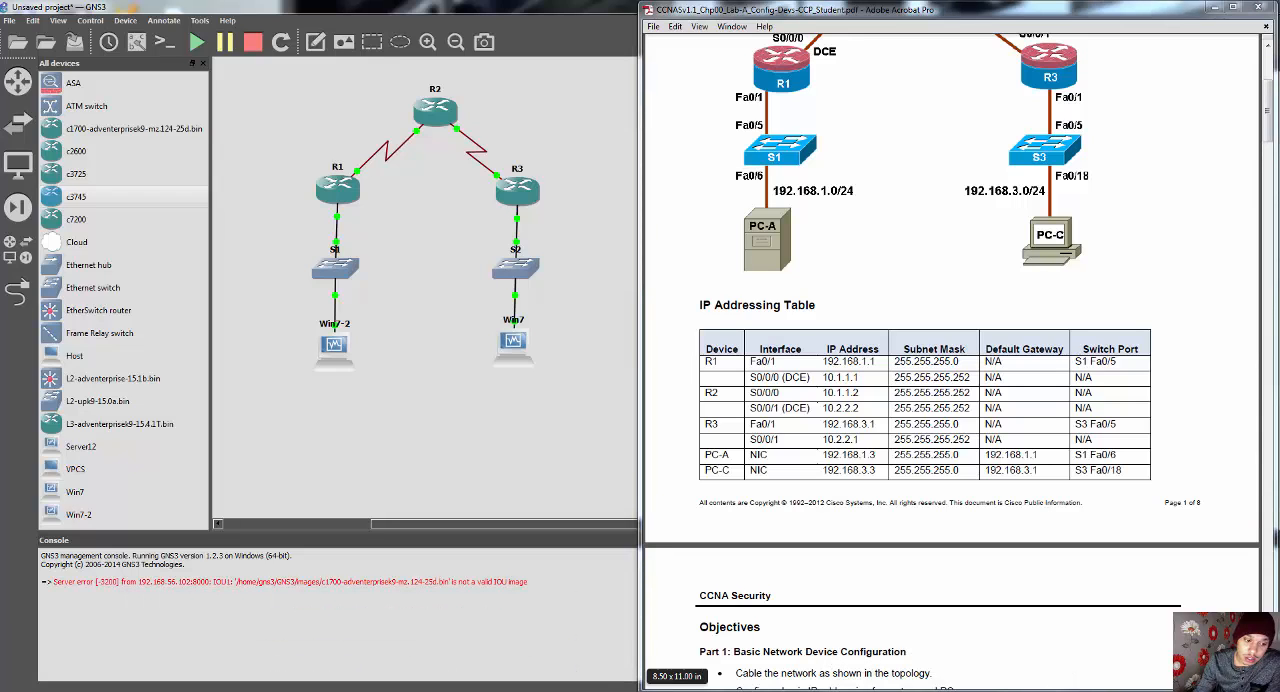
# Step: In the Win7-2 virtual machine, ping PC-C at 192.168.3.3 from a command prompt, and put the virtual machine away
pyautogui.moveTo(303, 691)
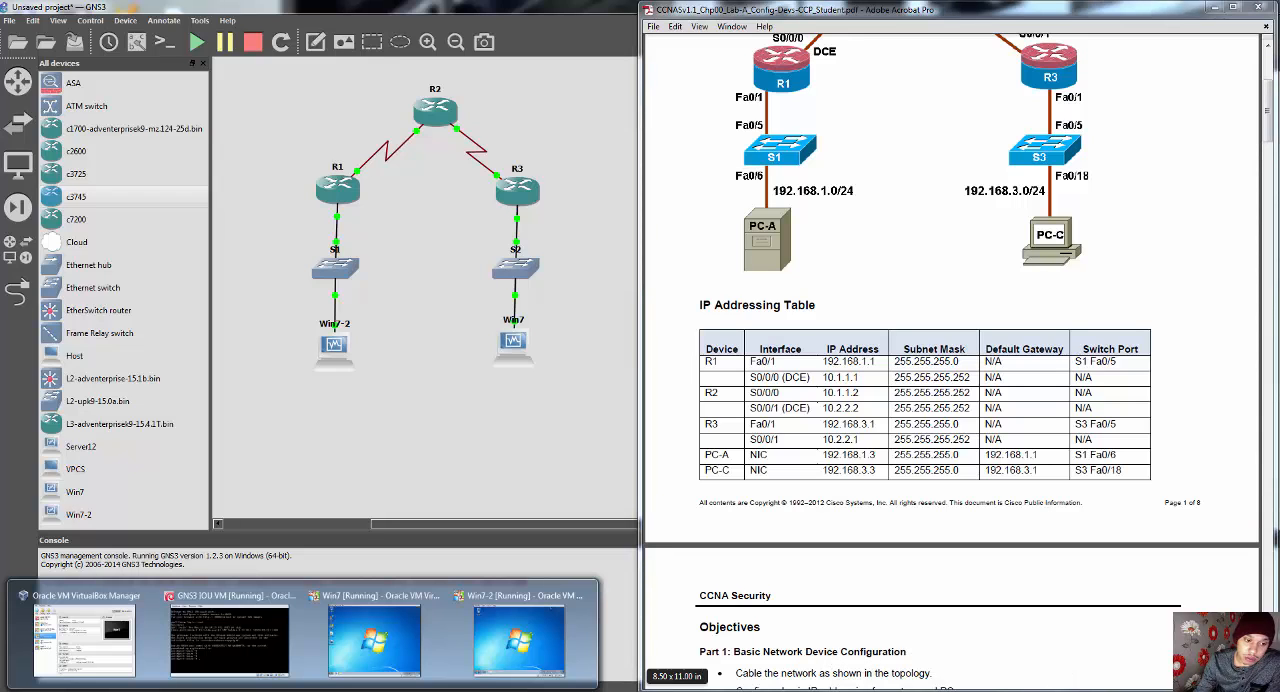
pyautogui.click(519, 640)
pyautogui.click(109, 590)
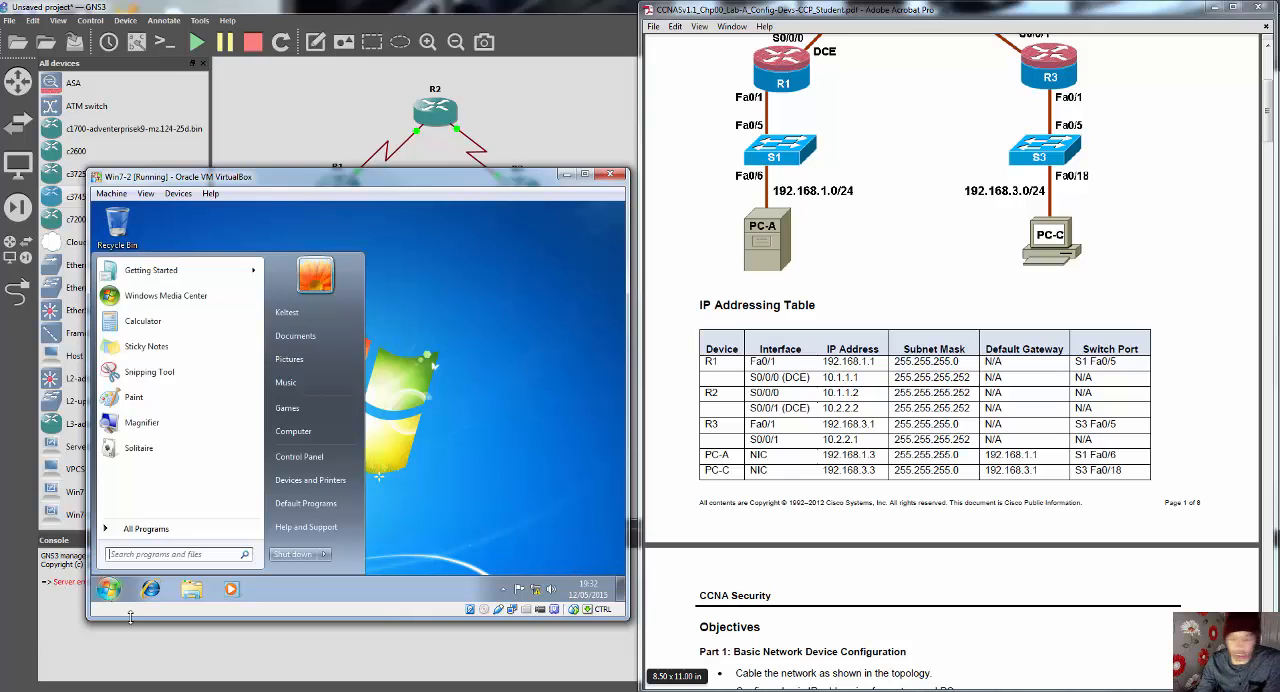
pyautogui.write('cmd')
pyautogui.press('Return')
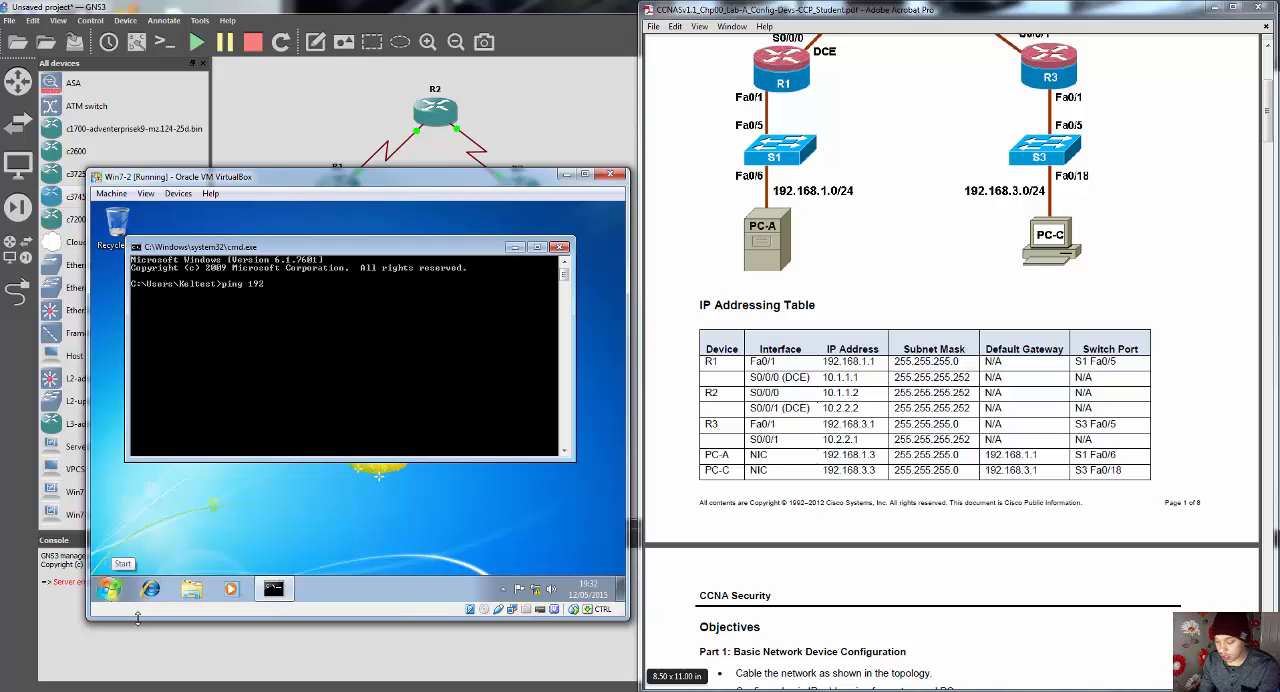
pyautogui.write('ping 192.168.3.3')
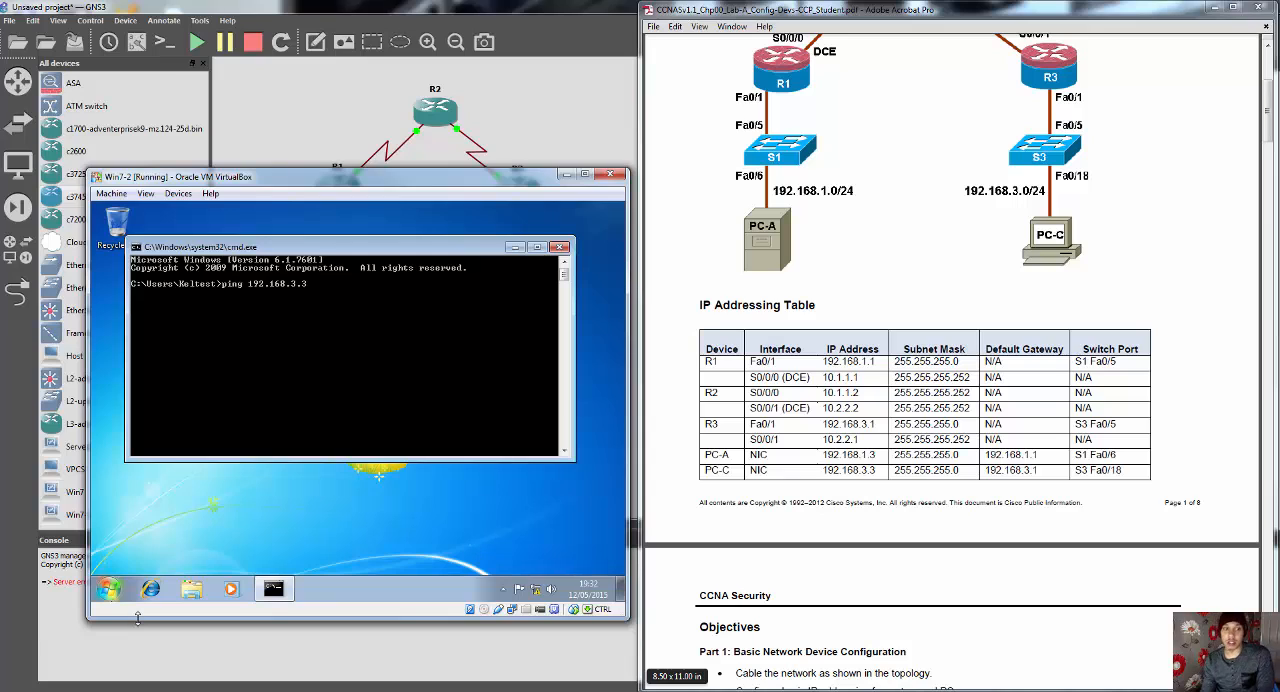
pyautogui.press('Return')
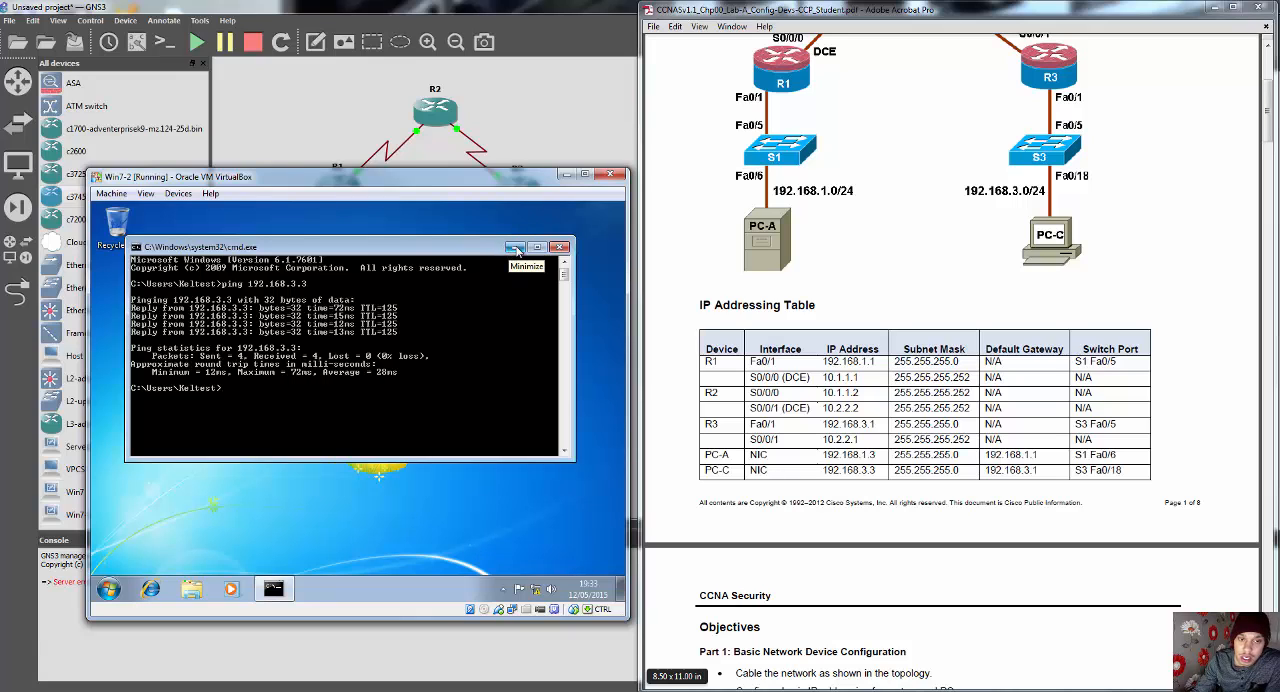
pyautogui.click(565, 176)
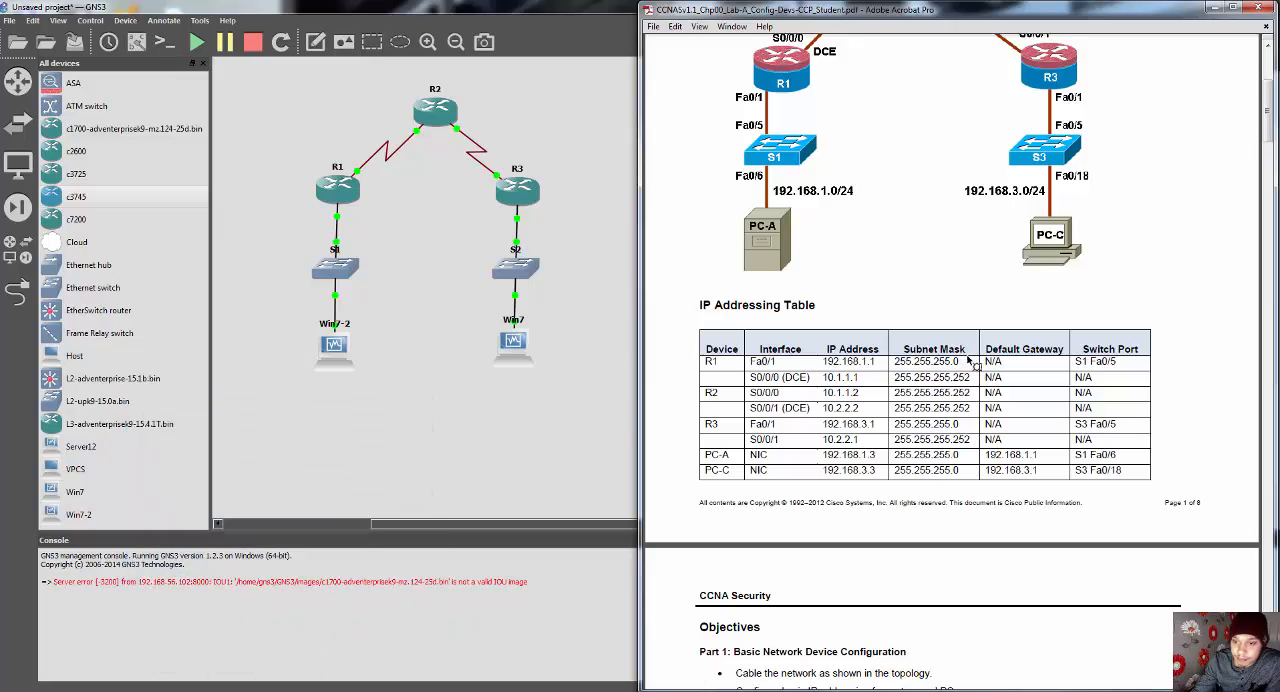
# Step: Read past the lab guide's Step 7 to the Part 2 instructions on router access for CCP
pyautogui.scroll(-10, 963, 400)
pyautogui.scroll(-15, 965, 467)
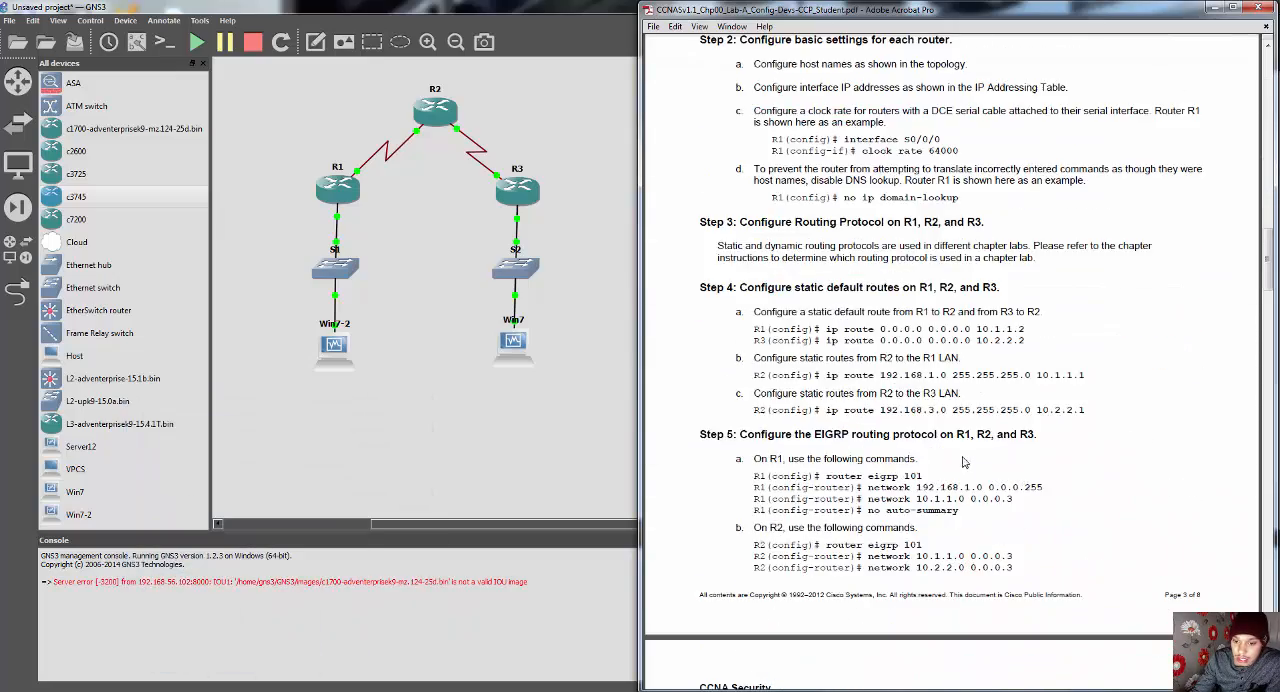
pyautogui.scroll(-10, 964, 459)
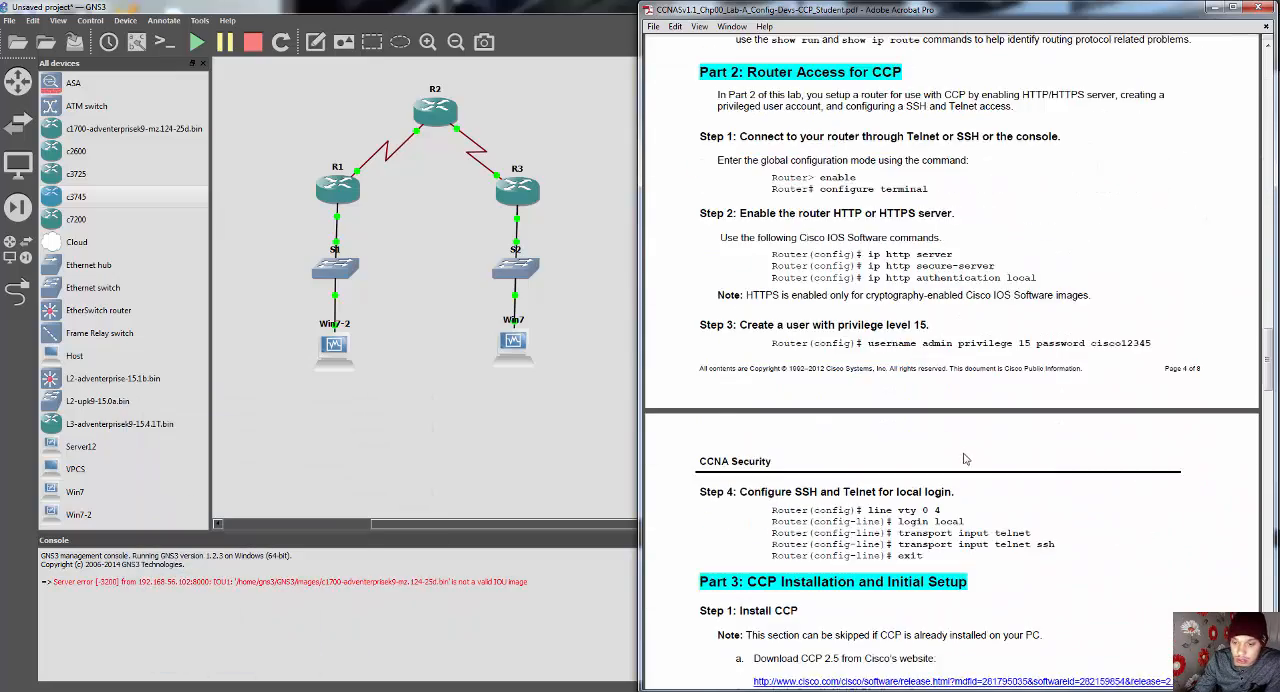
pyautogui.scroll(8, 964, 452)
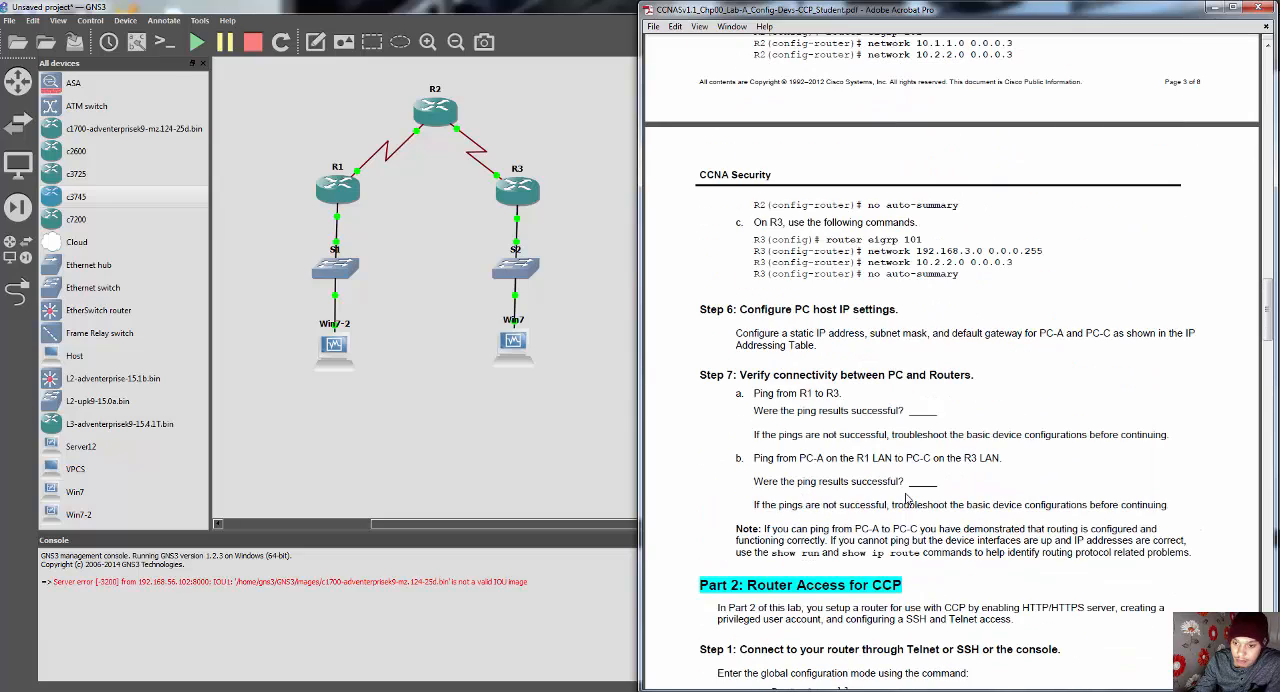
pyautogui.scroll(-1, 907, 503)
pyautogui.scroll(-3, 905, 503)
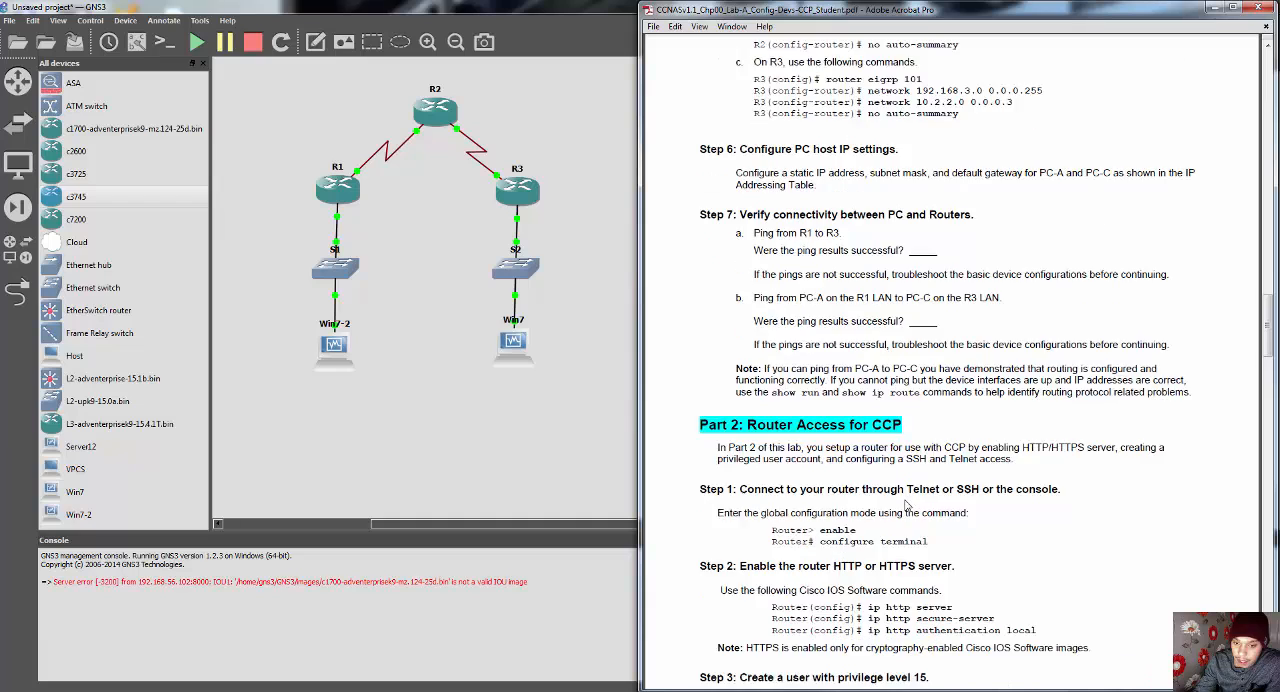
pyautogui.scroll(-3, 905, 503)
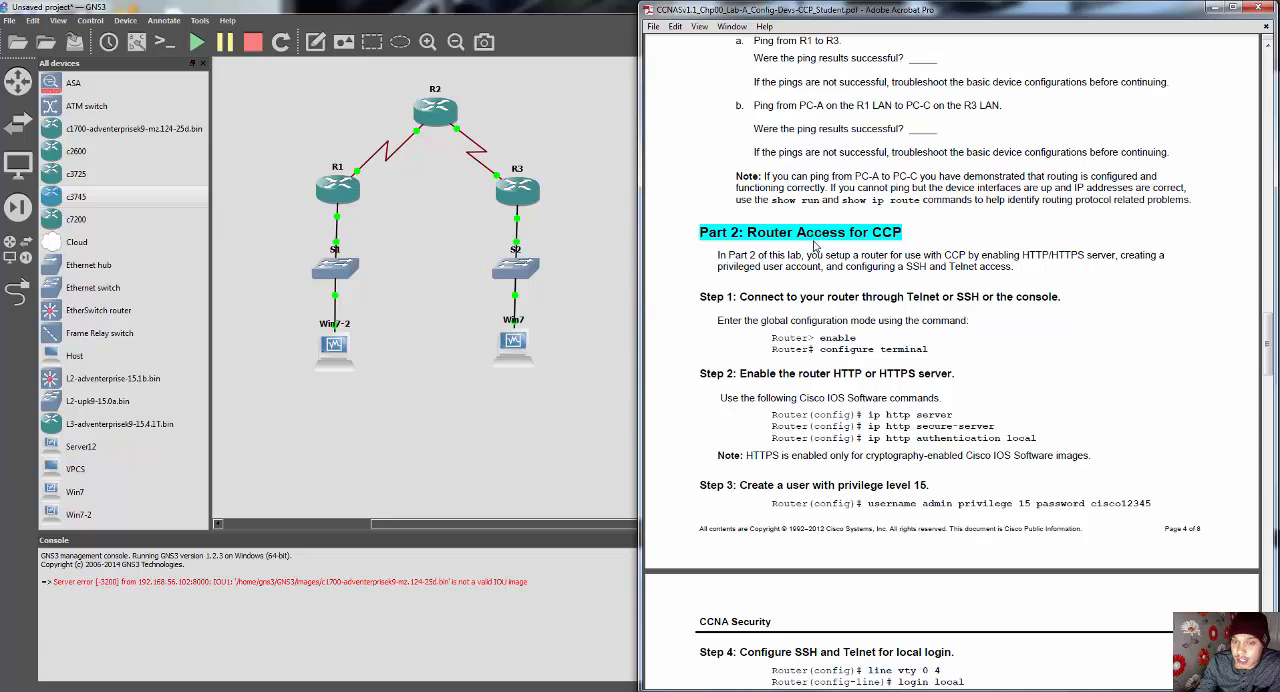
pyautogui.scroll(-1, 820, 243)
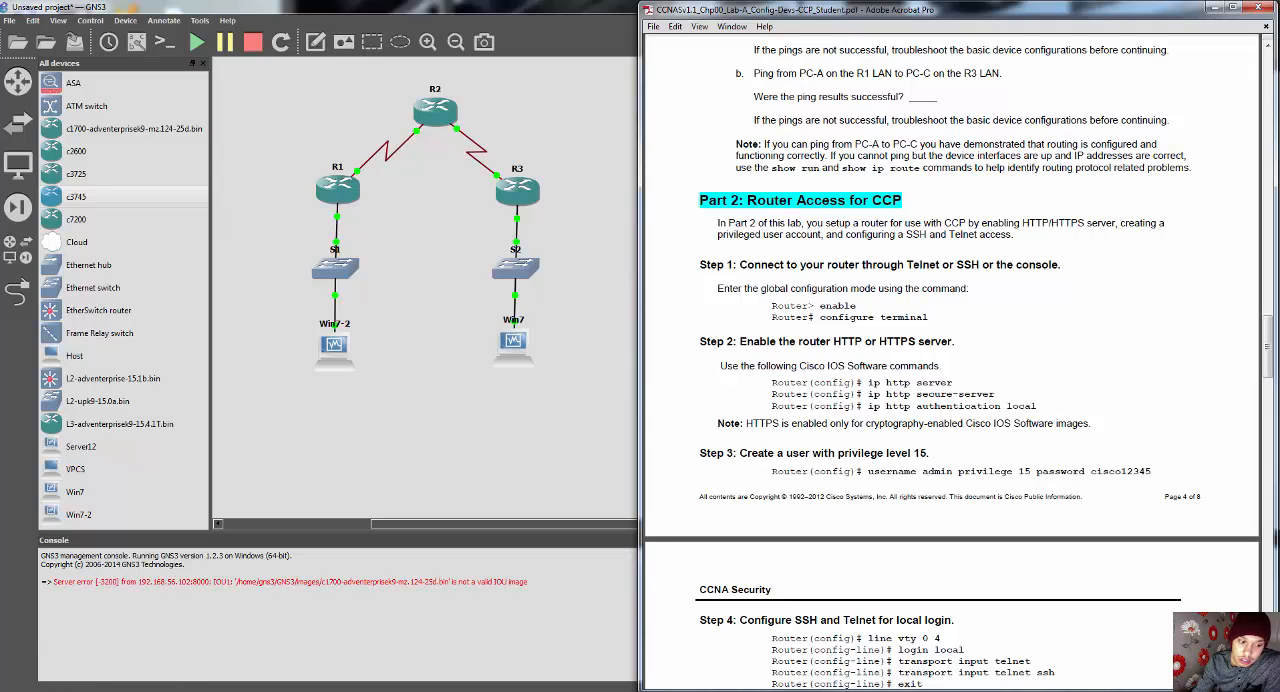
# Step: Check Cisco Configuration Professional's Community View in the Win7 virtual machine, and put the virtual machine away
pyautogui.click(290, 690)
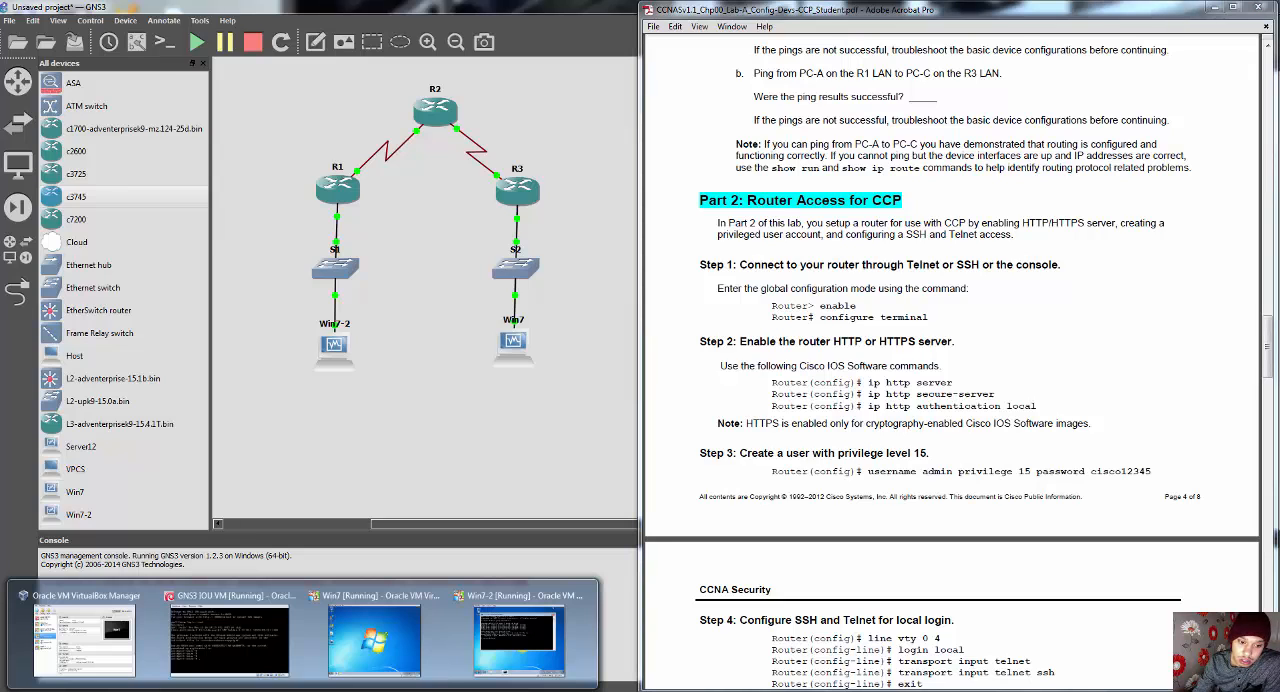
pyautogui.click(374, 640)
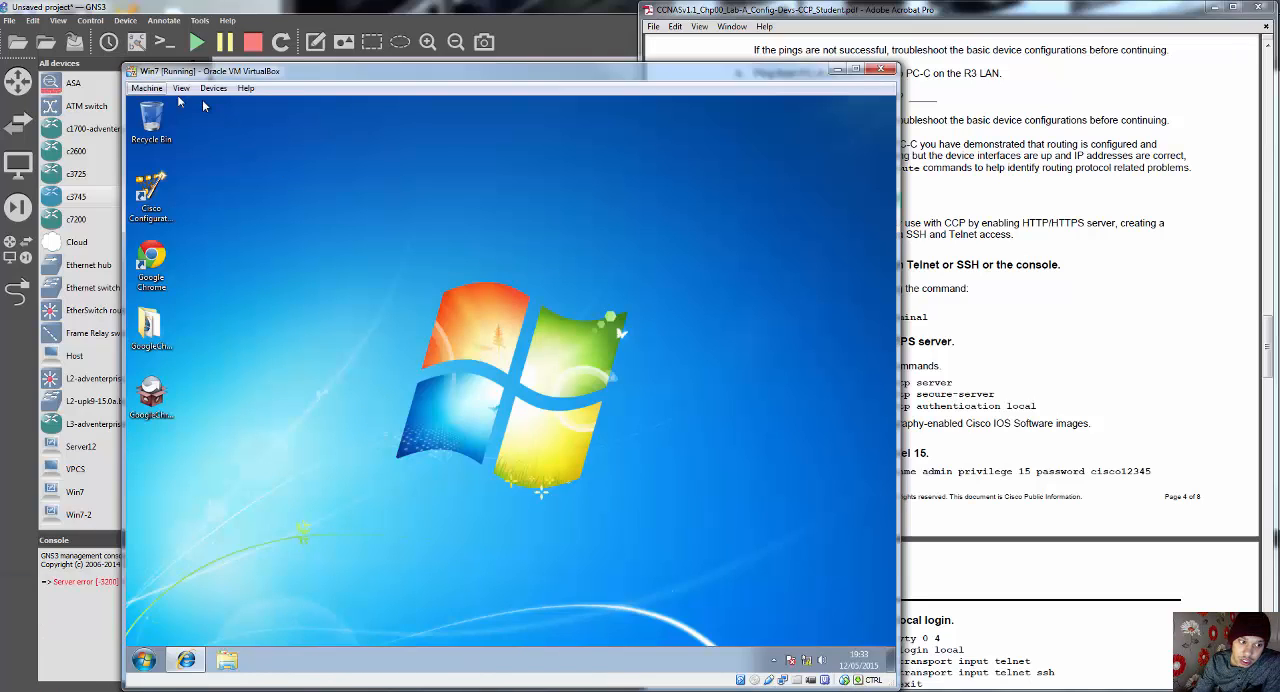
pyautogui.click(184, 664)
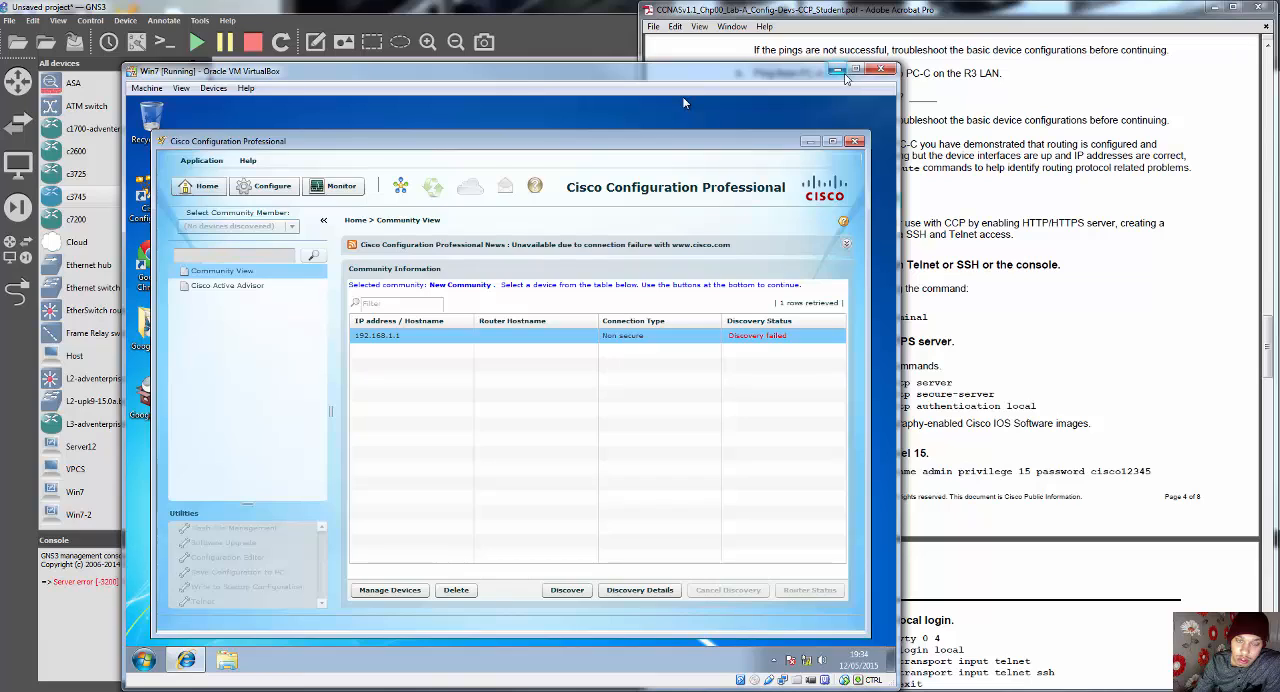
pyautogui.click(838, 70)
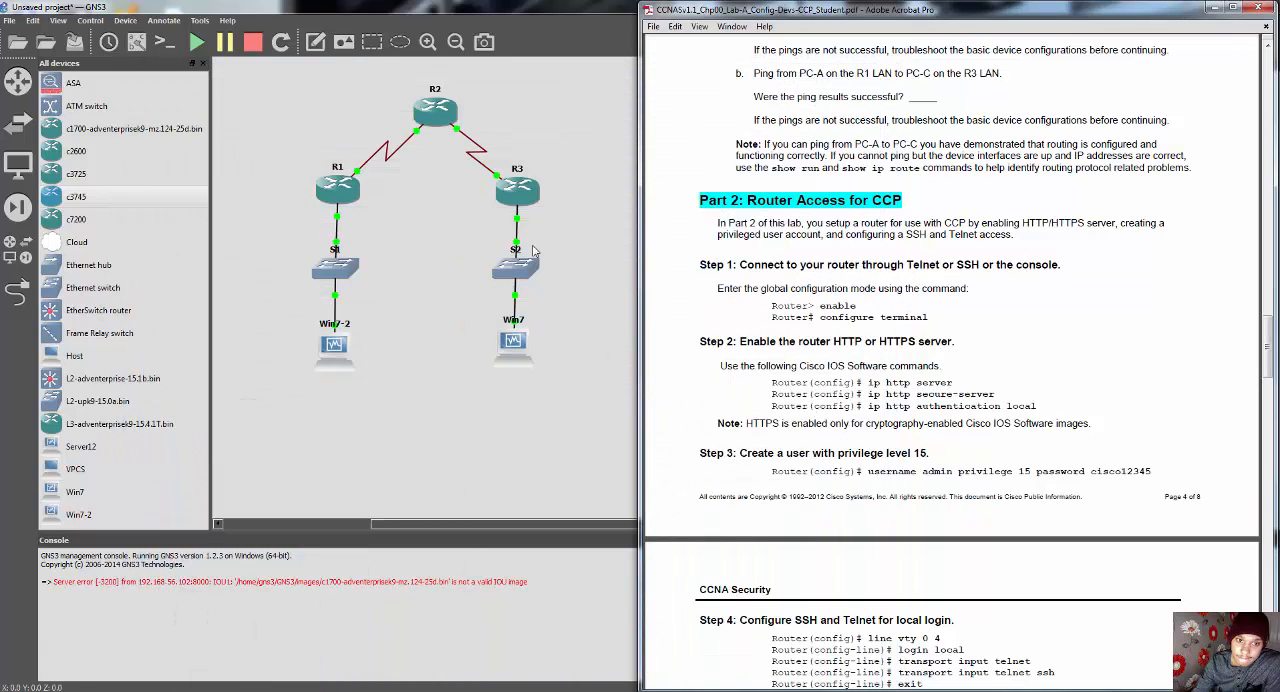
# Step: Bring up R3's console and enter global configuration mode with "conf t"
pyautogui.click(527, 197)
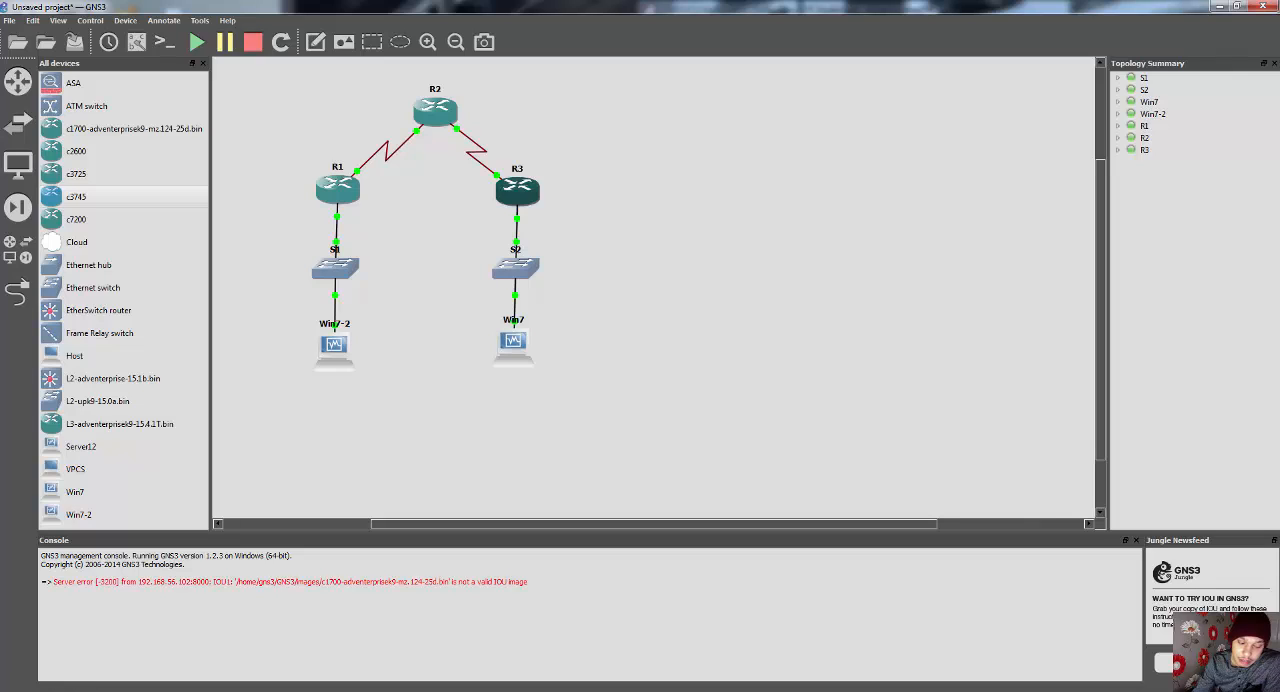
pyautogui.hotkey('alt', 'Tab')
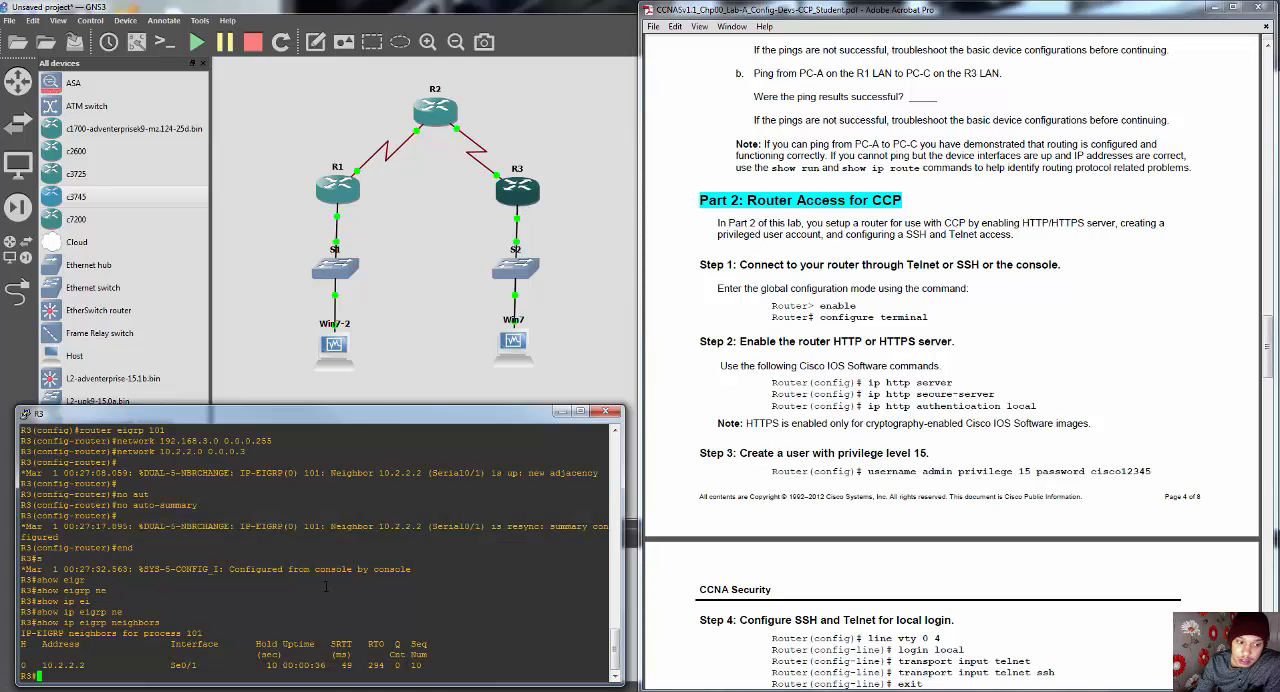
pyautogui.write('conf t')
pyautogui.press('Return')
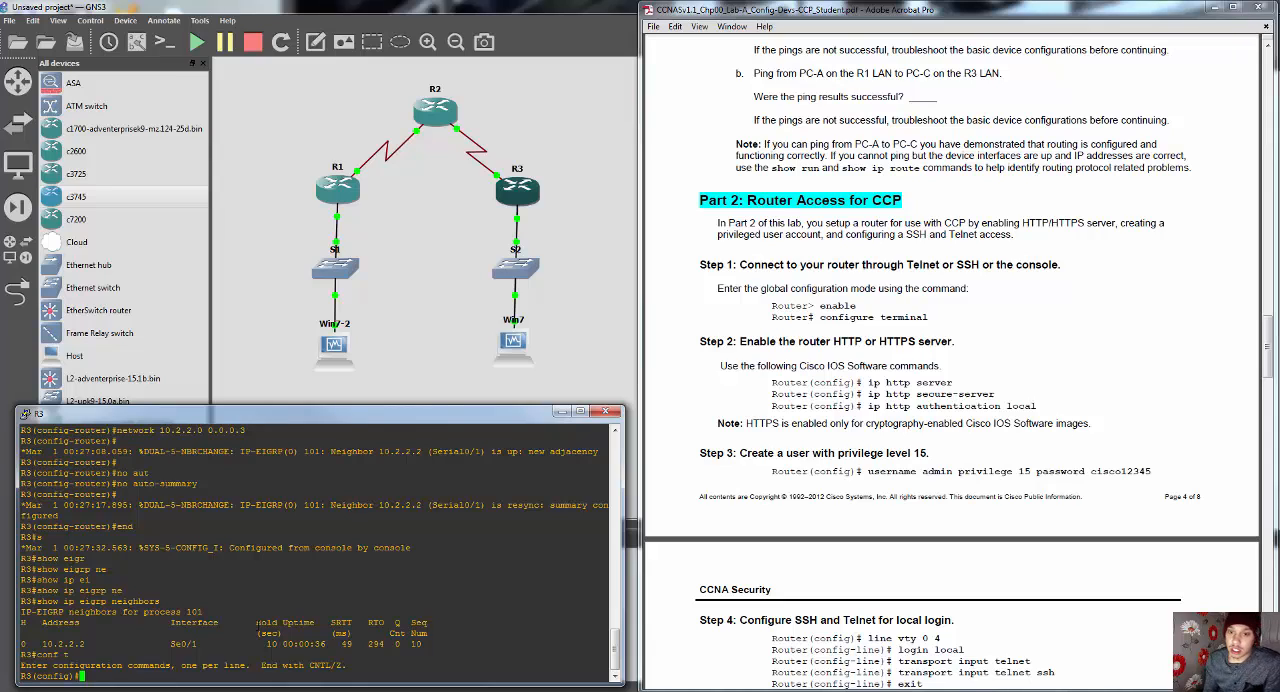
# Step: Enable the HTTP server on R3 with "ip http server"
pyautogui.write('ip ')
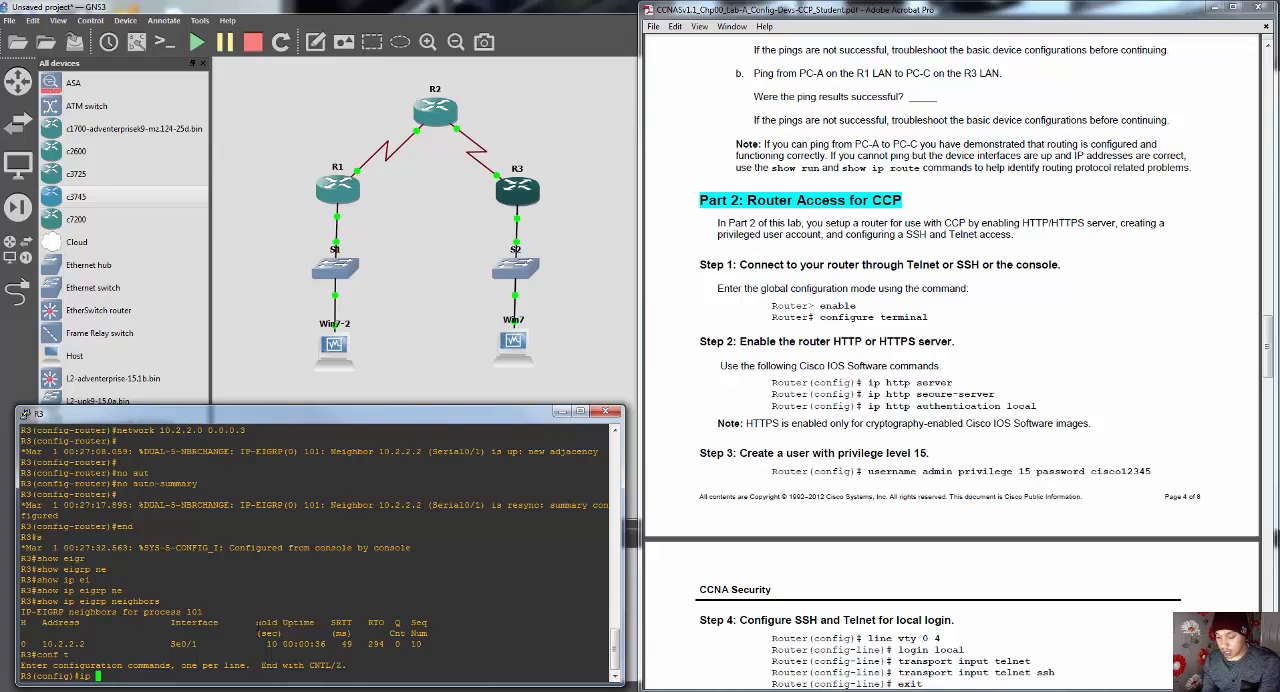
pyautogui.write('htt')
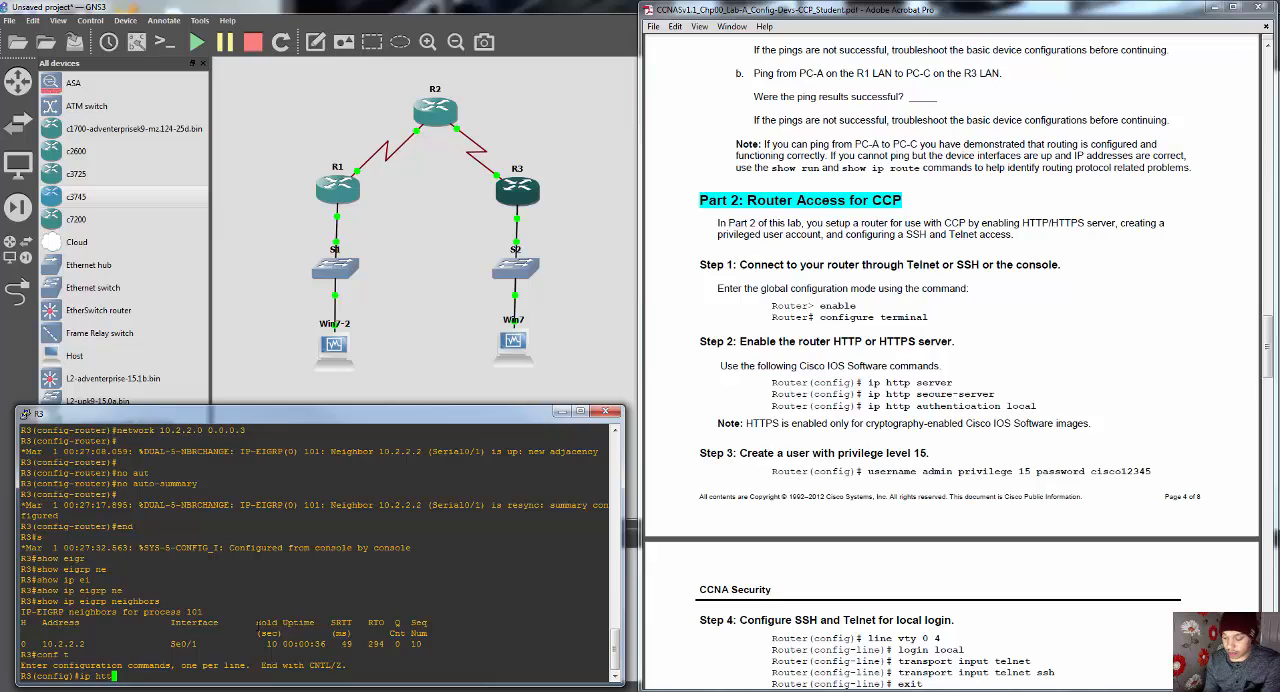
pyautogui.write('p s')
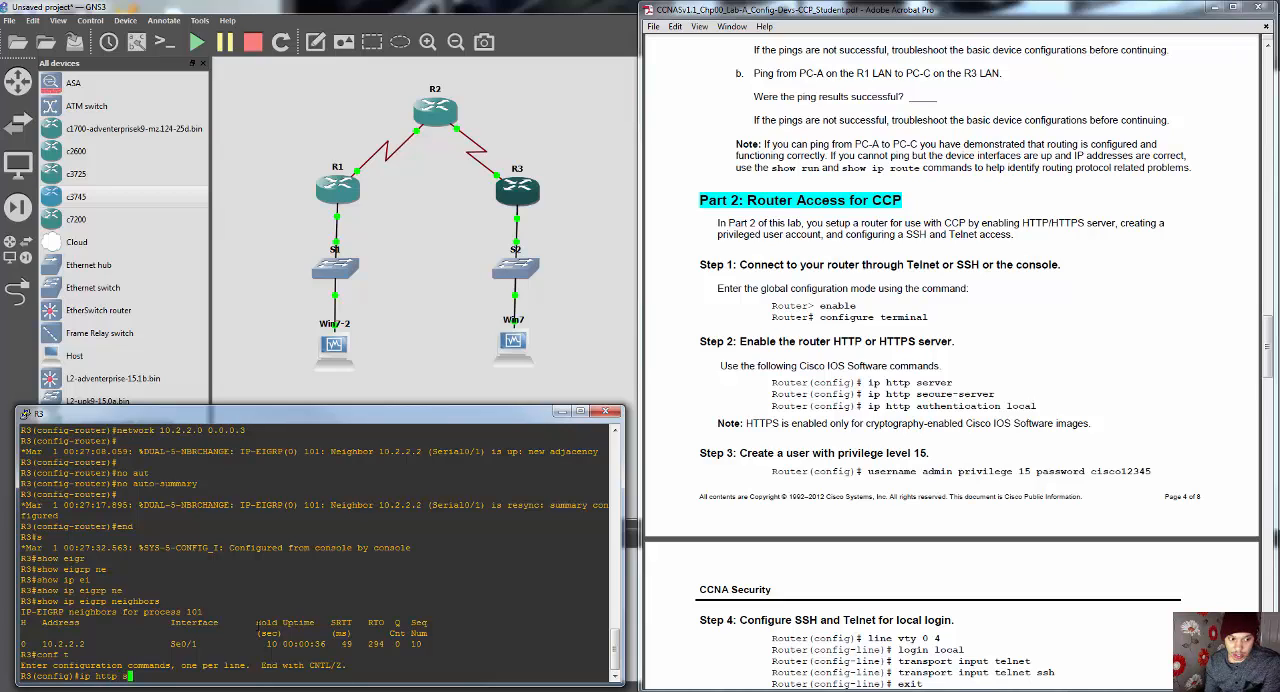
pyautogui.press('Tab')
pyautogui.write('e')
pyautogui.press('Tab')
pyautogui.write('rve')
pyautogui.press('Tab')
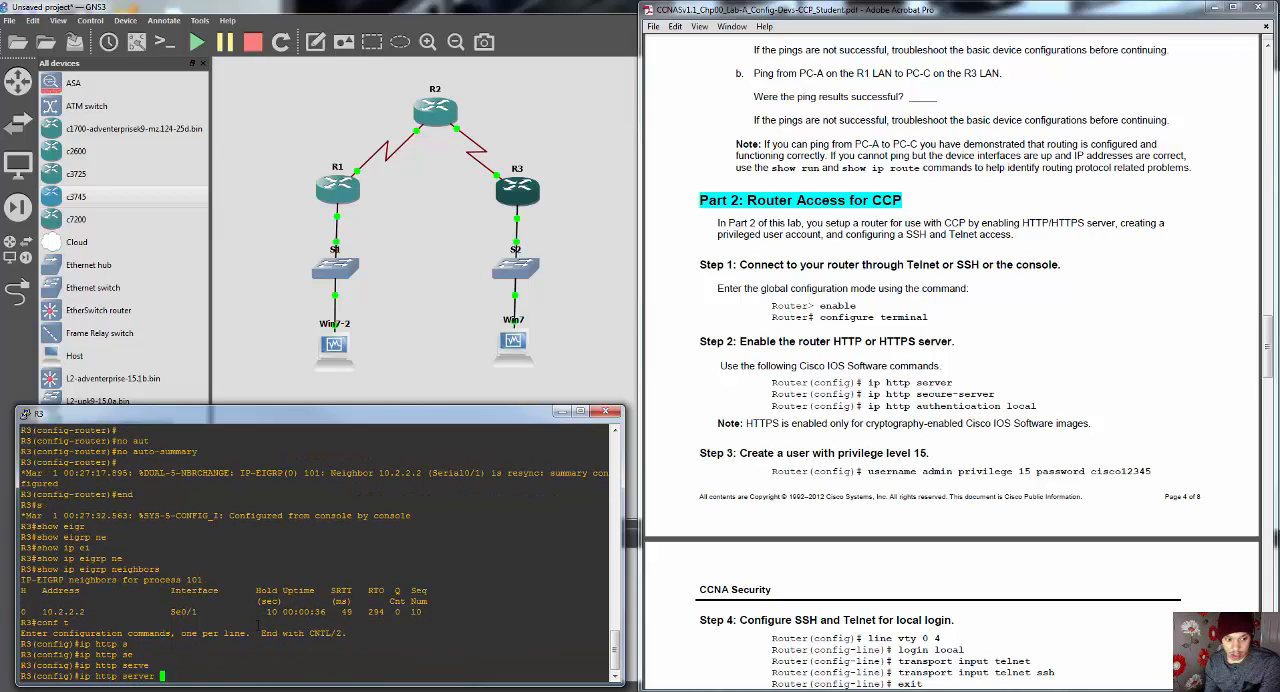
pyautogui.press('Return')
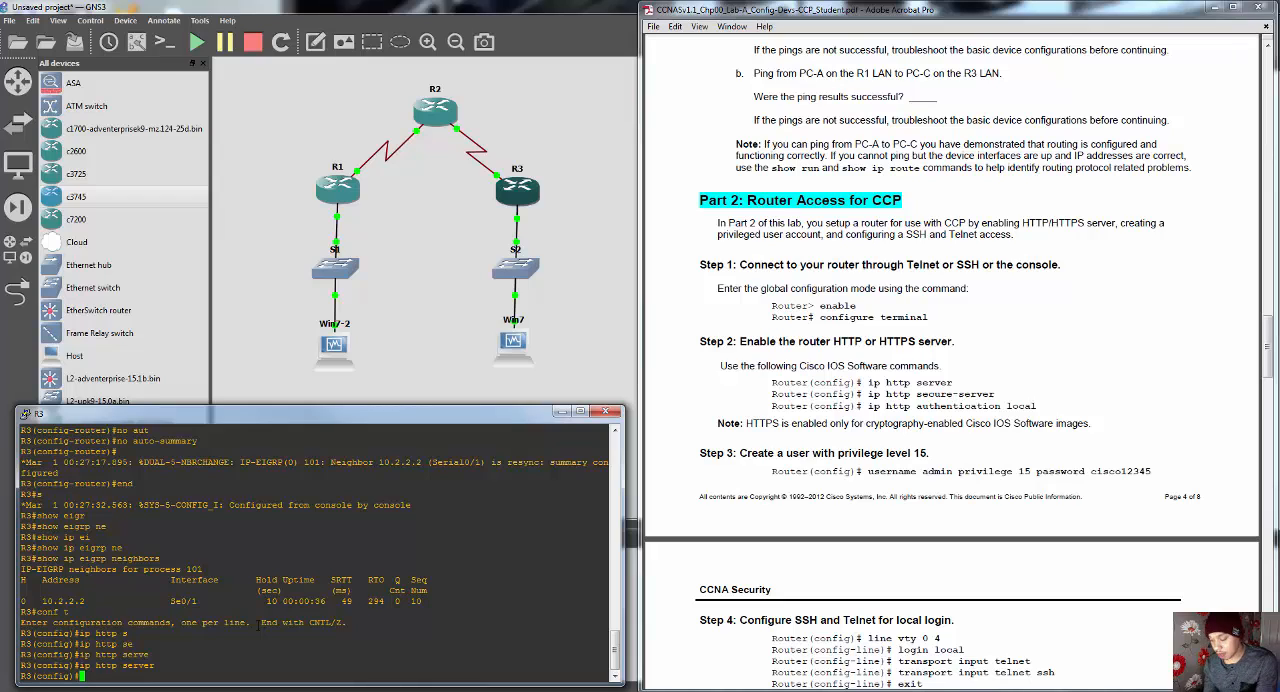
# Step: Enable the HTTPS server on R3 with "ip http secure-server"
pyautogui.write('ip h')
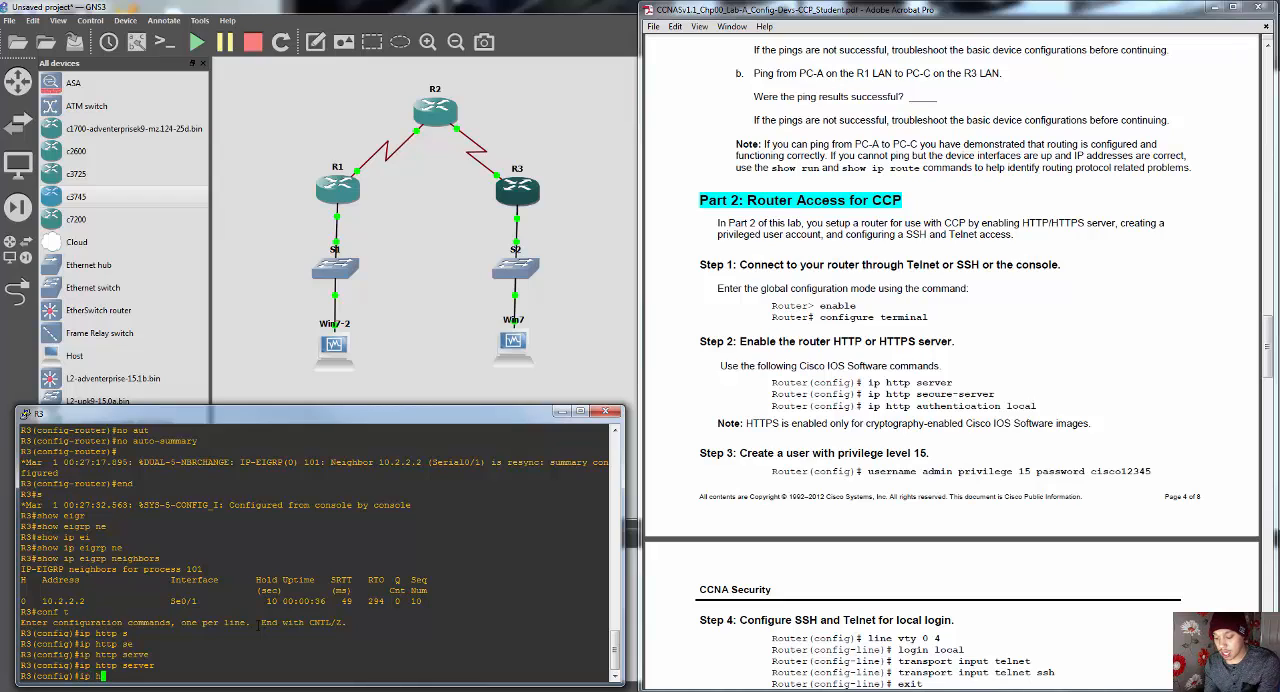
pyautogui.write('ttp se')
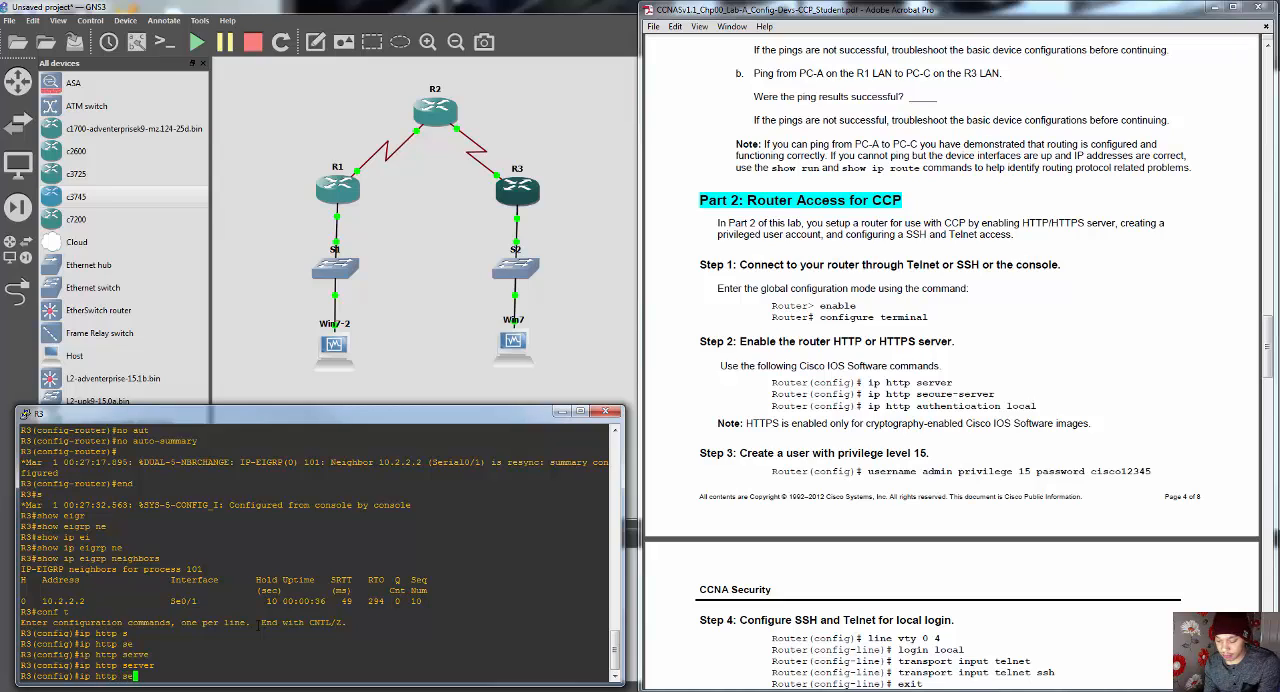
pyautogui.write('c')
pyautogui.press('Tab')
pyautogui.write('s')
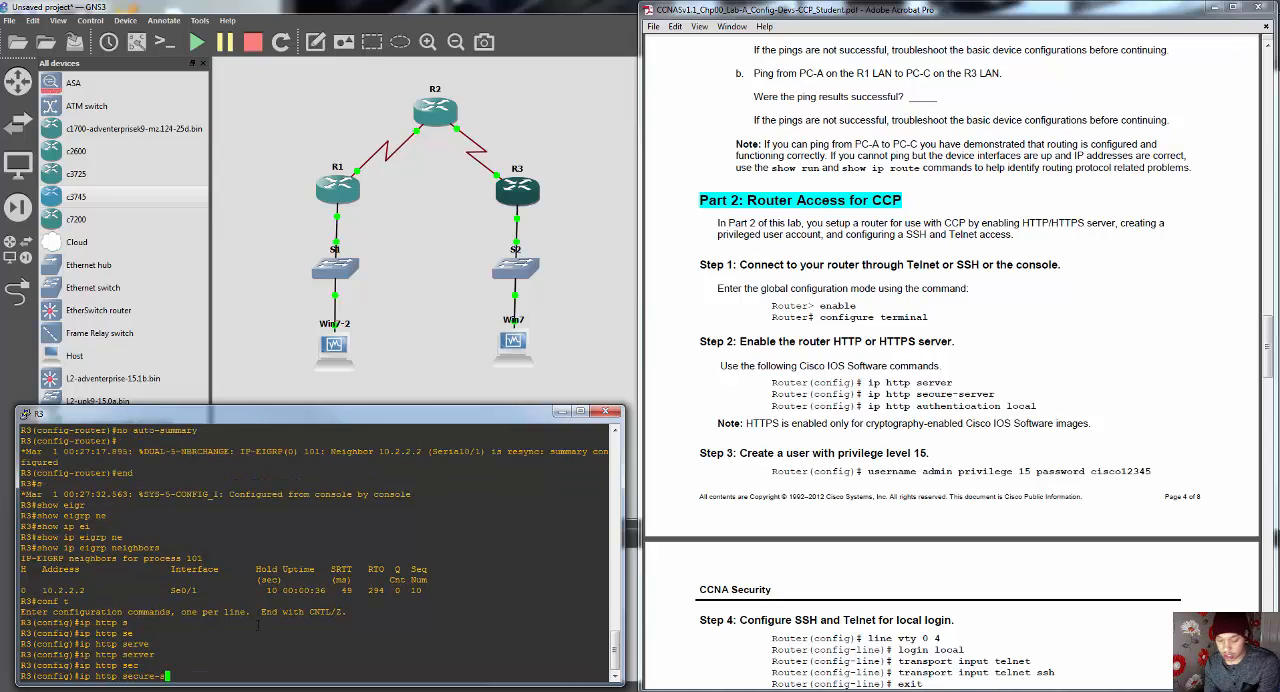
pyautogui.press('Tab')
pyautogui.press('Return')
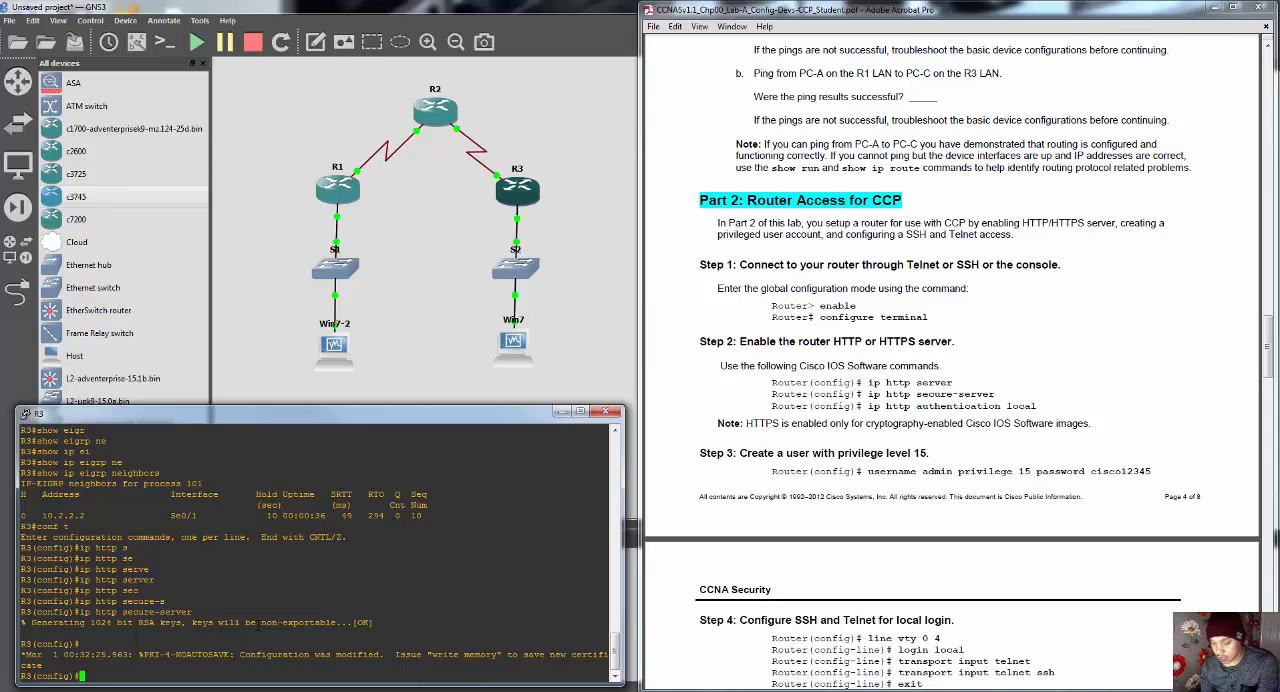
# Step: Set R3's HTTP authentication to the local user database with "ip http authentication local"
pyautogui.write('ip ')
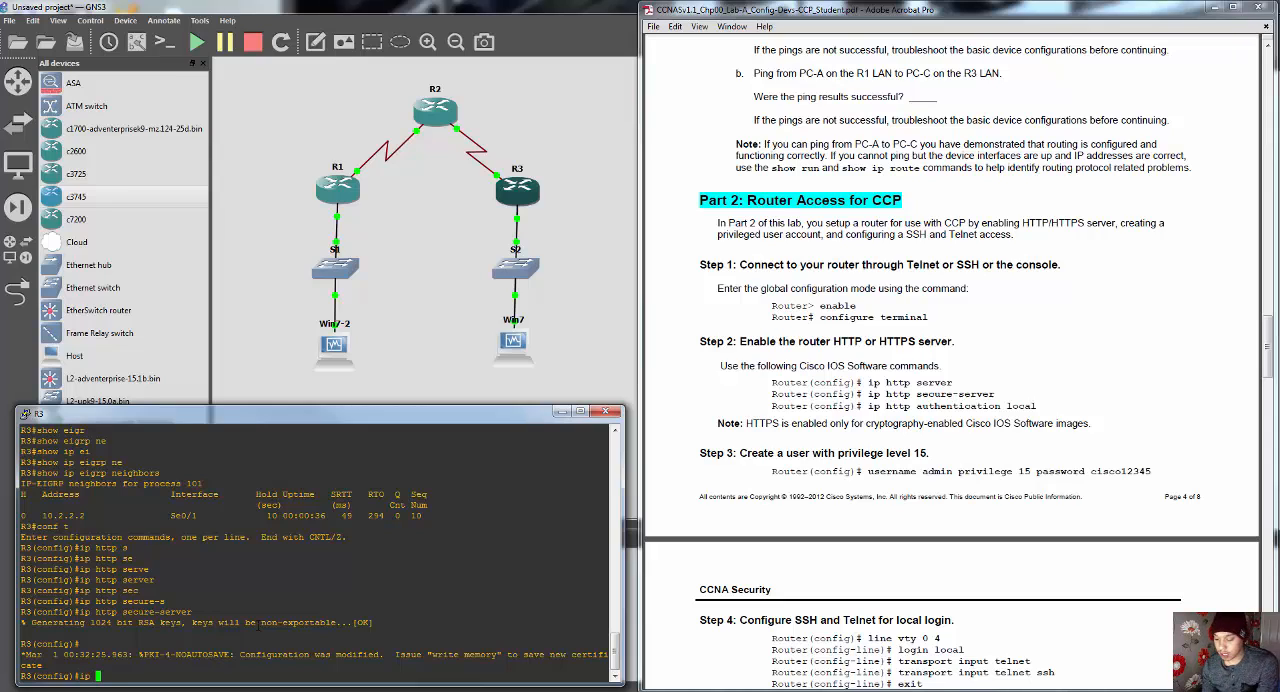
pyautogui.write('http a')
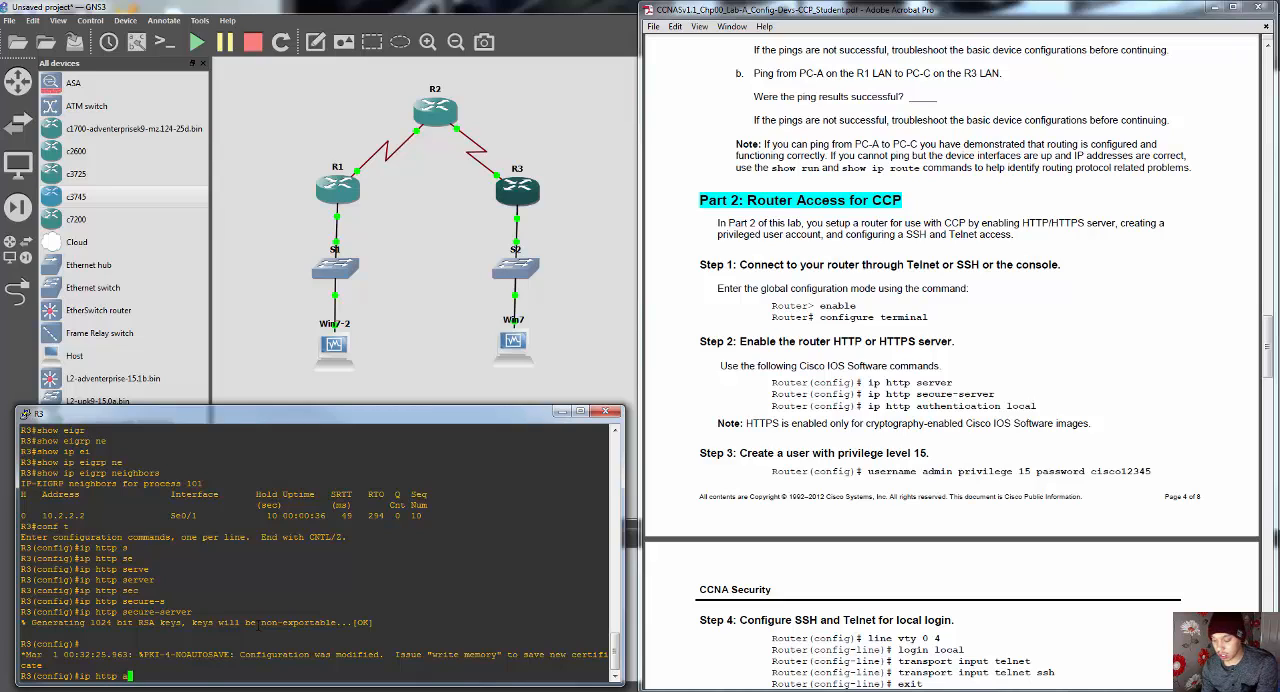
pyautogui.write('uth')
pyautogui.press('Tab')
pyautogui.write('tool')
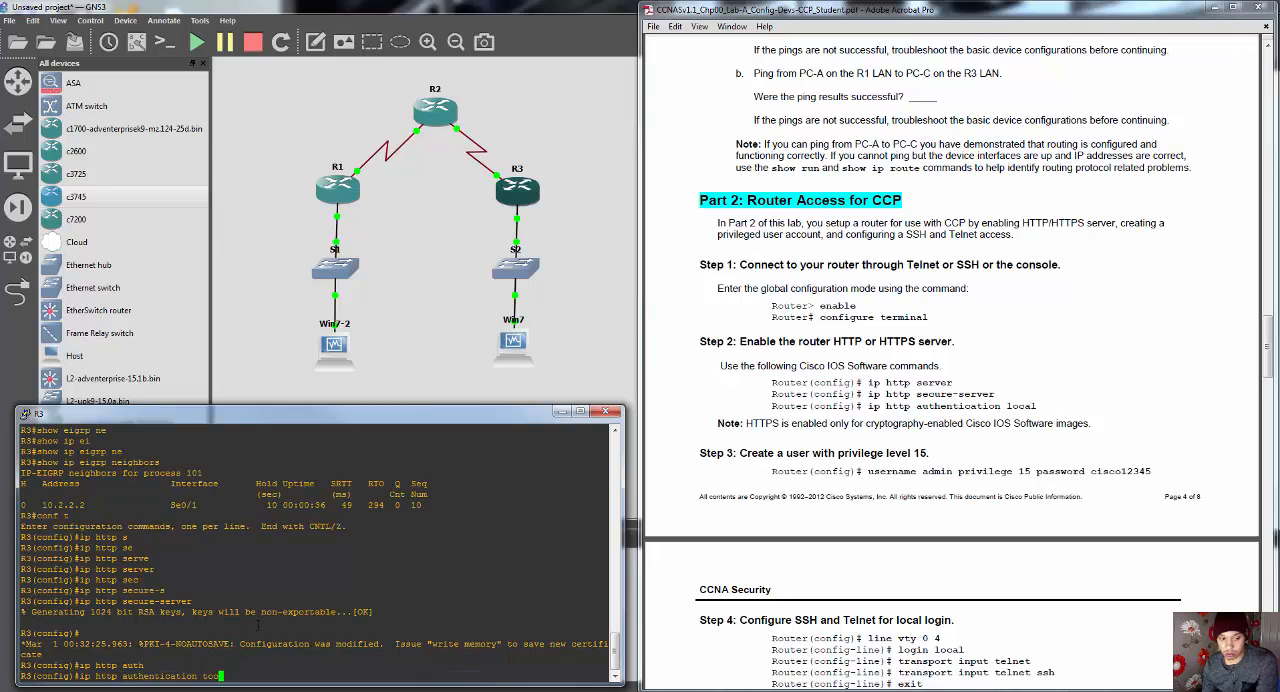
pyautogui.press('Return')
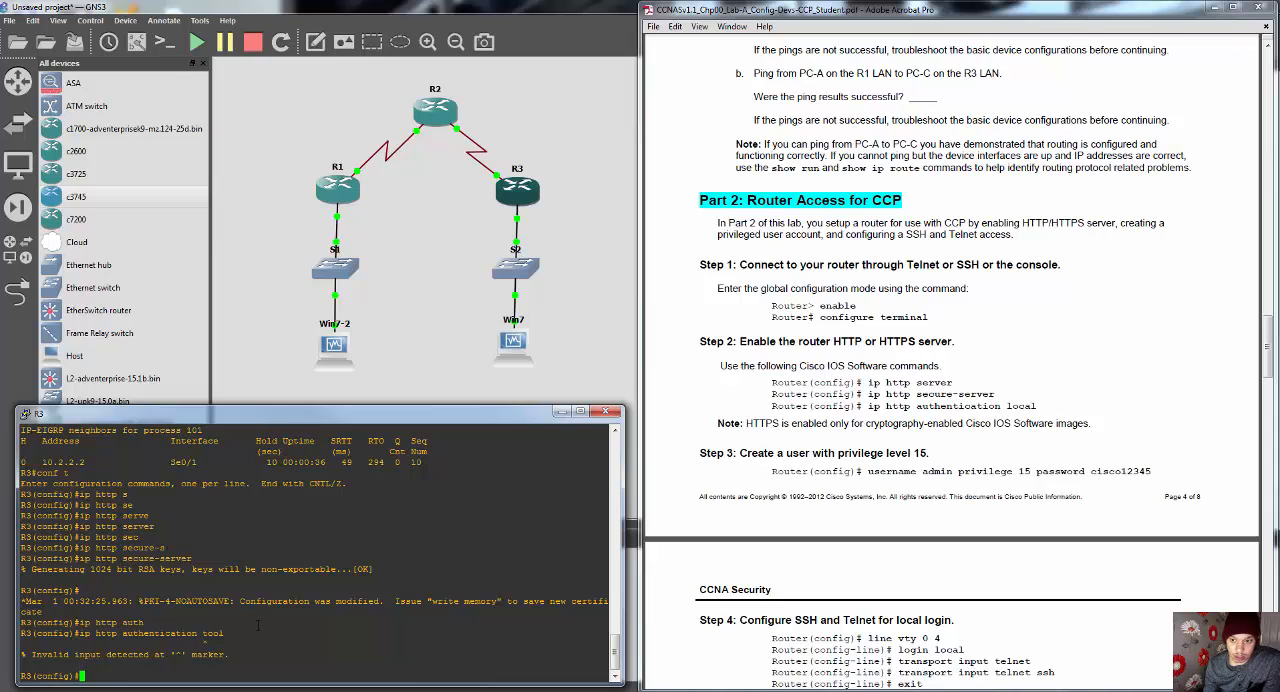
pyautogui.press('Up')
pyautogui.press('BackSpace')
pyautogui.press('BackSpace')
pyautogui.press('BackSpace')
pyautogui.press('BackSpace')
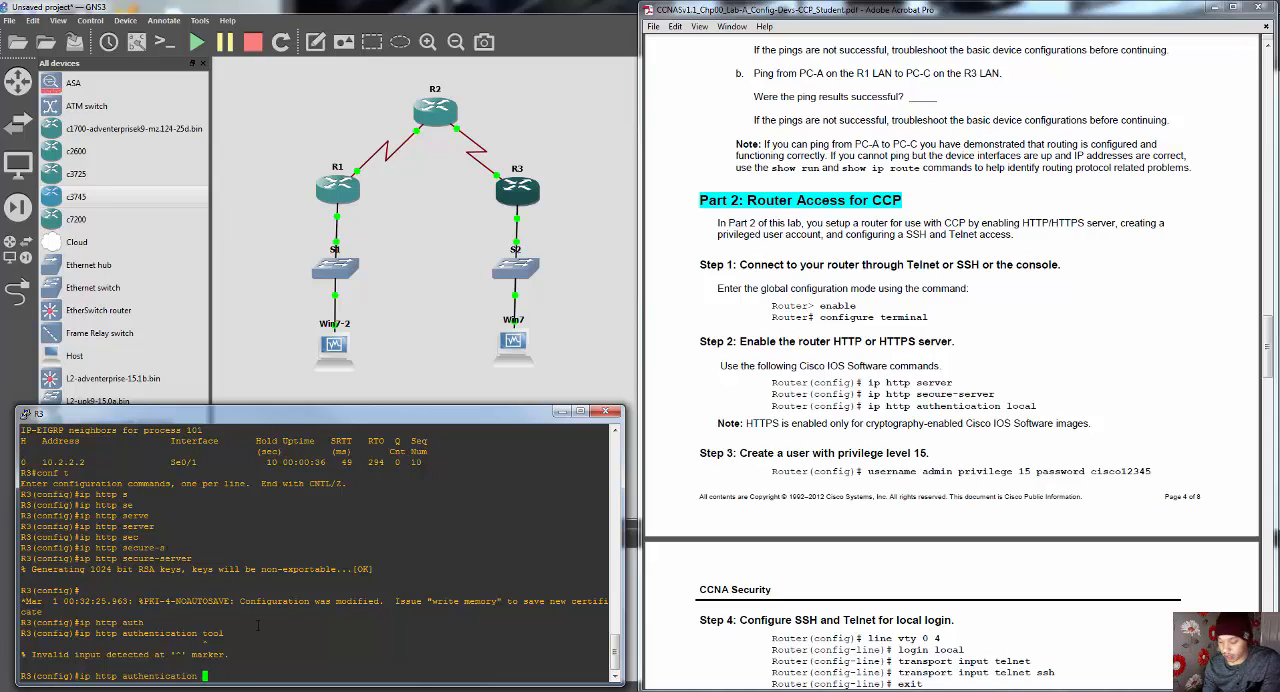
pyautogui.write('local')
pyautogui.press('Return')
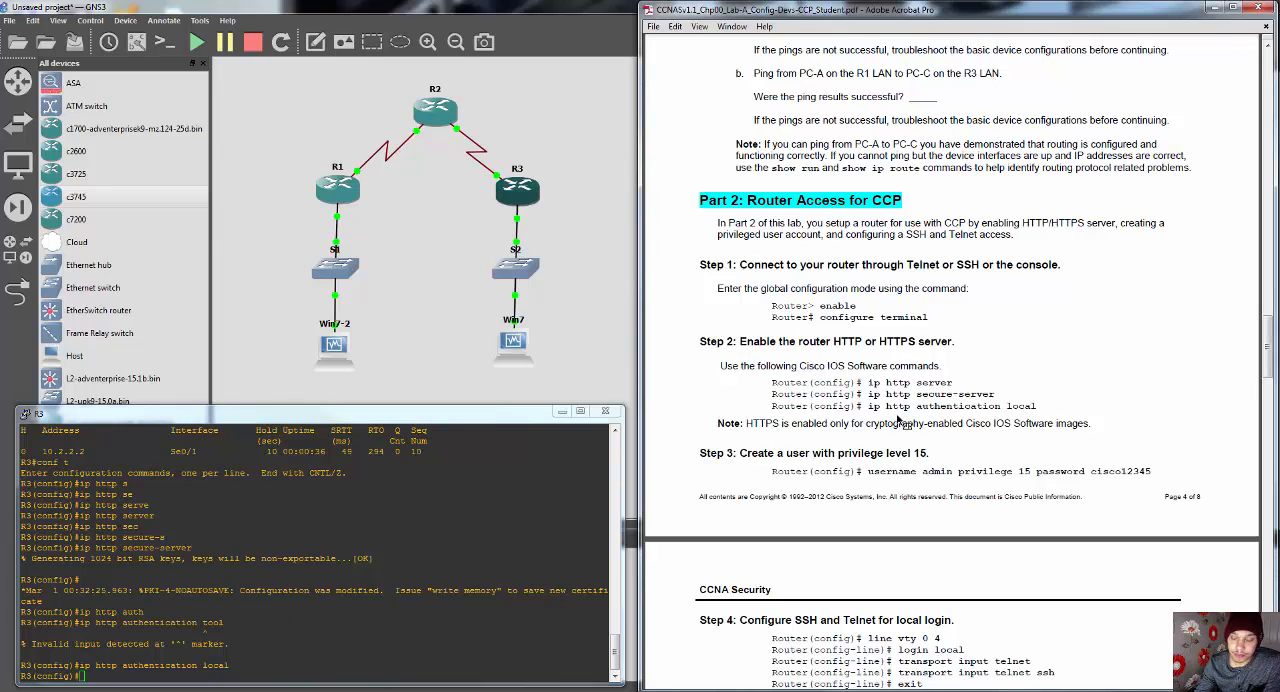
pyautogui.scroll(-2, 897, 423)
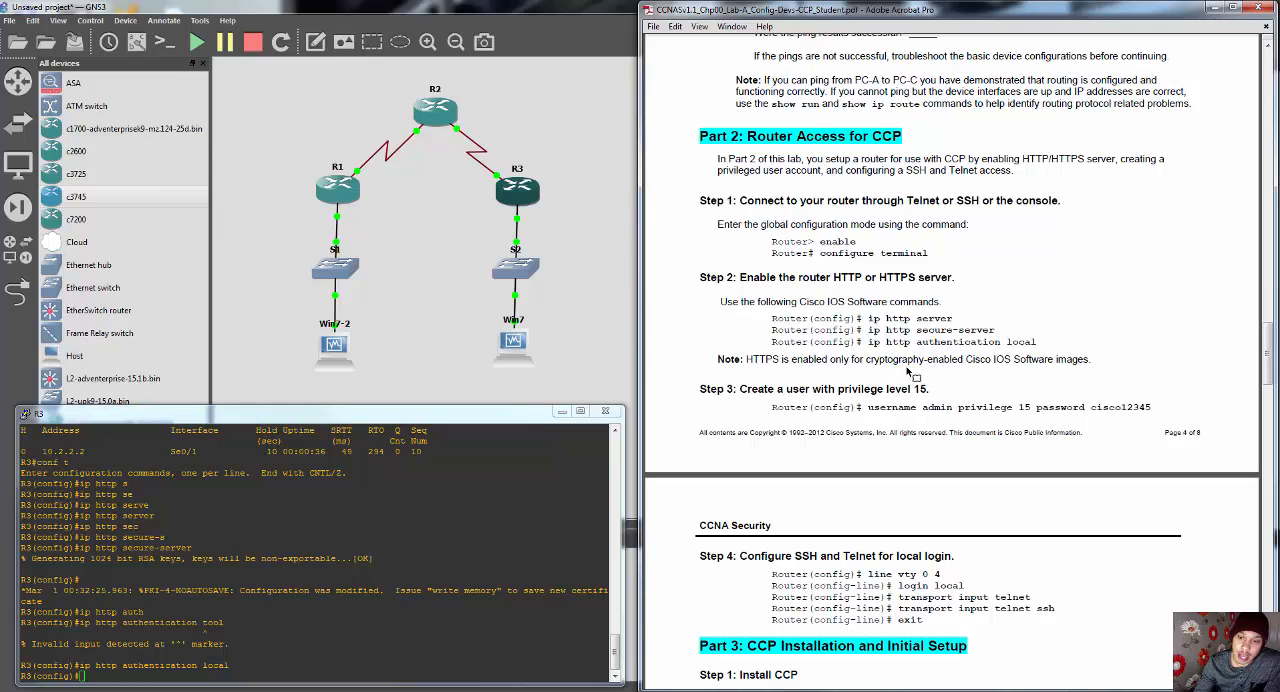
# Step: Create the user admin on R3 with privilege level 15 and the account password specified in the lab guide
pyautogui.scroll(-2, 938, 422)
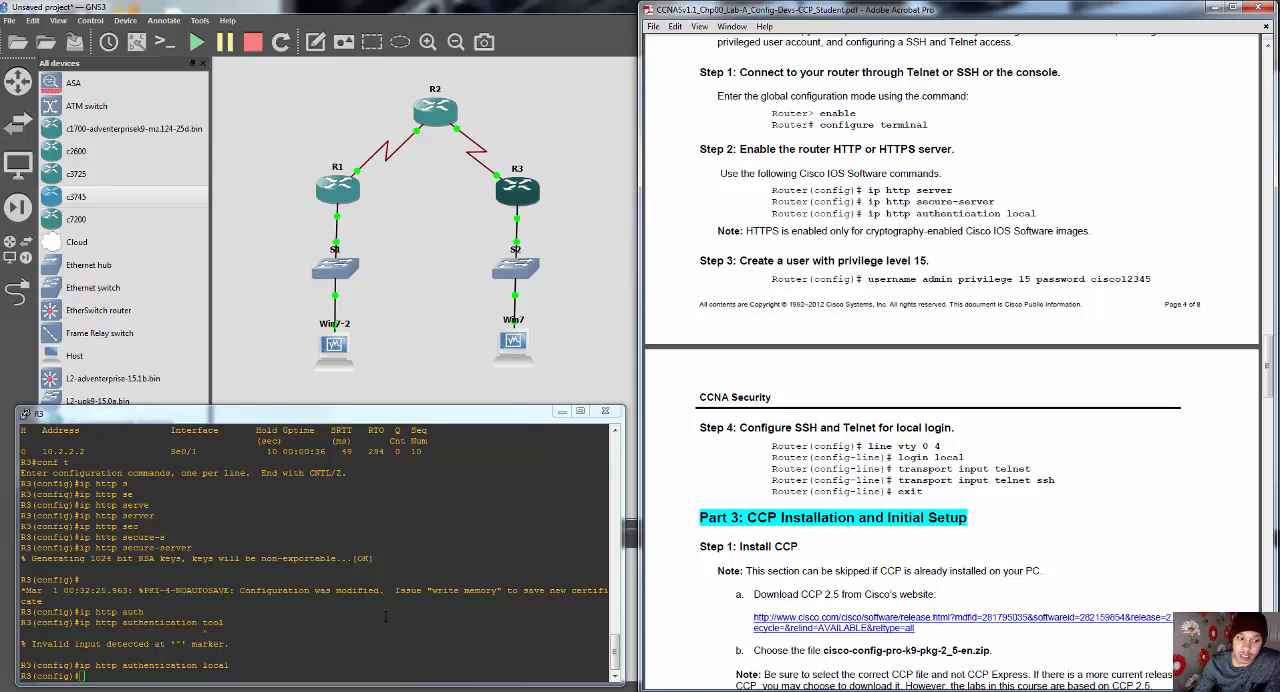
pyautogui.click(127, 682)
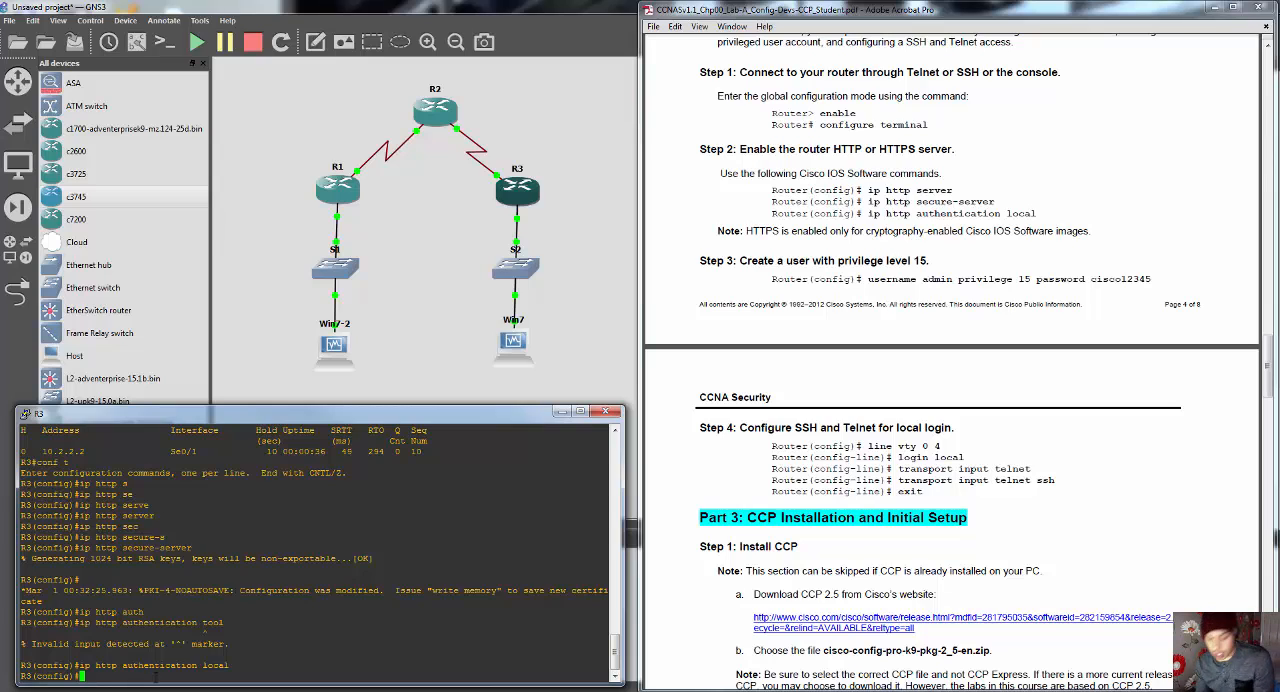
pyautogui.write('username ')
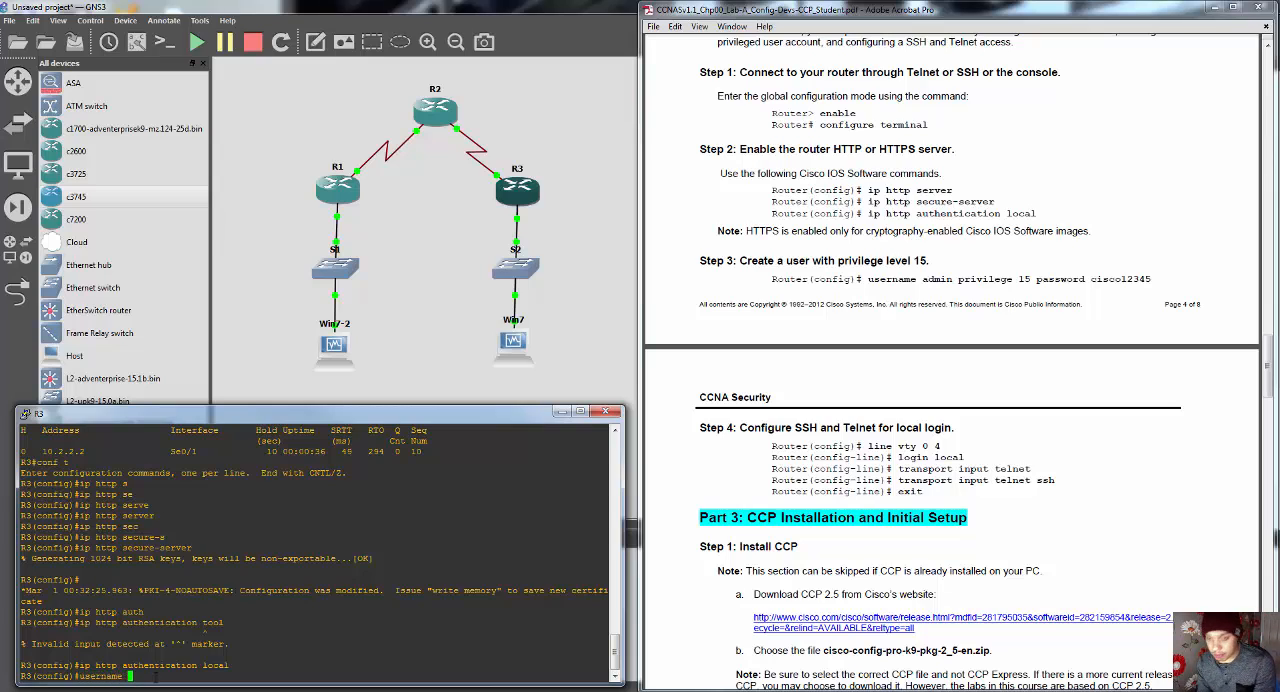
pyautogui.write('admin')
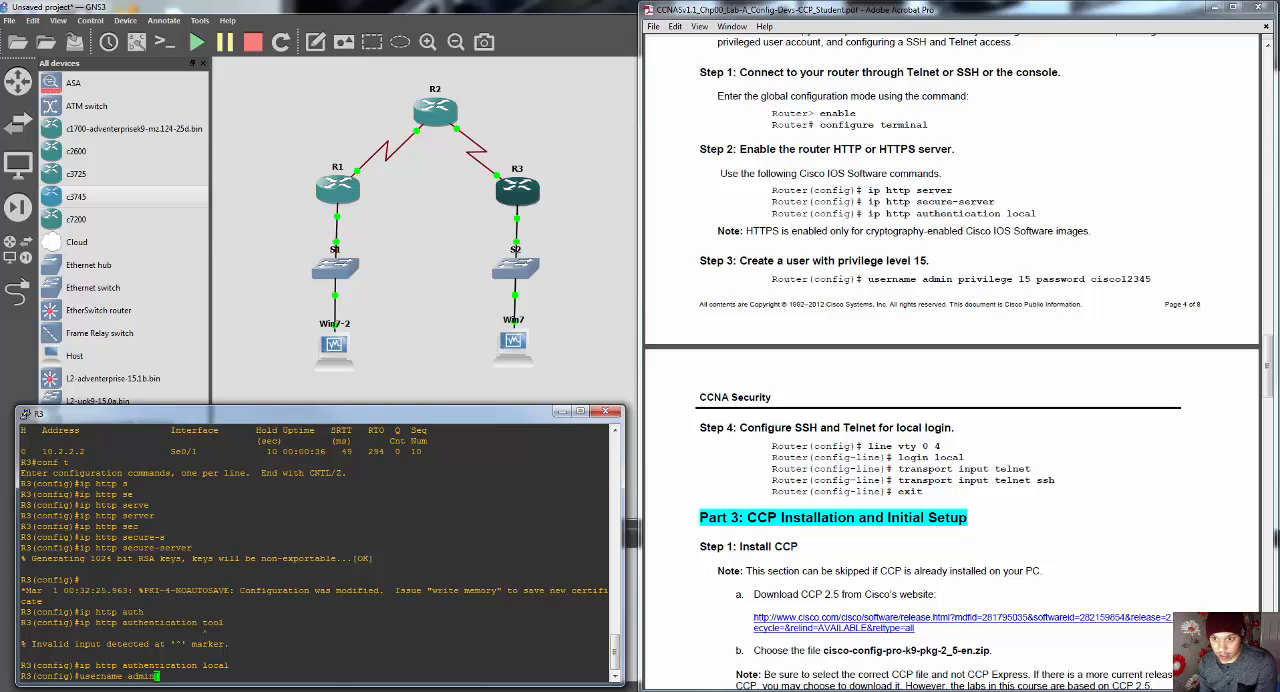
pyautogui.write(' pr')
pyautogui.press('Tab')
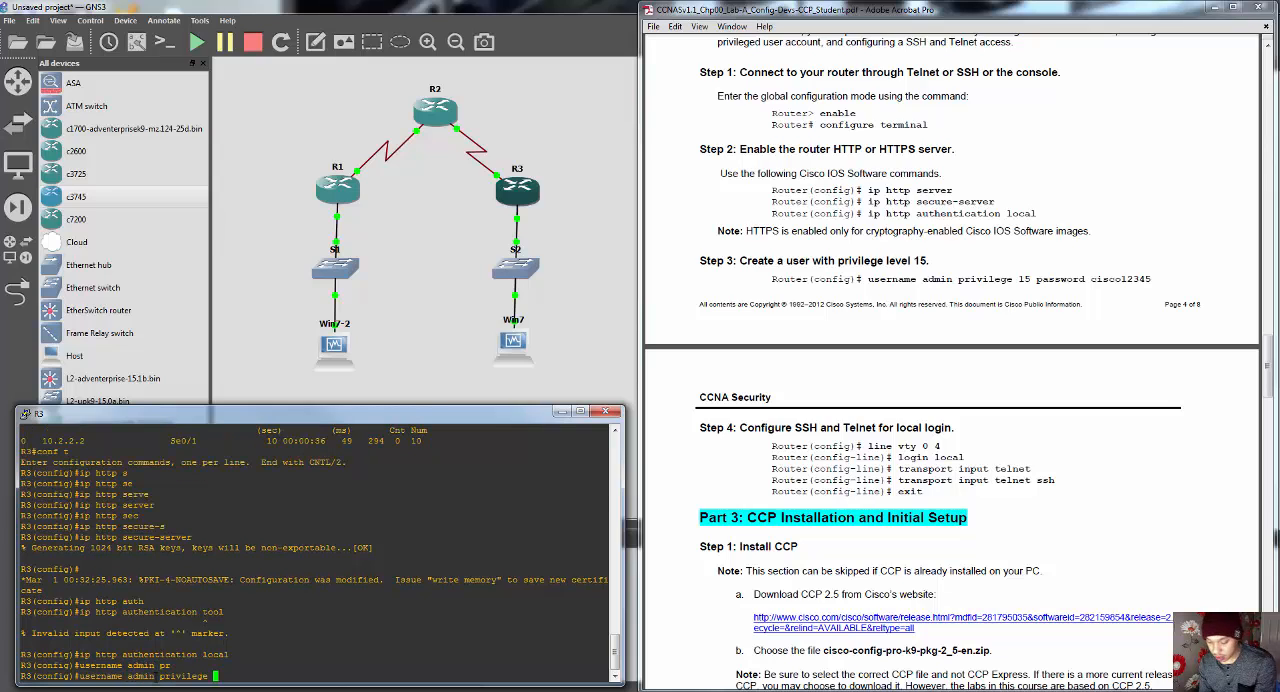
pyautogui.write('15 pass')
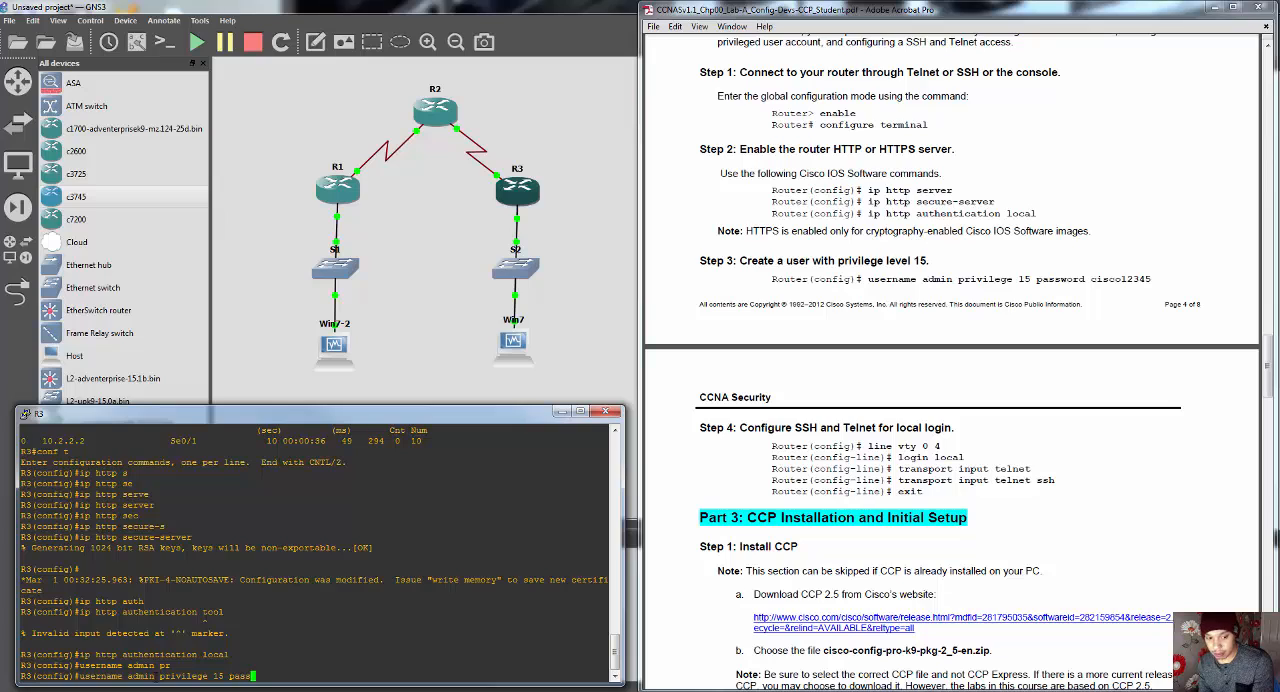
pyautogui.press('Tab')
pyautogui.write('cis')
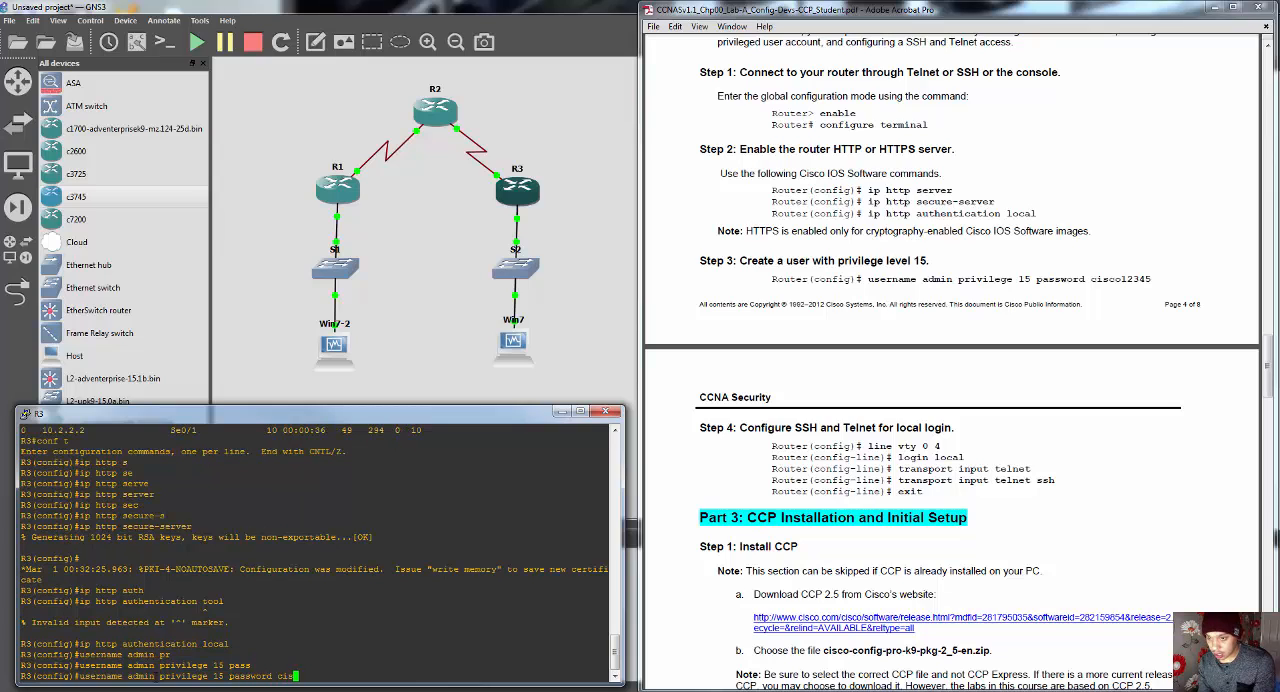
pyautogui.write('co12')
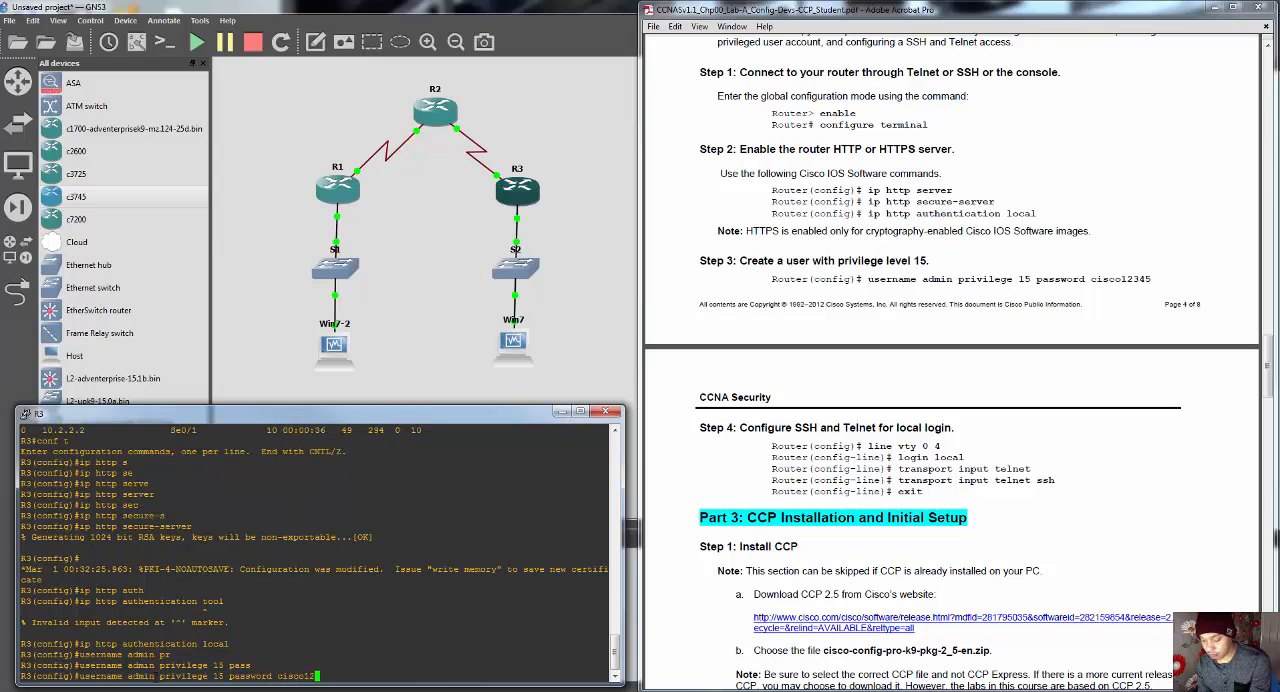
pyautogui.write('345')
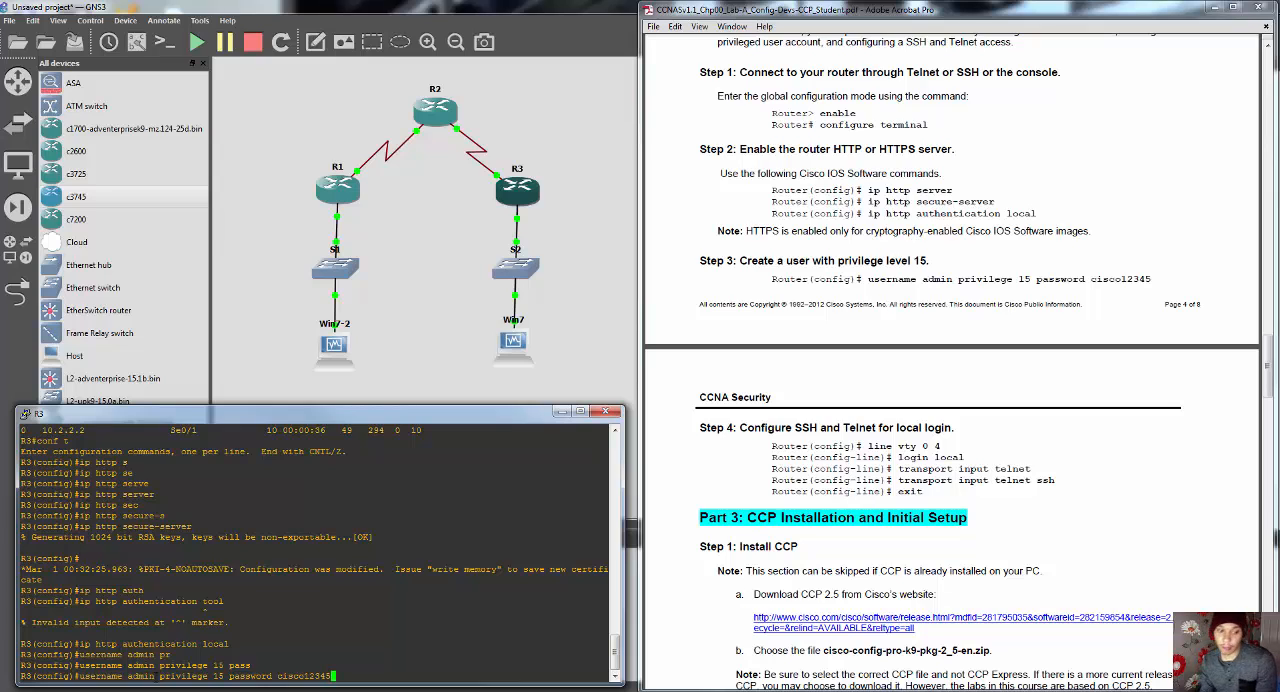
pyautogui.press('Return')
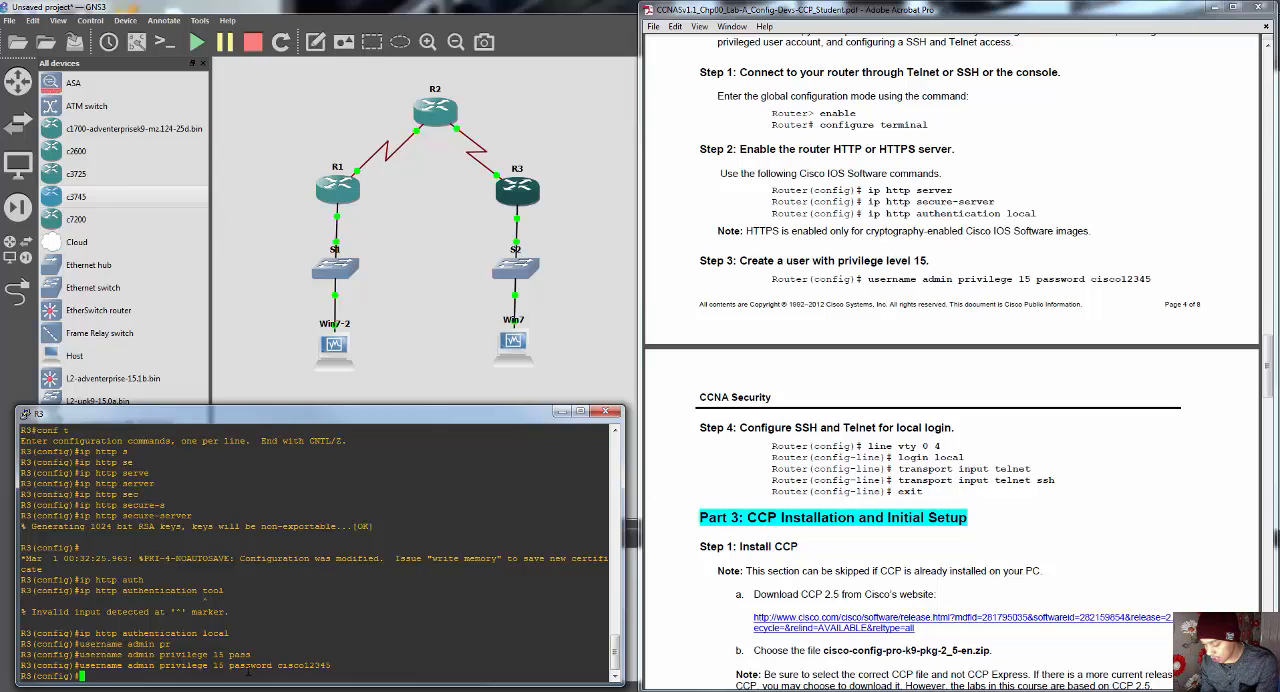
# Step: Enter R3's "line vty 0 4" configuration and enable local user authentication with "login local"
pyautogui.write('line vty 0 ')
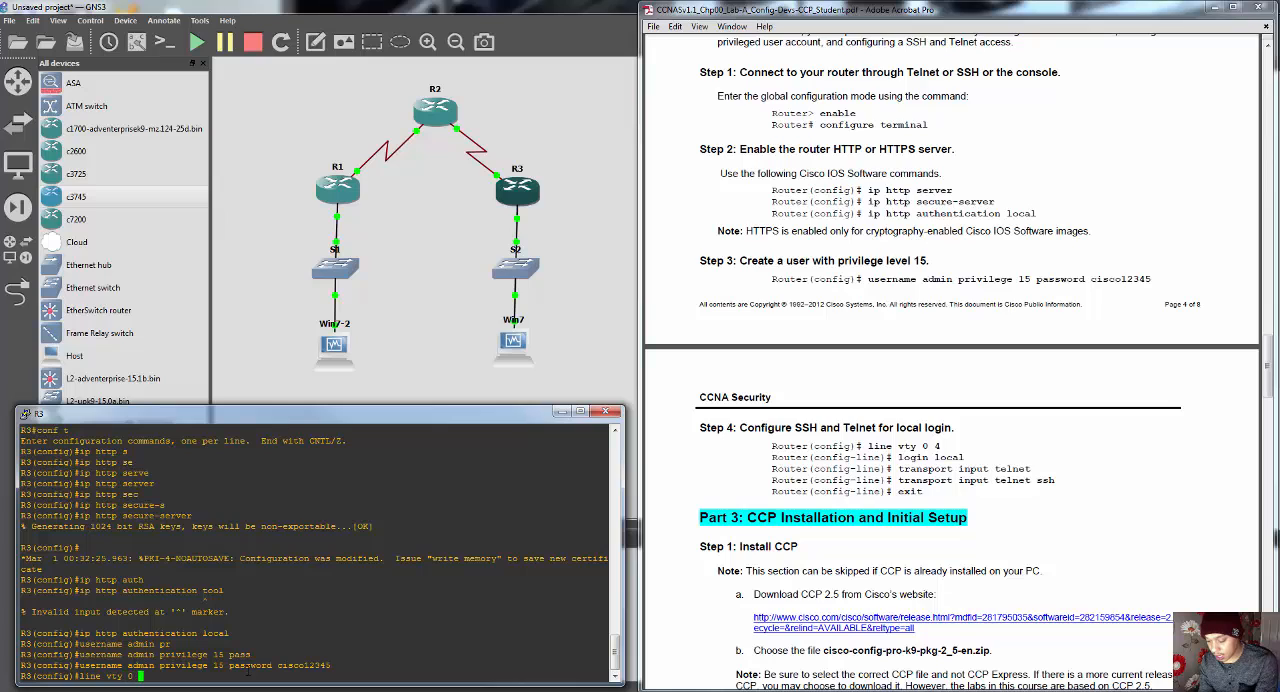
pyautogui.write('4')
pyautogui.press('Return')
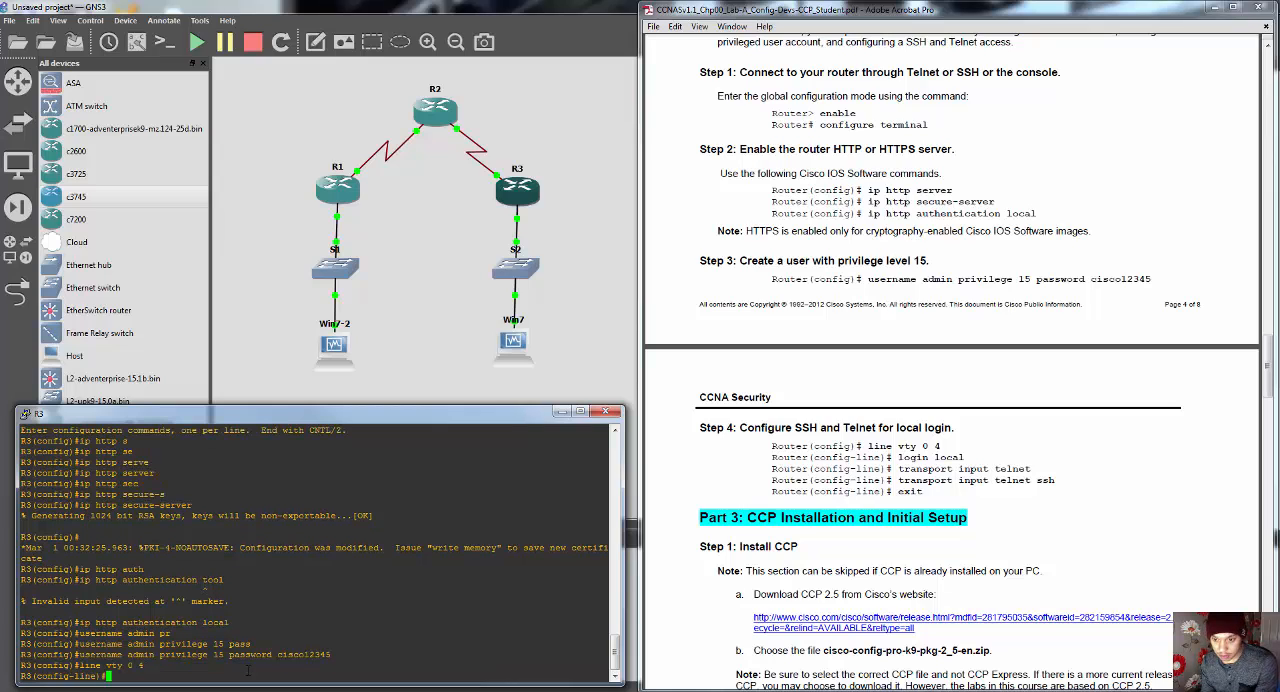
pyautogui.write('login local')
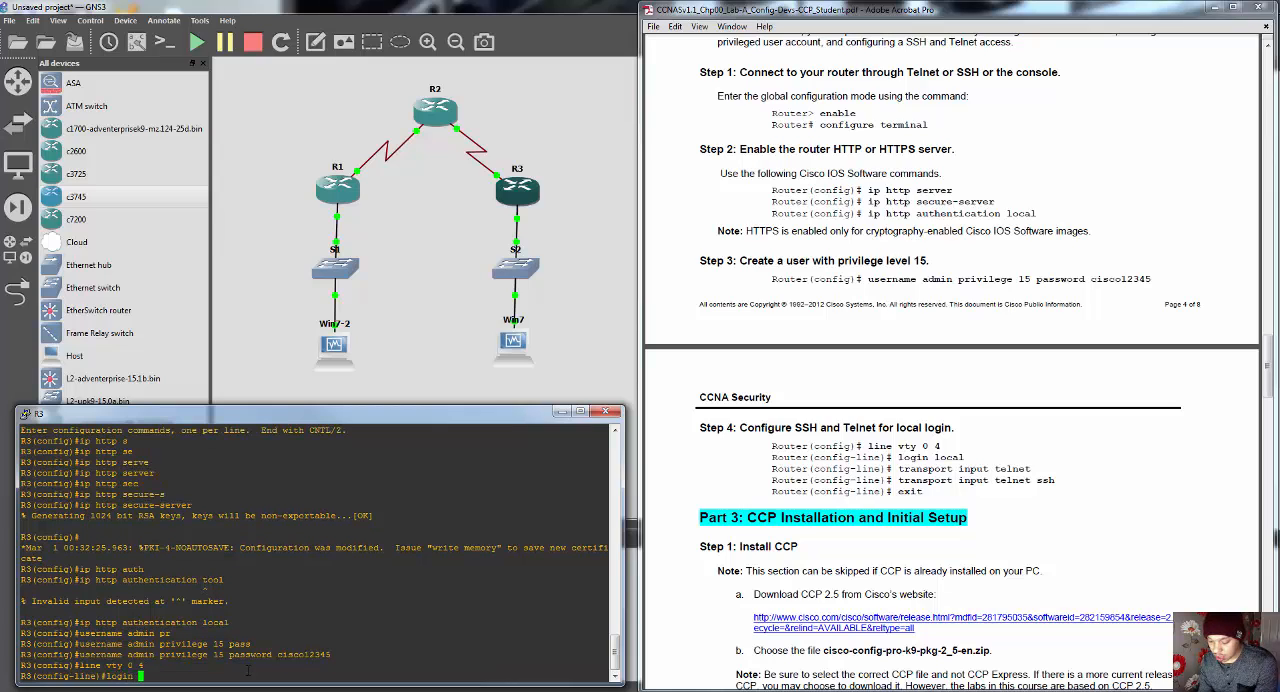
pyautogui.press('Return')
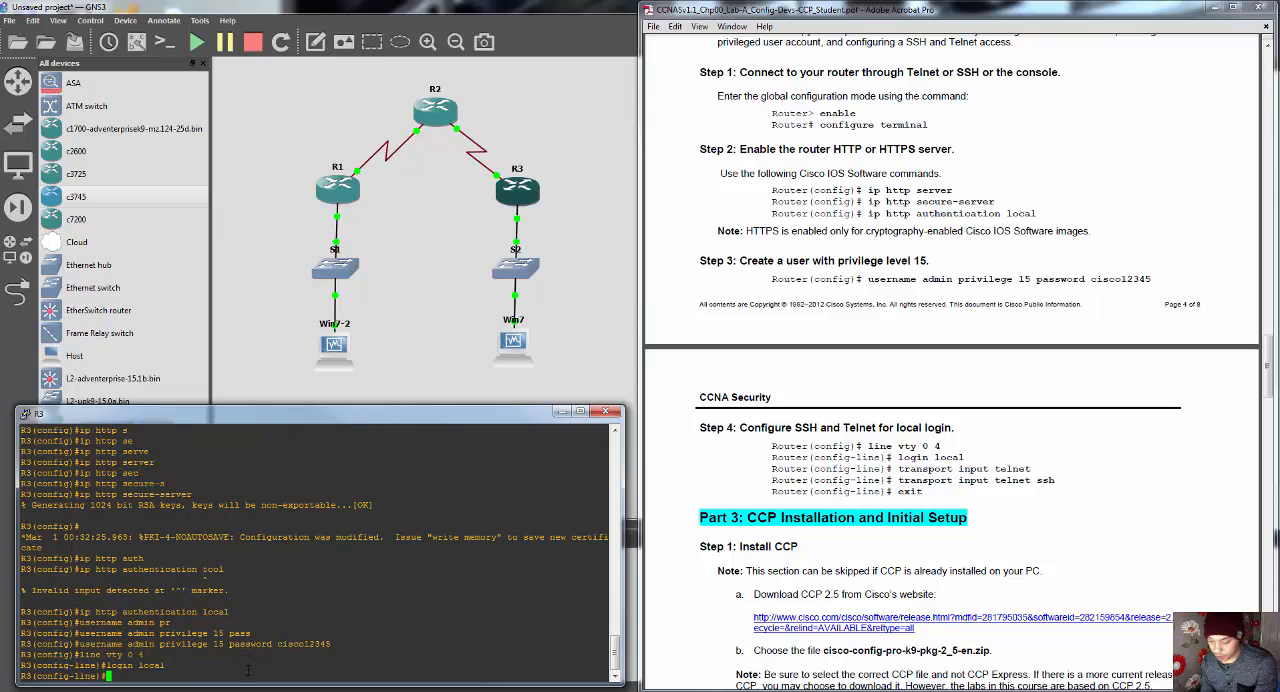
# Step: Allow Telnet on R3's vty lines with "transport input telnet"
pyautogui.write('transport')
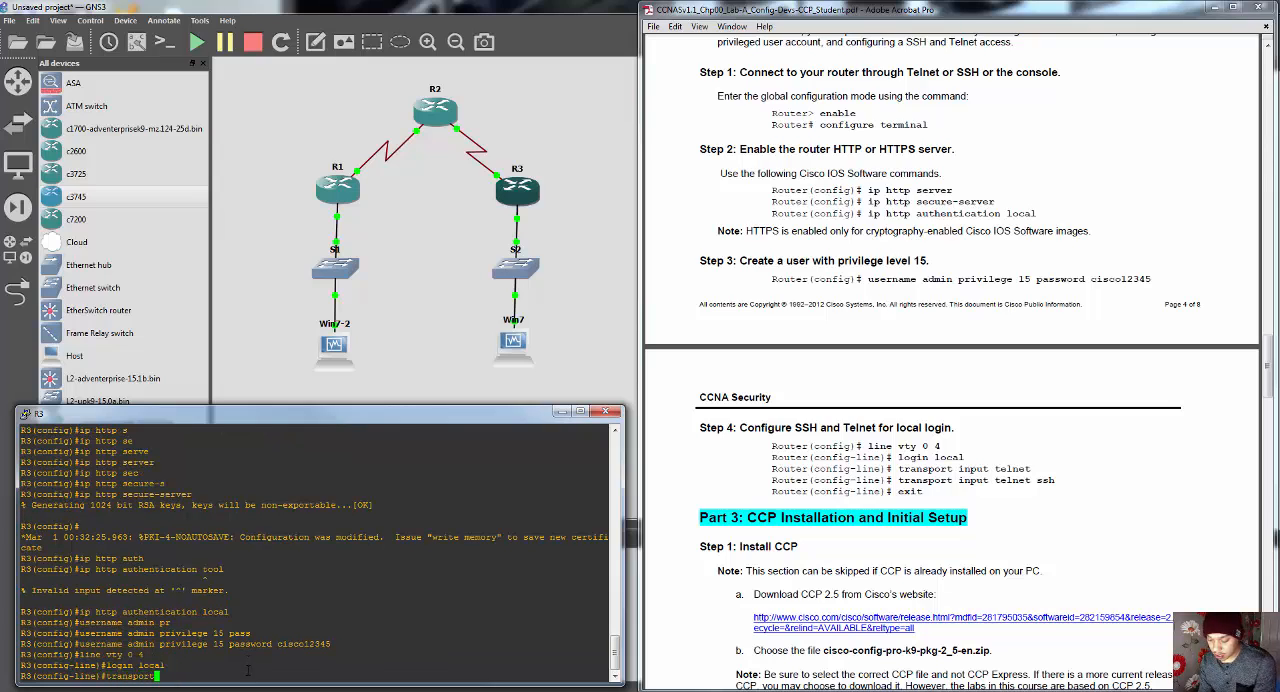
pyautogui.write(' inp')
pyautogui.press('Tab')
pyautogui.write('ssh')
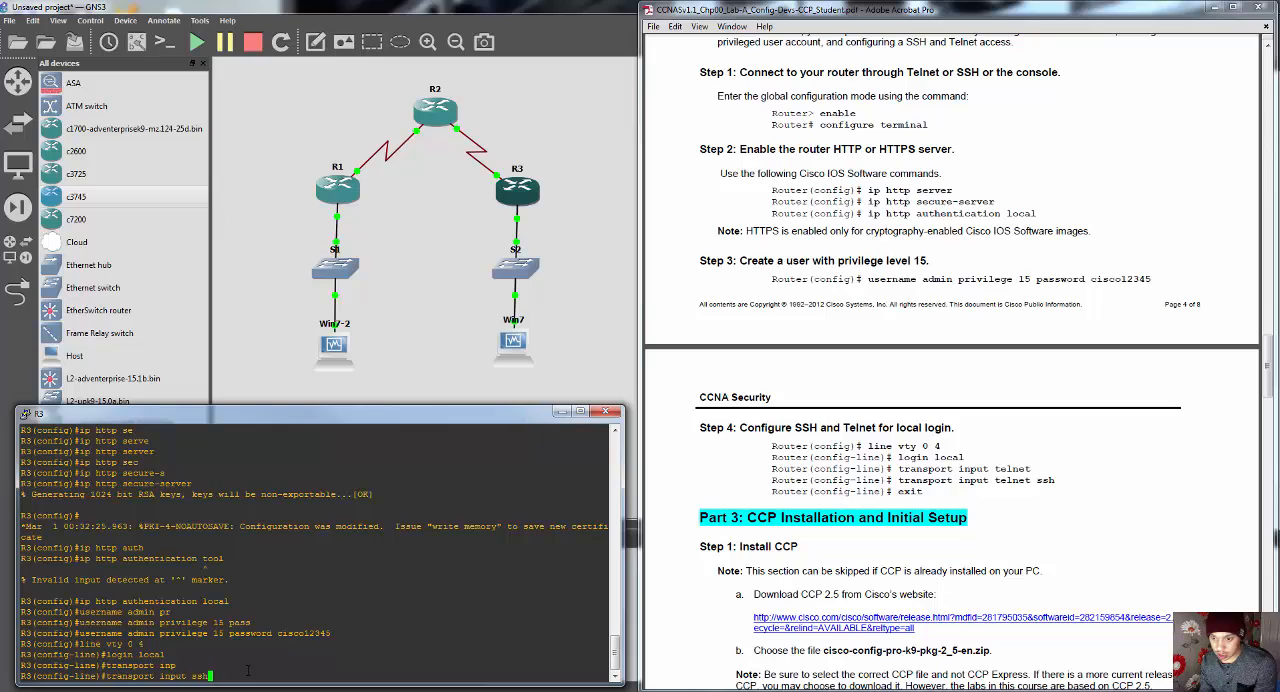
pyautogui.press('BackSpace')
pyautogui.press('BackSpace')
pyautogui.press('BackSpace')
pyautogui.press('BackSpace')
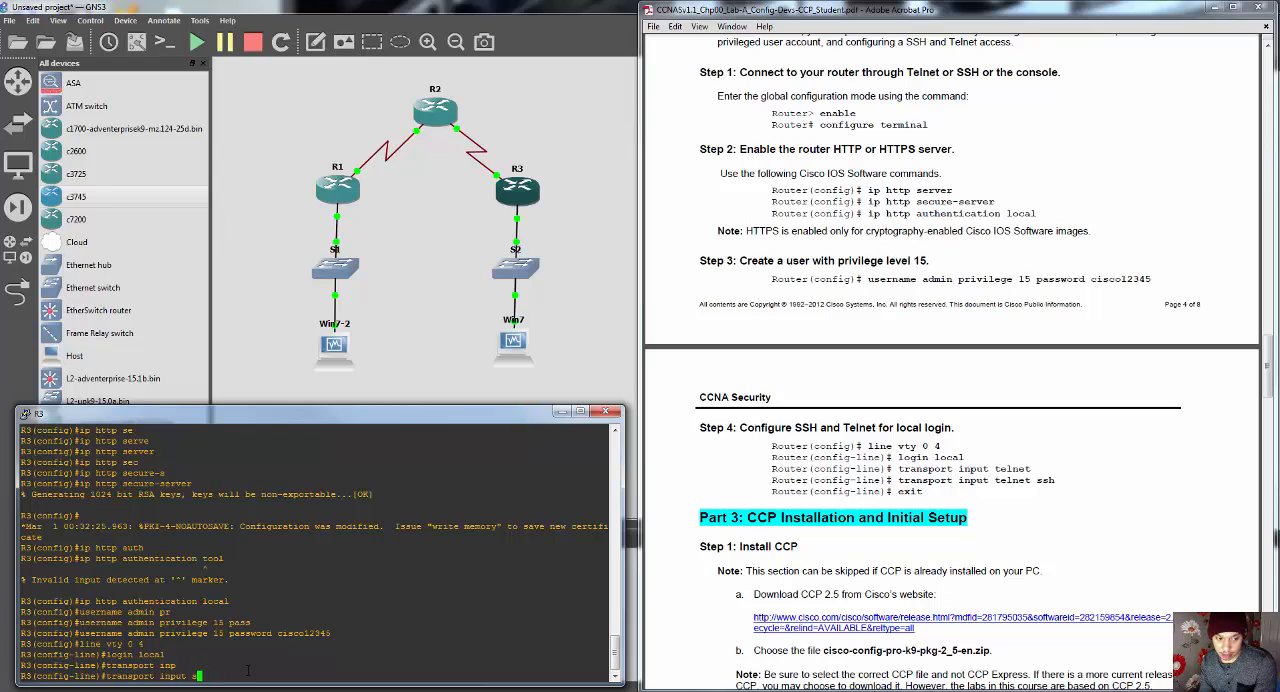
pyautogui.write('telnet')
pyautogui.press('Return')
# Step: Allow both Telnet and SSH on R3's vty lines with "transport input telnet ssh" and exit line configuration
pyautogui.write('t')
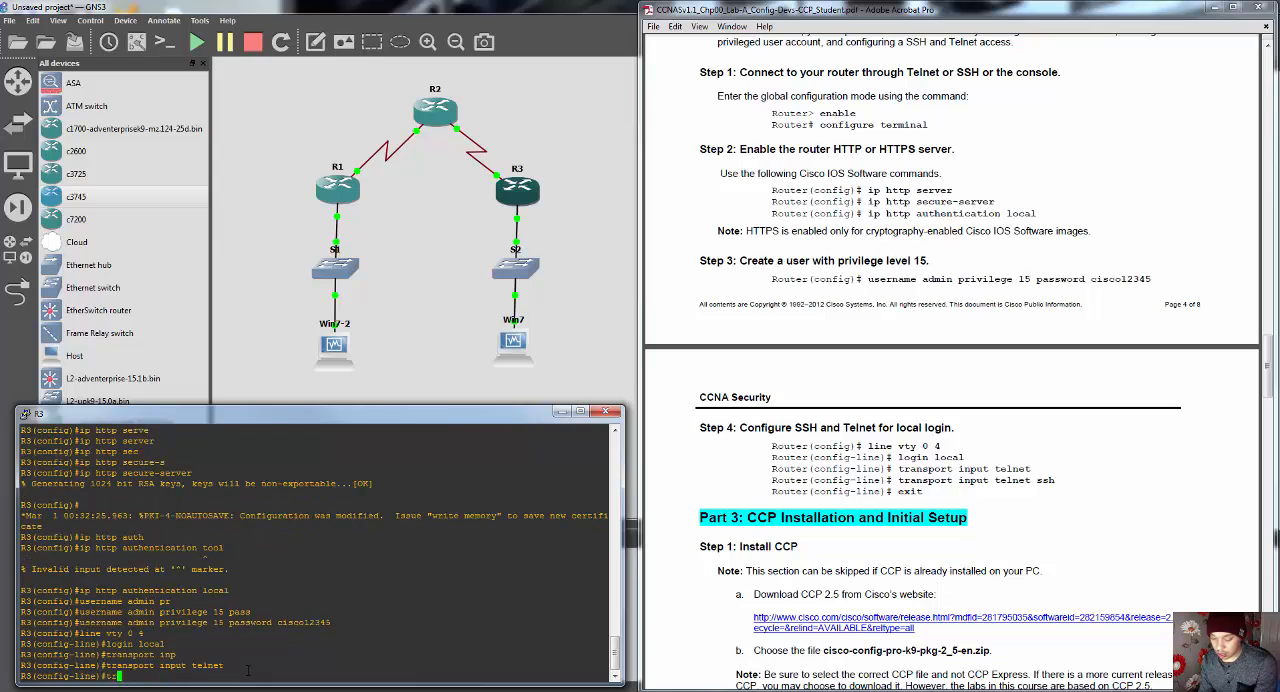
pyautogui.write('ransport input ')
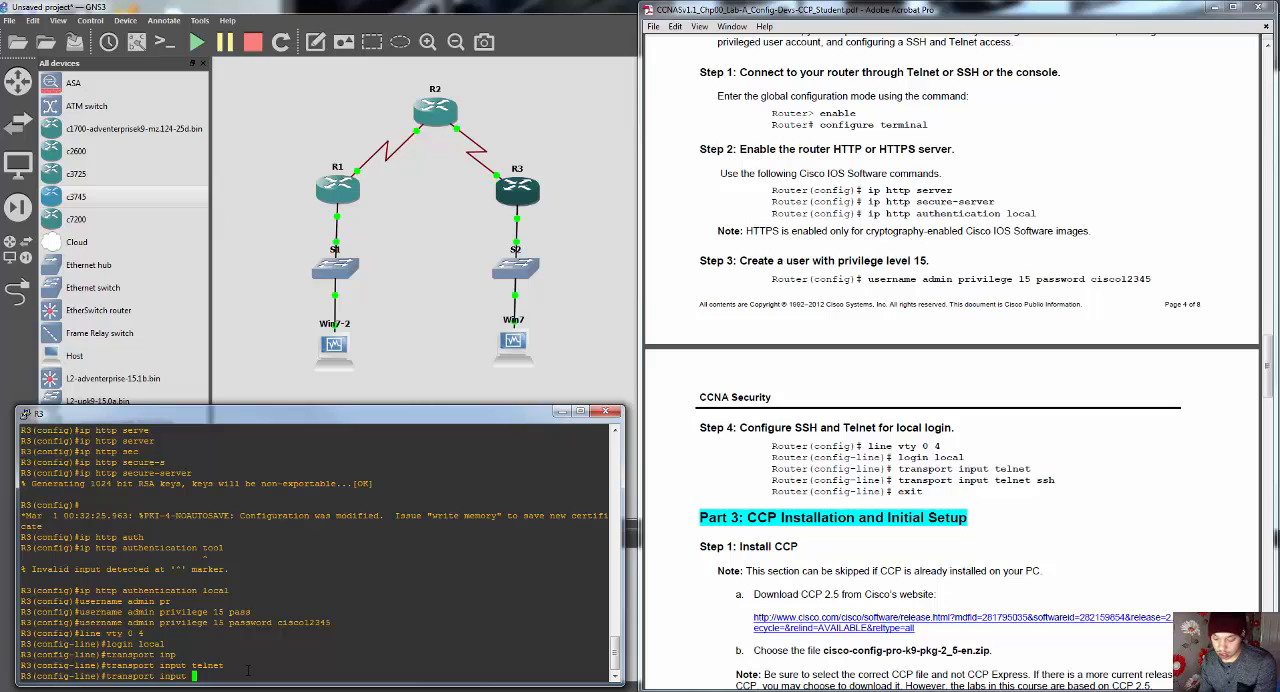
pyautogui.write('te')
pyautogui.press('Tab')
pyautogui.write('s')
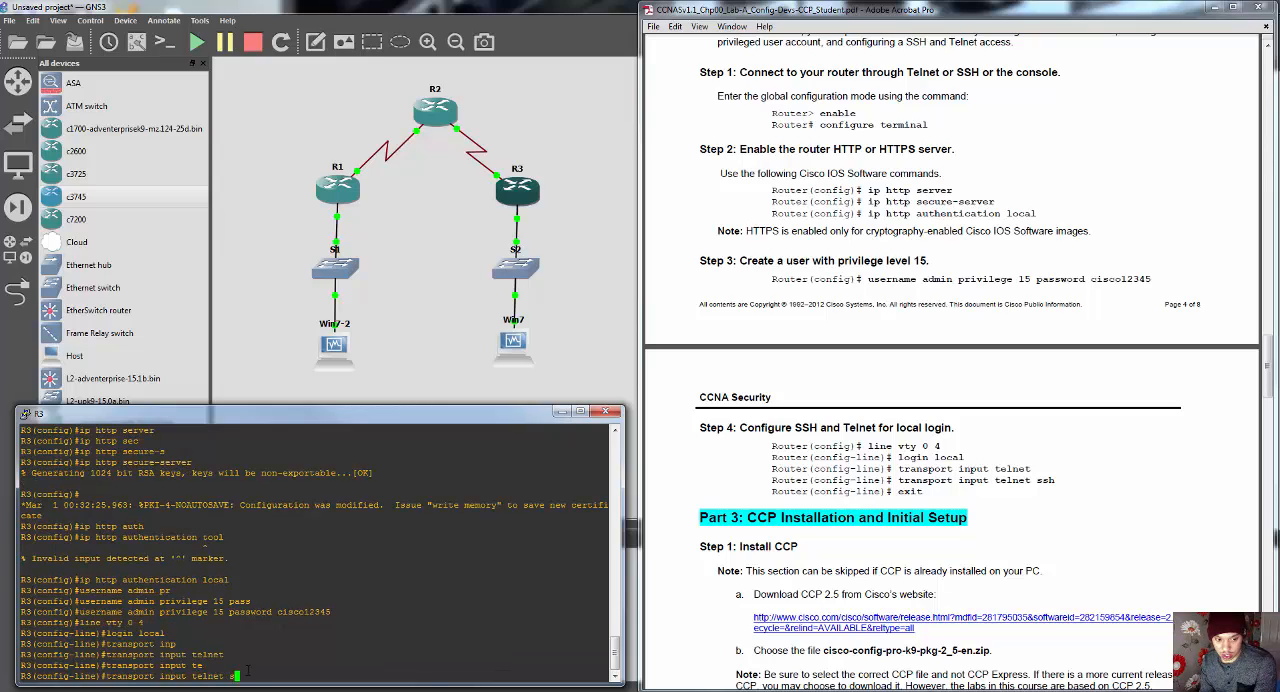
pyautogui.press('Tab')
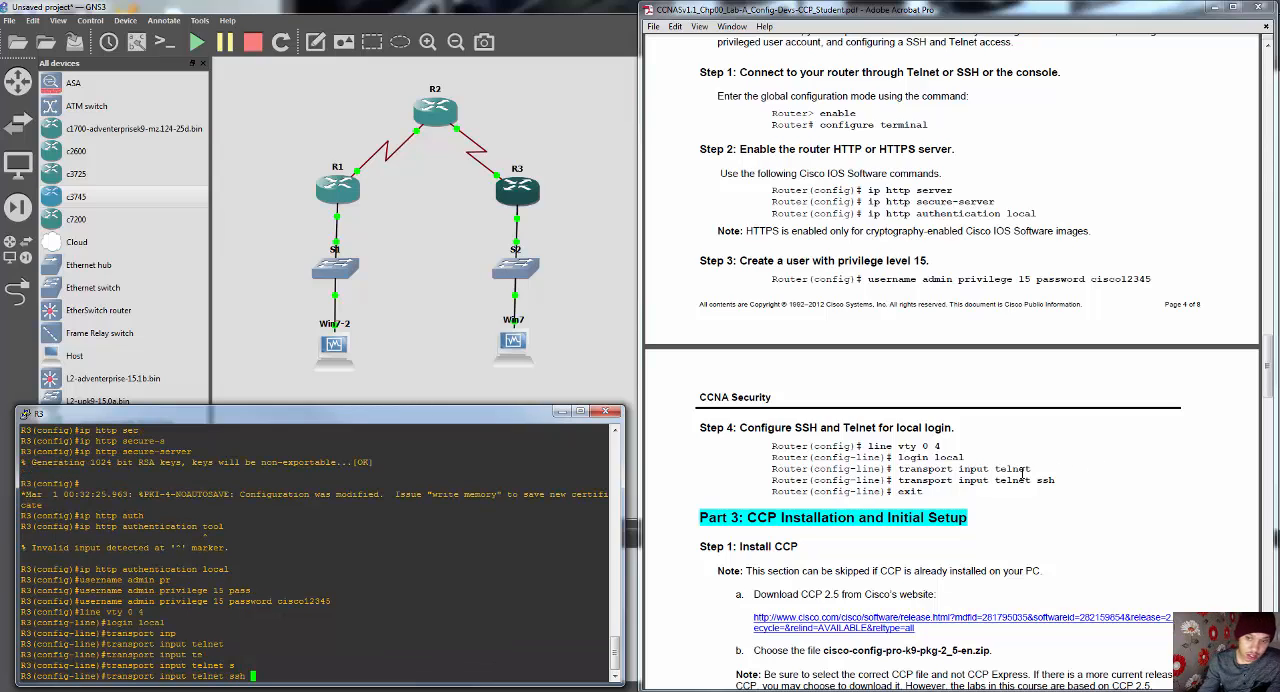
pyautogui.press('Return')
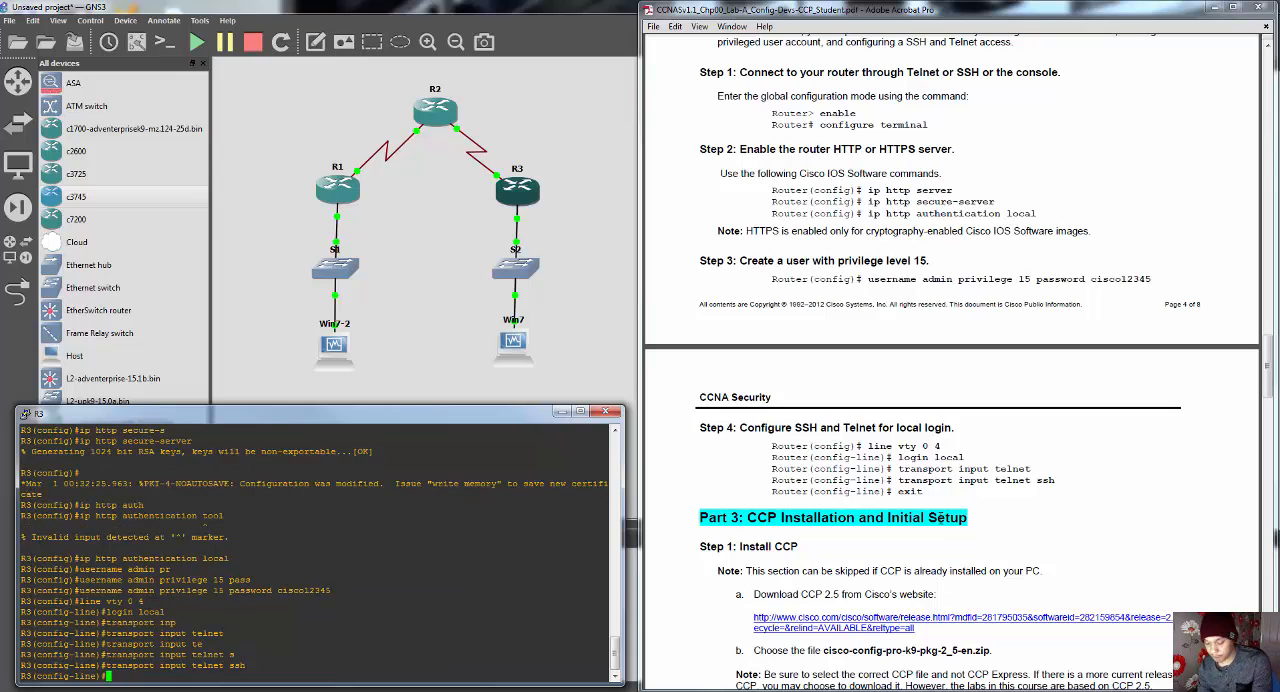
pyautogui.write('exit')
pyautogui.press('Return')
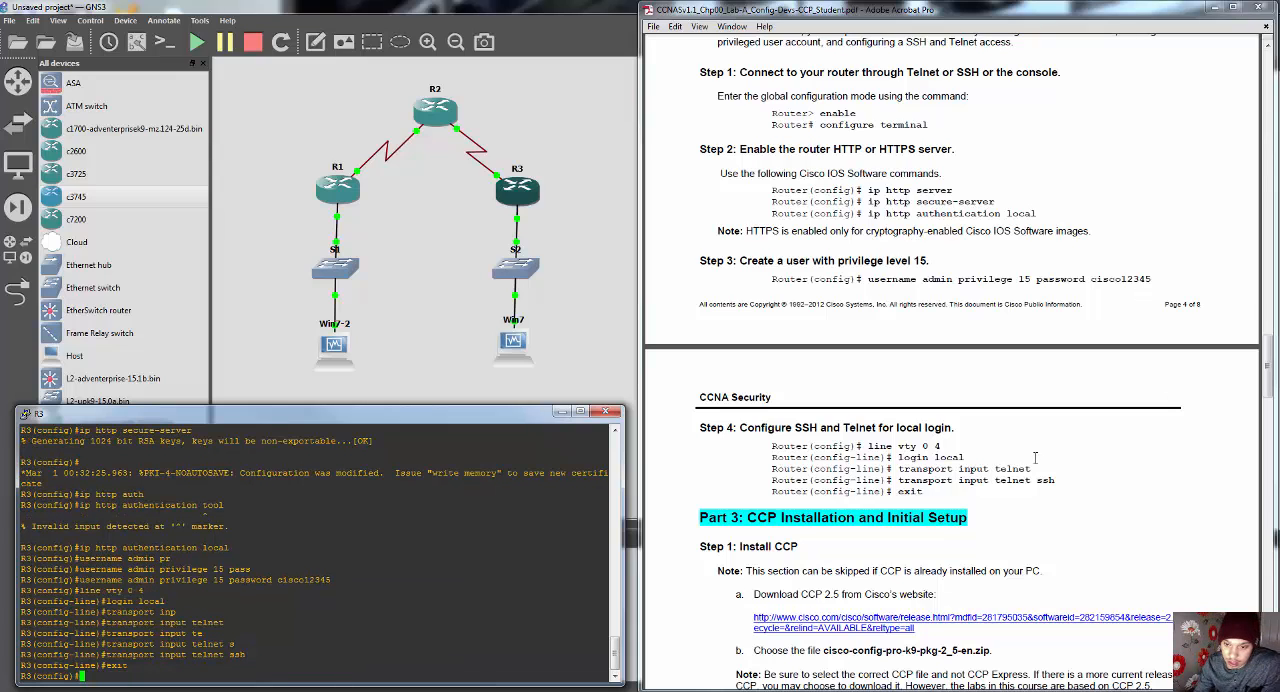
# Step: Minimize R3's console and review the lab guide's Part 3 instructions on installing CCP, compatibility settings and creating or managing communities
pyautogui.click(995, 462)
pyautogui.scroll(-2, 905, 480)
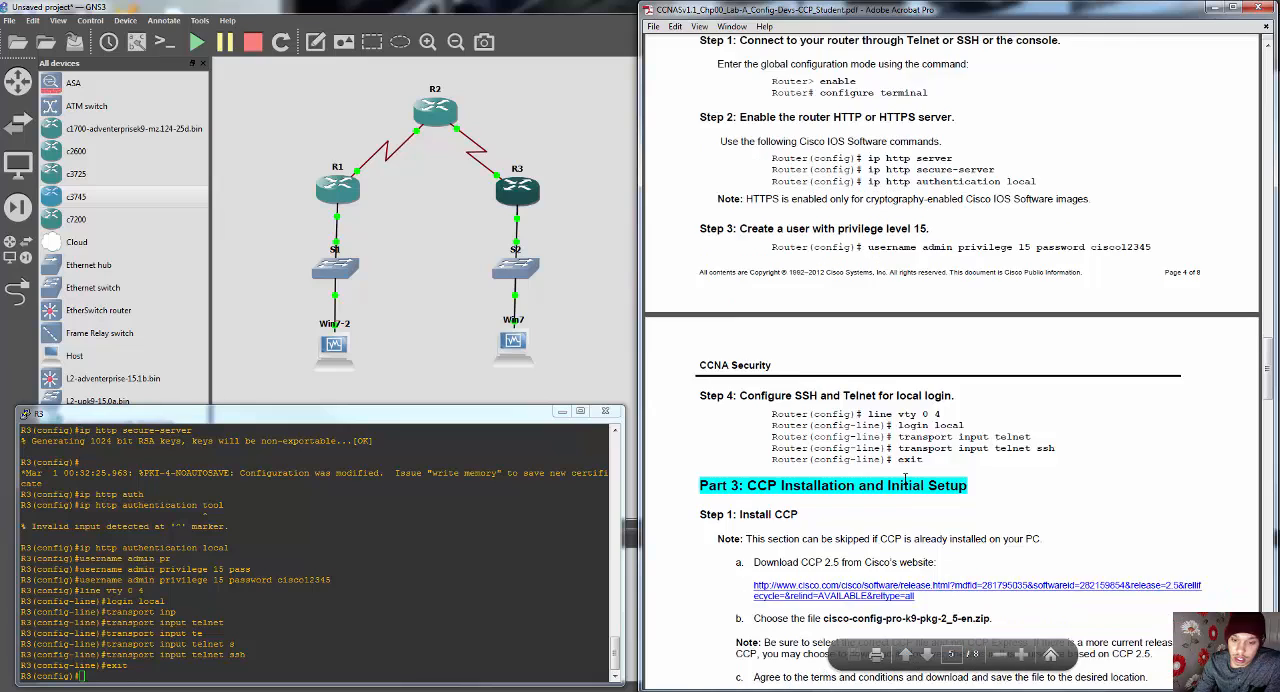
pyautogui.scroll(-5, 903, 478)
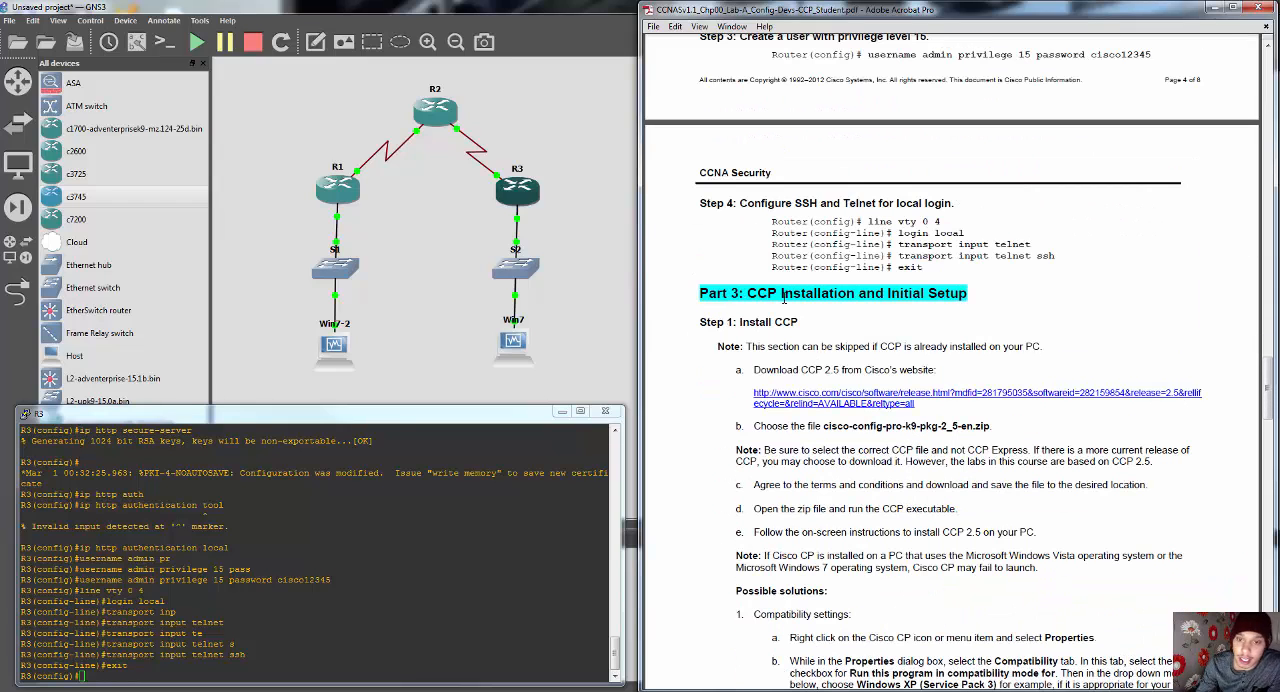
pyautogui.scroll(-2, 784, 294)
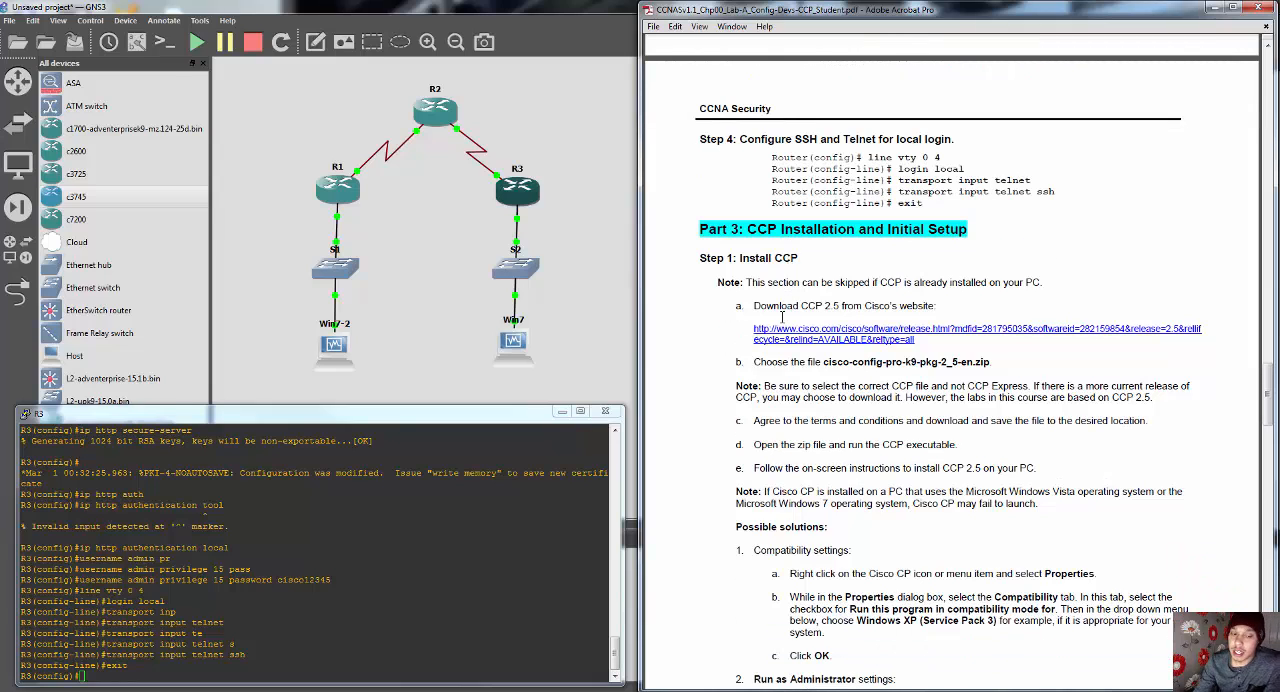
pyautogui.click(564, 413)
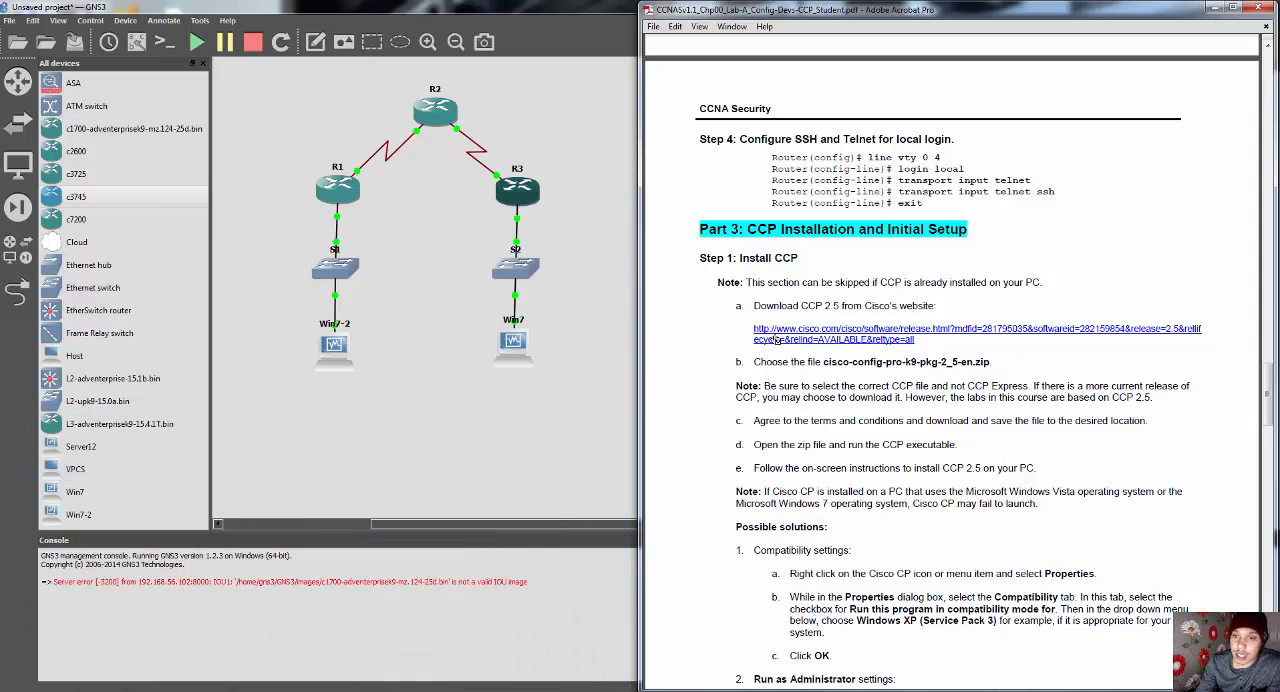
pyautogui.scroll(-1, 838, 368)
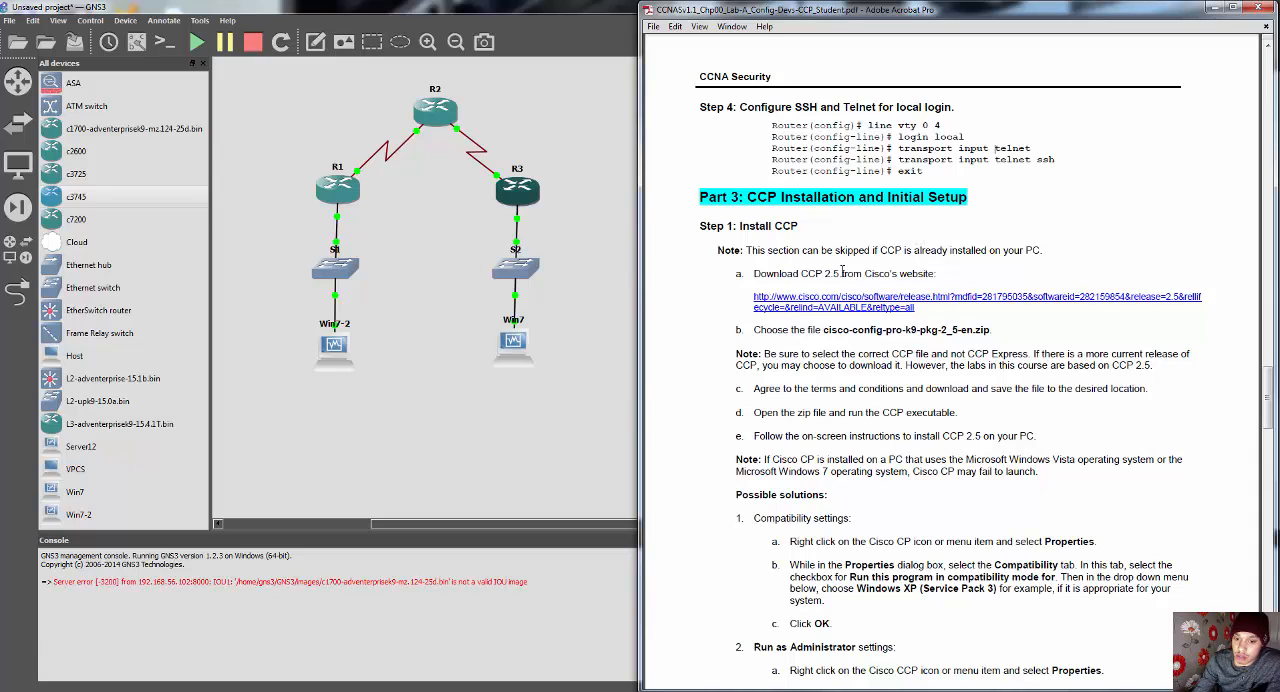
pyautogui.scroll(-4, 843, 272)
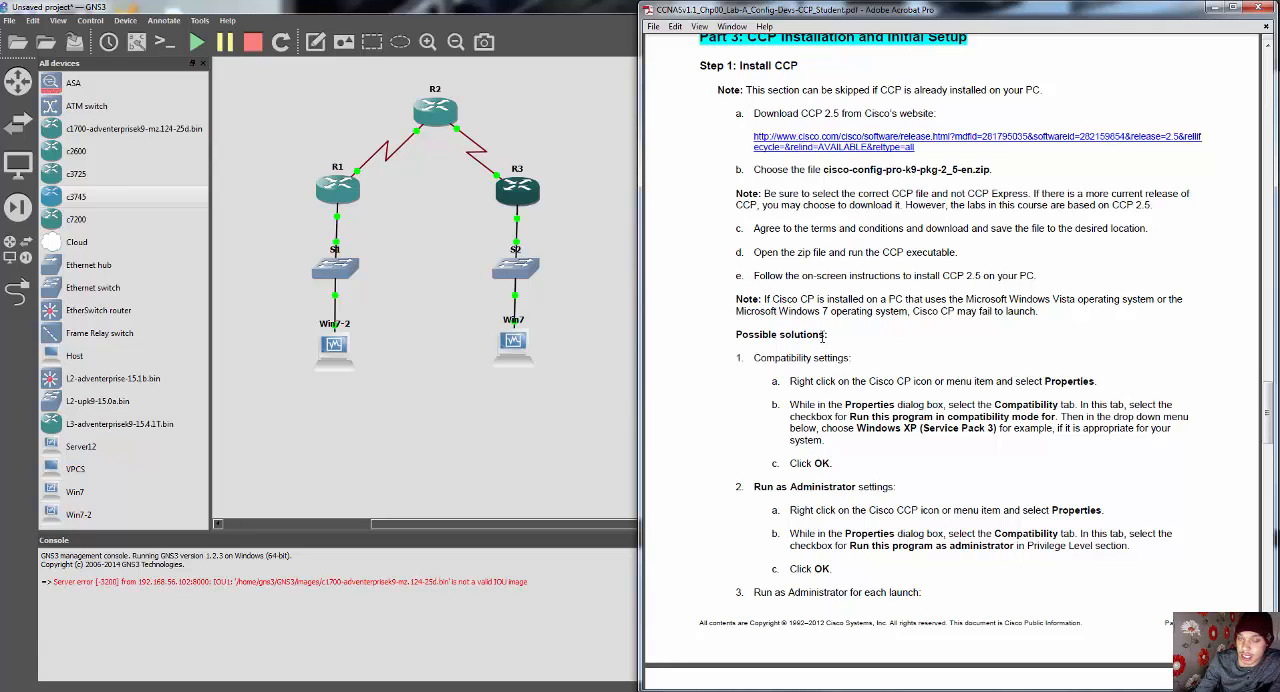
pyautogui.scroll(-3, 825, 333)
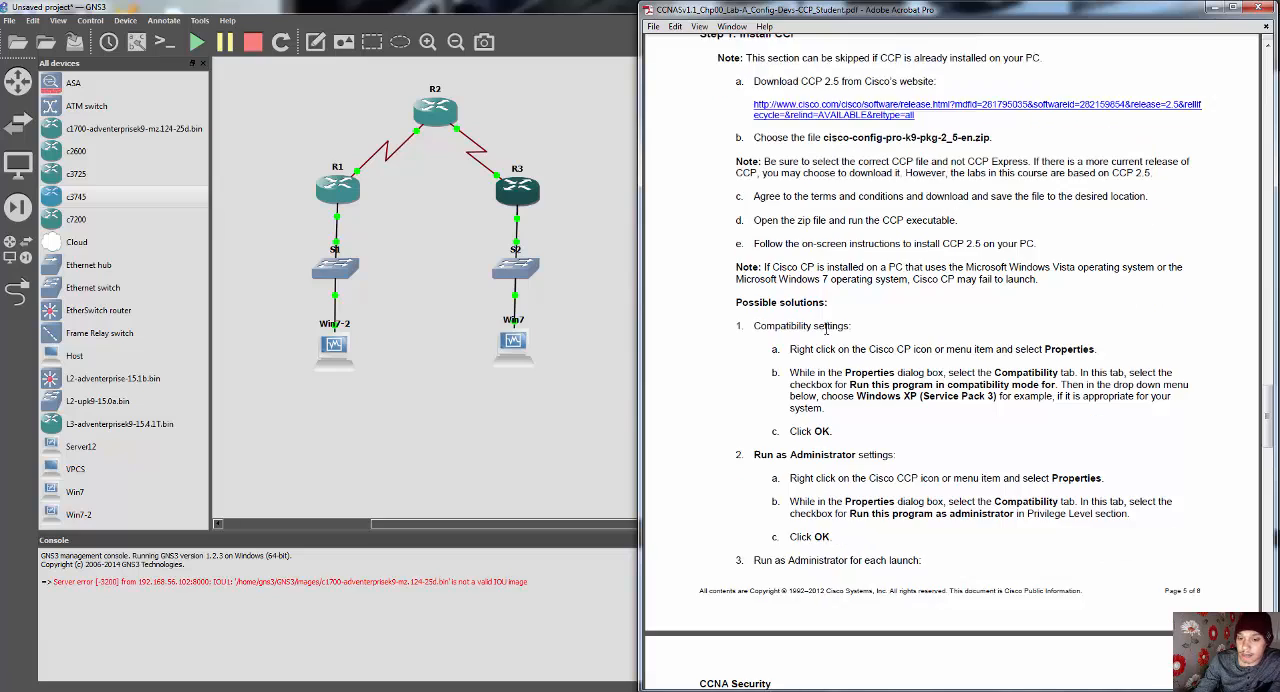
pyautogui.scroll(-9, 757, 321)
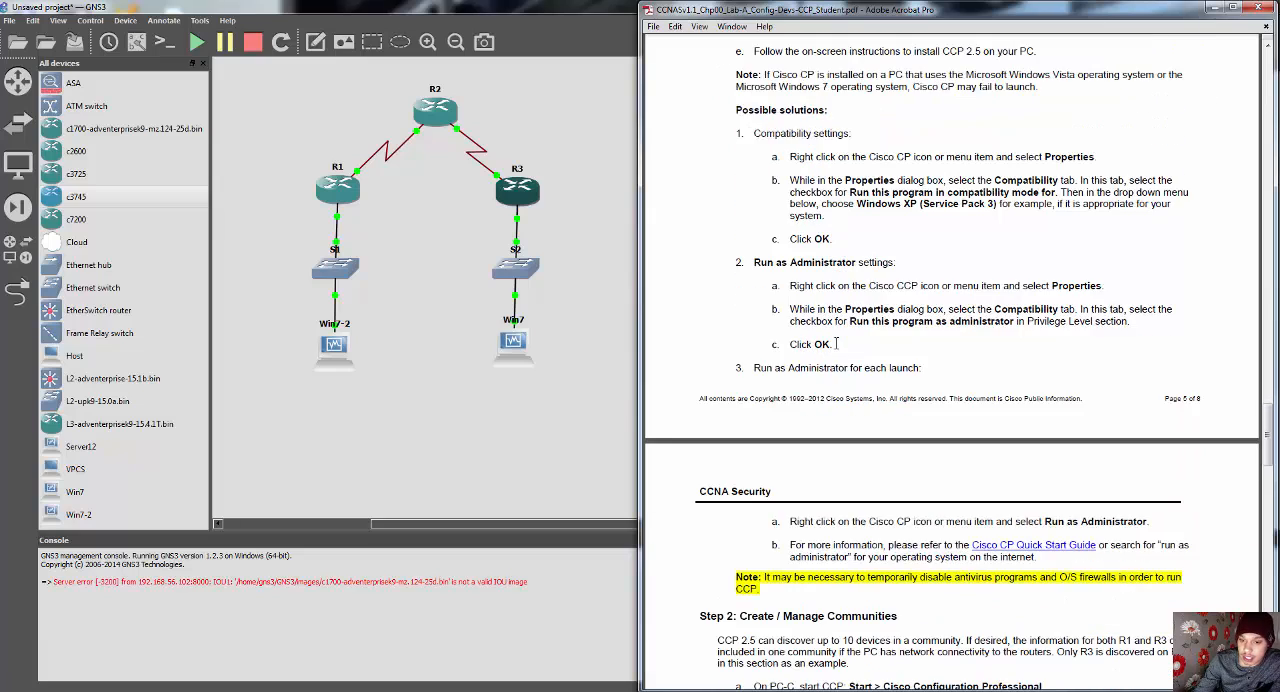
pyautogui.scroll(-3, 840, 348)
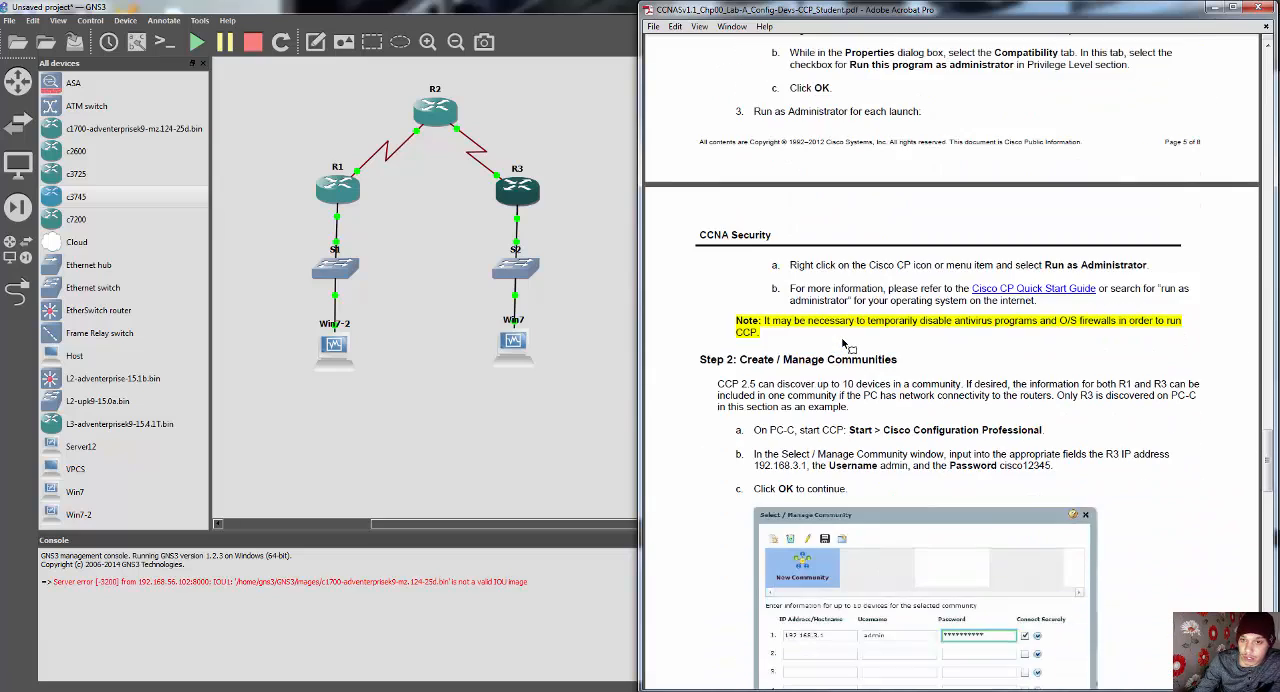
pyautogui.scroll(-1, 846, 345)
pyautogui.scroll(-4, 846, 345)
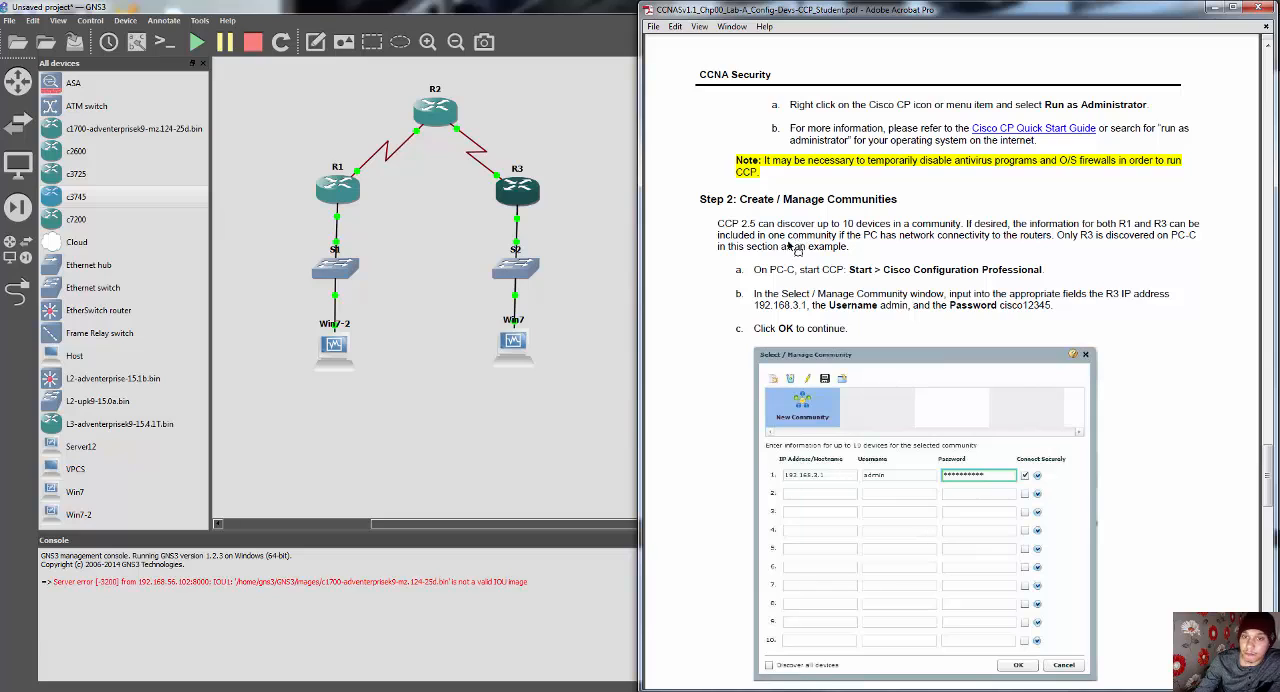
pyautogui.scroll(-2, 731, 275)
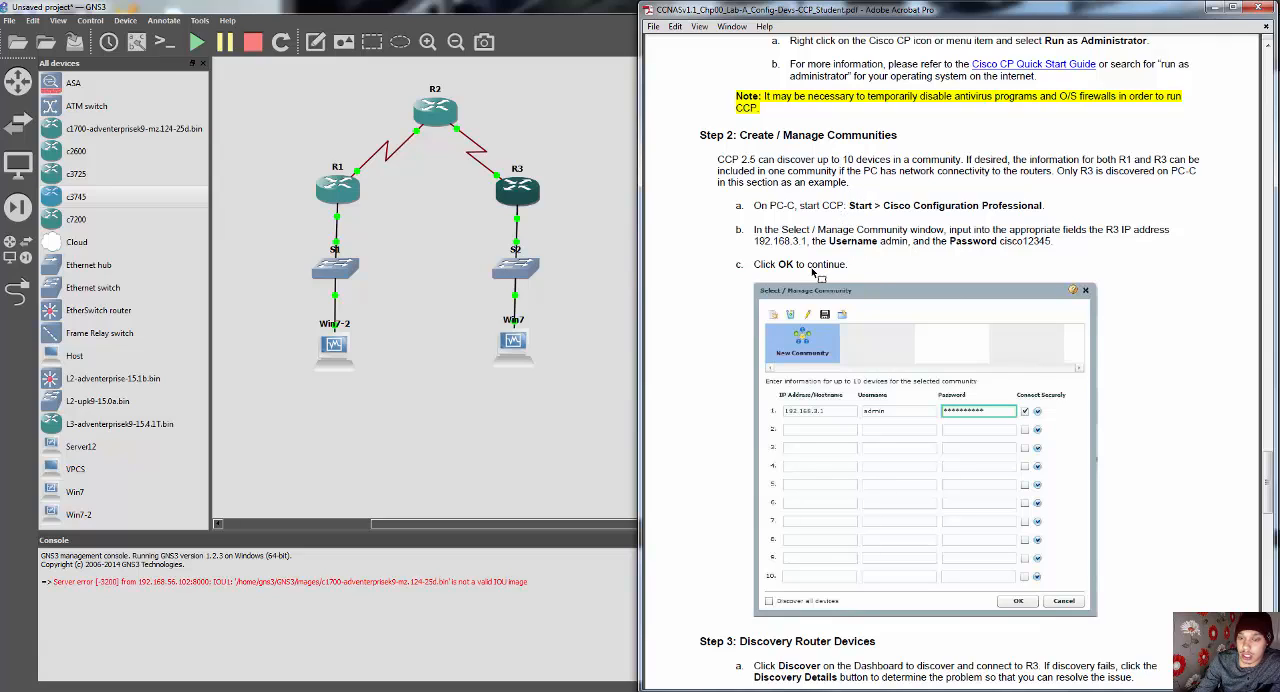
pyautogui.scroll(-1, 922, 240)
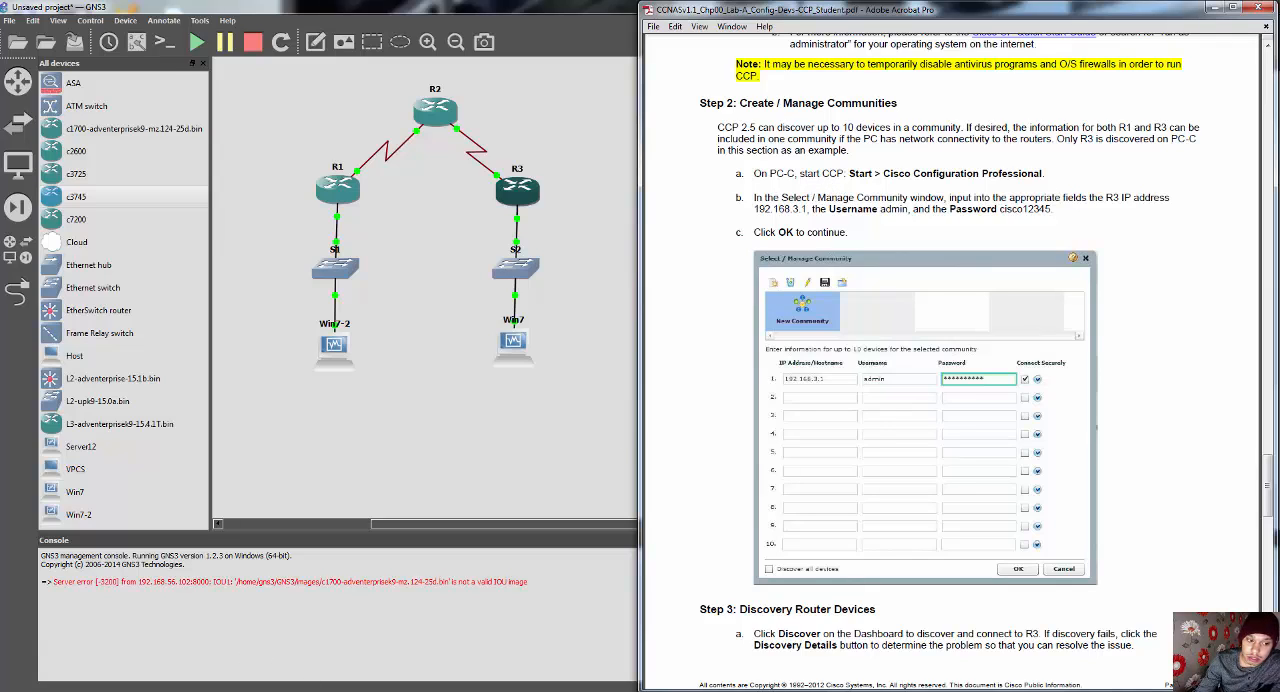
# Step: Switch to the Win7 virtual machine running Cisco Configuration Professional and dock its window beside the lab guide, showing the Community Information table
pyautogui.moveTo(302, 690)
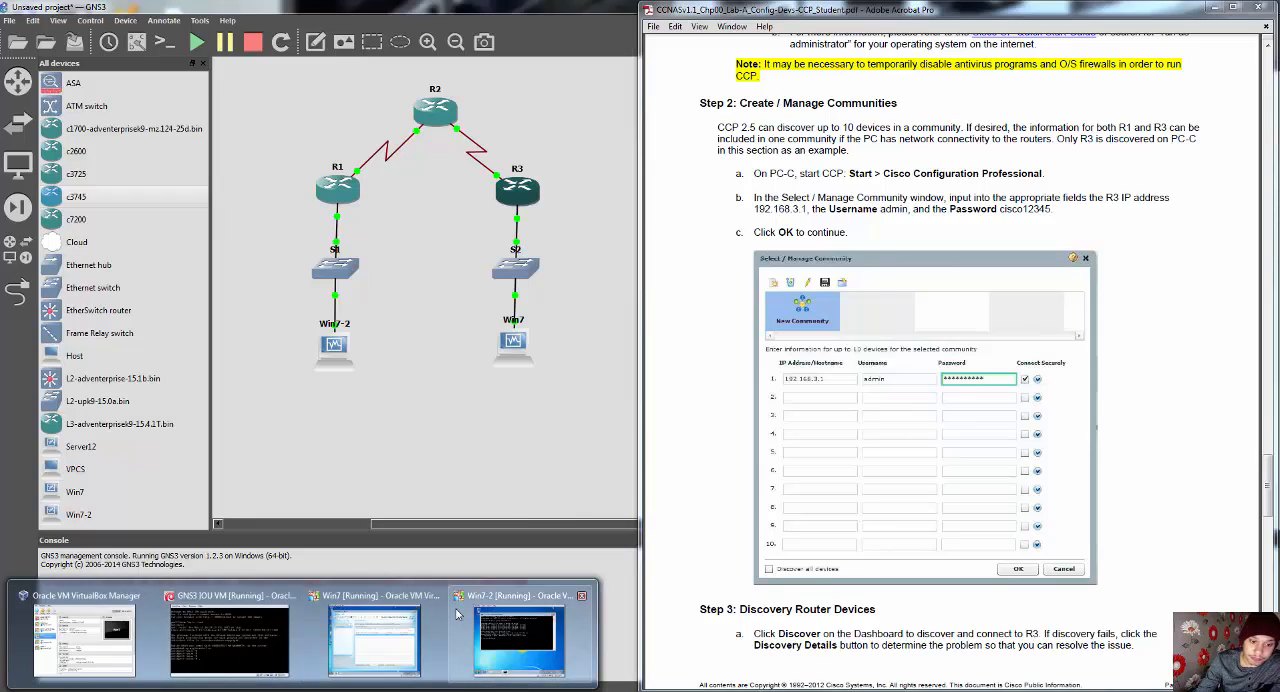
pyautogui.moveTo(573, 620)
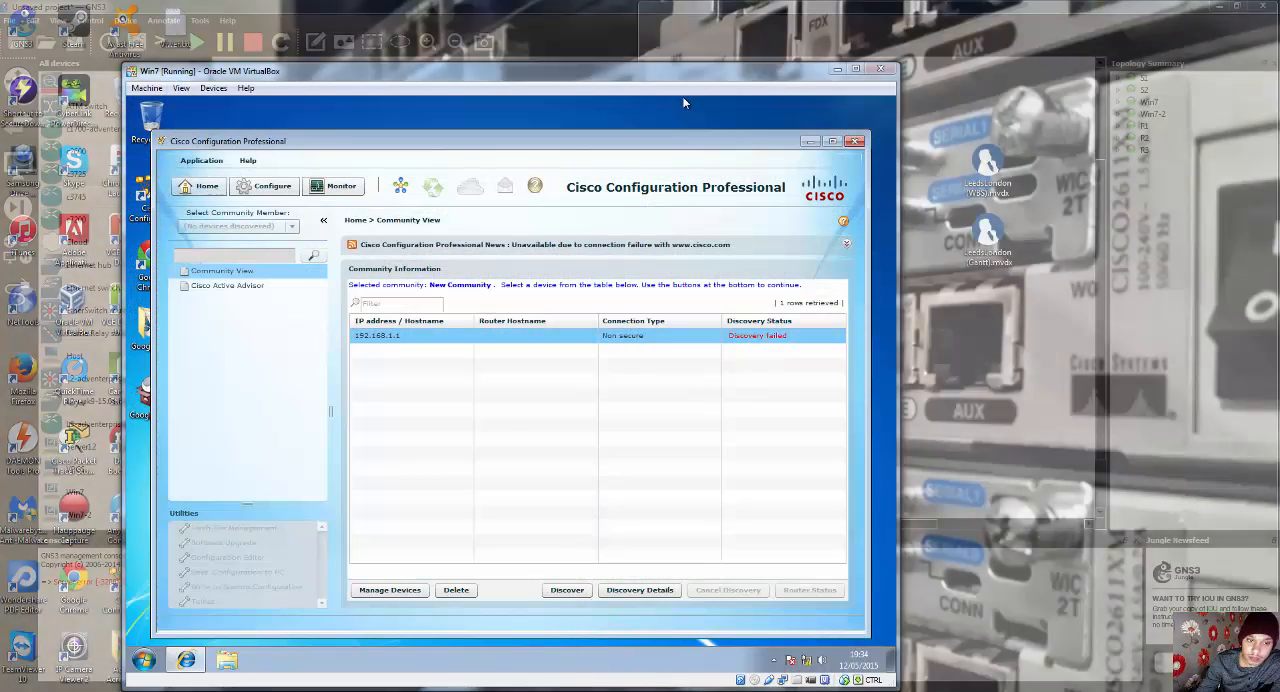
pyautogui.click(374, 640)
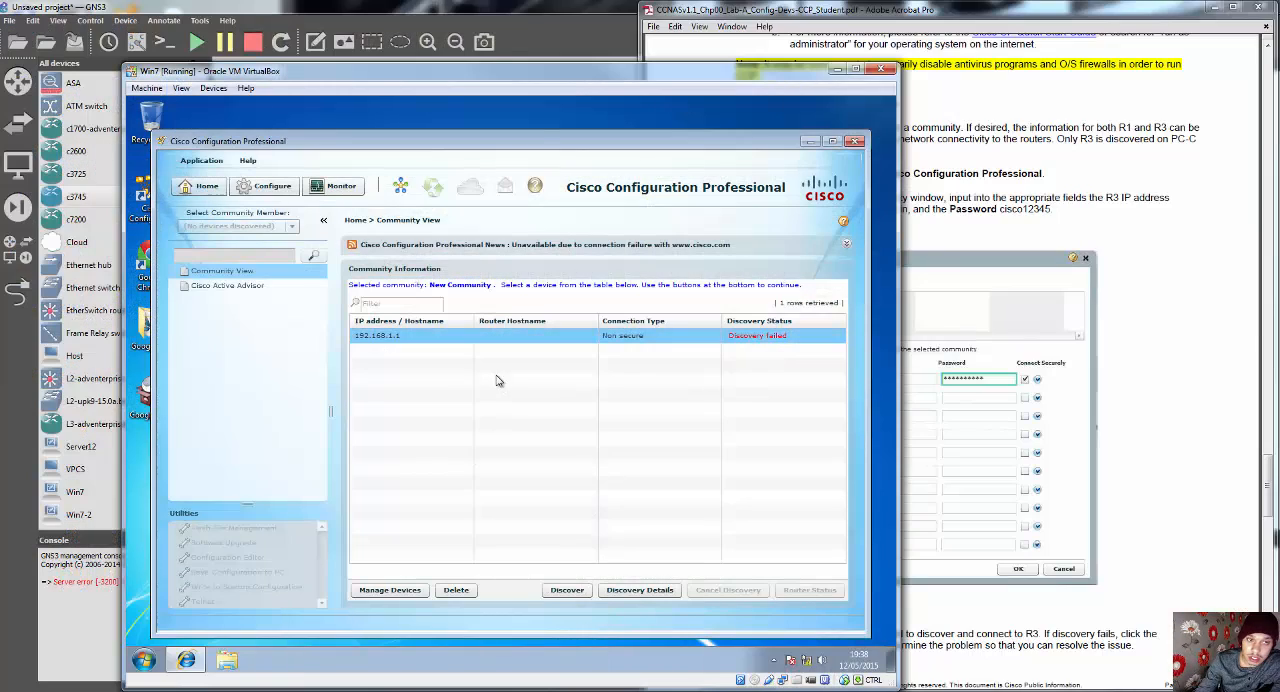
pyautogui.moveTo(558, 95); pyautogui.dragTo(4, 71)
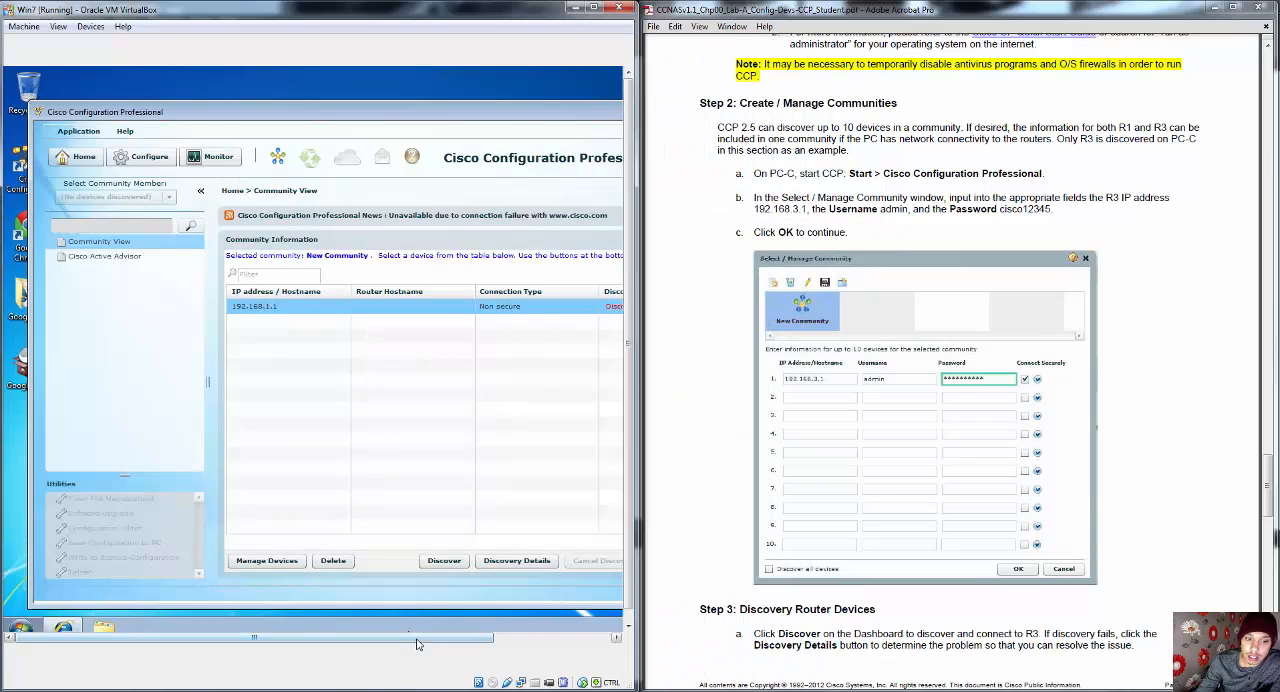
pyautogui.moveTo(418, 637); pyautogui.dragTo(487, 635)
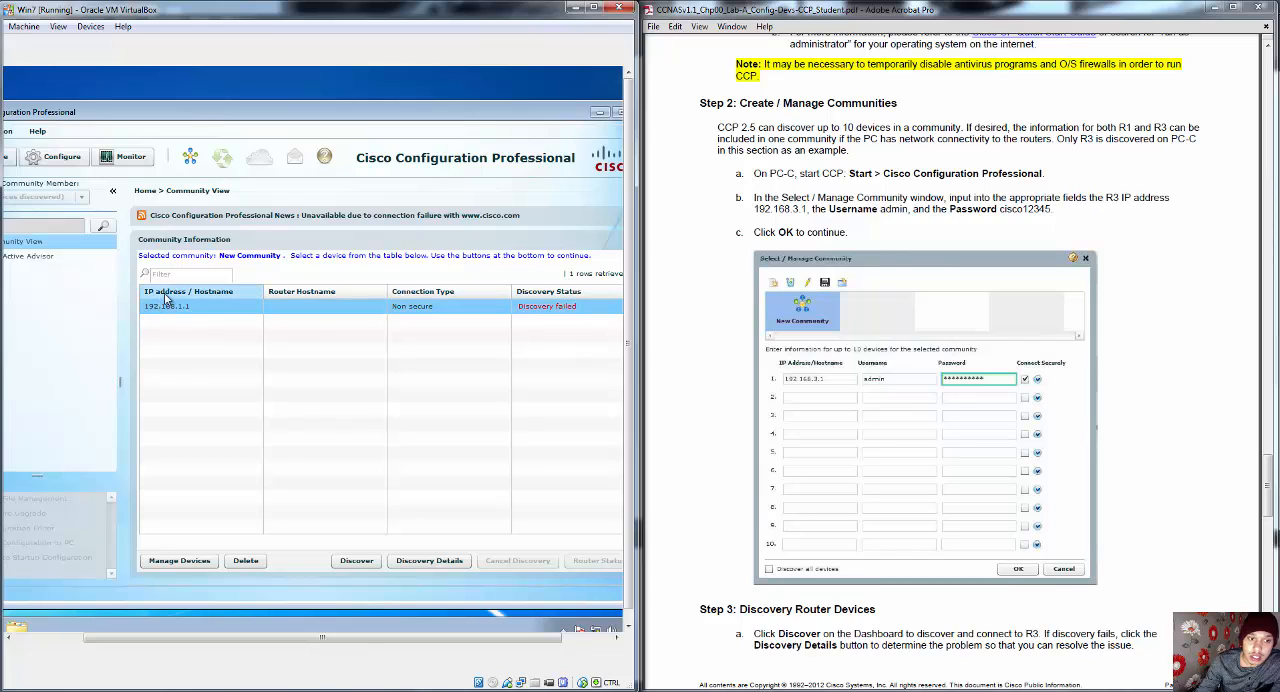
# Step: Delete the 192.168.1.1 device from the New Community list and confirm the removal
pyautogui.rightClick(226, 306)
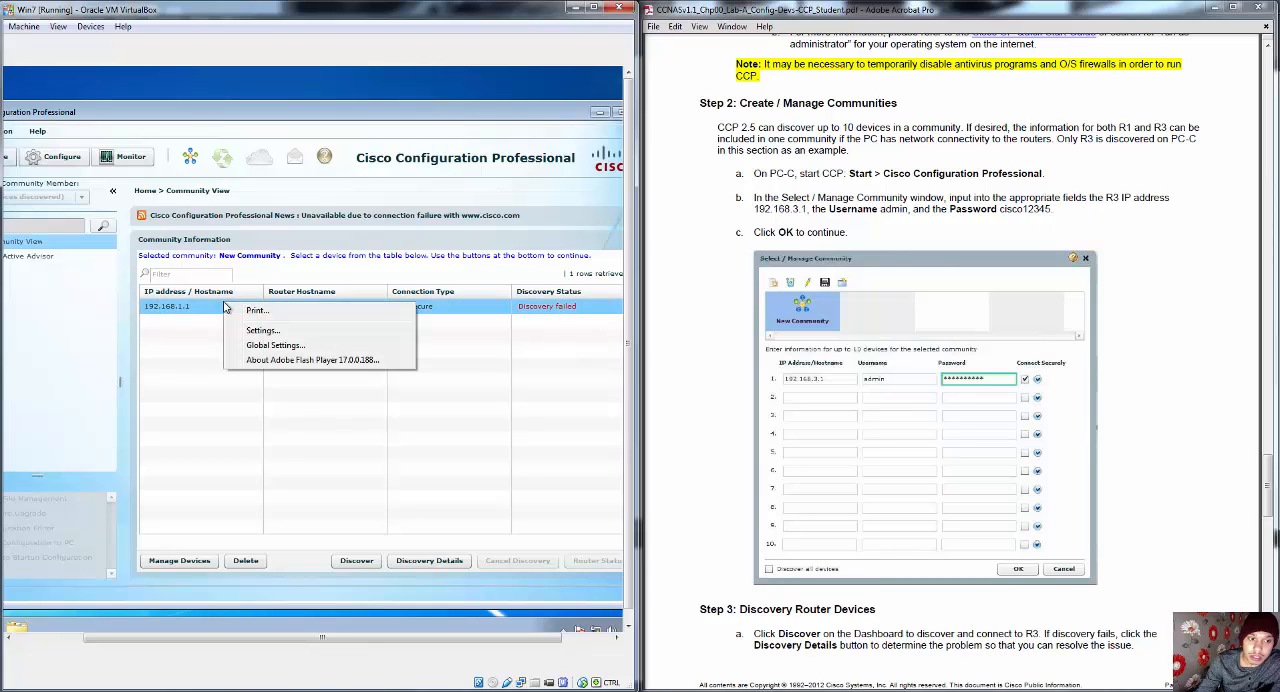
pyautogui.click(197, 307)
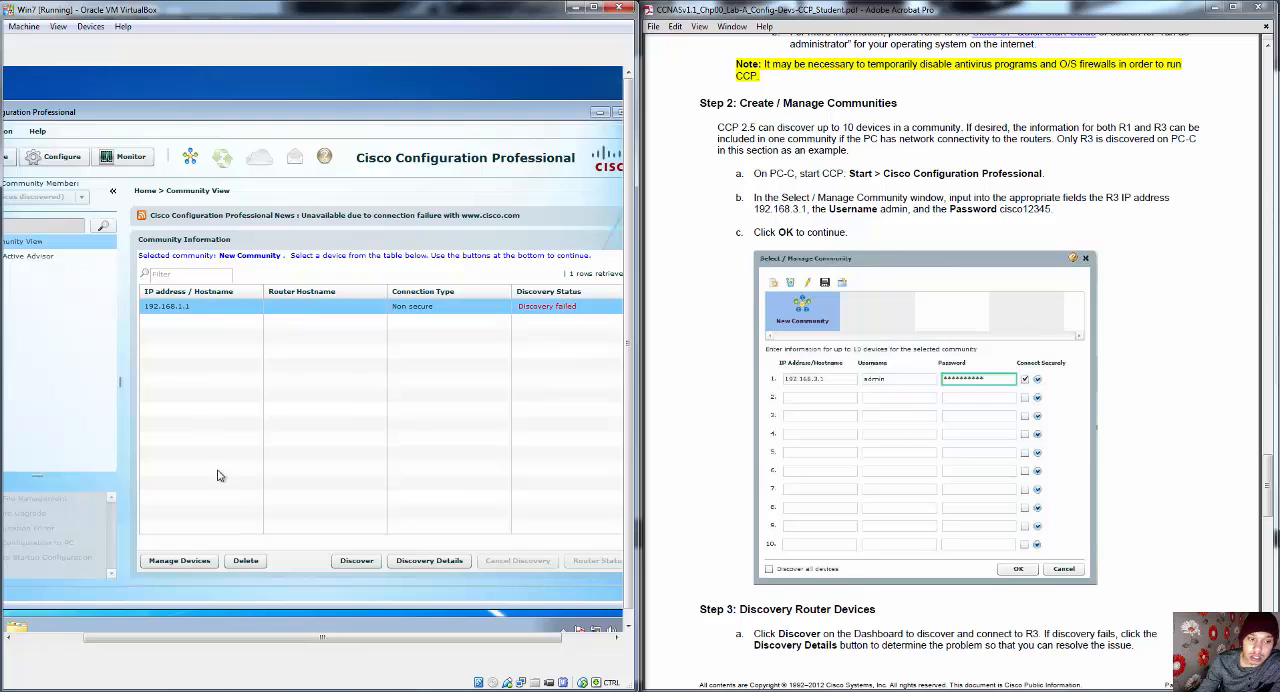
pyautogui.click(246, 560)
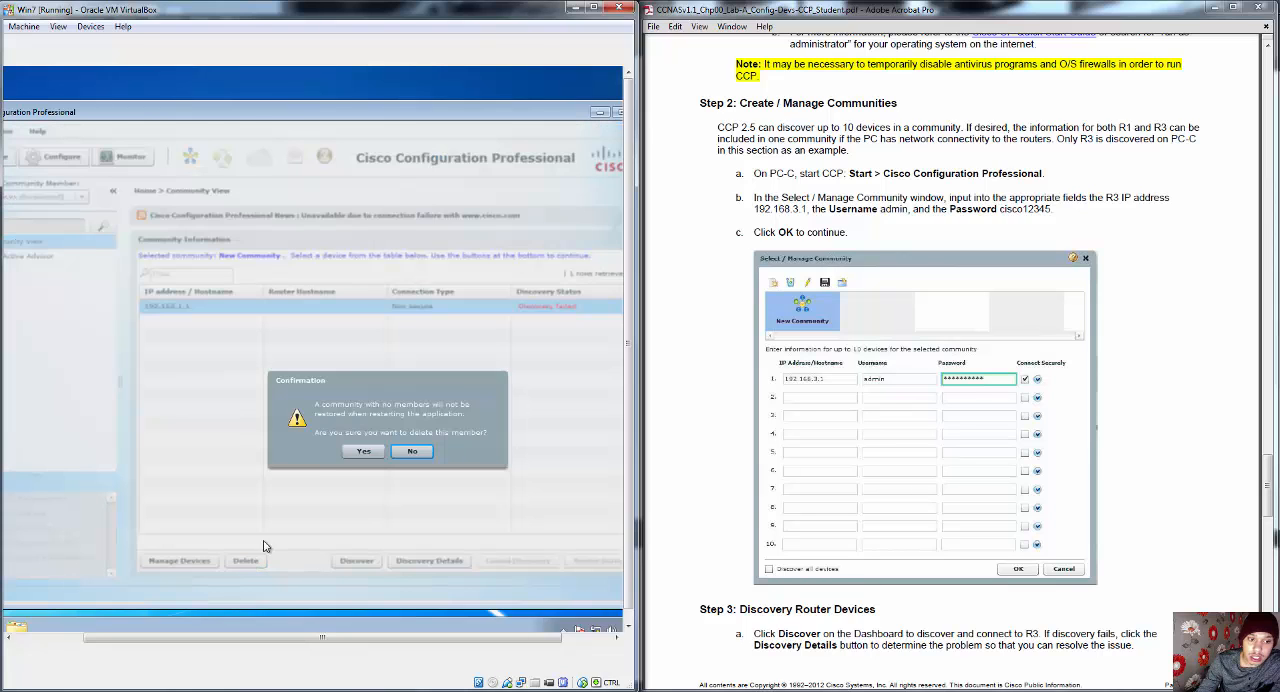
pyautogui.click(356, 451)
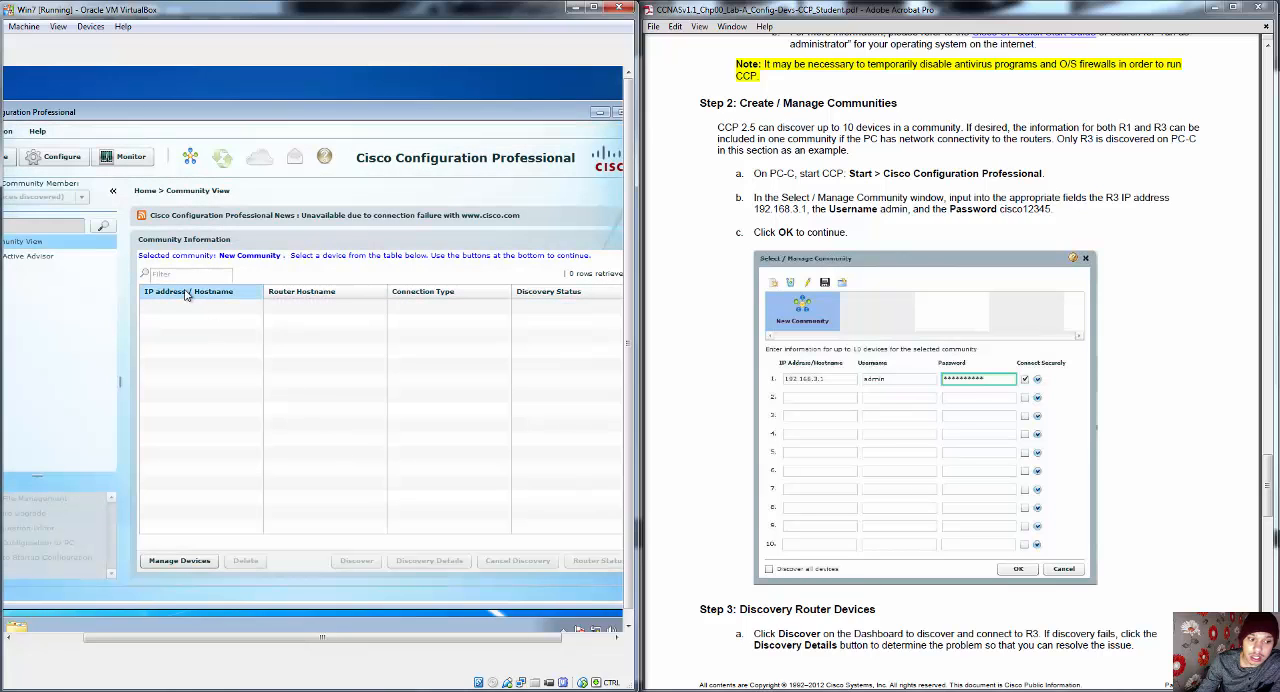
# Step: Add device 192.168.3.1 to New Community with username admin, the account password and Connect Securely enabled
pyautogui.click(197, 561)
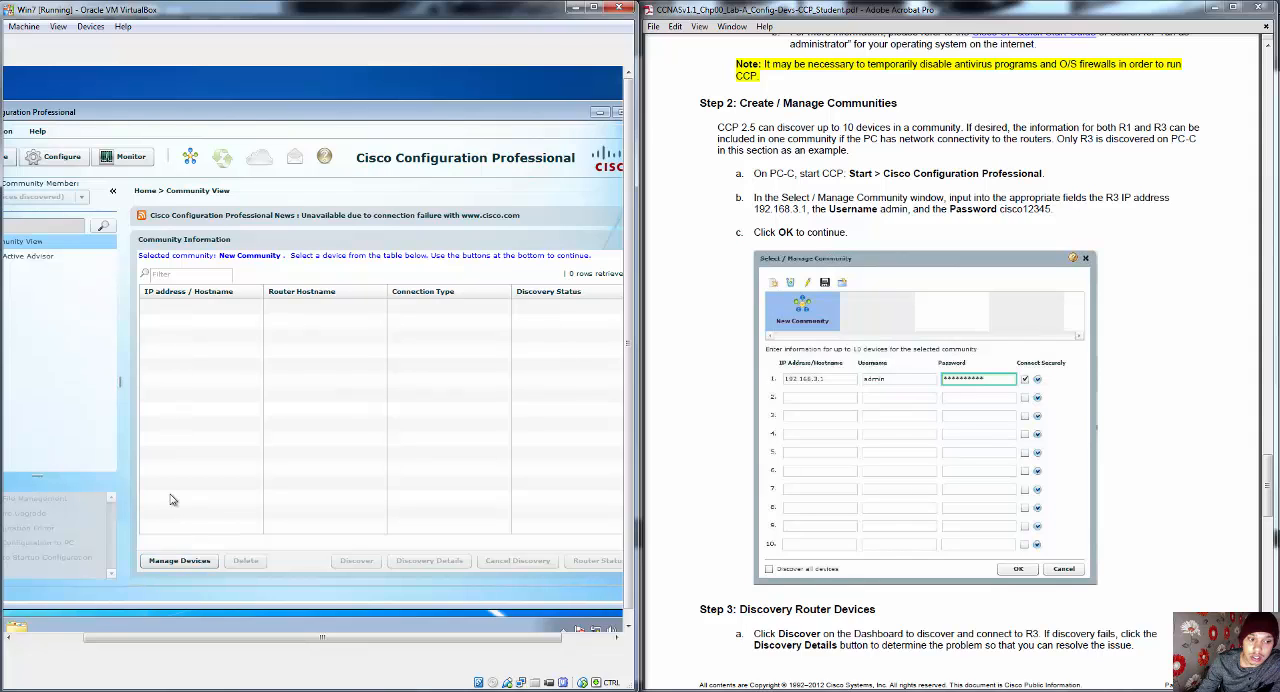
pyautogui.click(179, 561)
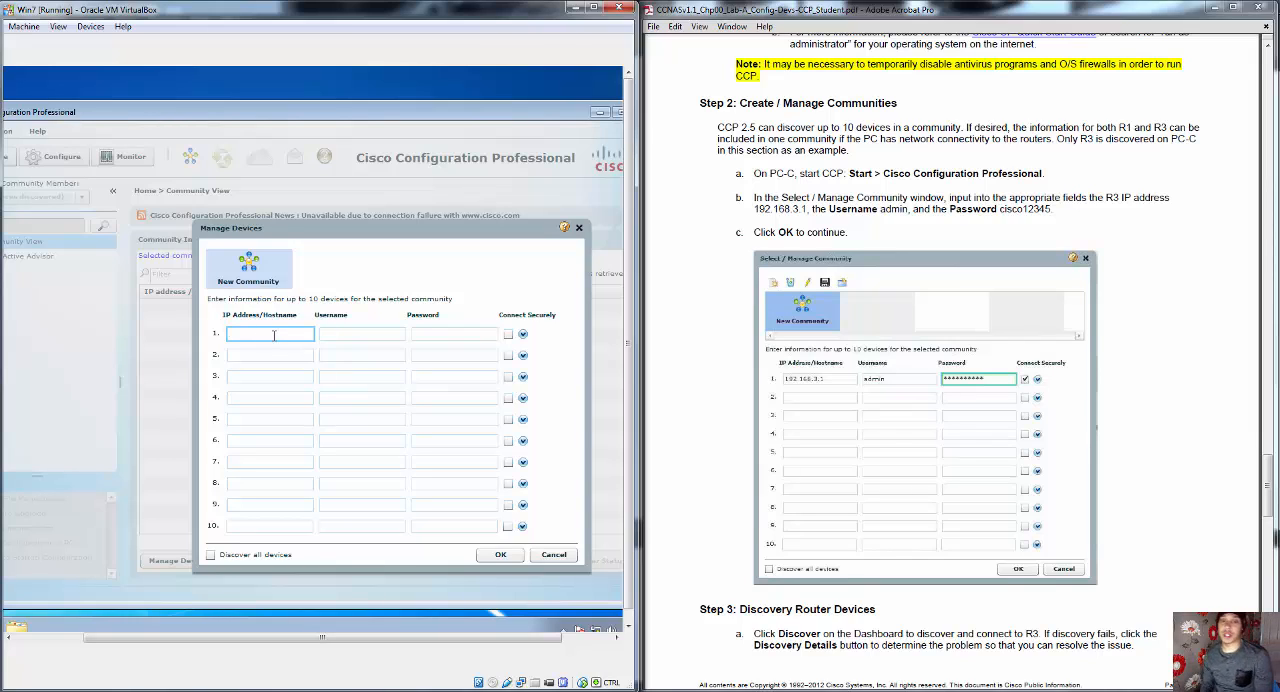
pyautogui.write('192')
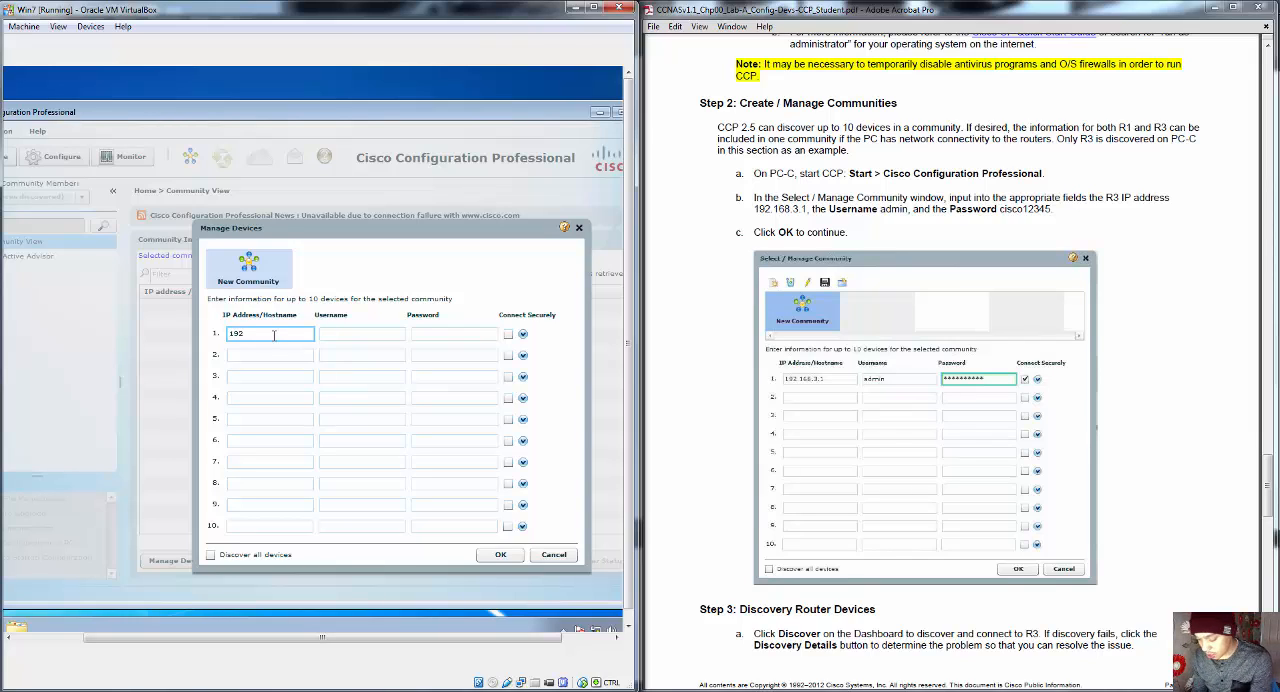
pyautogui.write('.168.3.1')
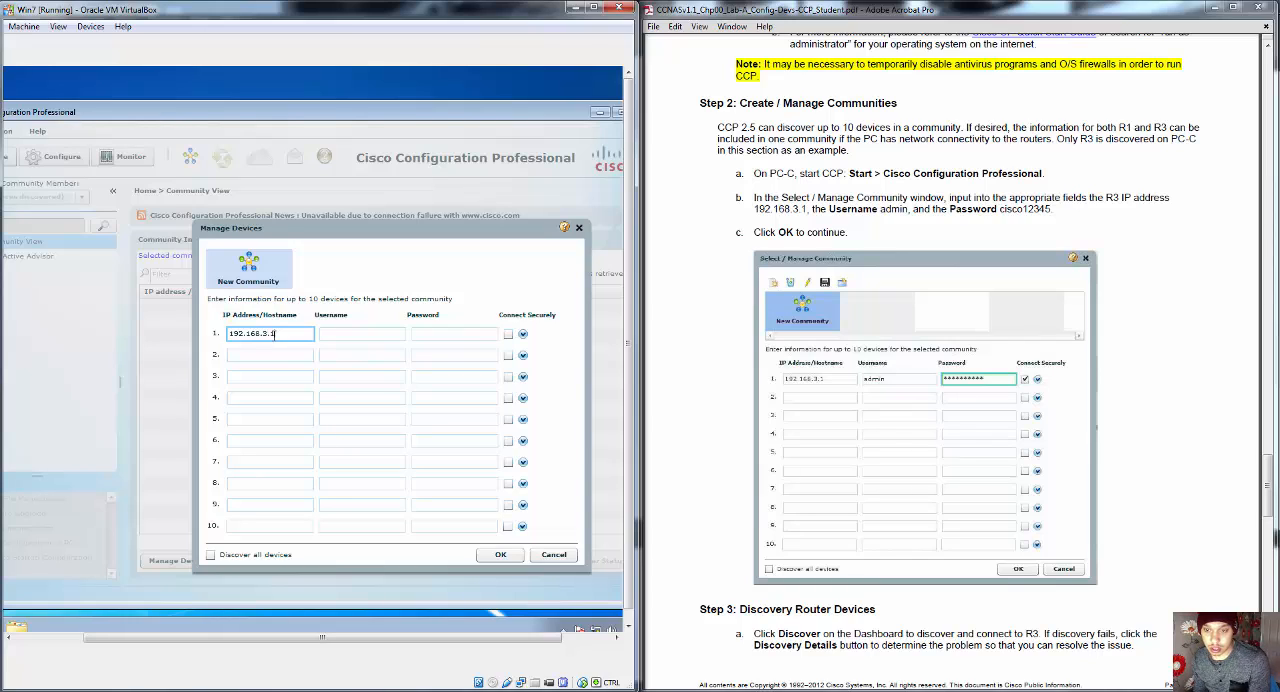
pyautogui.press('Tab')
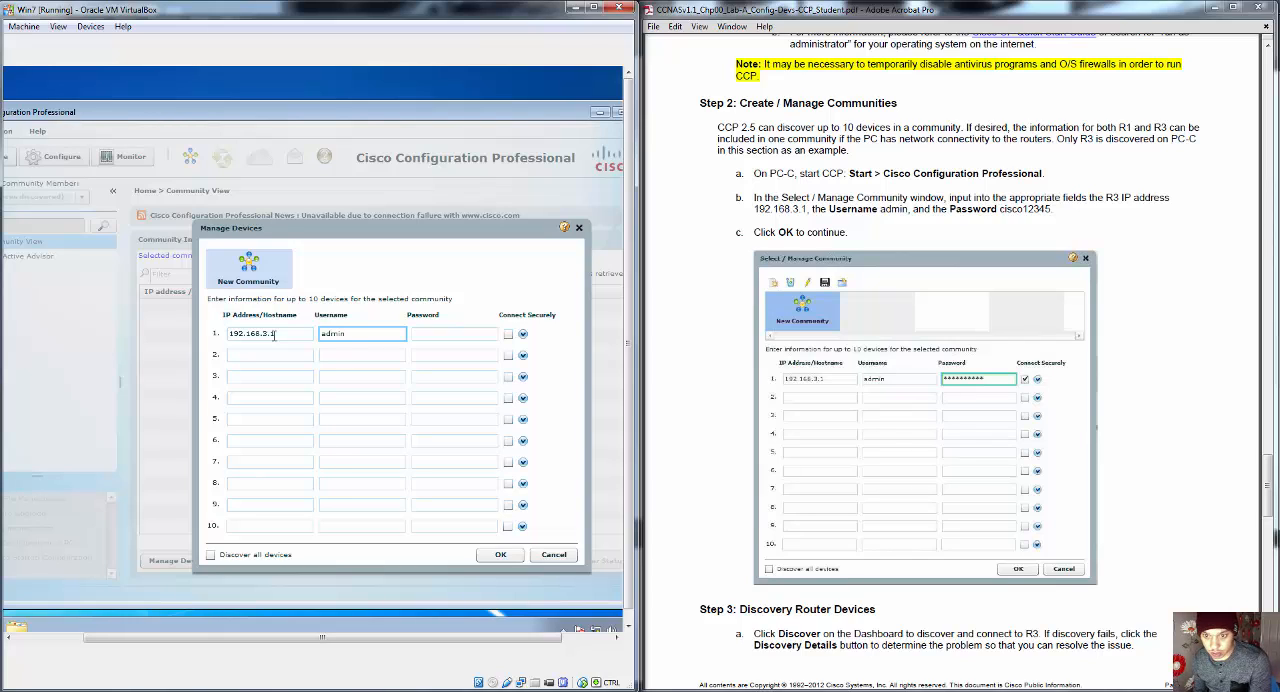
pyautogui.press('Tab')
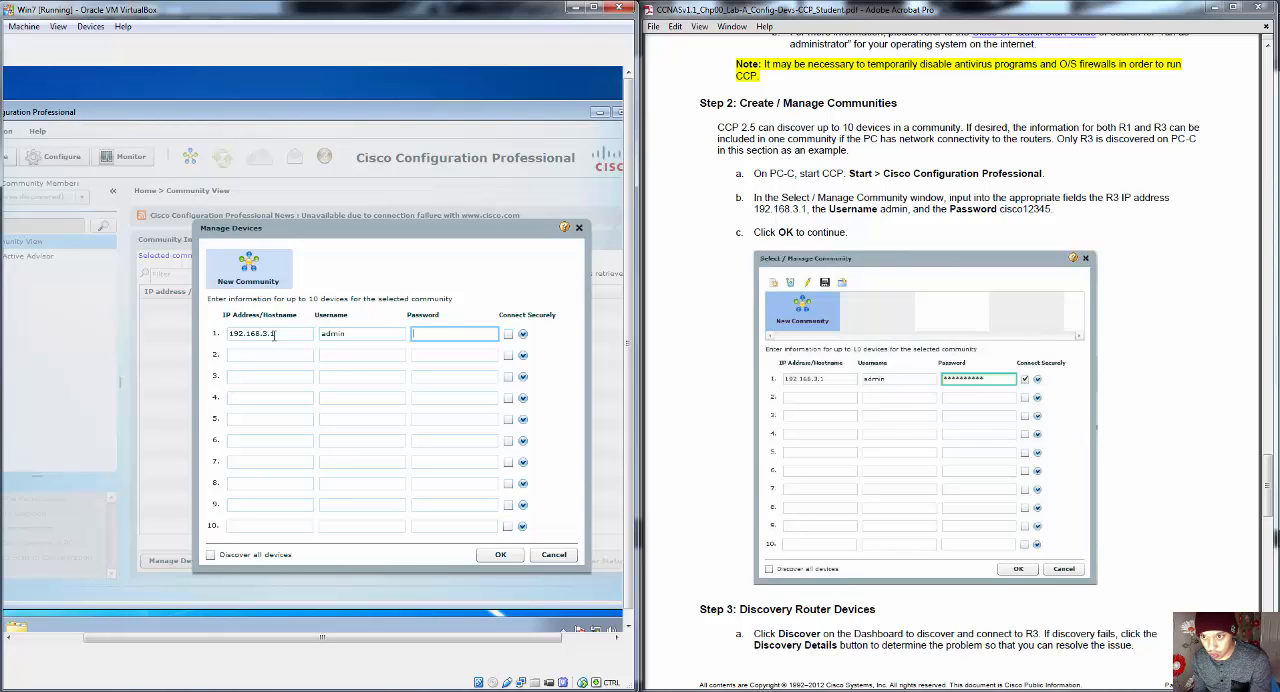
pyautogui.write('c')
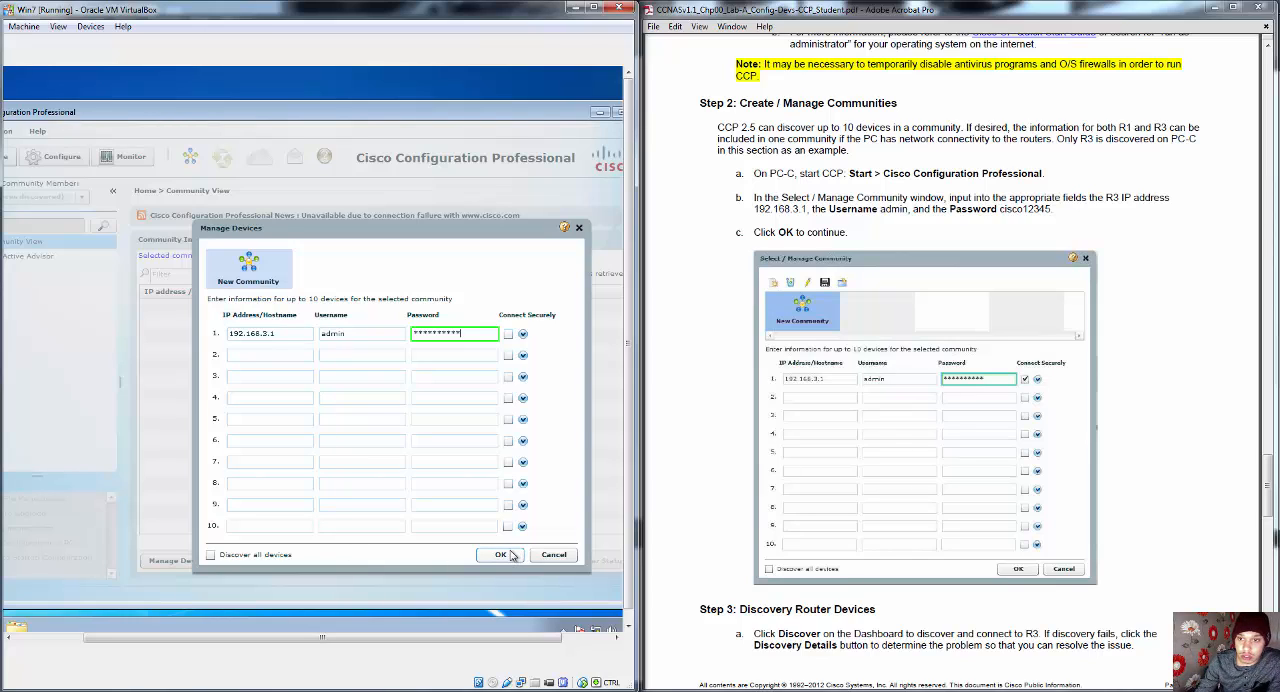
pyautogui.click(510, 334)
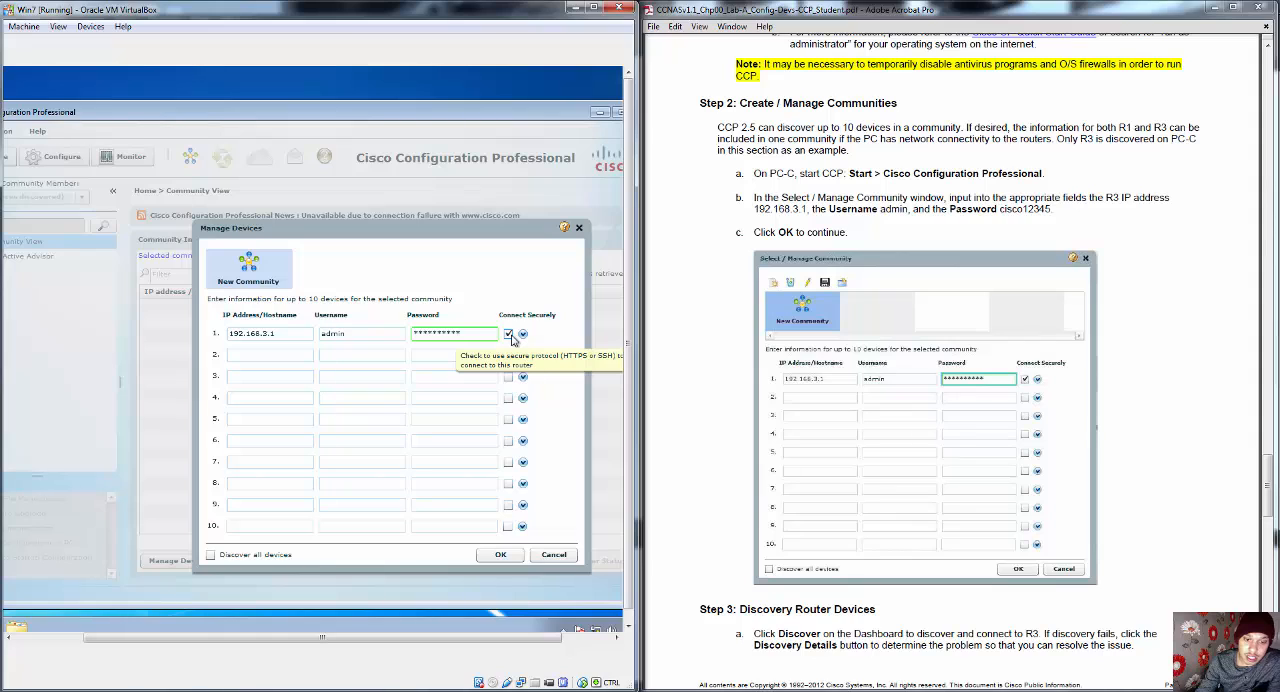
pyautogui.click(501, 555)
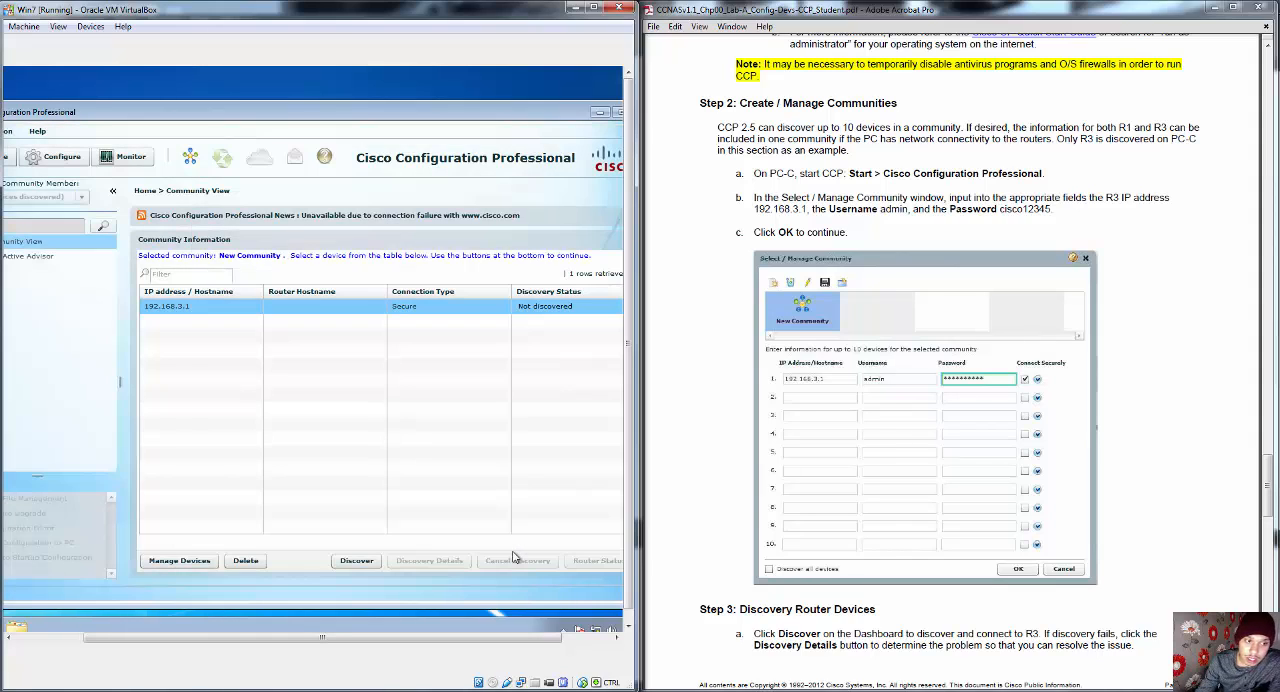
# Step: Check the guide's Step 3 discovery instructions, run discovery on 192.168.3.1 and accept its security certificate for this session
pyautogui.click(915, 451)
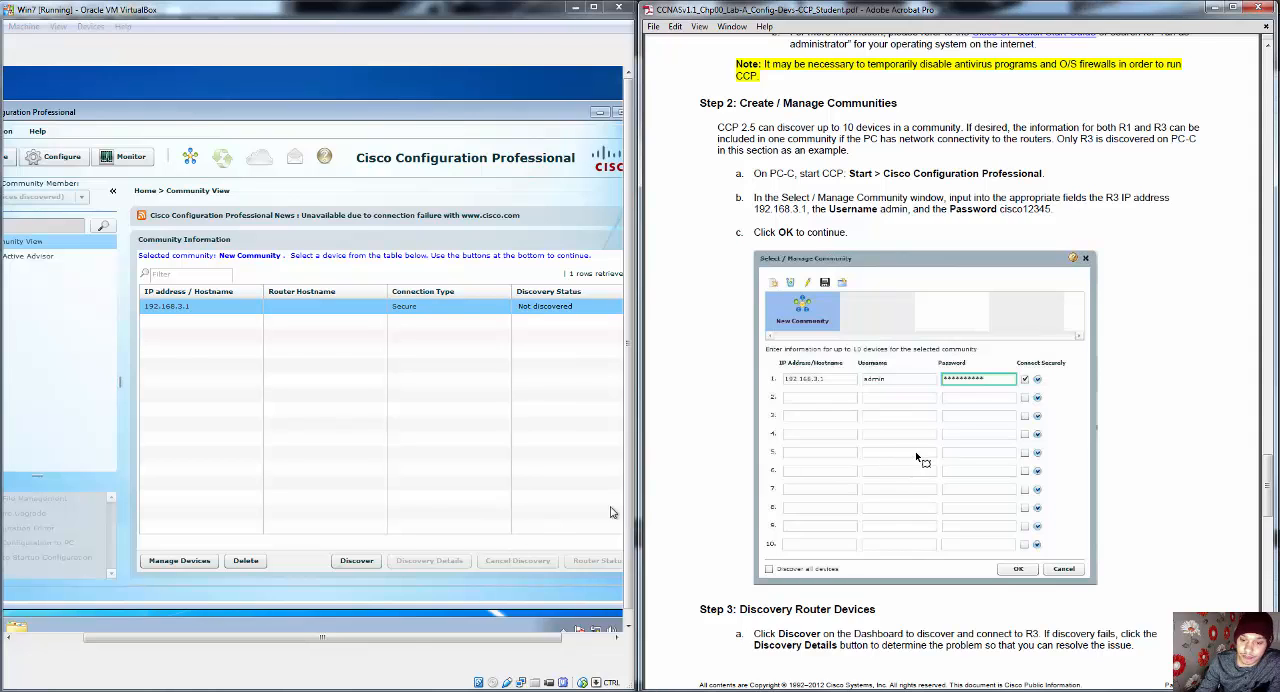
pyautogui.scroll(-2, 925, 457)
pyautogui.scroll(-3, 925, 457)
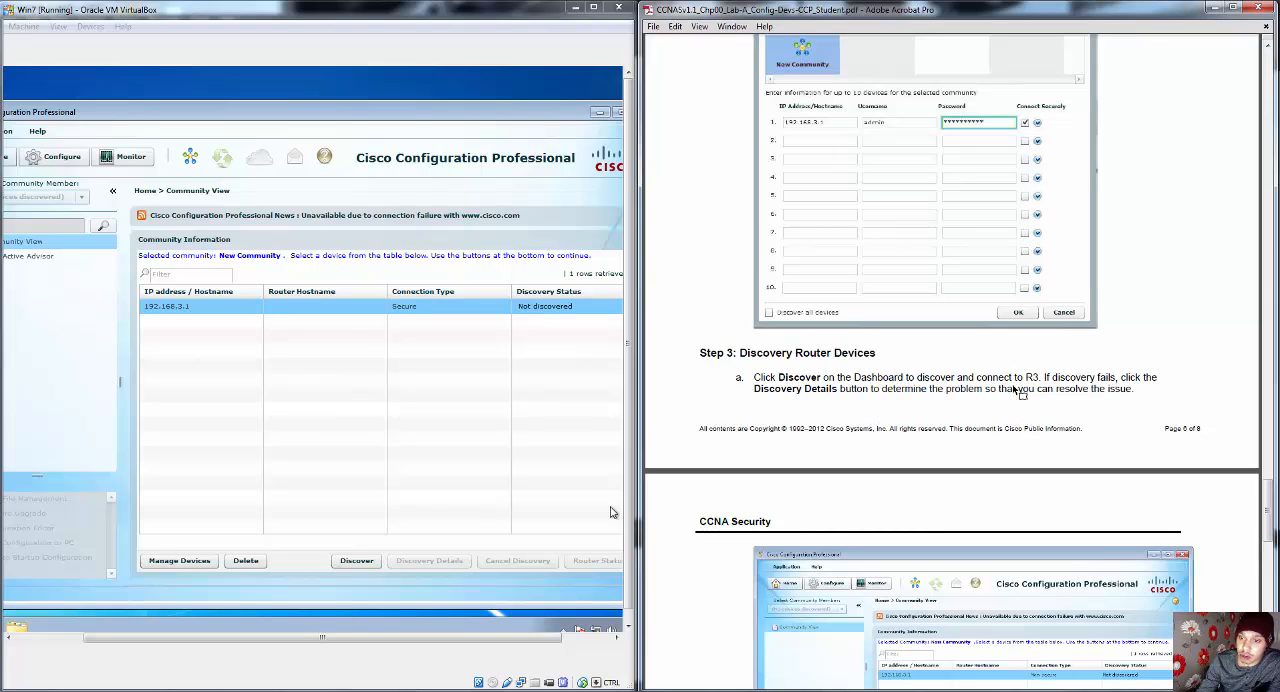
pyautogui.scroll(-1, 1000, 398)
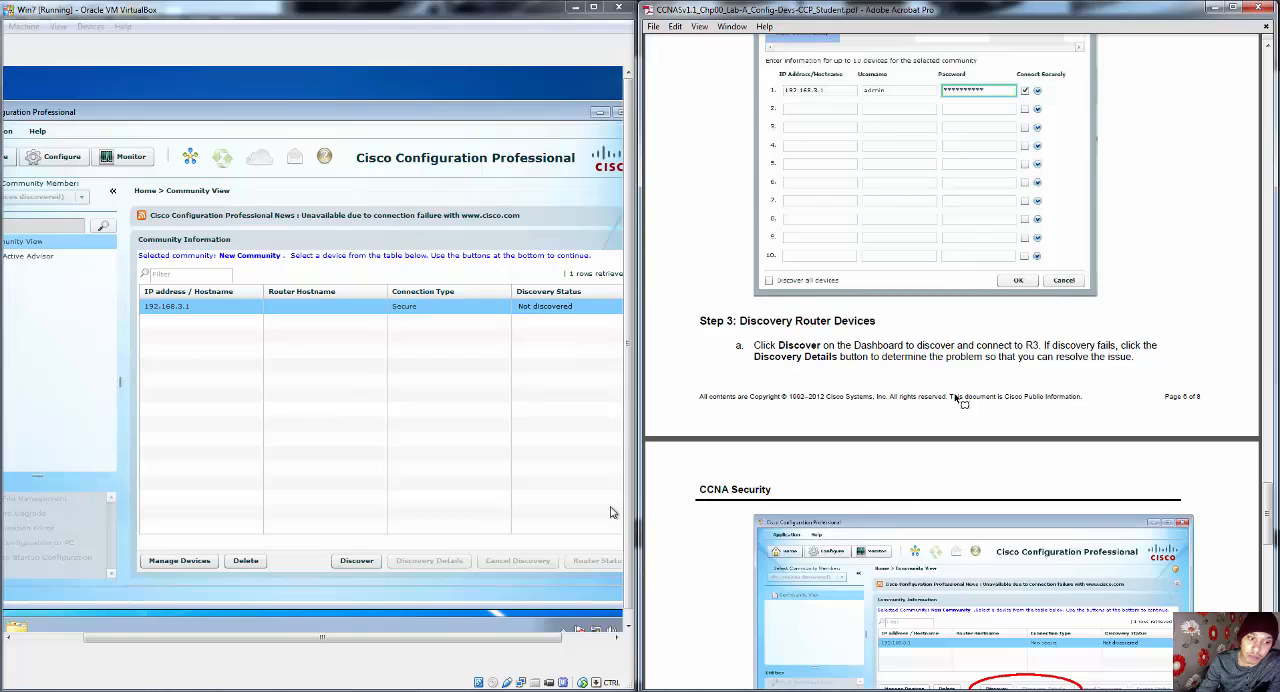
pyautogui.click(360, 560)
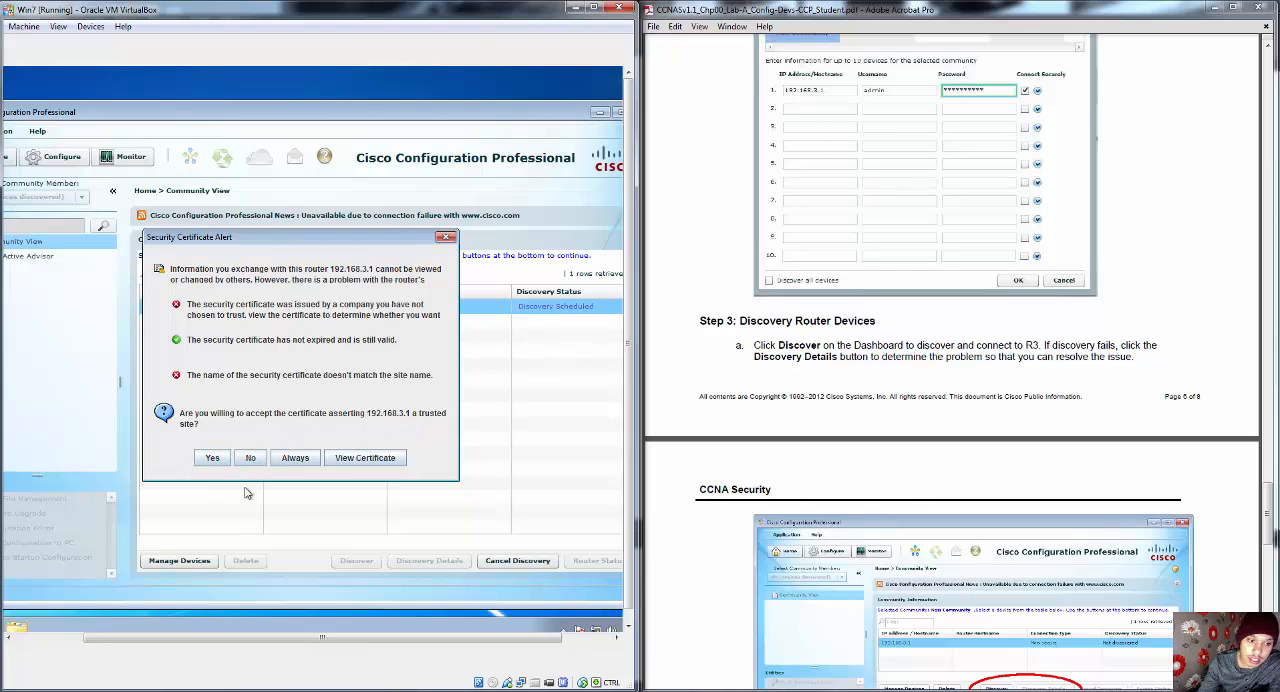
pyautogui.click(211, 457)
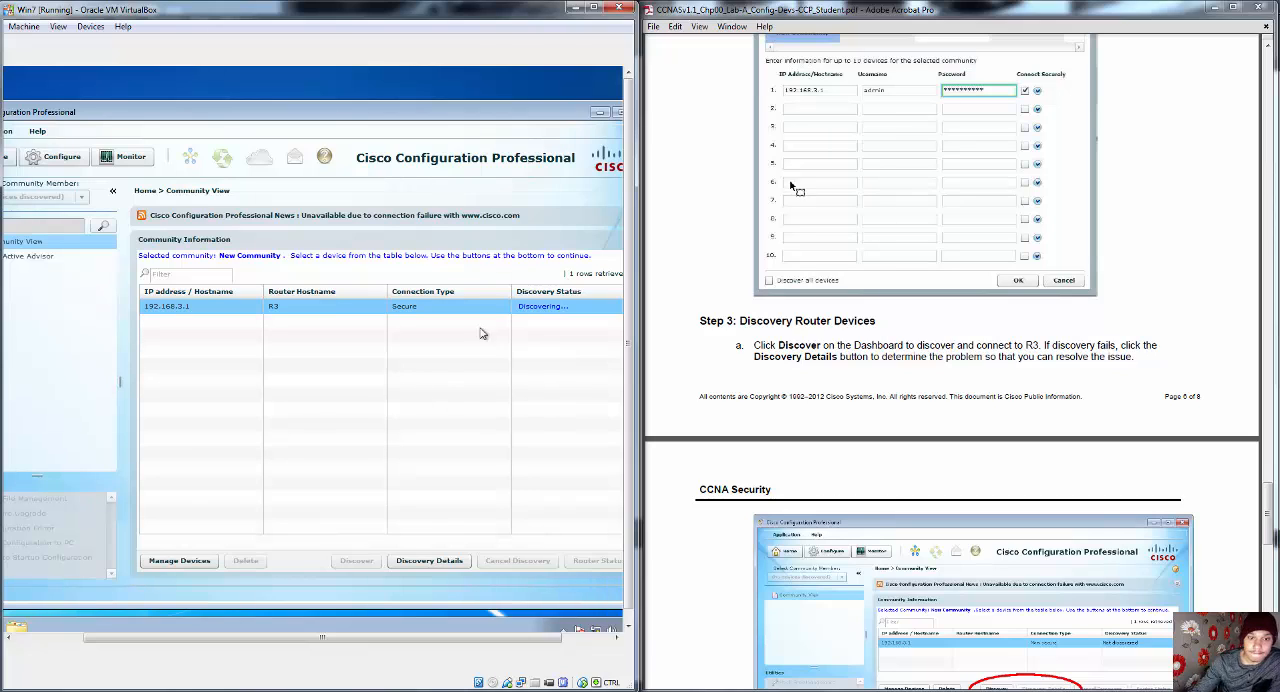
# Step: Review the guide's Step 3 screenshots and part b on Select Community Member, comparing them with the Community View
pyautogui.click(949, 390)
pyautogui.scroll(-3, 949, 392)
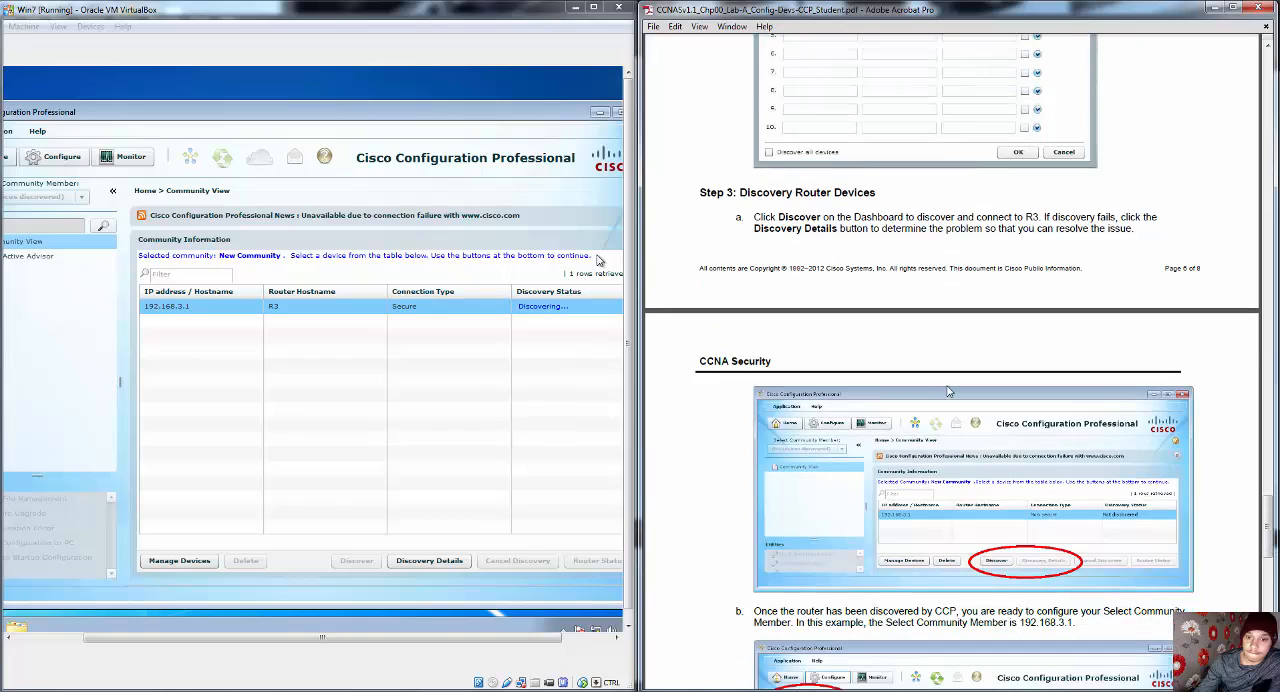
pyautogui.scroll(-3, 949, 390)
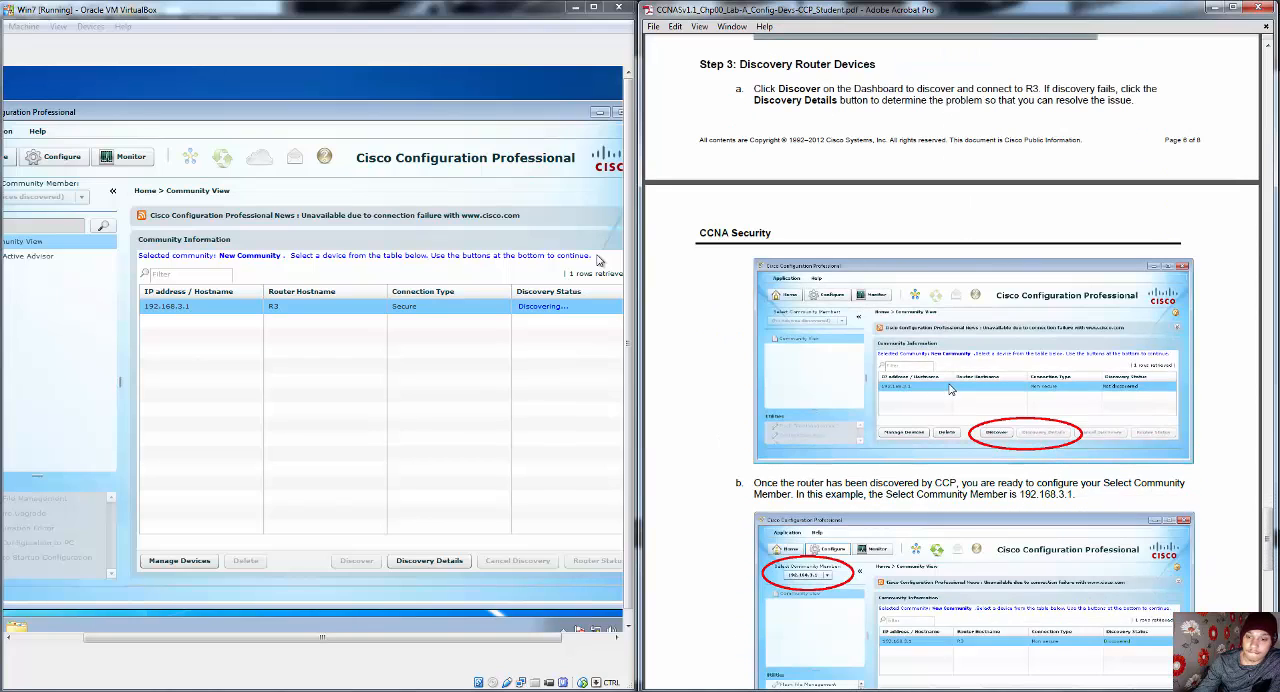
pyautogui.scroll(-3, 950, 390)
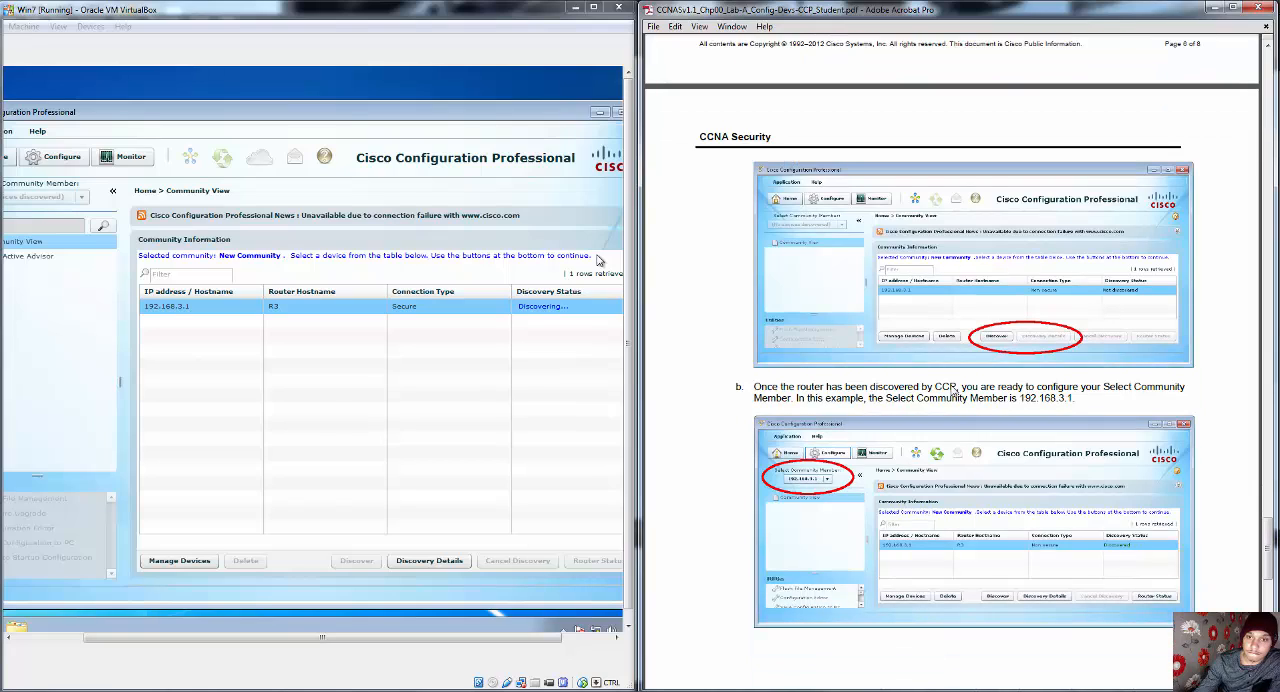
pyautogui.scroll(3, 953, 392)
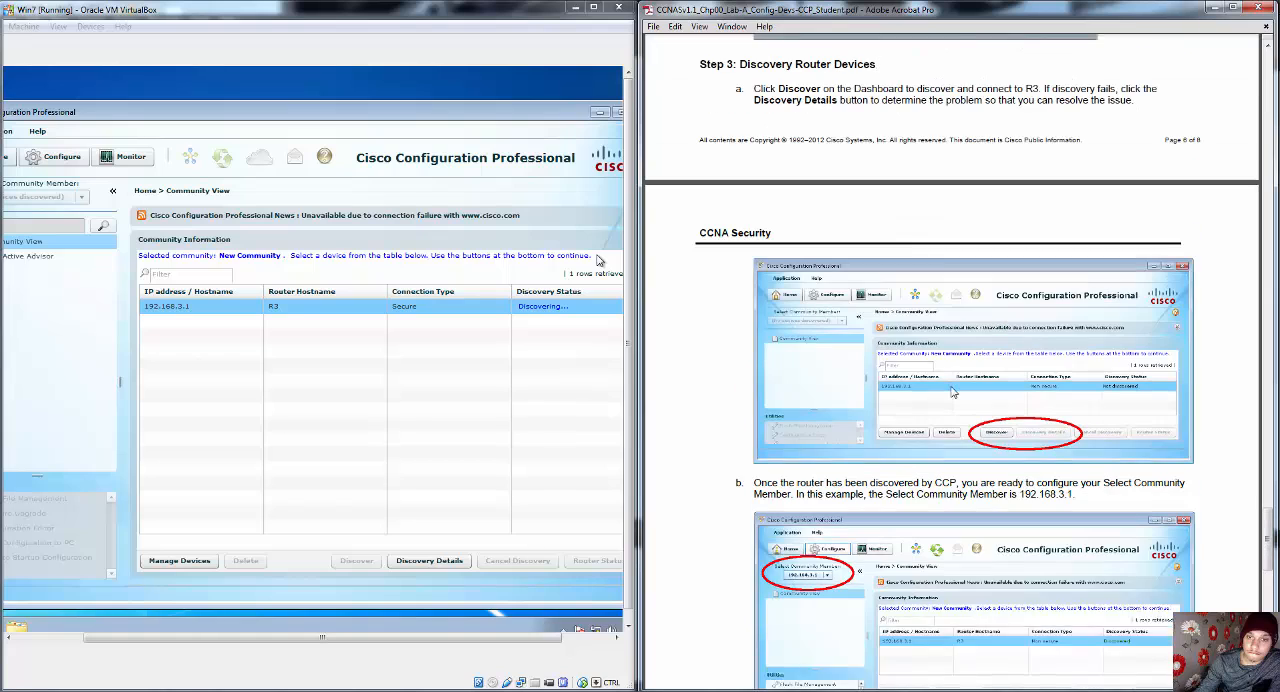
pyautogui.scroll(-3, 953, 392)
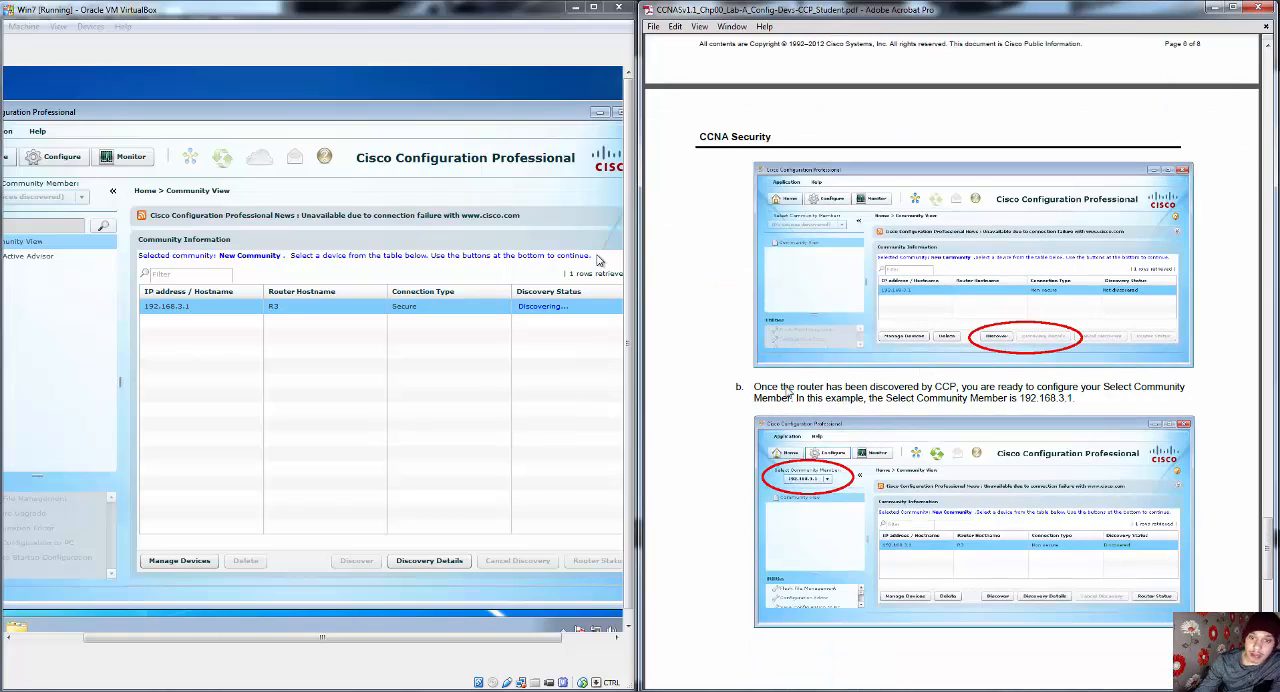
pyautogui.scroll(-1, 795, 390)
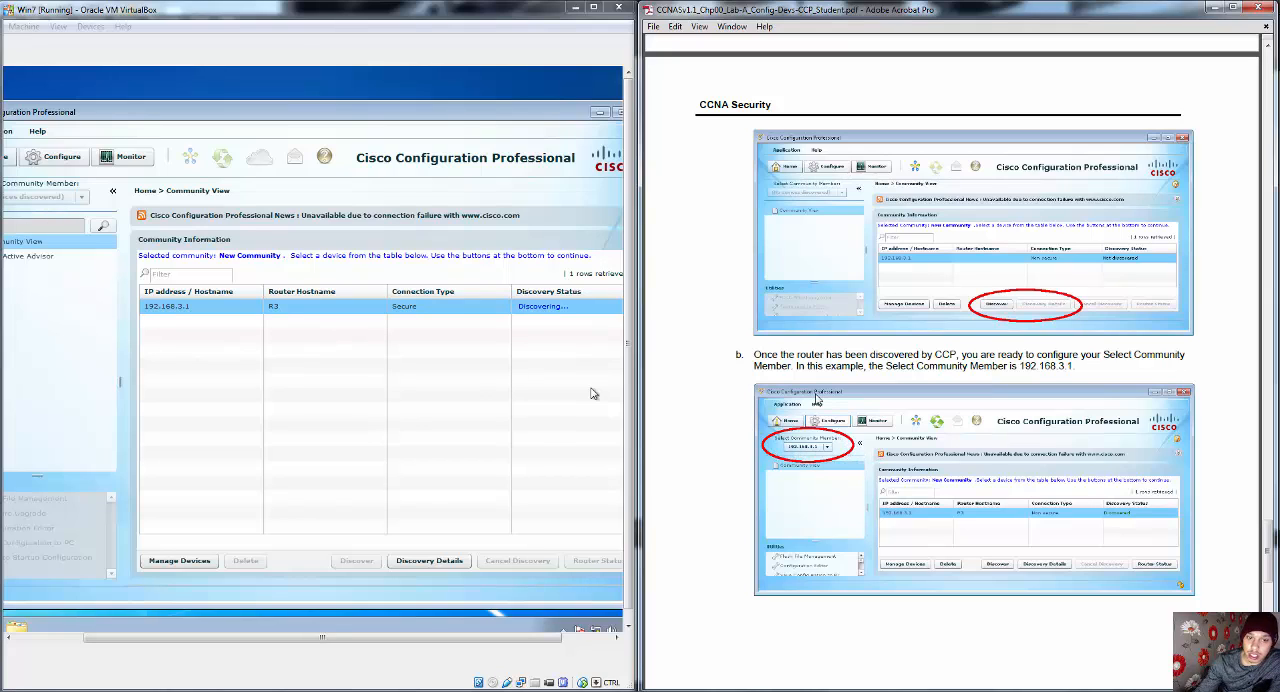
pyautogui.moveTo(456, 643); pyautogui.dragTo(408, 638)
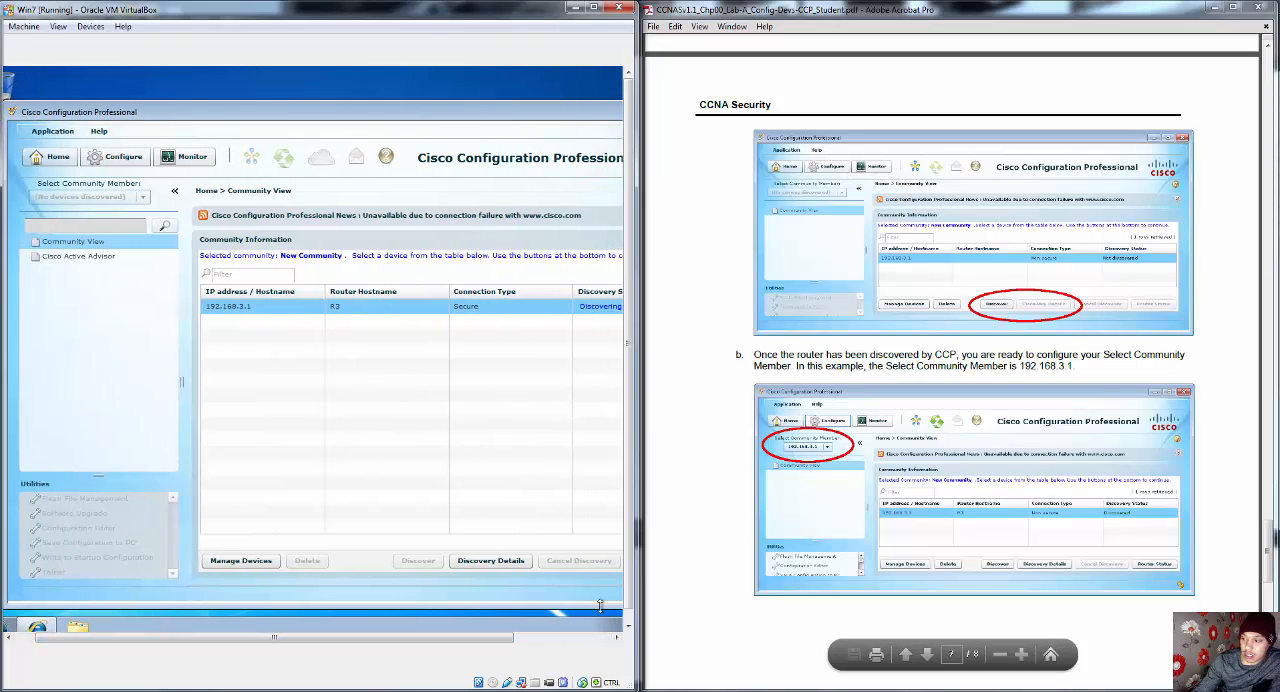
pyautogui.click(690, 635)
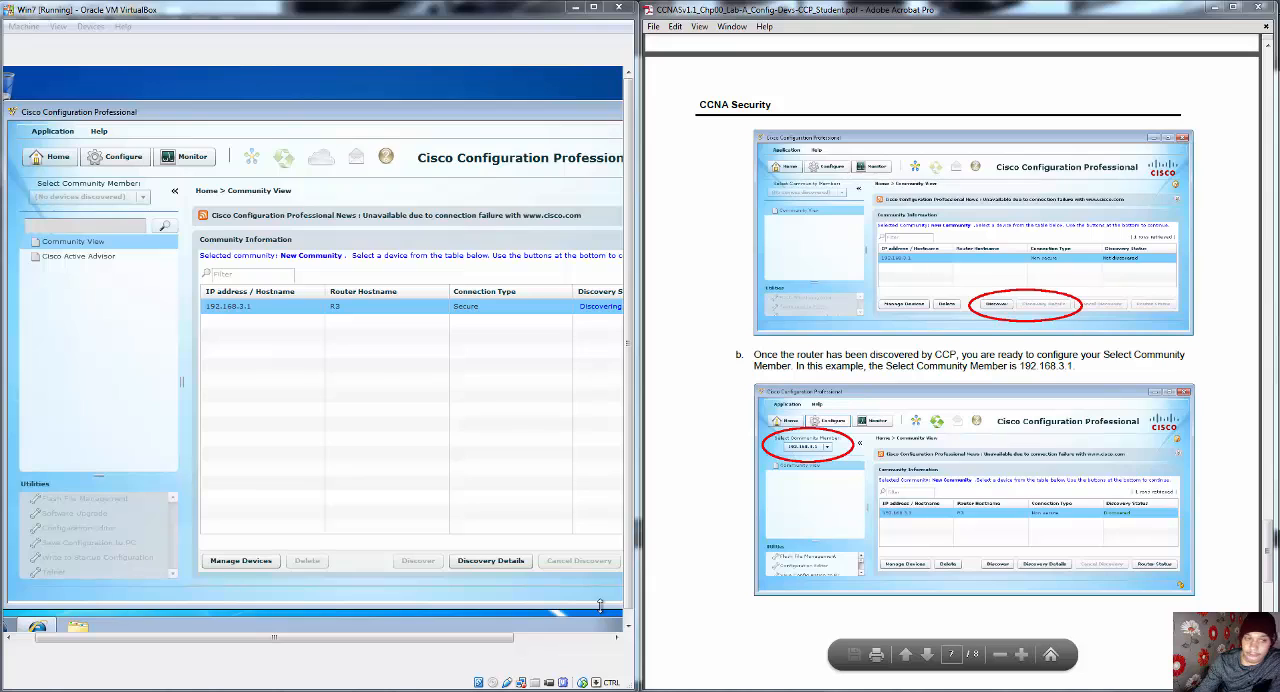
pyautogui.moveTo(18, 257)
pyautogui.mouseDown()
pyautogui.moveTo(83, 266)
pyautogui.moveTo(36, 200)
pyautogui.moveTo(46, 258)
pyautogui.moveTo(90, 282)
pyautogui.mouseUp()
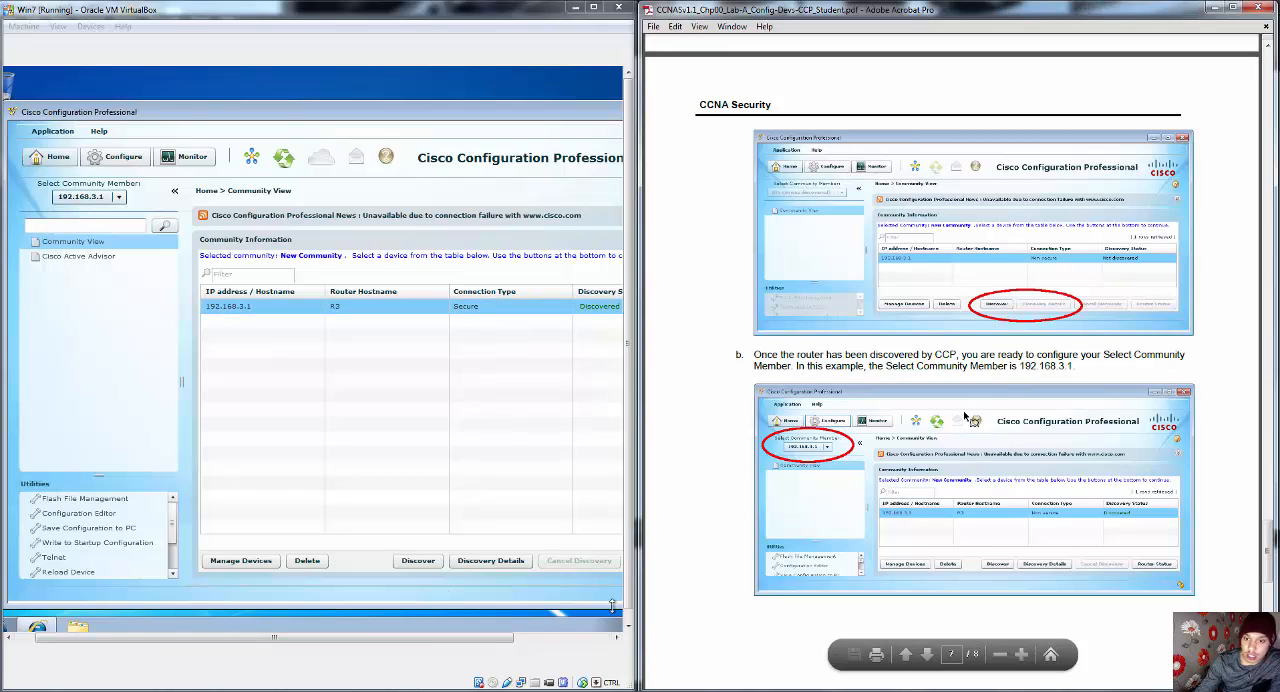
# Step: Look through the guide's closing Router Interface Summary Table and return to the router discovery screenshots
pyautogui.scroll(-3, 968, 424)
pyautogui.scroll(-6, 968, 424)
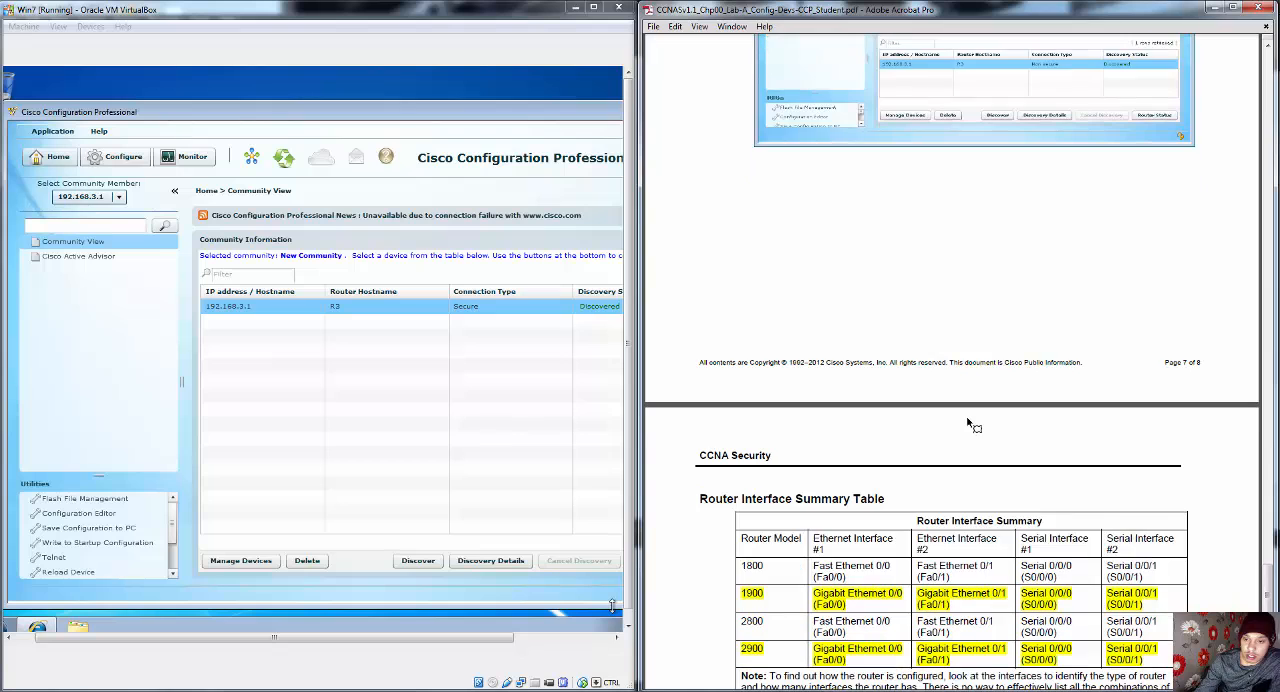
pyautogui.scroll(-2, 968, 424)
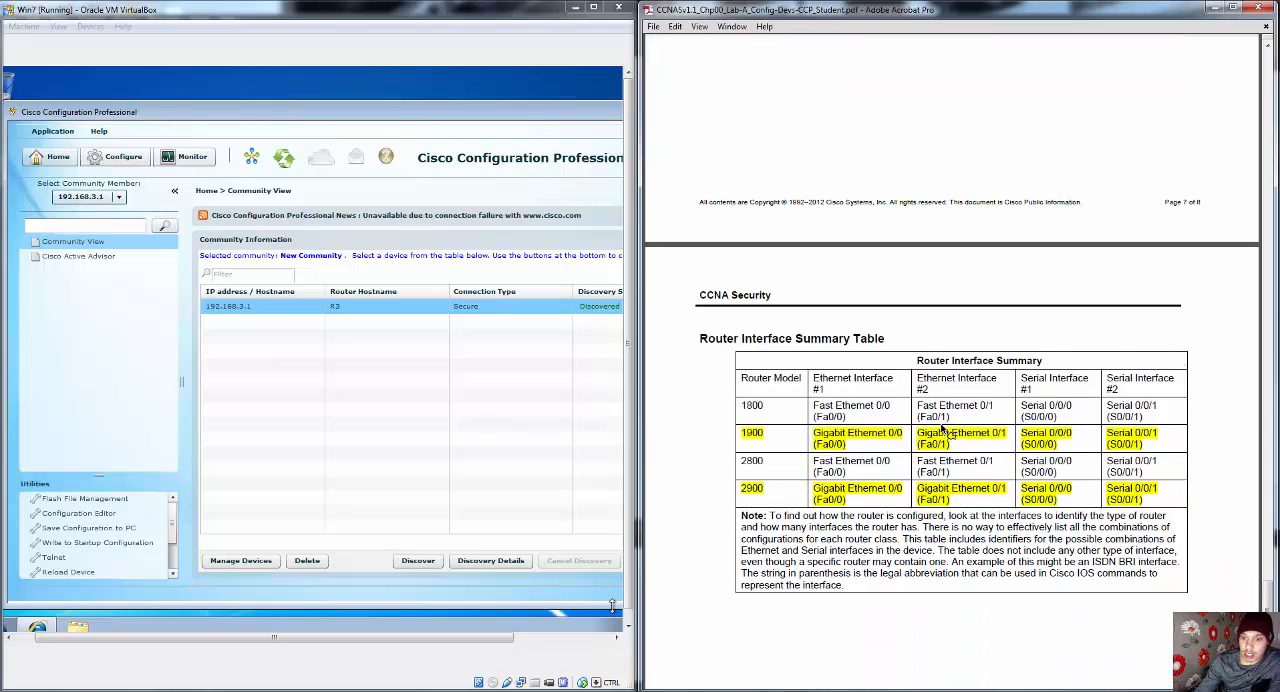
pyautogui.scroll(-1, 942, 428)
pyautogui.scroll(-4, 942, 428)
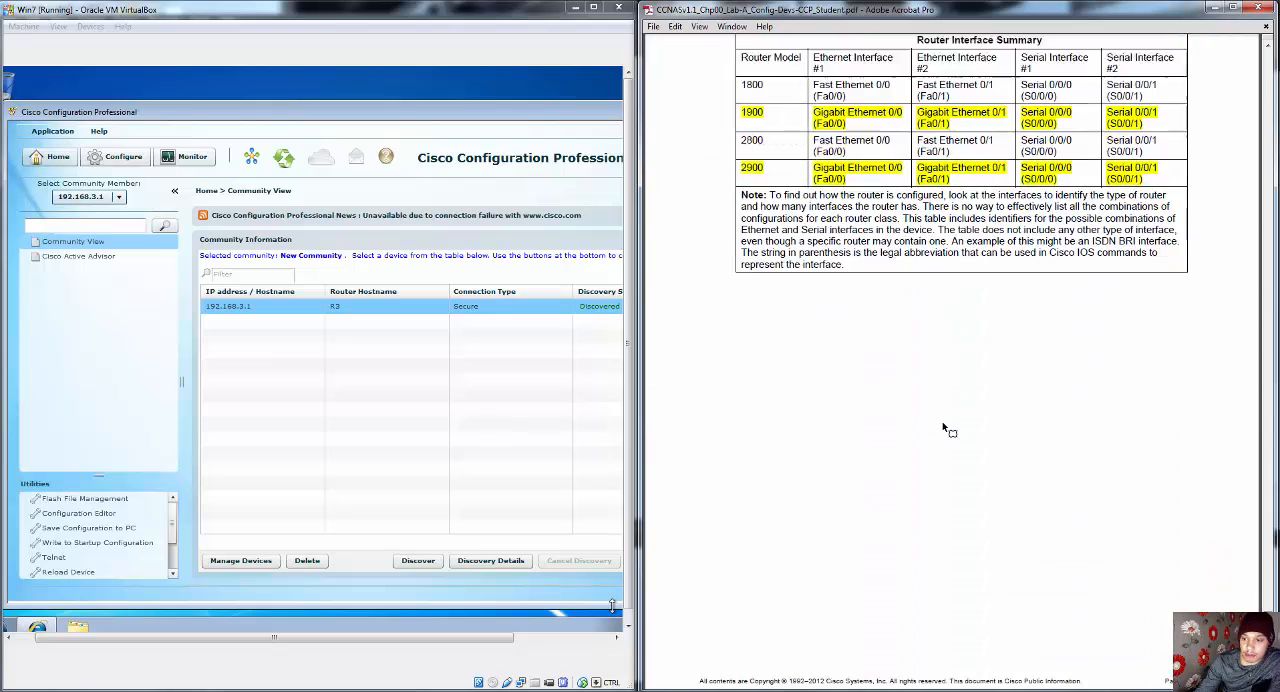
pyautogui.scroll(6, 942, 424)
pyautogui.scroll(15, 955, 424)
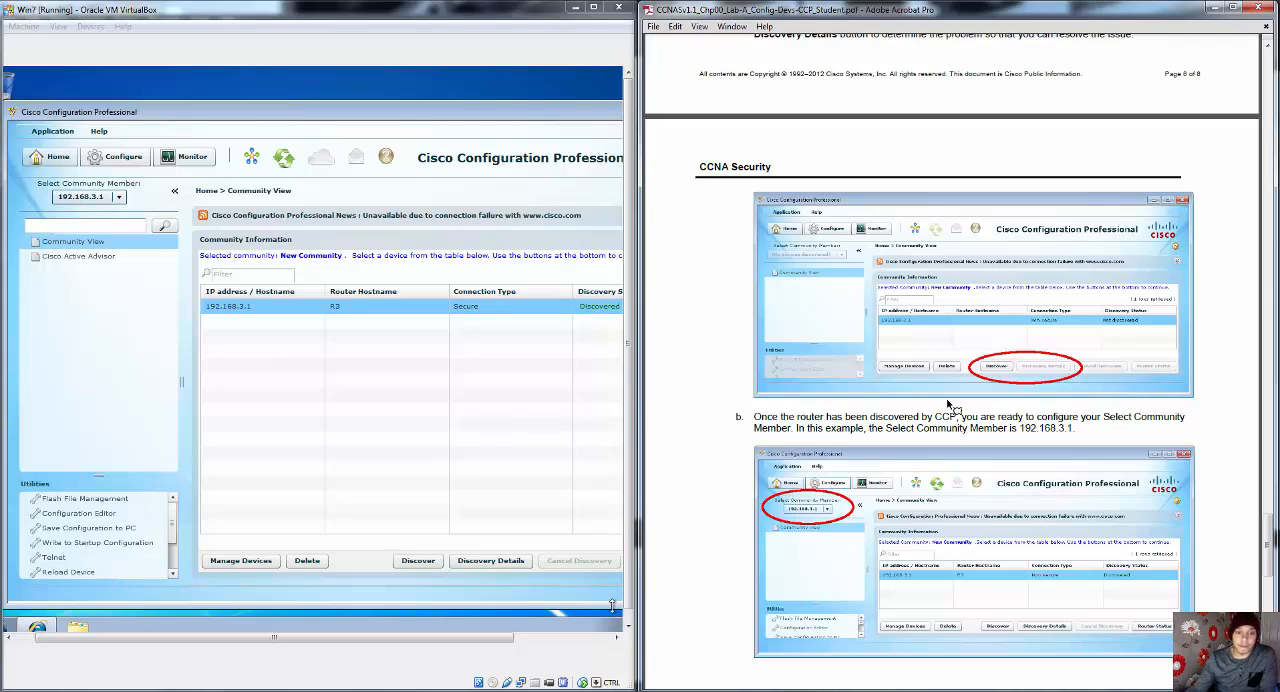
# Step: Enlarge the Win7 virtual machine, check the selected community member and open the Router monitoring Overview for 192.168.3.1
pyautogui.click(595, 8)
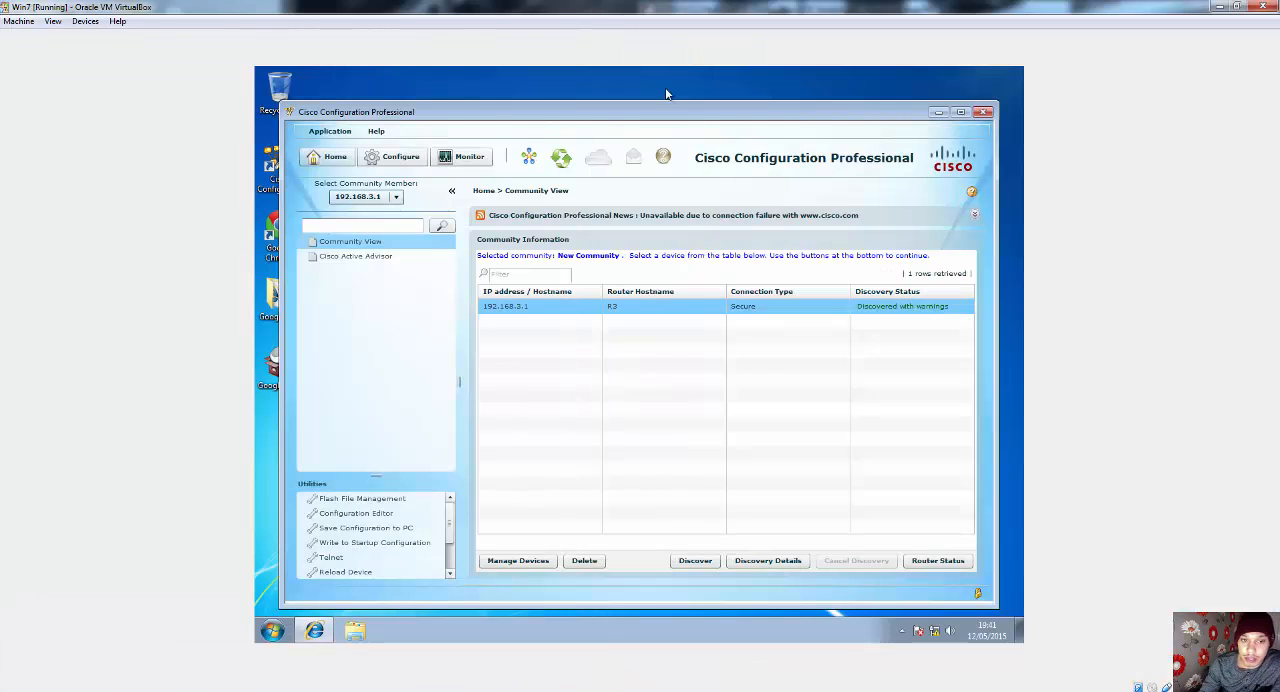
pyautogui.click(396, 198)
pyautogui.click(397, 202)
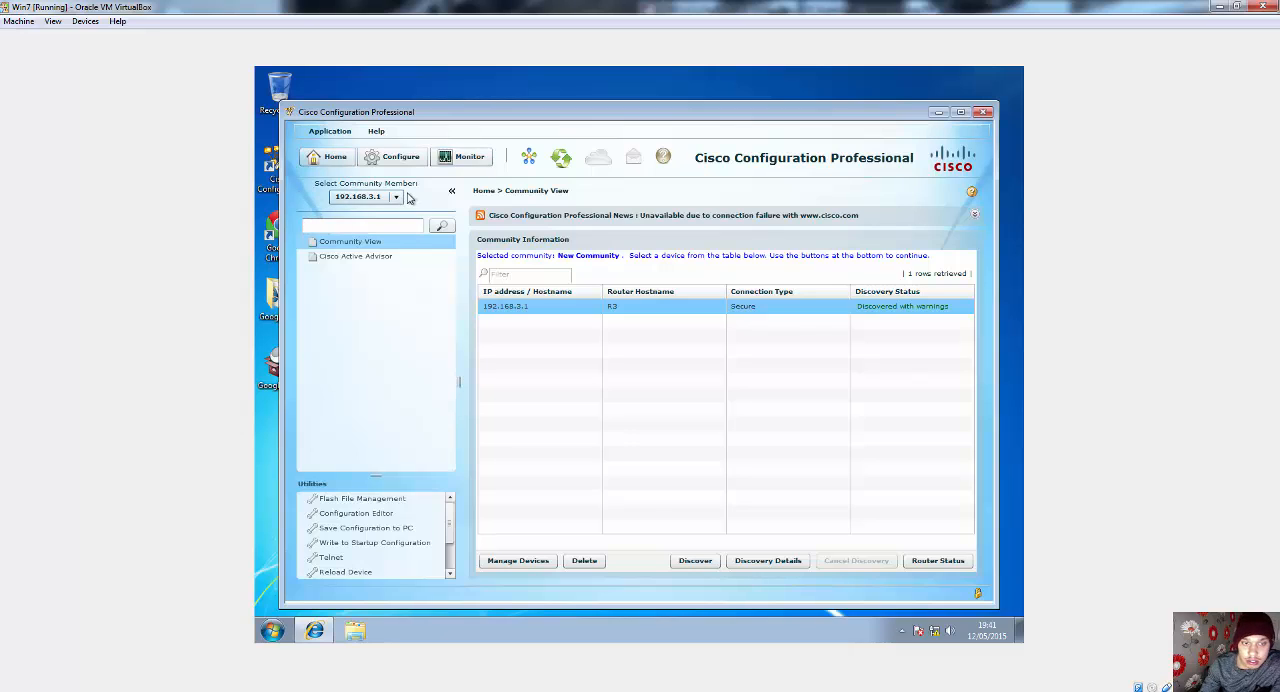
pyautogui.click(440, 160)
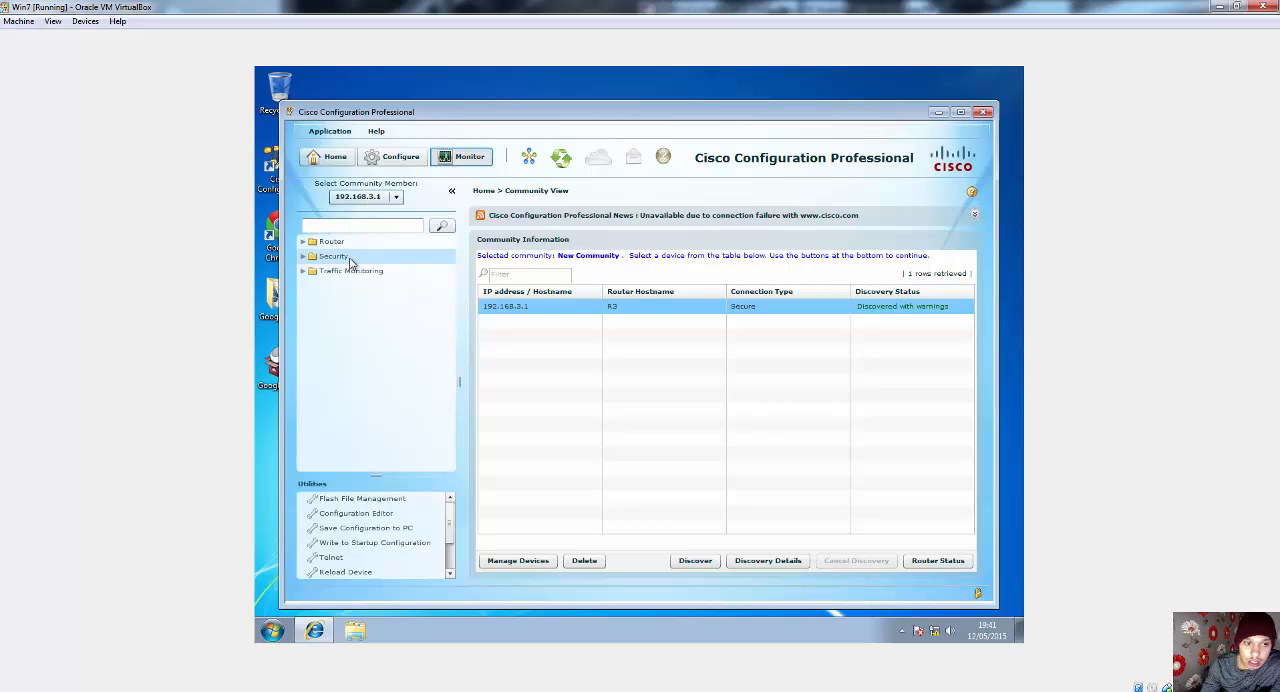
pyautogui.click(302, 242)
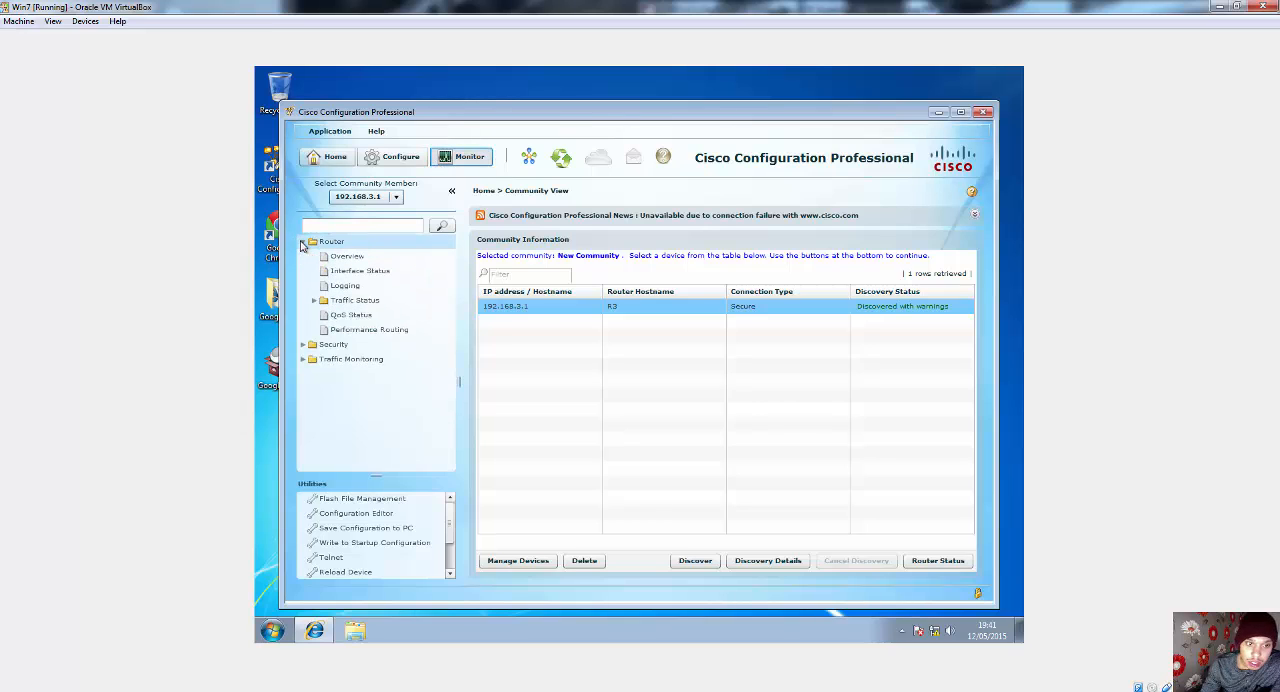
pyautogui.click(345, 256)
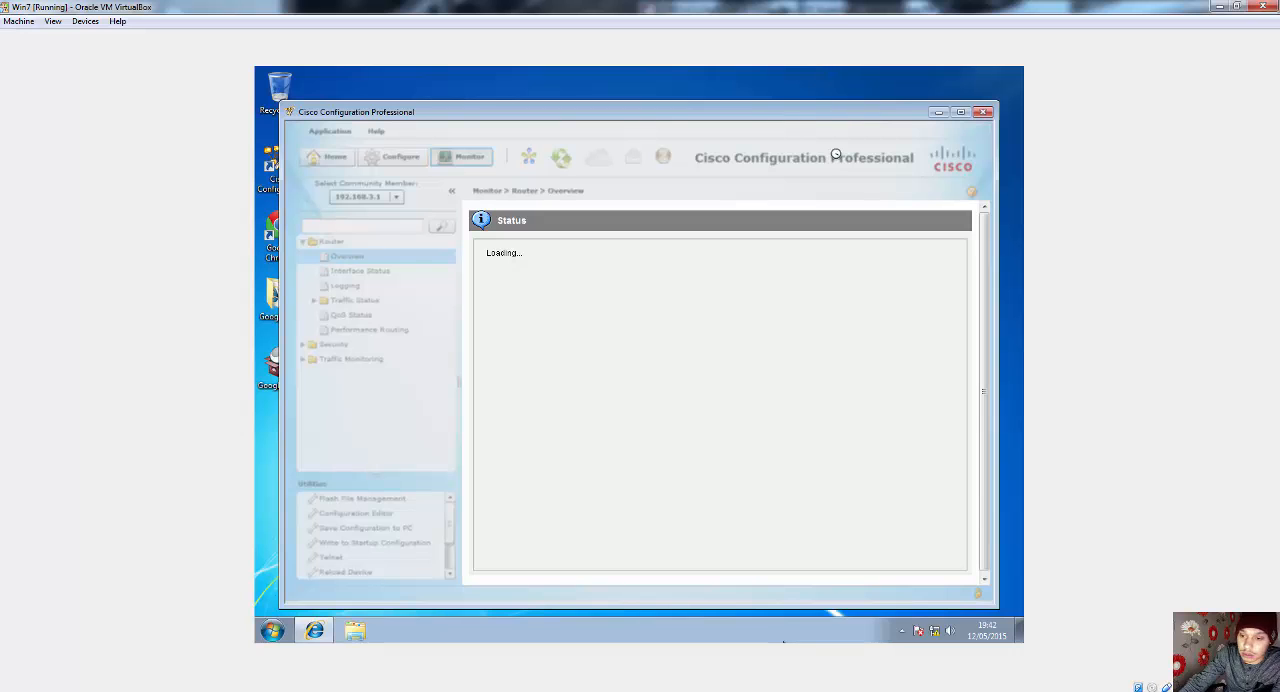
# Step: Restore the Win7 virtual machine to a smaller window beside the guide and return to the guide's opening topology page
pyautogui.click(1237, 6)
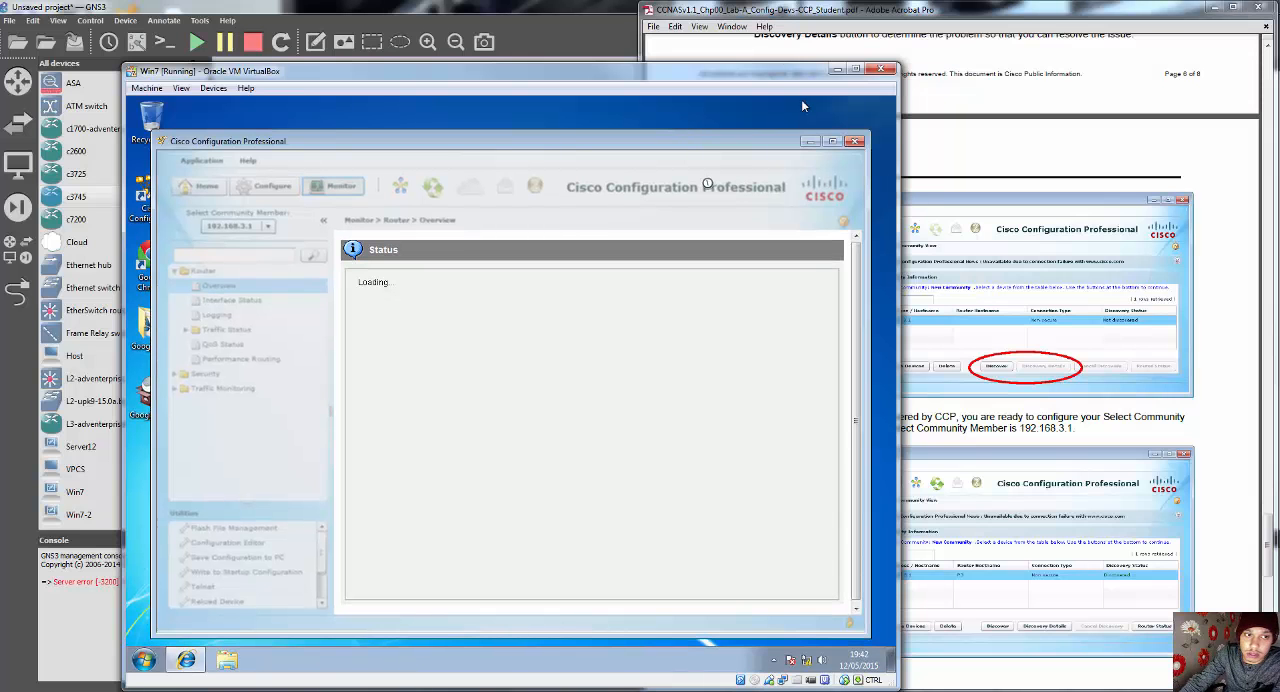
pyautogui.moveTo(773, 96); pyautogui.dragTo(650, 60)
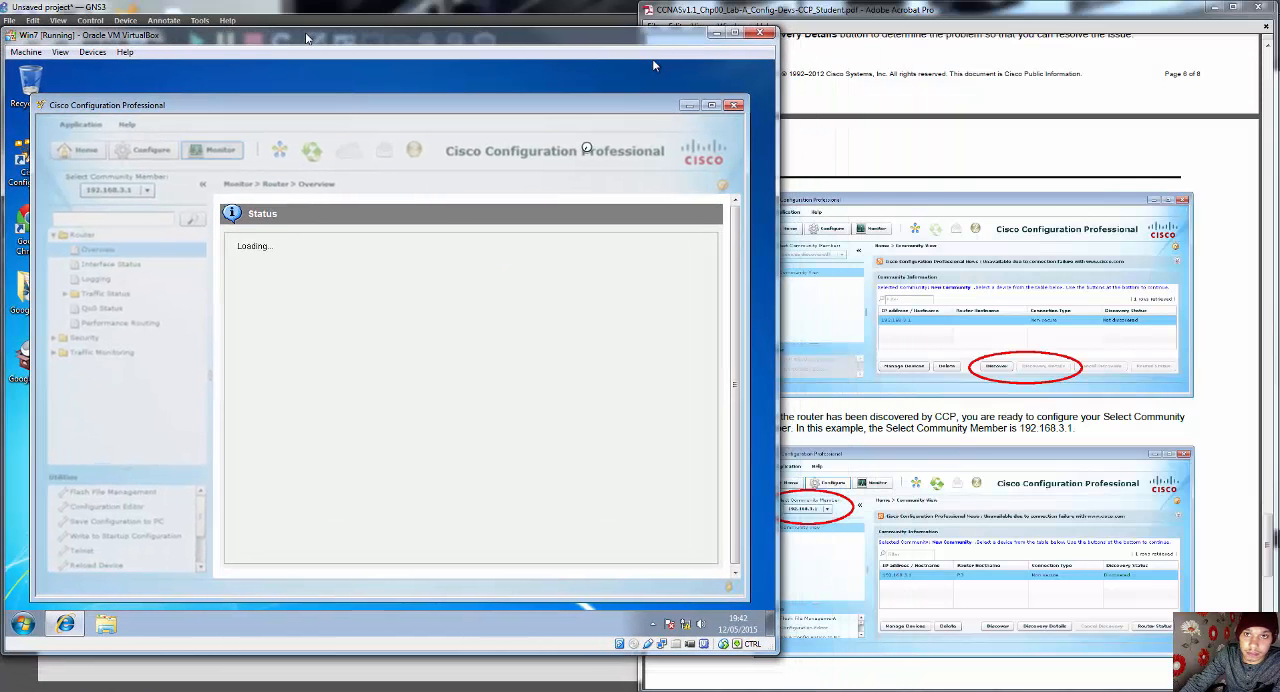
pyautogui.click(1095, 300)
pyautogui.scroll(5, 1095, 300)
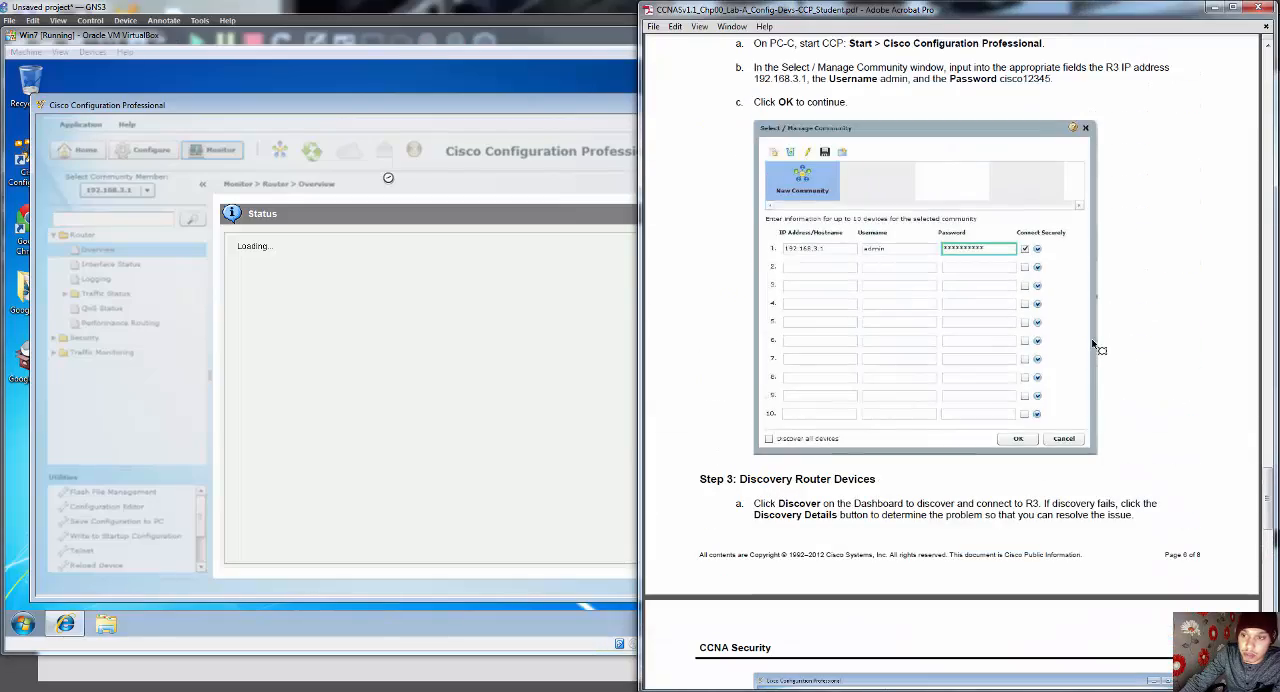
pyautogui.moveTo(1272, 488); pyautogui.dragTo(1258, 82)
pyautogui.scroll(1, 1172, 238)
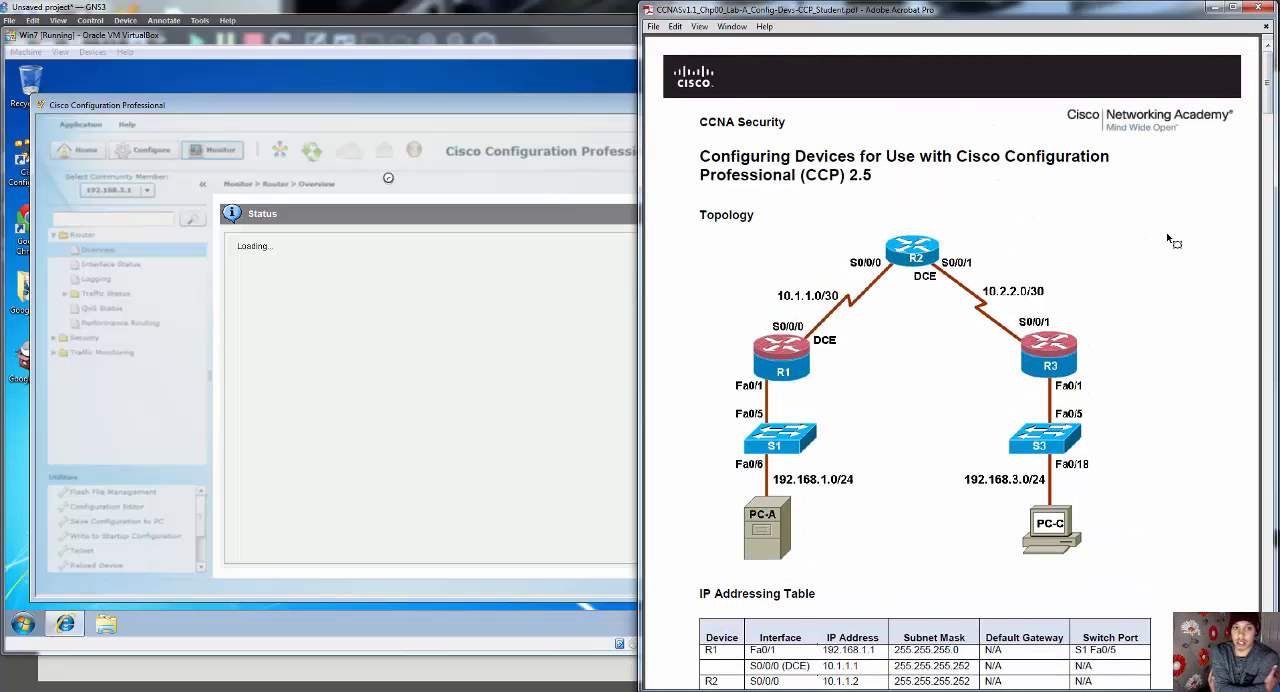
pyautogui.click(588, 64)
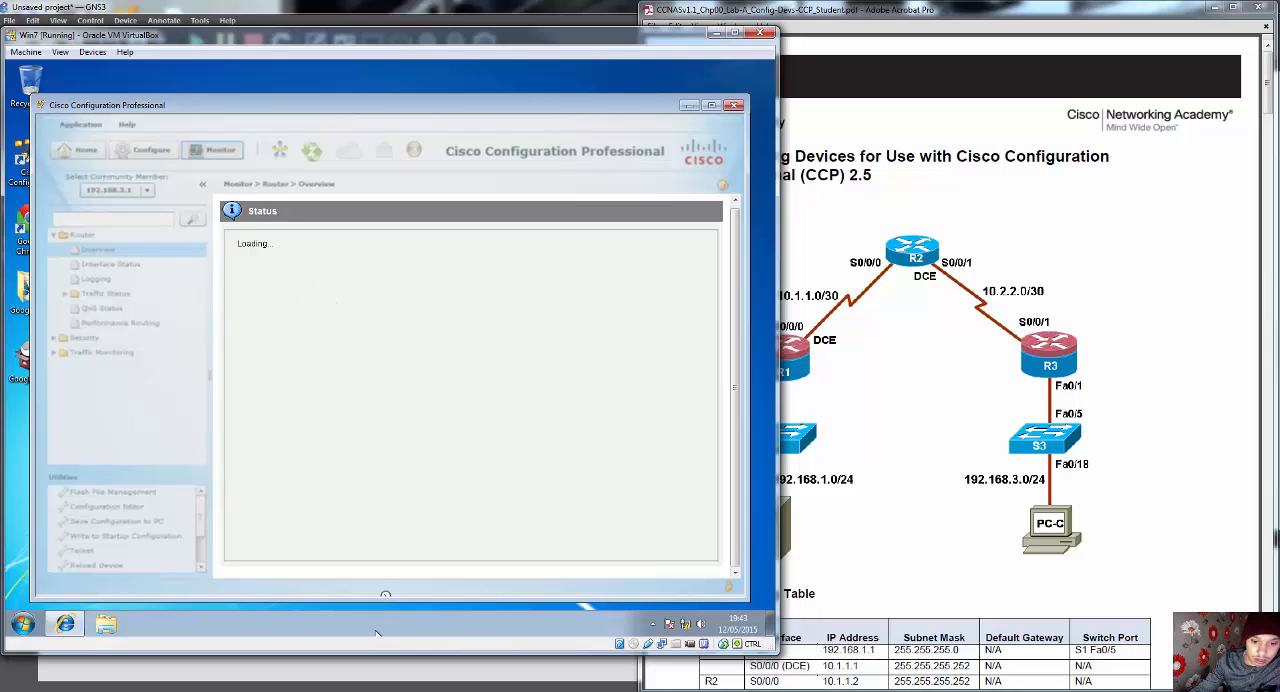
# Step: Close the R1, R2 and R3 console windows
pyautogui.moveTo(347, 680)
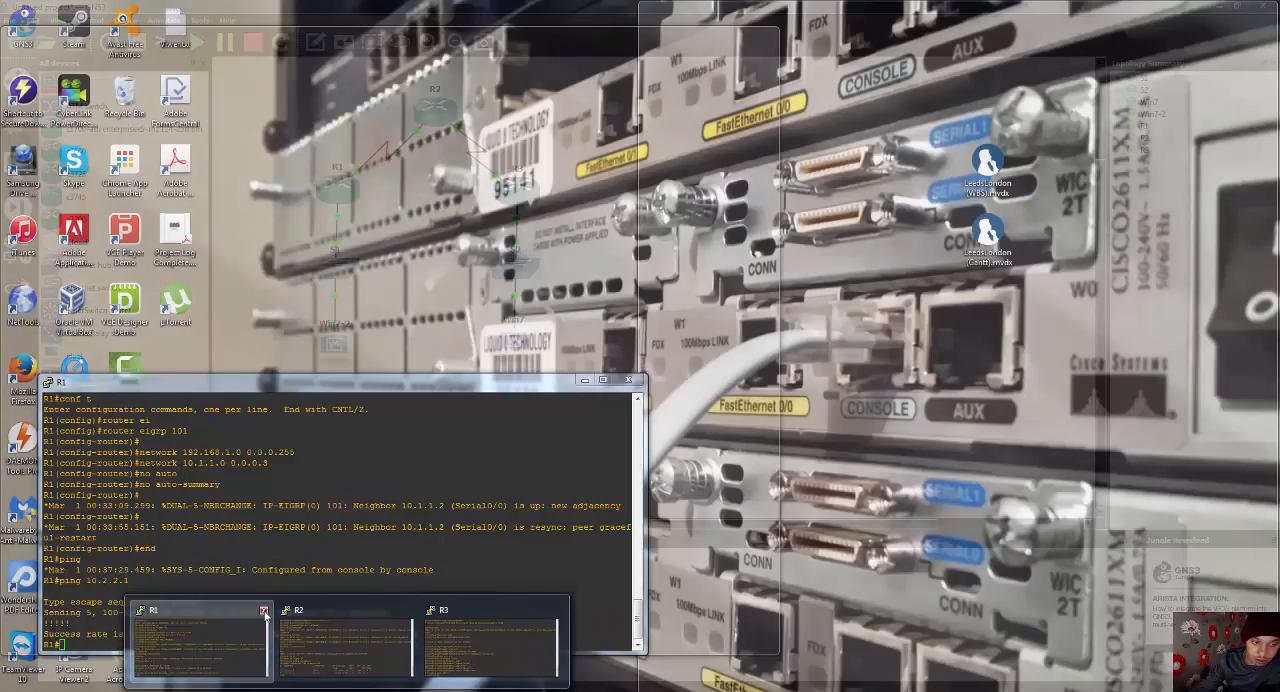
pyautogui.click(265, 612)
pyautogui.click(340, 612)
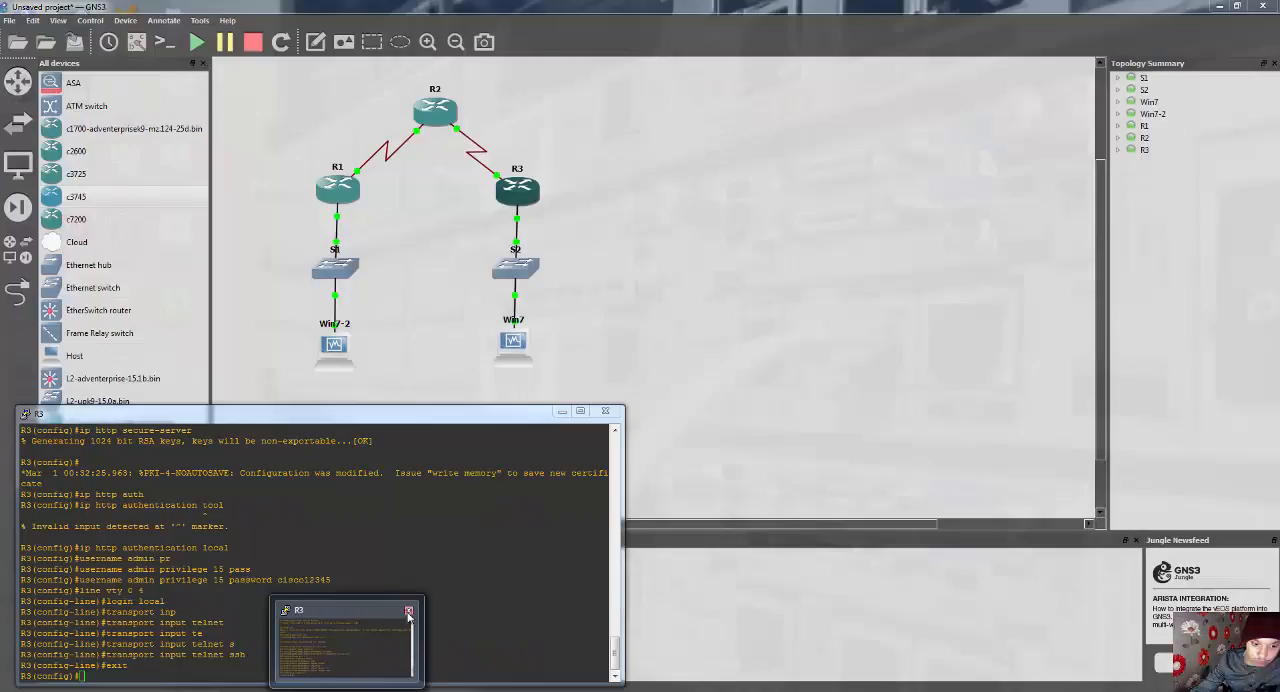
pyautogui.click(408, 612)
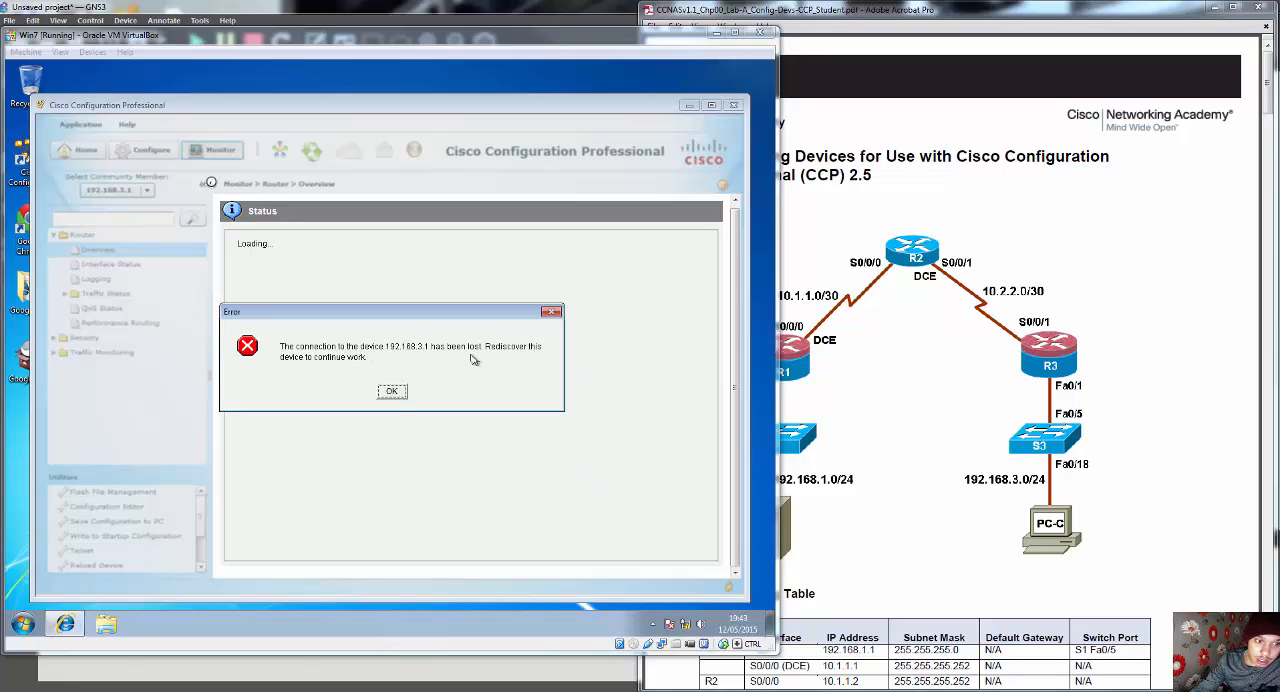
# Step: Dismiss the connection error and return to the Community View by reopening New Community with its existing device entry
pyautogui.click(392, 392)
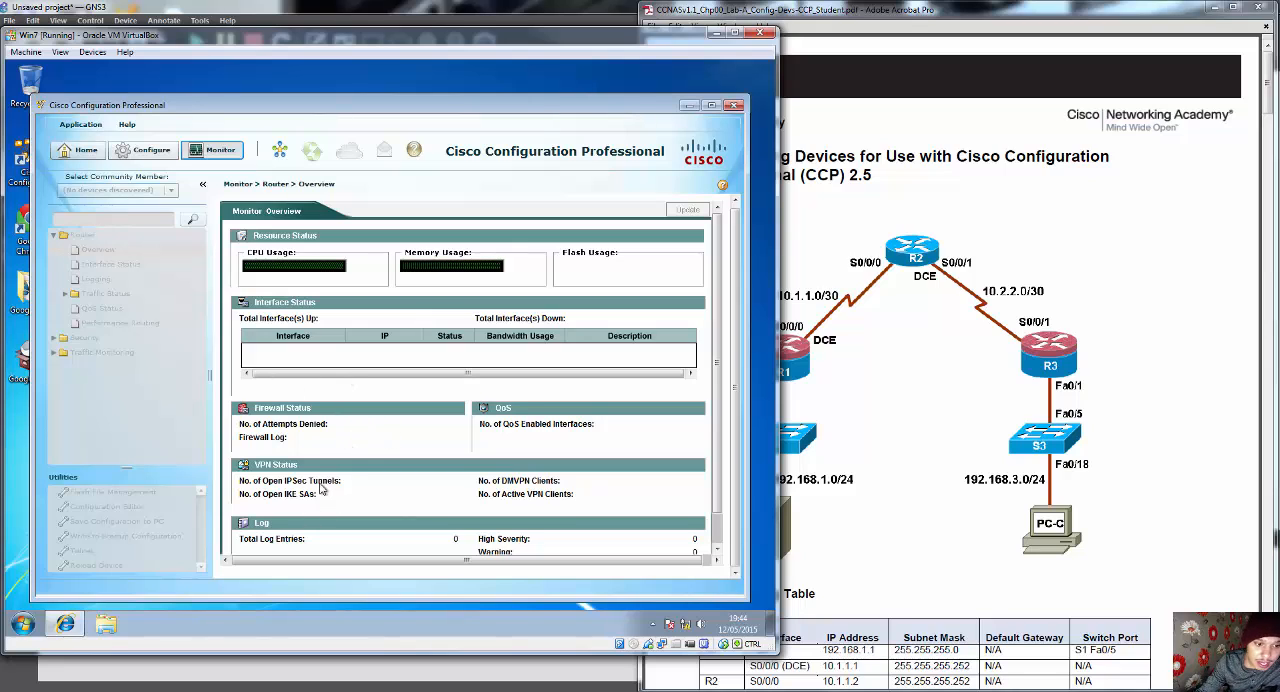
pyautogui.scroll(1, 329, 491)
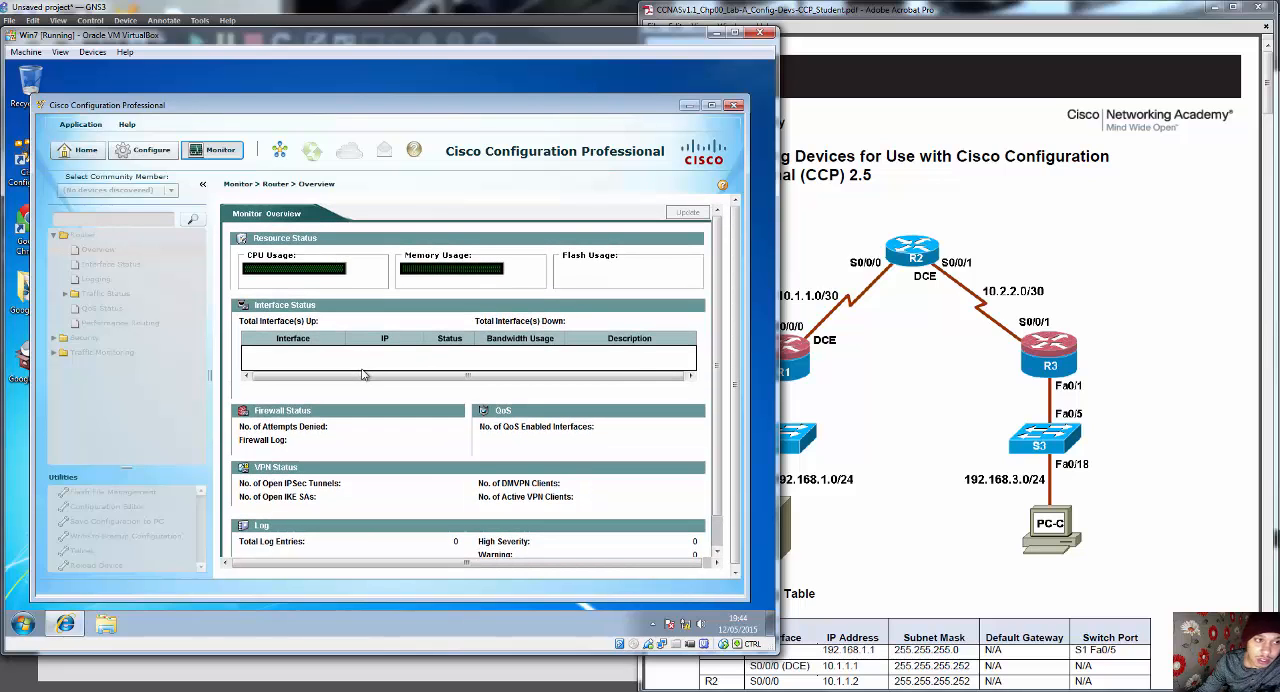
pyautogui.click(90, 156)
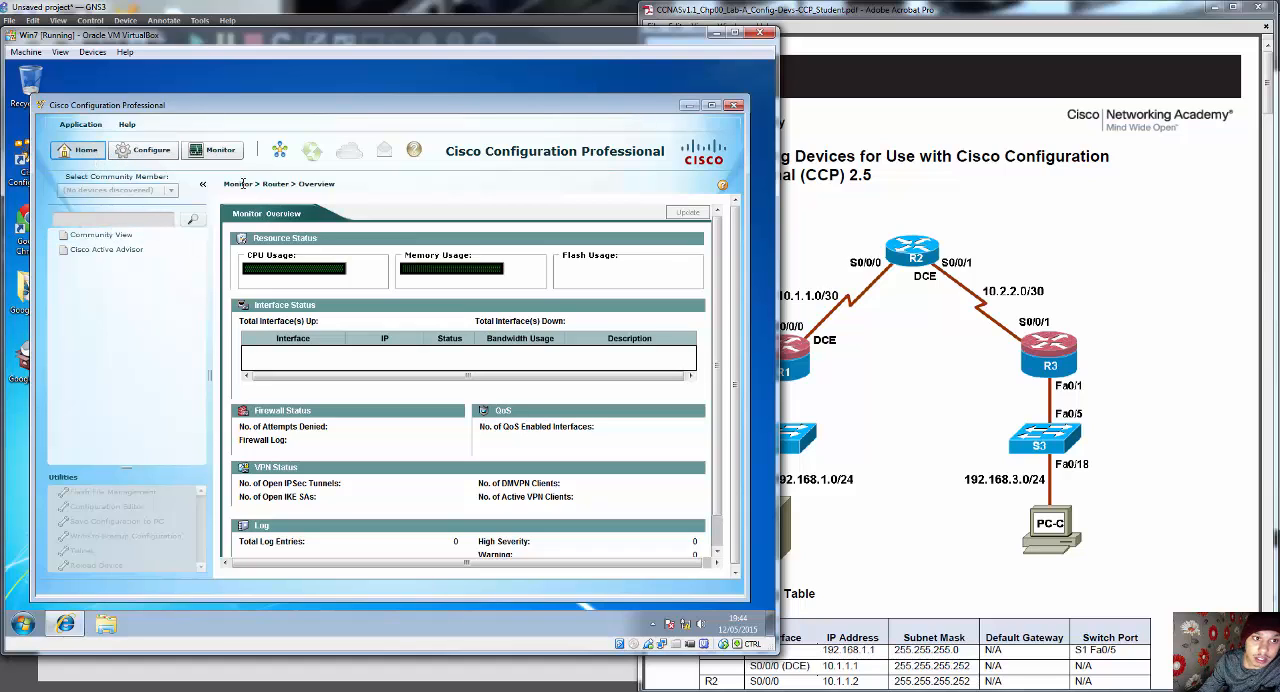
pyautogui.click(199, 189)
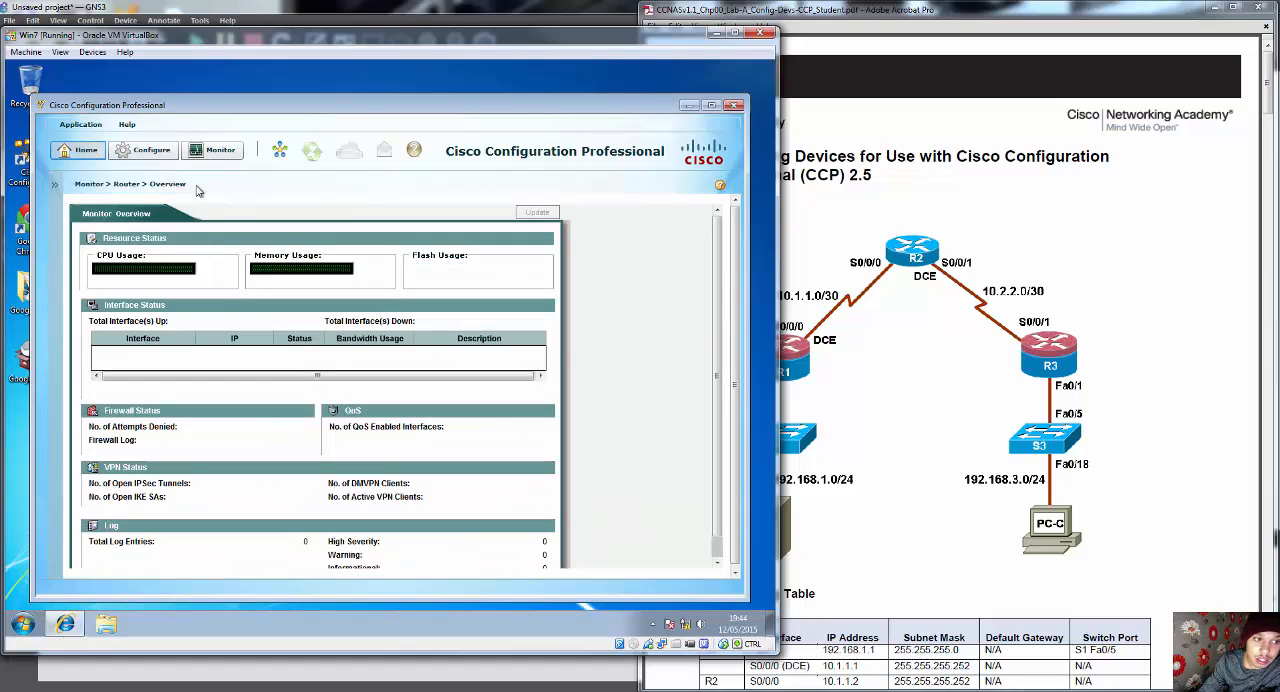
pyautogui.click(57, 188)
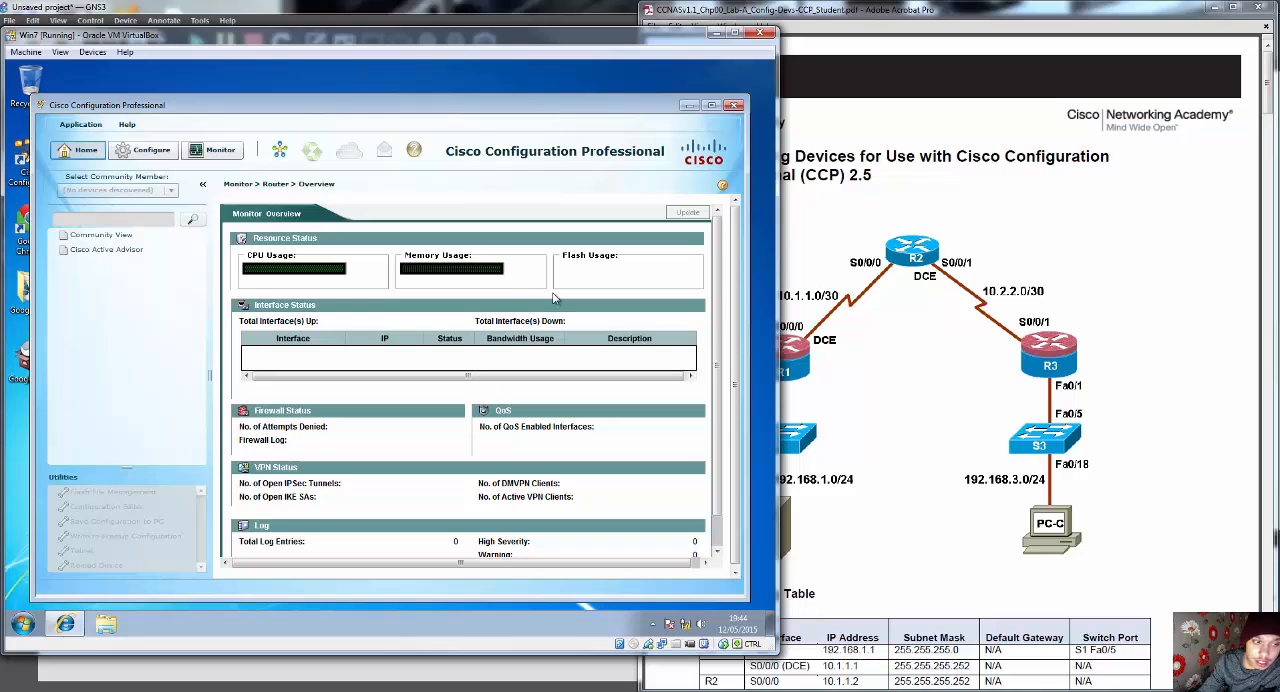
pyautogui.click(281, 152)
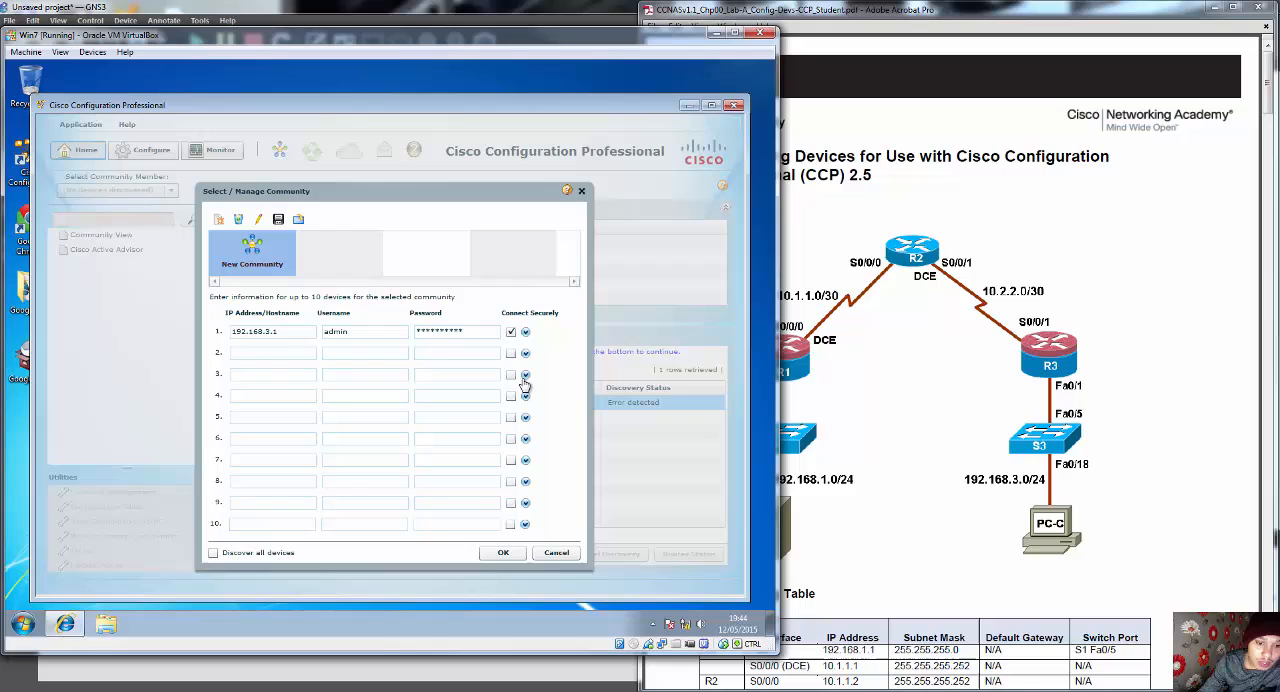
pyautogui.click(512, 553)
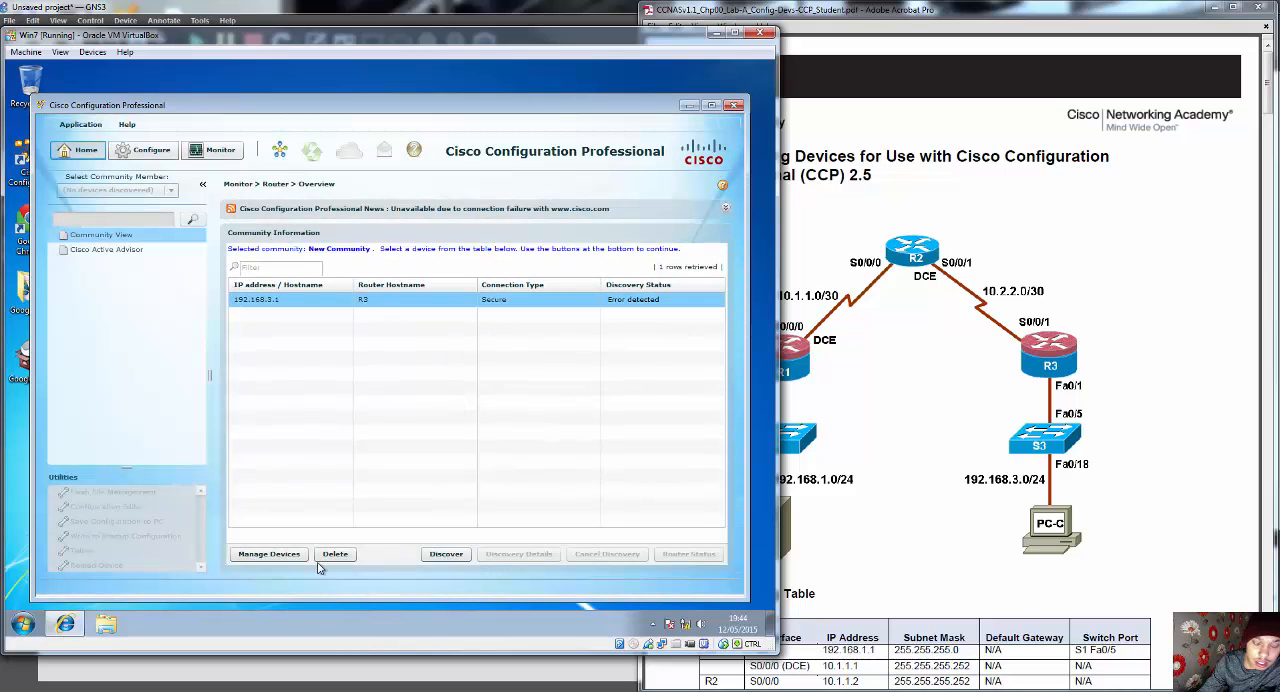
# Step: Run discovery on 192.168.3.1 again, view the router's hardware and software status, and close the device information
pyautogui.rightClick(650, 306)
pyautogui.click(605, 300)
pyautogui.click(430, 552)
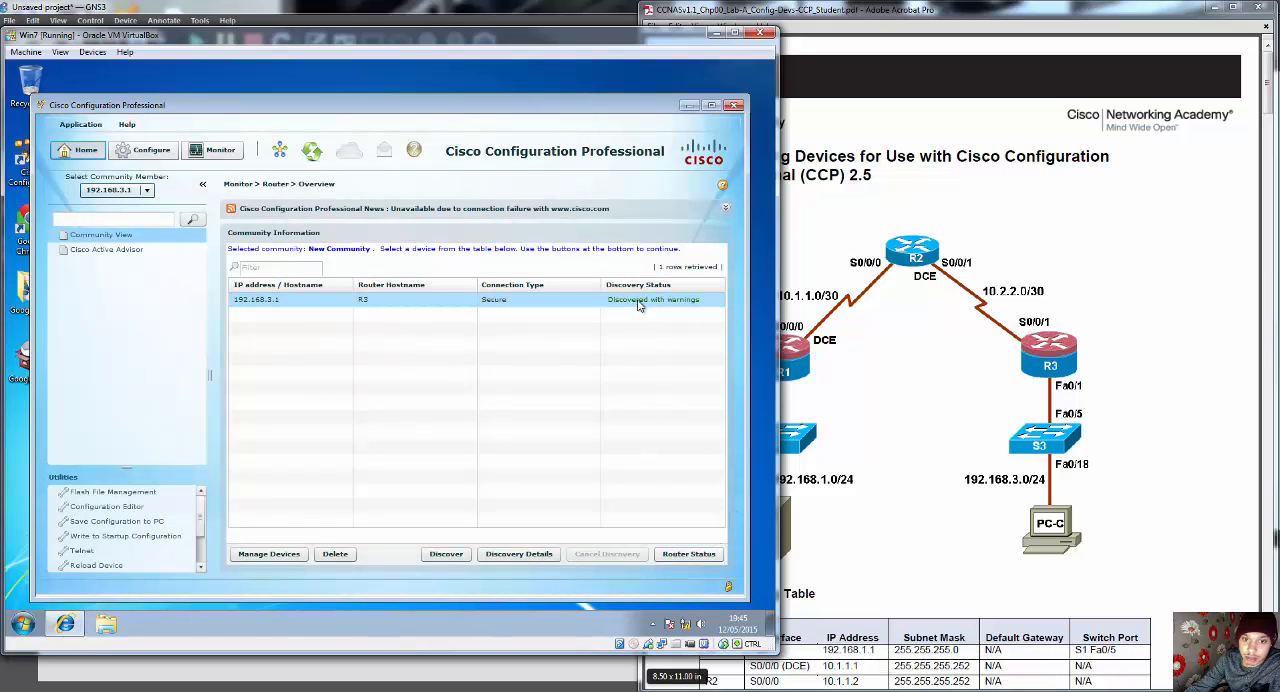
pyautogui.click(700, 558)
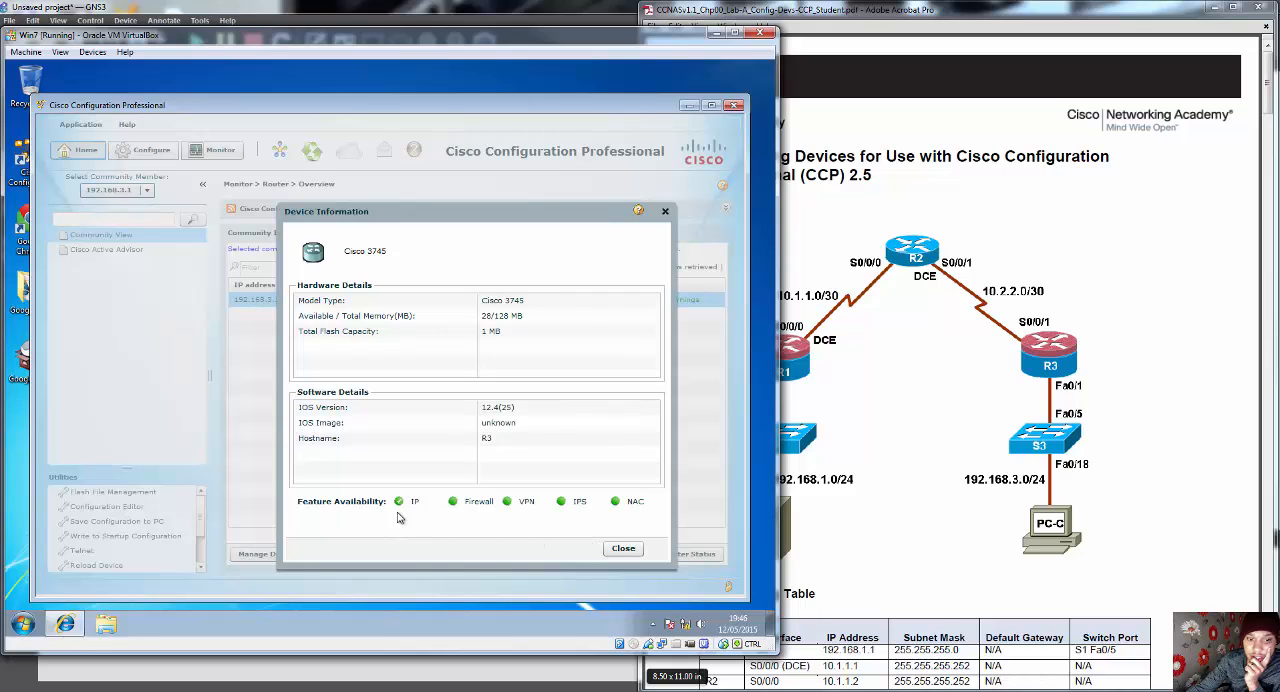
pyautogui.click(622, 549)
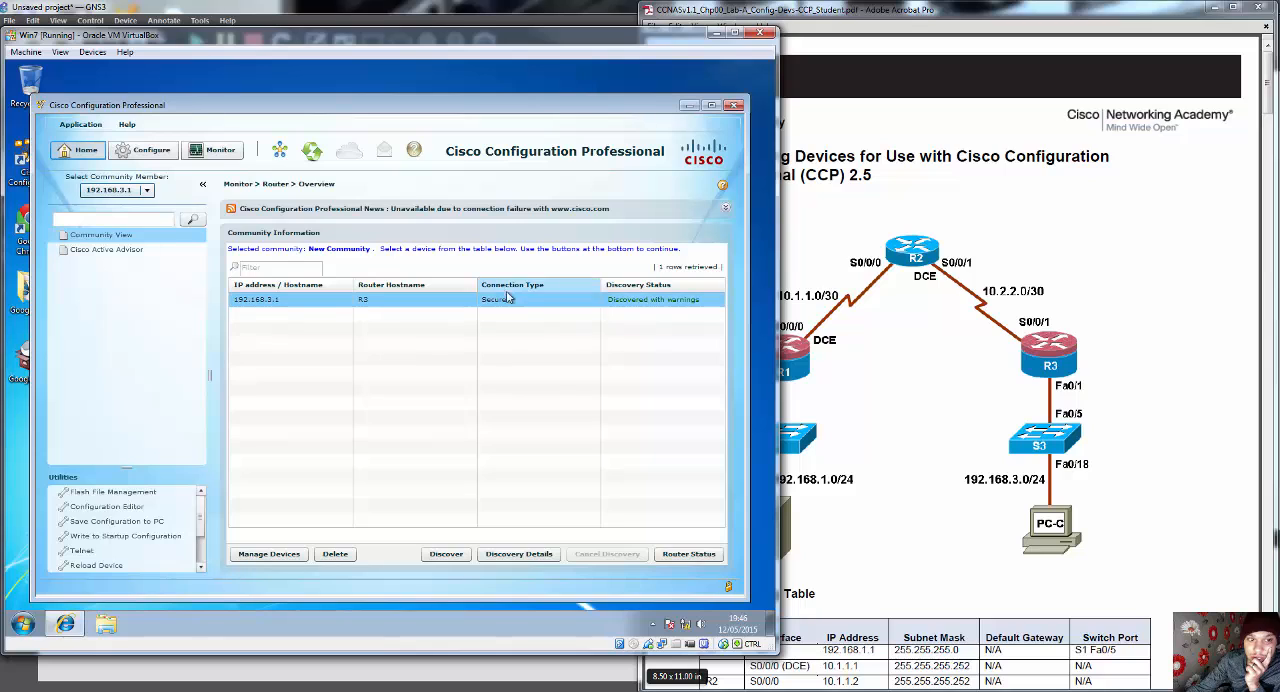